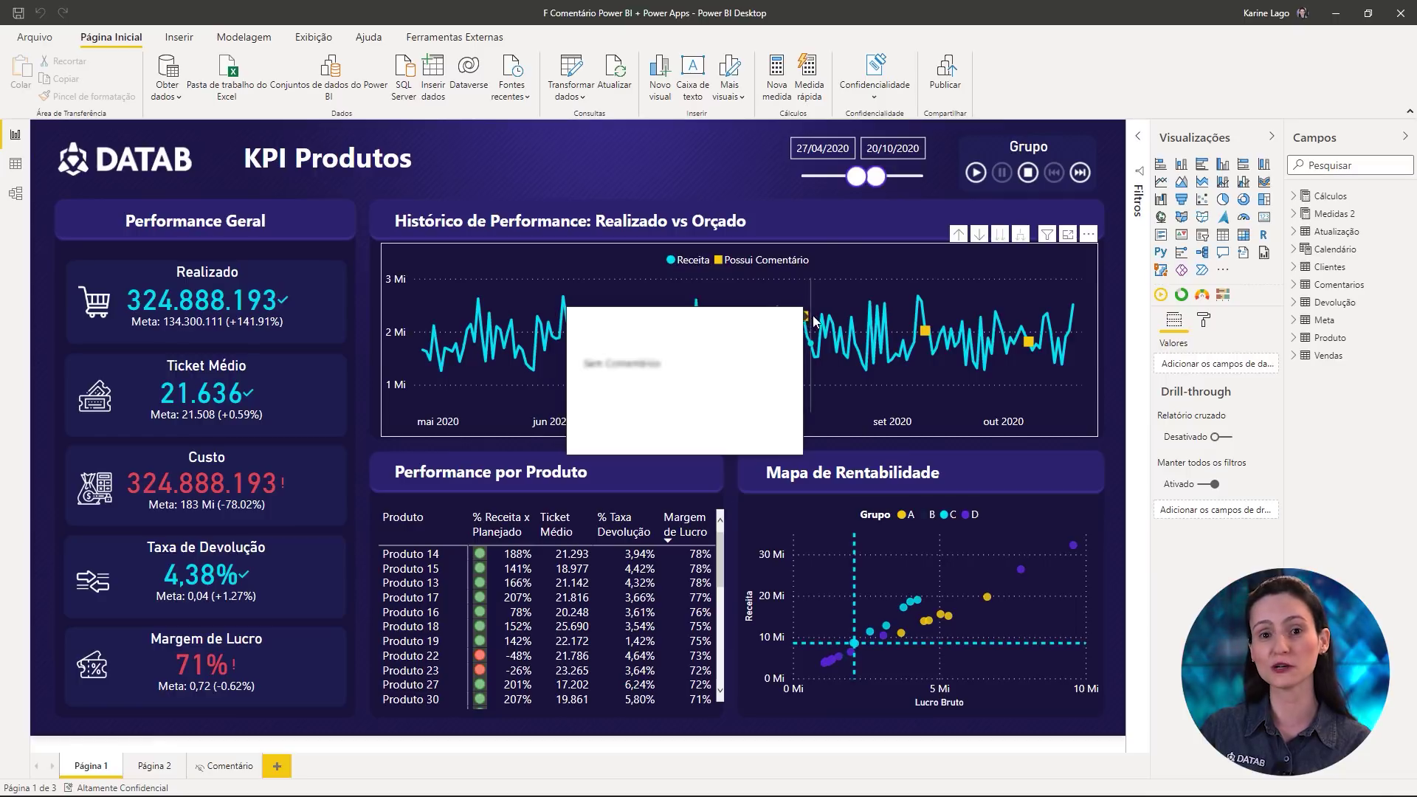
mouse_move(776, 277)
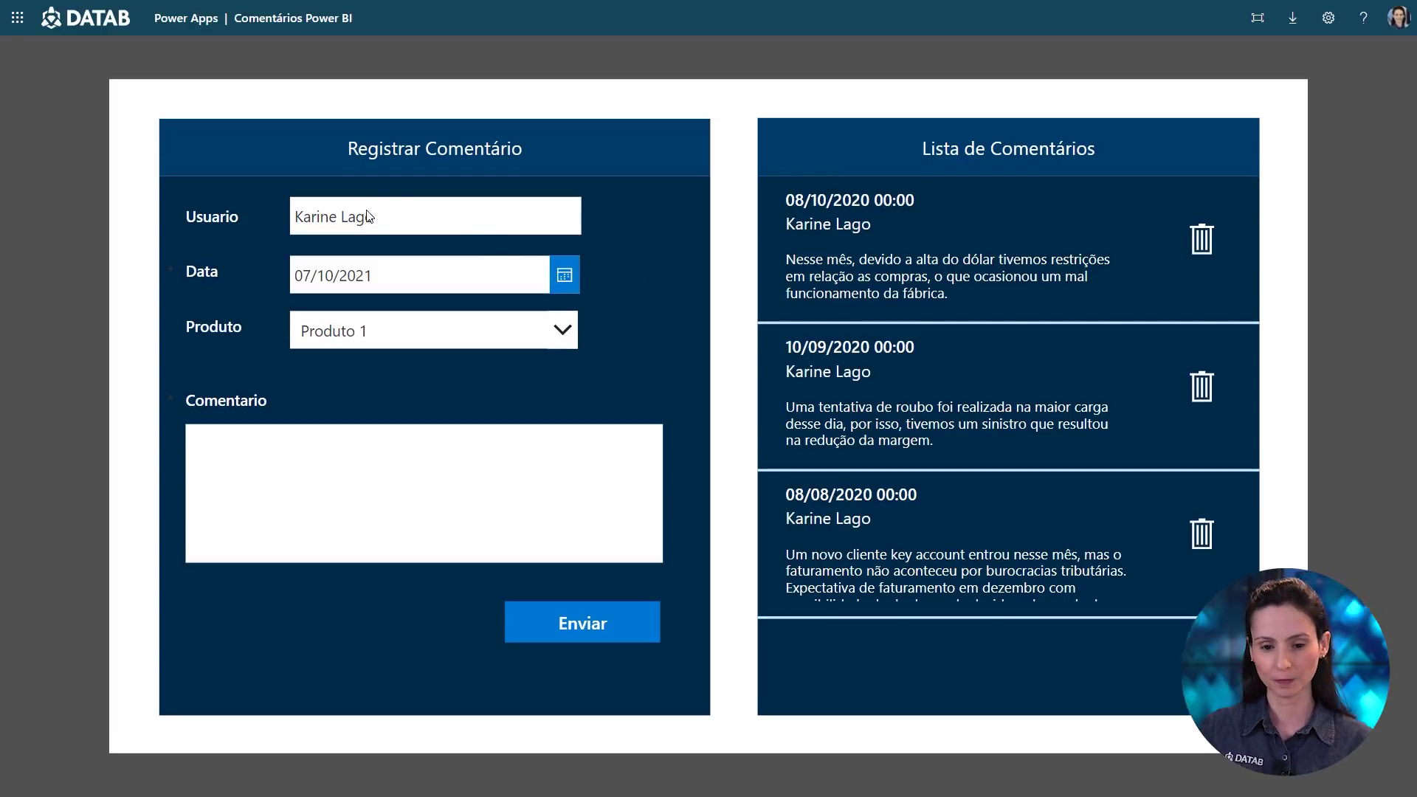
drag(164, 200, 393, 233)
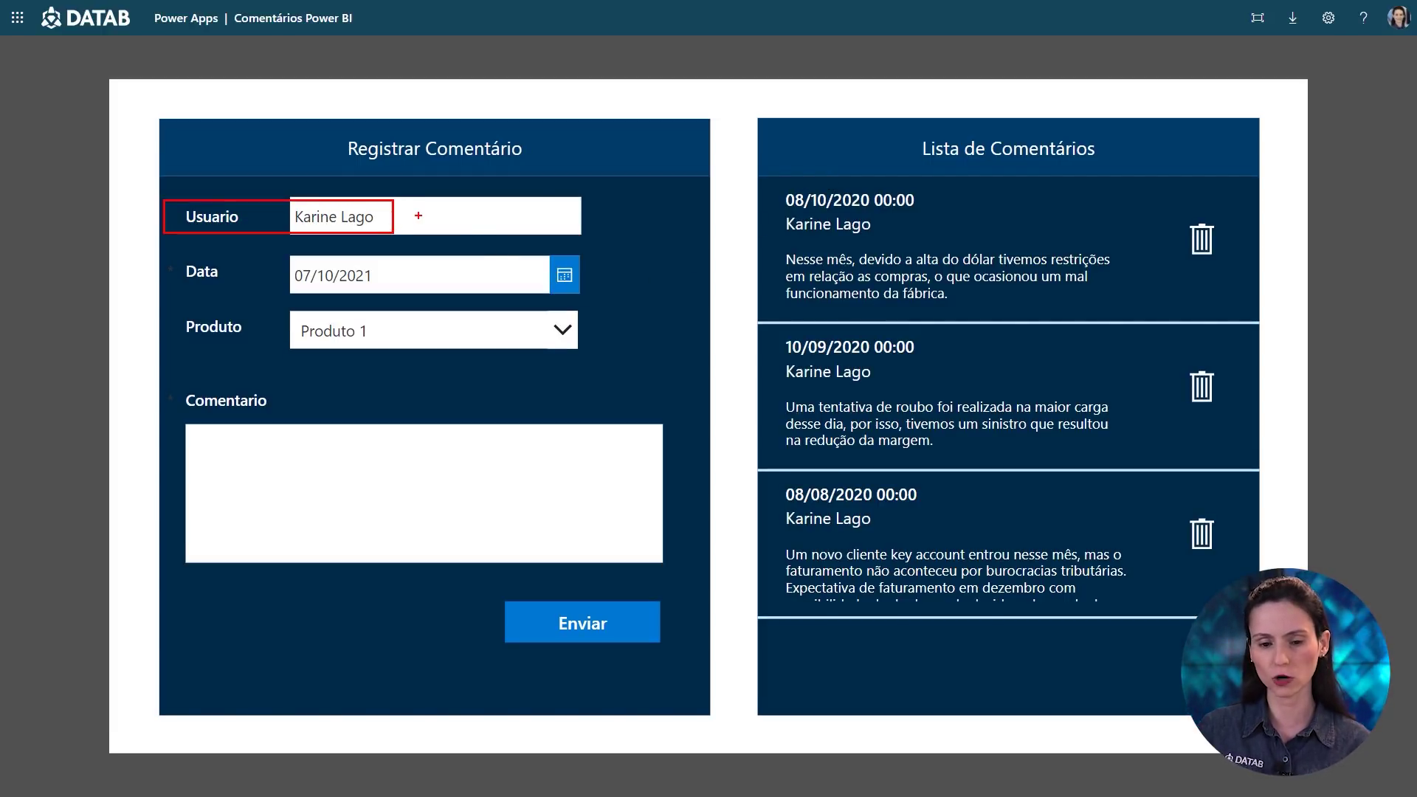
drag(170, 252, 369, 296)
mouse_move(170, 387)
mouse_down()
mouse_move(671, 579)
mouse_move(715, 551)
mouse_up()
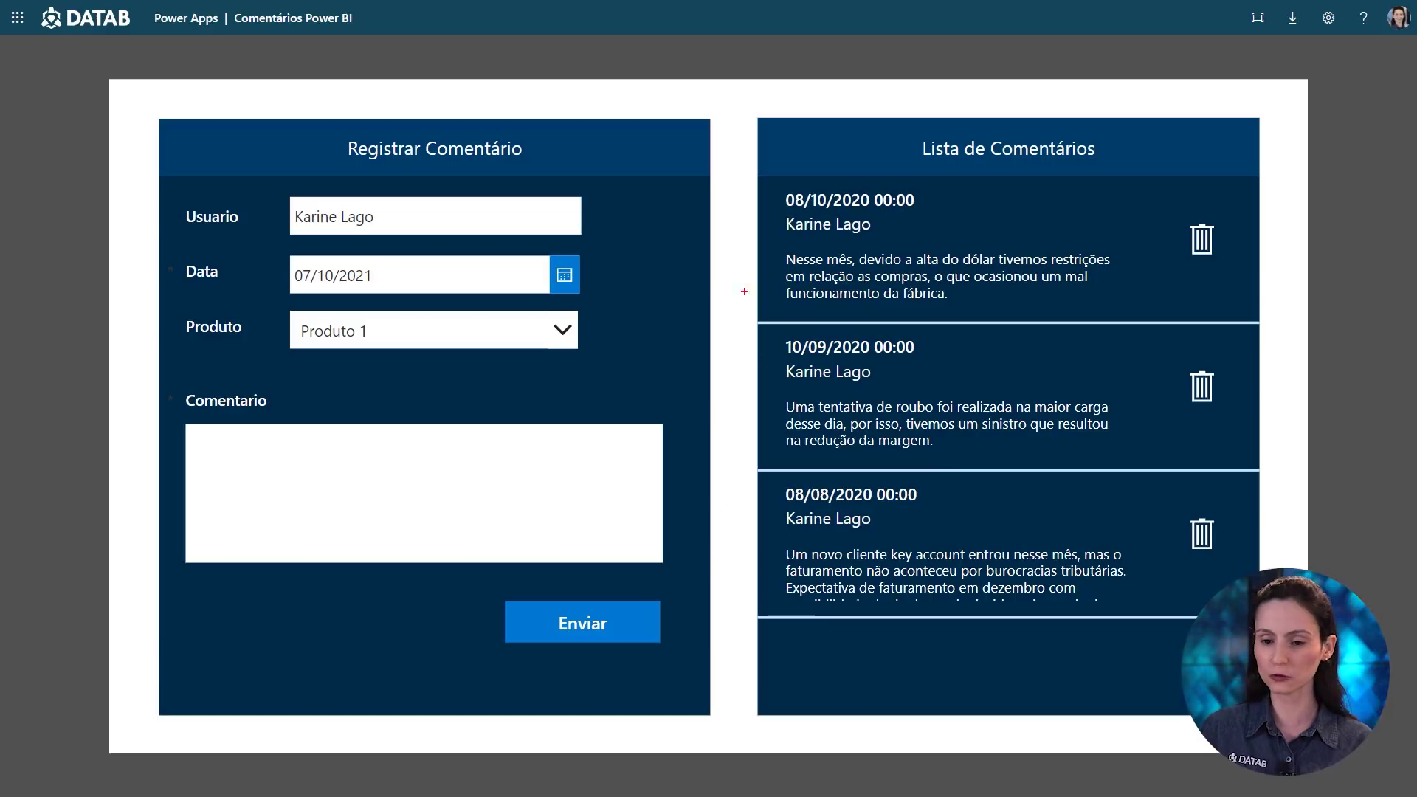
mouse_move(762, 183)
mouse_down()
mouse_move(925, 314)
mouse_move(1204, 613)
mouse_move(1263, 636)
mouse_up()
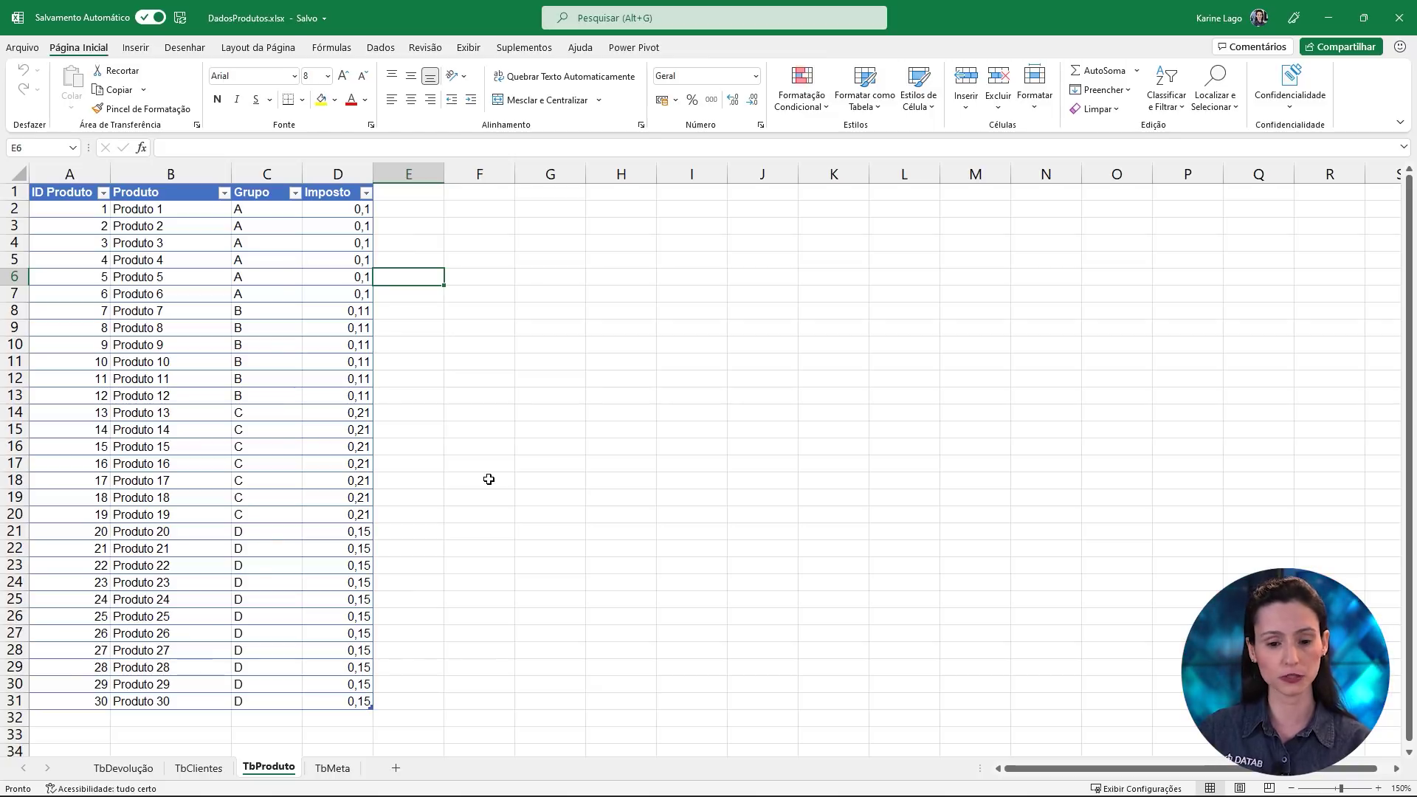
Add a new worksheet after TbProduto and enter the headers Data, Usuario, Produto and Comentario in cells A1:D1
click(397, 768)
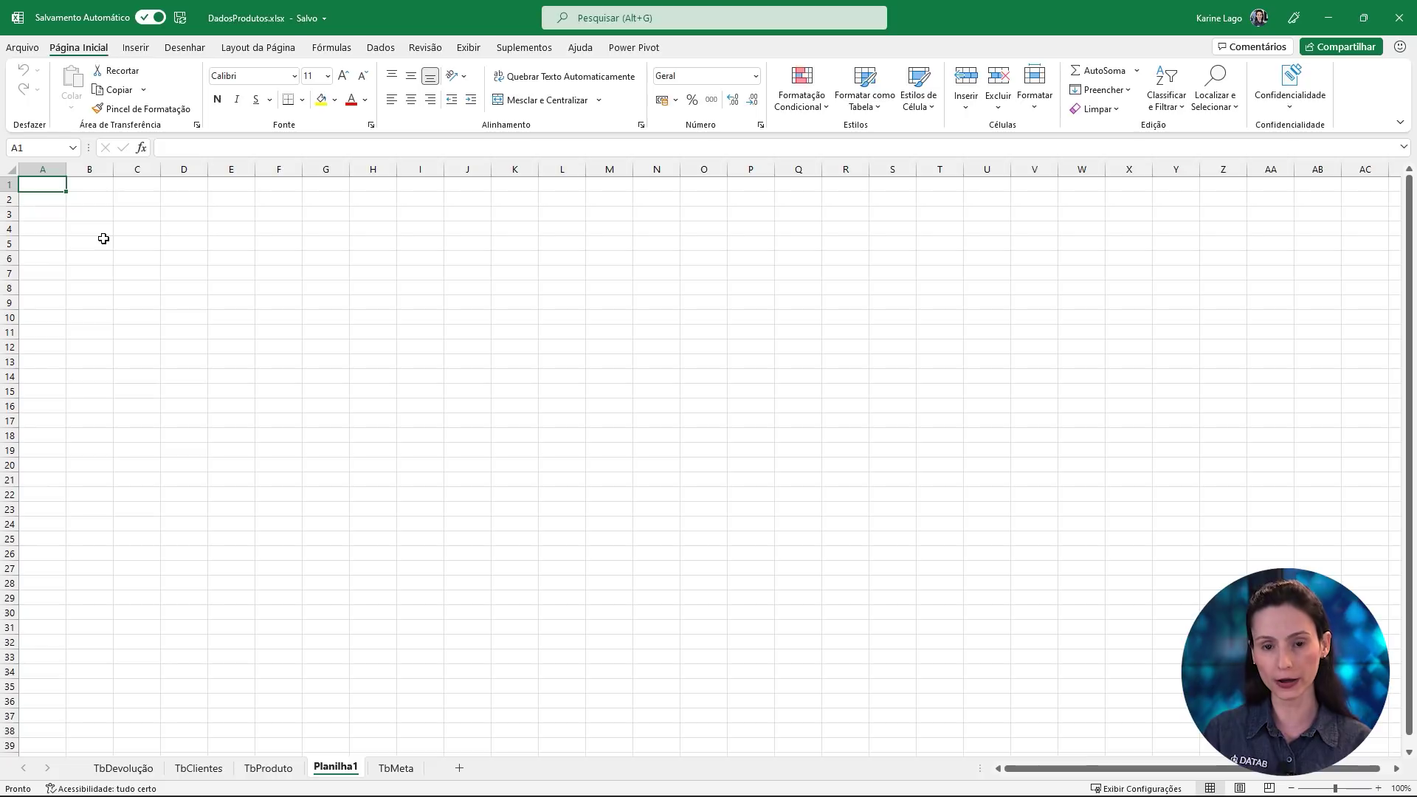
text(Data)
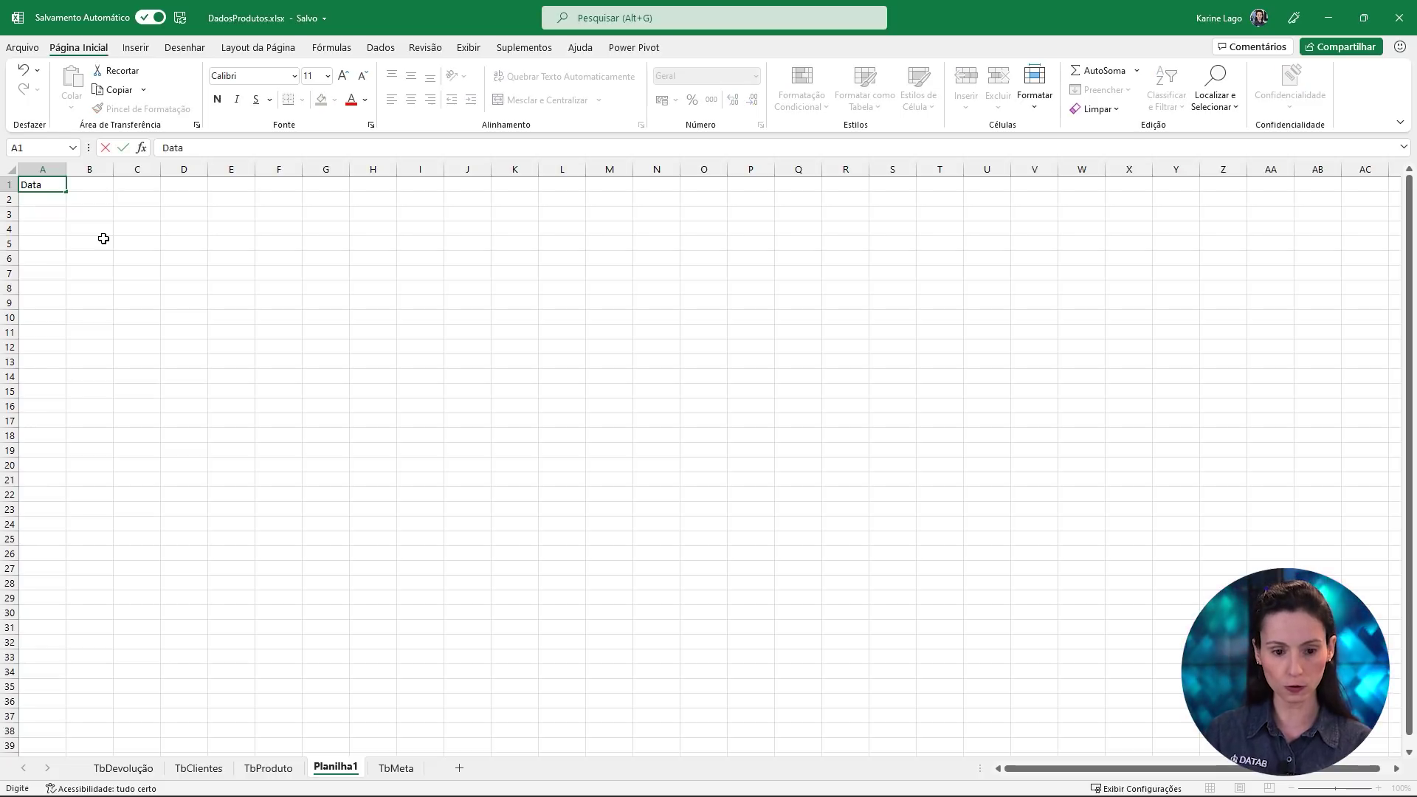
key(Tab)
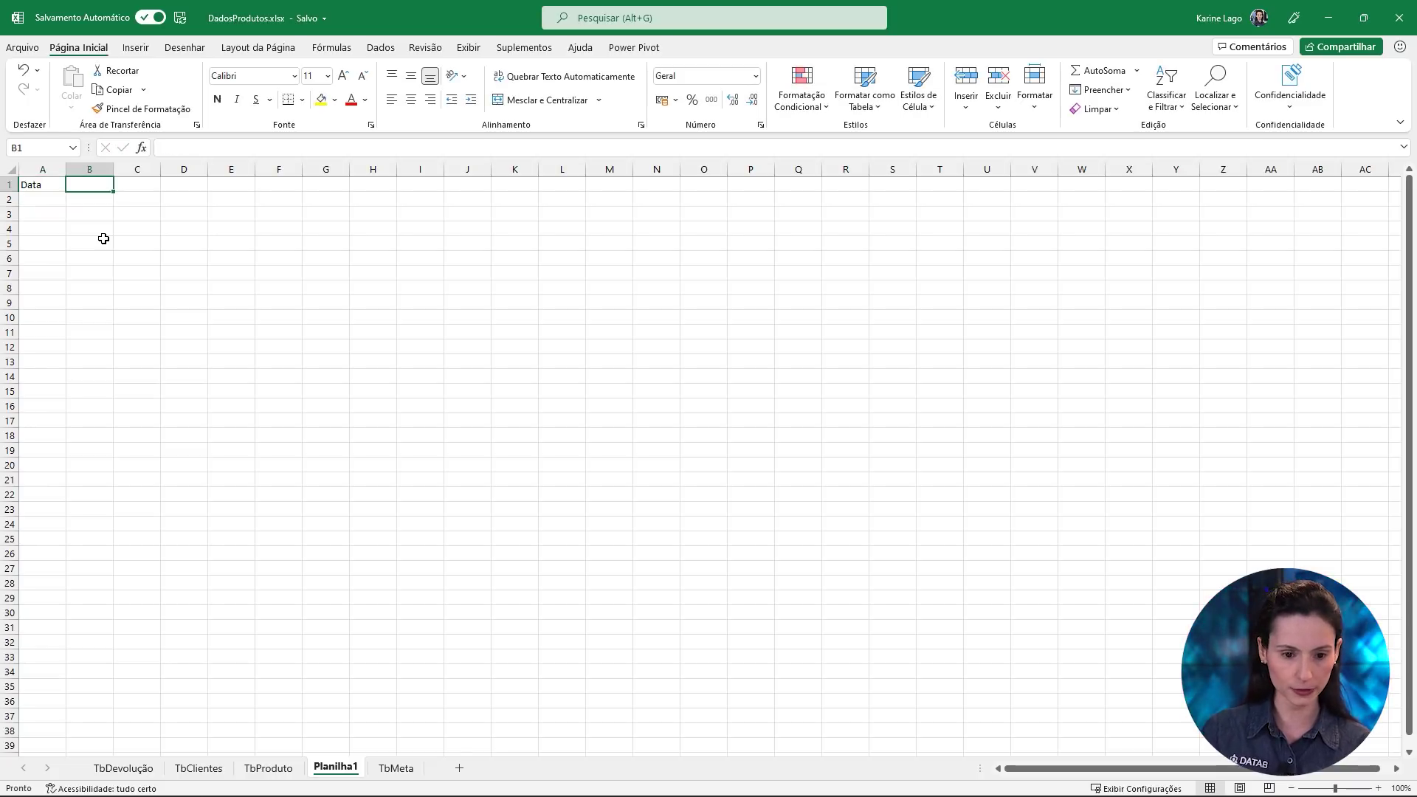
scroll(103, 239, up, 9)
text(Usua)
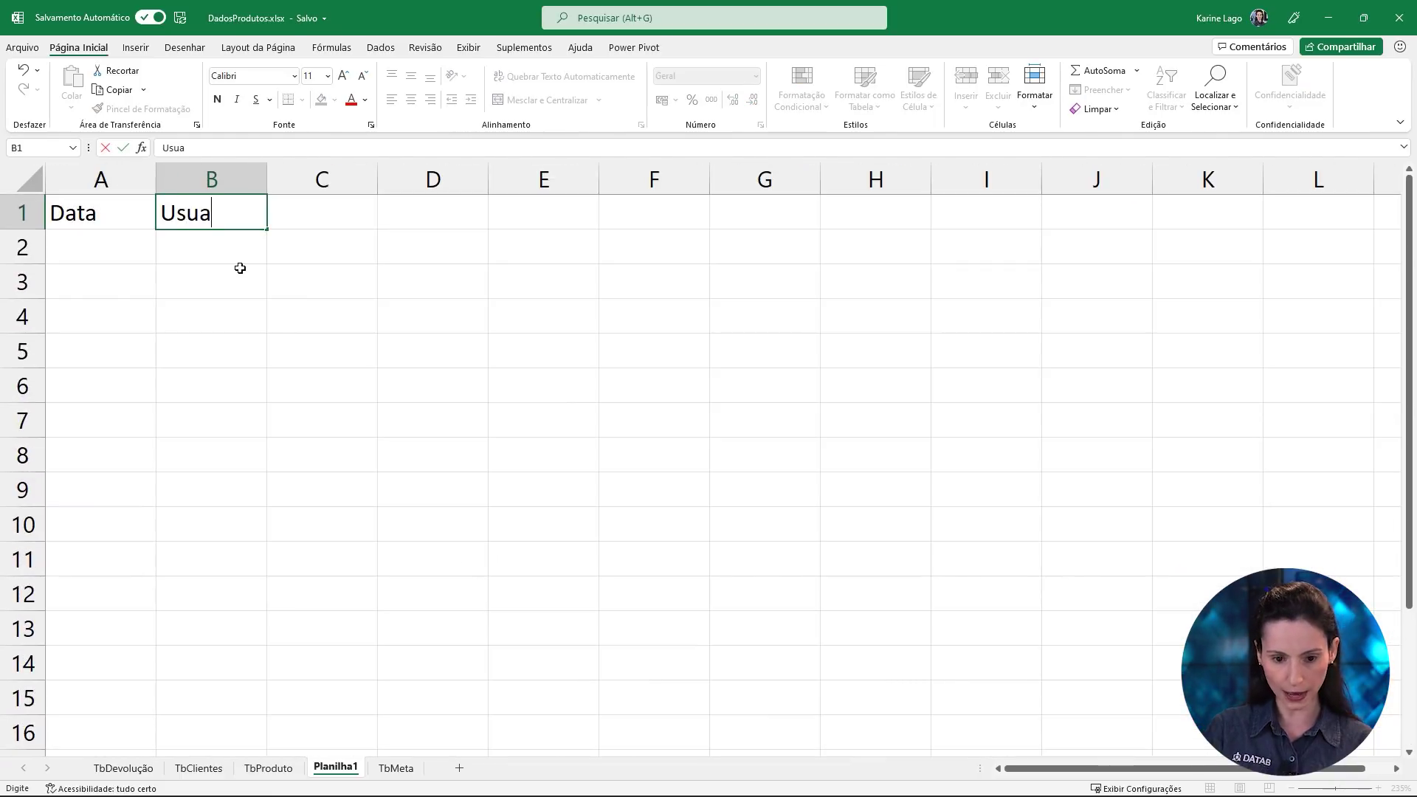
text(rio)
key(Tab)
text(Produto)
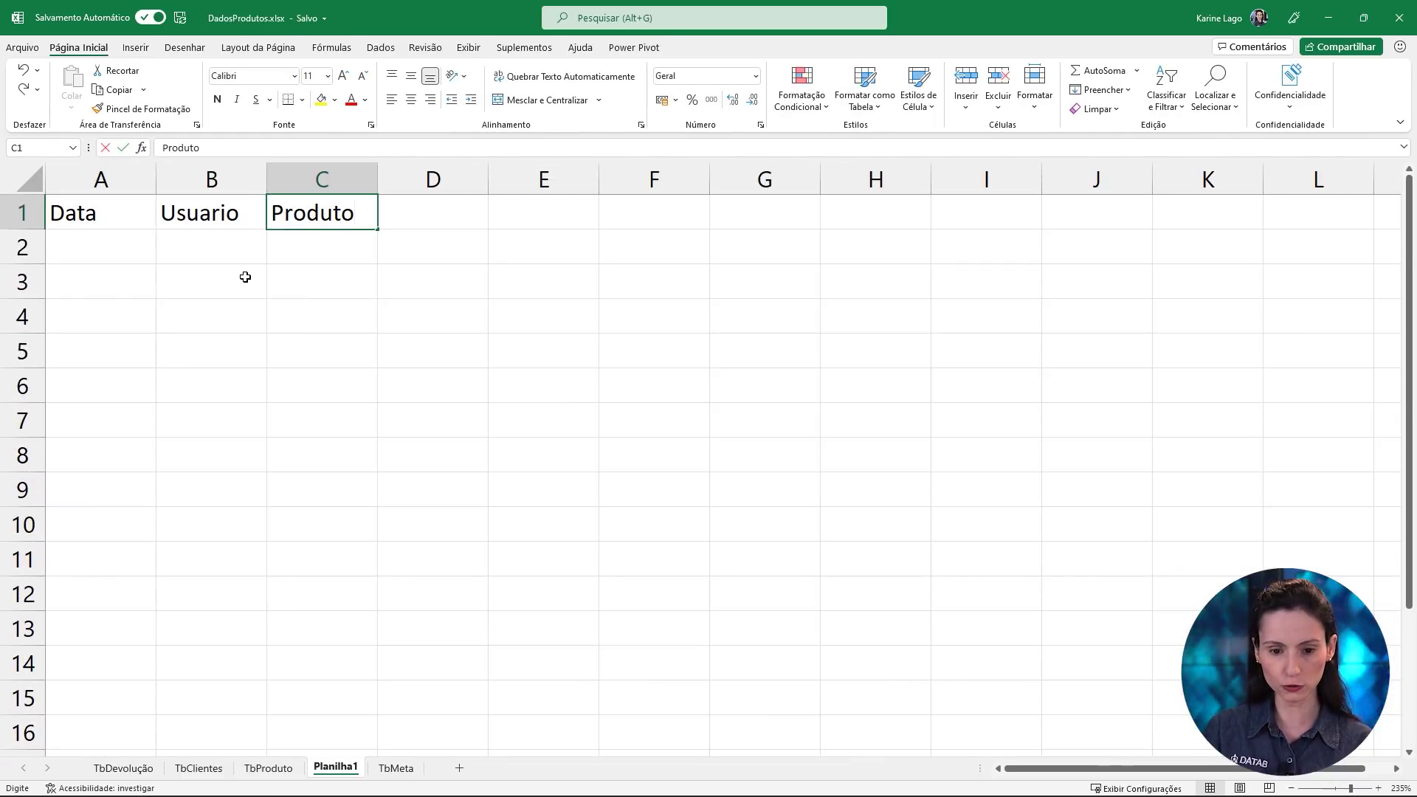
key(Tab)
text(Comentar)
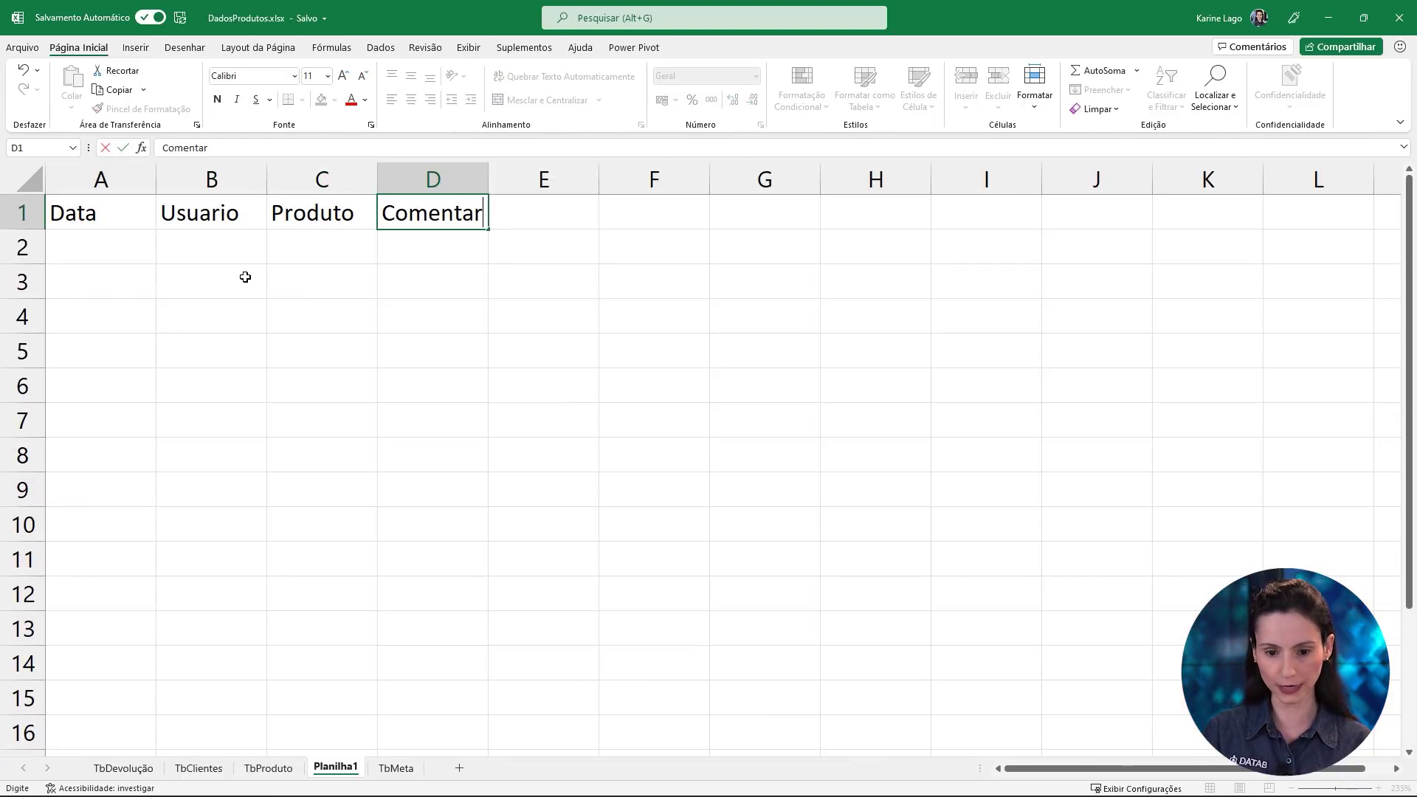
text(io)
Convert the header range A1:D1 into a table, marking that the table has headers
drag(82, 214, 425, 216)
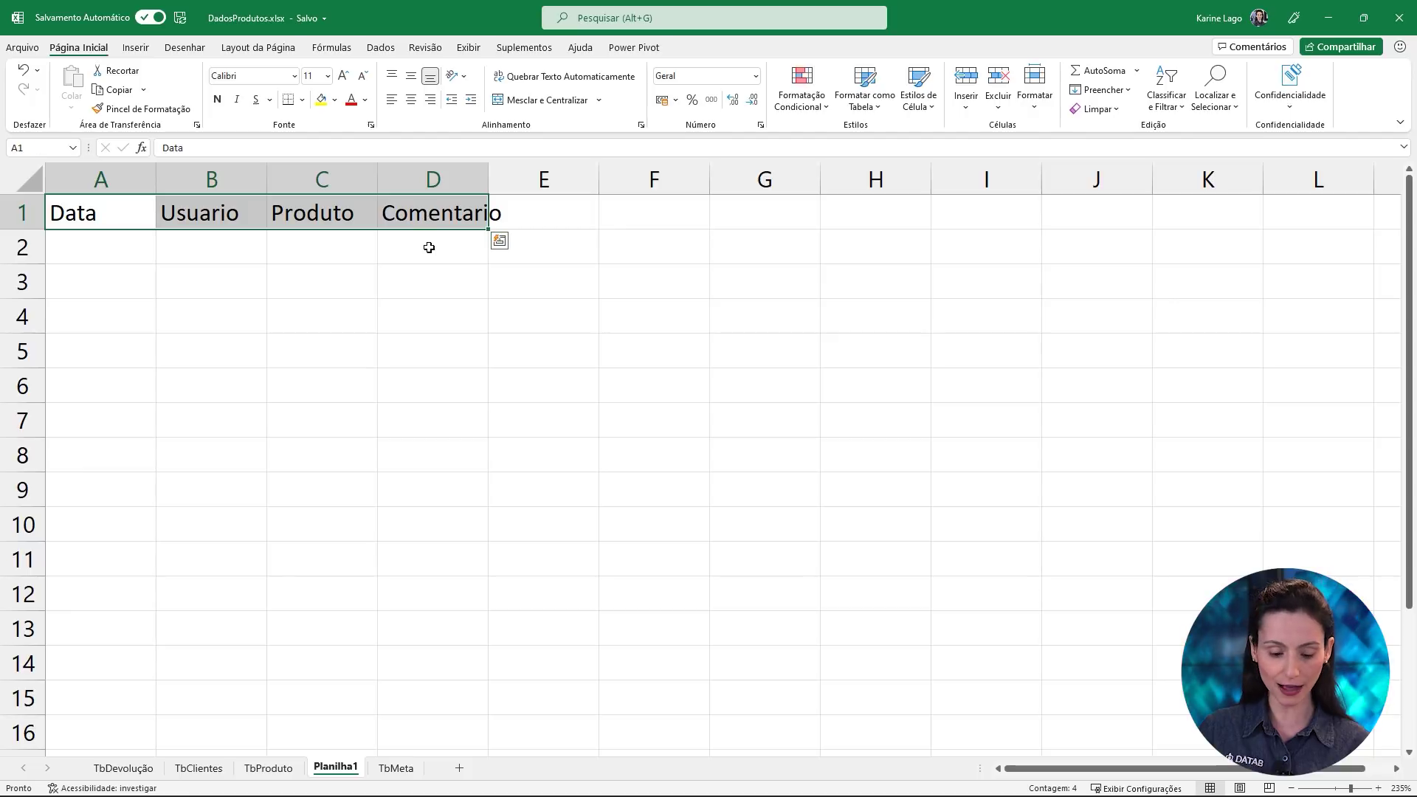
key(ctrl+t)
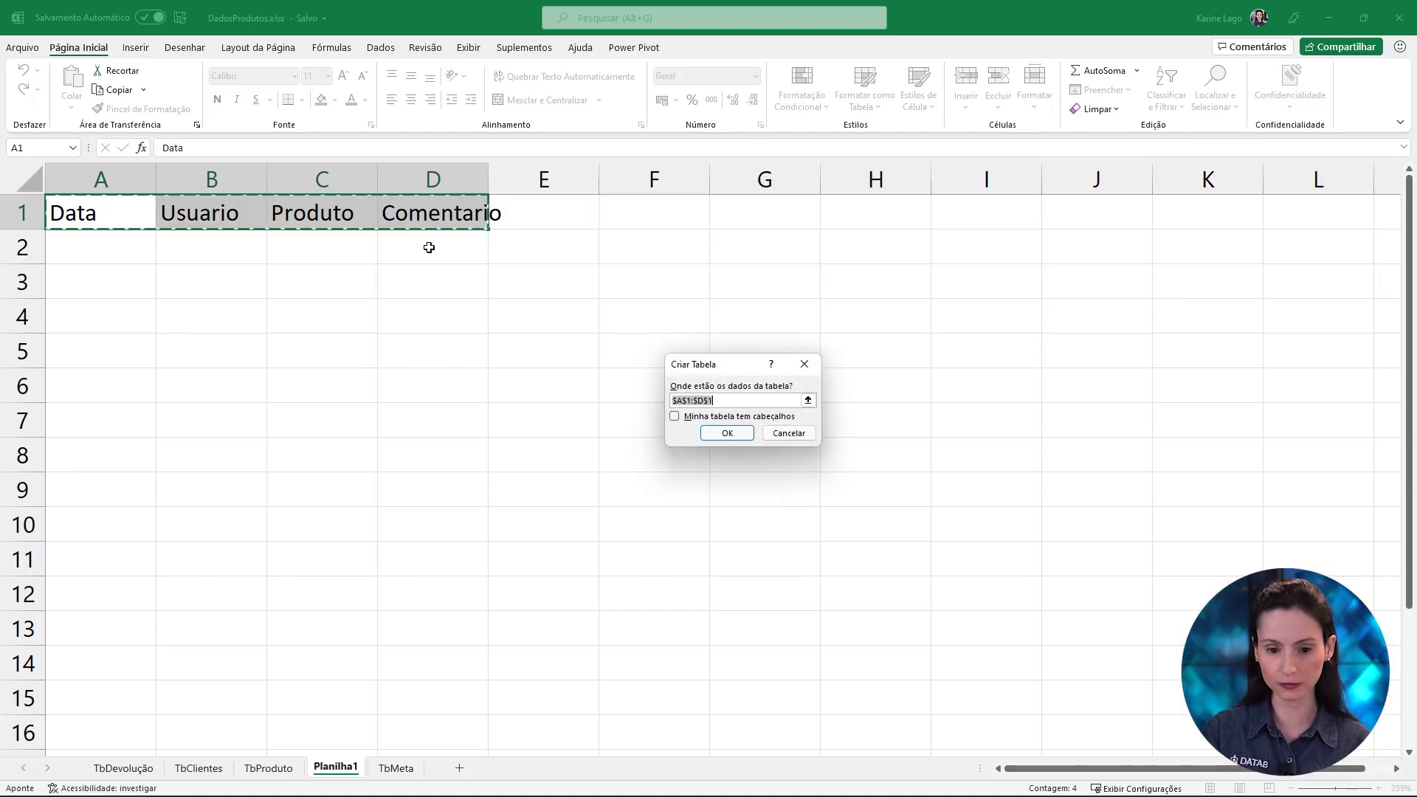
key(Escape)
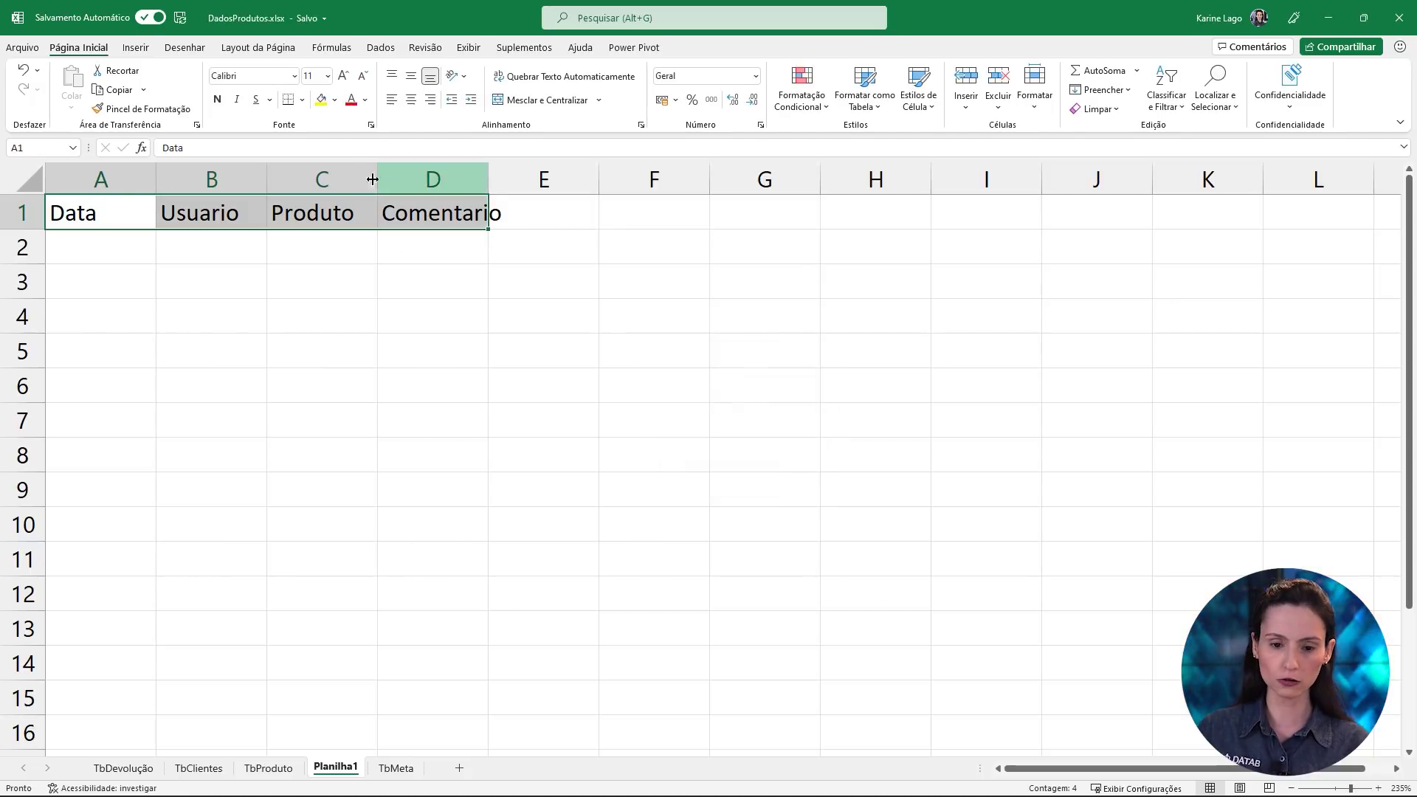
click(134, 50)
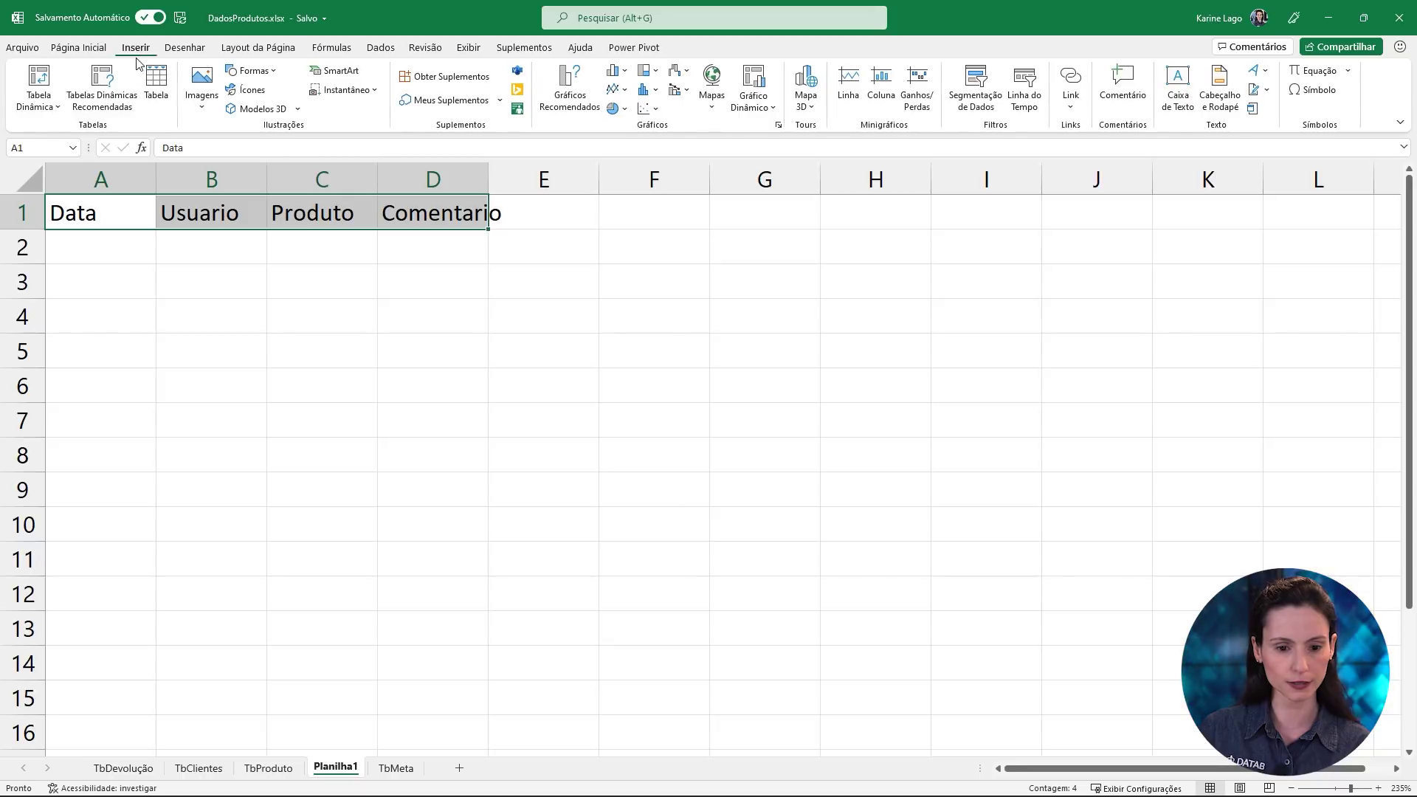
click(157, 85)
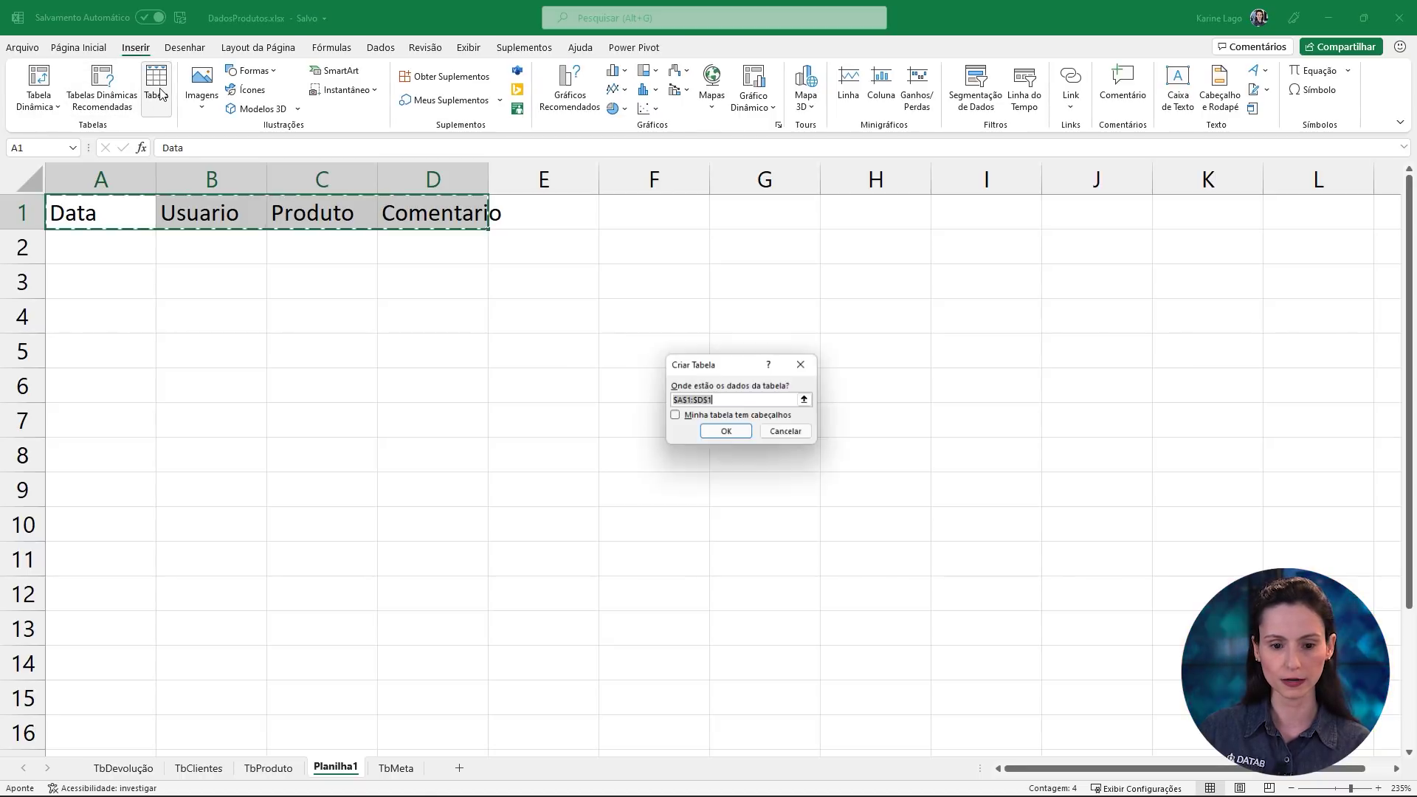
click(685, 418)
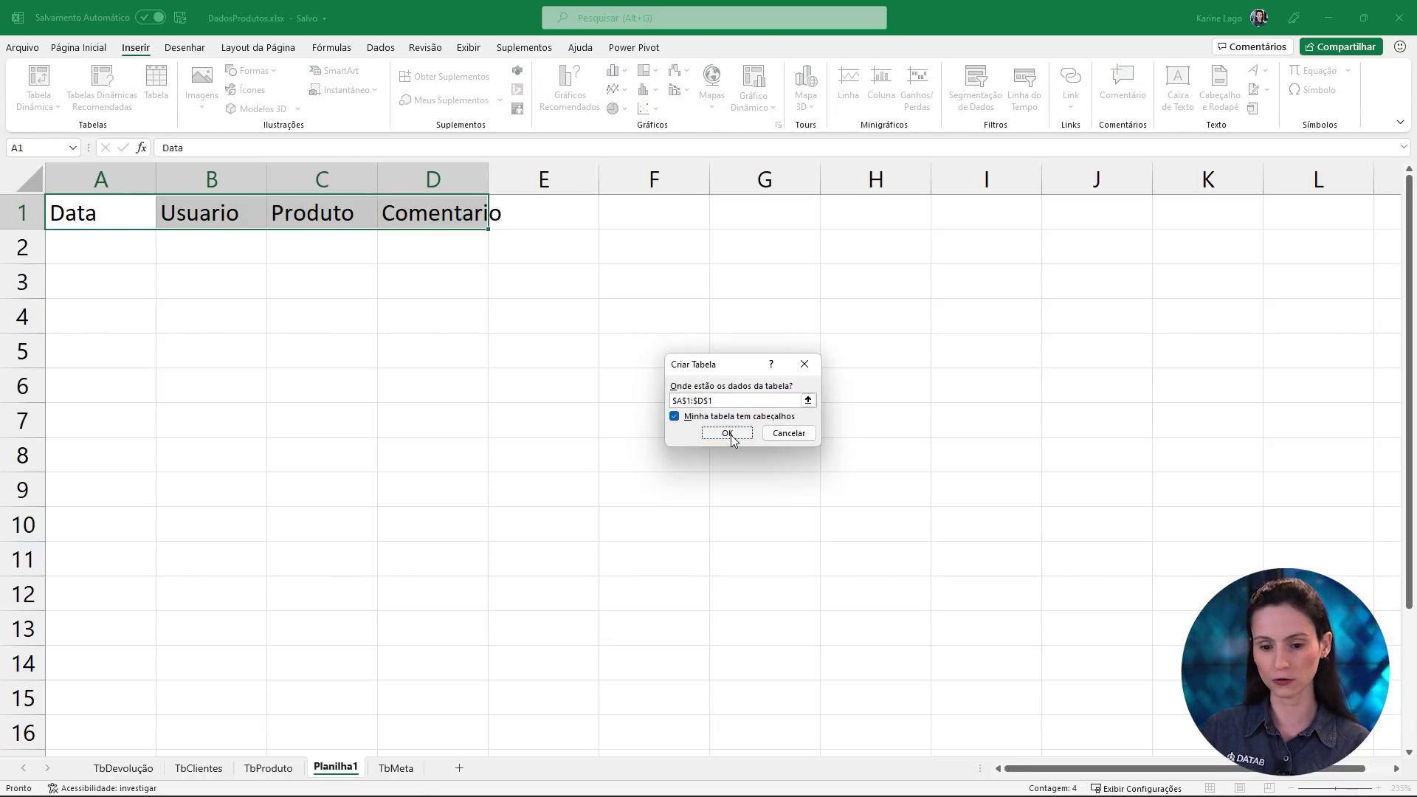
click(728, 433)
Format the table's Data column with the short date format (Data Abreviada)
drag(112, 248, 405, 252)
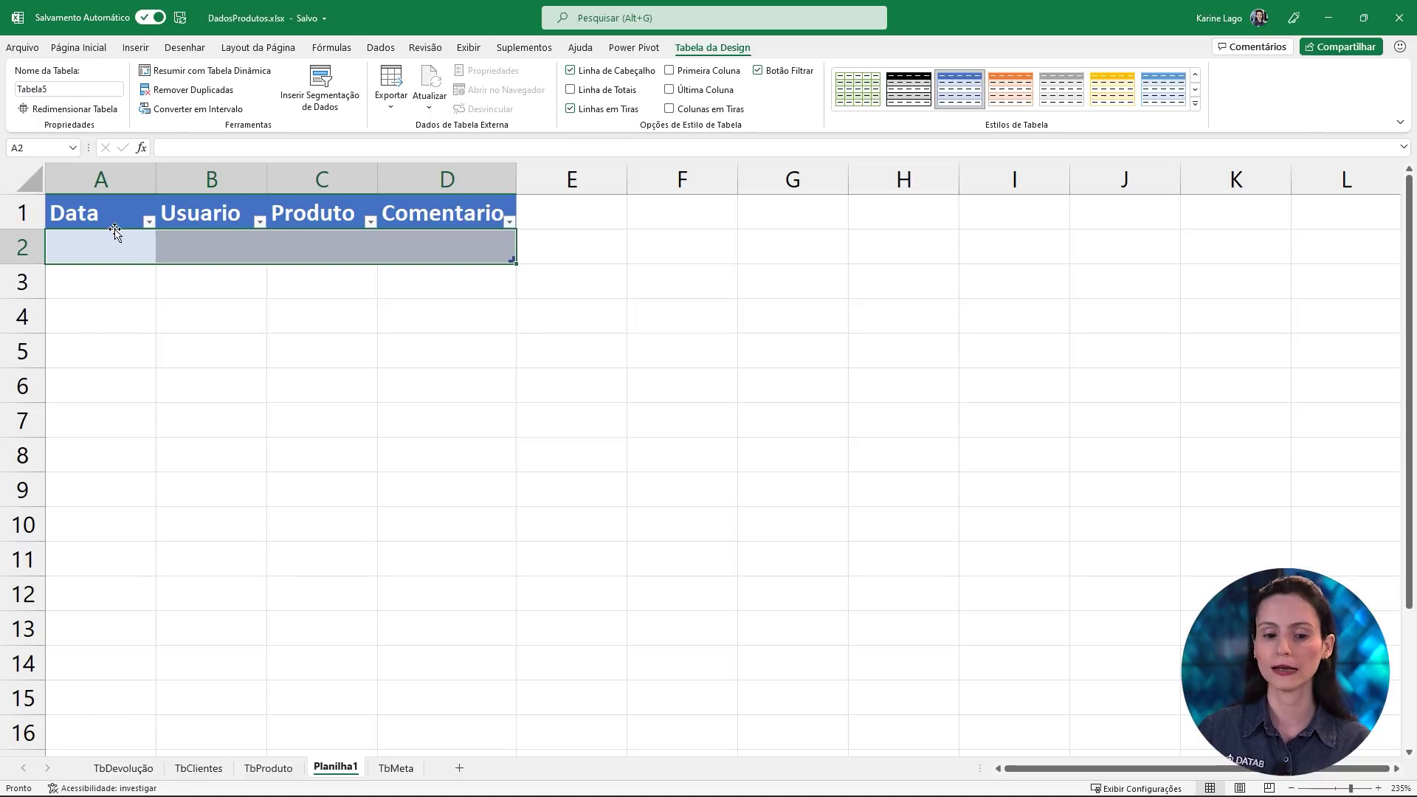
click(94, 215)
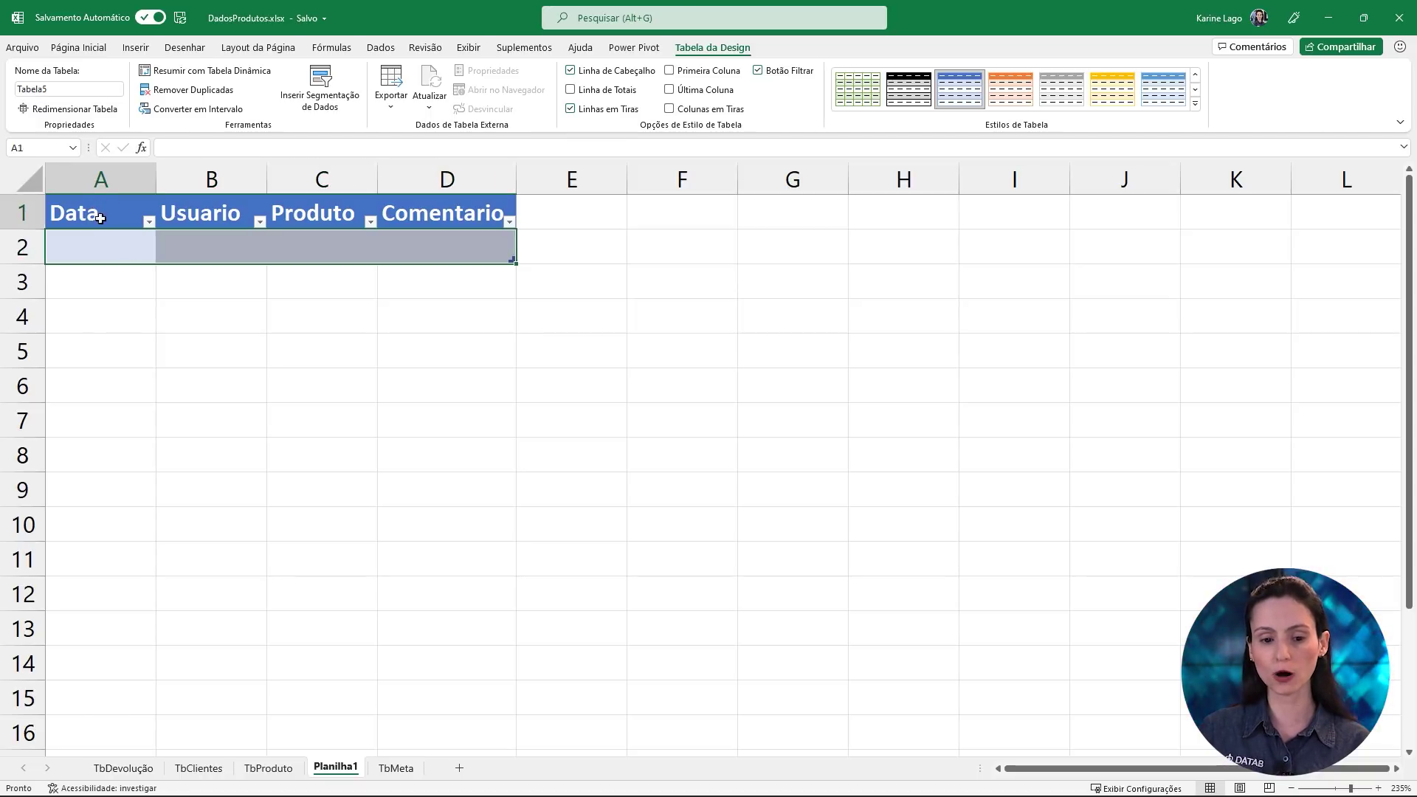
click(108, 249)
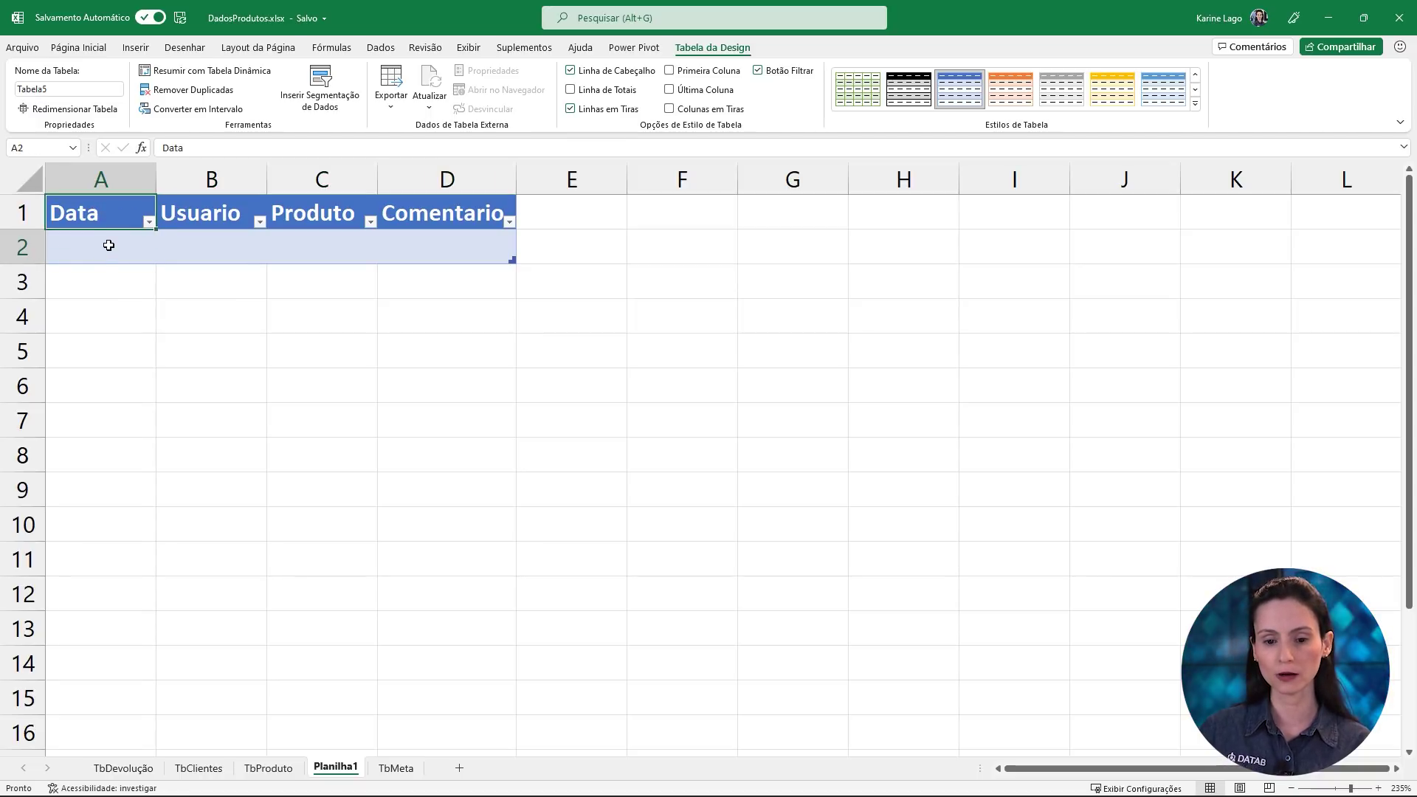
click(87, 49)
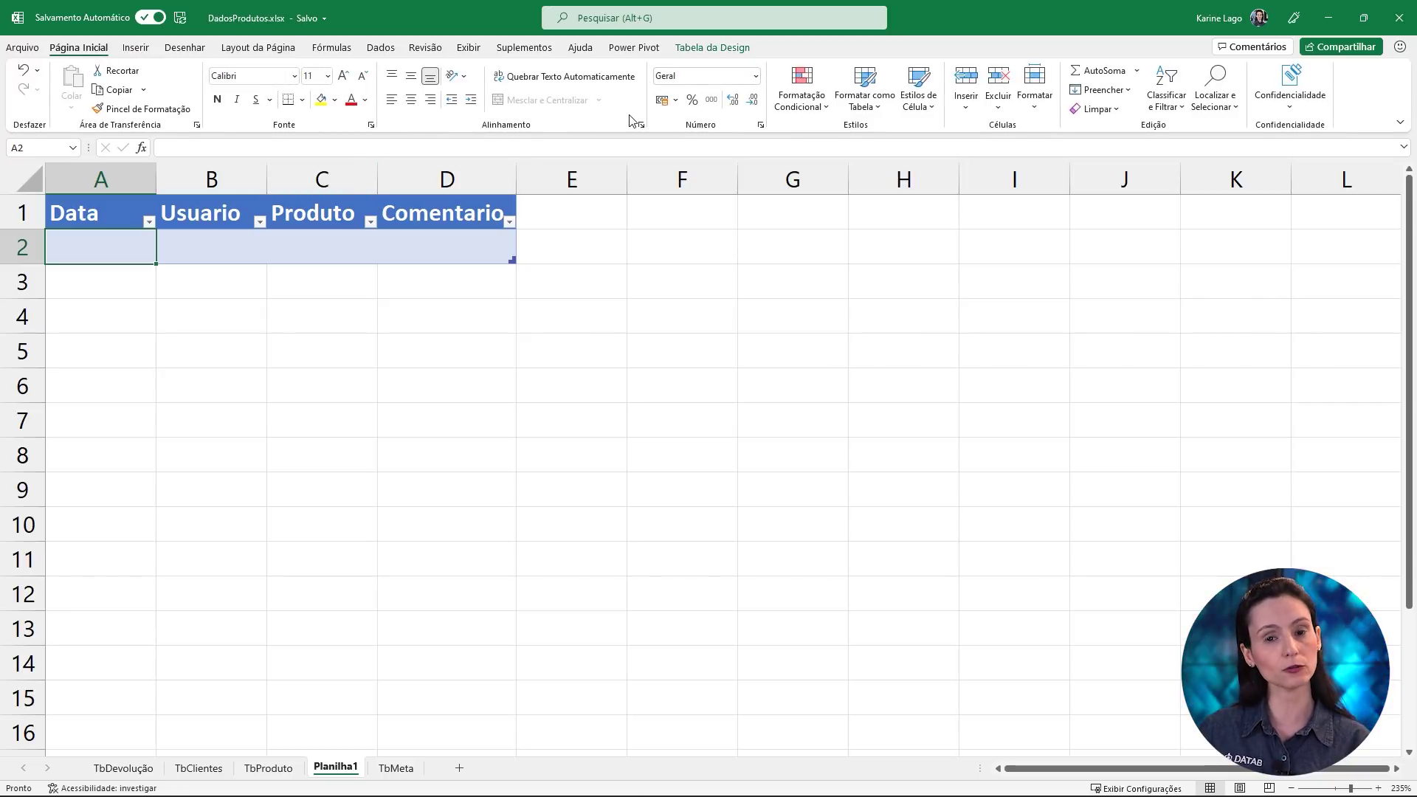
click(119, 196)
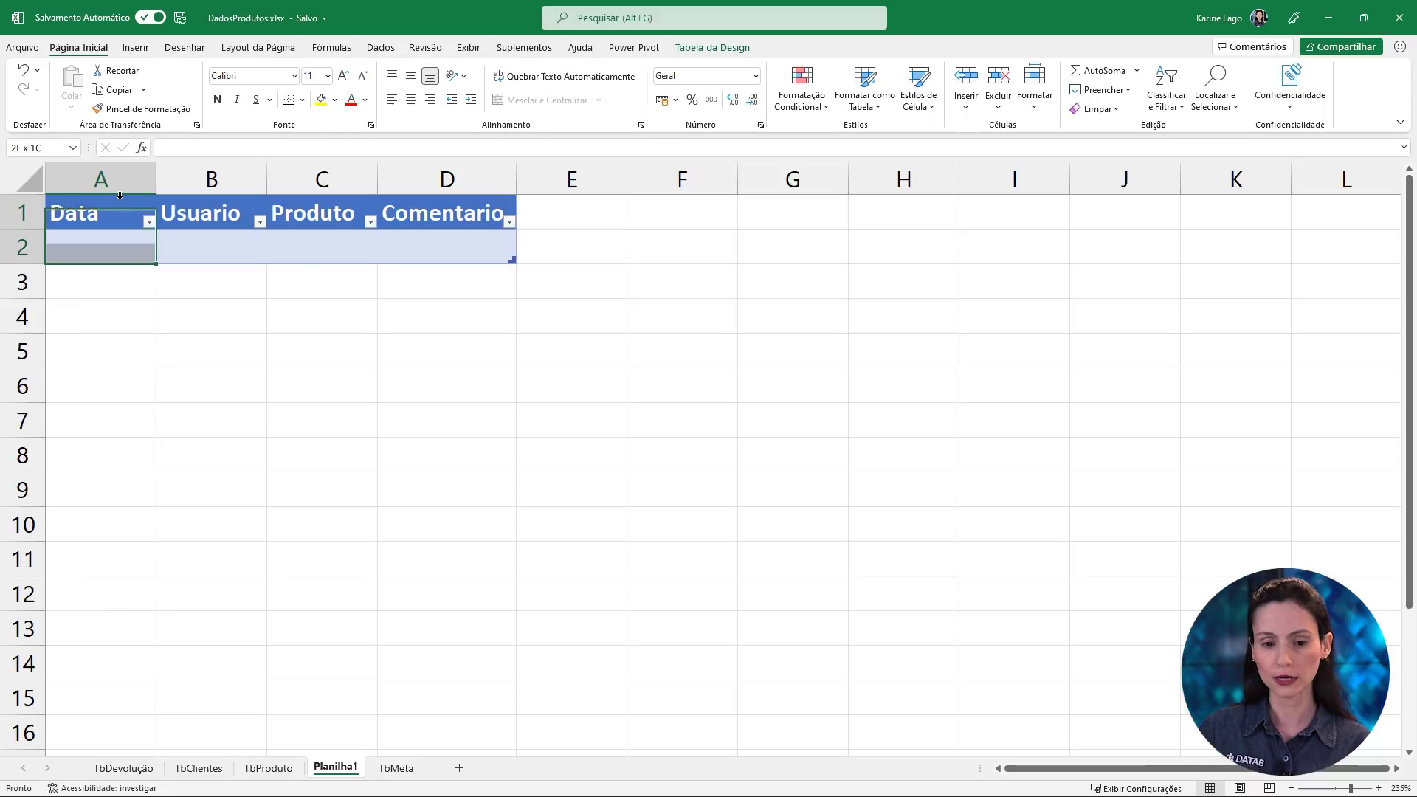
click(755, 76)
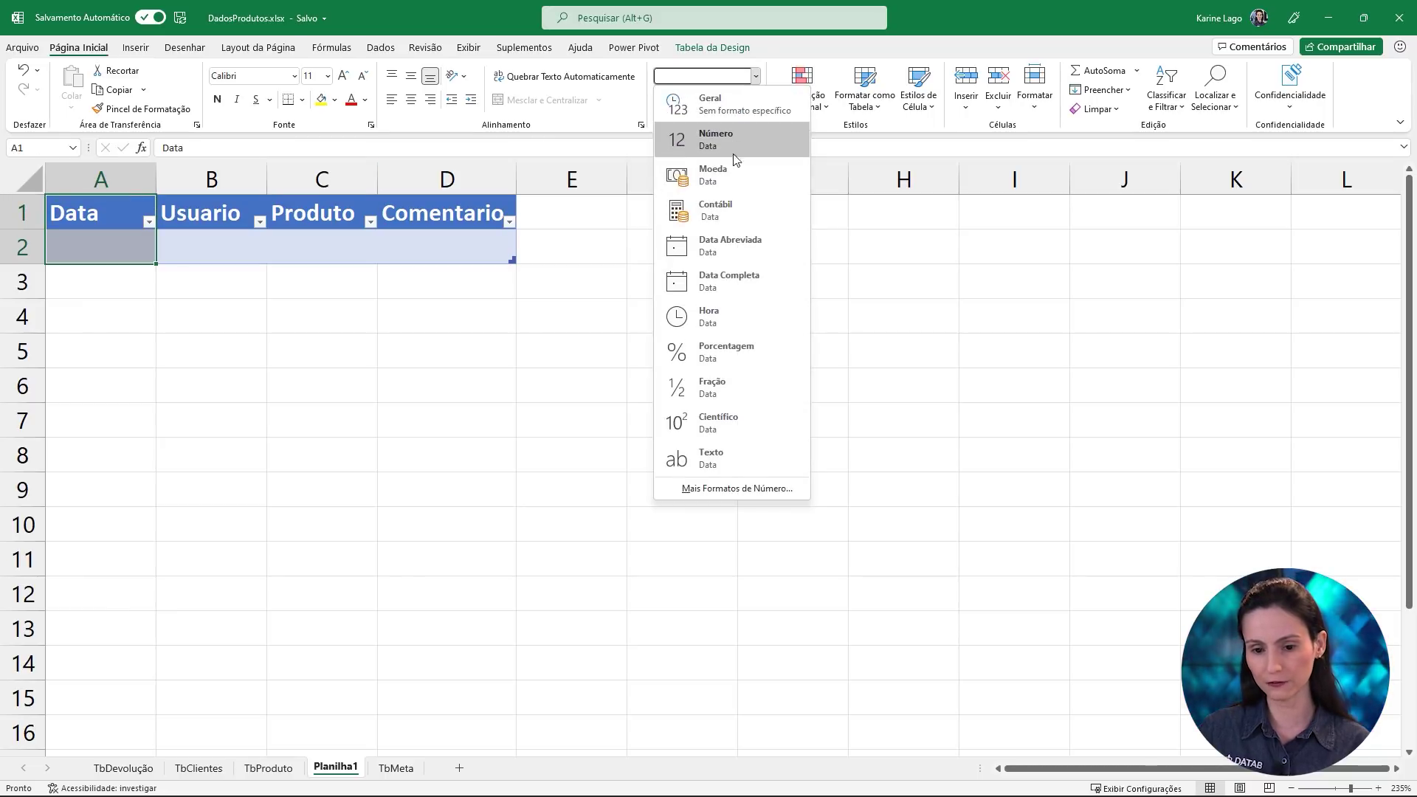
click(732, 253)
Format the Usuario and Produto columns and the empty Comentario cell D2 as text (Texto)
click(236, 194)
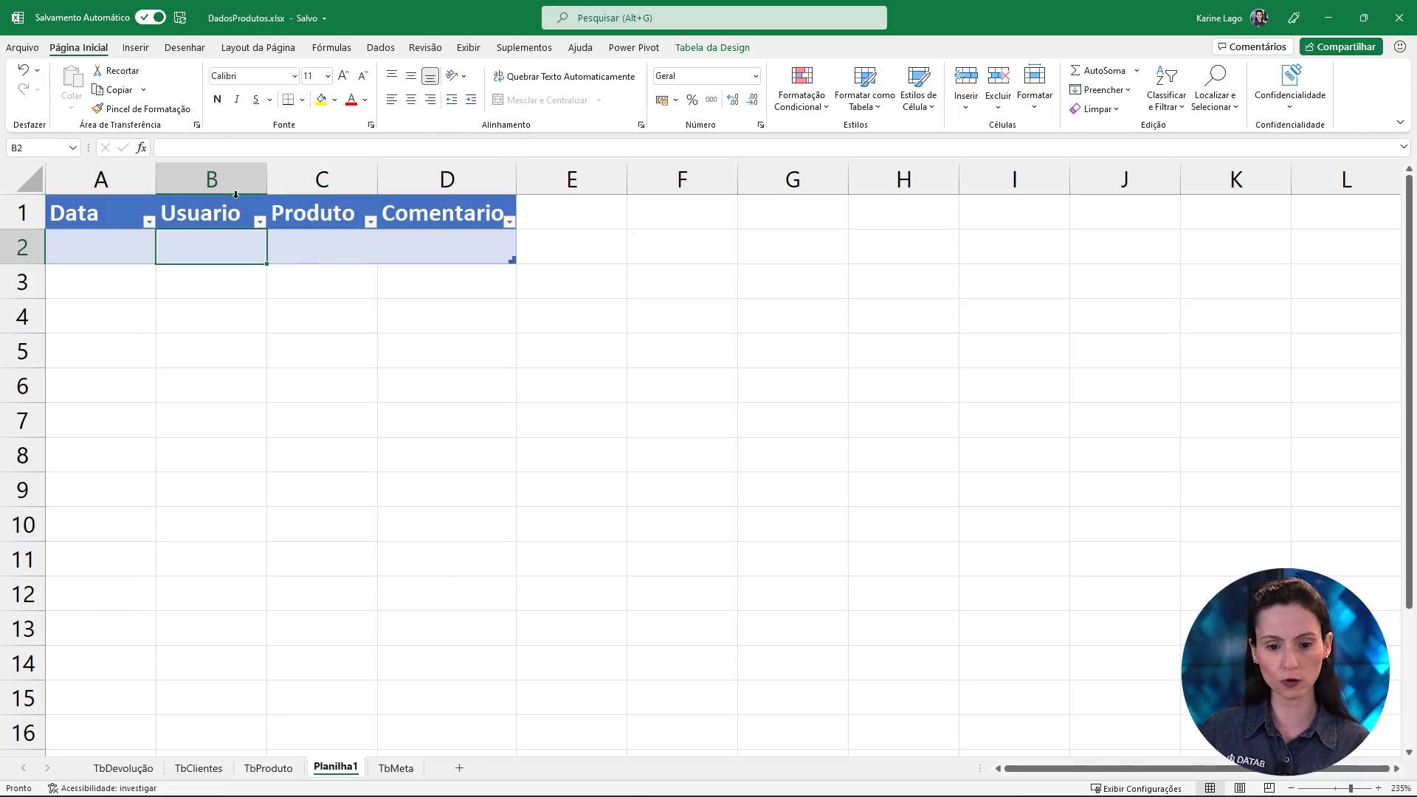
click(235, 194)
click(757, 77)
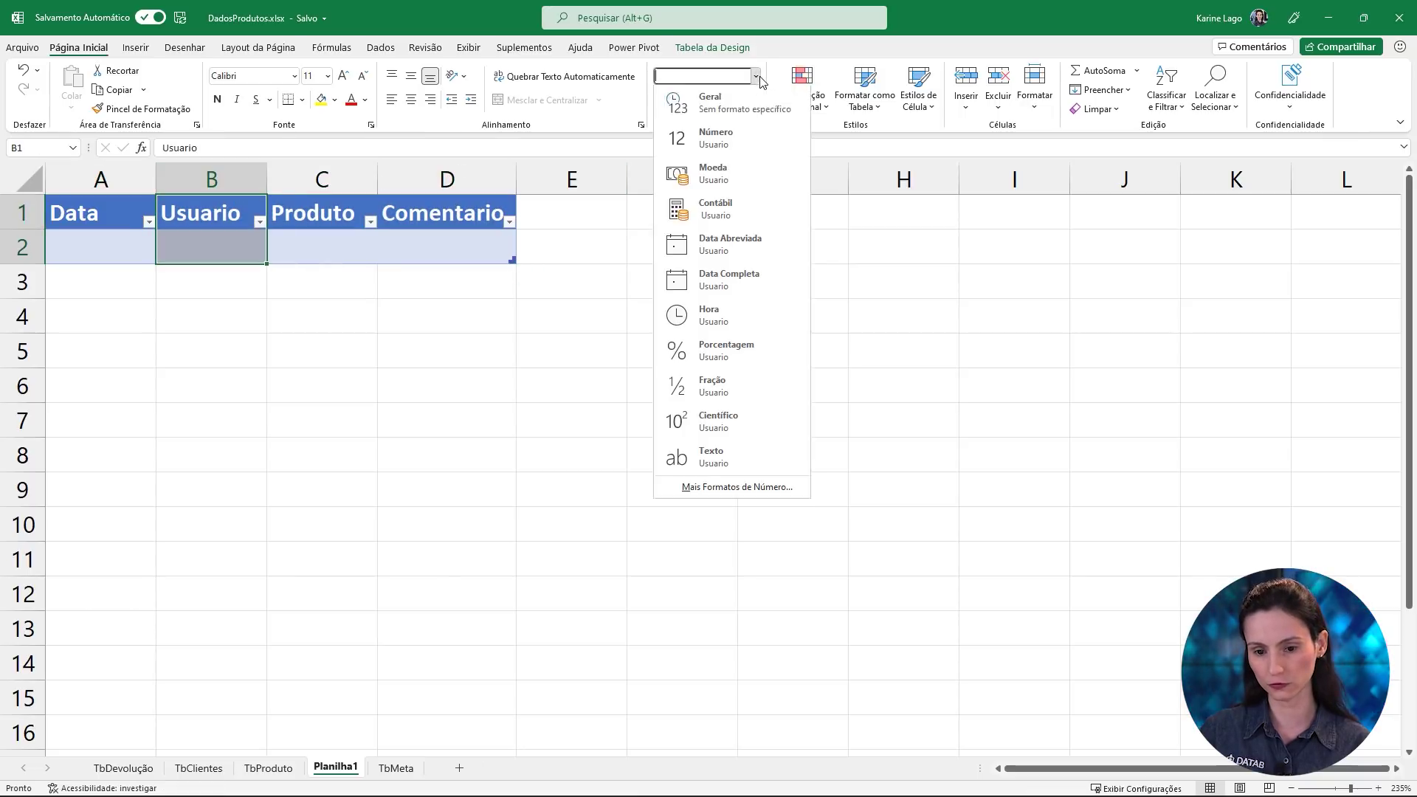
click(727, 457)
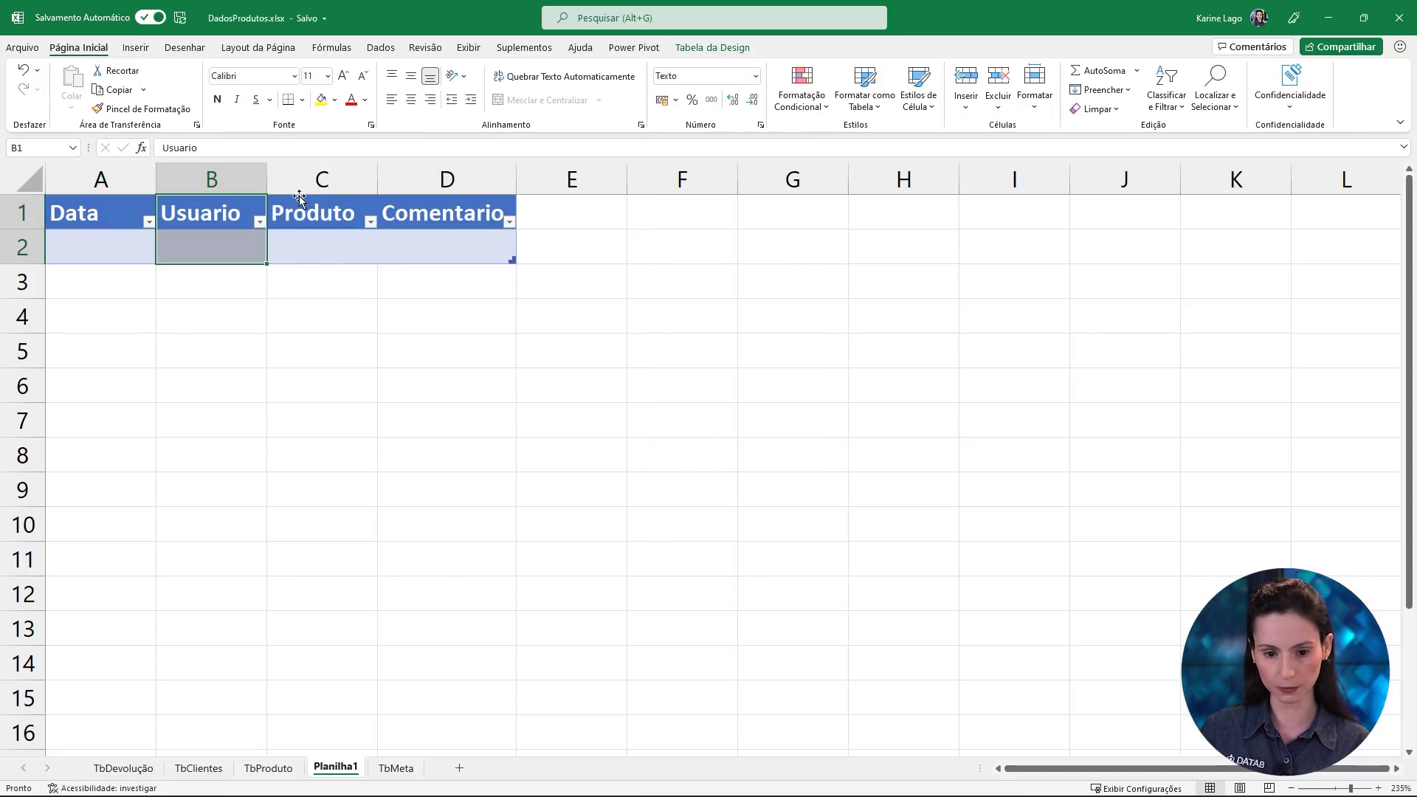
click(317, 183)
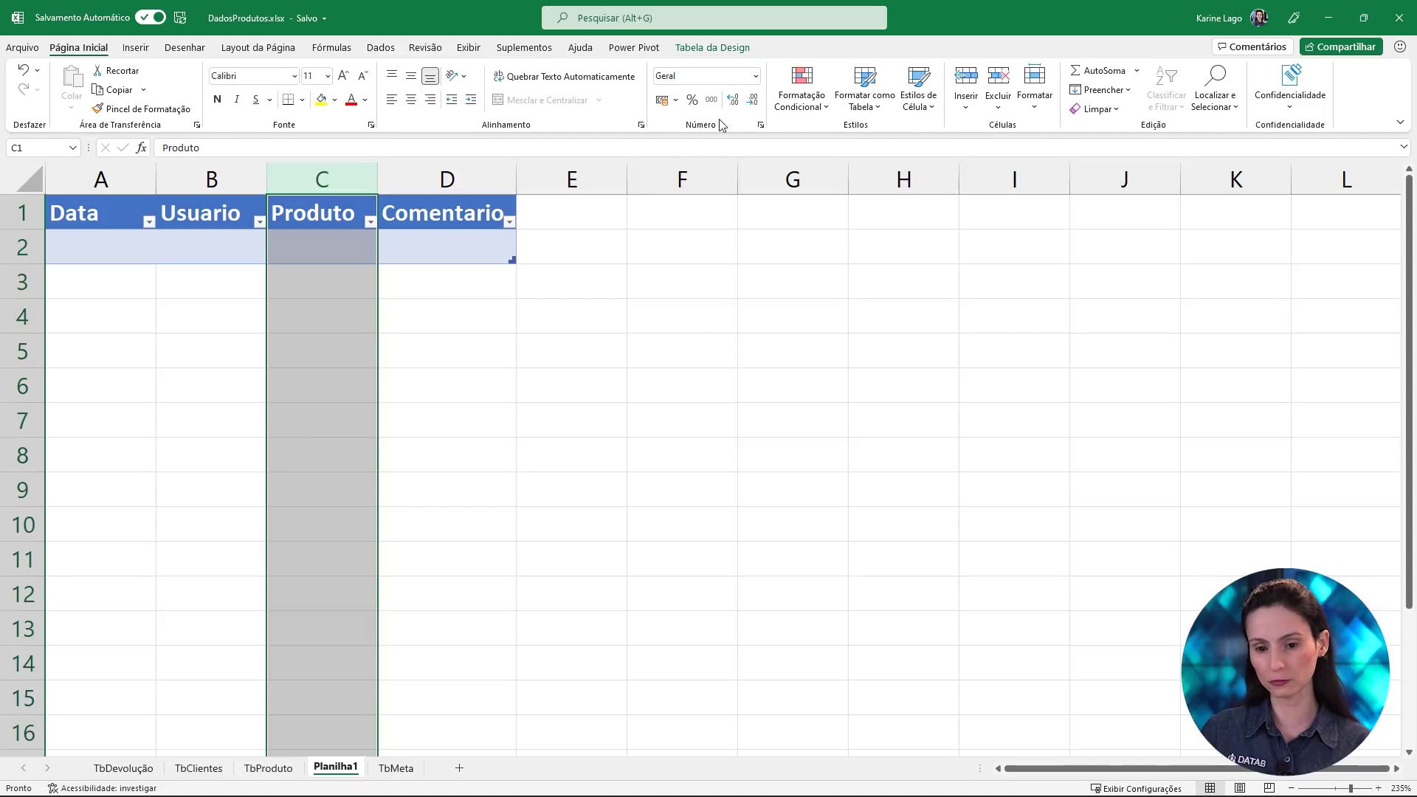
click(756, 77)
click(731, 459)
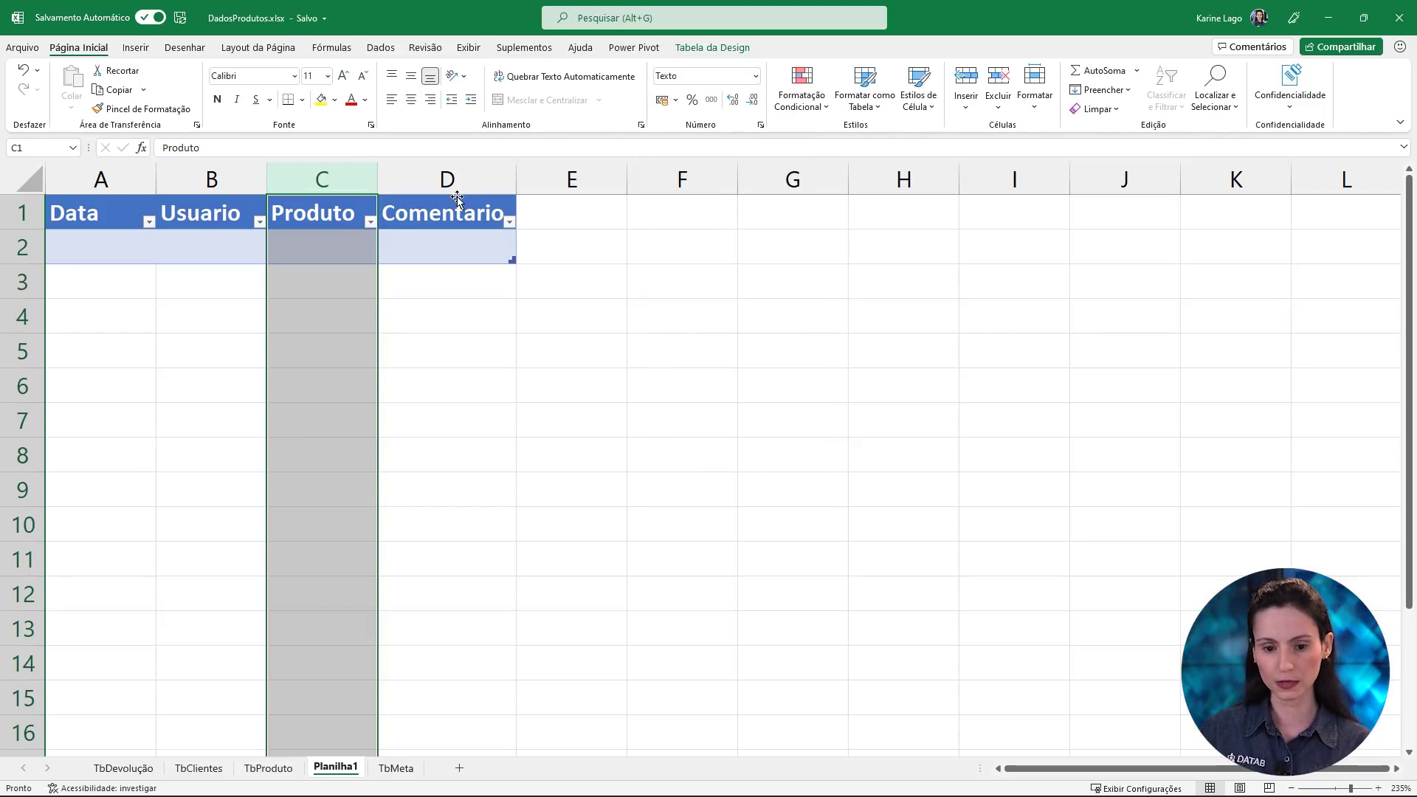
click(446, 247)
click(756, 76)
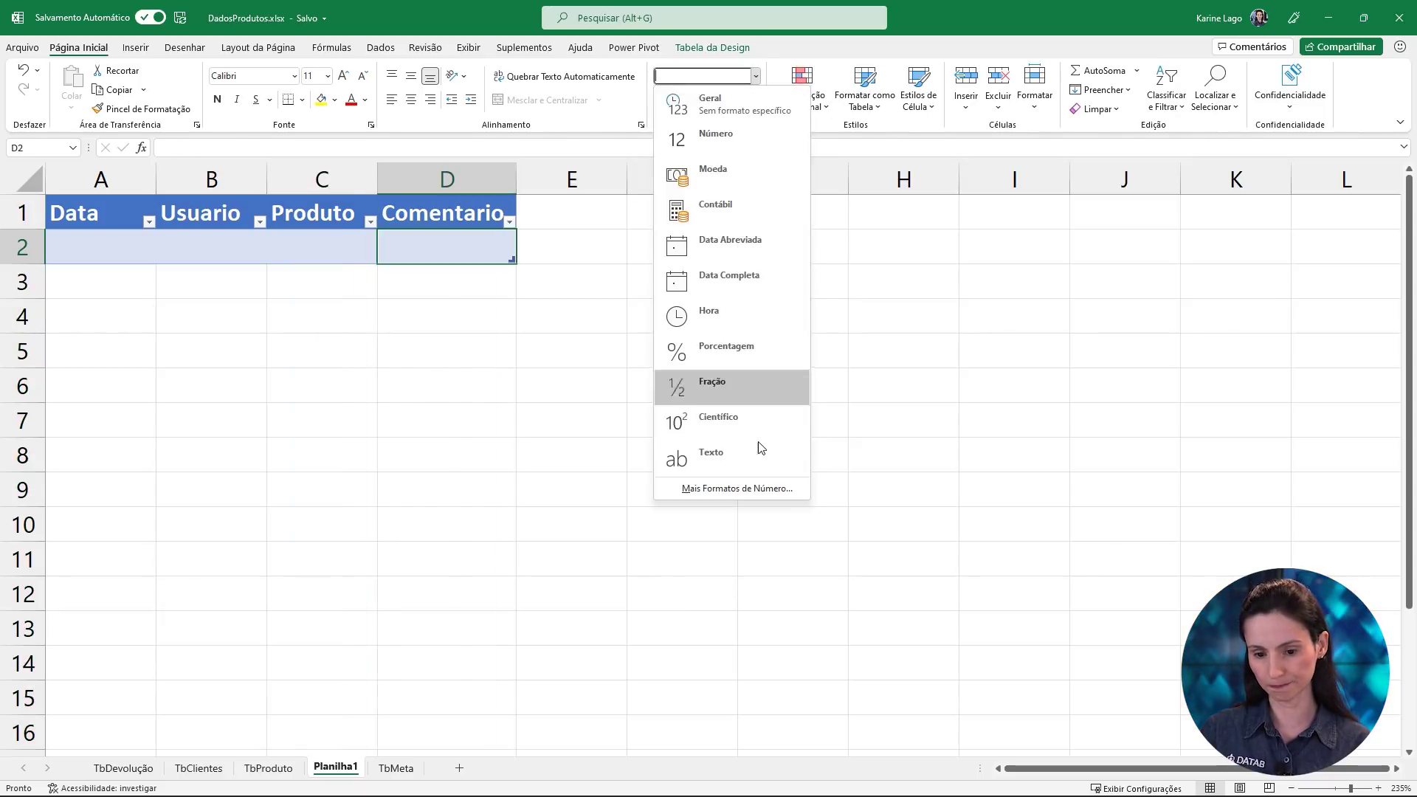
click(760, 454)
click(446, 315)
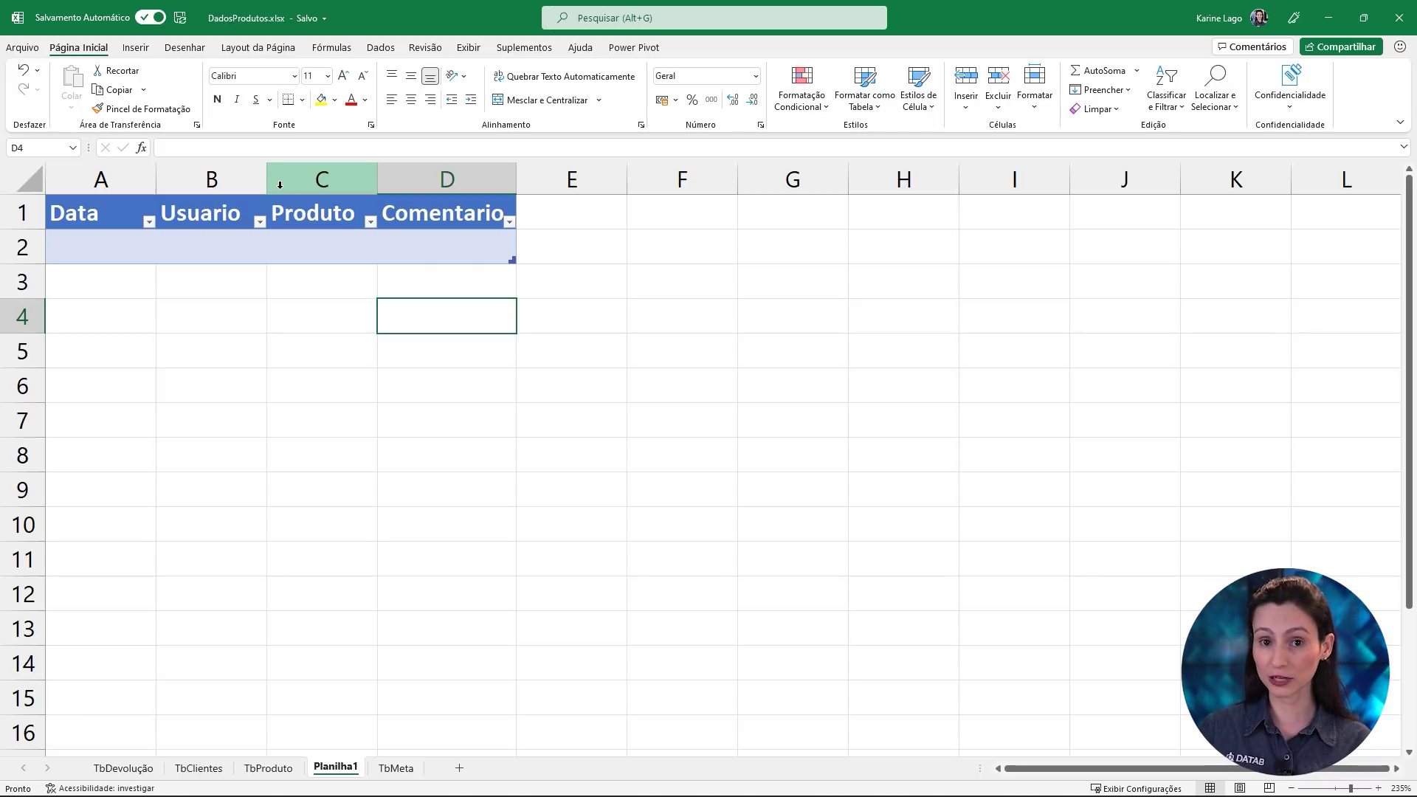
Rename the table to Comentario and save the workbook
click(316, 209)
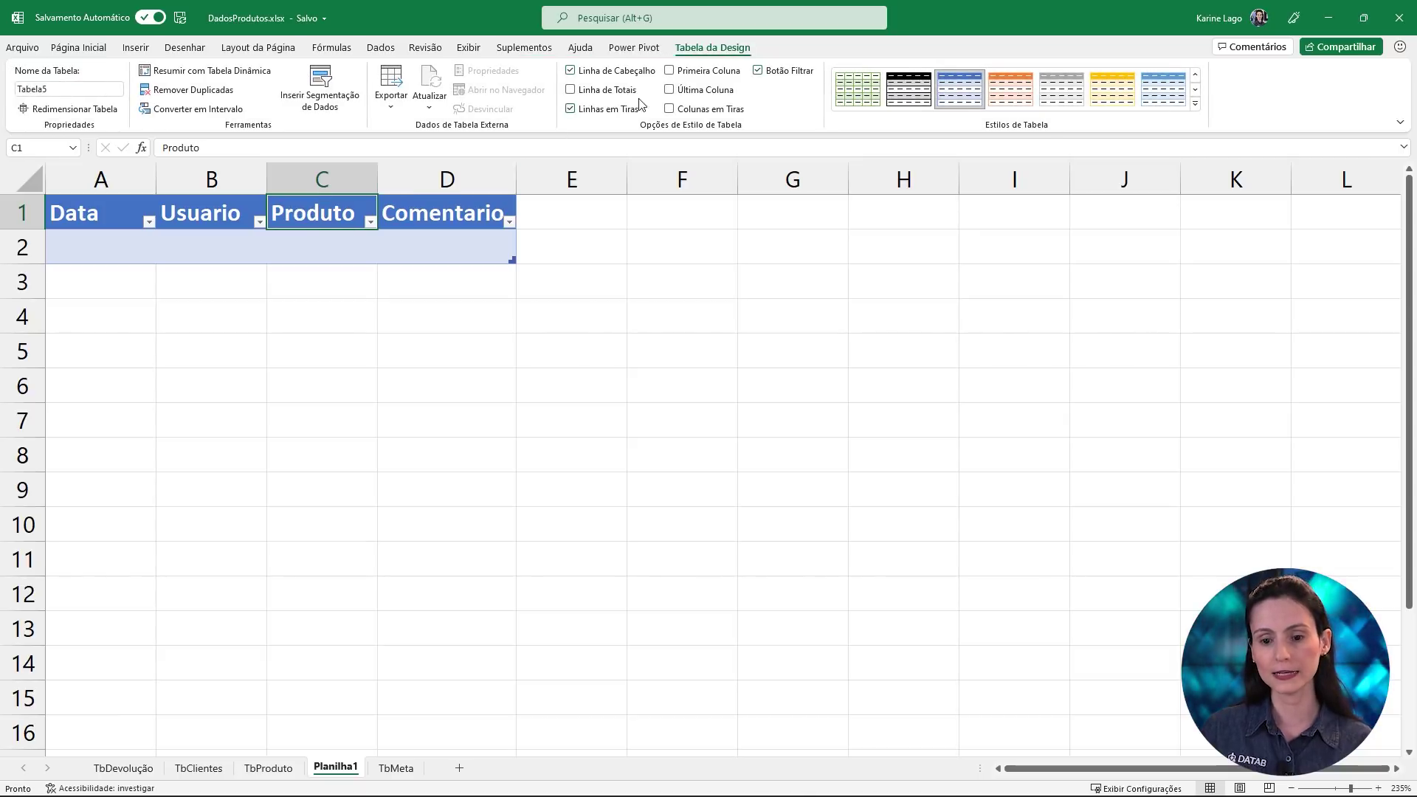
click(20, 90)
text(Coment)
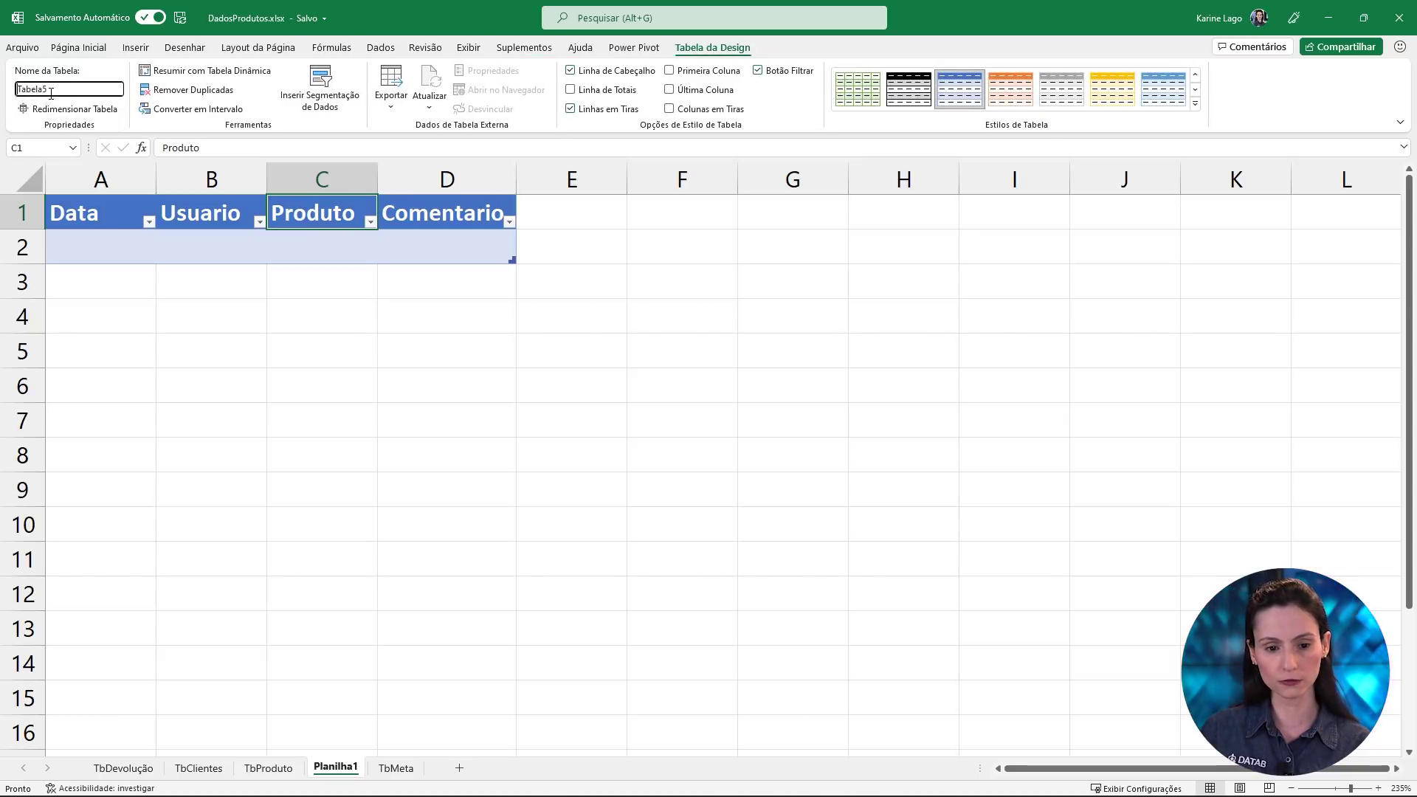
text(ario)
key(Return)
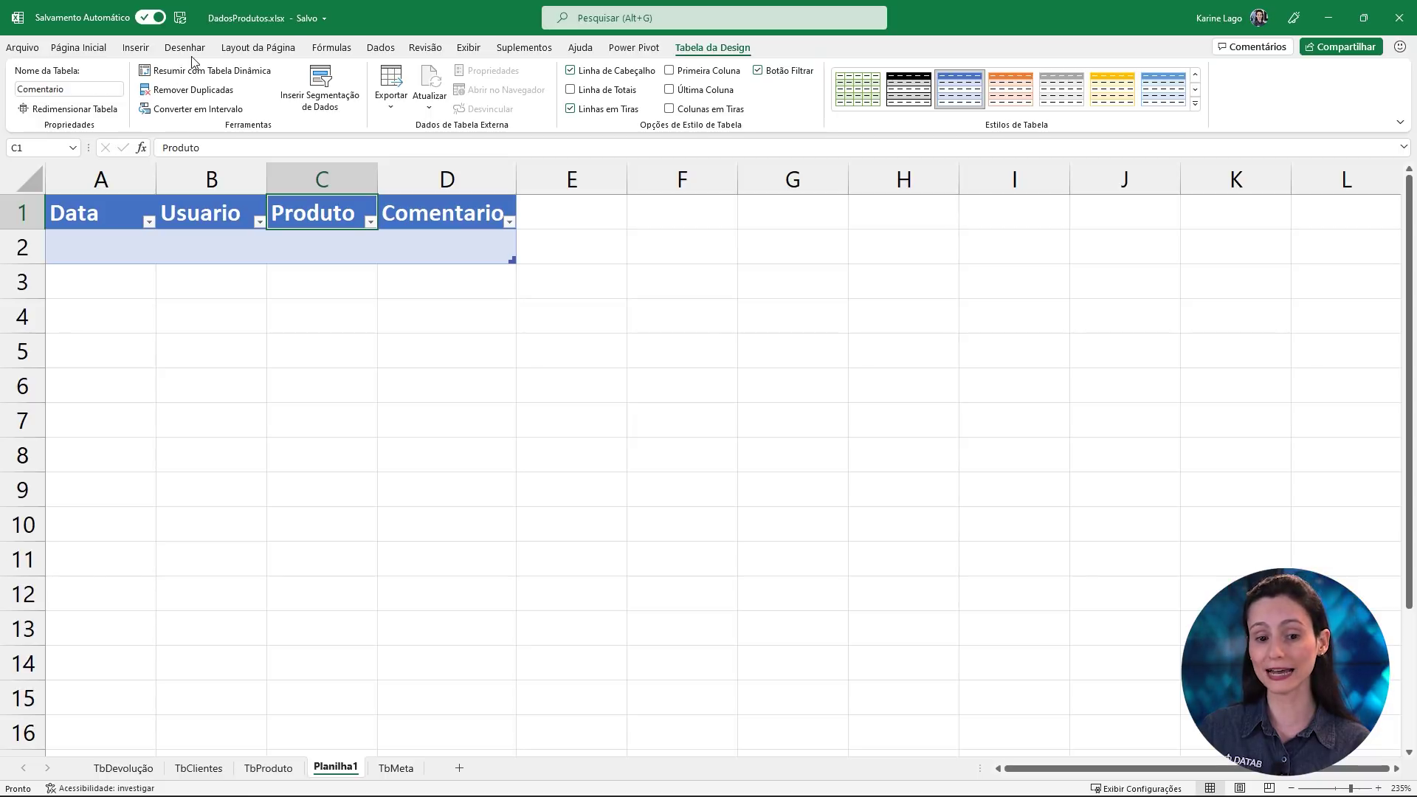
click(181, 22)
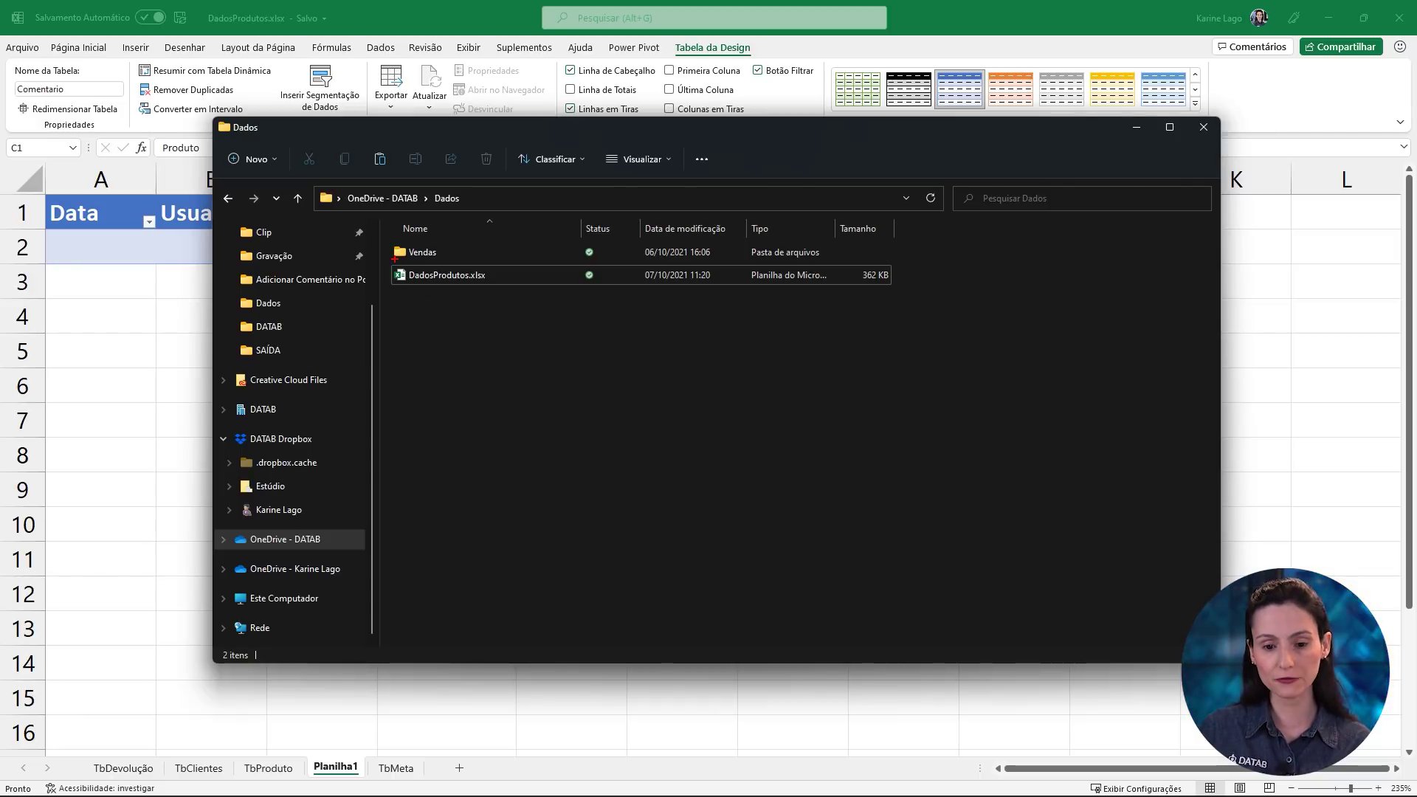
mouse_move(383, 259)
mouse_down()
mouse_move(436, 283)
mouse_move(517, 289)
mouse_up()
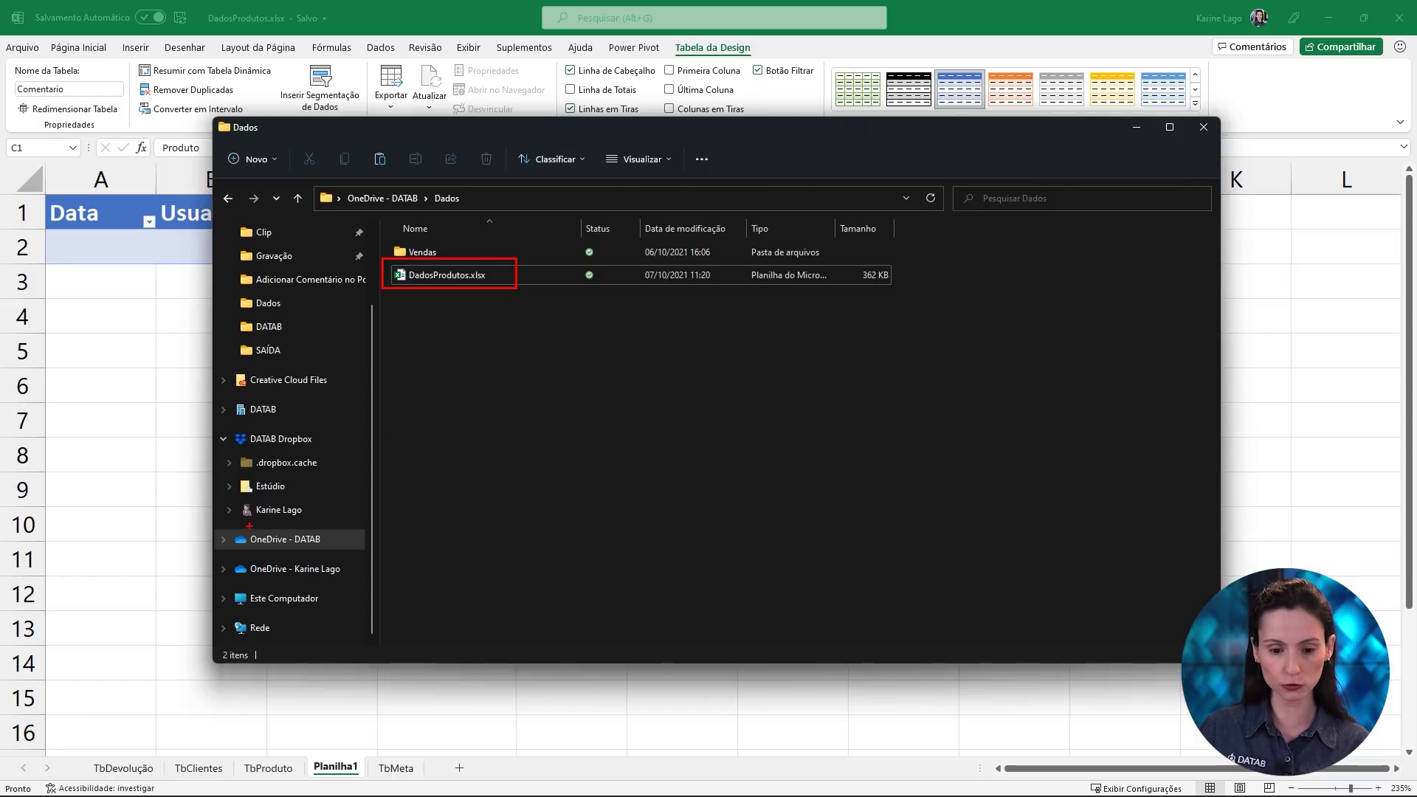
drag(223, 530, 341, 549)
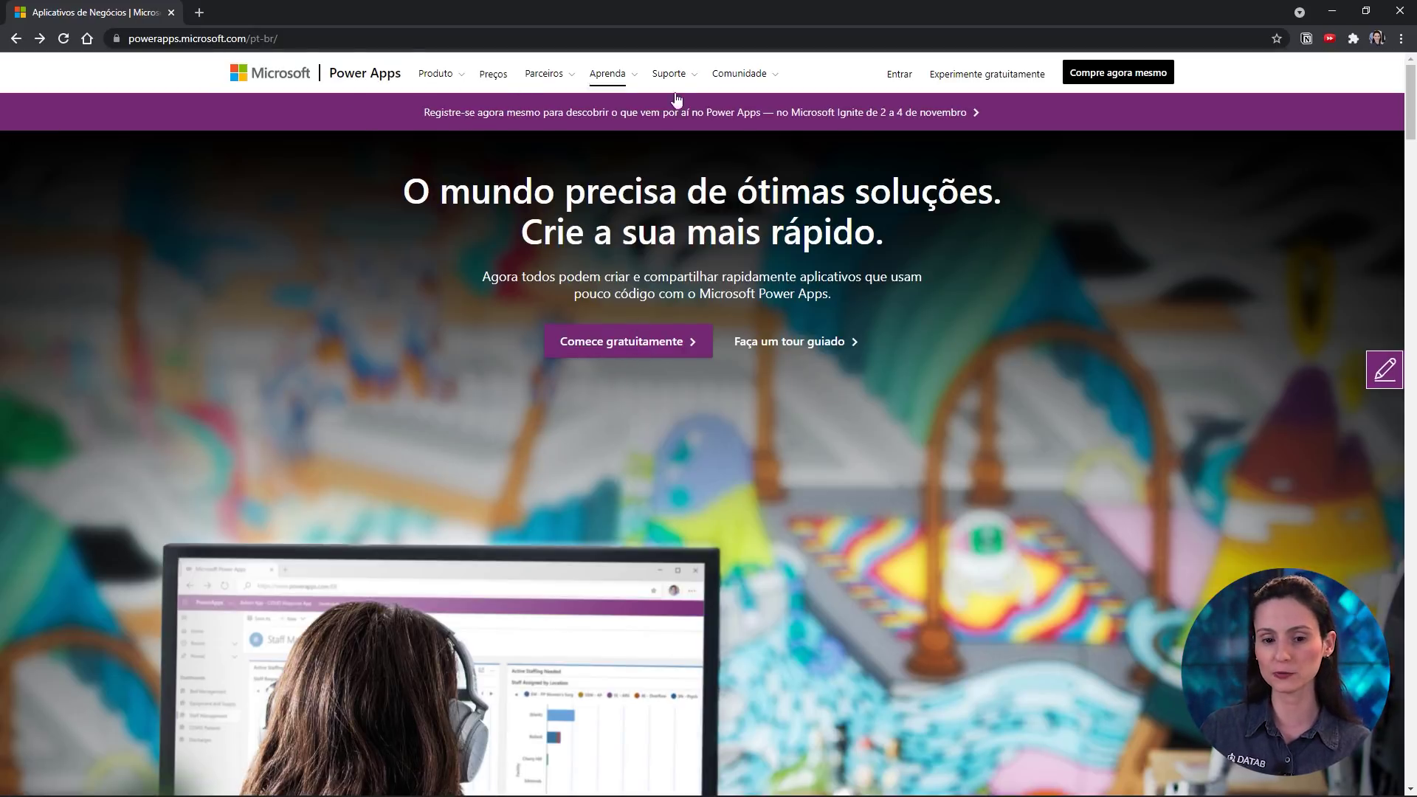
Sign in to Power Apps and create a blank canvas app named "Comentarios no Power BI" in Tablet format
click(900, 80)
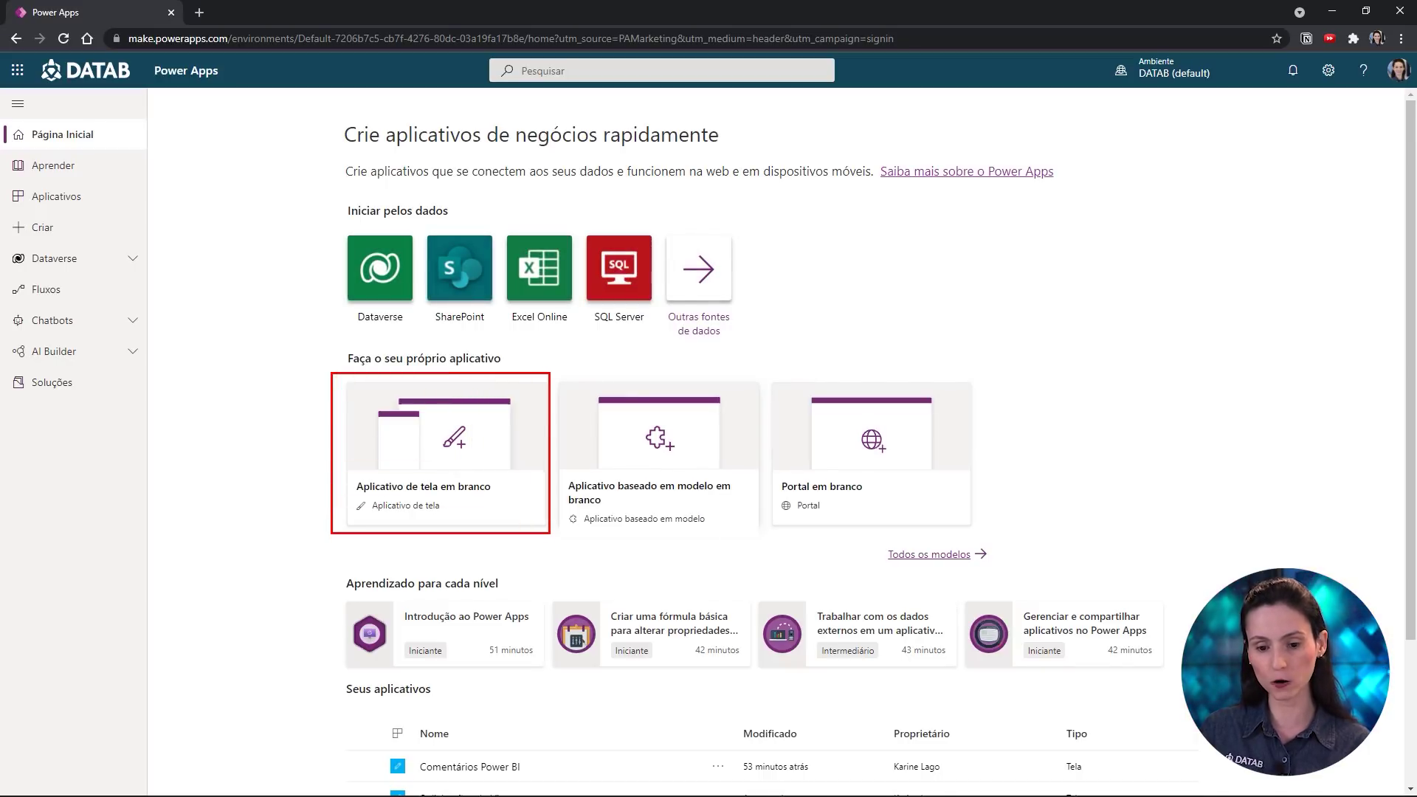
click(484, 443)
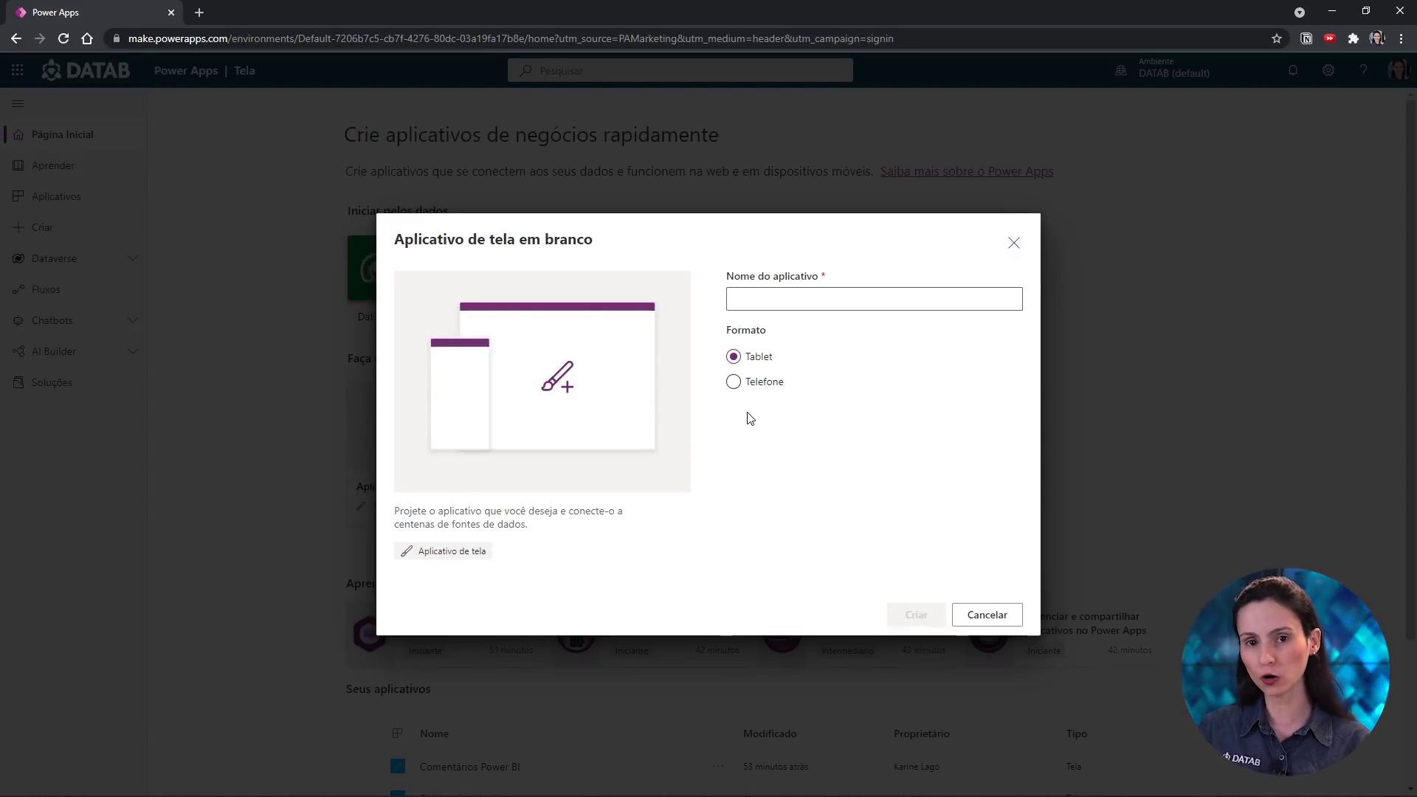
click(796, 296)
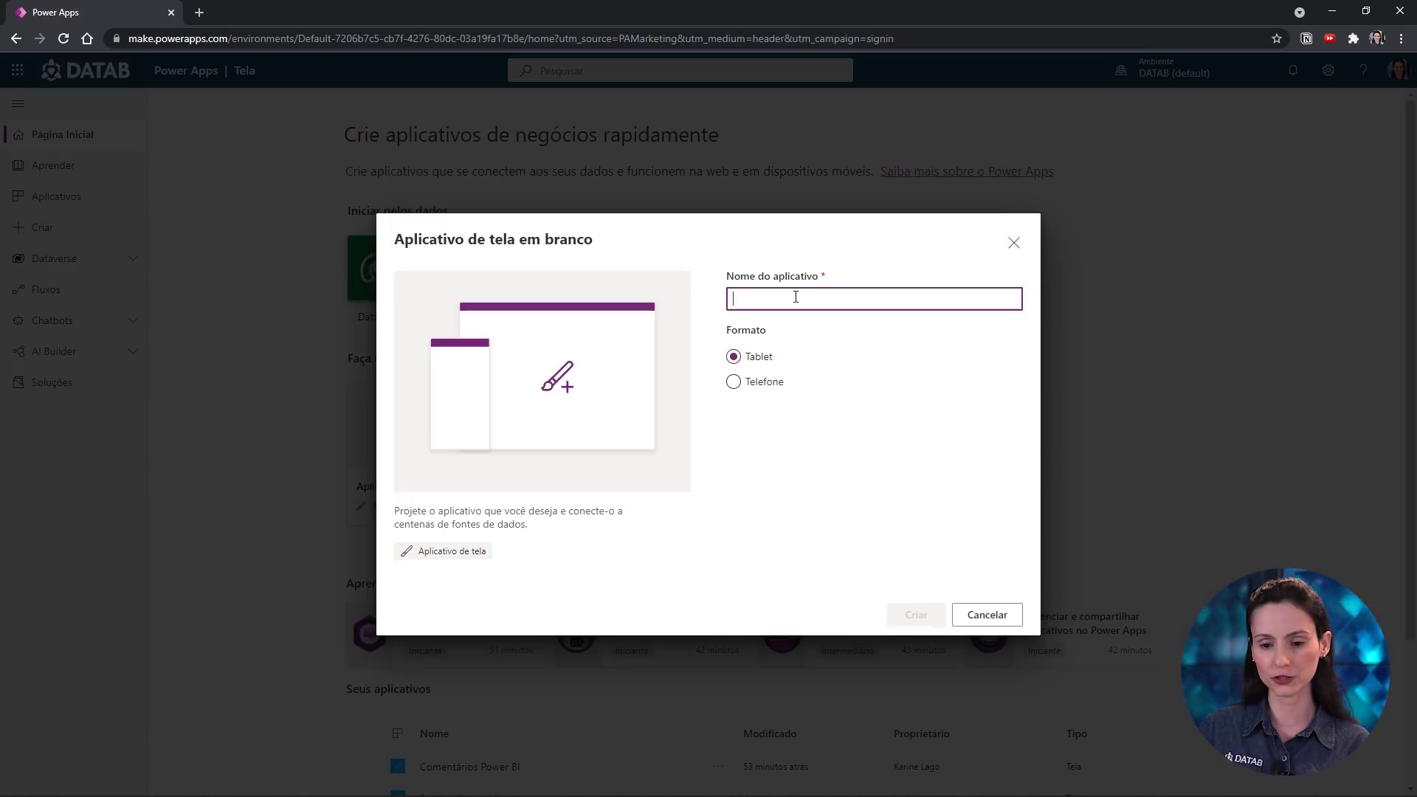
text(Comentar)
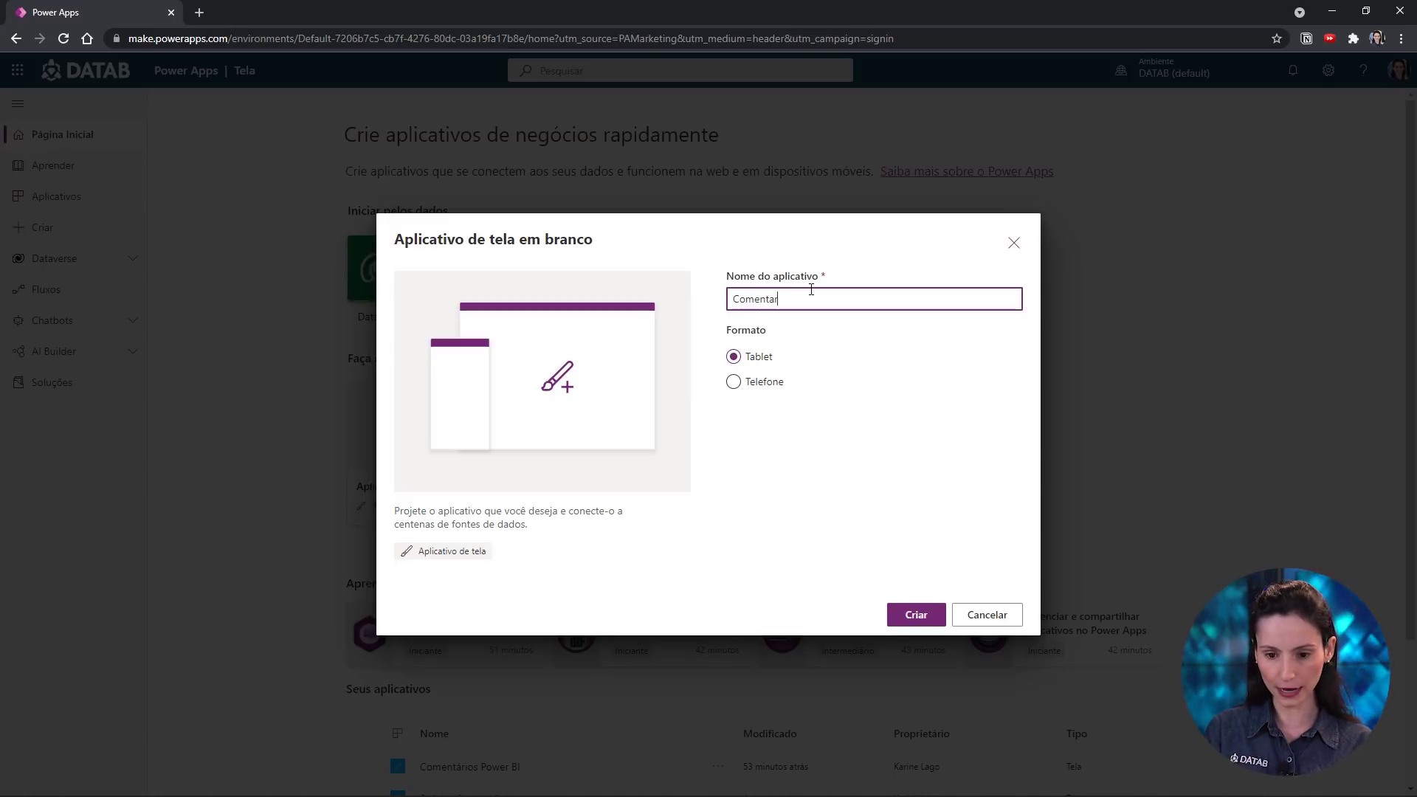
text(ios no Power BI)
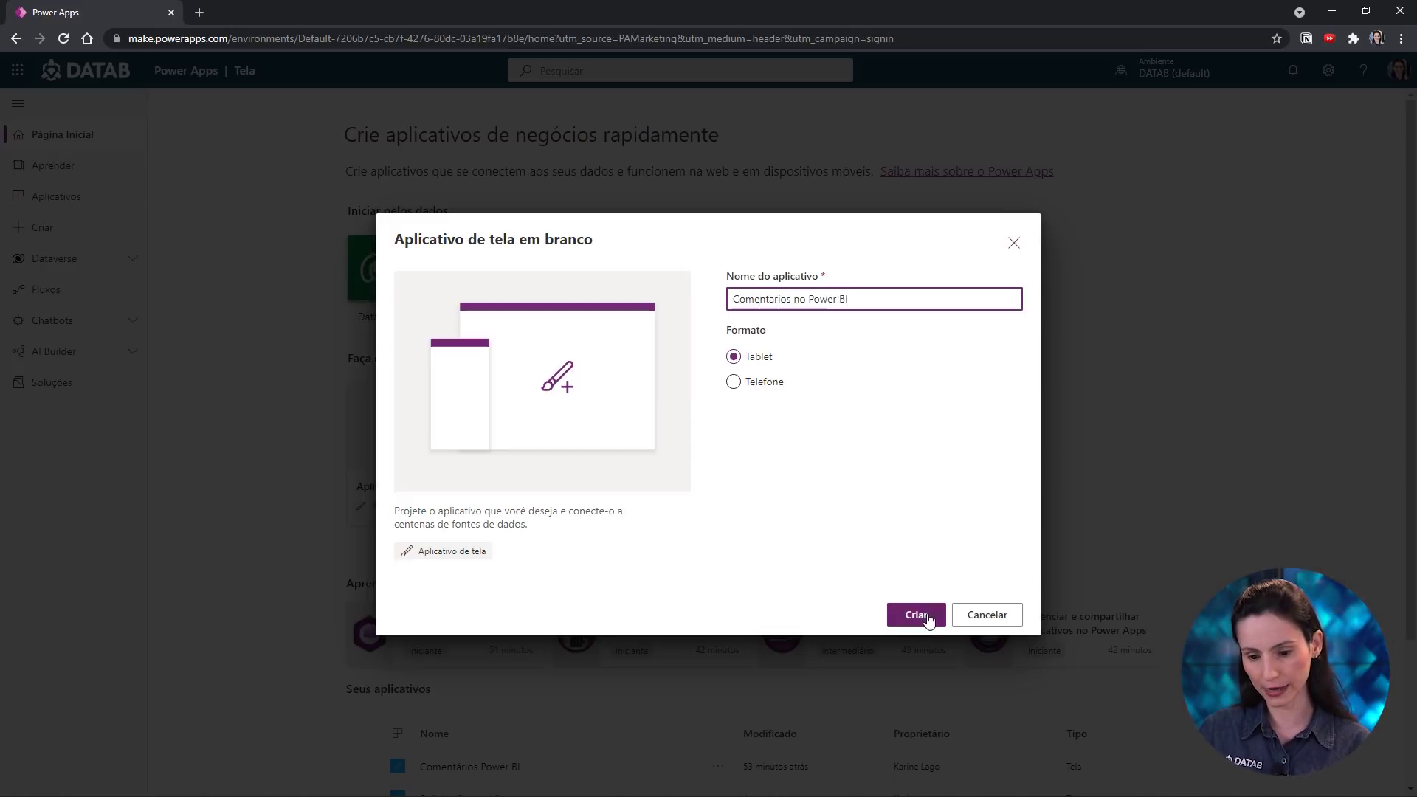
click(926, 616)
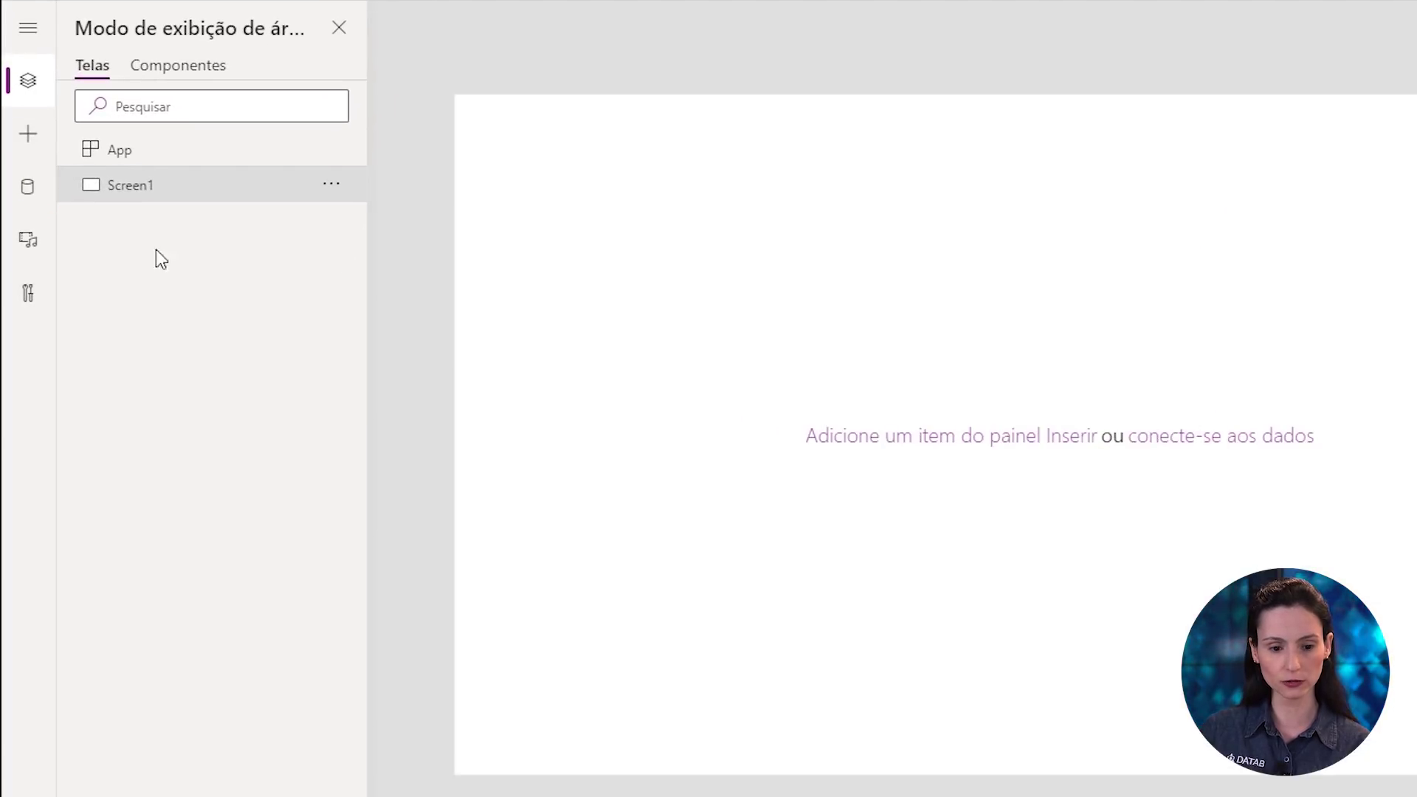
Start adding data to the app through an existing OneDrive for Business connection, searching the sources for "onedr"
click(29, 189)
click(243, 295)
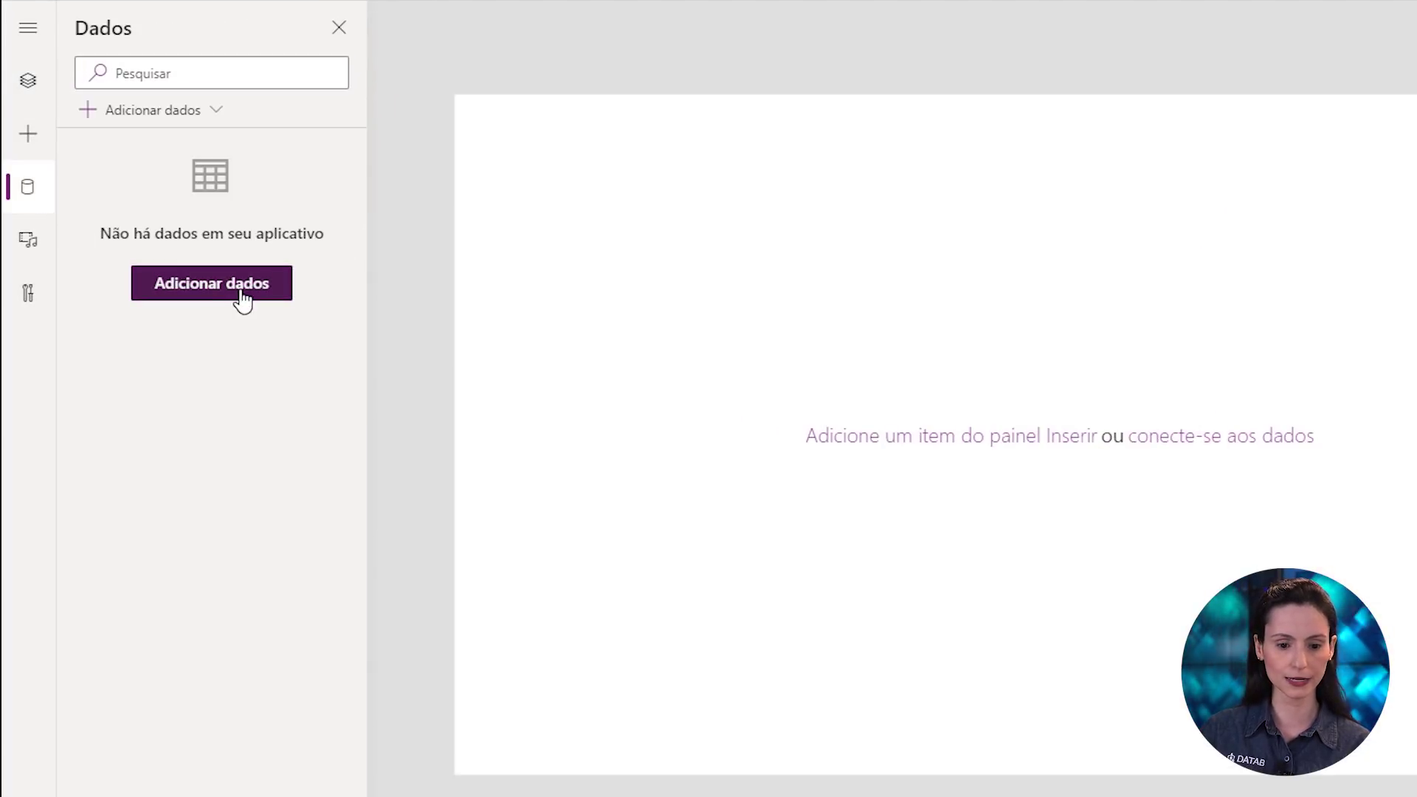
click(221, 725)
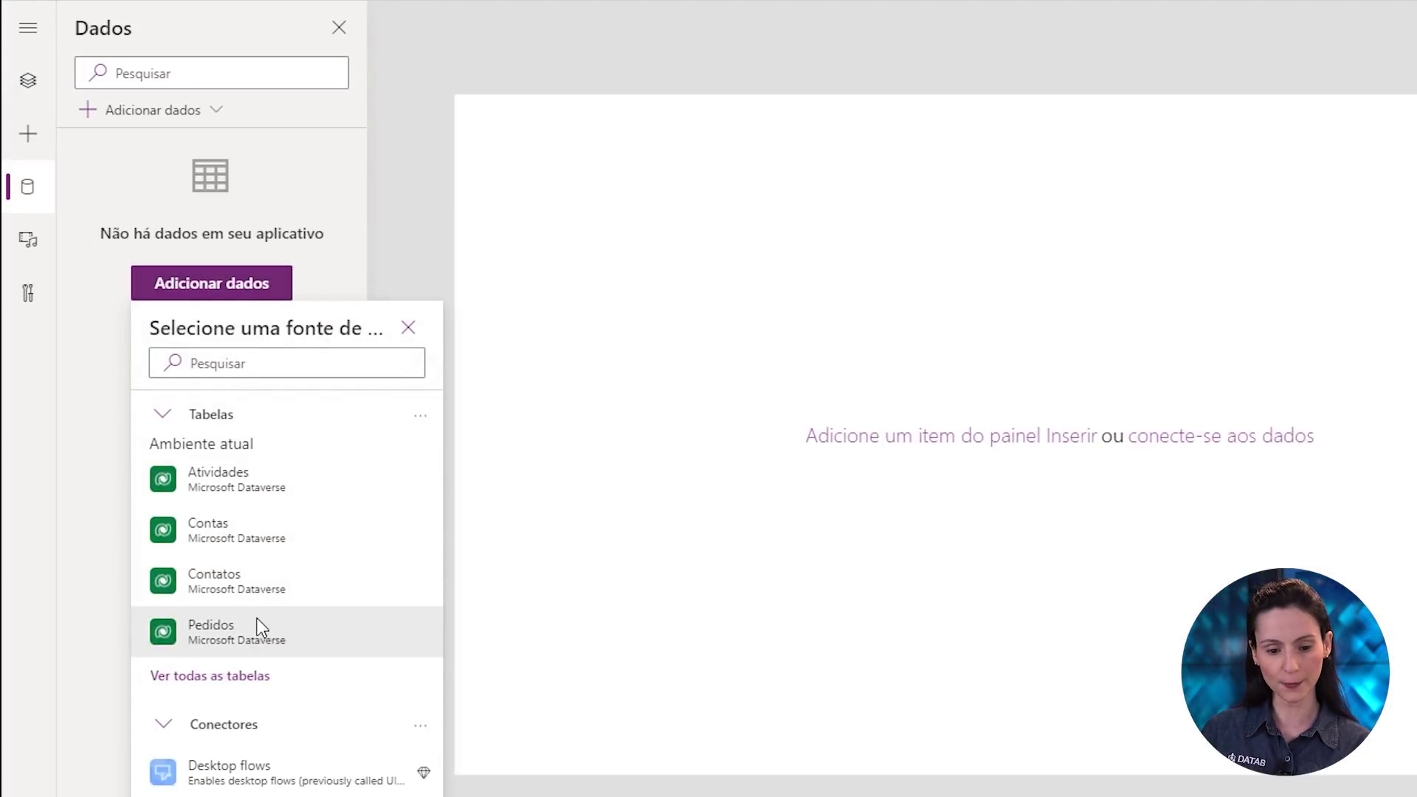
scroll(267, 506, down, 2)
click(276, 372)
text(onedr)
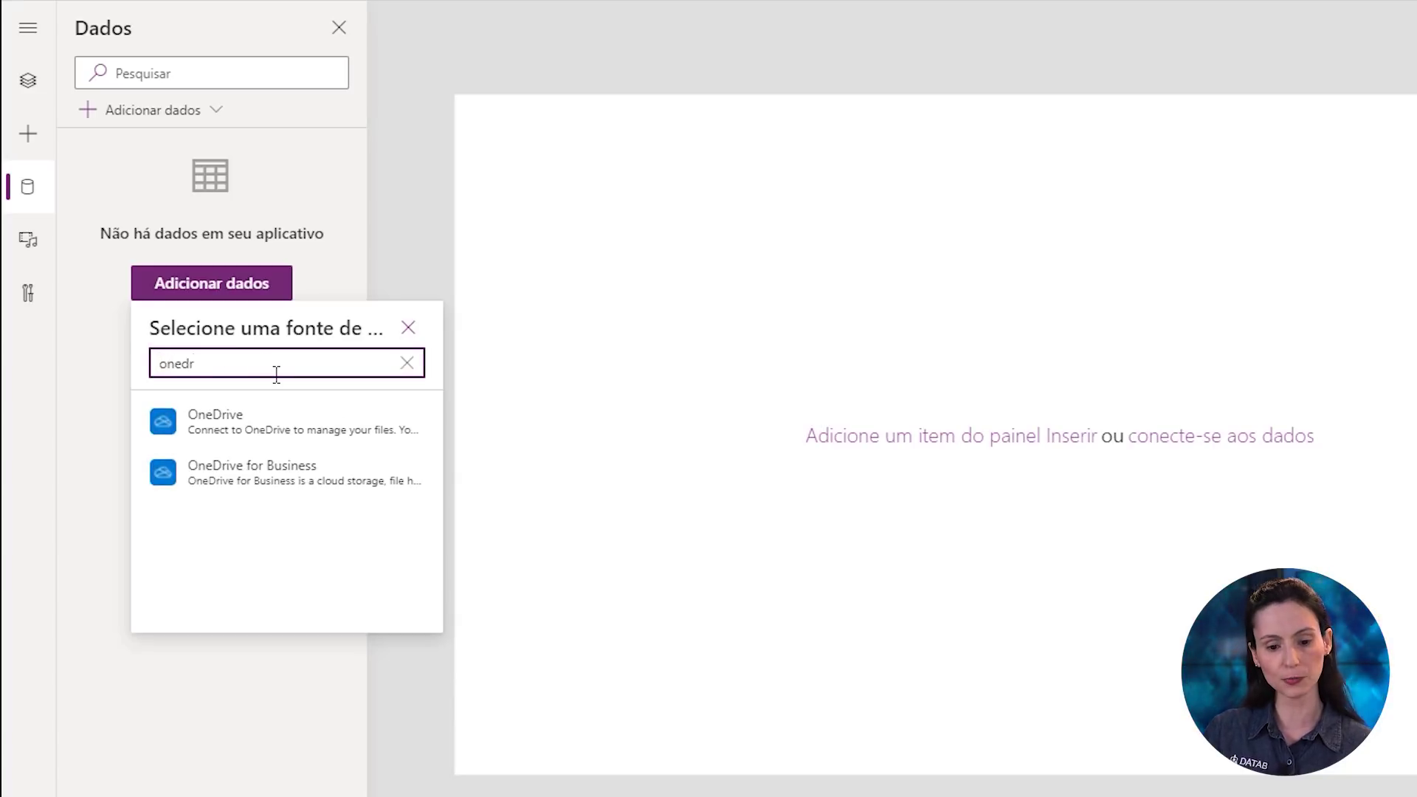
click(258, 487)
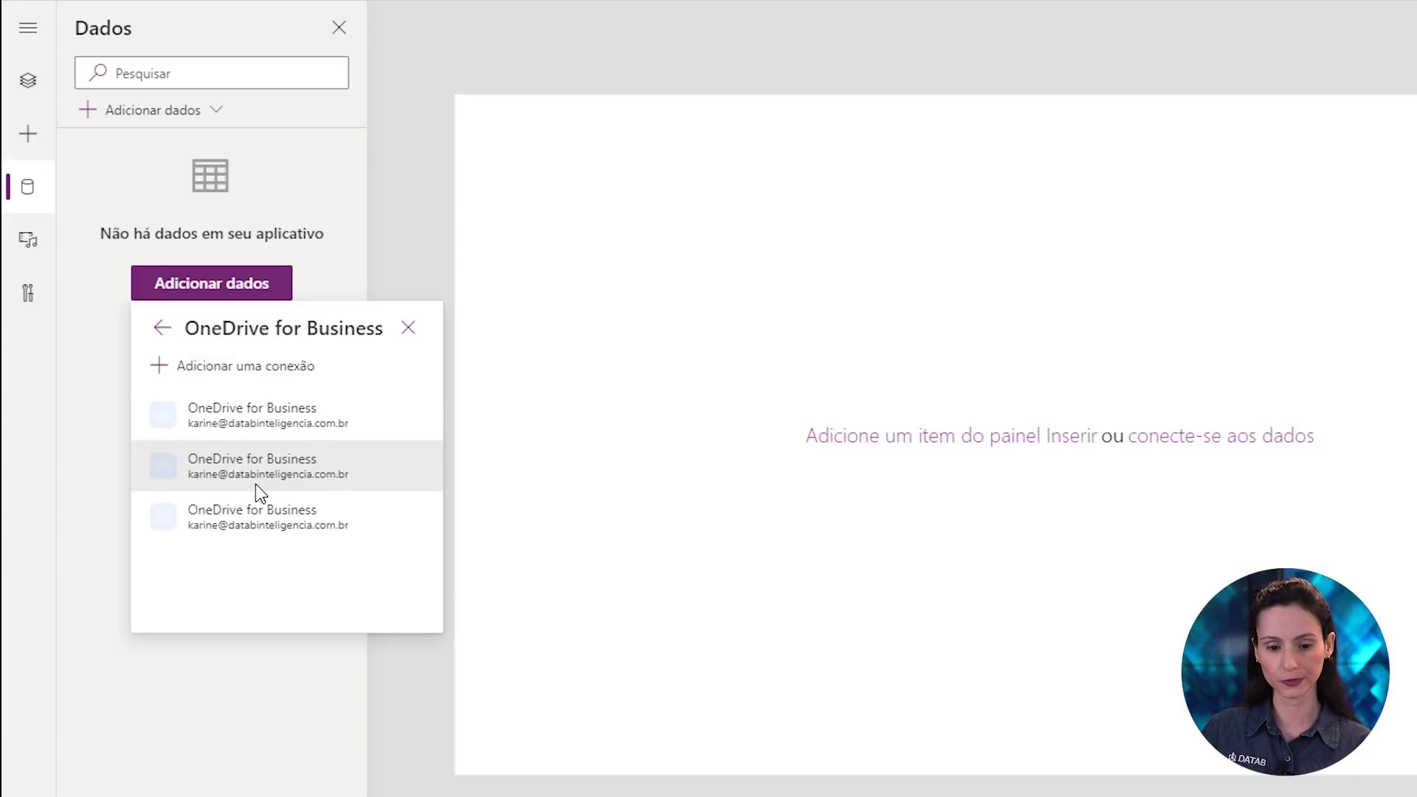
click(269, 418)
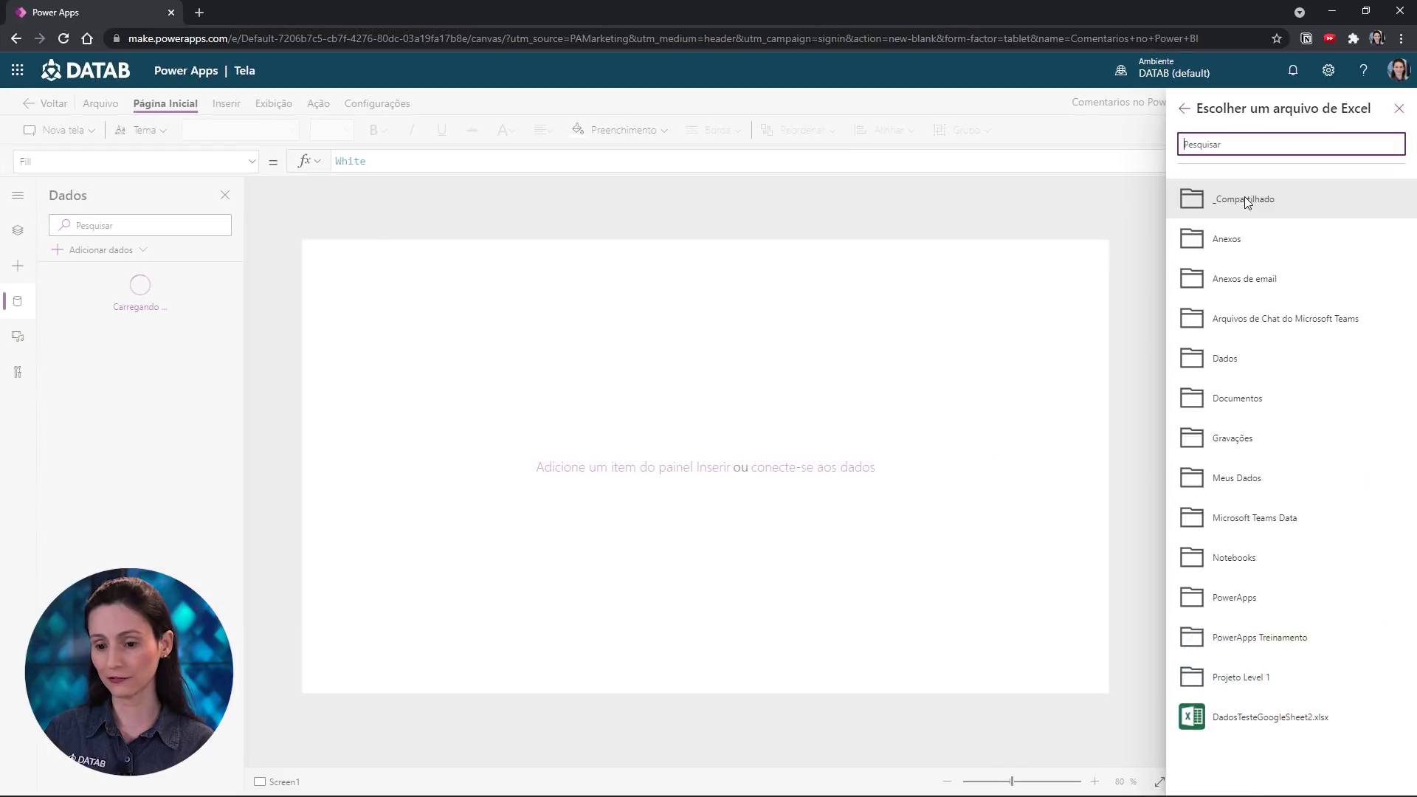
Connect the Comentario and Produto tables from DadosProdutos.xlsx in the Dados folder
click(1226, 360)
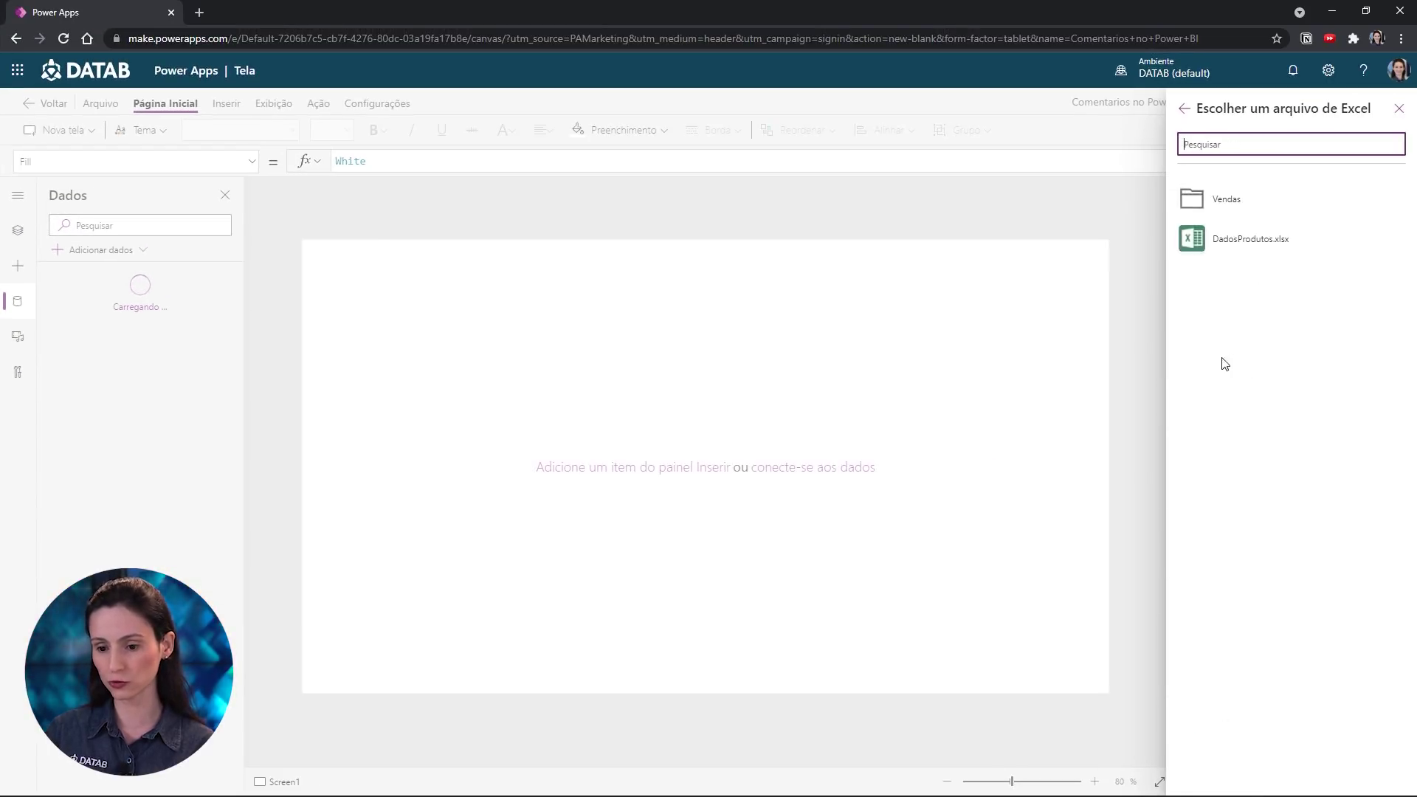
click(1273, 239)
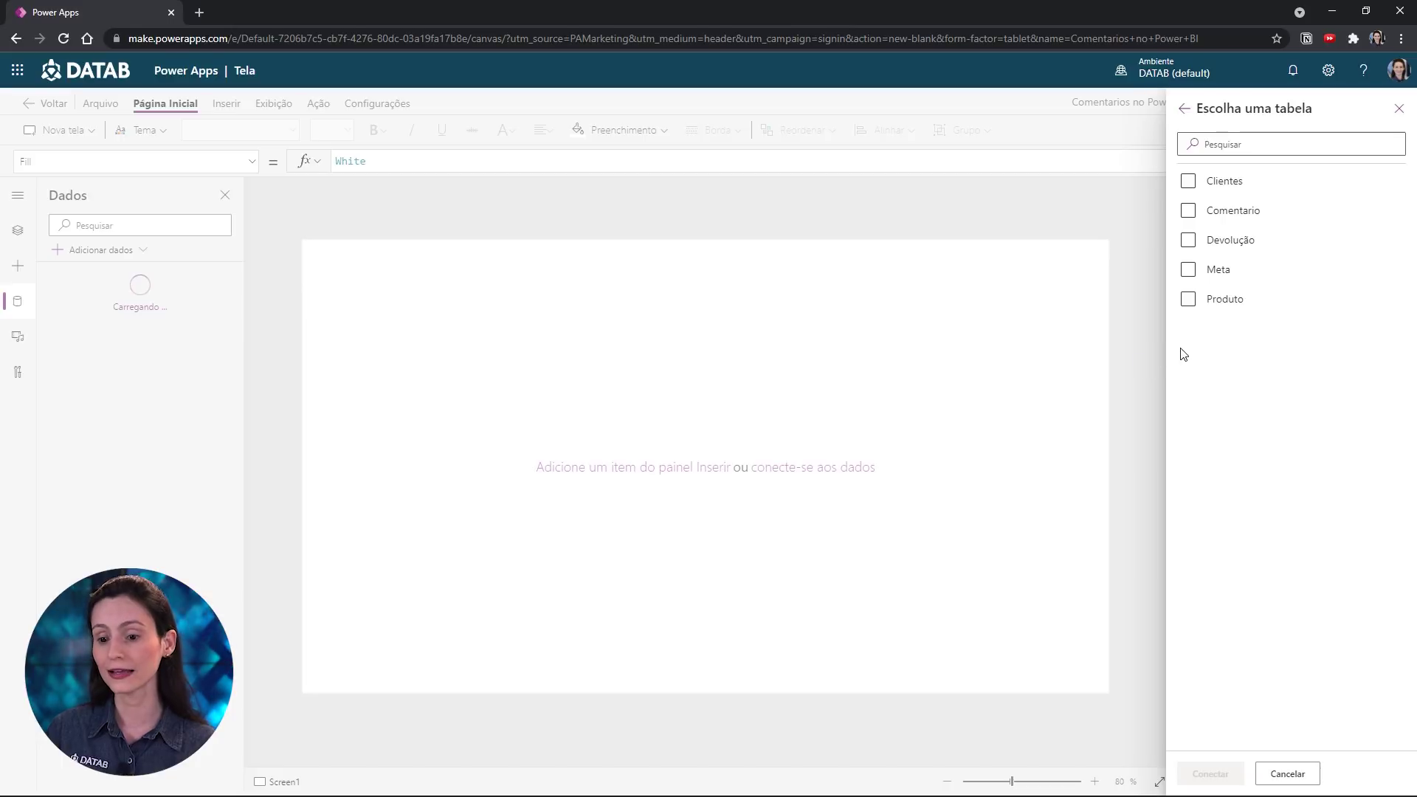
click(1187, 213)
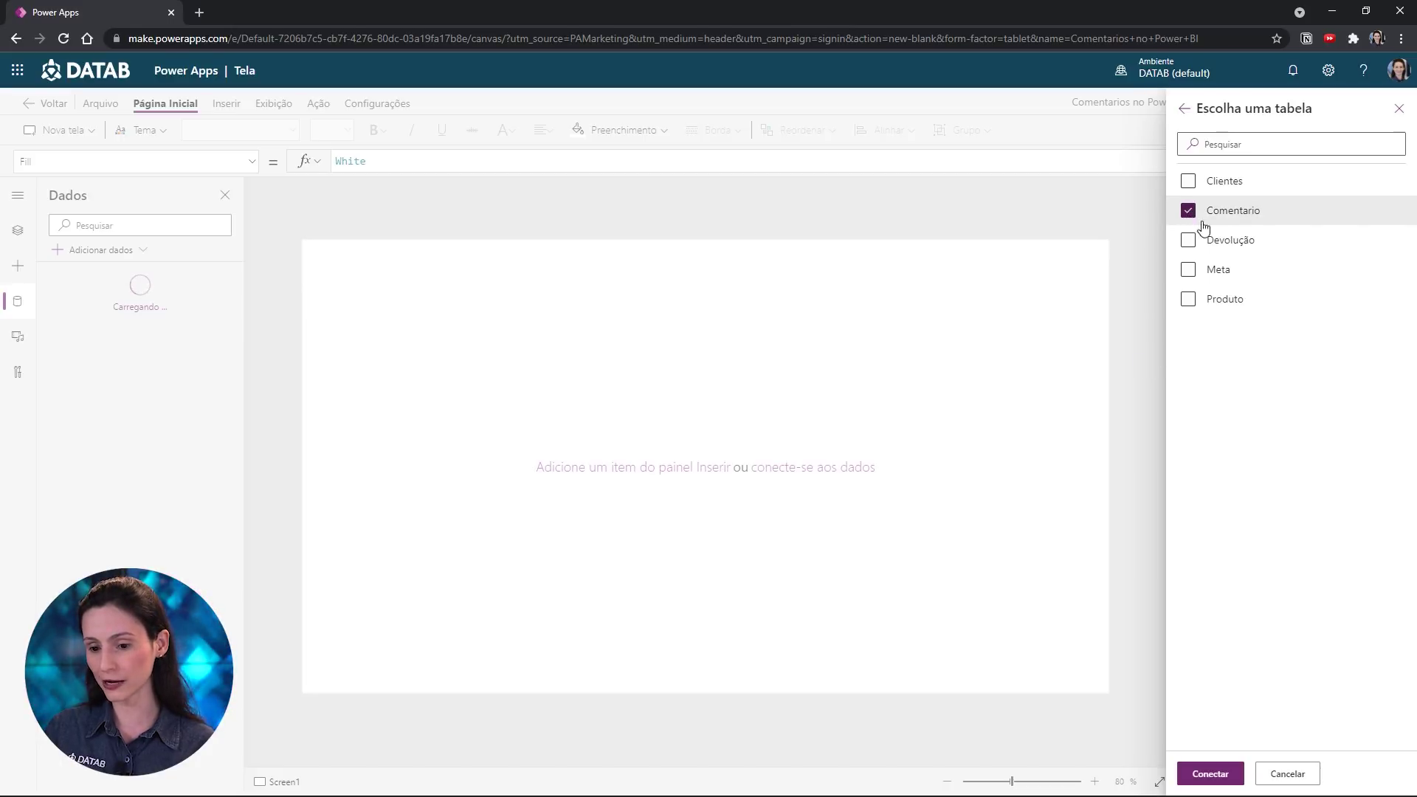
click(1188, 301)
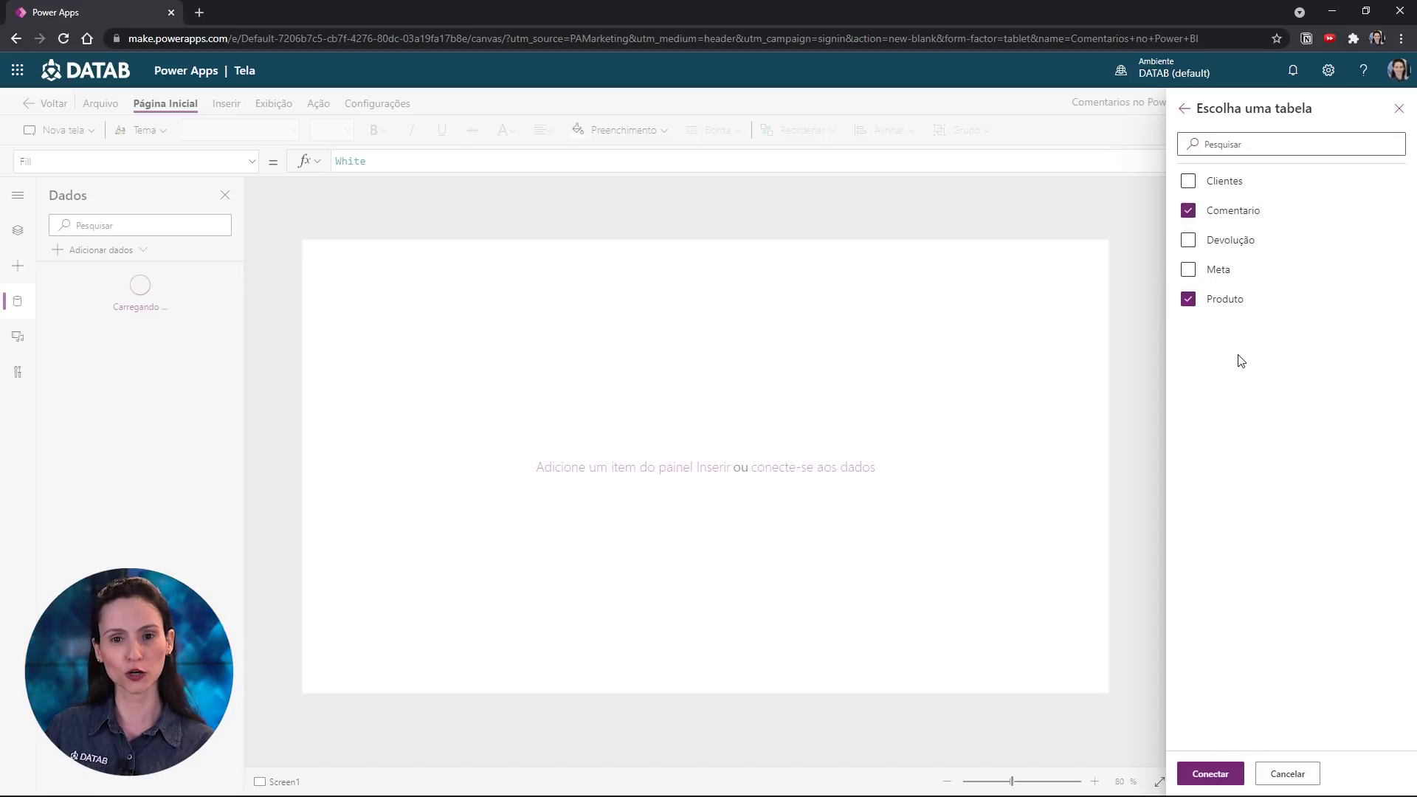
click(1212, 772)
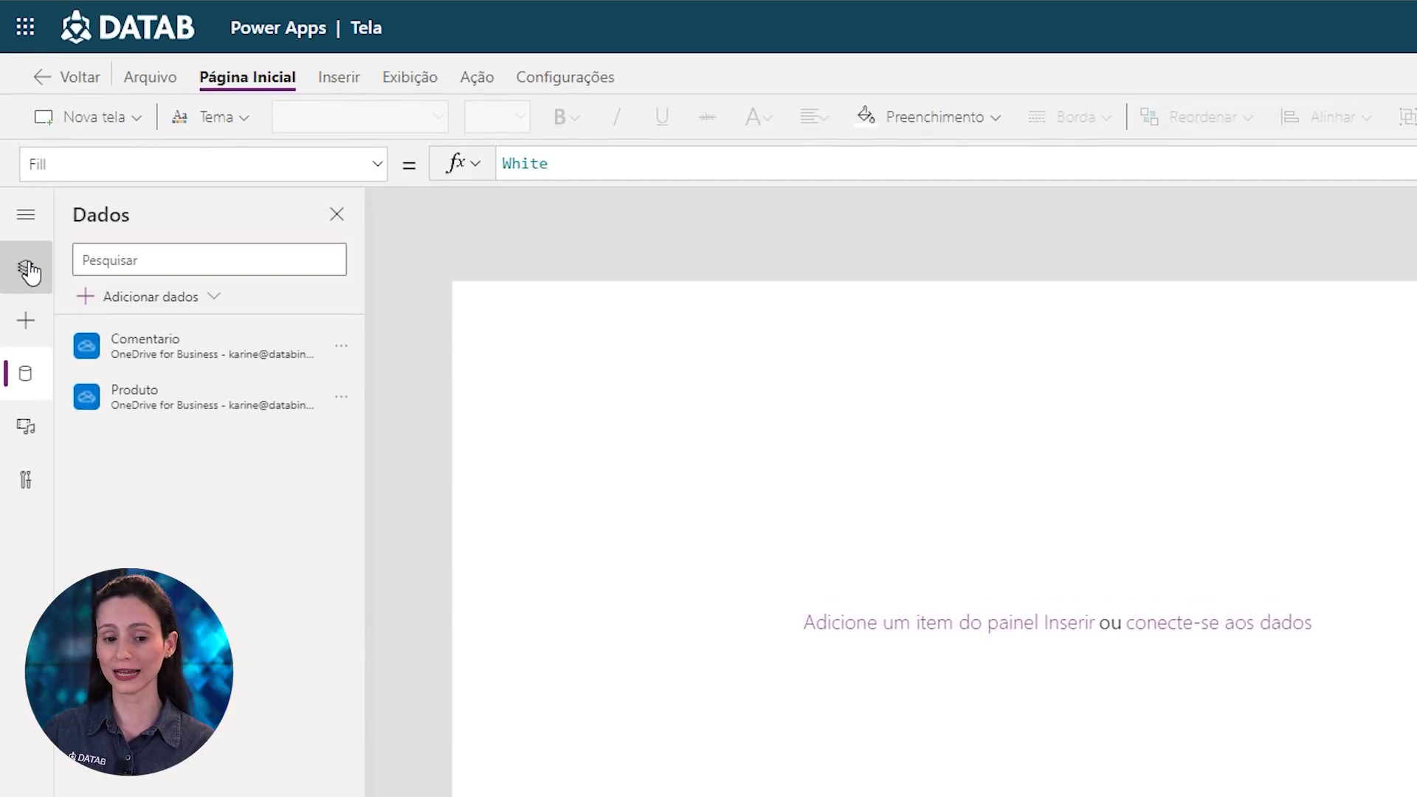
Insert an edit form (Editar) on Screen1 and set its data source to the Comentario table
click(27, 269)
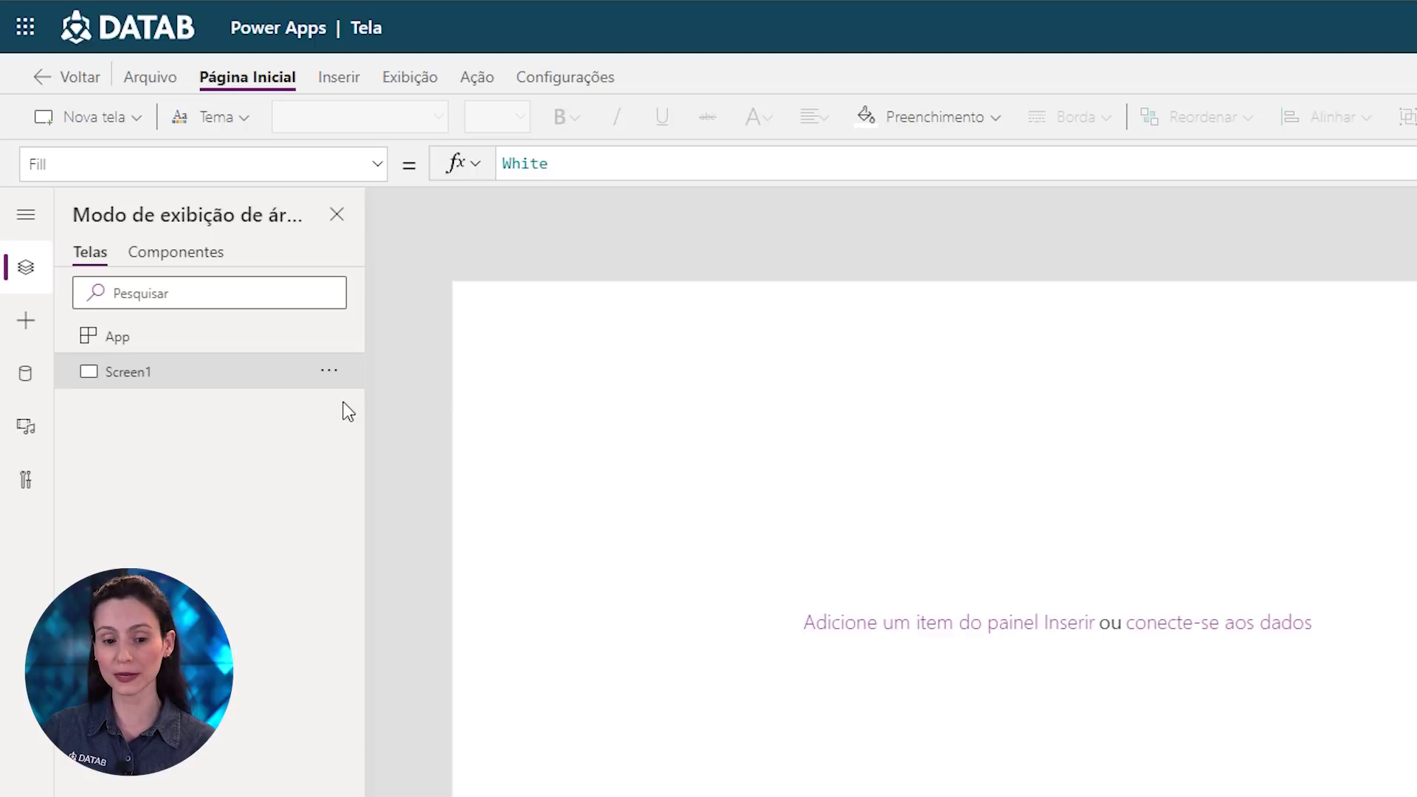
drag(507, 332, 1413, 793)
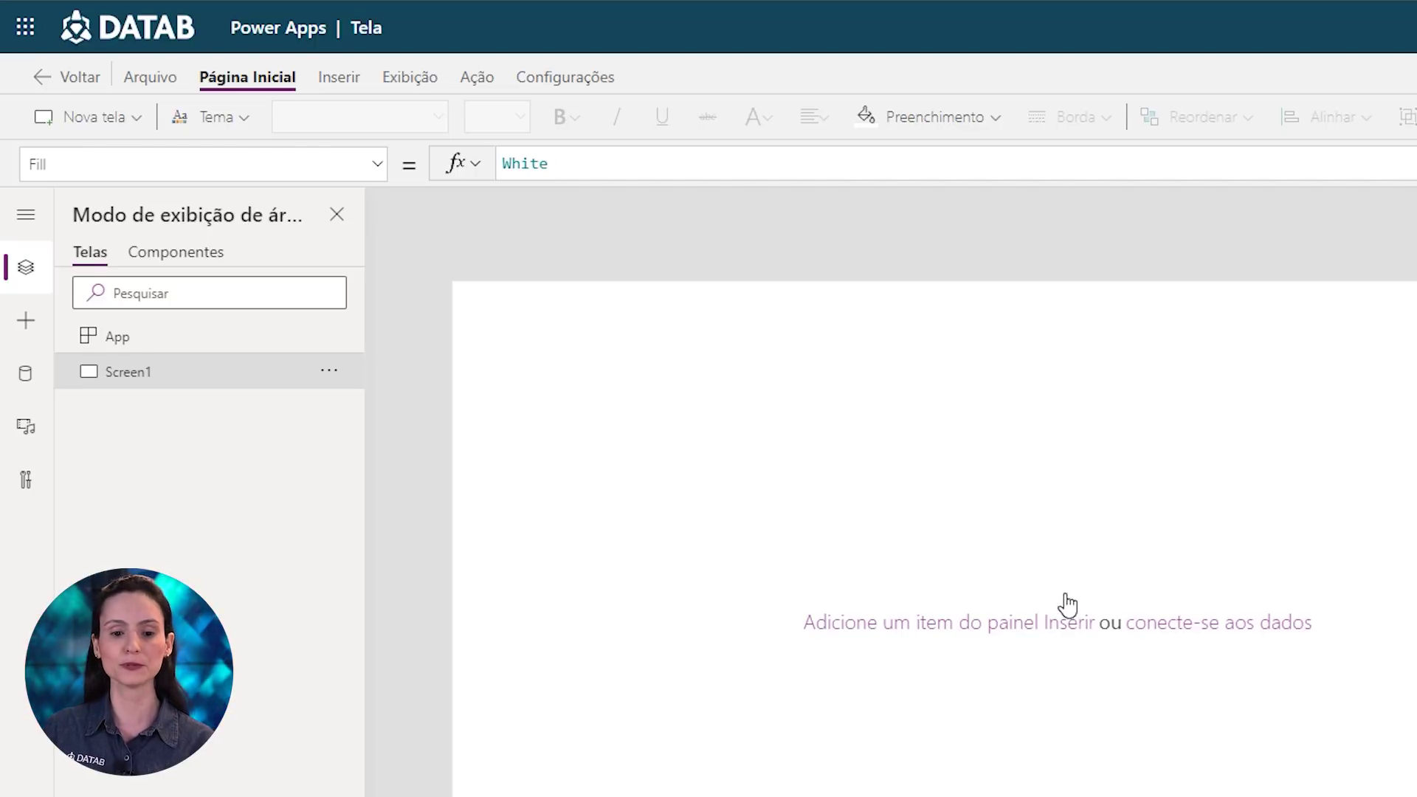
click(359, 83)
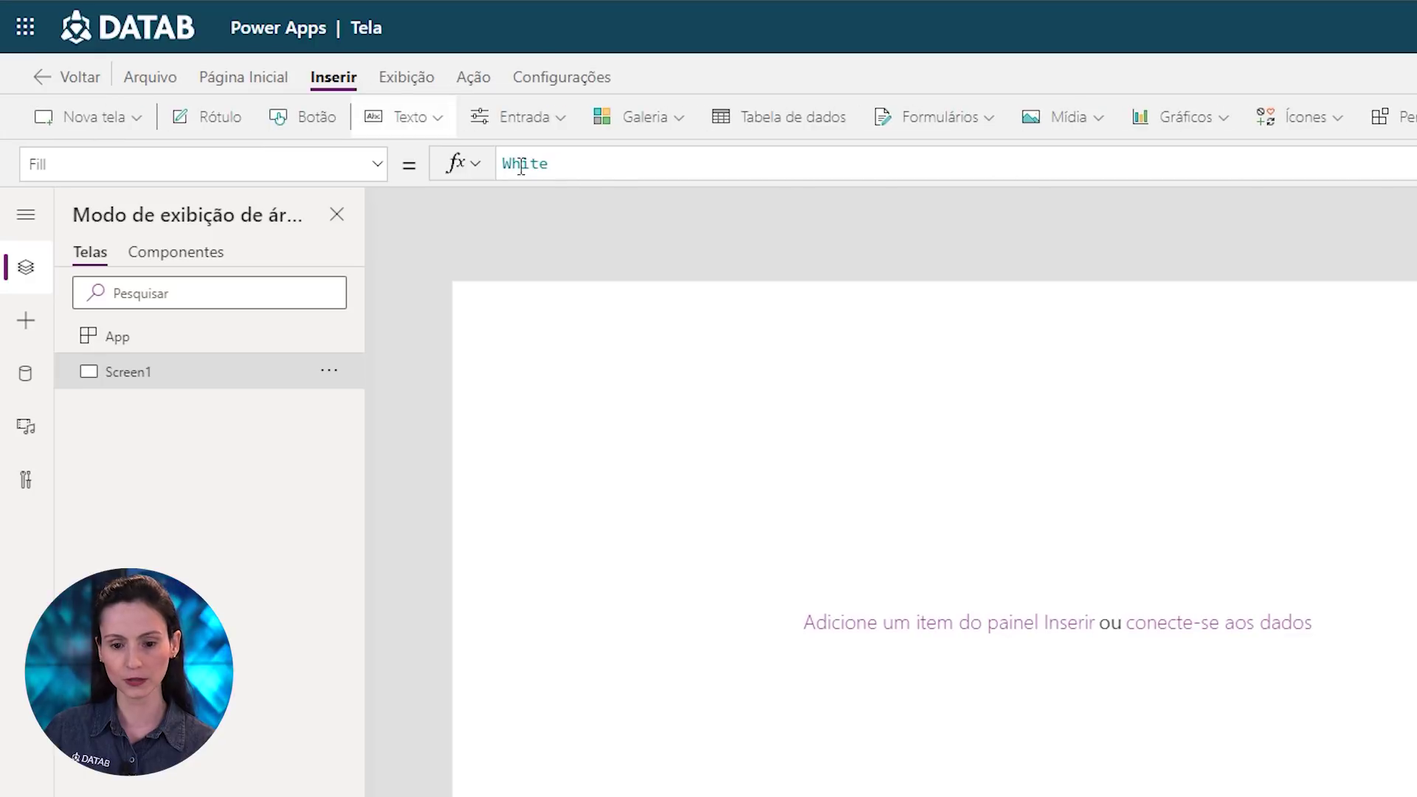
click(944, 133)
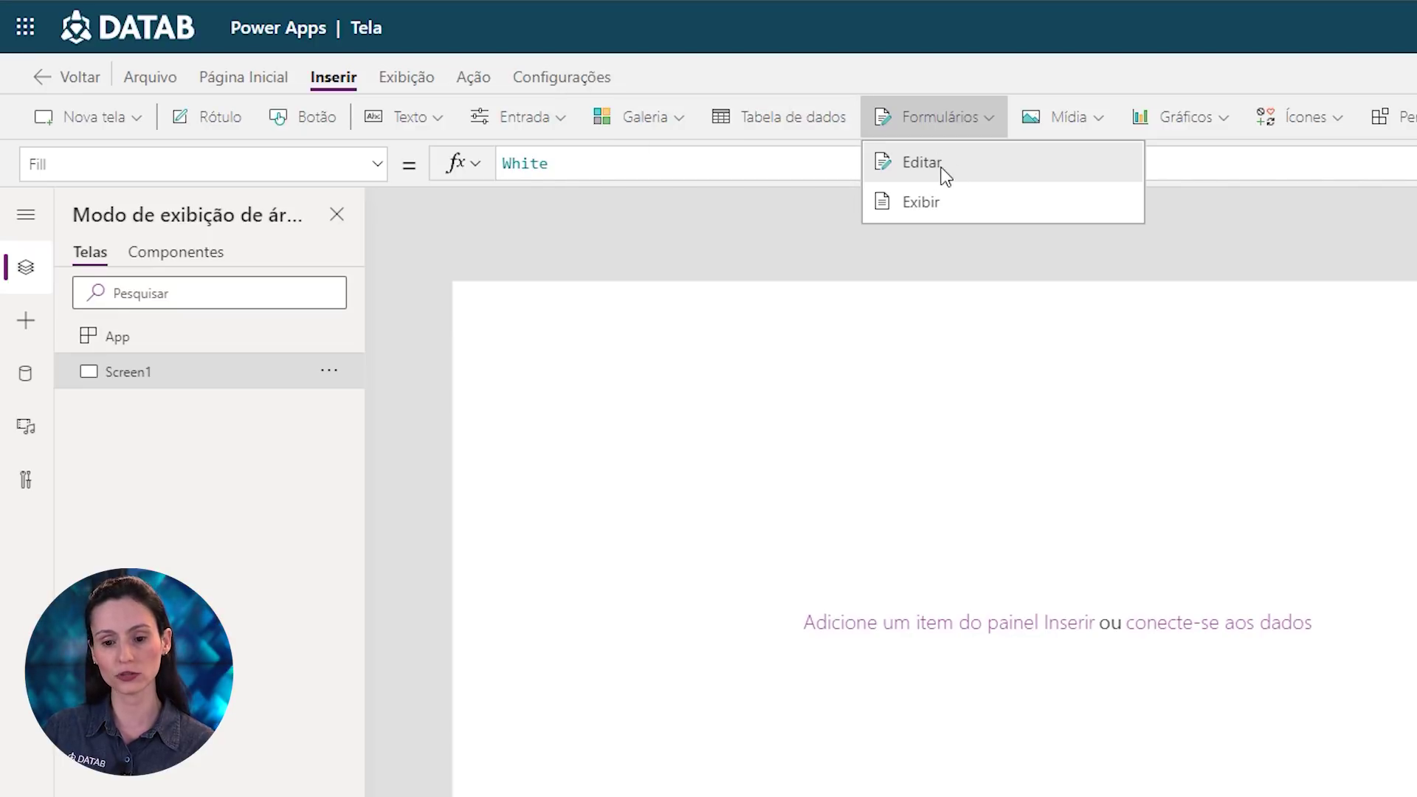
click(939, 172)
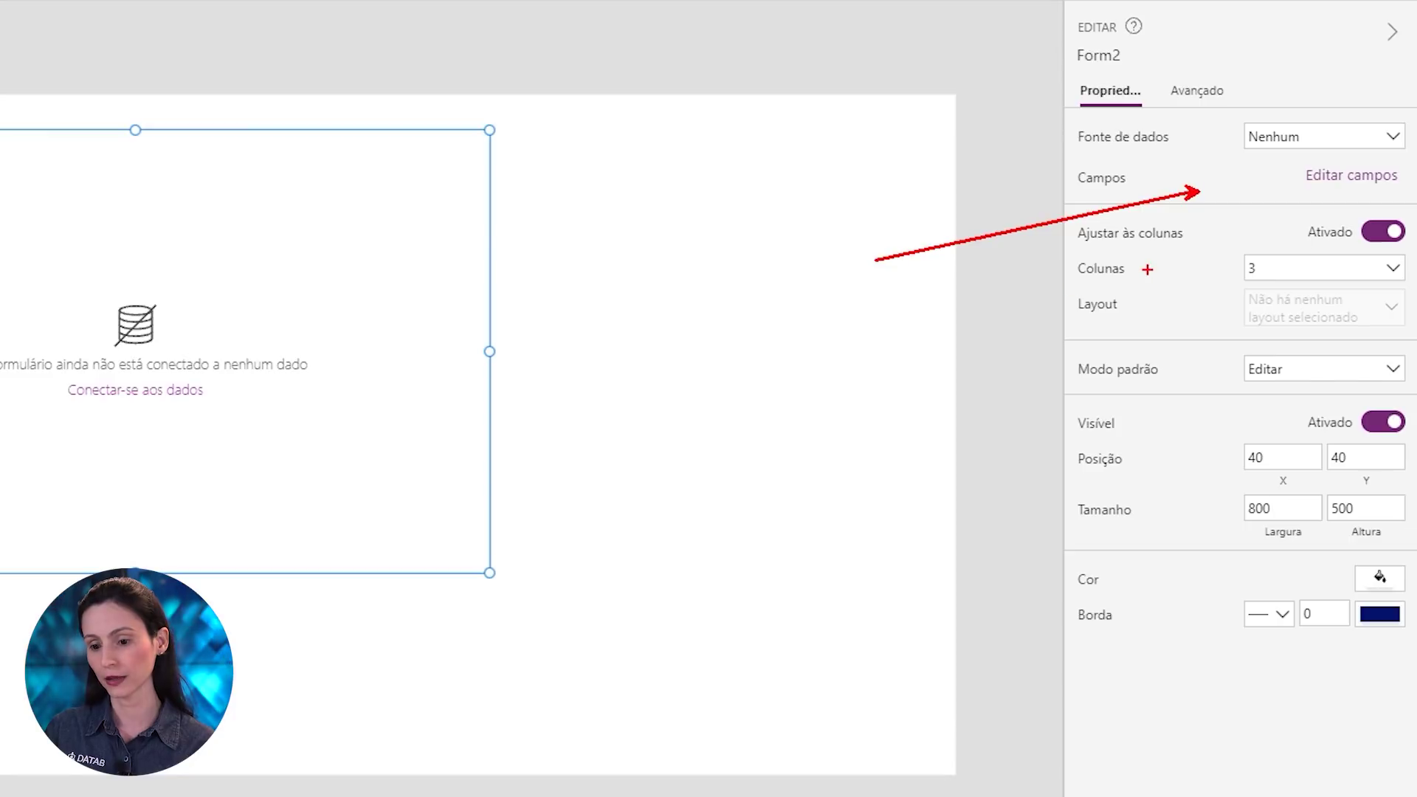
click(1306, 138)
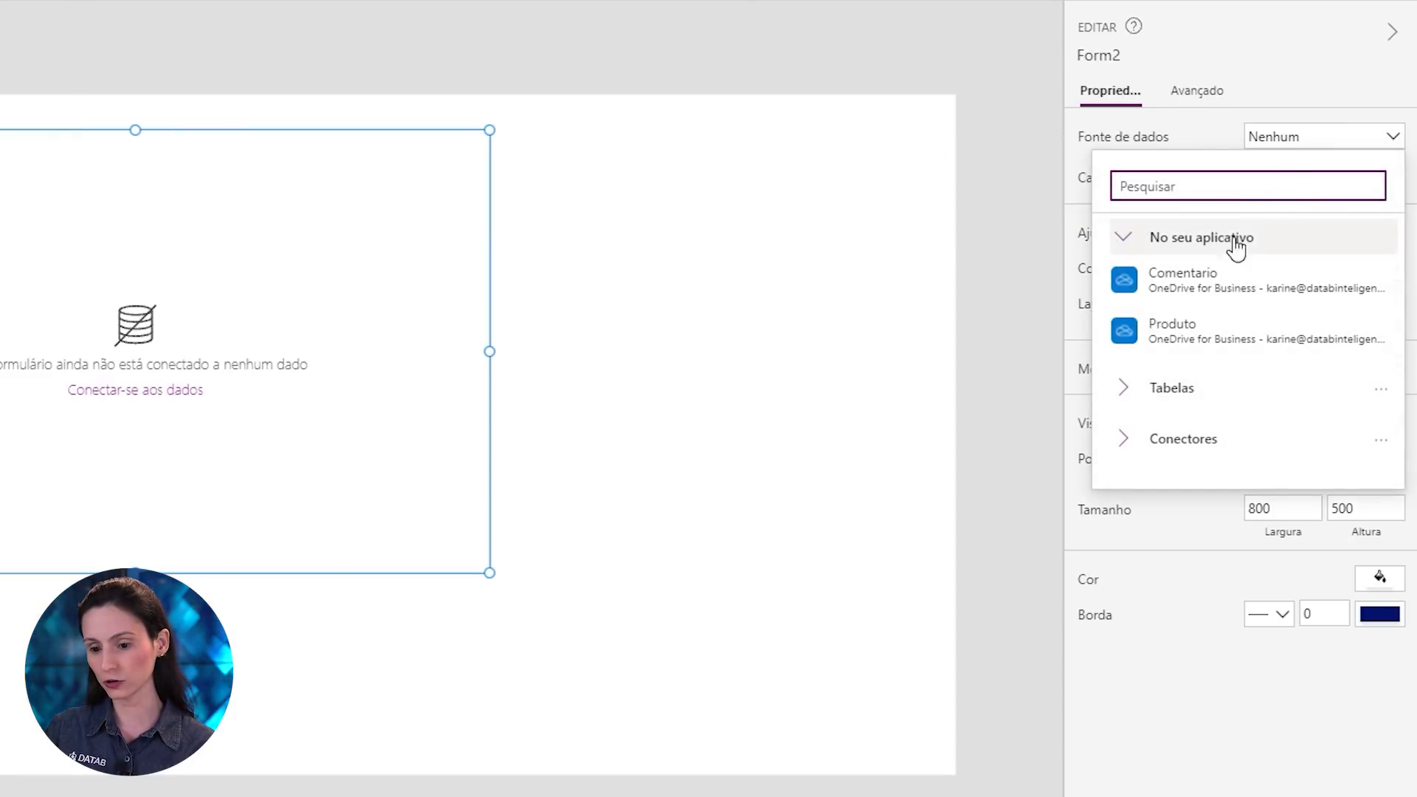
mouse_move(1210, 285)
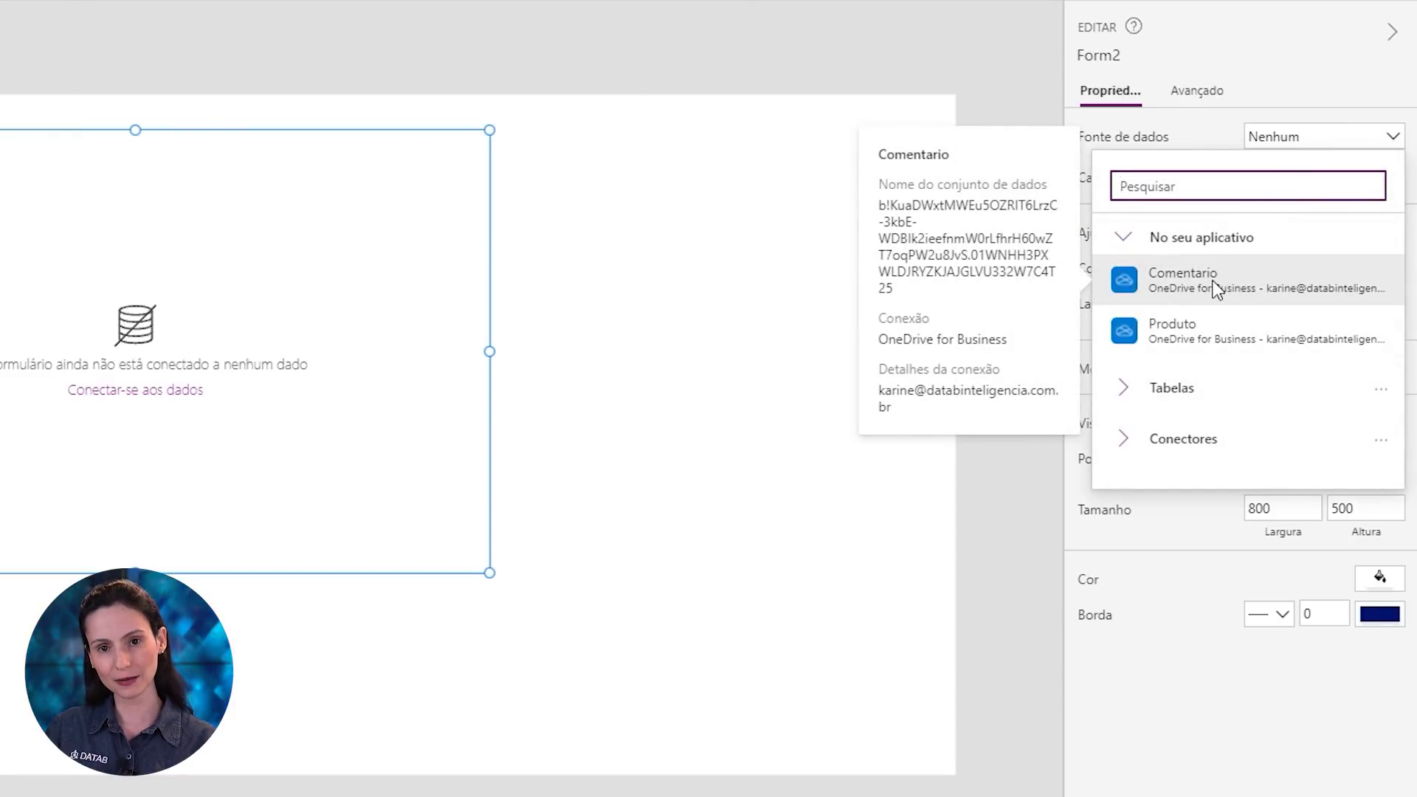
click(1210, 286)
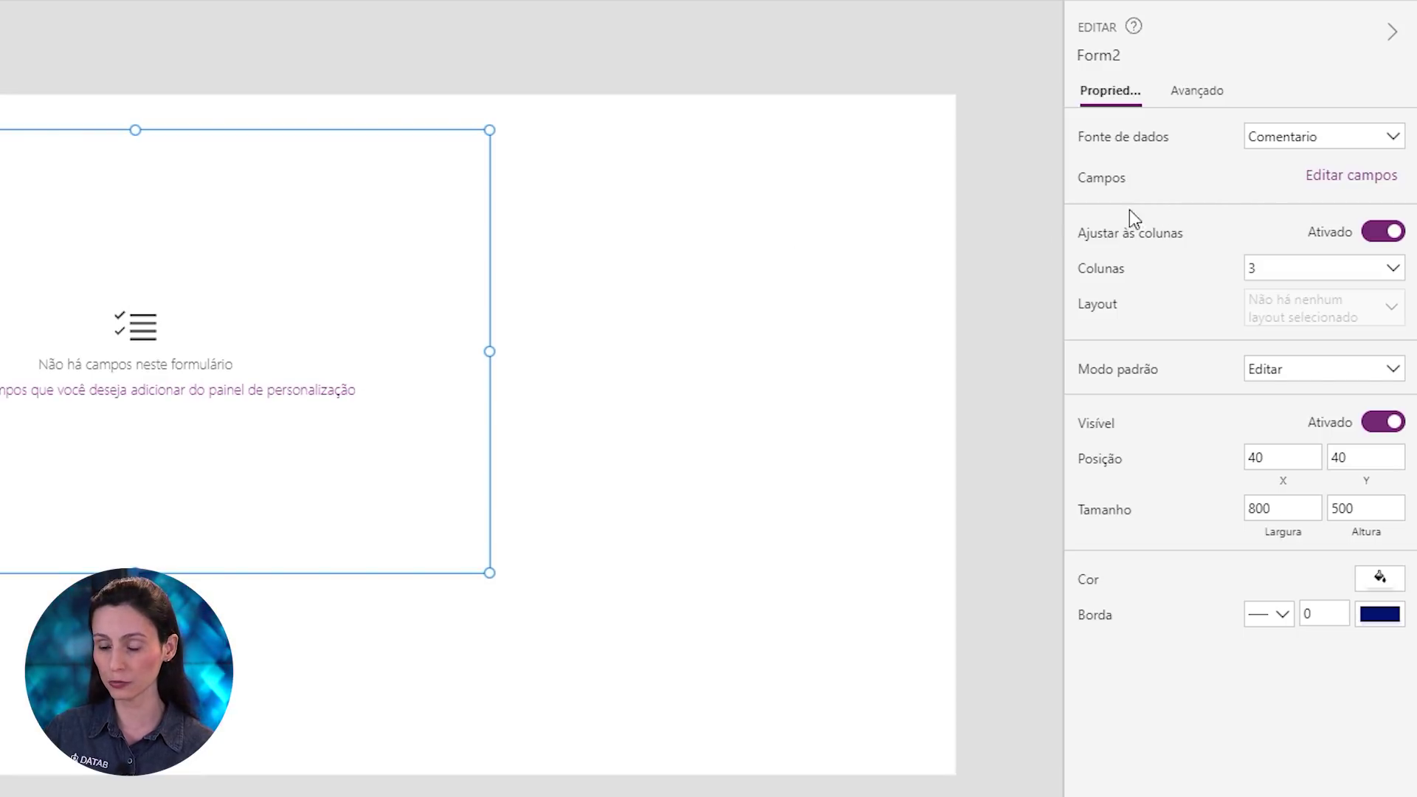
Add the Data, Usuario, Produto and Comentario fields to the form, in that order
click(1343, 181)
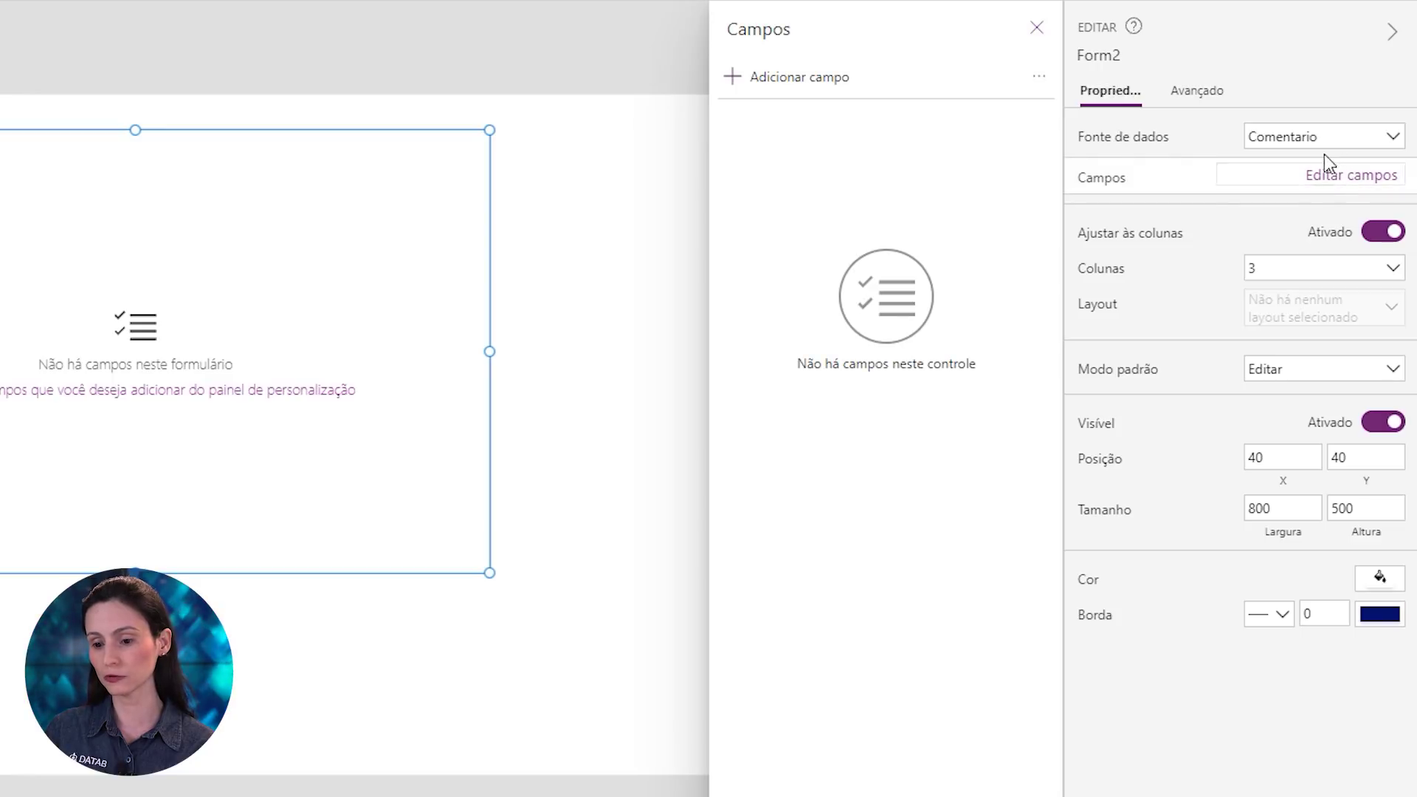
click(812, 89)
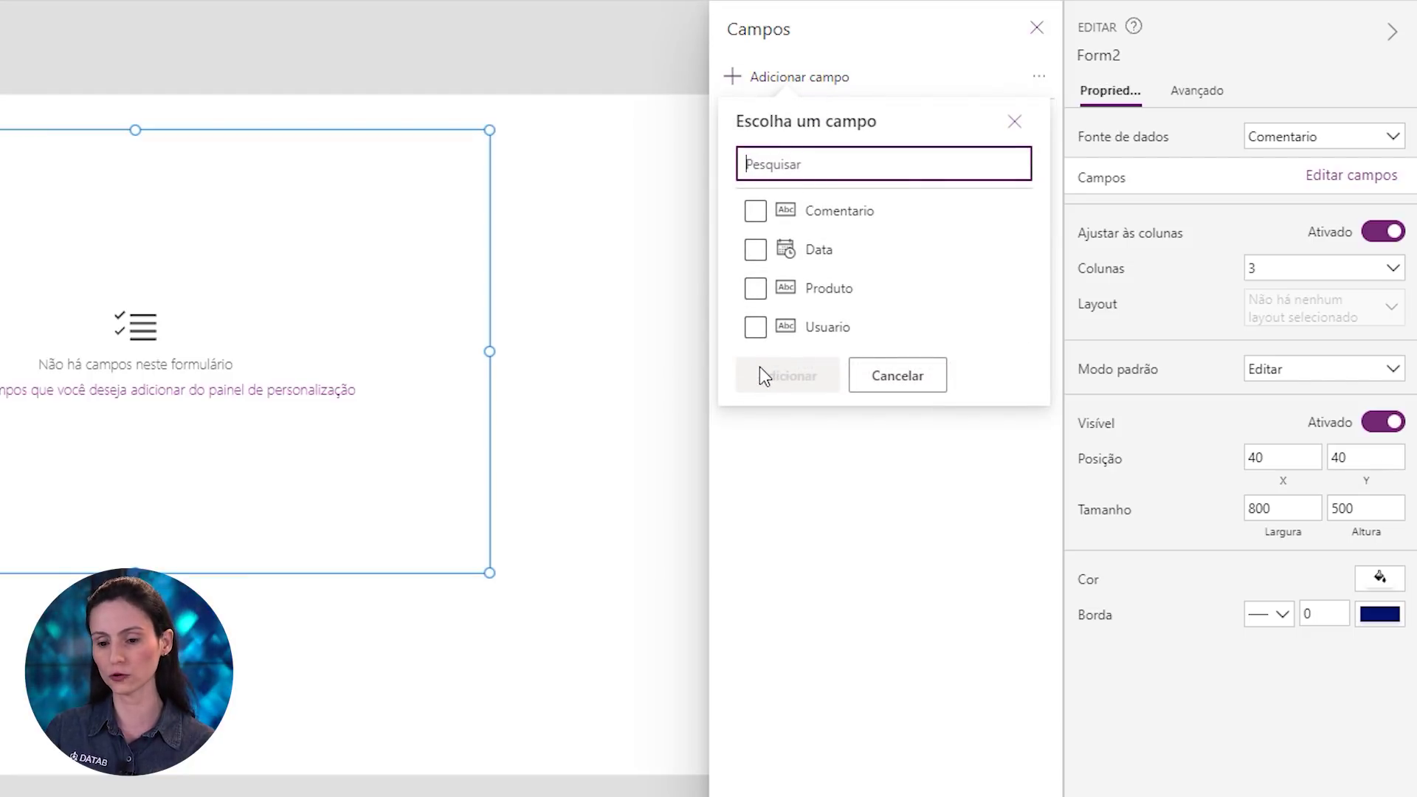
click(757, 251)
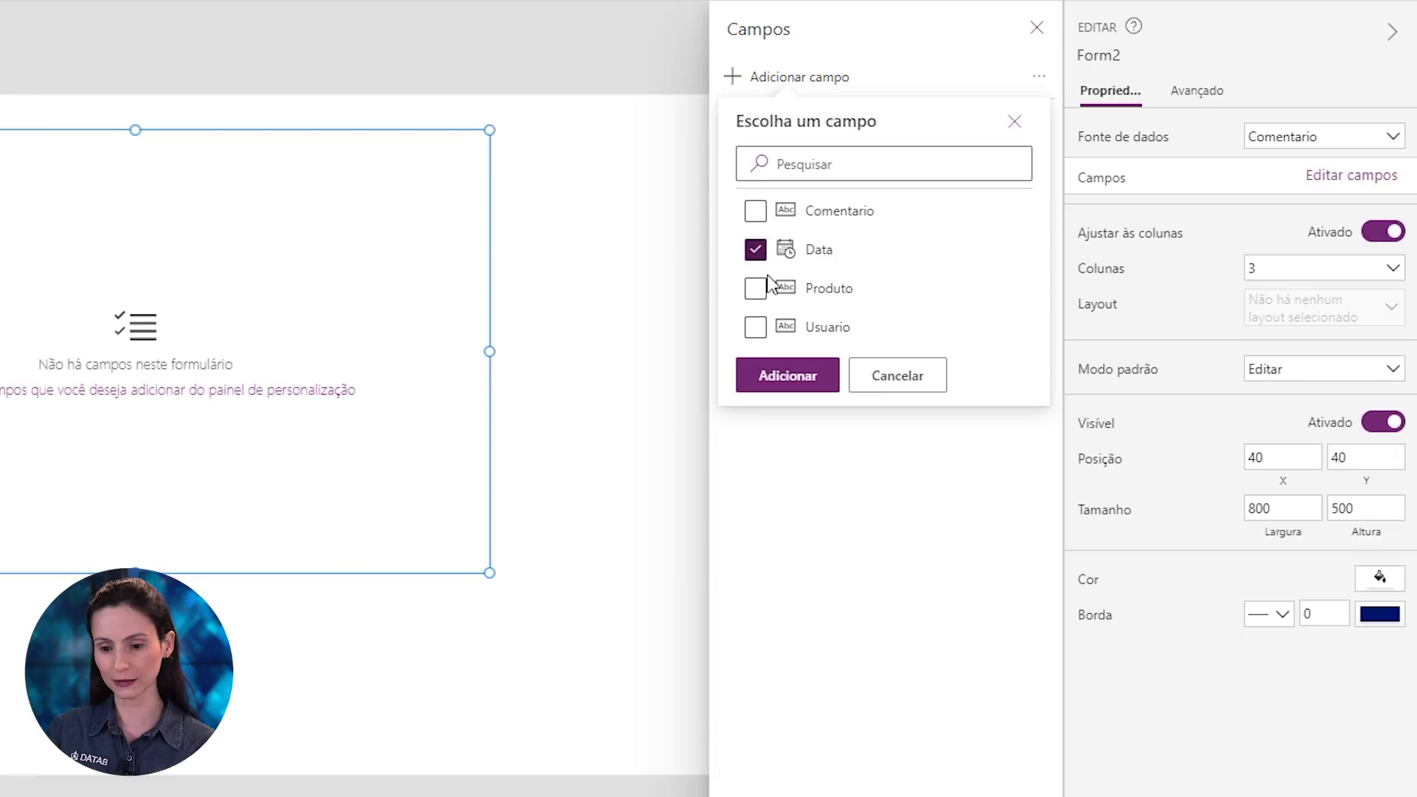
click(760, 332)
click(759, 292)
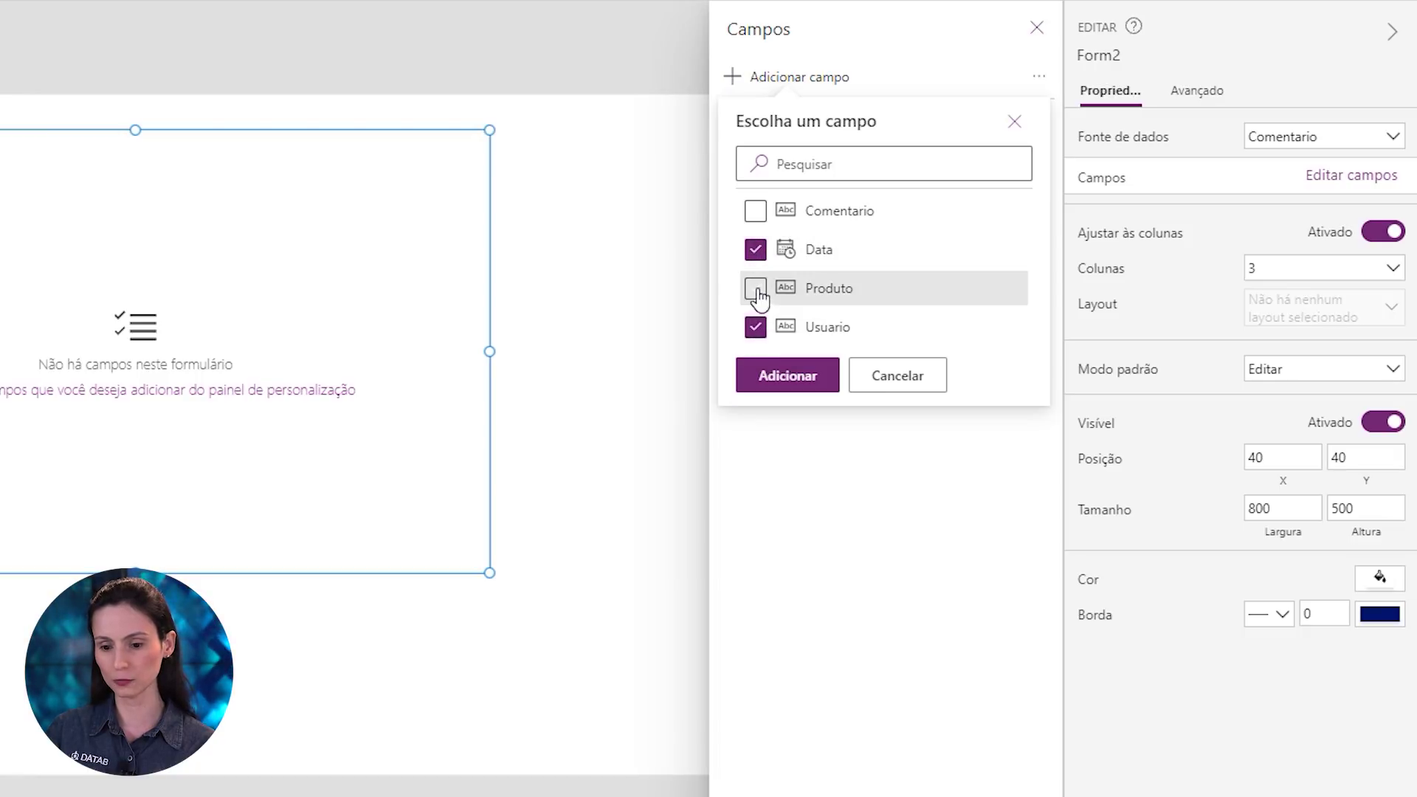
click(760, 215)
click(782, 380)
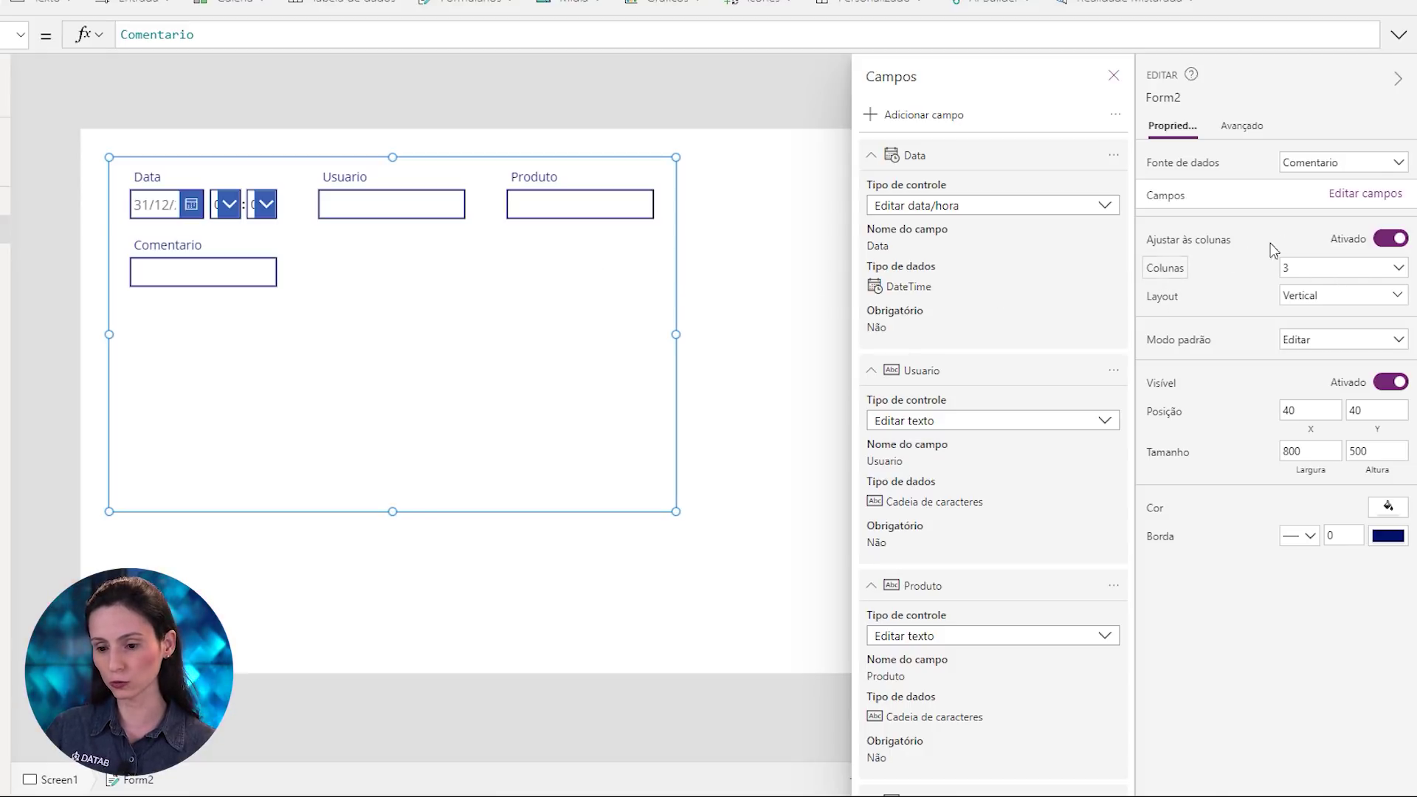
Set the form's column count to 1 and its default mode to Novo
click(1308, 269)
click(1305, 288)
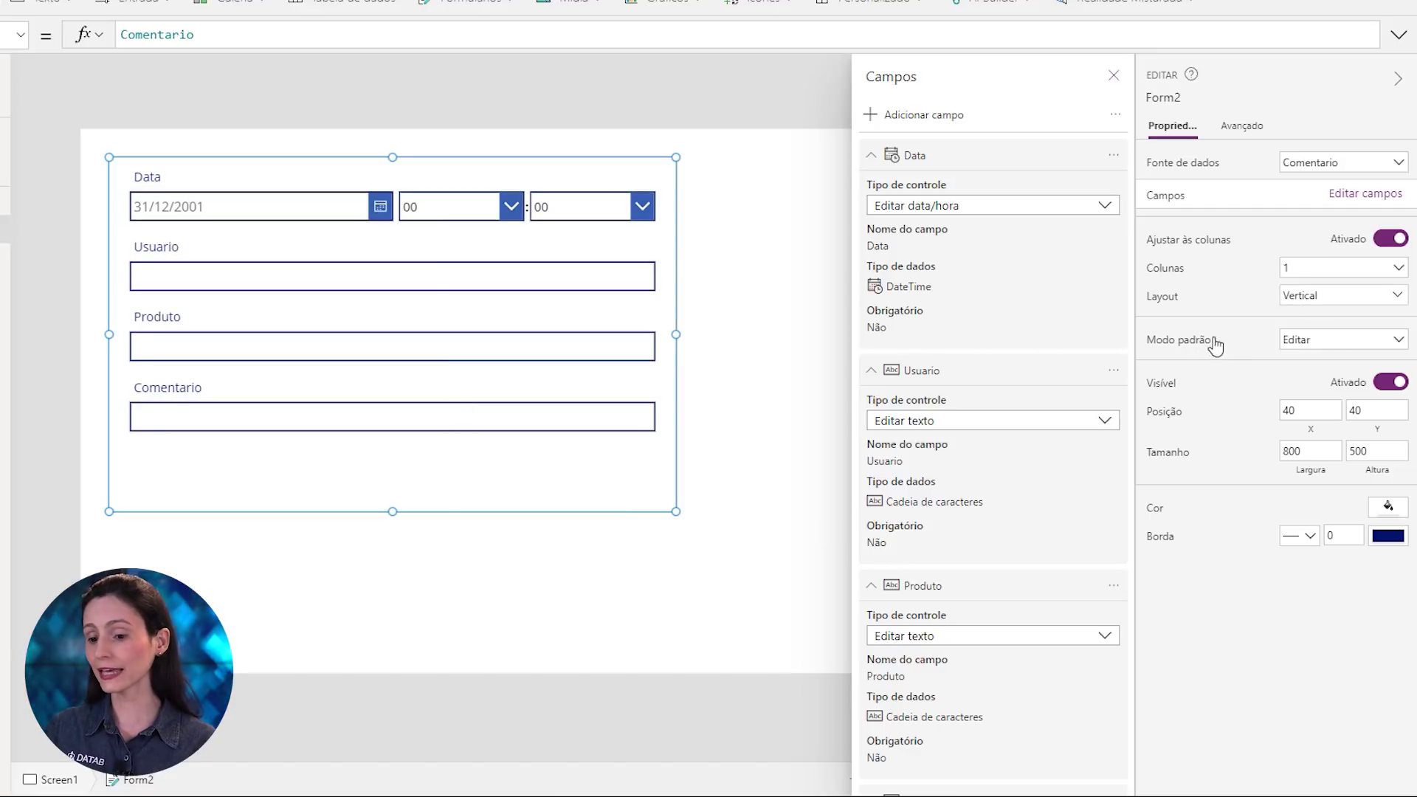
click(1321, 339)
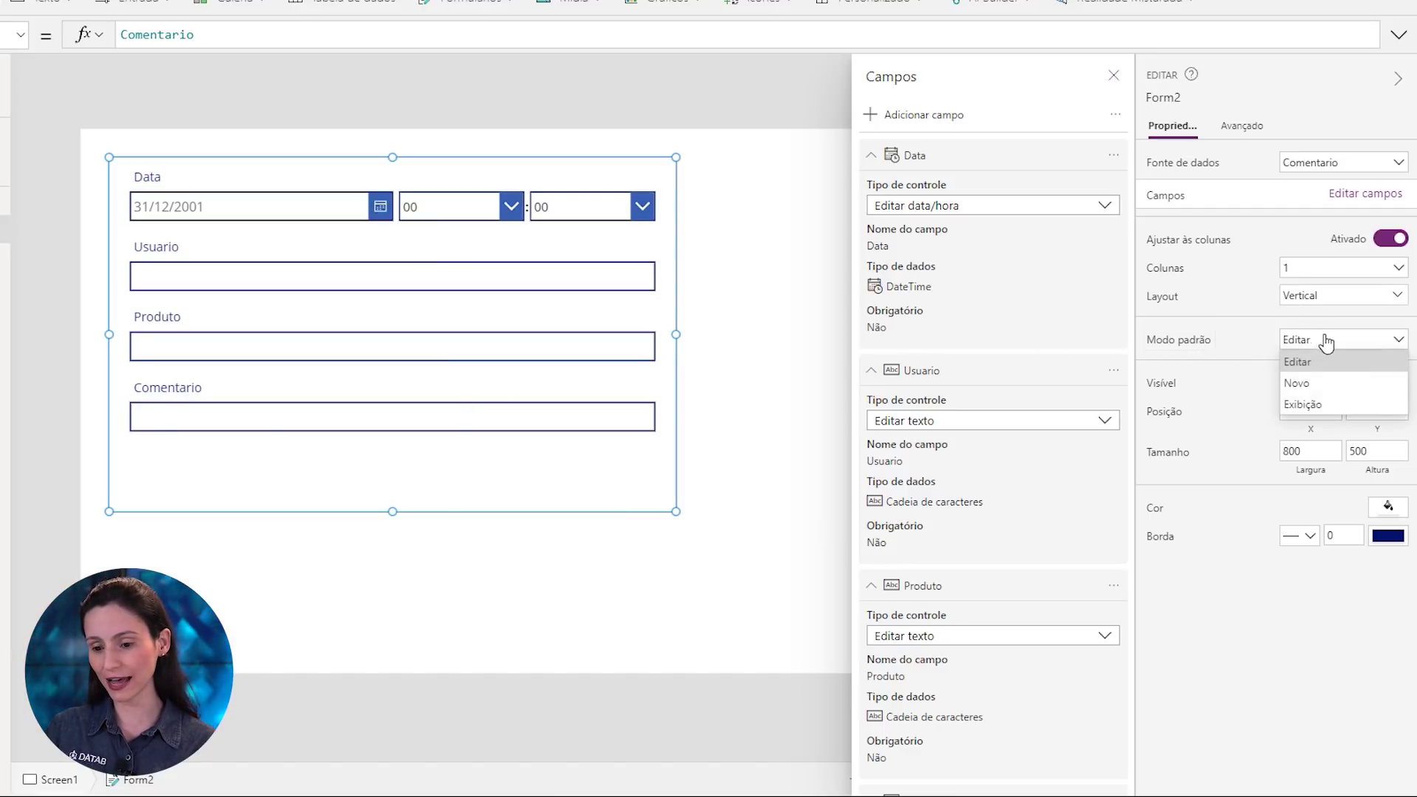
click(1298, 383)
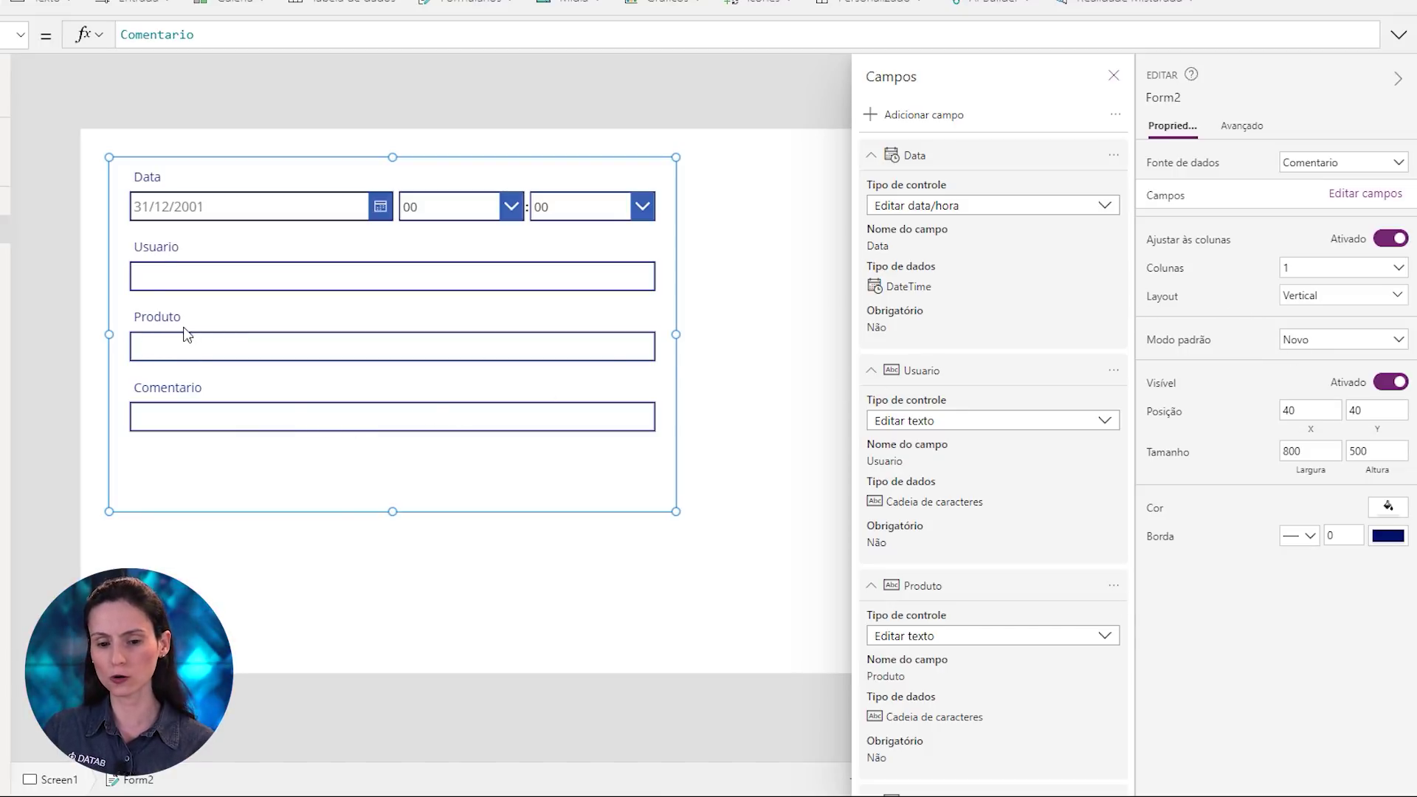
Move the Usuario field above Data in the form's field order and close the fields list
click(184, 203)
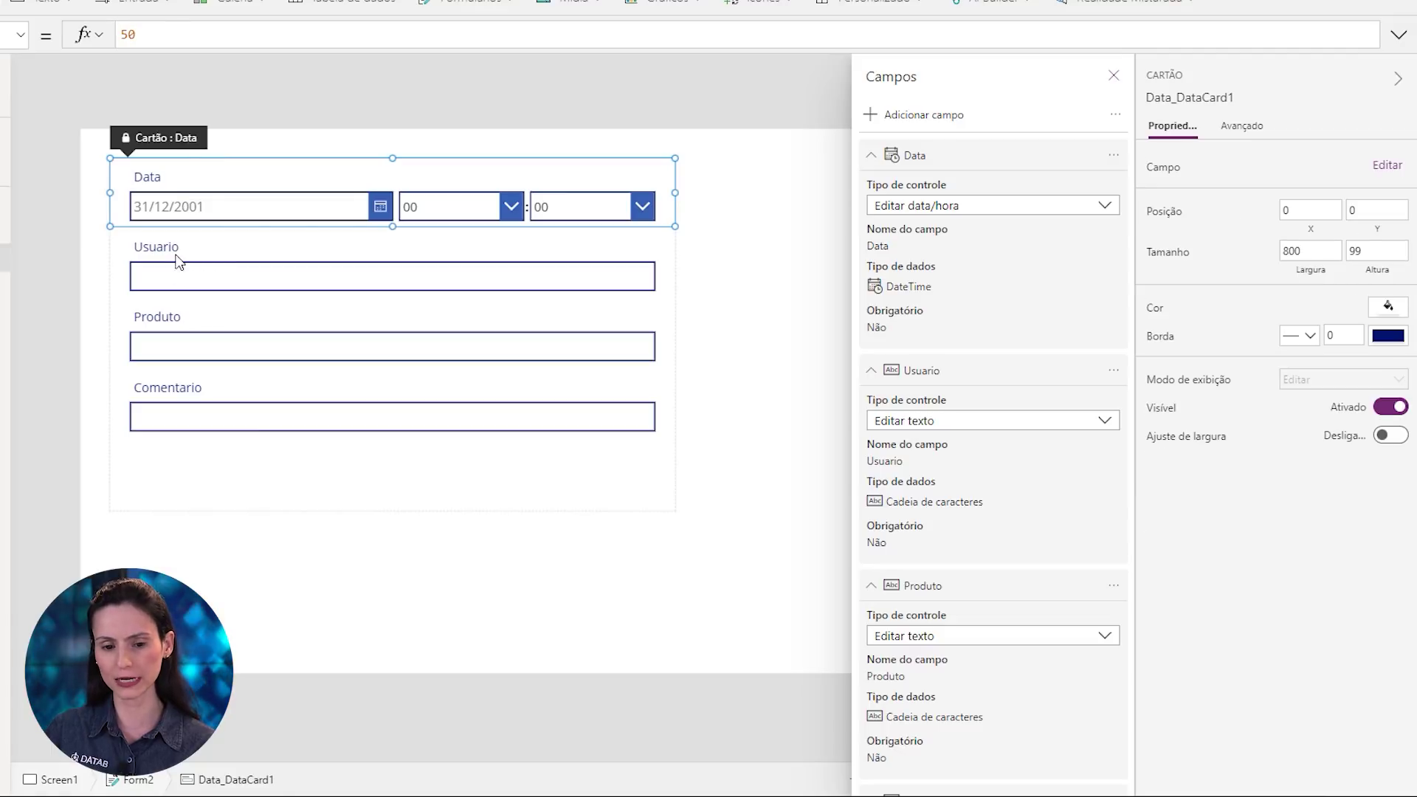
click(203, 250)
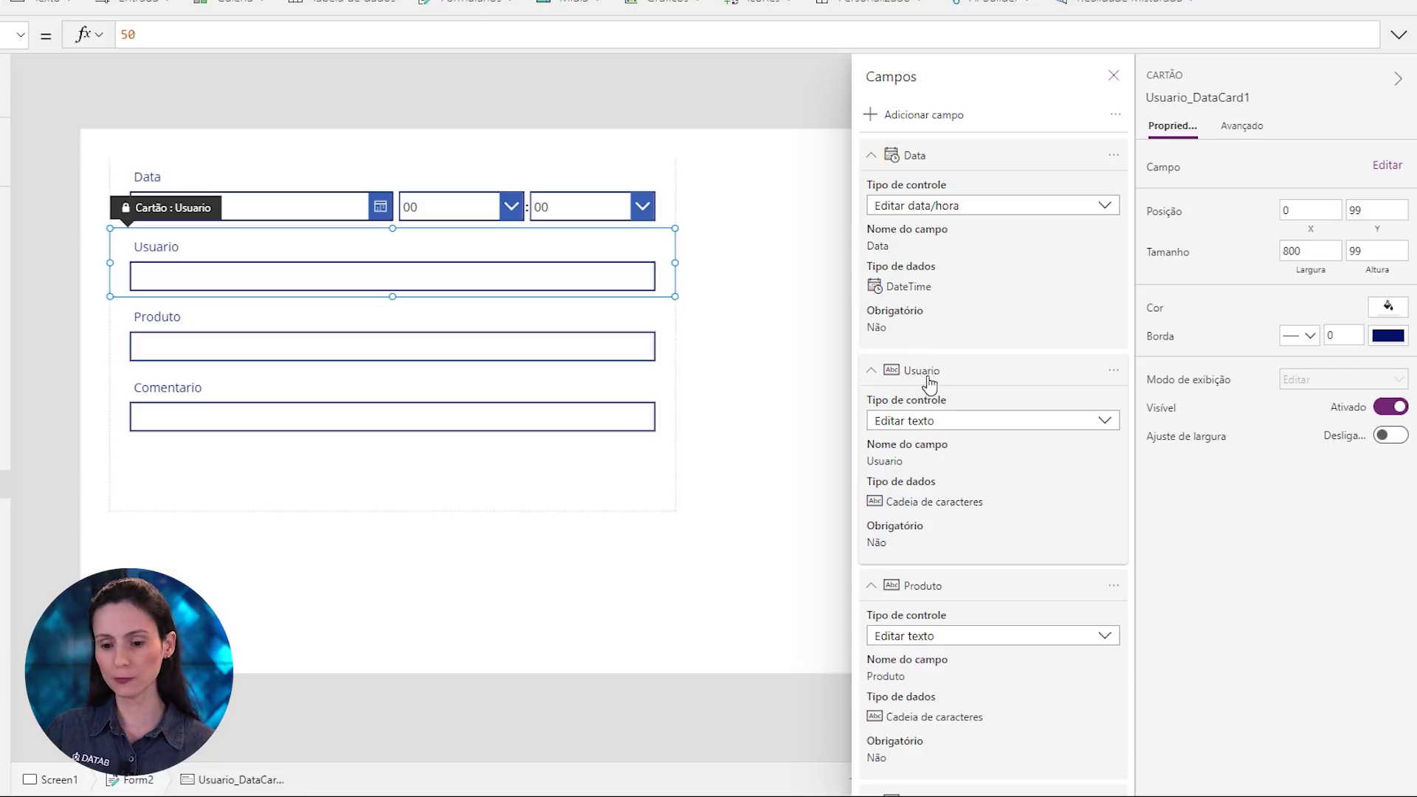
drag(926, 378, 949, 145)
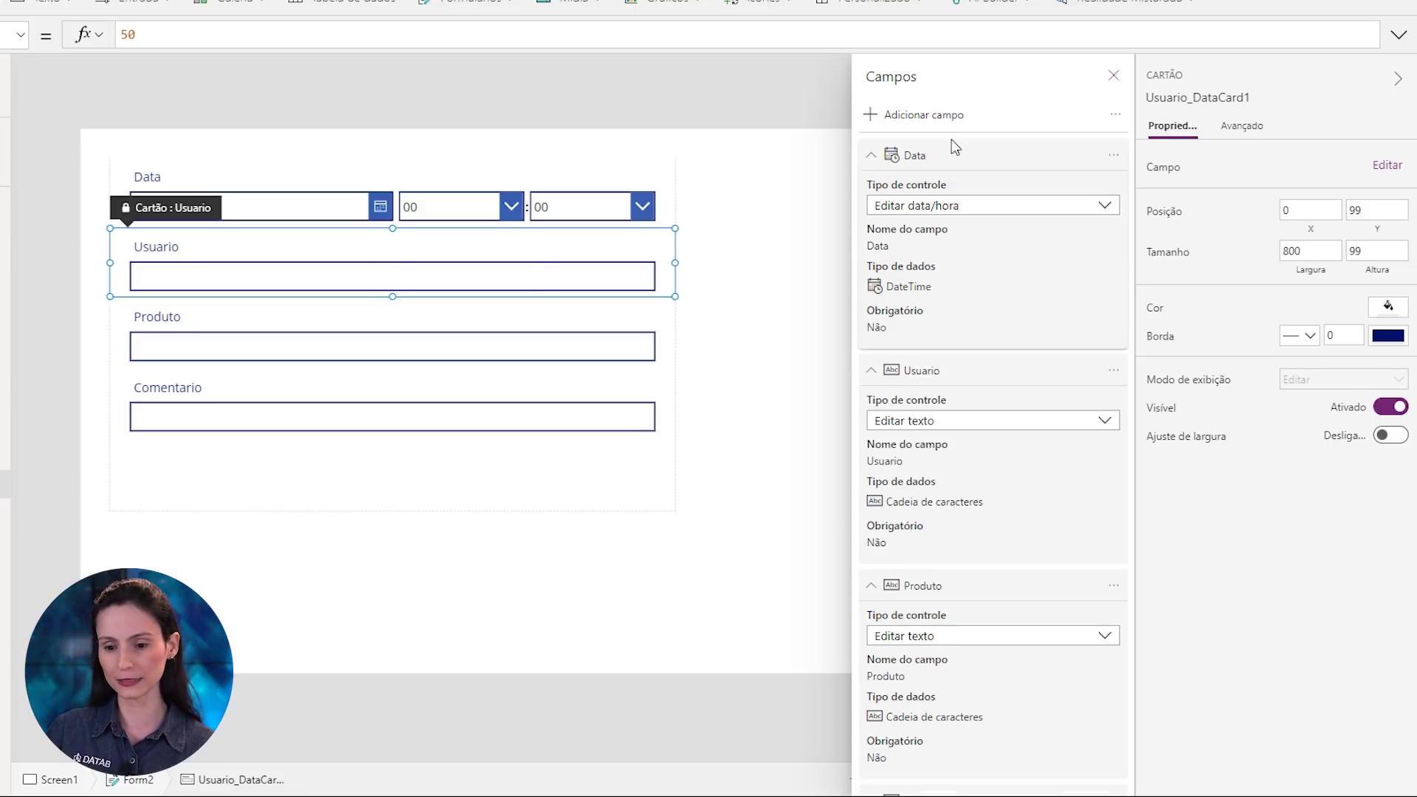
click(1114, 76)
click(860, 545)
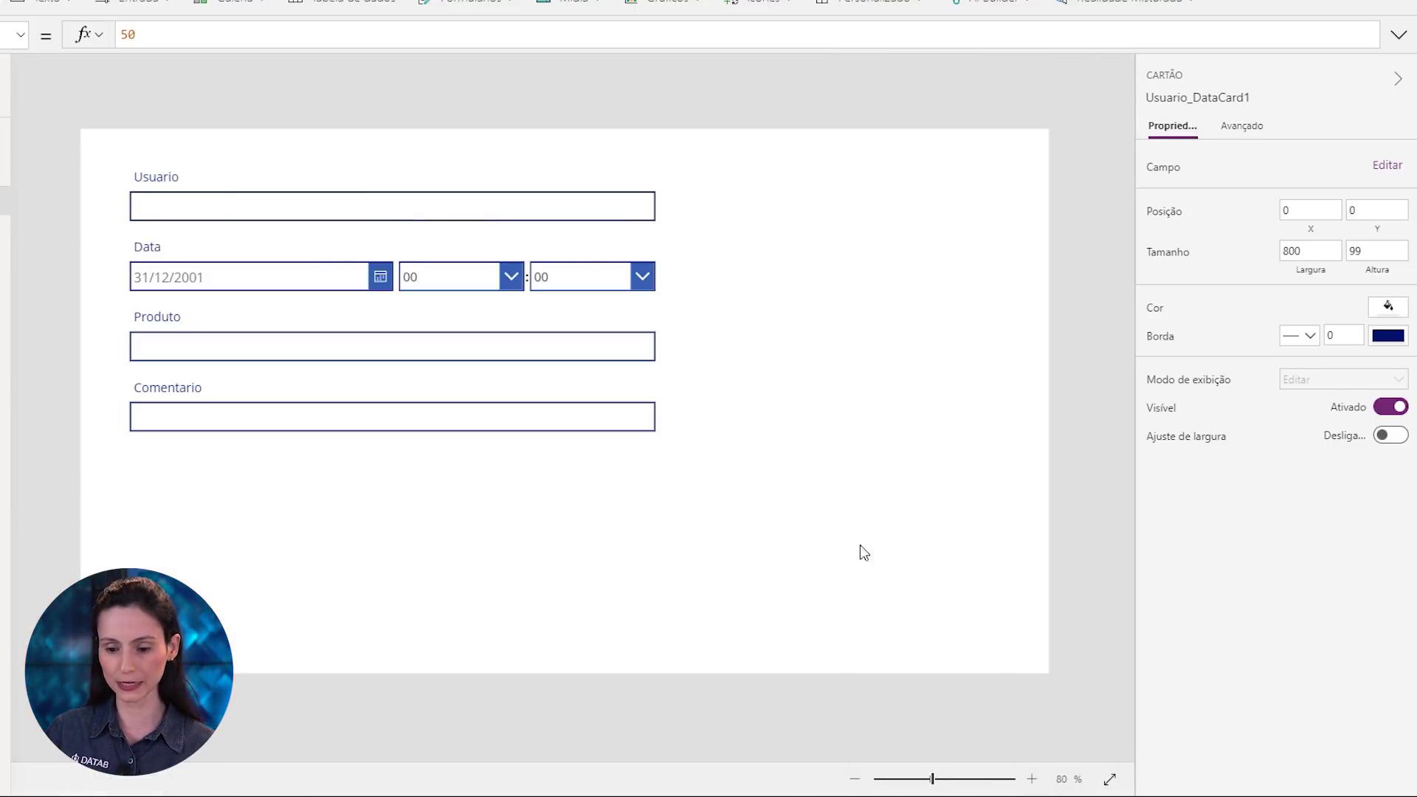
click(1032, 779)
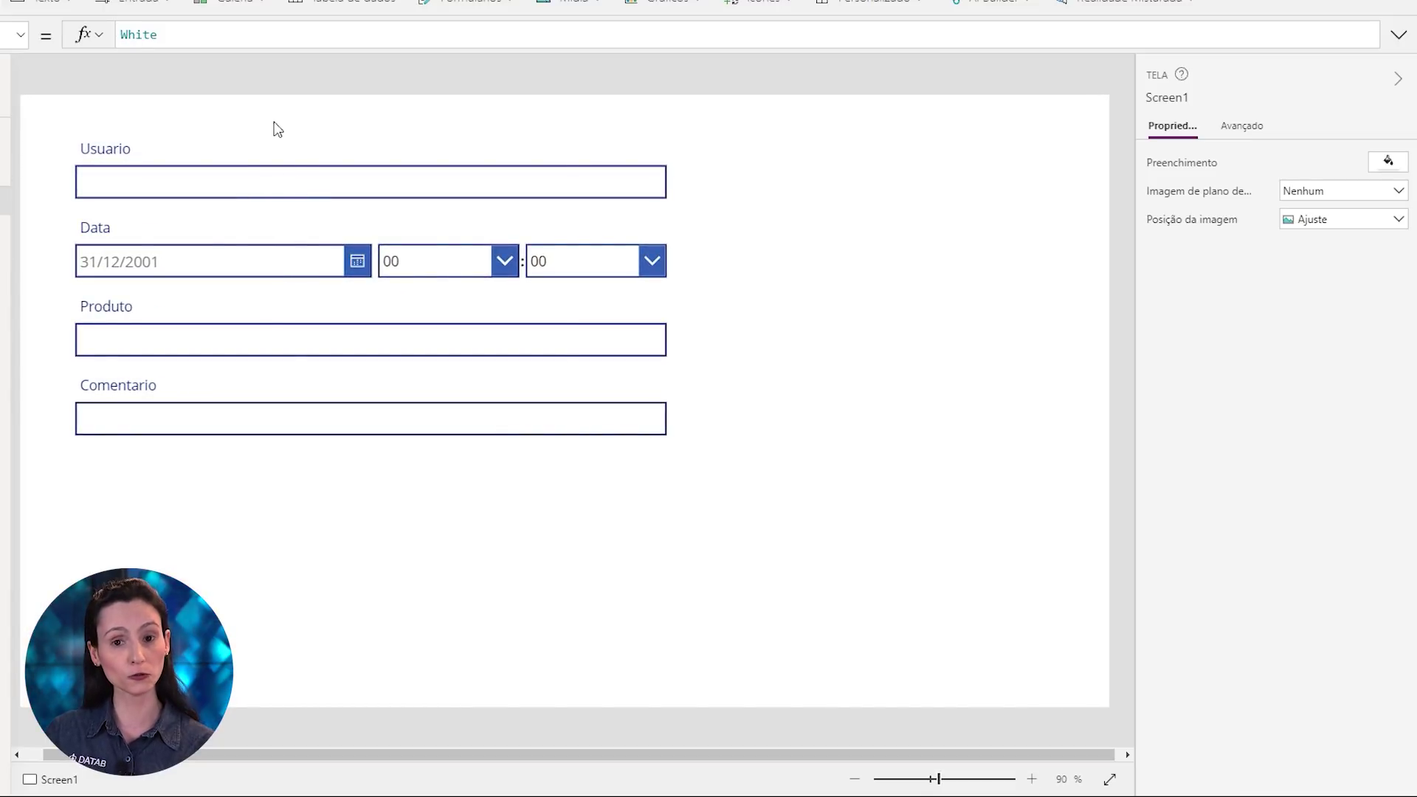
Preview the app, test free text entry in the Usuario field, clear the test text and return to editing
click(198, 187)
click(185, 185)
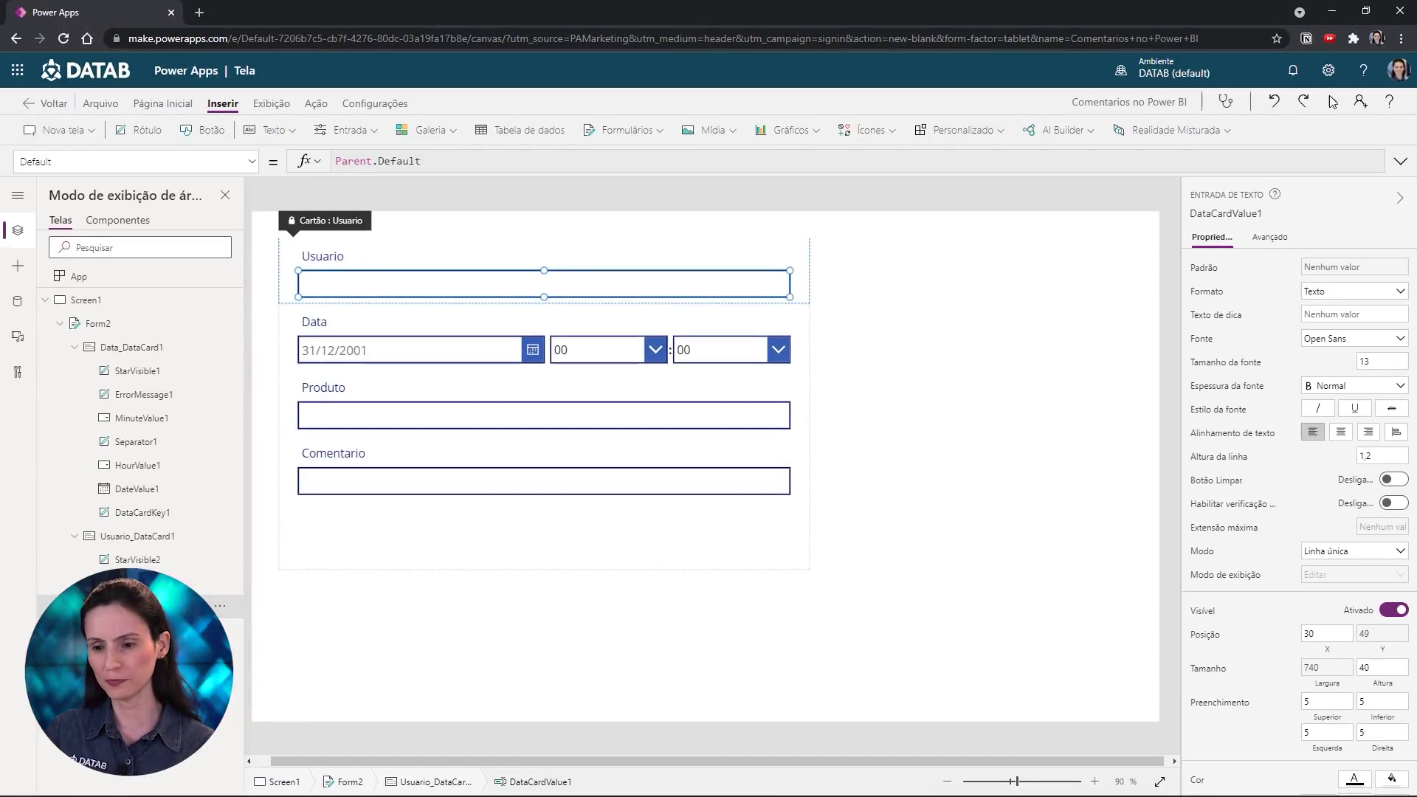
click(1331, 101)
click(389, 207)
text(eu)
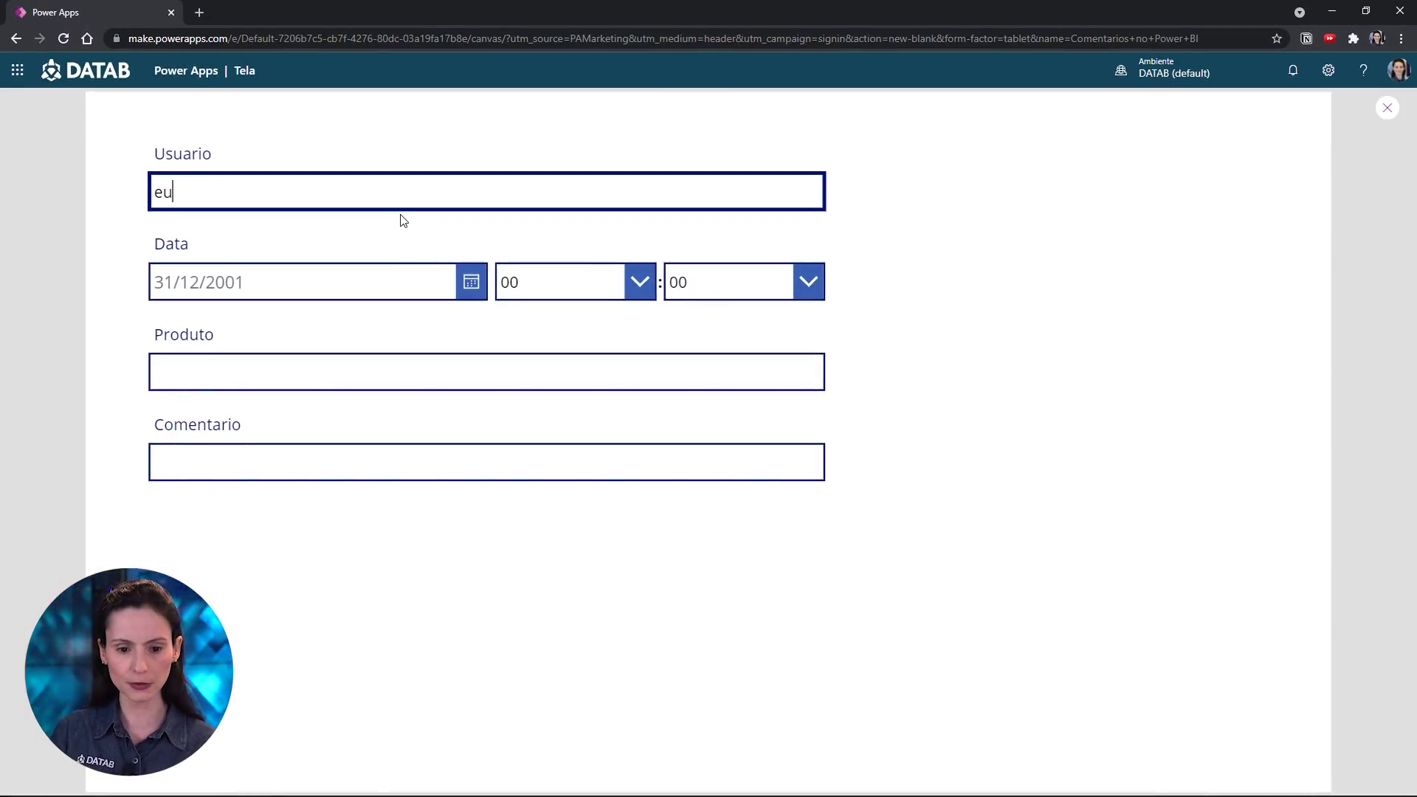
text(qiowueoiqwu)
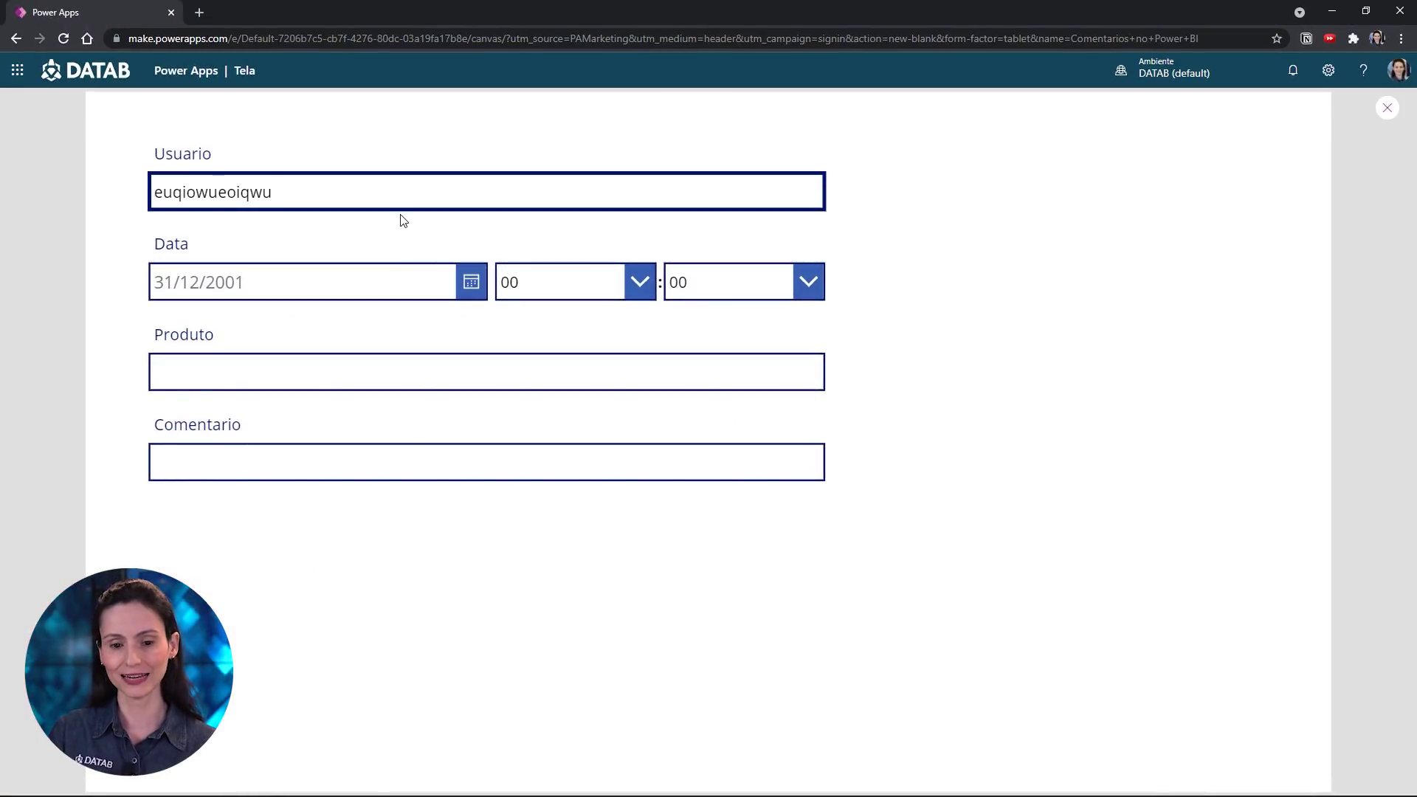
key(ctrl+a)
key(BackSpace)
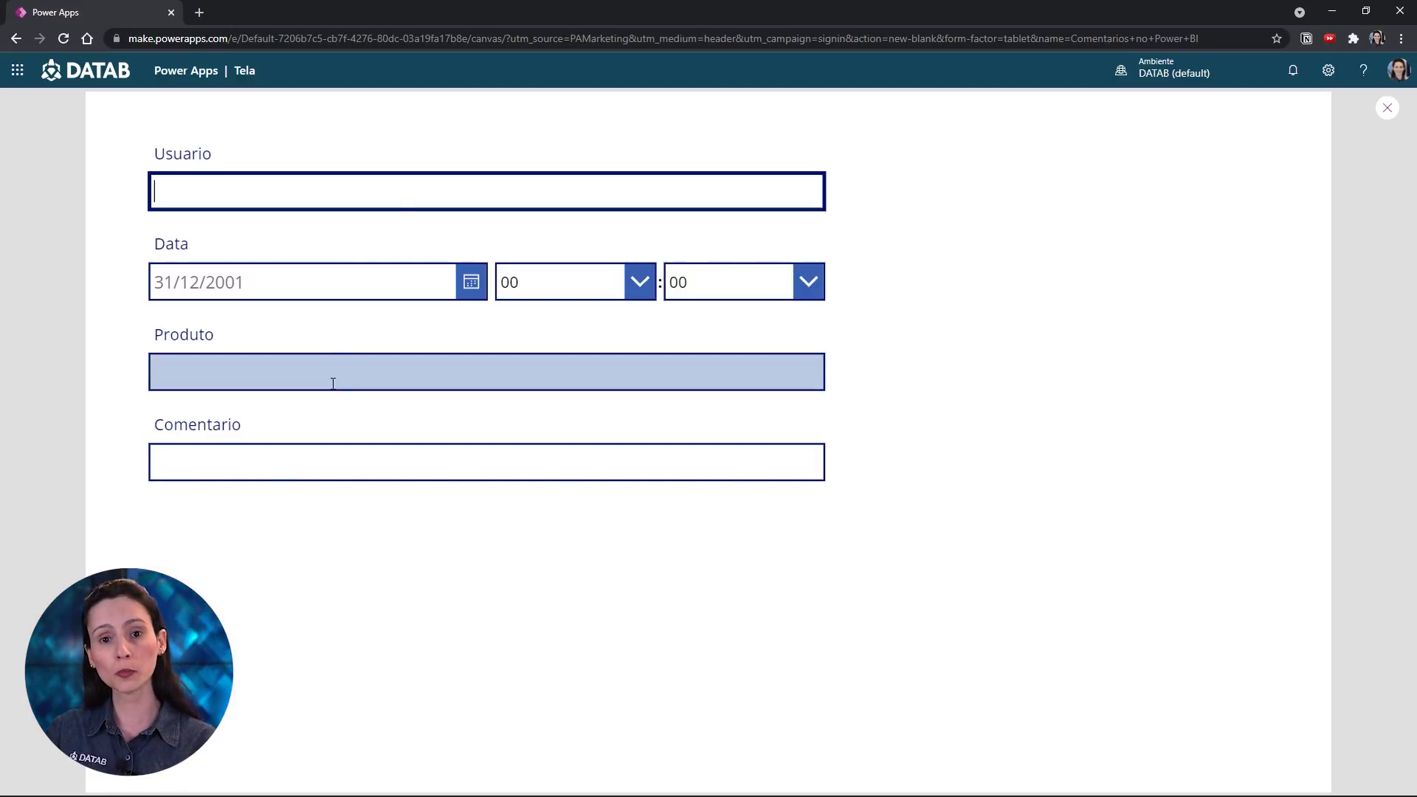
click(988, 245)
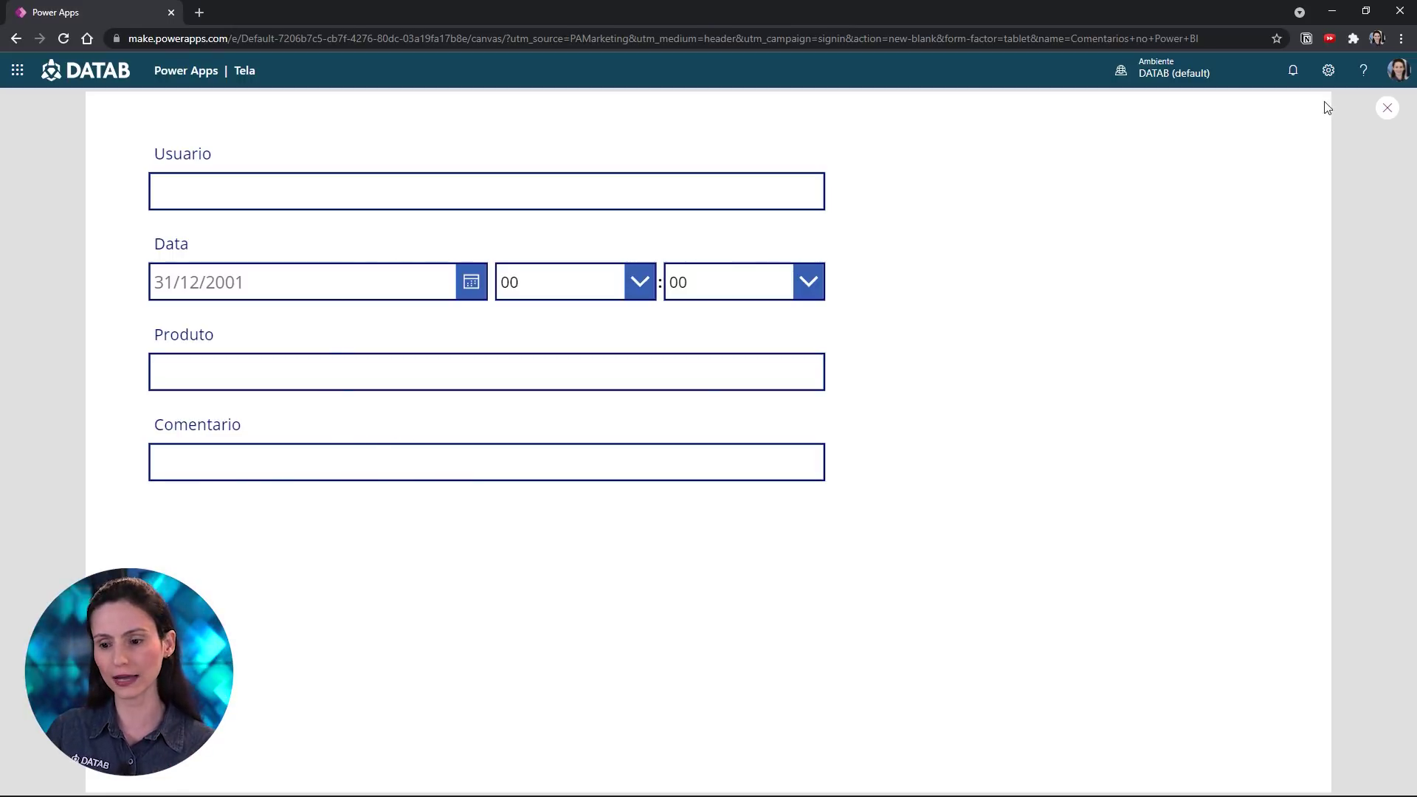
click(1391, 110)
click(832, 493)
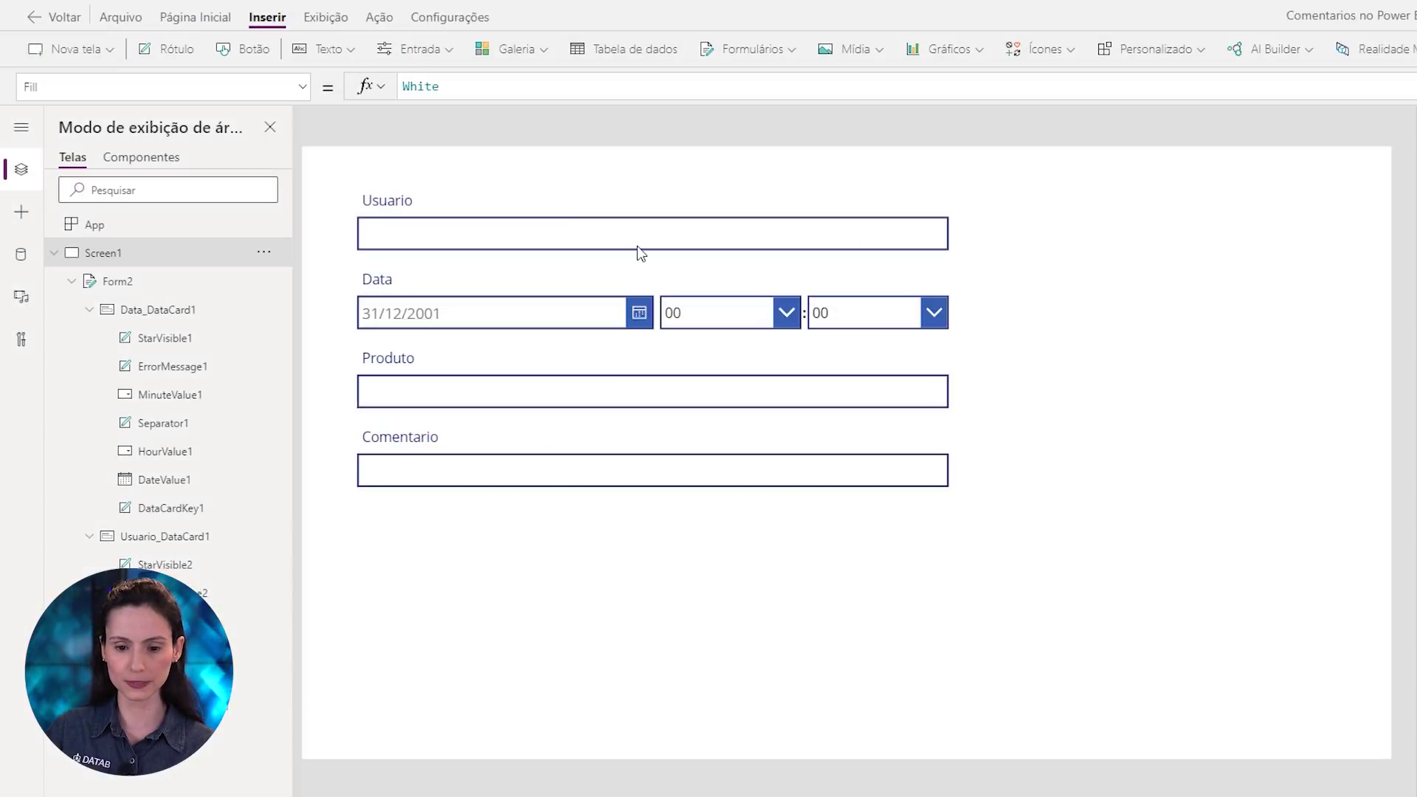
Unlock the Usuario card's properties and set its text input's Default to User().FullName
click(465, 234)
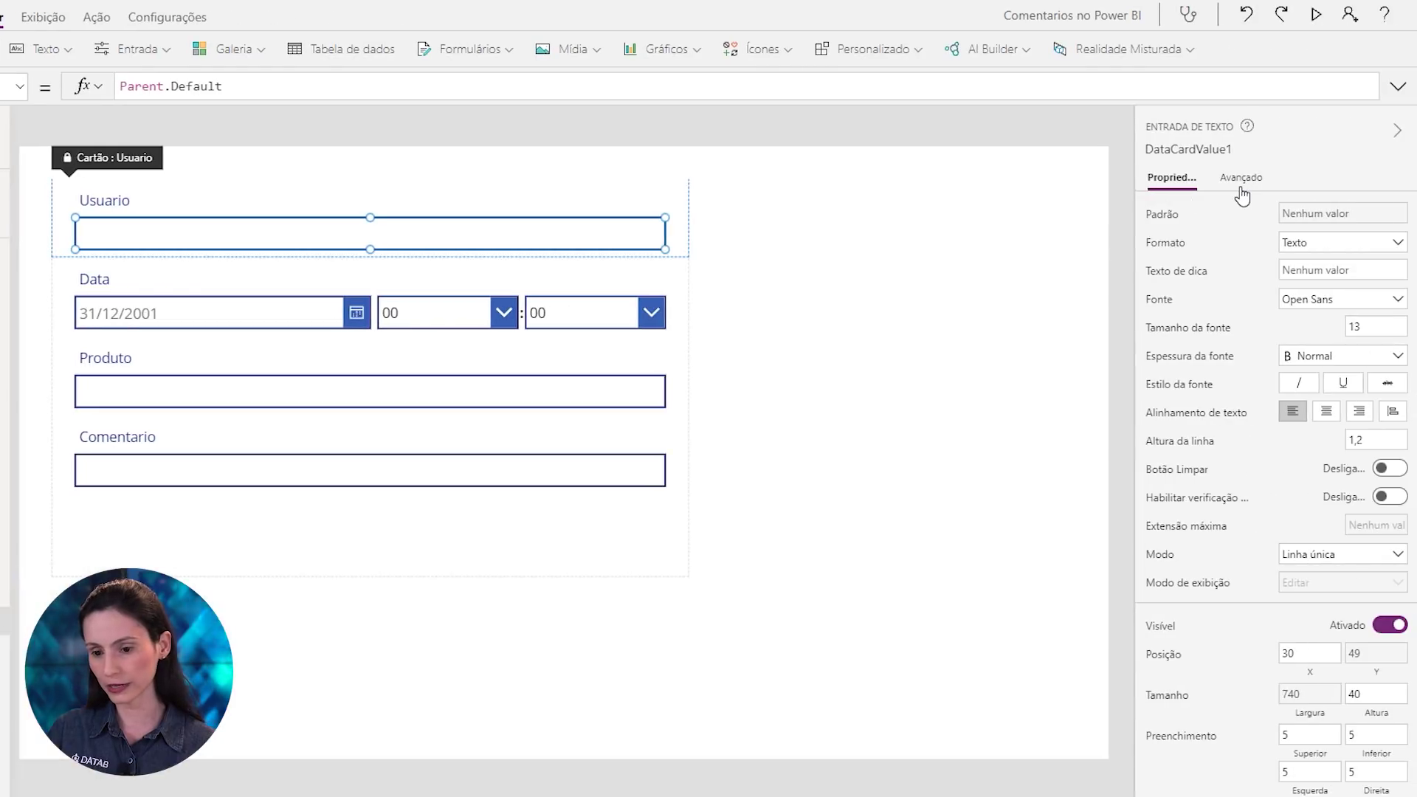
click(1264, 180)
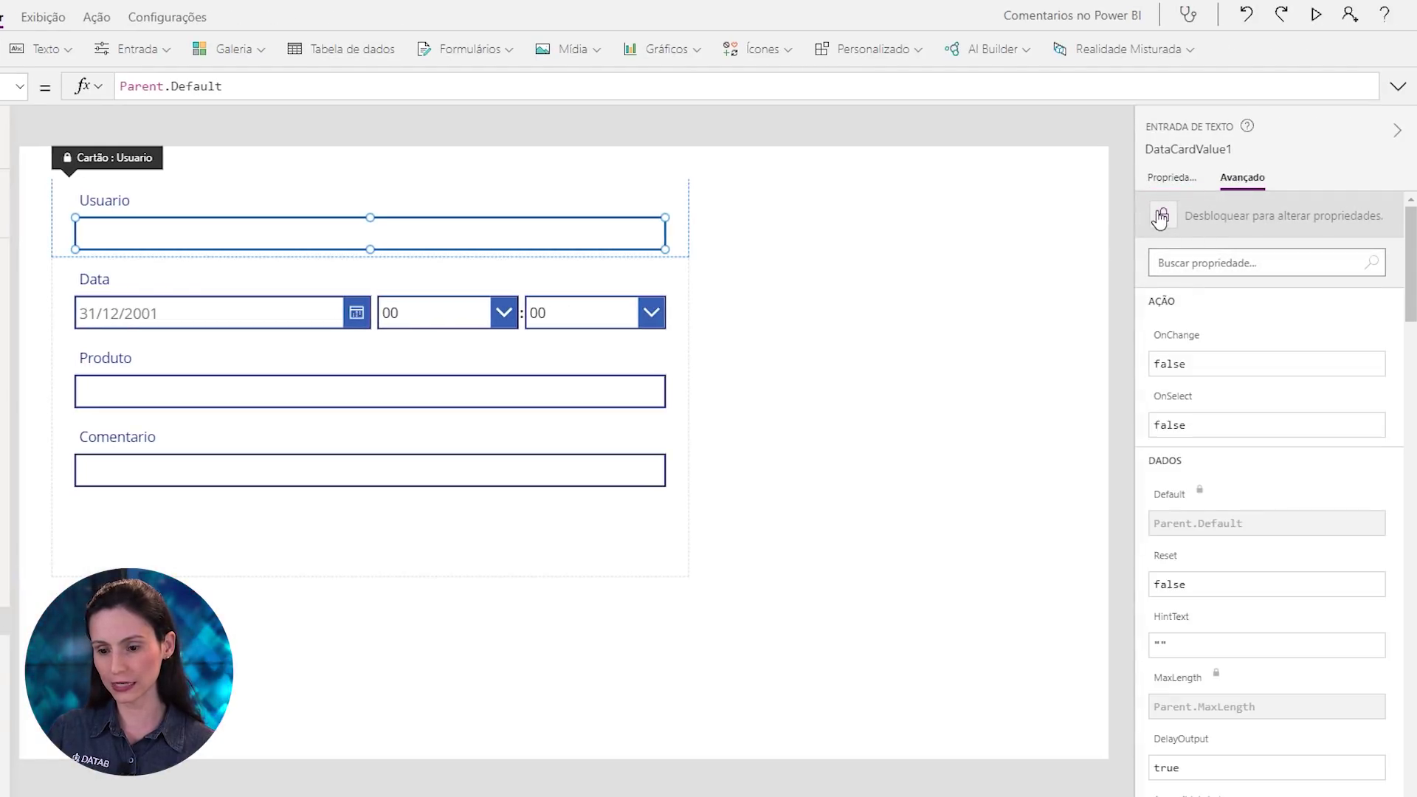
click(1164, 221)
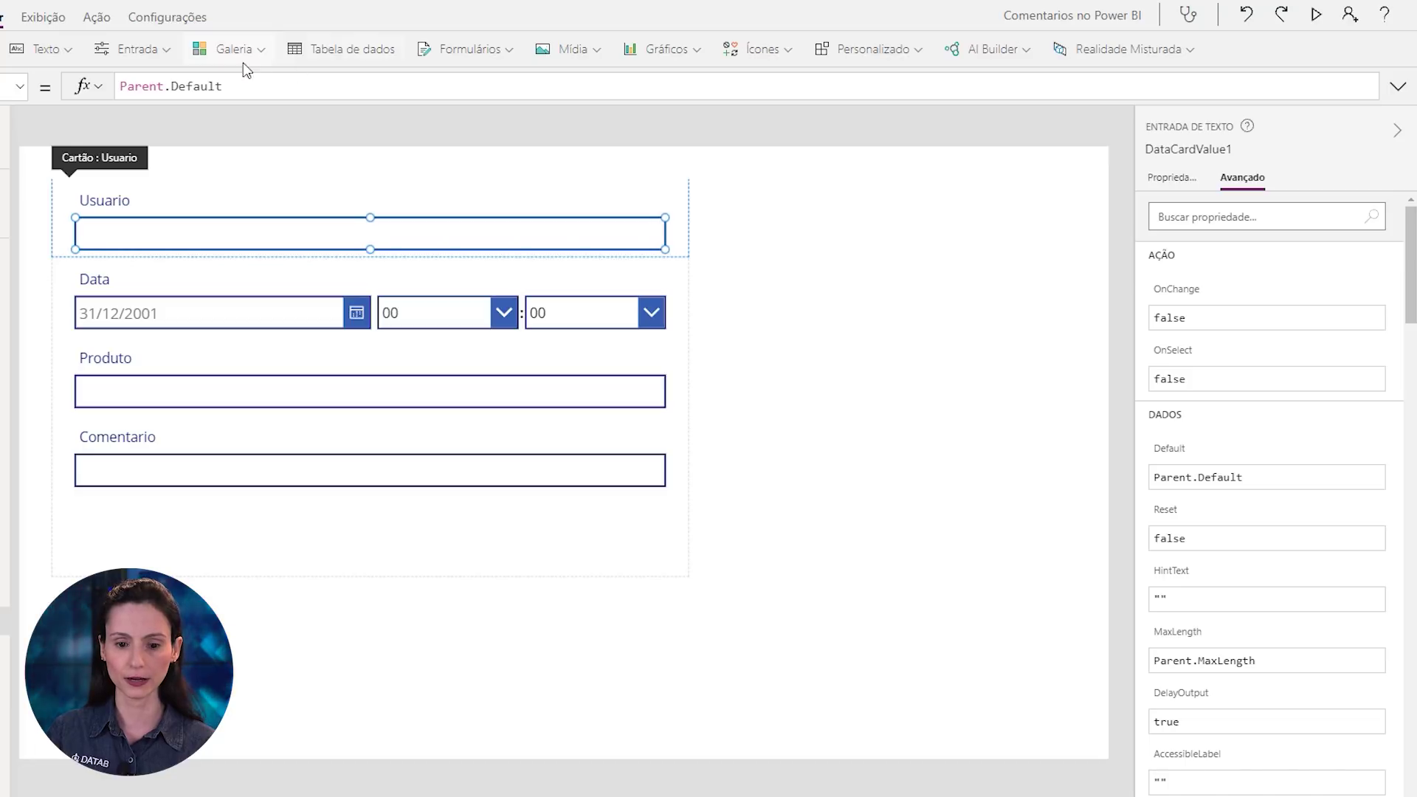
drag(222, 86, 110, 87)
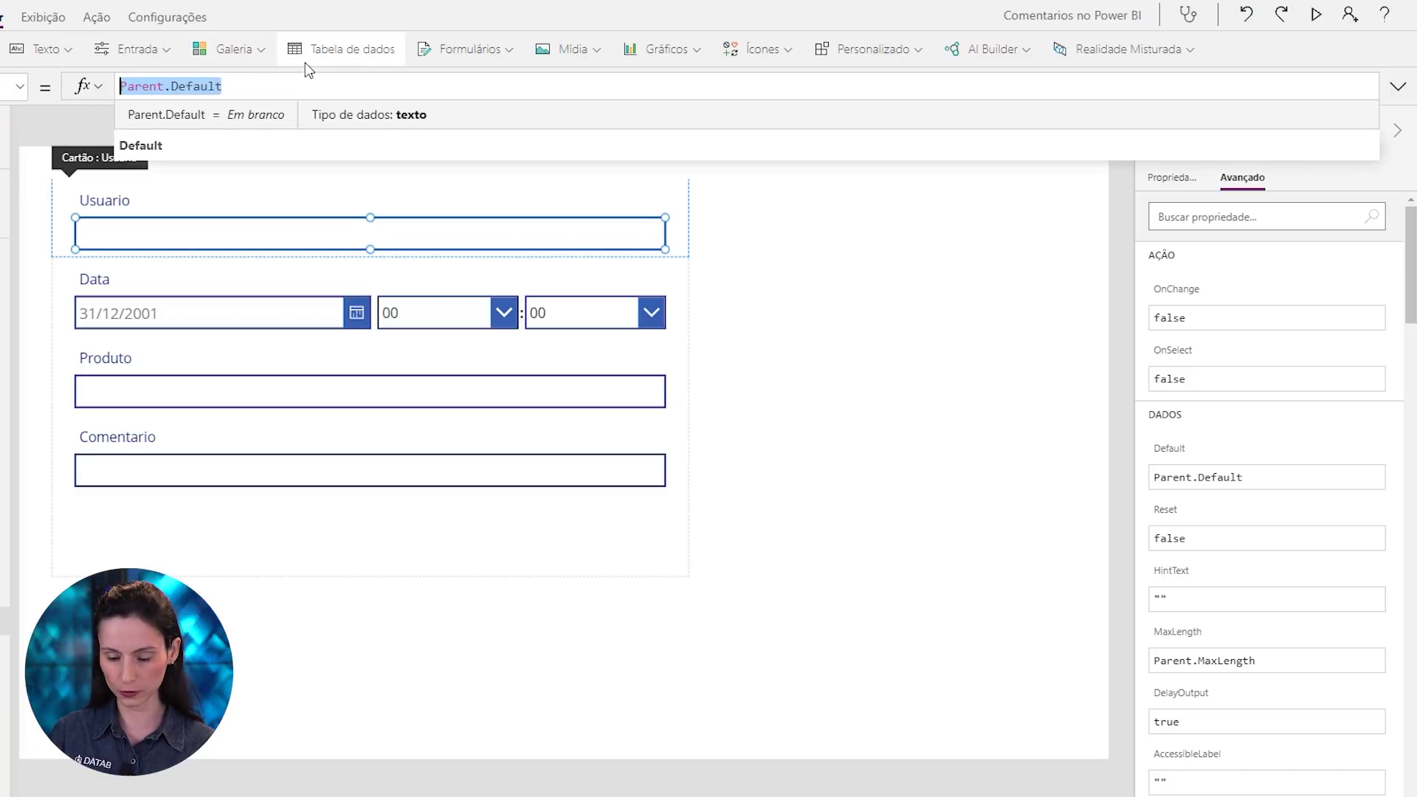
key(BackSpace)
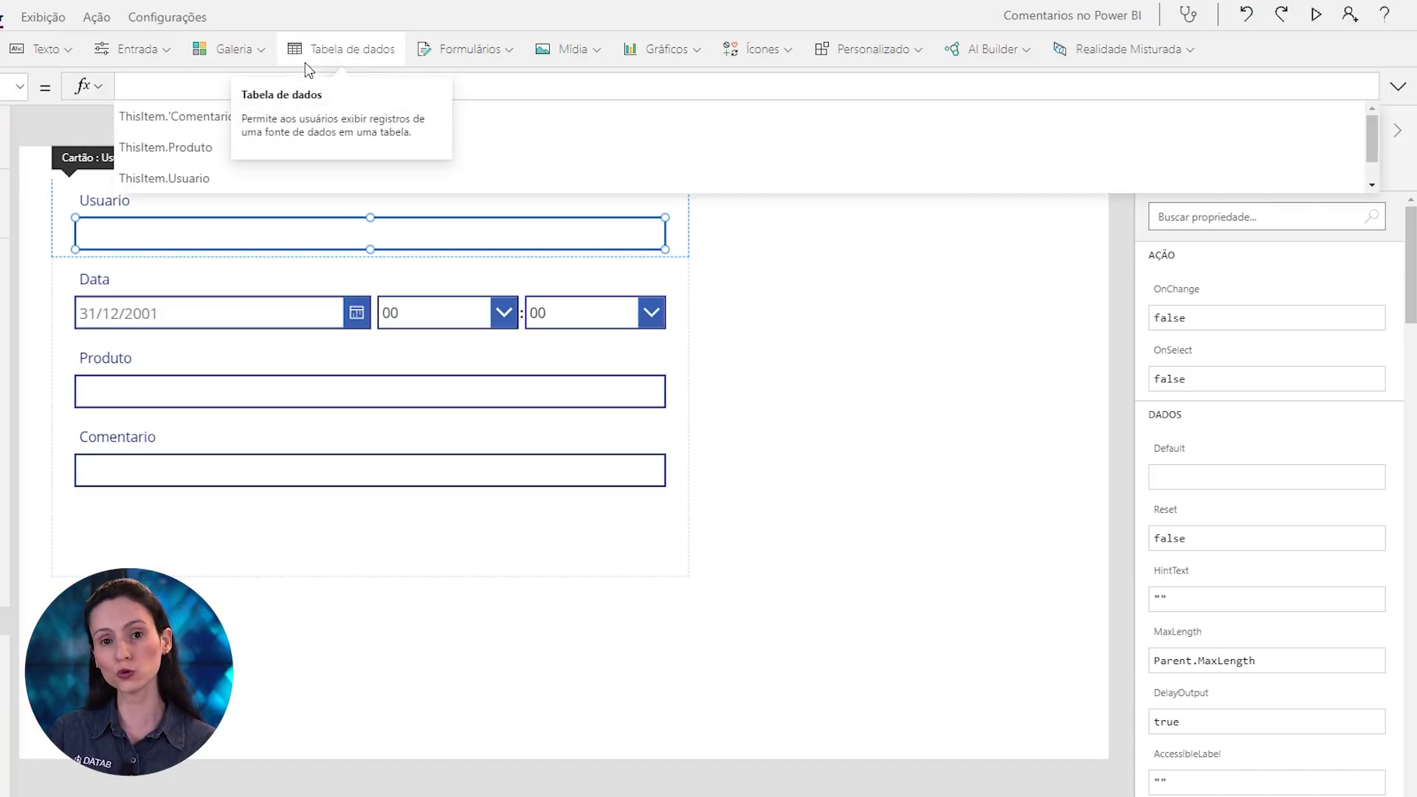
text(Use)
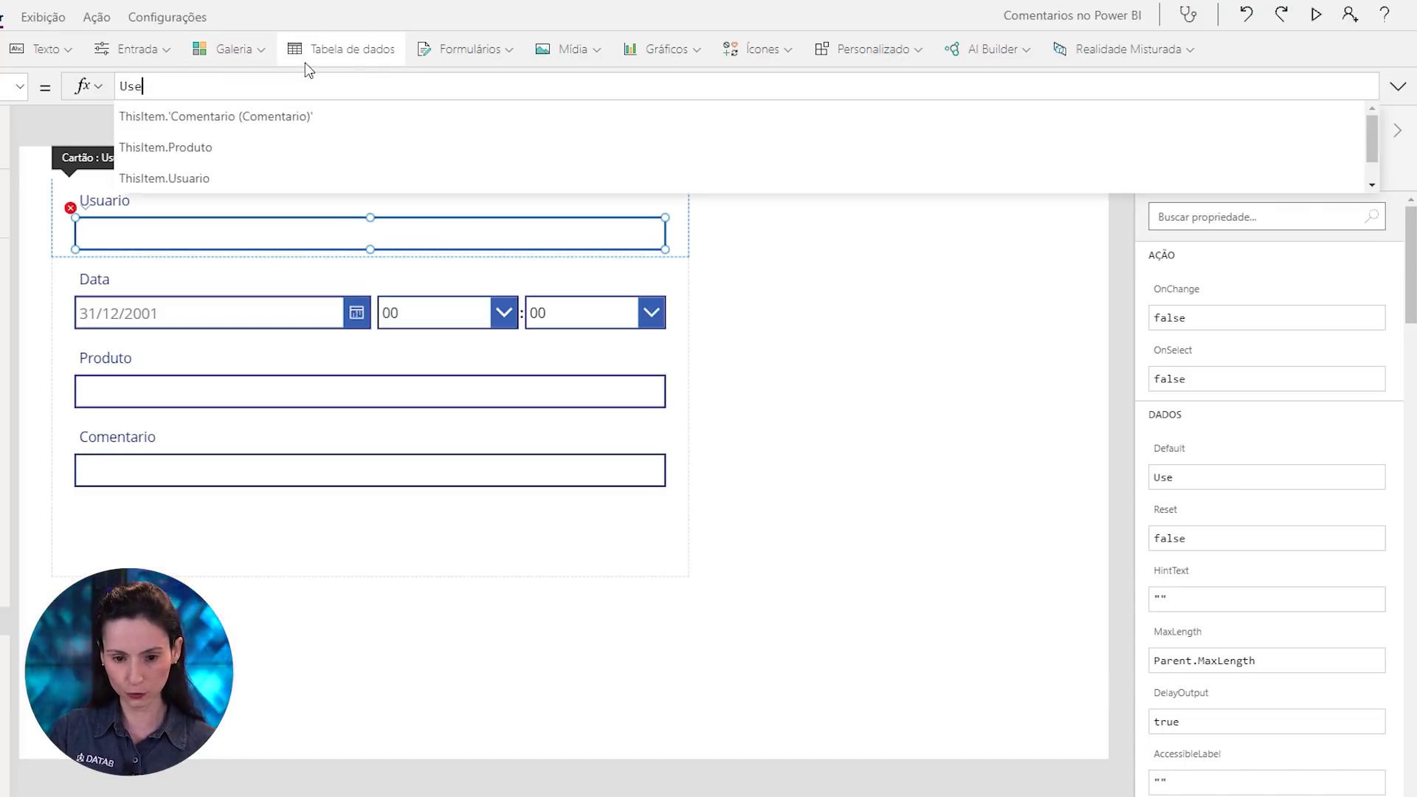
text(r().F)
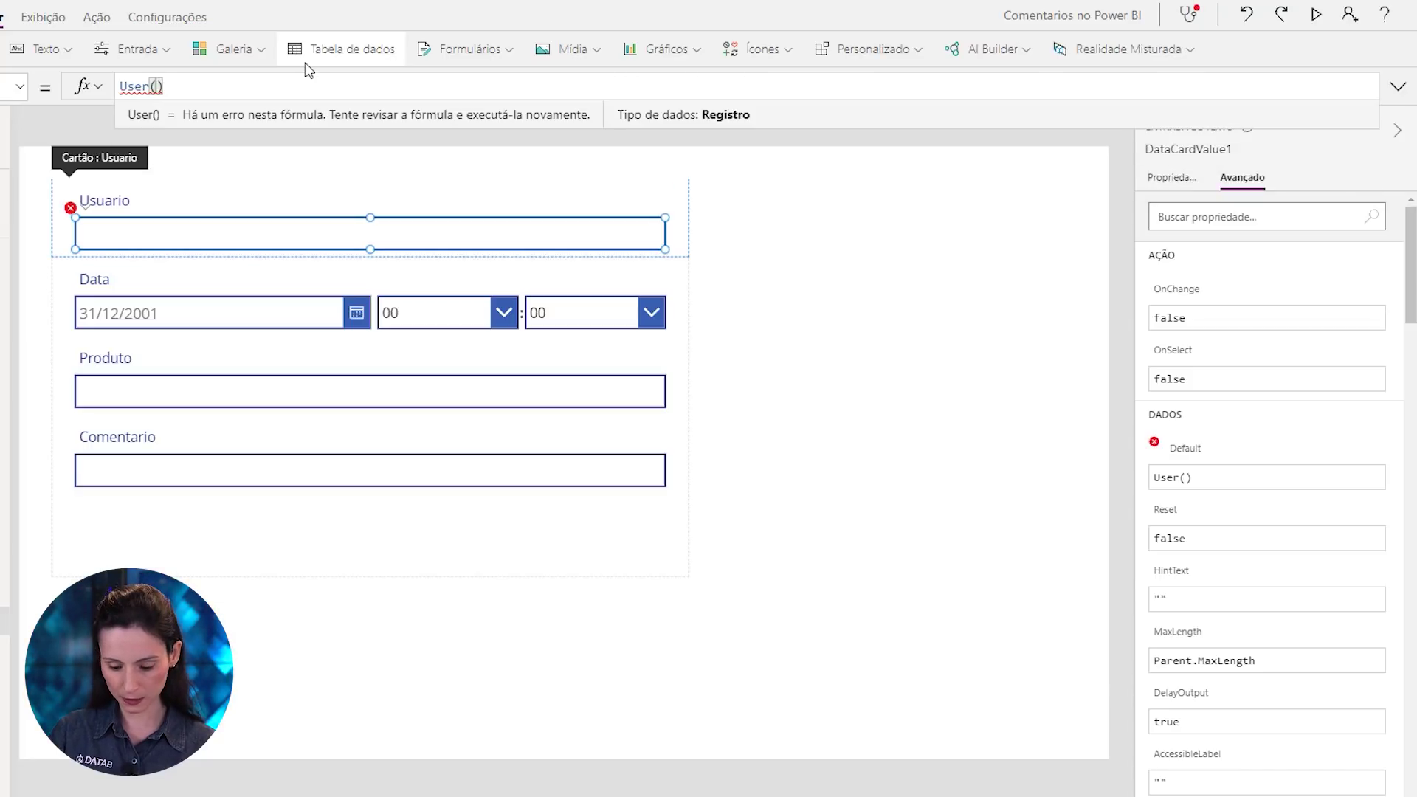
text(ullName)
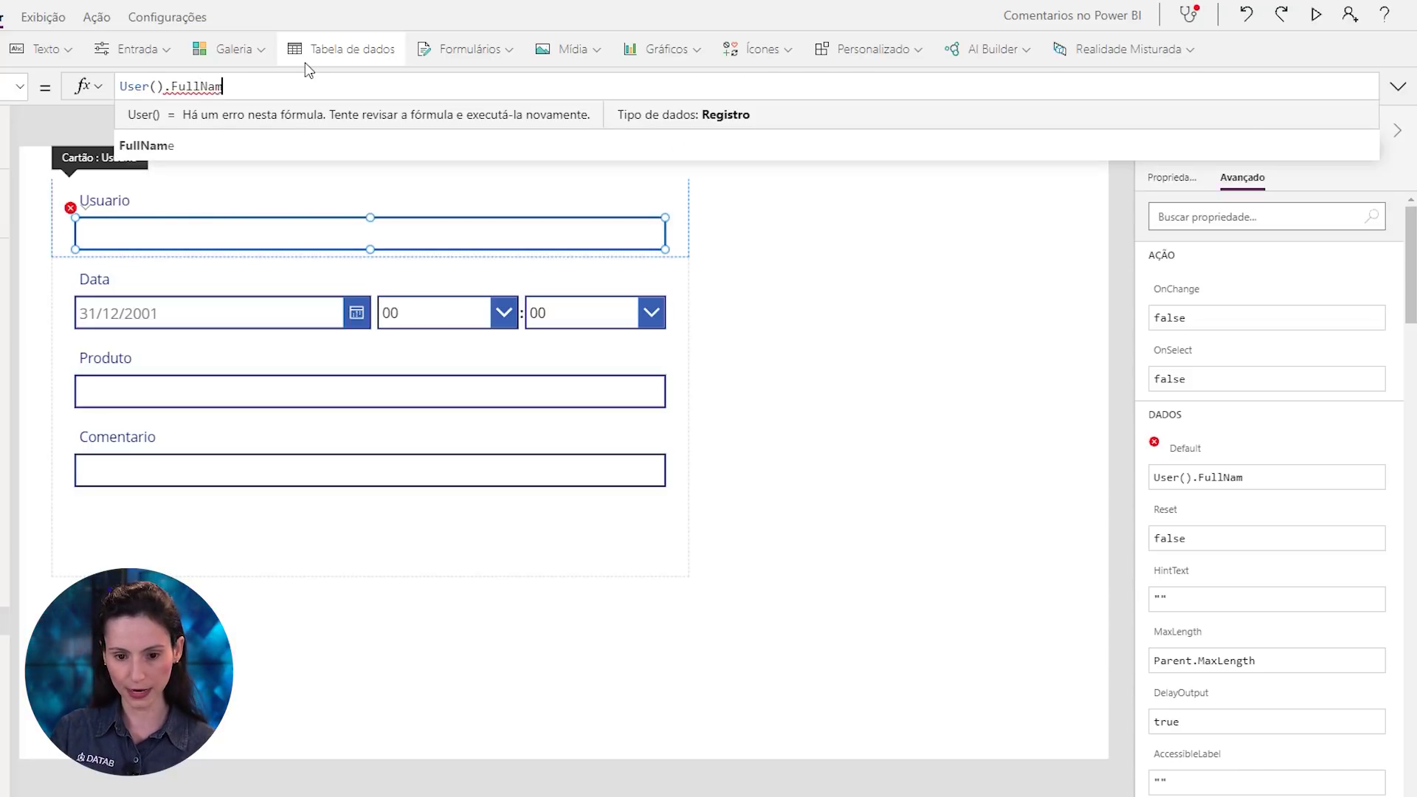
click(198, 151)
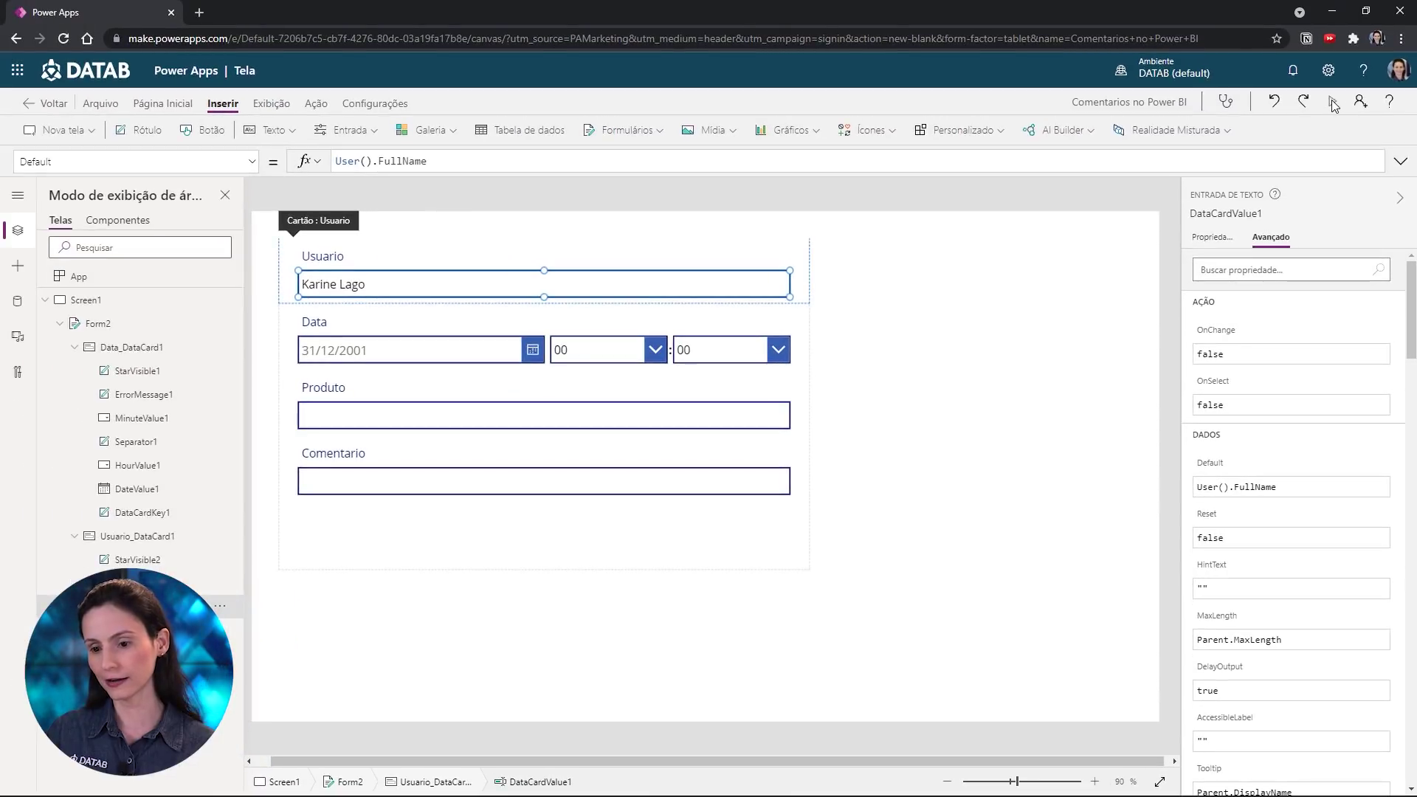
Preview the app, test whether the prefilled Usuario name can be edited, restore it and return to editing
click(1315, 14)
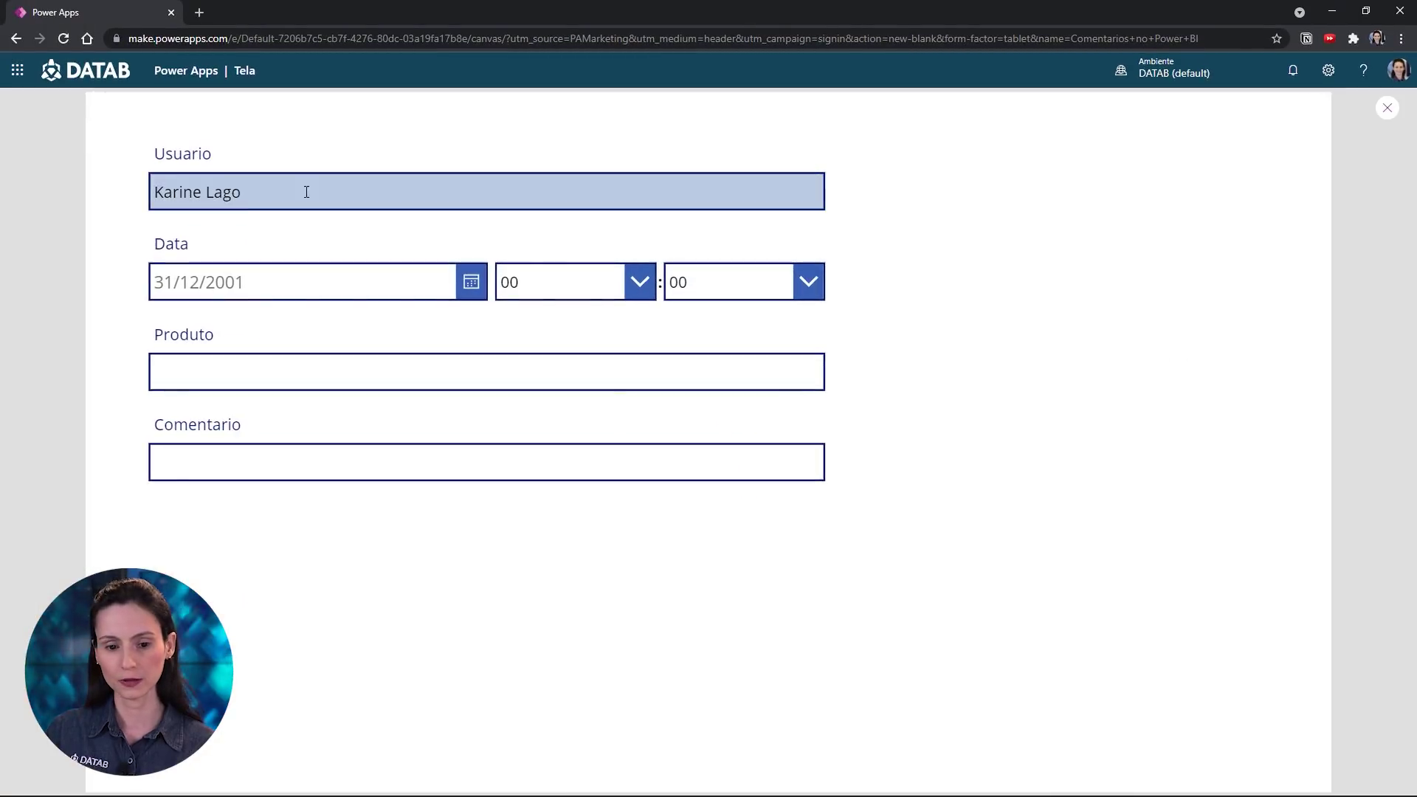
click(270, 180)
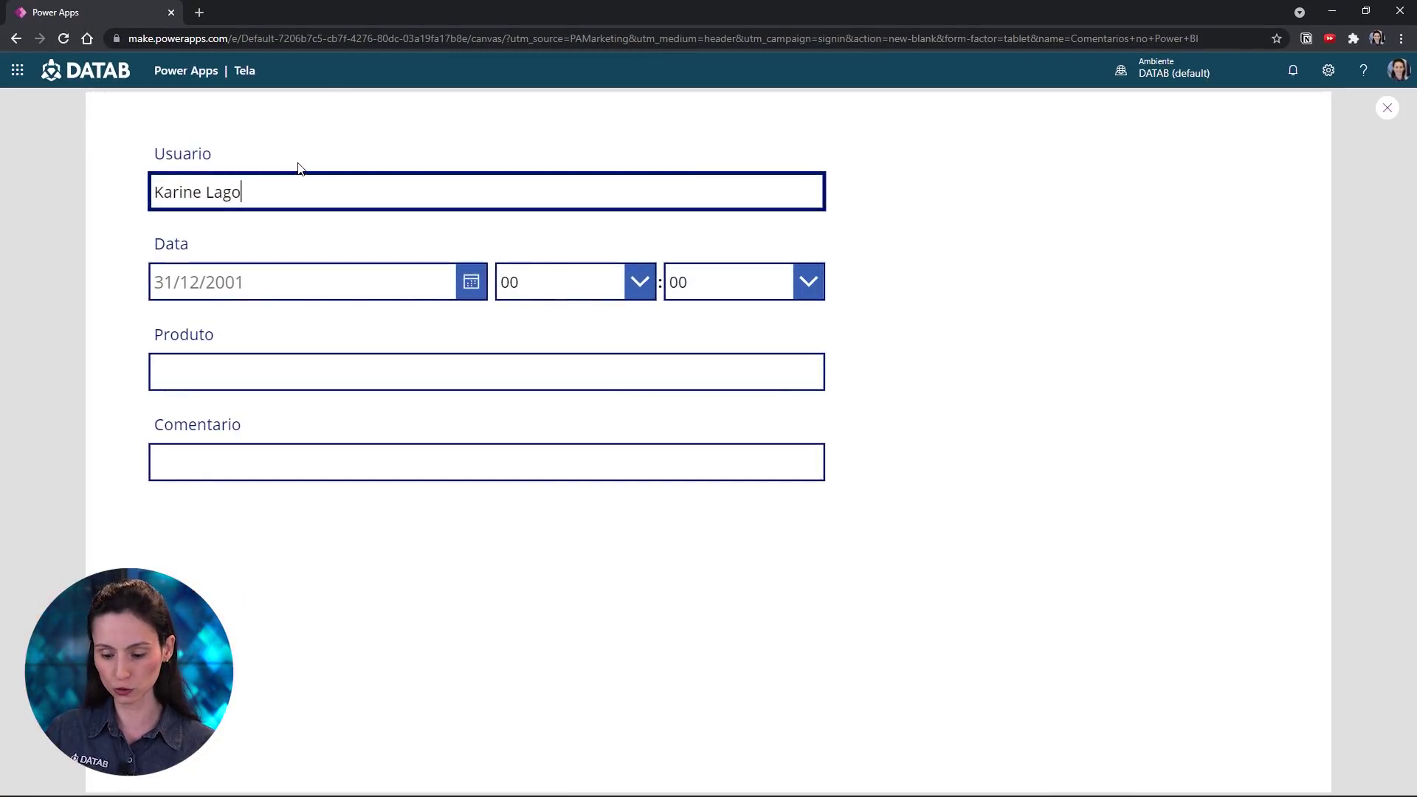
key(BackSpace)
key(BackSpace)
key(BackSpace)
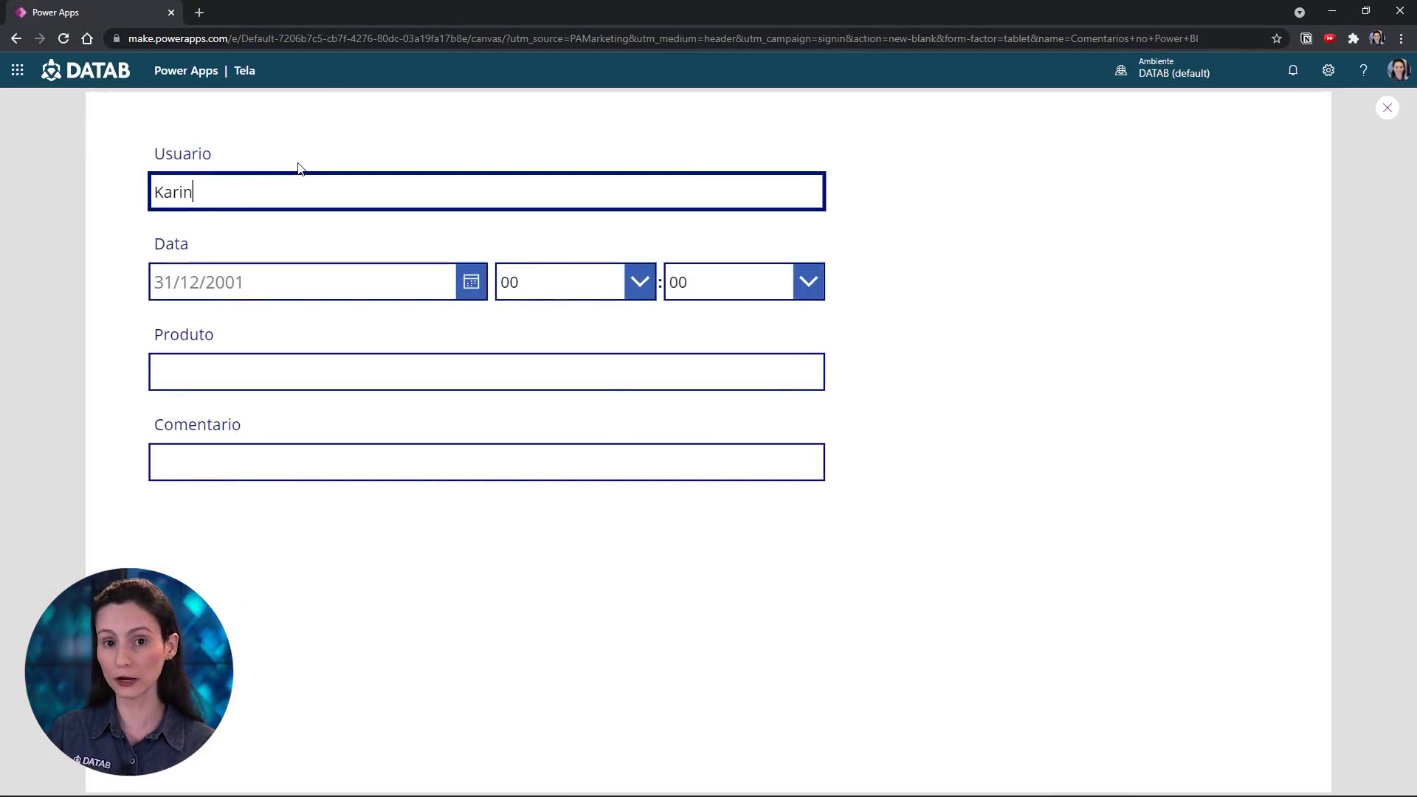
text(e Lago)
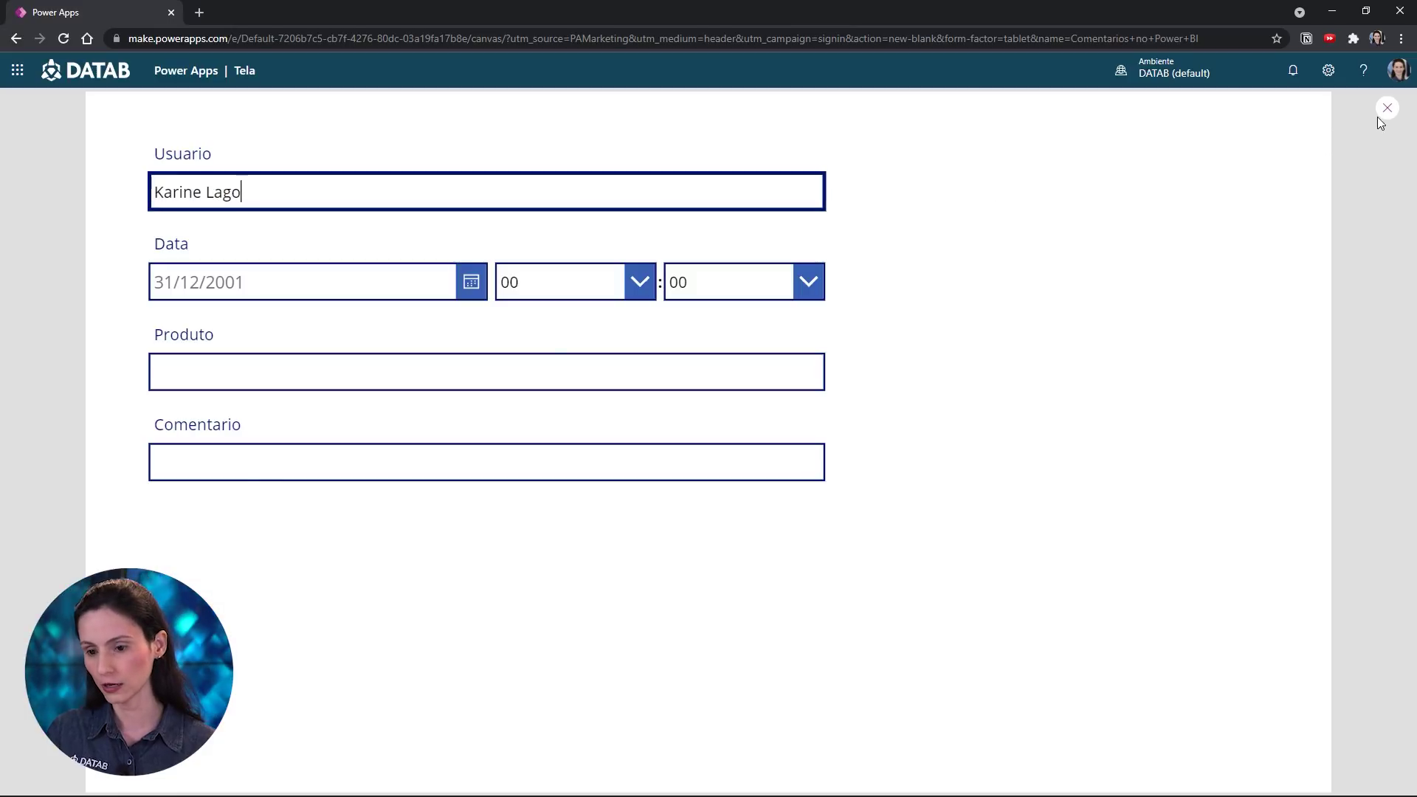
click(1386, 109)
click(816, 499)
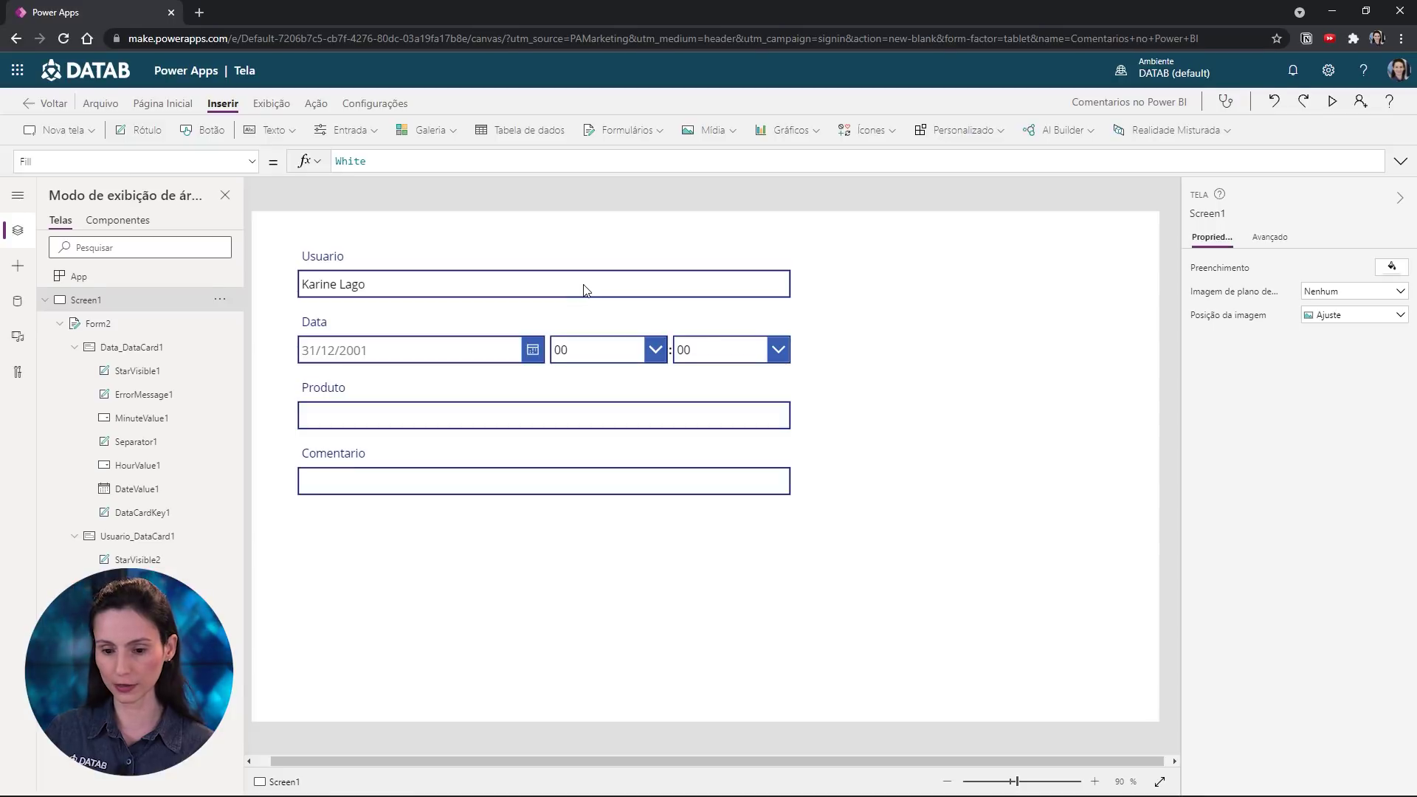
Clear the DisplayMode formula of the Usuario text input and set its display mode to Exibição
click(549, 291)
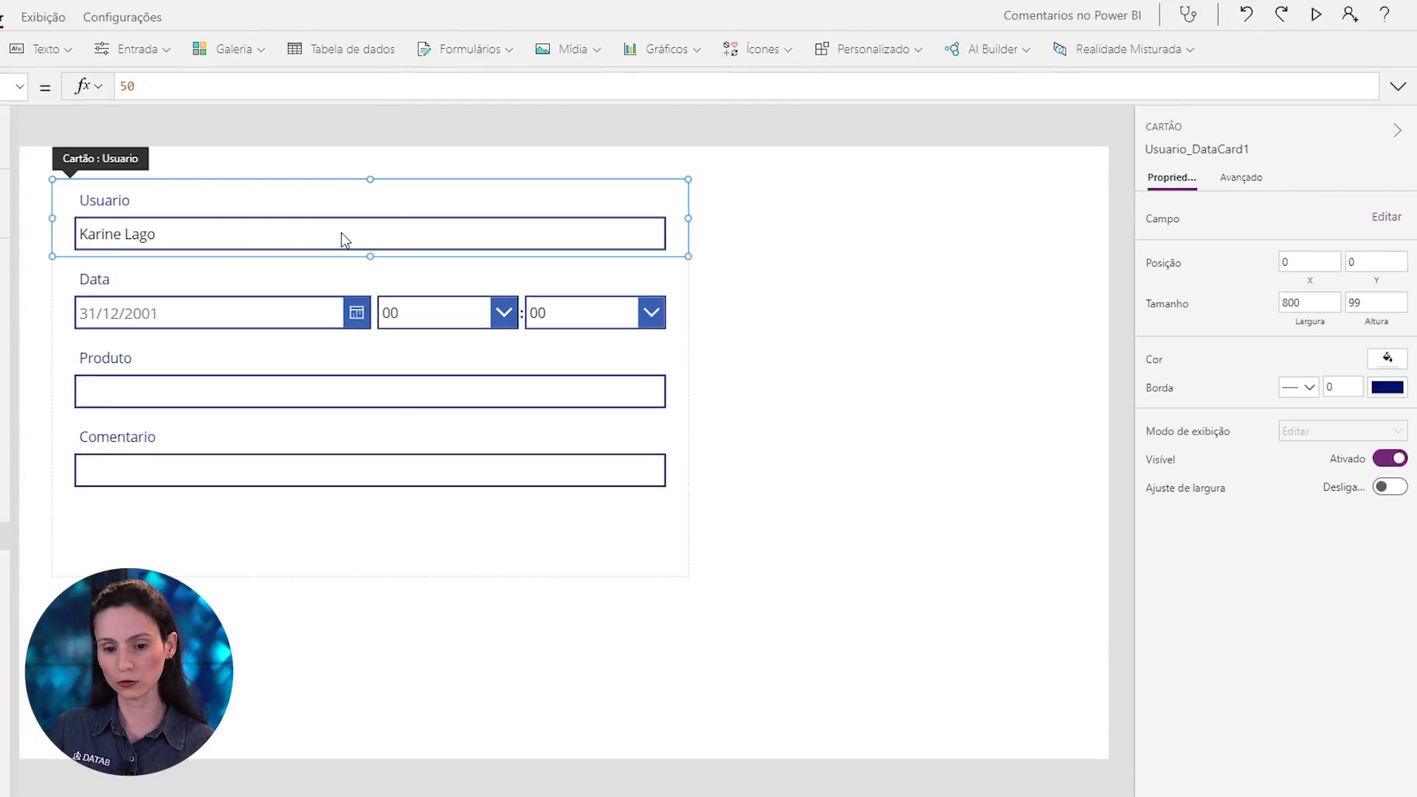
click(341, 232)
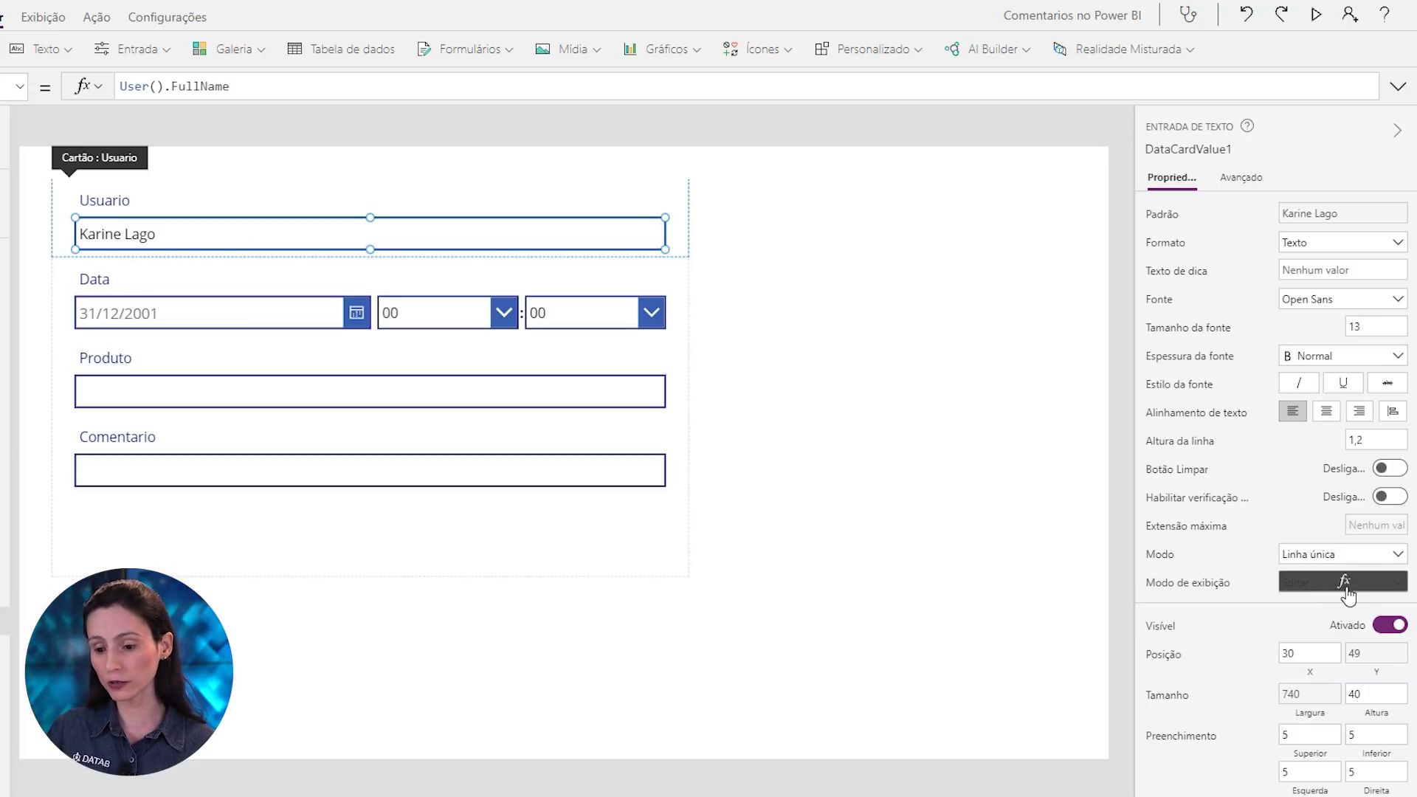
click(1345, 581)
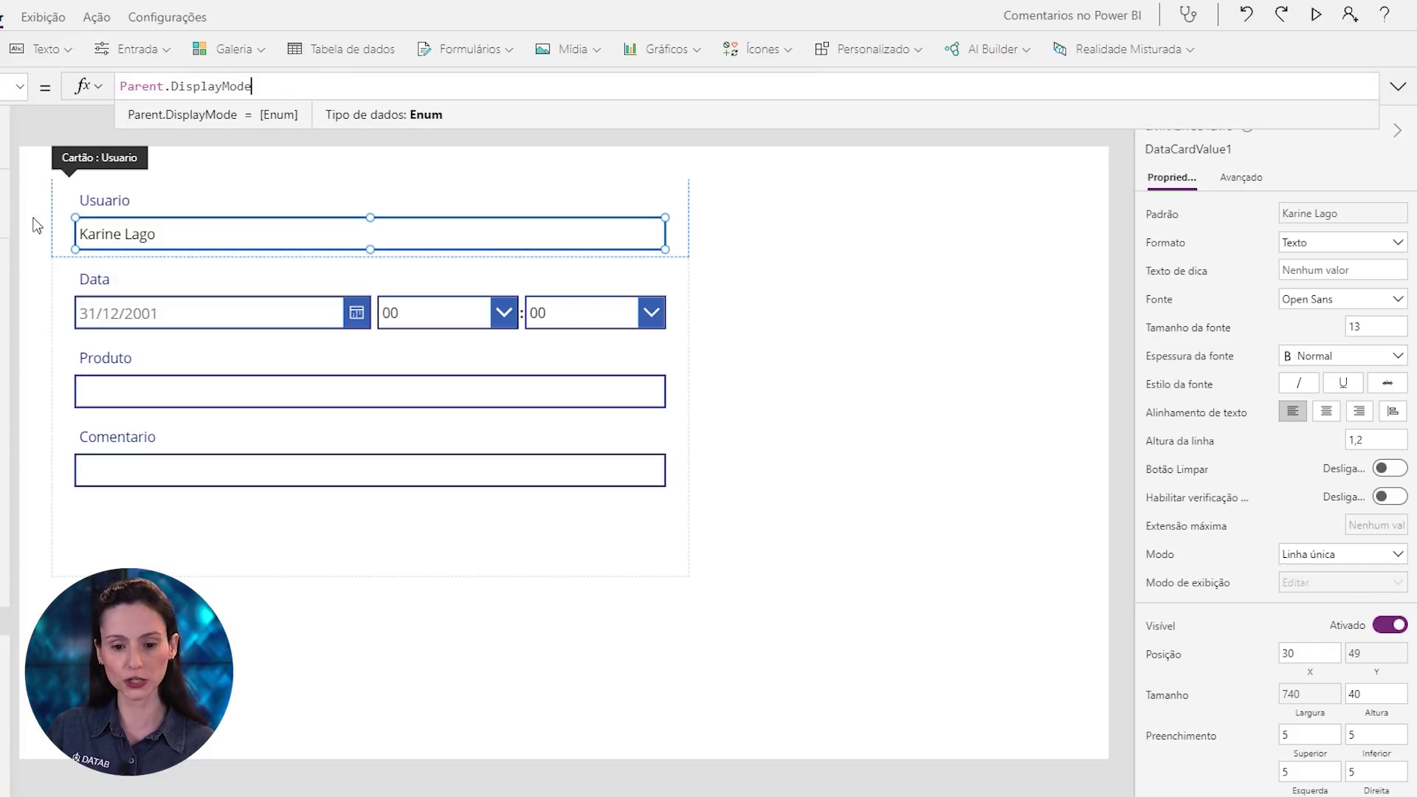
click(263, 96)
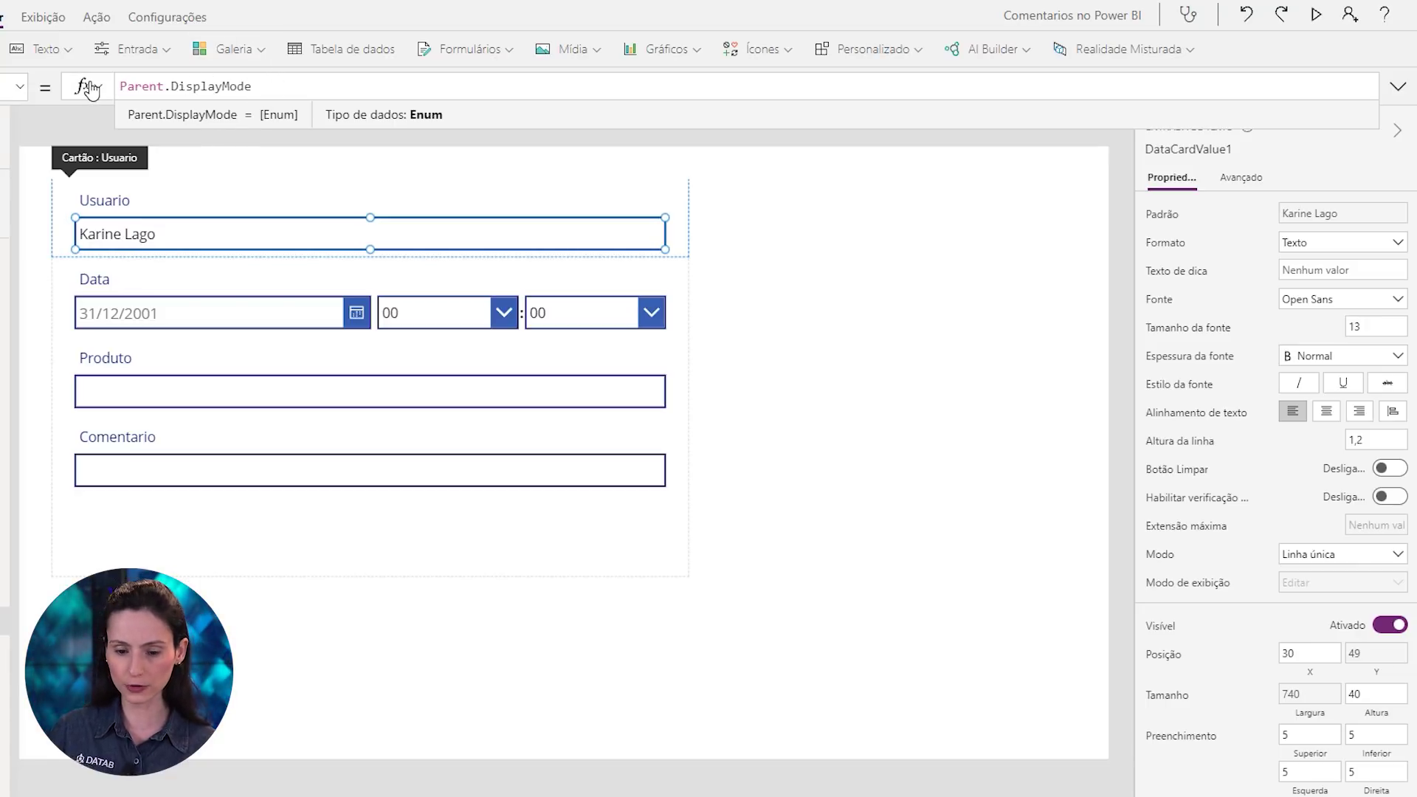
key(BackSpace)
key(BackSpace)
key(BackSpace)
key(BackSpace)
key(BackSpace)
key(BackSpace)
key(BackSpace)
key(BackSpace)
key(BackSpace)
key(BackSpace)
key(BackSpace)
key(BackSpace)
key(BackSpace)
key(BackSpace)
key(BackSpace)
key(BackSpace)
key(BackSpace)
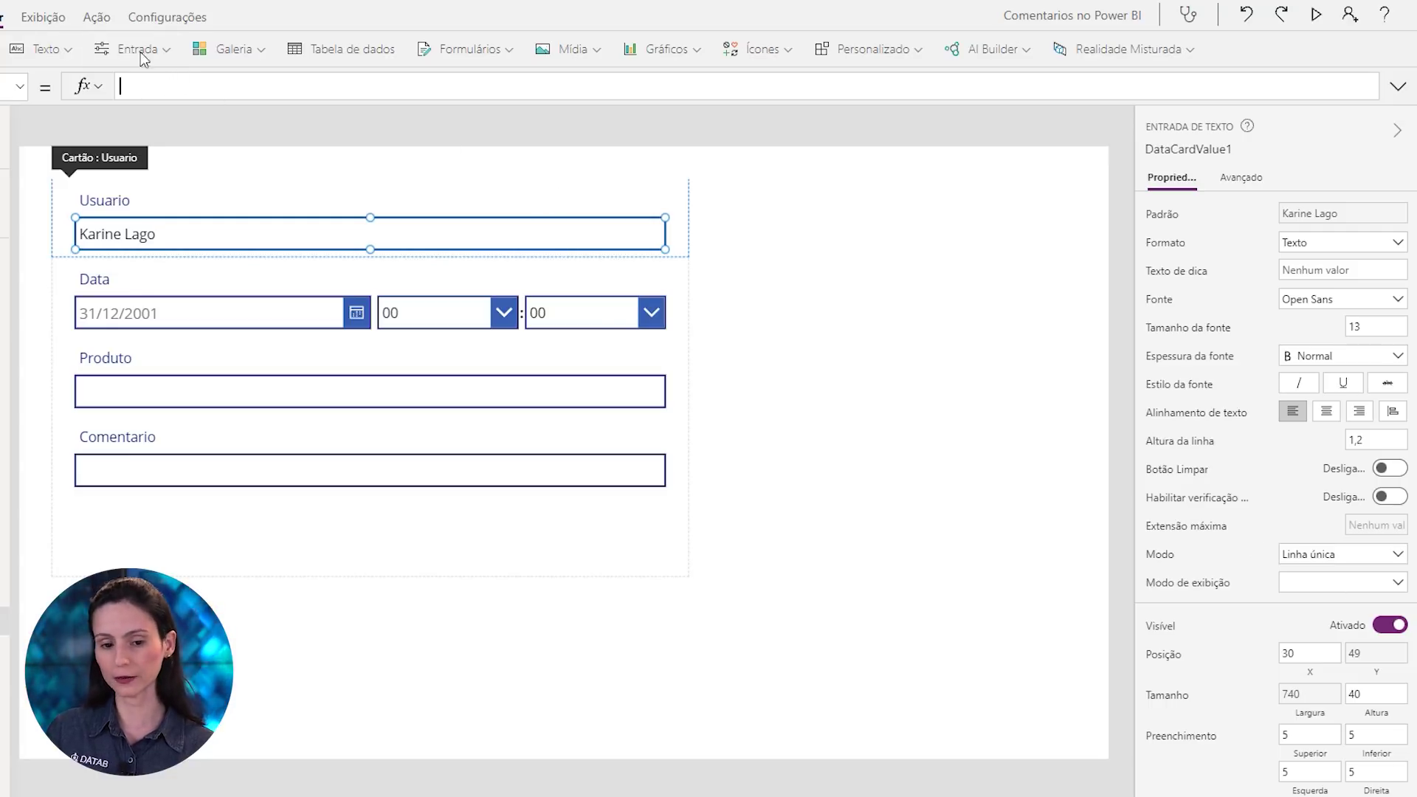
click(1369, 591)
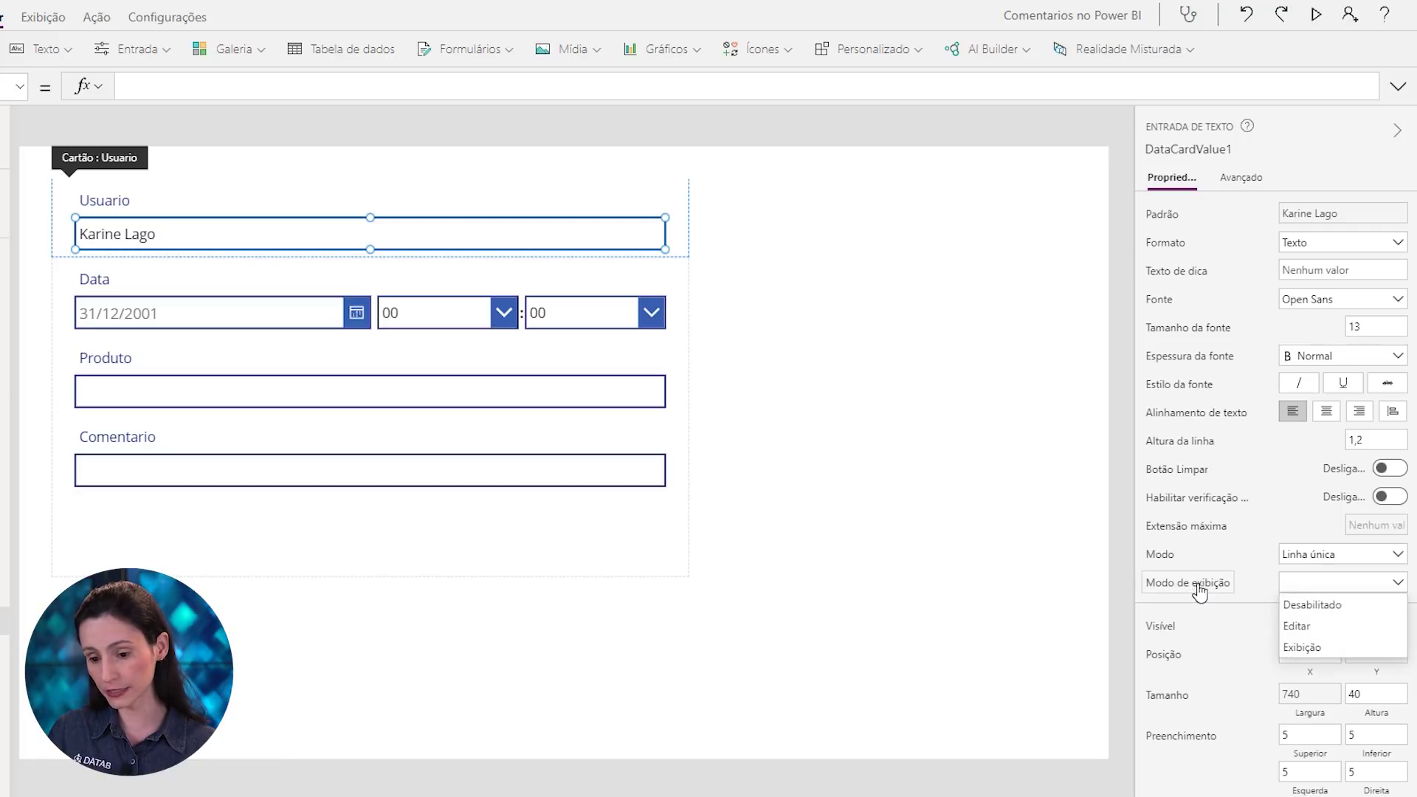
click(1306, 648)
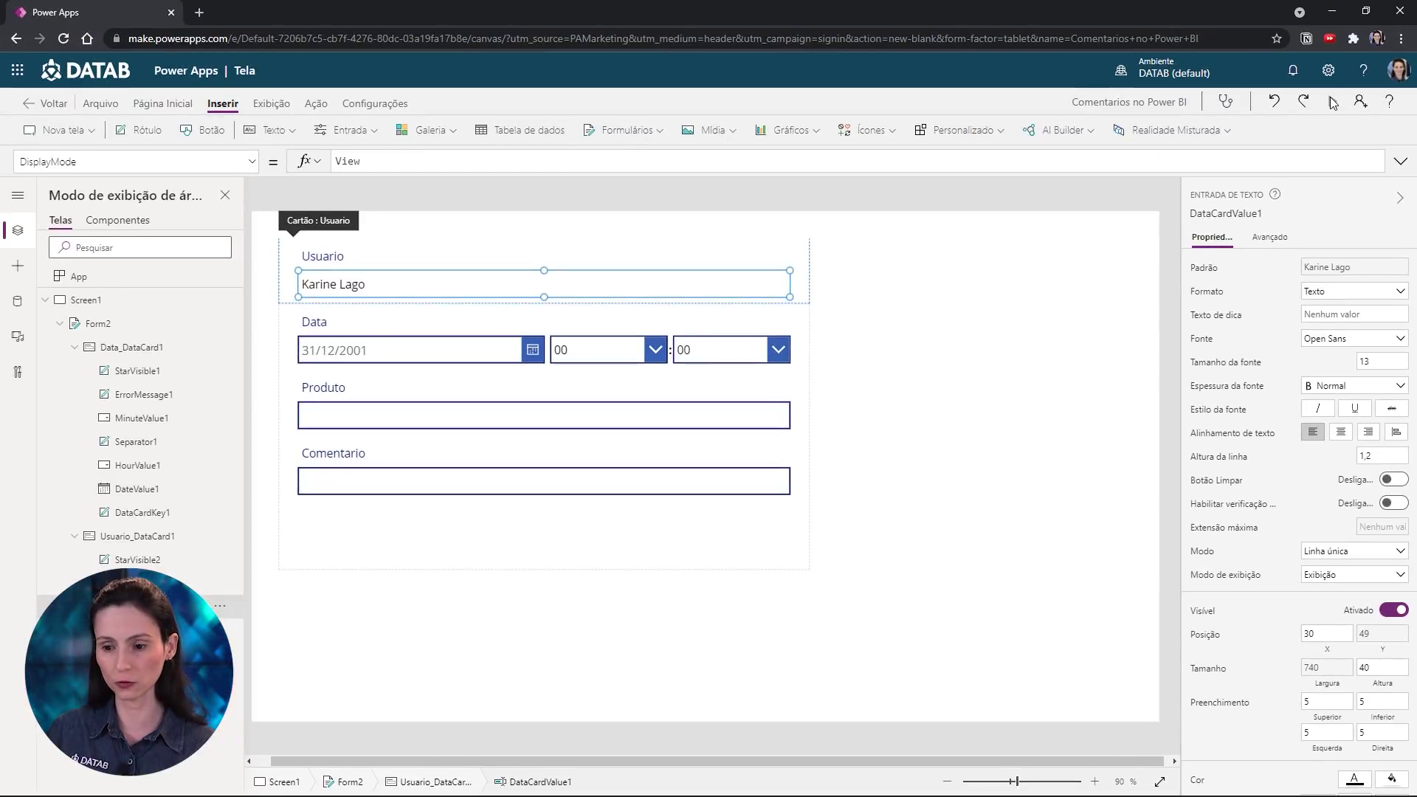
Preview the app and test whether the Usuario field still accepts editing
click(1333, 102)
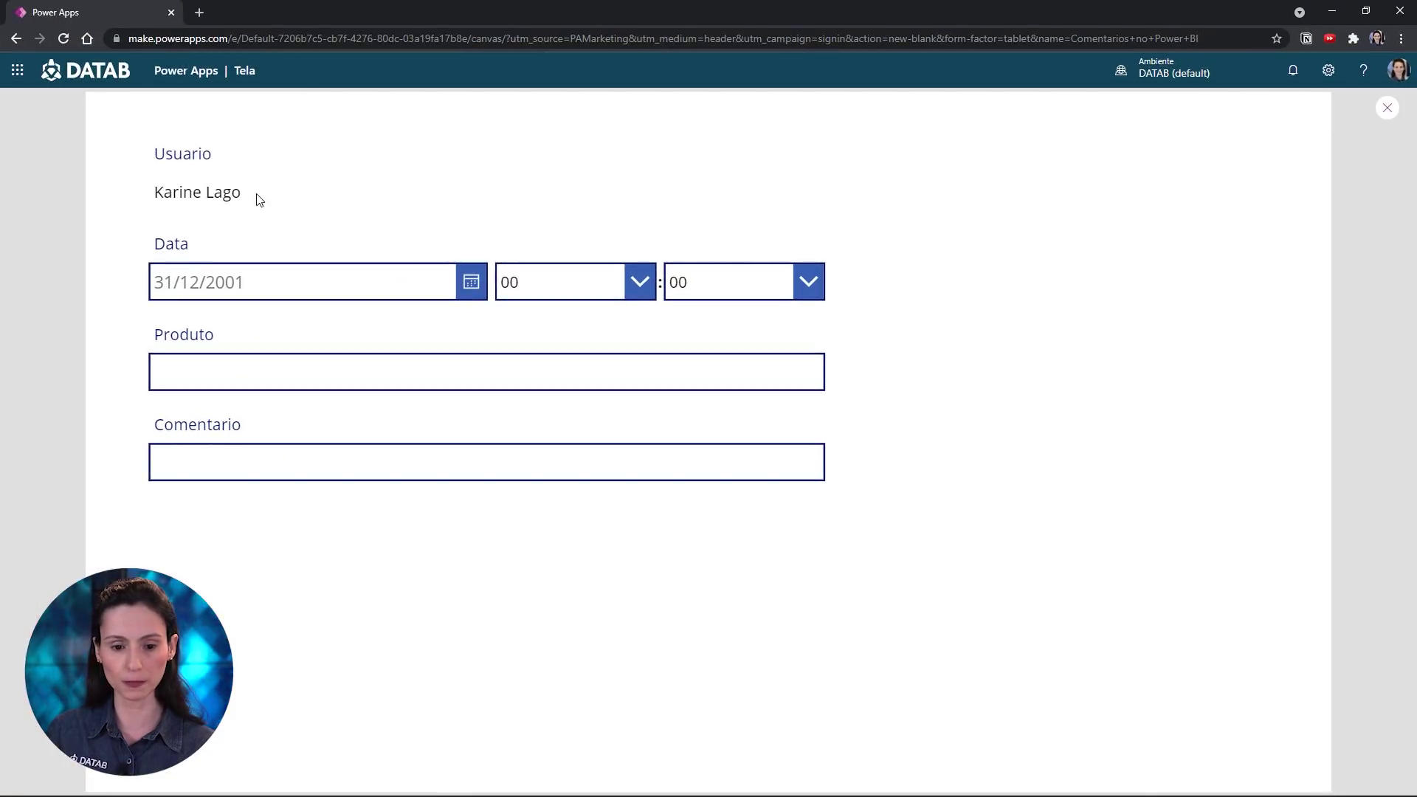
mouse_move(256, 198)
mouse_down()
mouse_move(159, 200)
mouse_move(272, 196)
mouse_move(192, 214)
mouse_move(263, 195)
mouse_up()
click(247, 218)
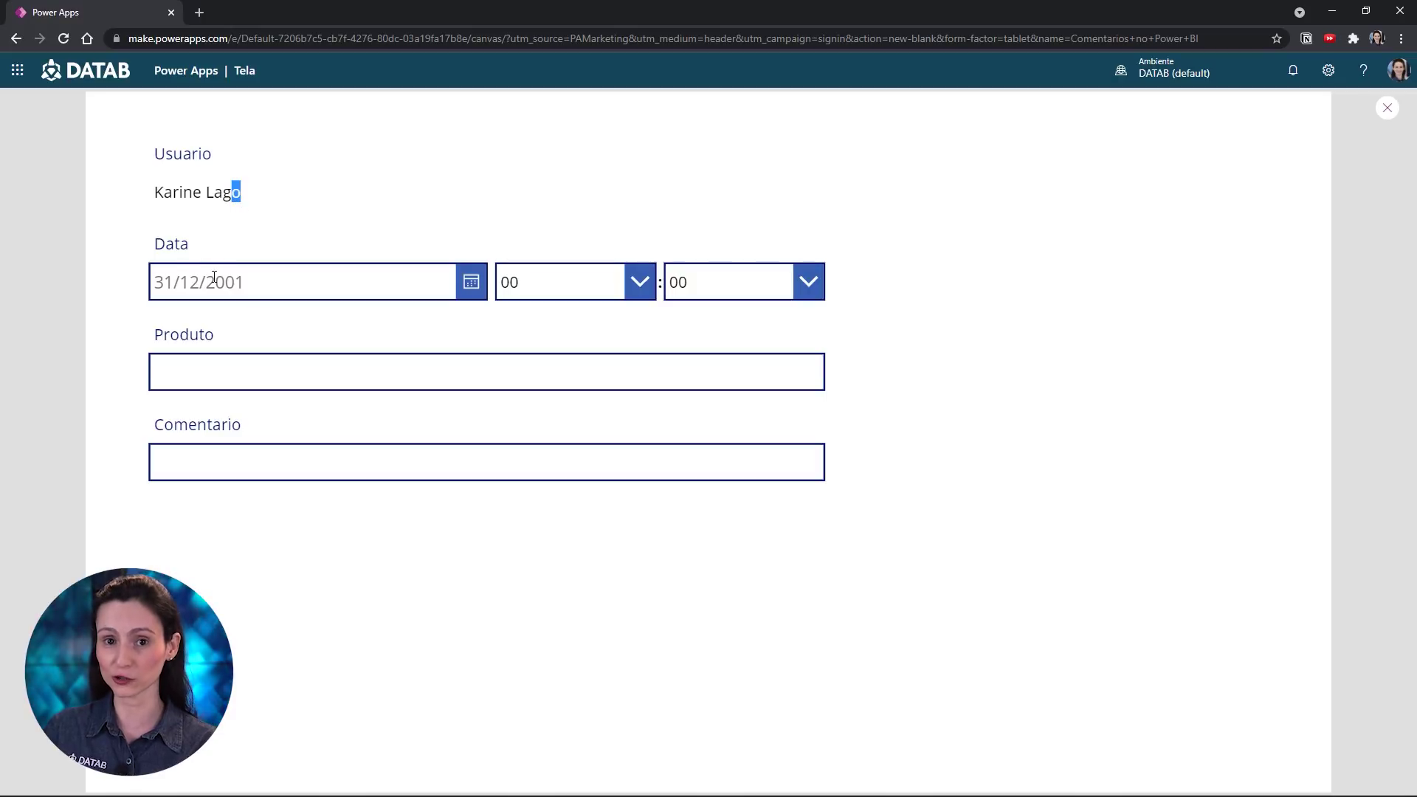
click(235, 192)
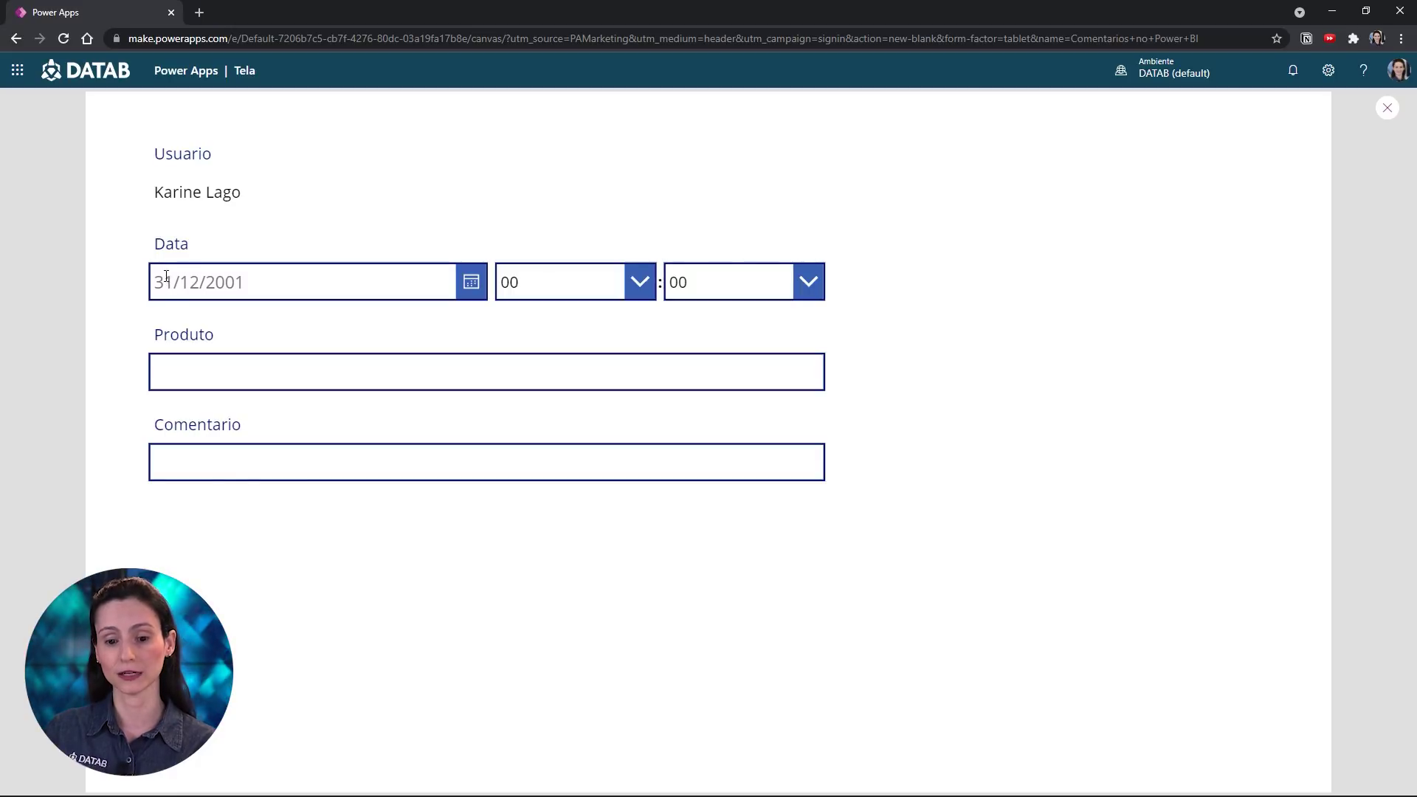
Try the date, hour and minute pickers of the Data field in the preview and return to editing
click(231, 276)
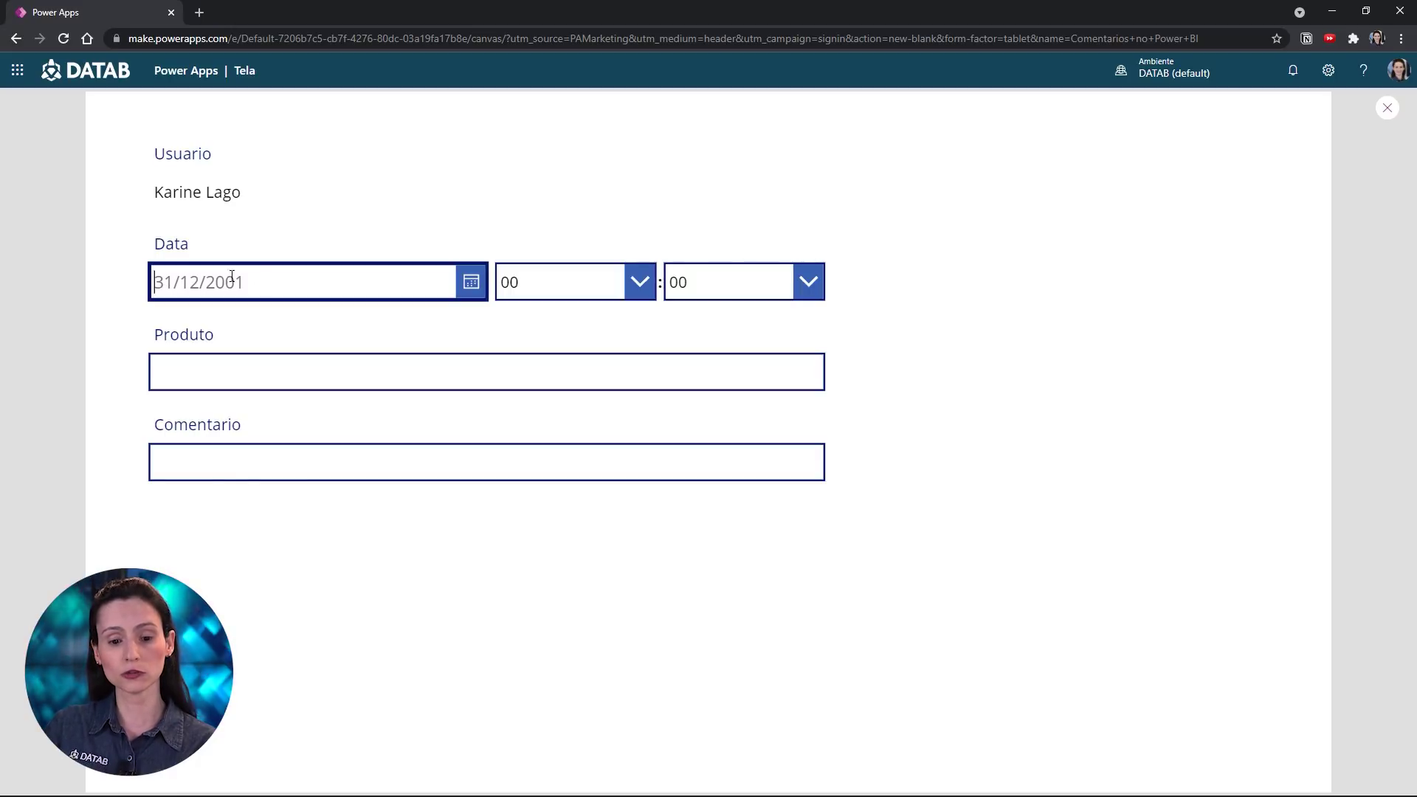
click(472, 281)
click(568, 283)
click(568, 283)
click(728, 288)
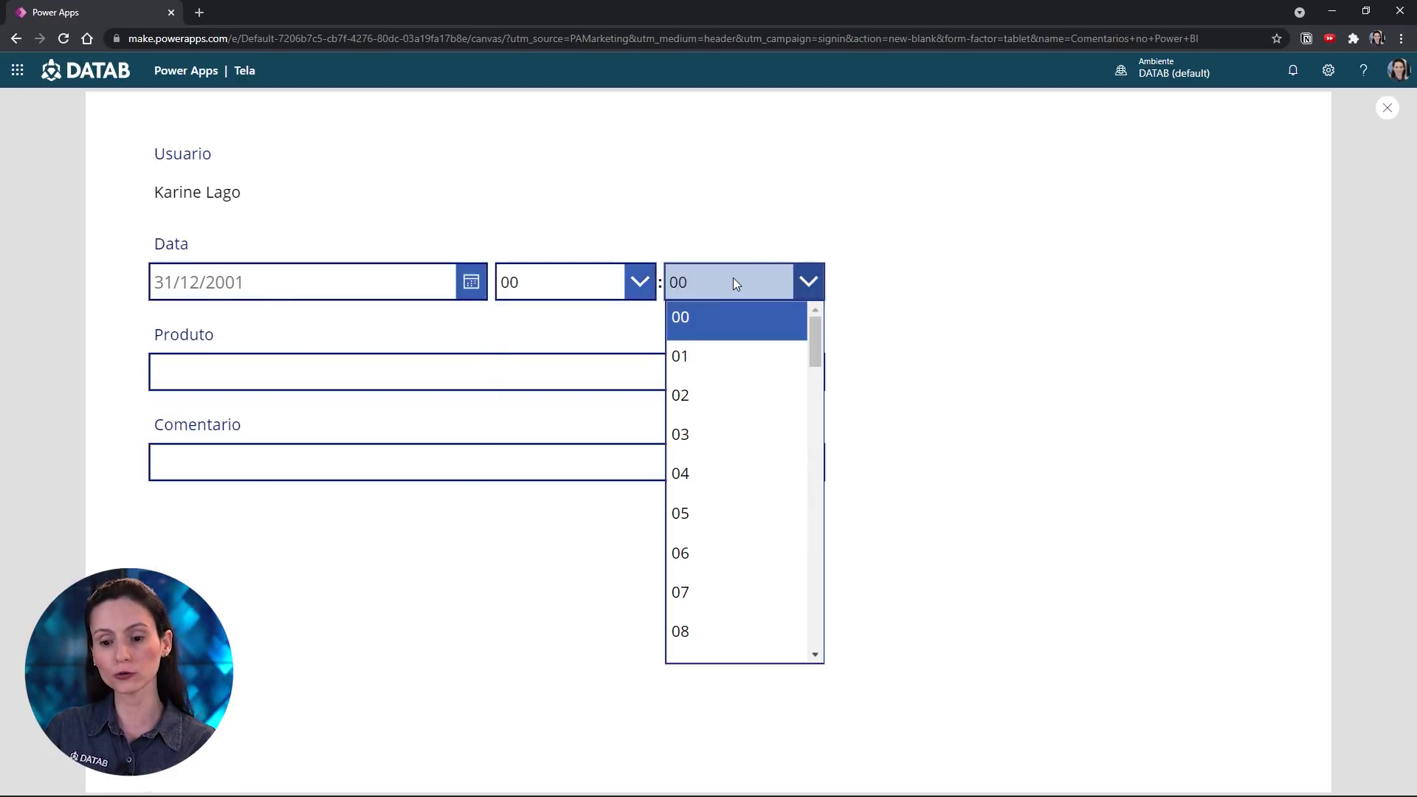
click(678, 236)
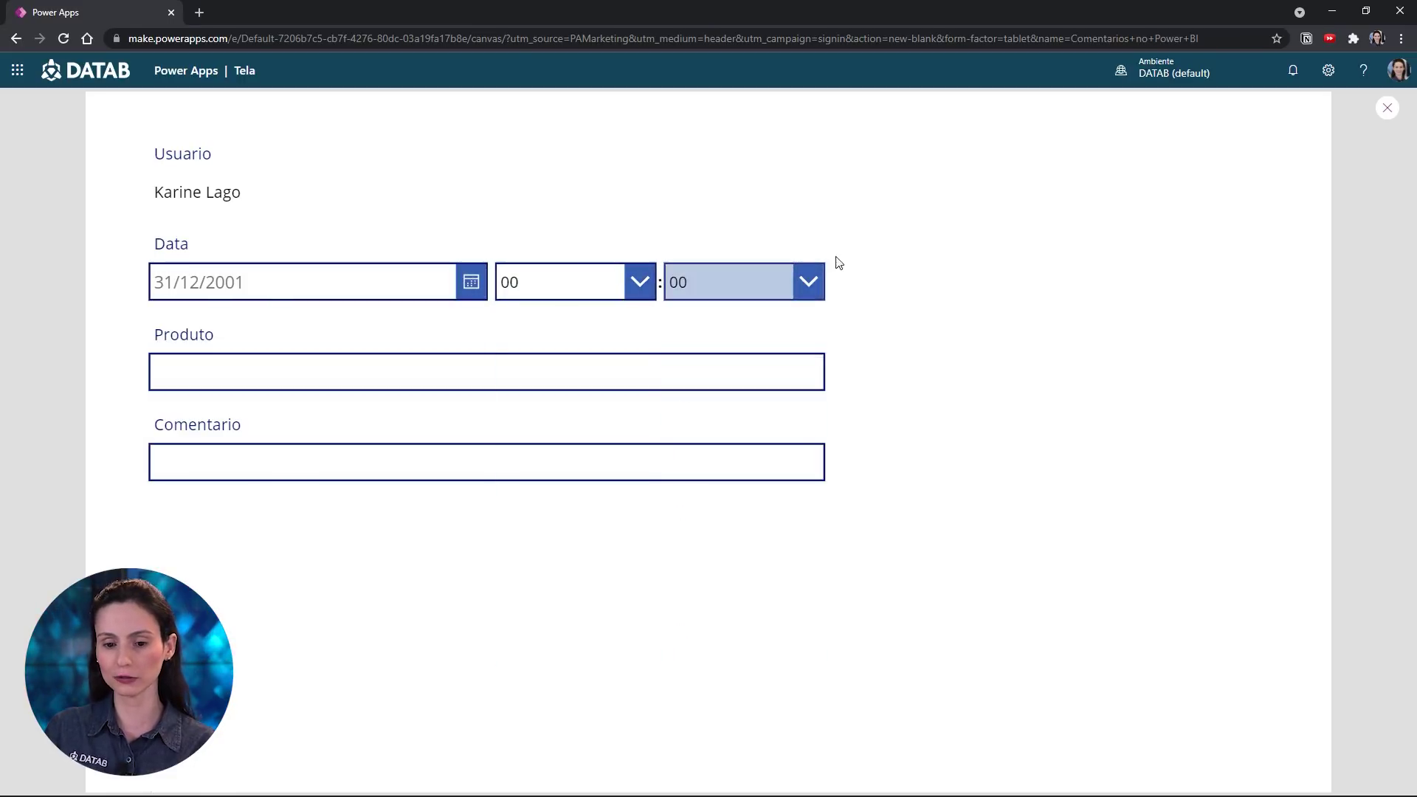
click(1387, 108)
click(821, 486)
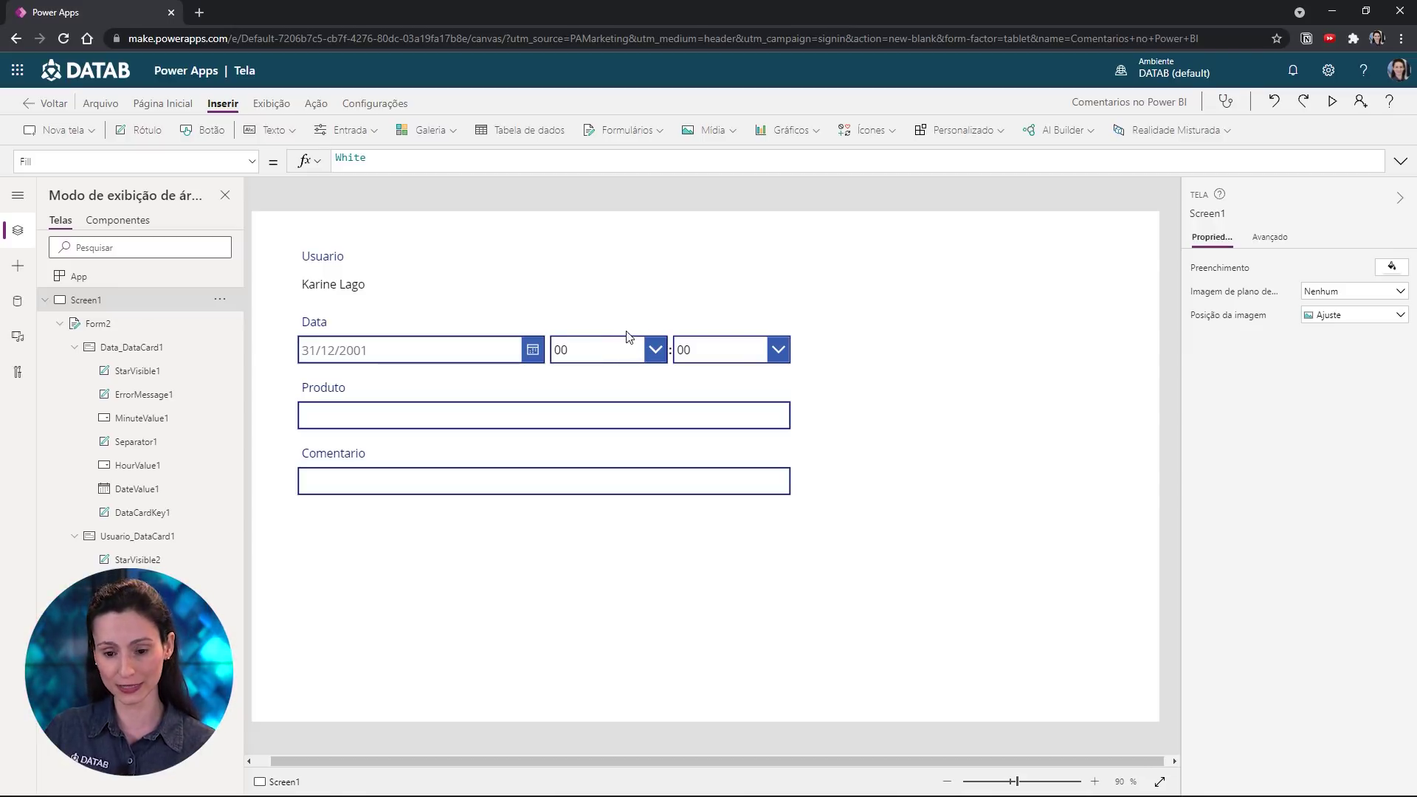
Set the Visible property of the Data card's hour dropdown, colon separator and minute dropdown together to false
click(649, 351)
click(651, 351)
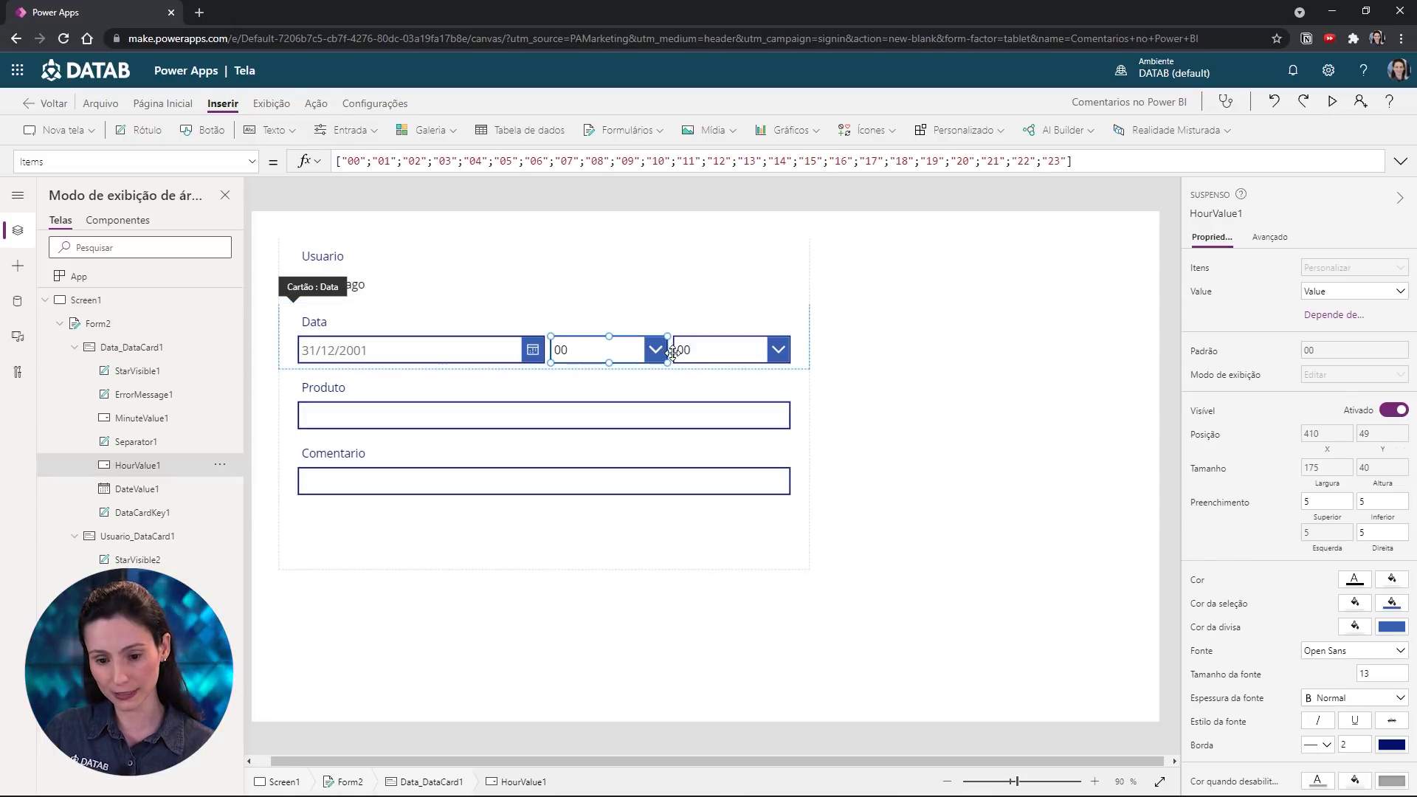
click(670, 355)
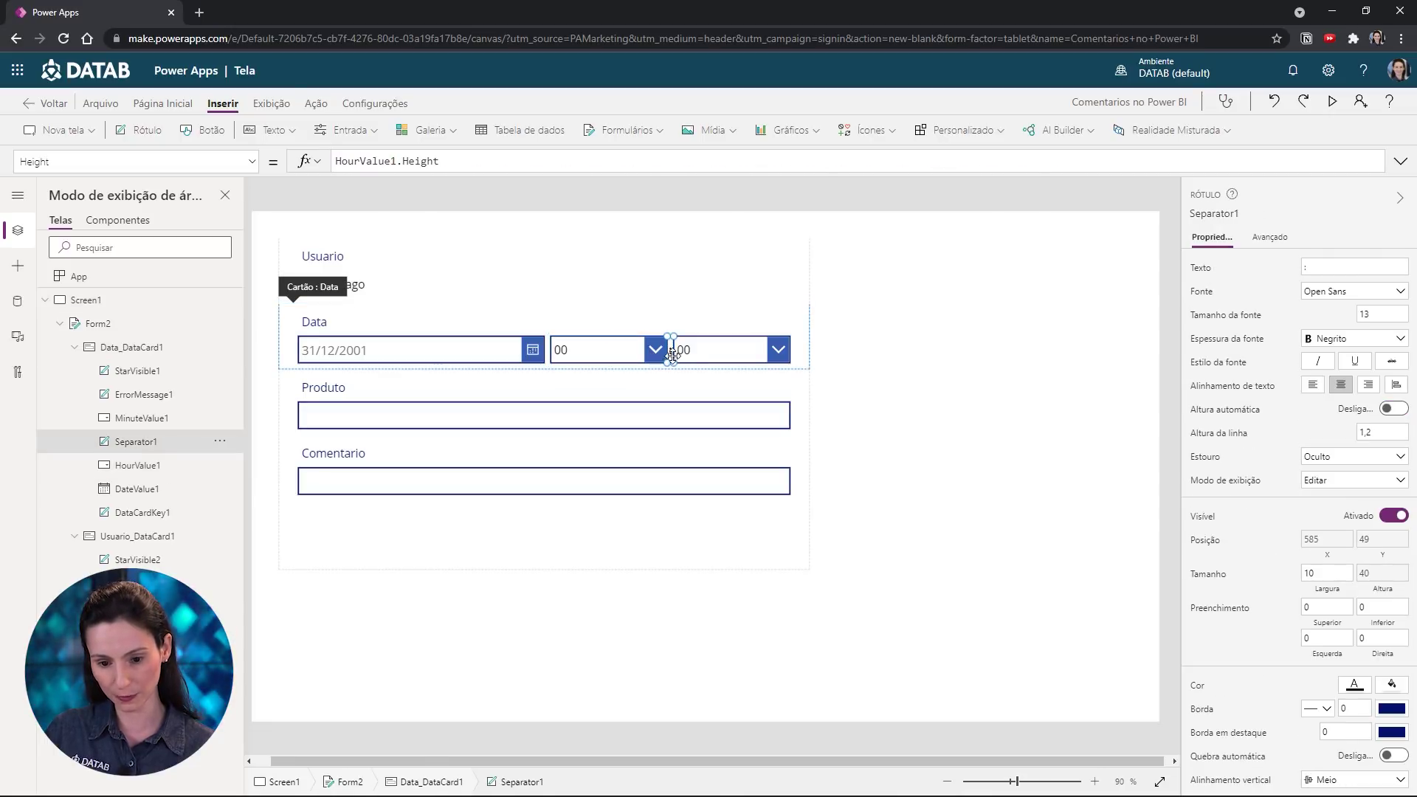
shift+click(643, 362)
shift+click(732, 349)
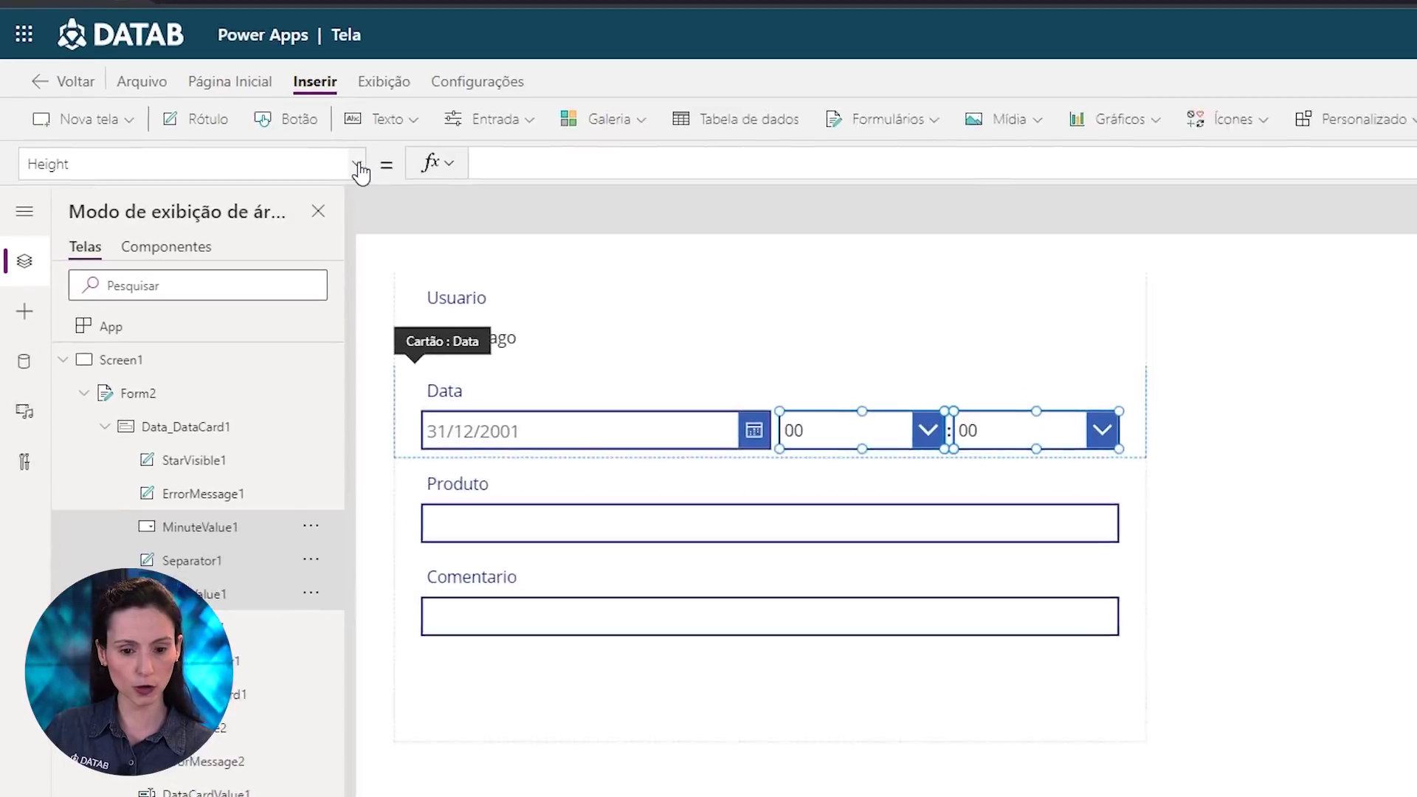
click(252, 161)
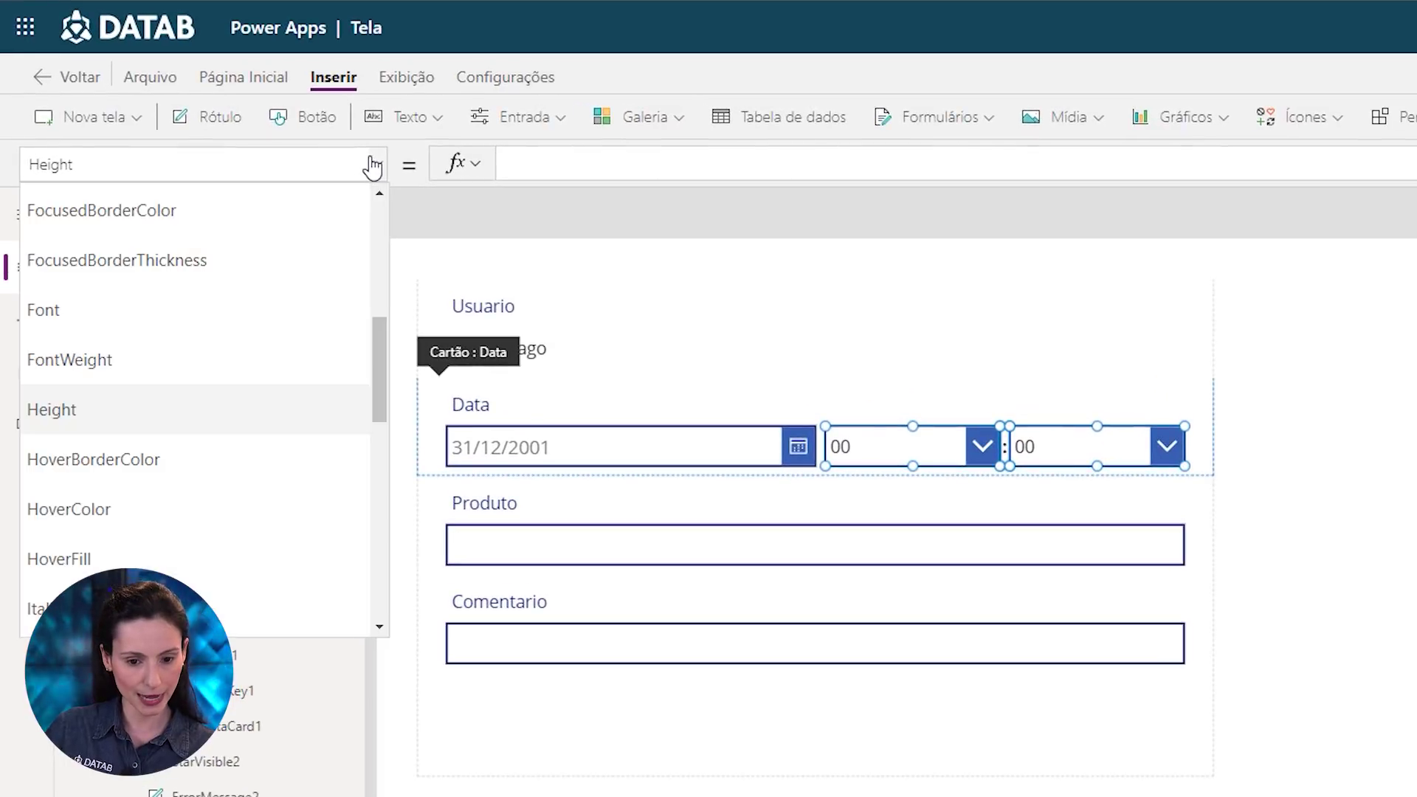
drag(379, 348, 374, 550)
click(245, 466)
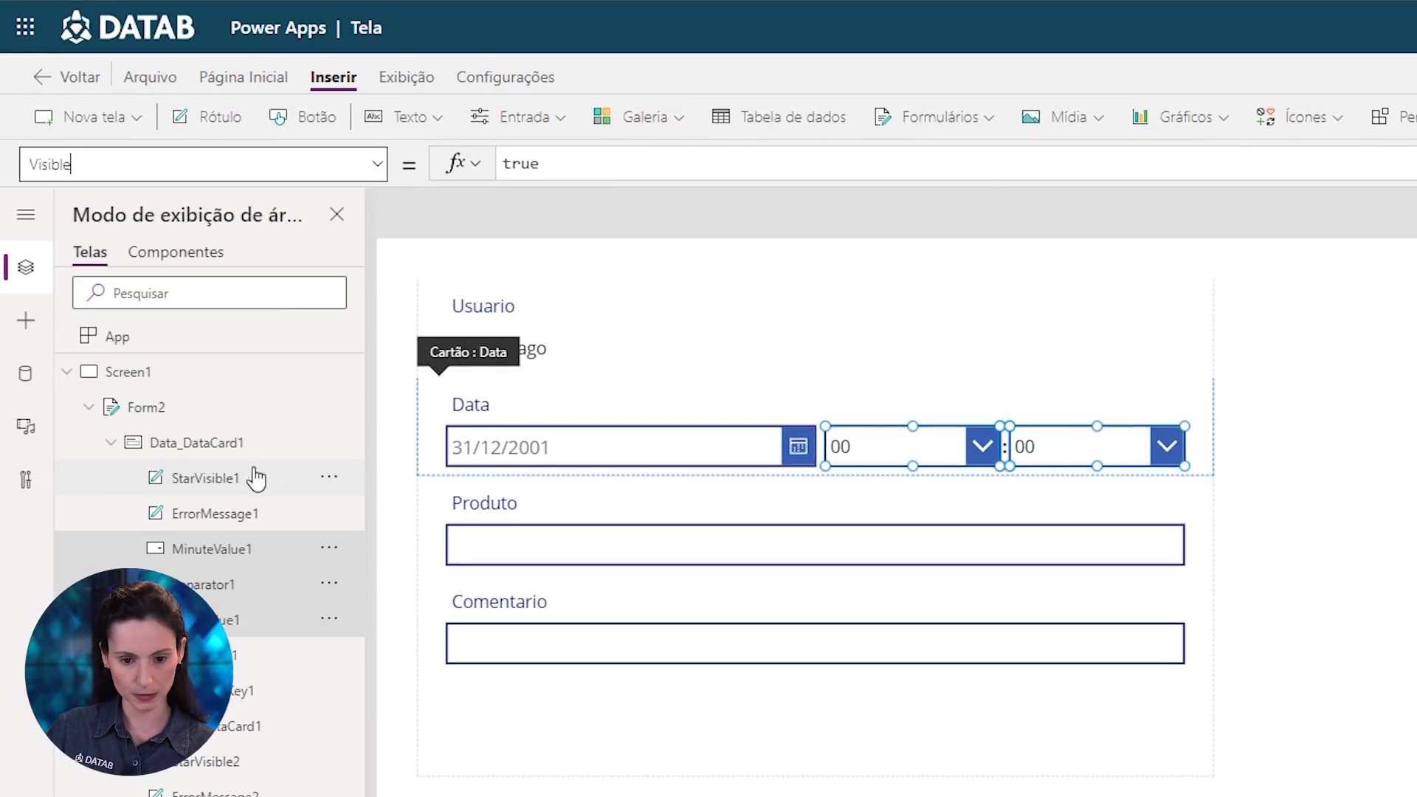
double_click(523, 164)
text(false)
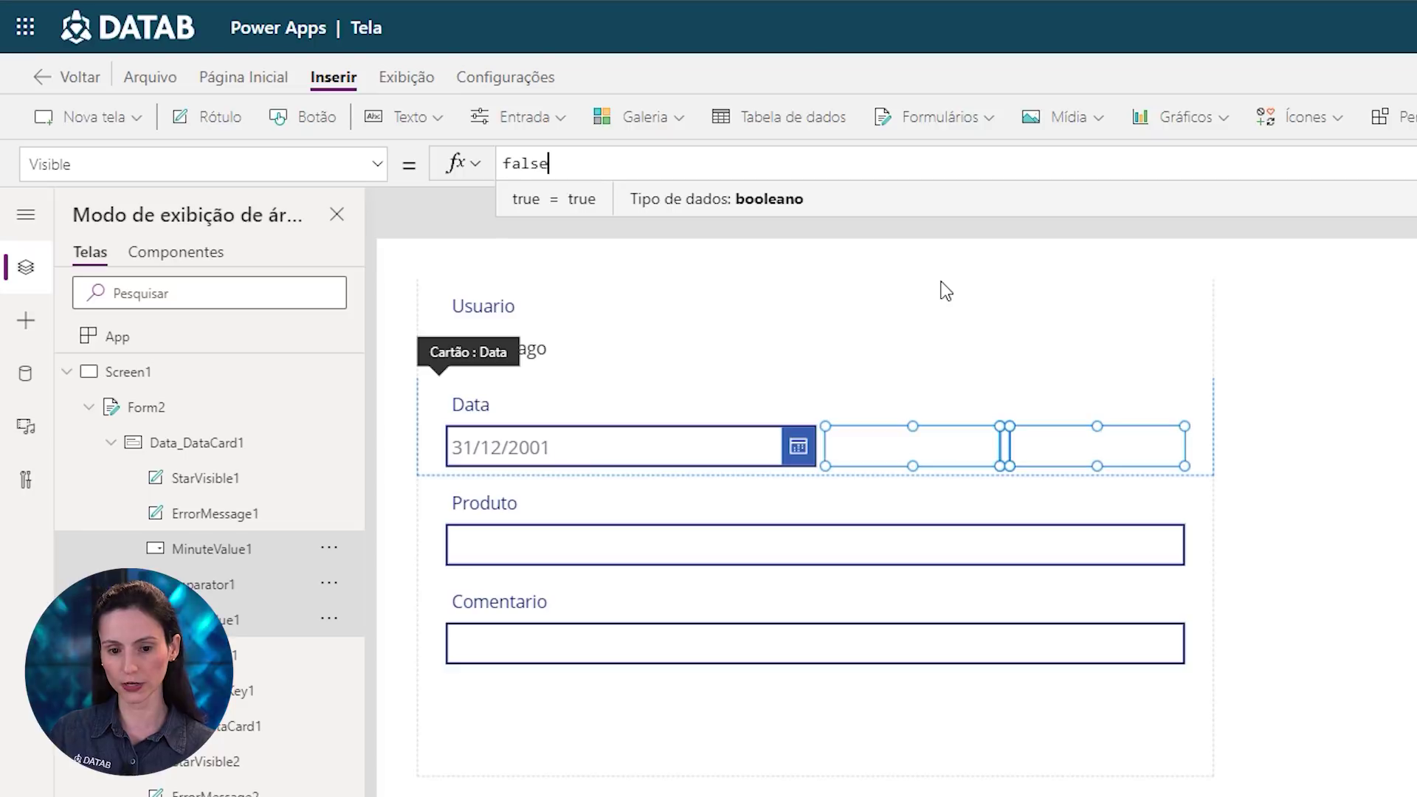
click(1382, 421)
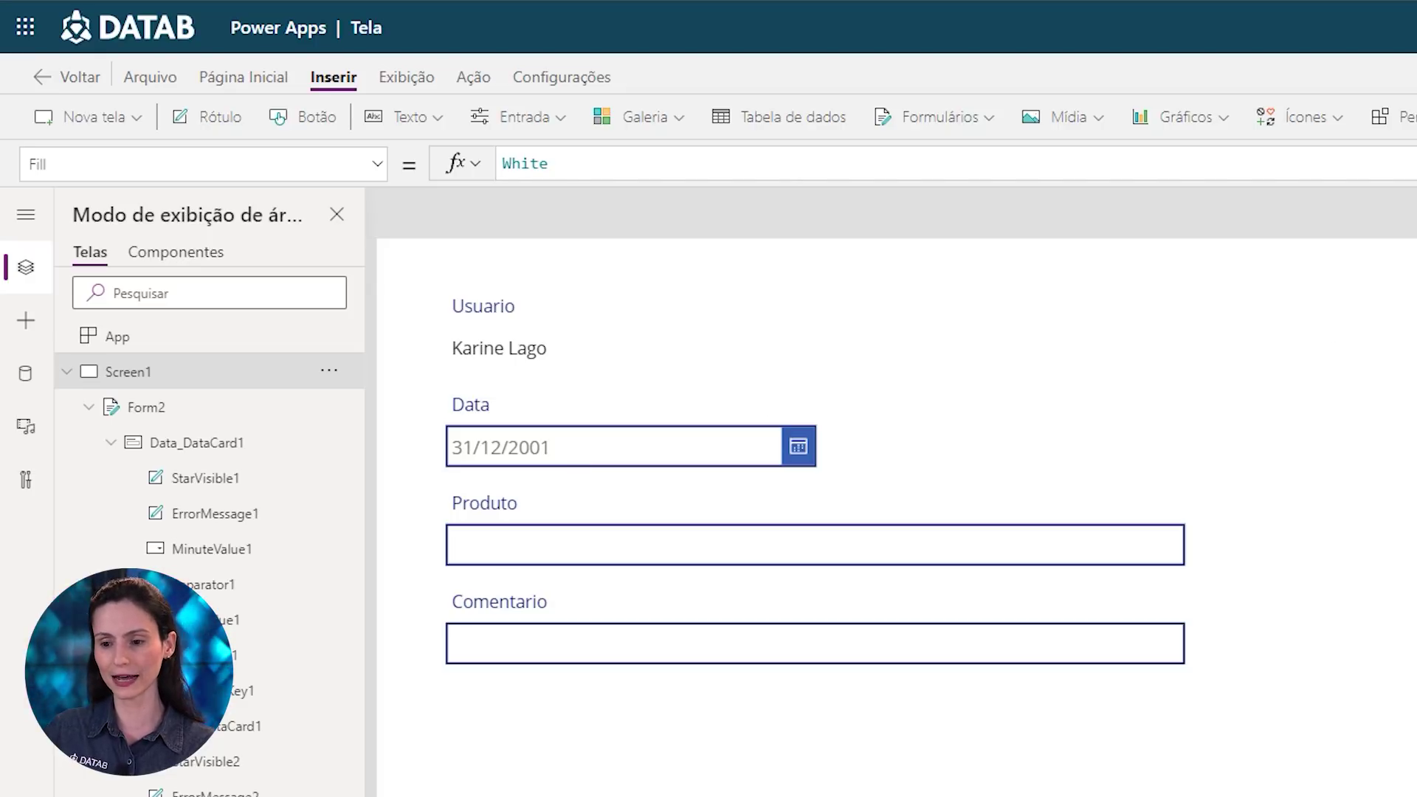
Preview the form to check the Data field without its time controls and return to editing
key(F5)
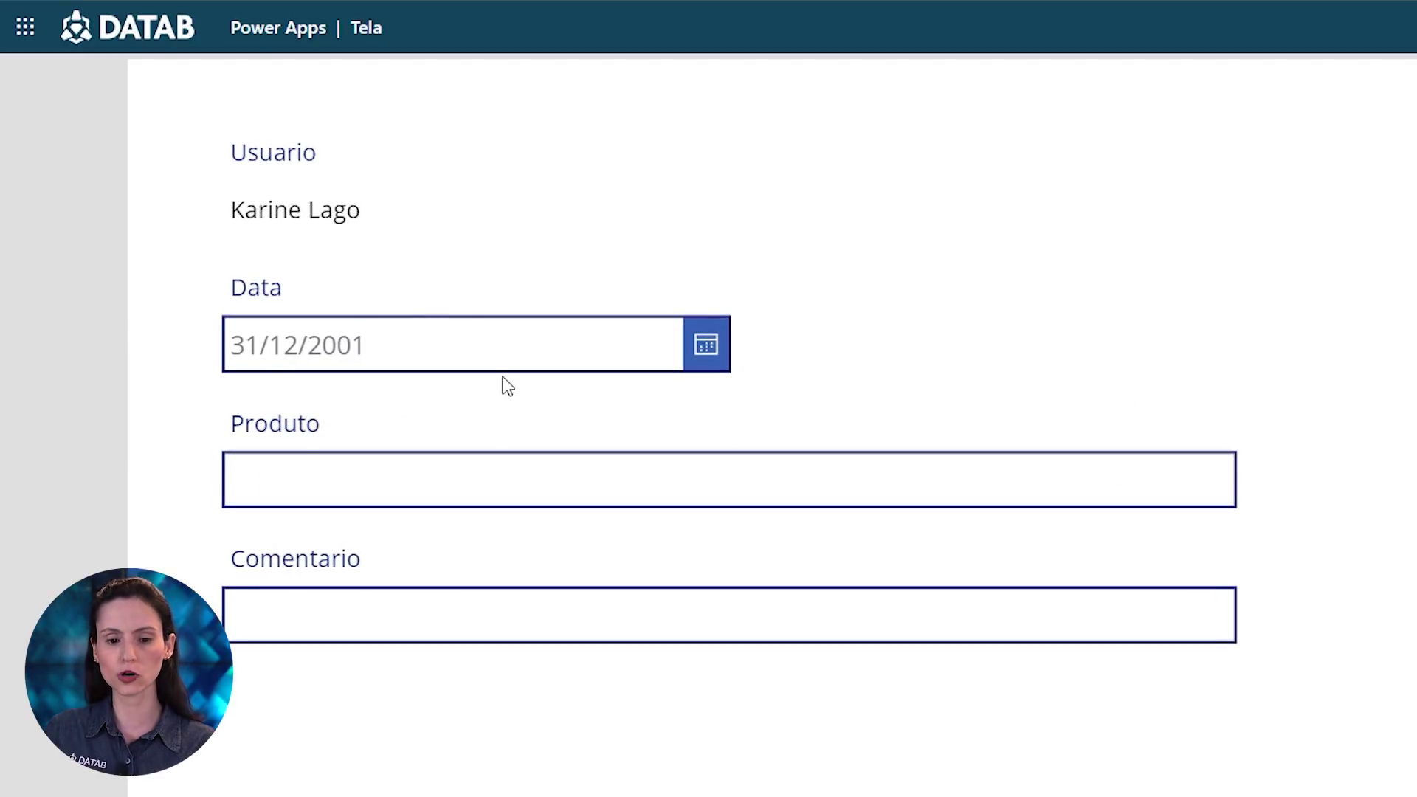
key(Escape)
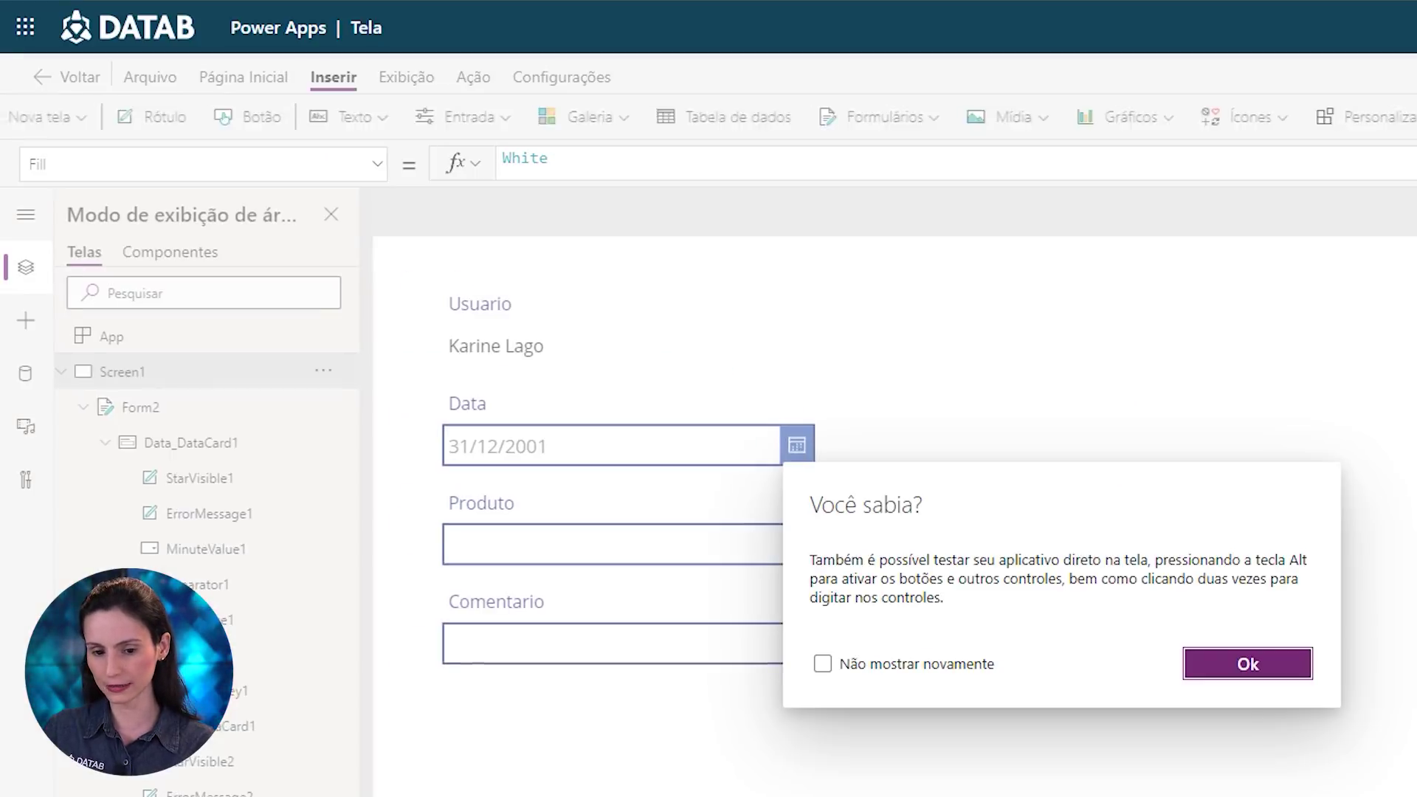
click(1206, 667)
Replace the DefaultDate formula of the Data card's date picker with Today()
click(547, 463)
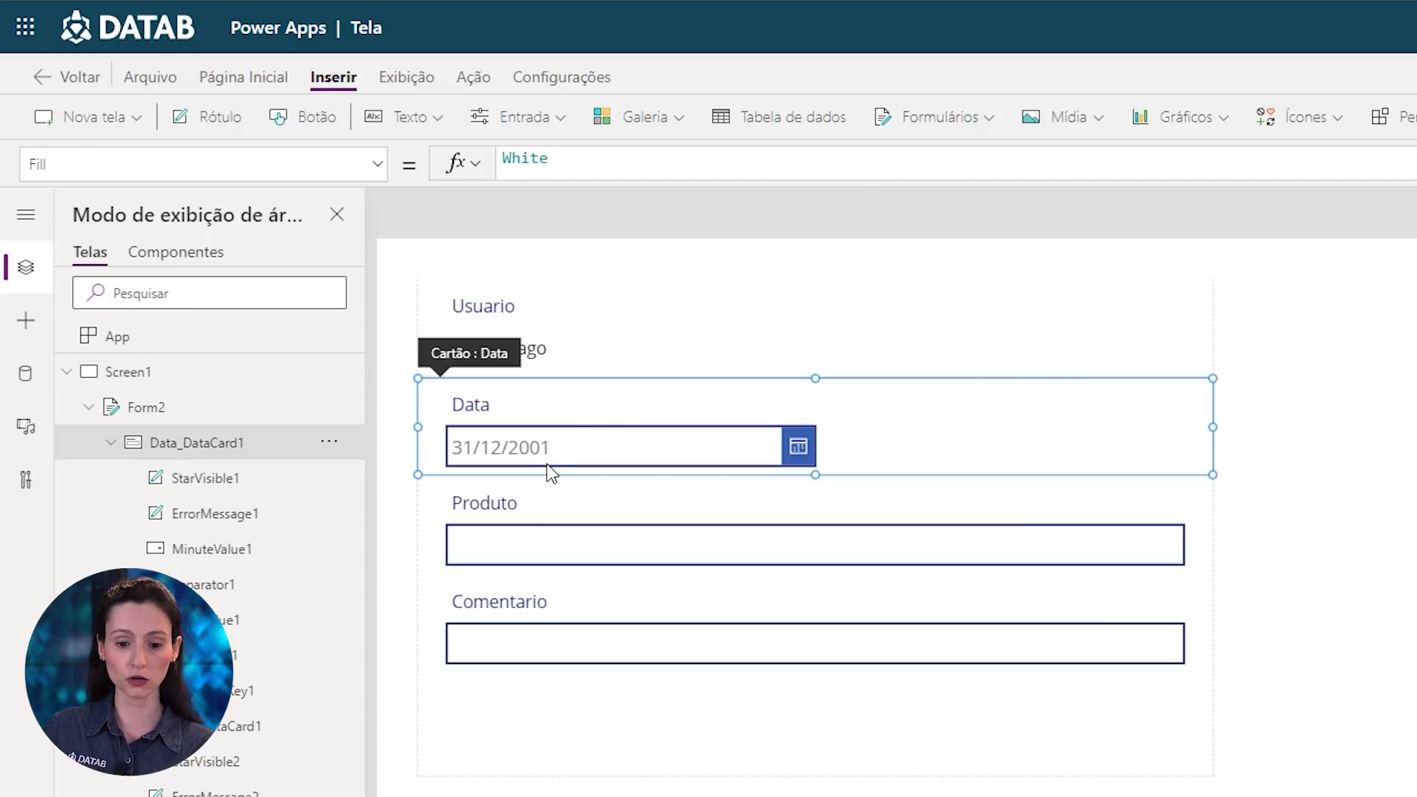
click(545, 445)
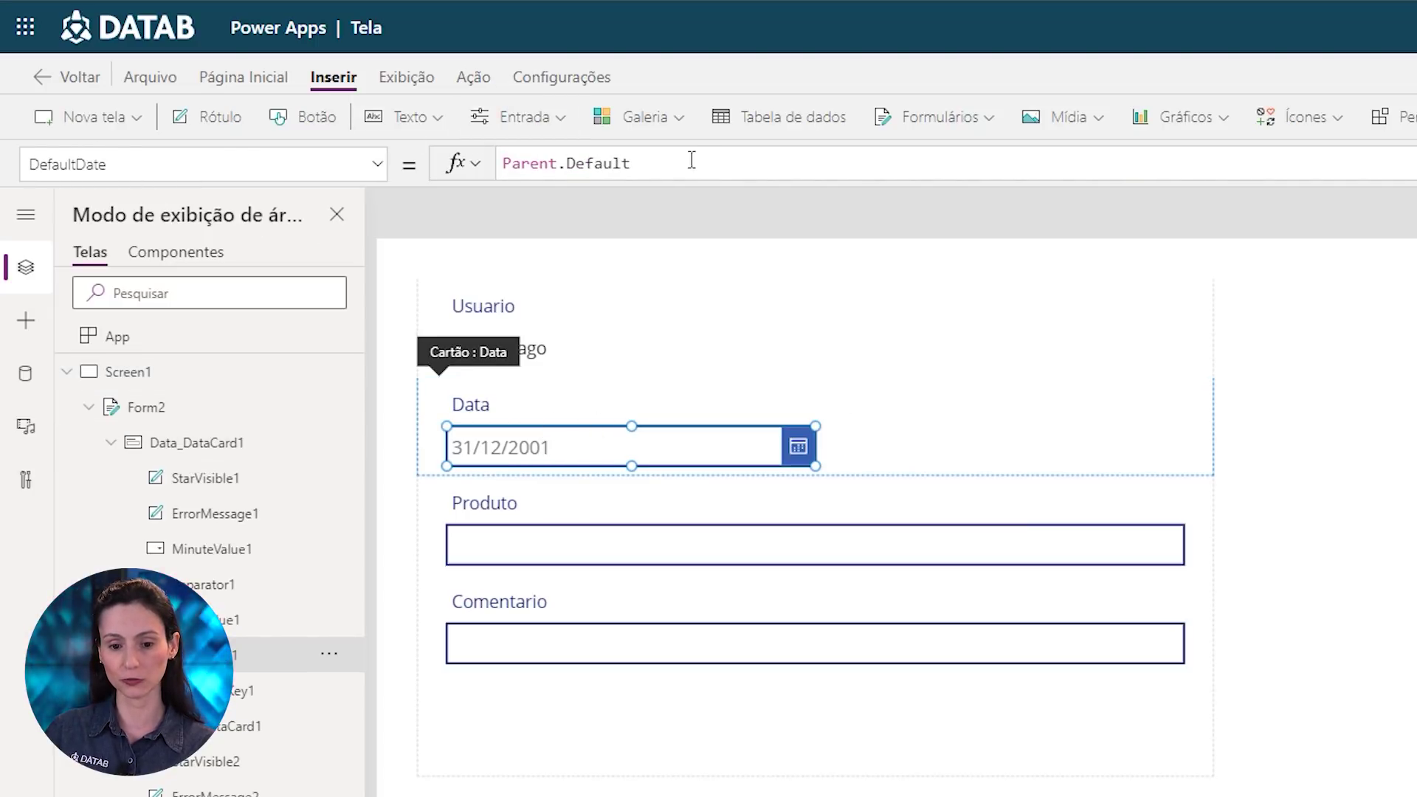
drag(691, 161, 856, 125)
key(BackSpace)
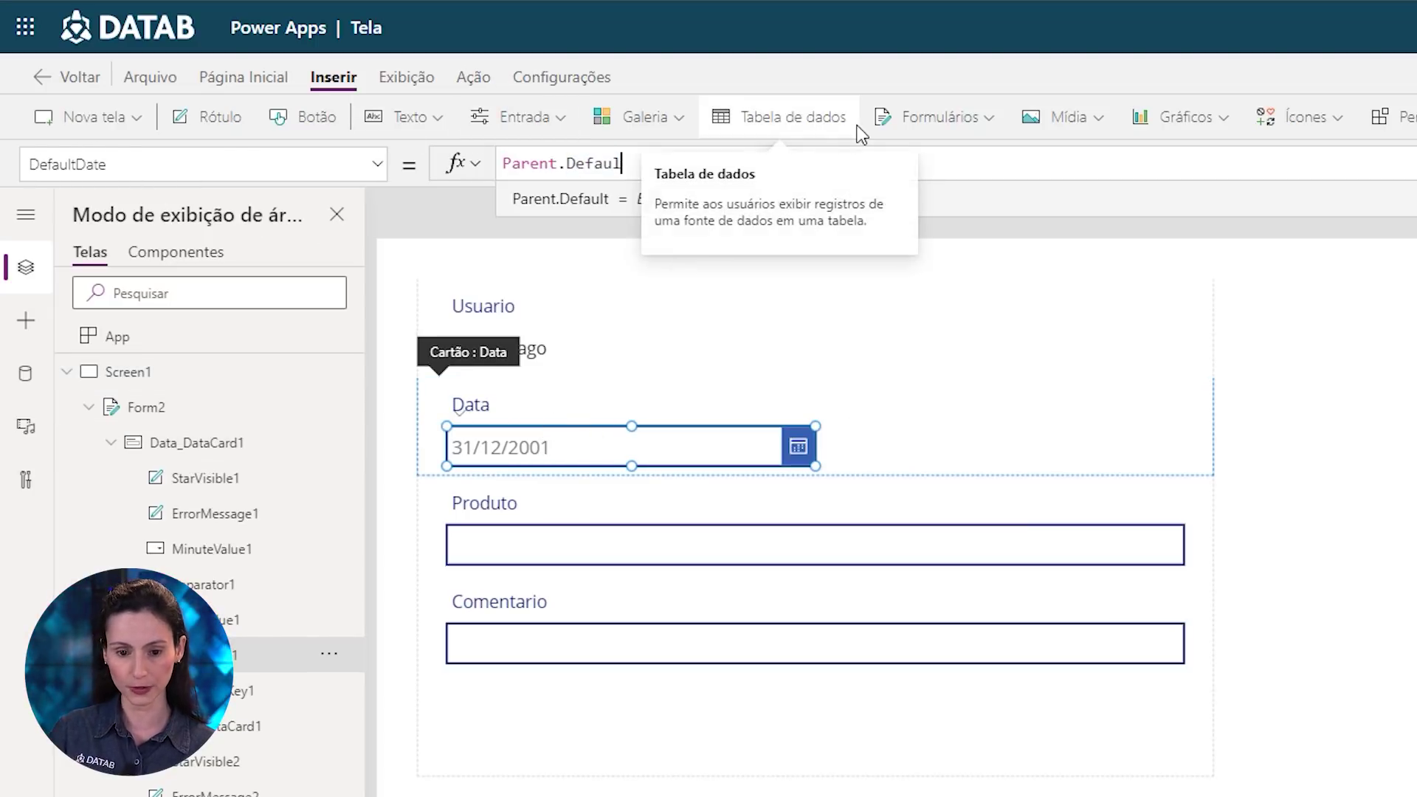
key(BackSpace)
key(BackSpace)
key(BackSpace)
key(BackSpace)
key(BackSpace)
key(BackSpace)
key(BackSpace)
key(BackSpace)
key(BackSpace)
key(BackSpace)
key(BackSpace)
key(BackSpace)
key(BackSpace)
text(To)
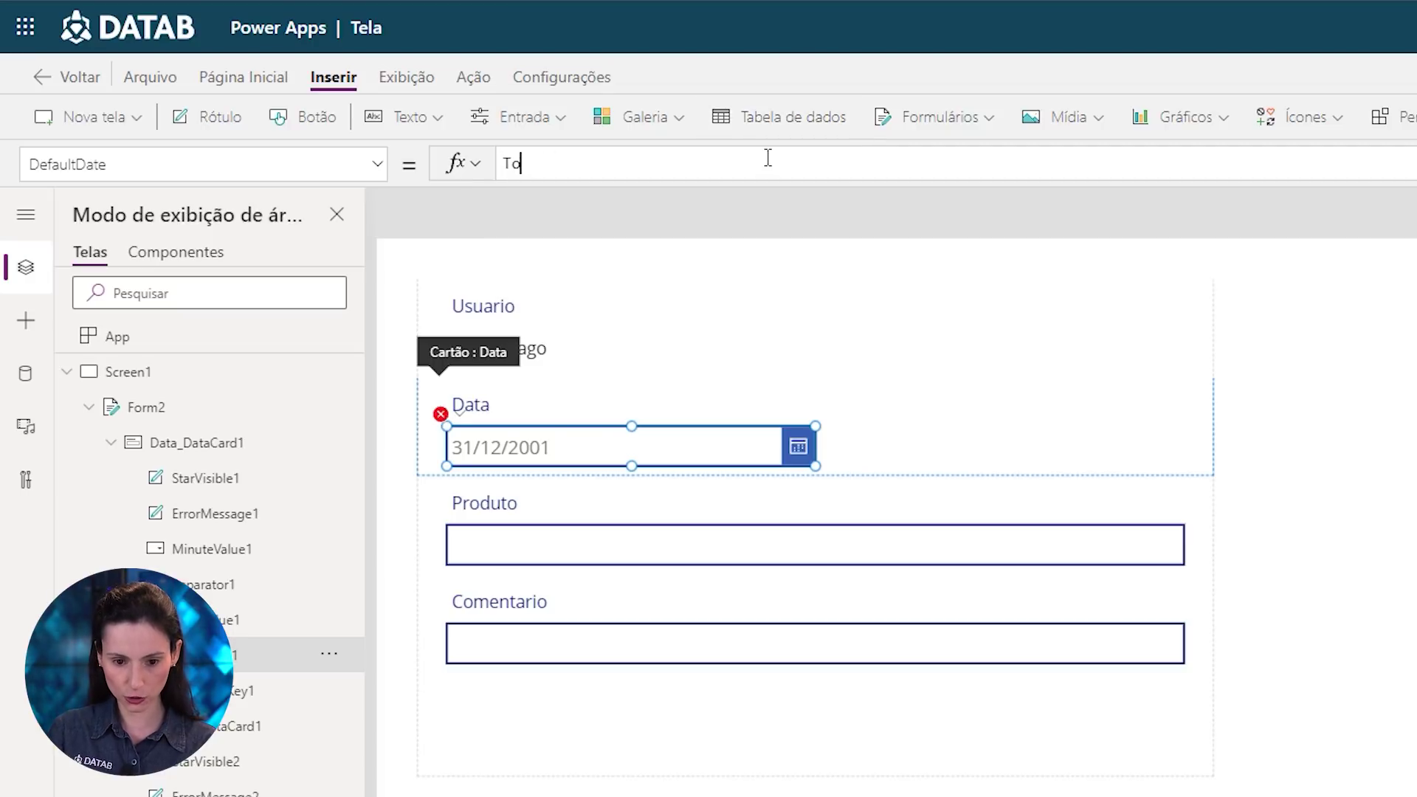
text(day()
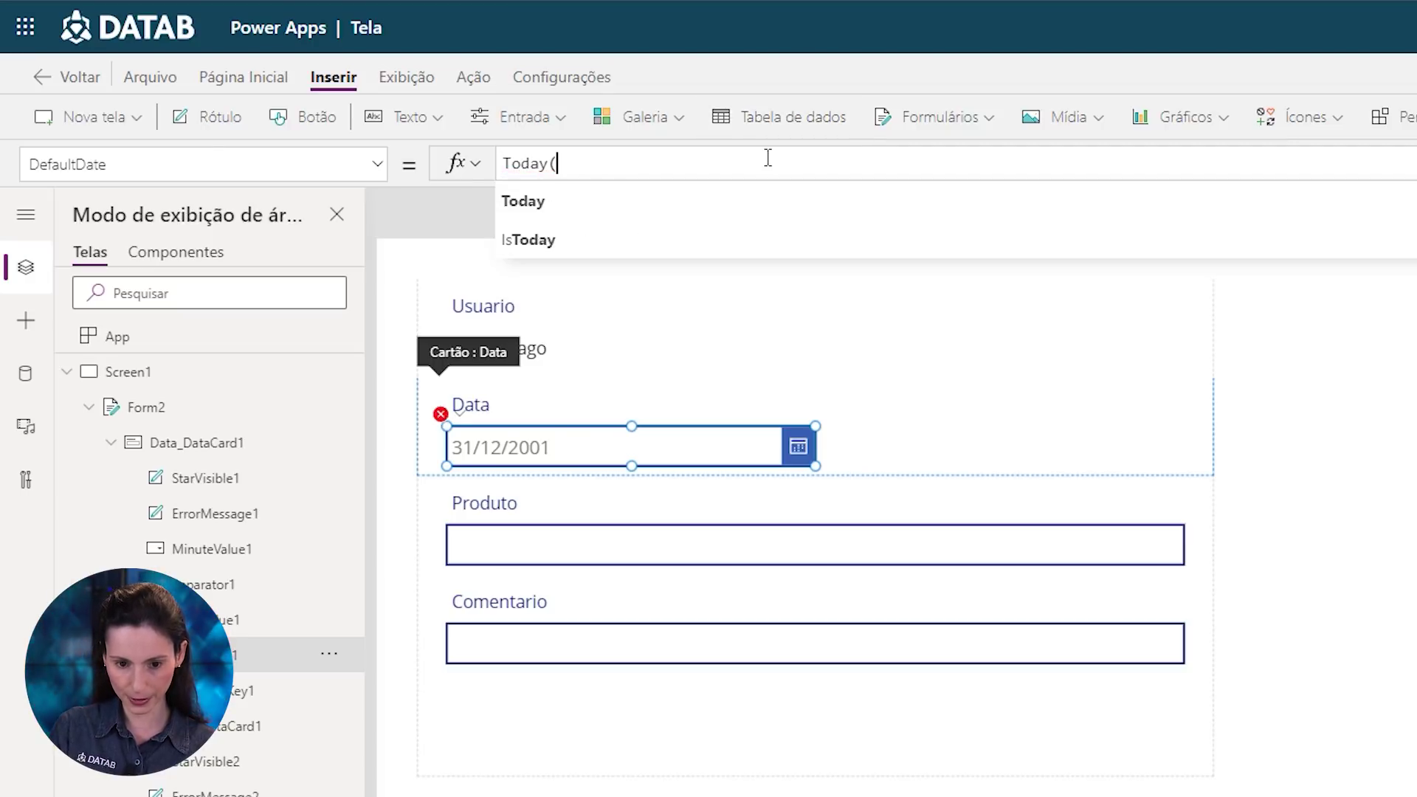
text())
click(1313, 443)
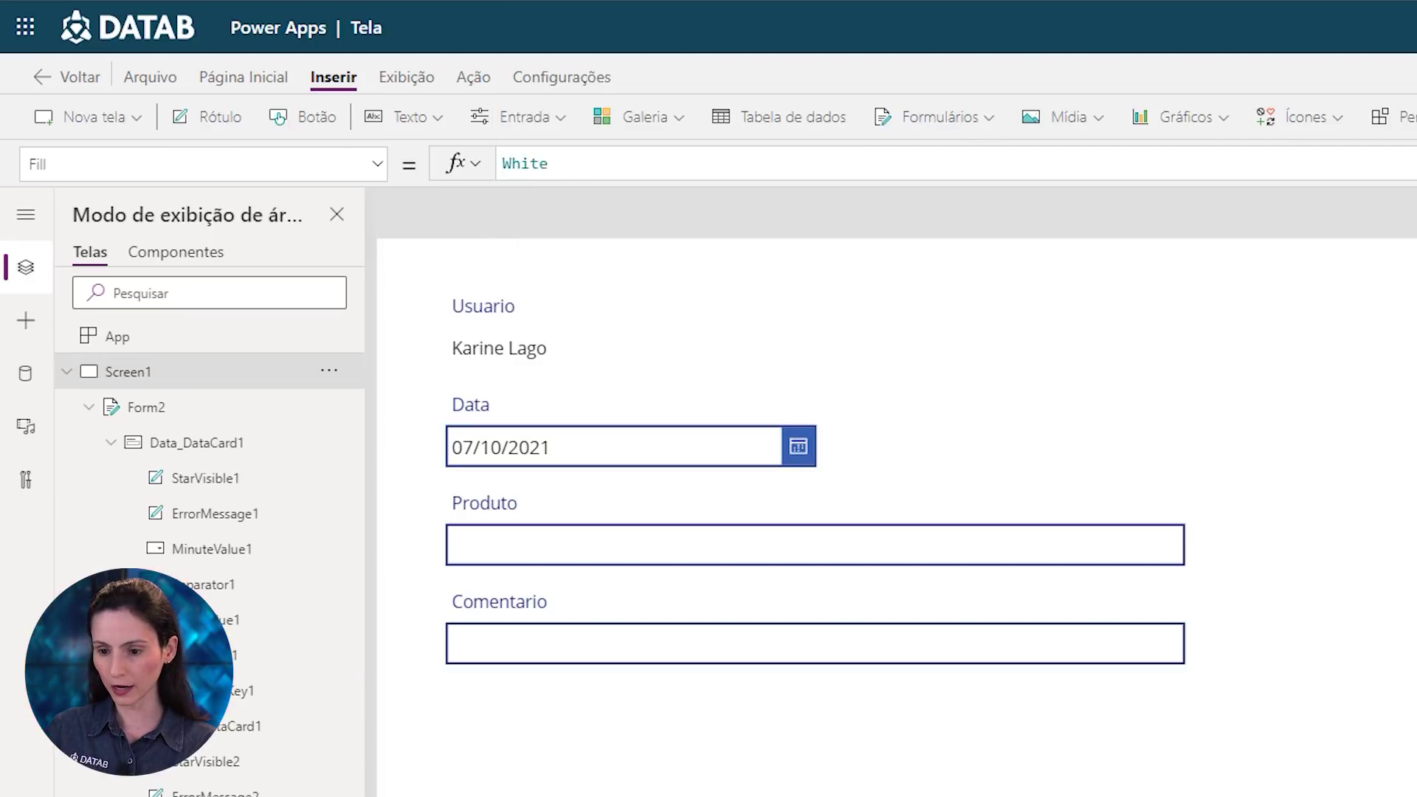
Preview the form to check the prefilled date in the Data field and return to editing
key(F5)
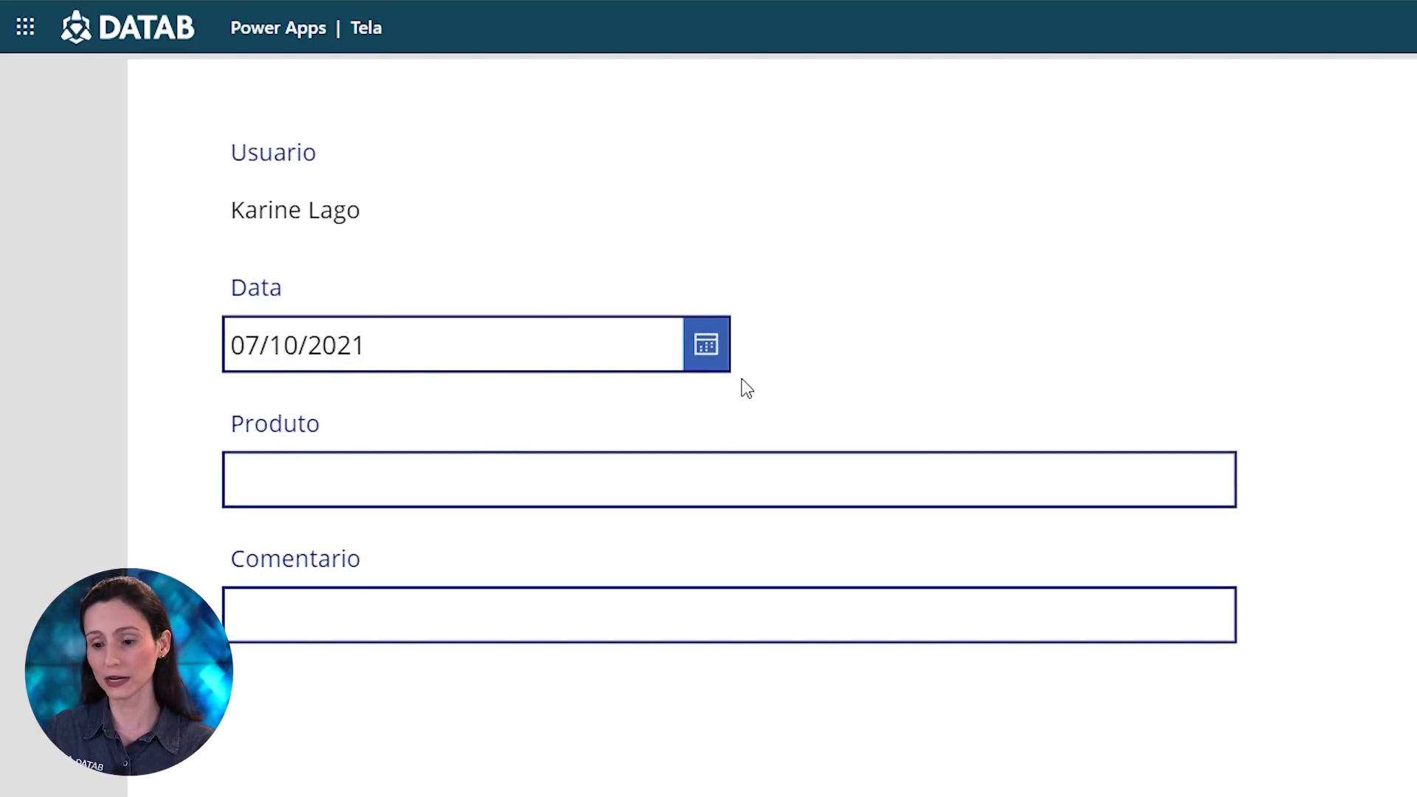
key(Escape)
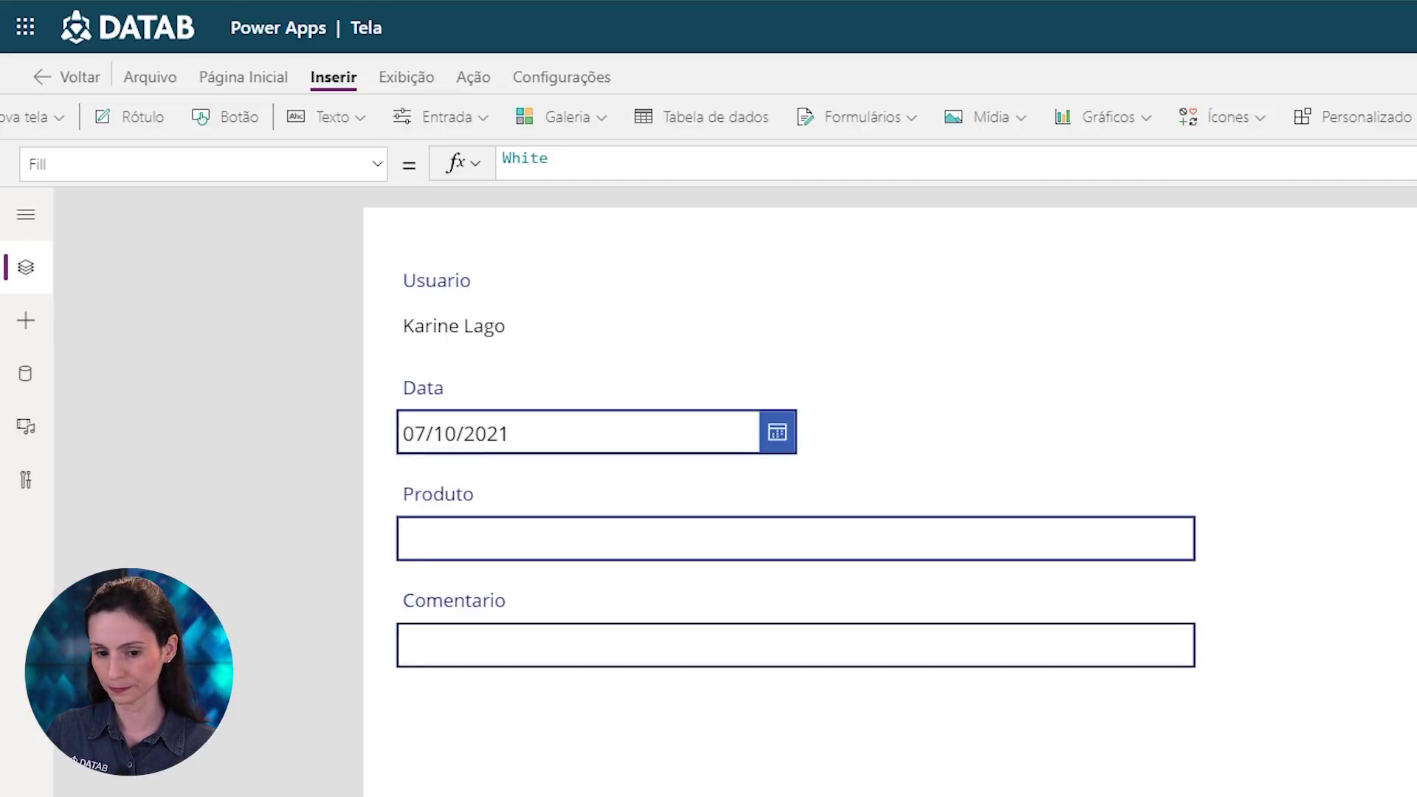
click(1247, 664)
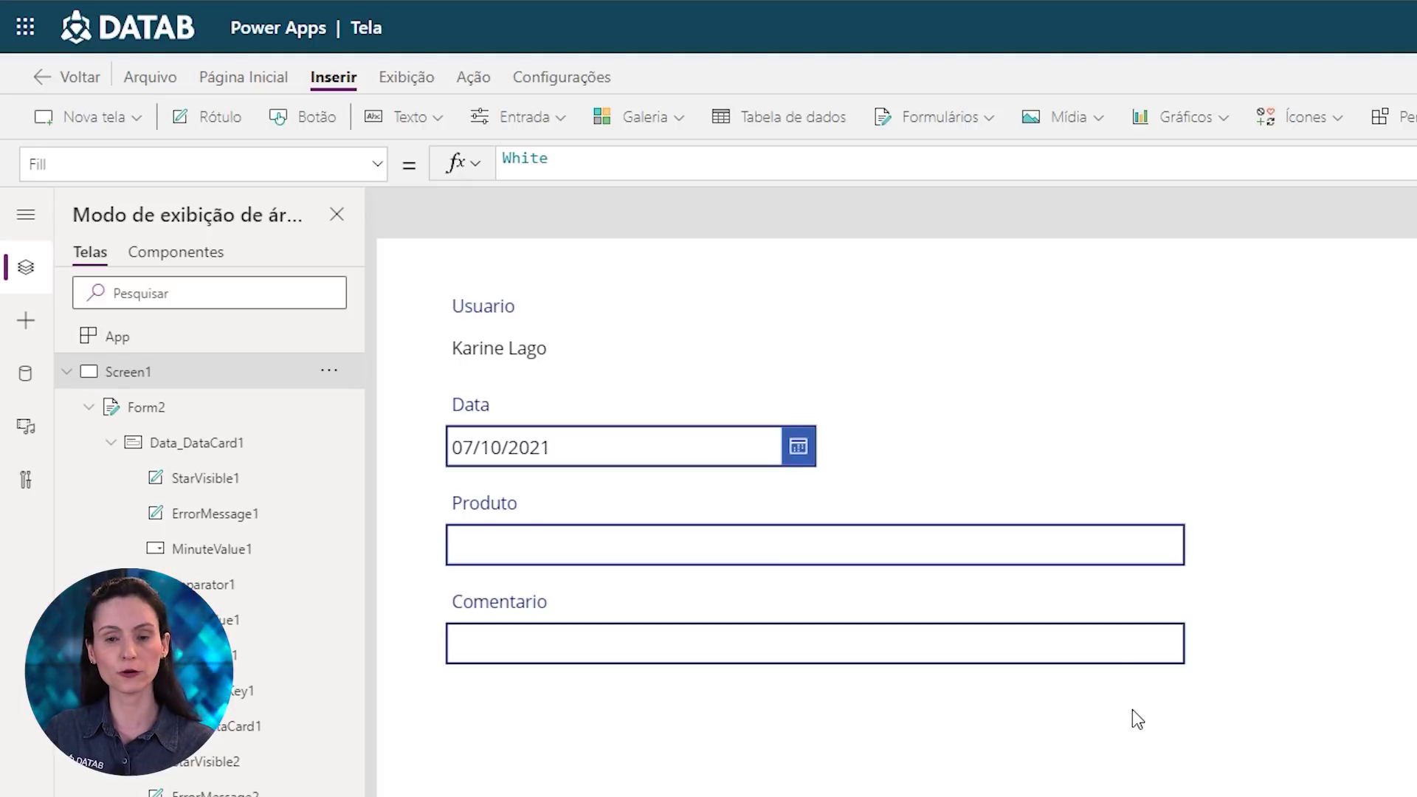
Select the Produto card's text input and review the app's connected data sources before returning to the tree view
click(617, 540)
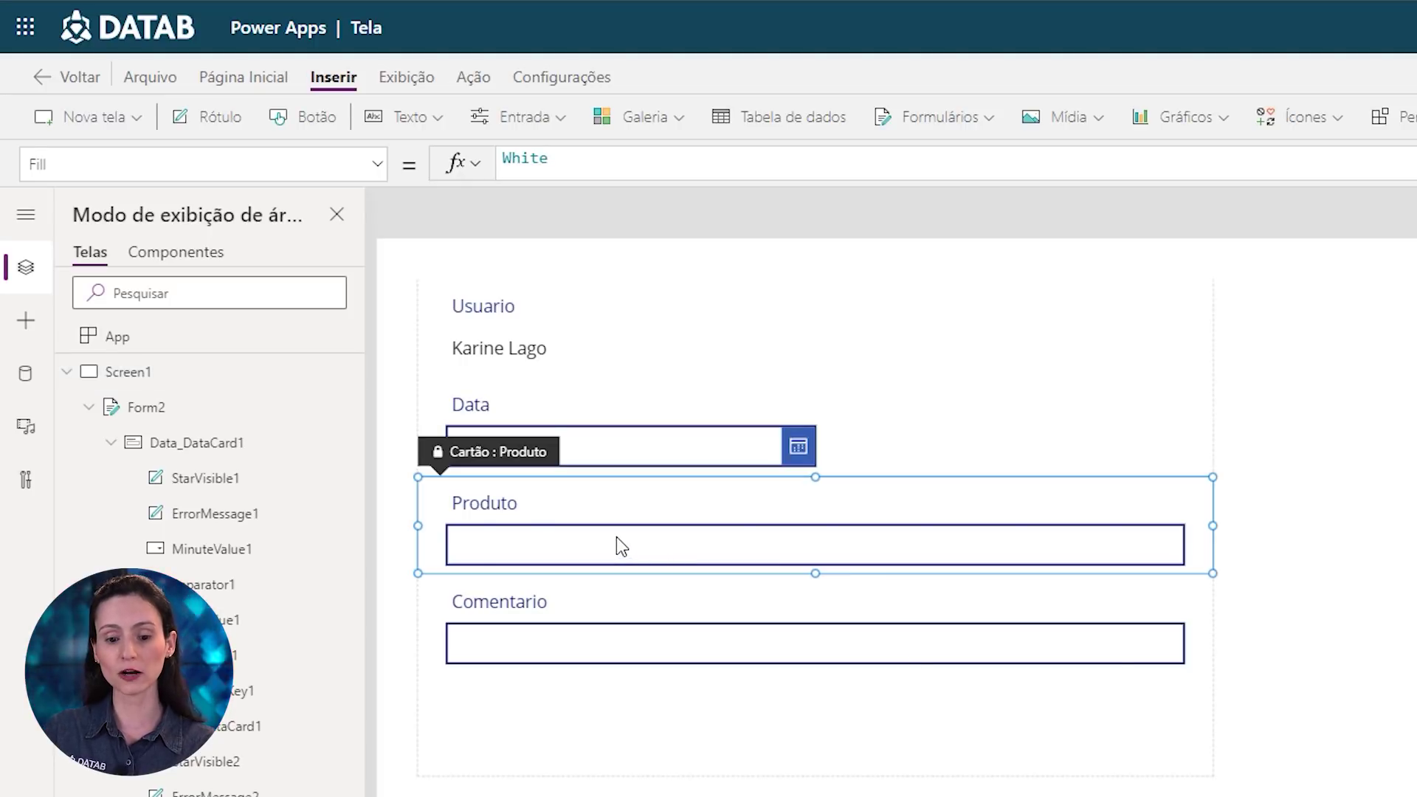
click(700, 546)
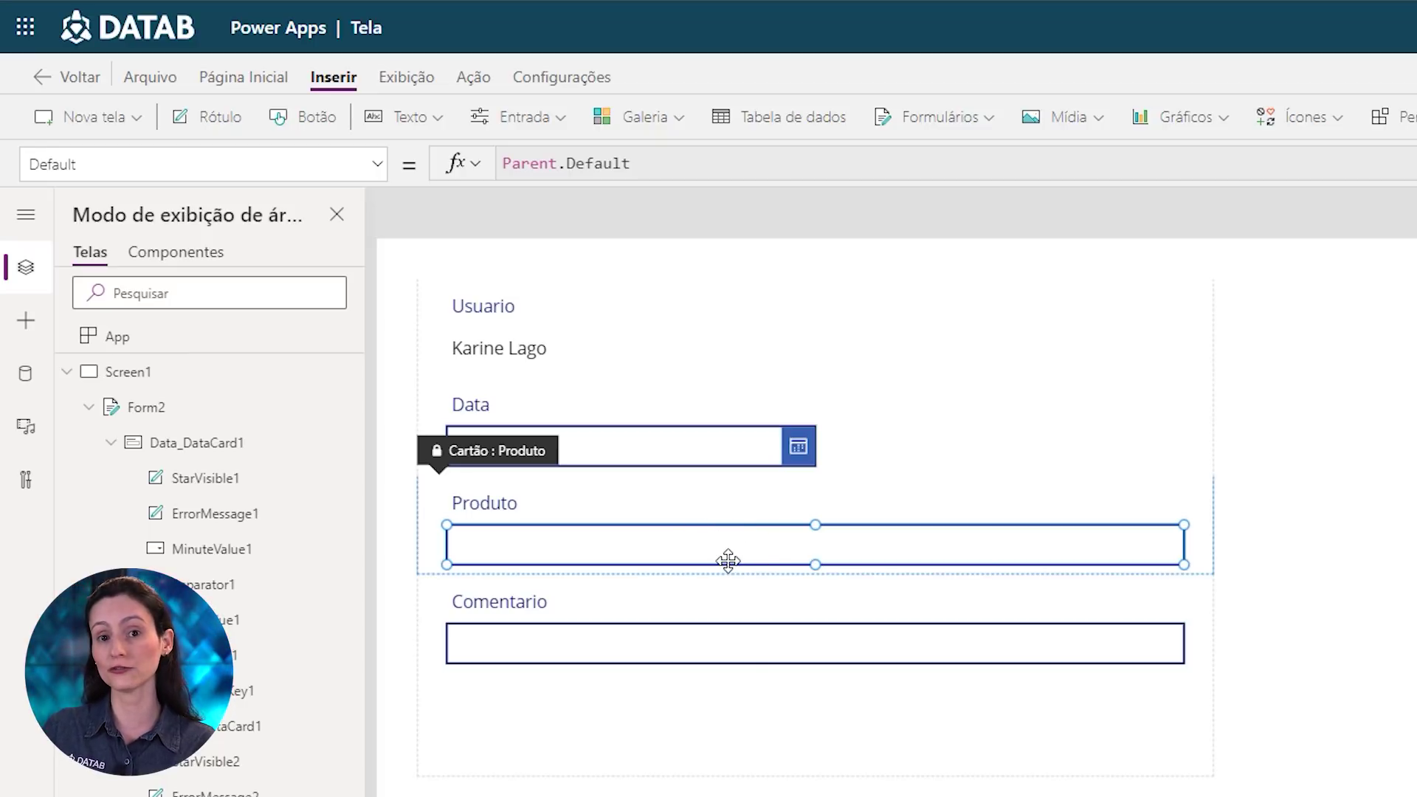
click(25, 373)
mouse_move(182, 397)
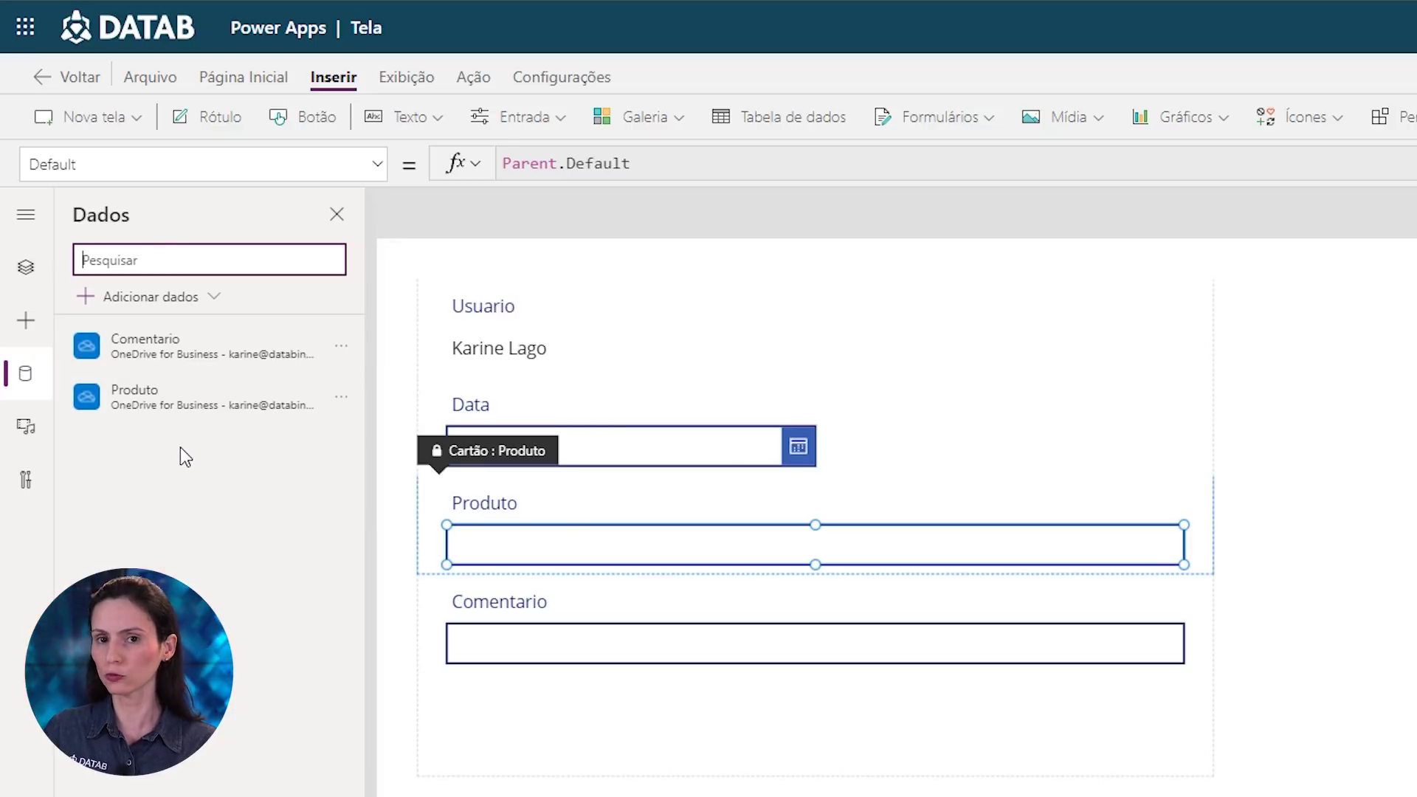
click(26, 267)
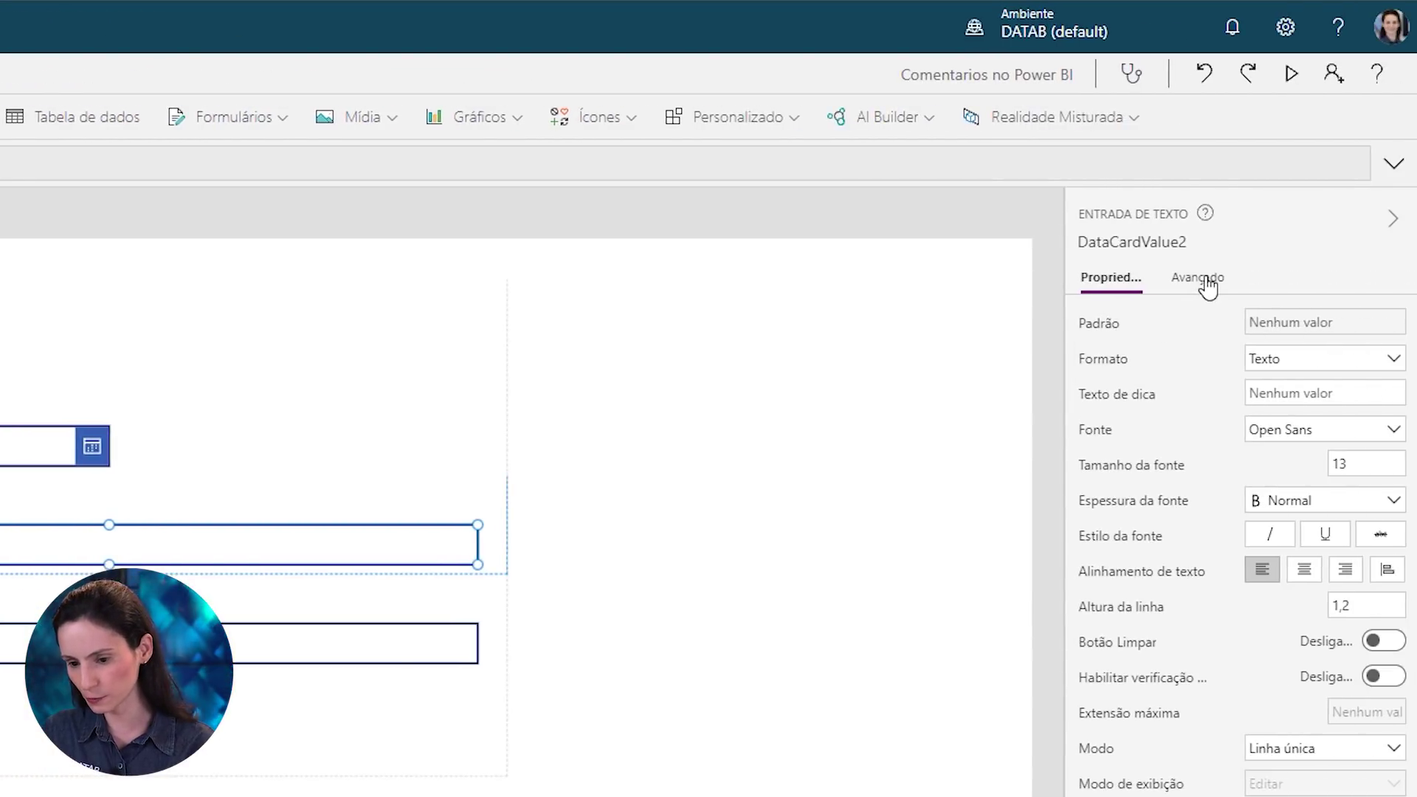
Unlock the Produto card, remove its text input and enlarge the card to a height of 117
click(1197, 278)
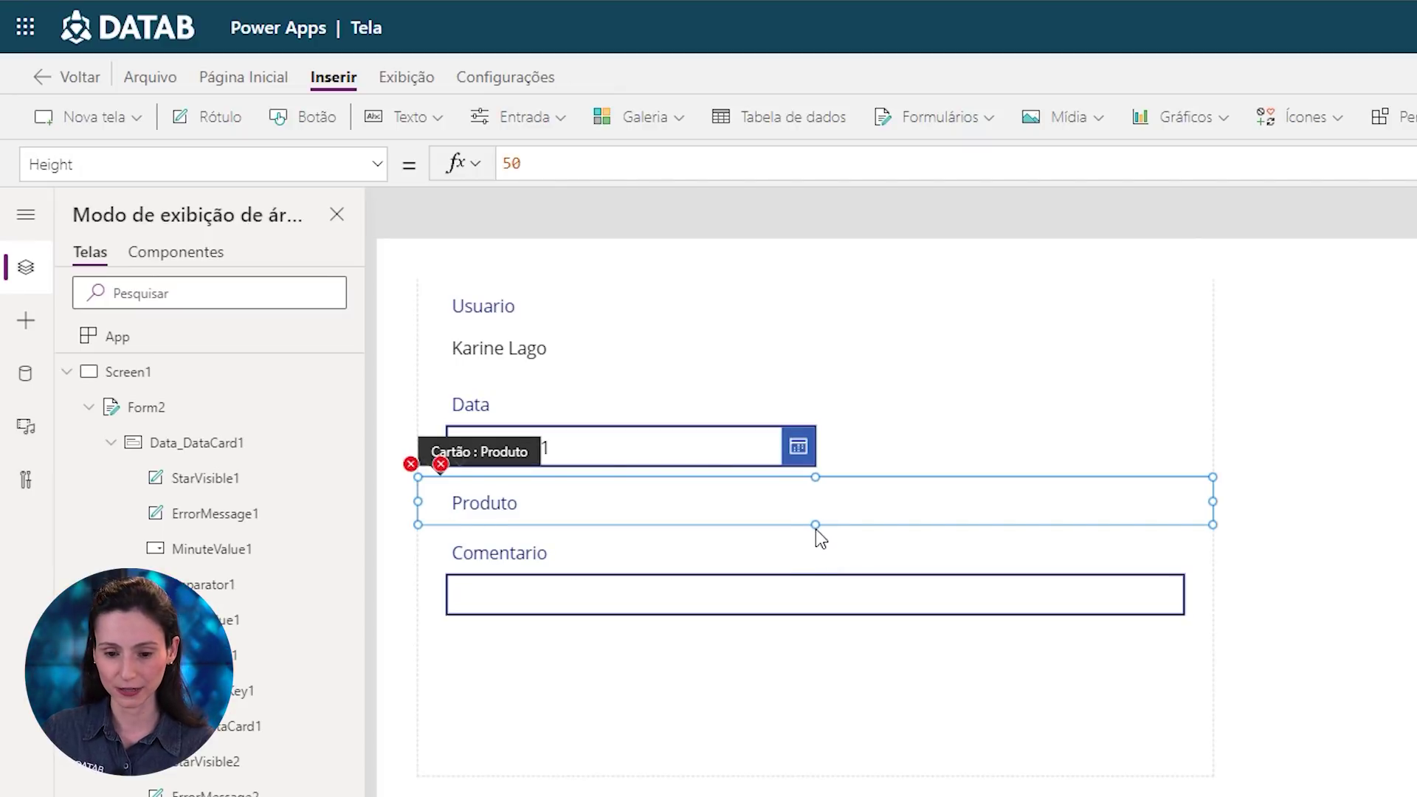
drag(816, 530, 840, 580)
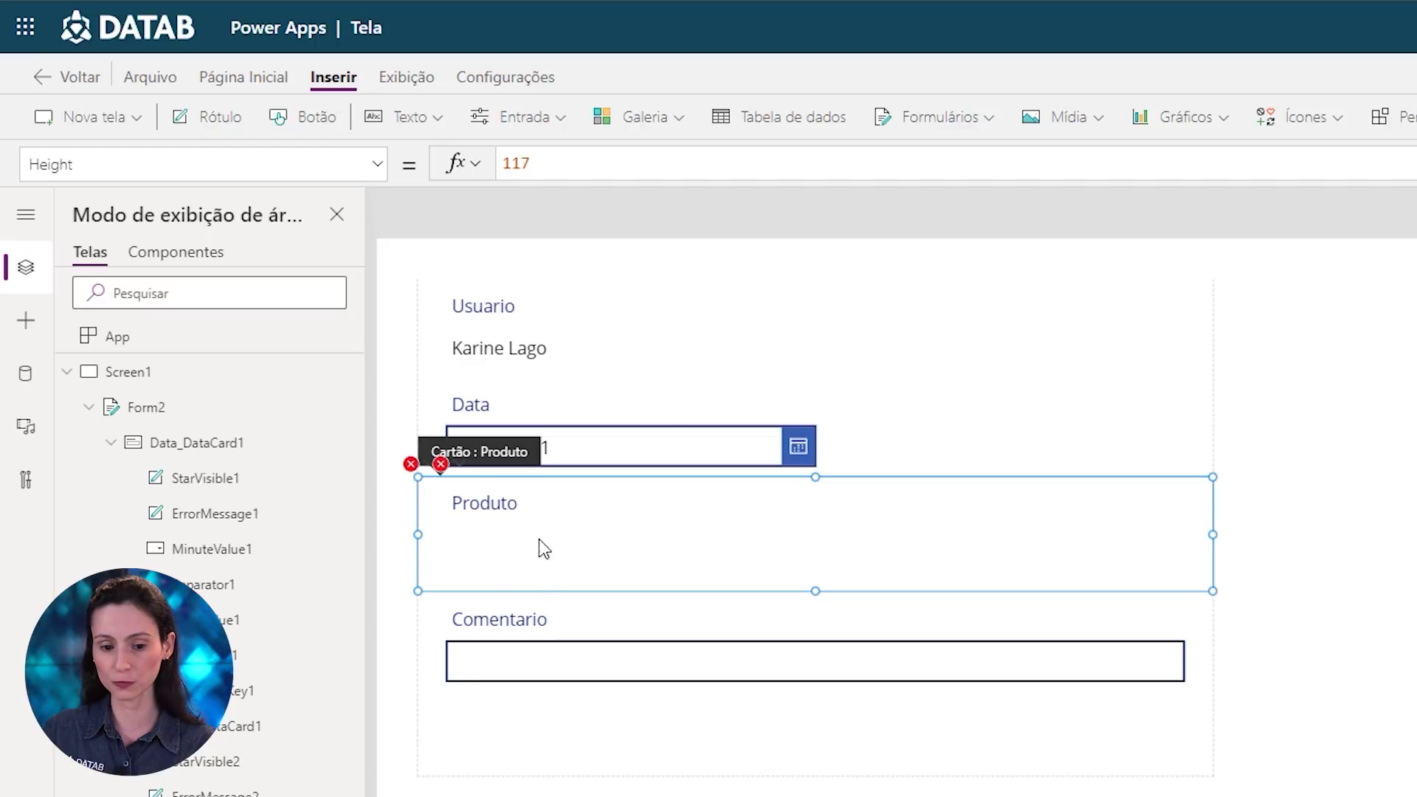
Clear the Produto card's Update formula that references the deleted DataCardValue2
click(438, 466)
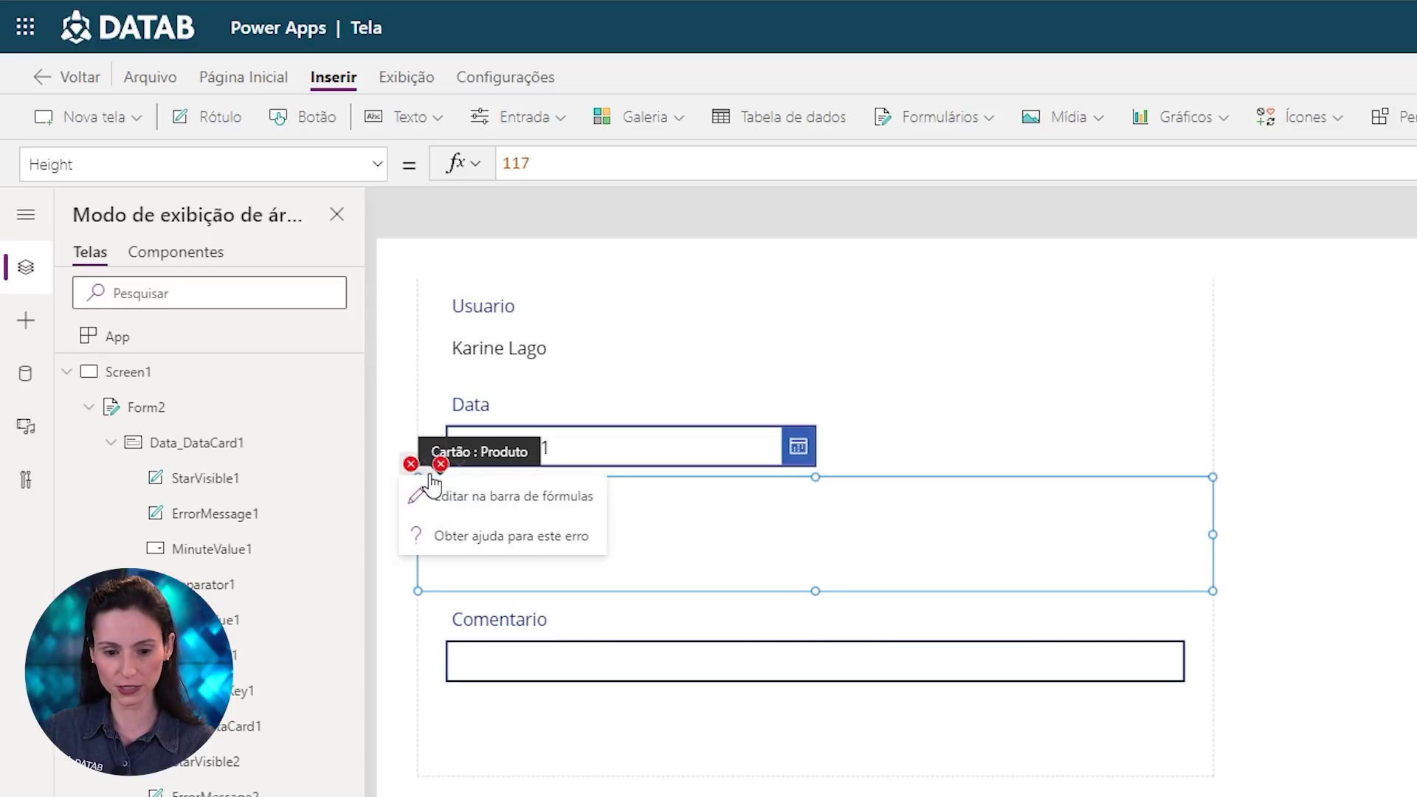
click(446, 498)
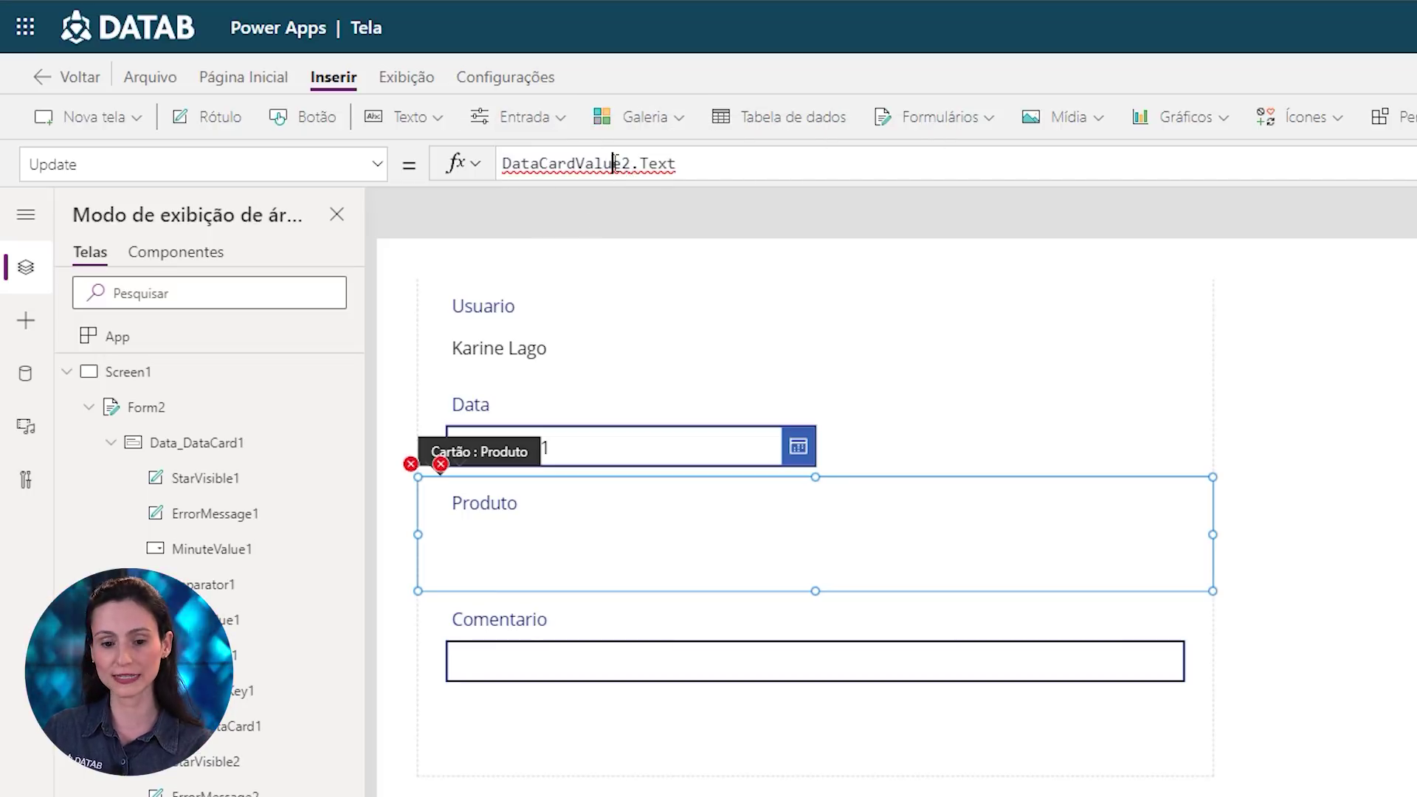
key(ctrl+a)
key(BackSpace)
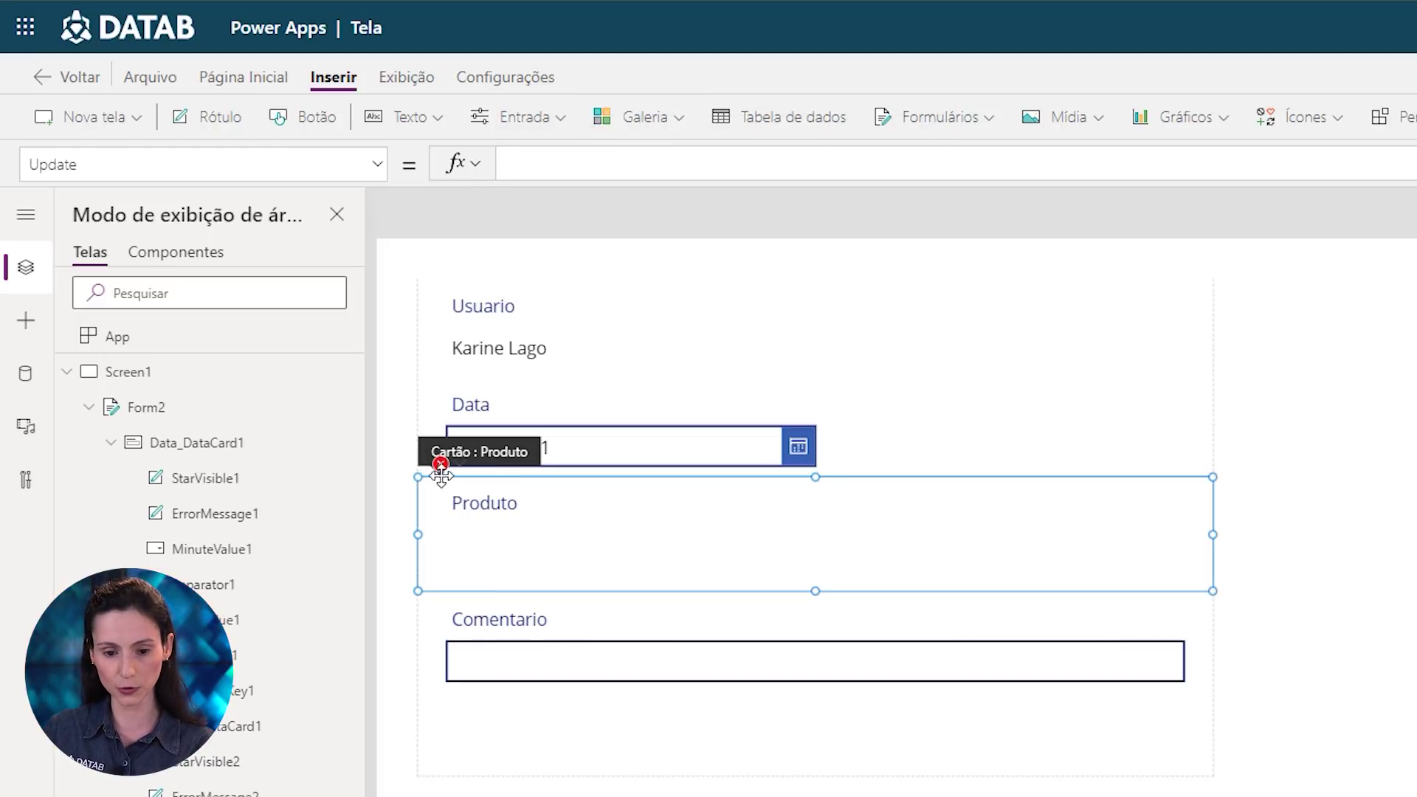
Clear the Y formula of the Produto card's error message label and reselect the card
click(440, 464)
click(470, 495)
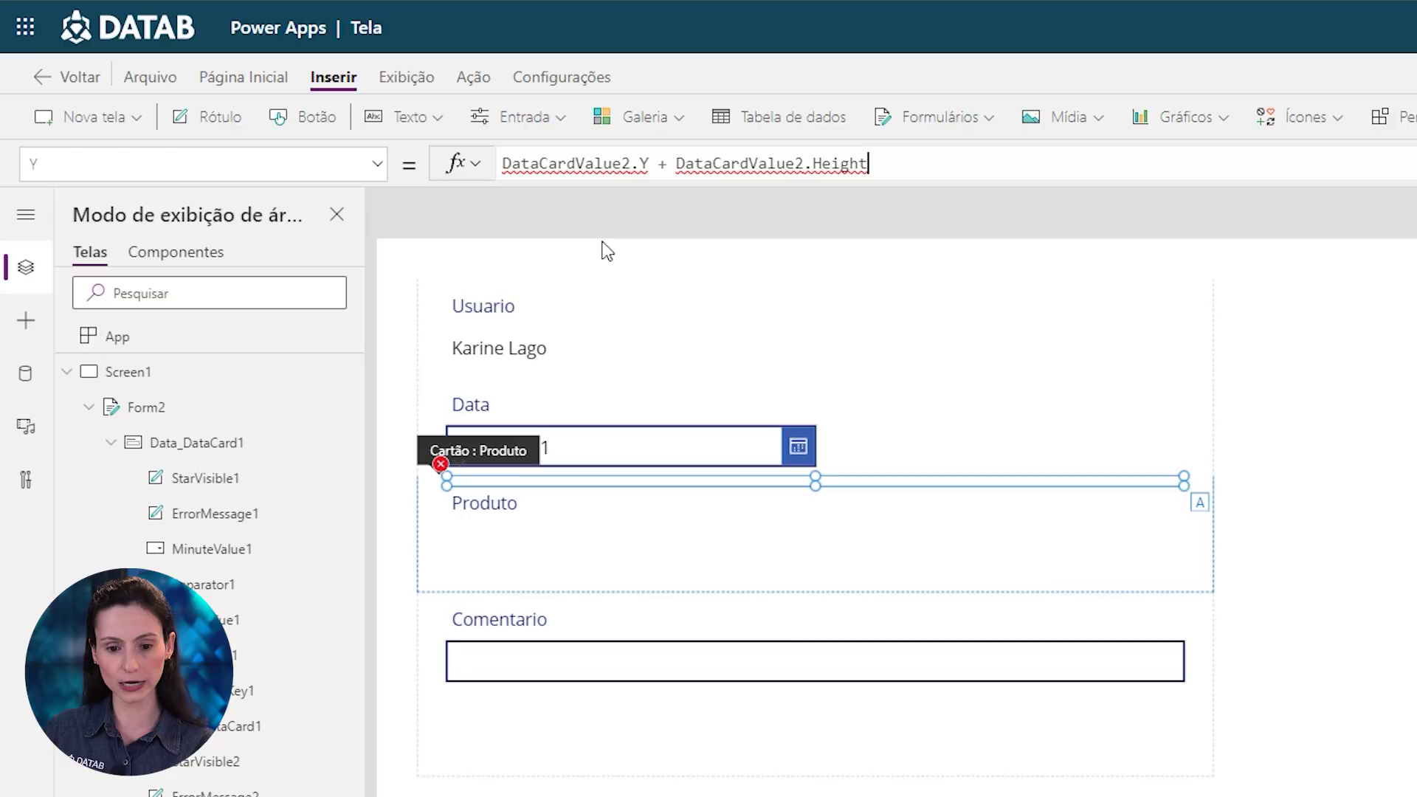
triple_click(555, 164)
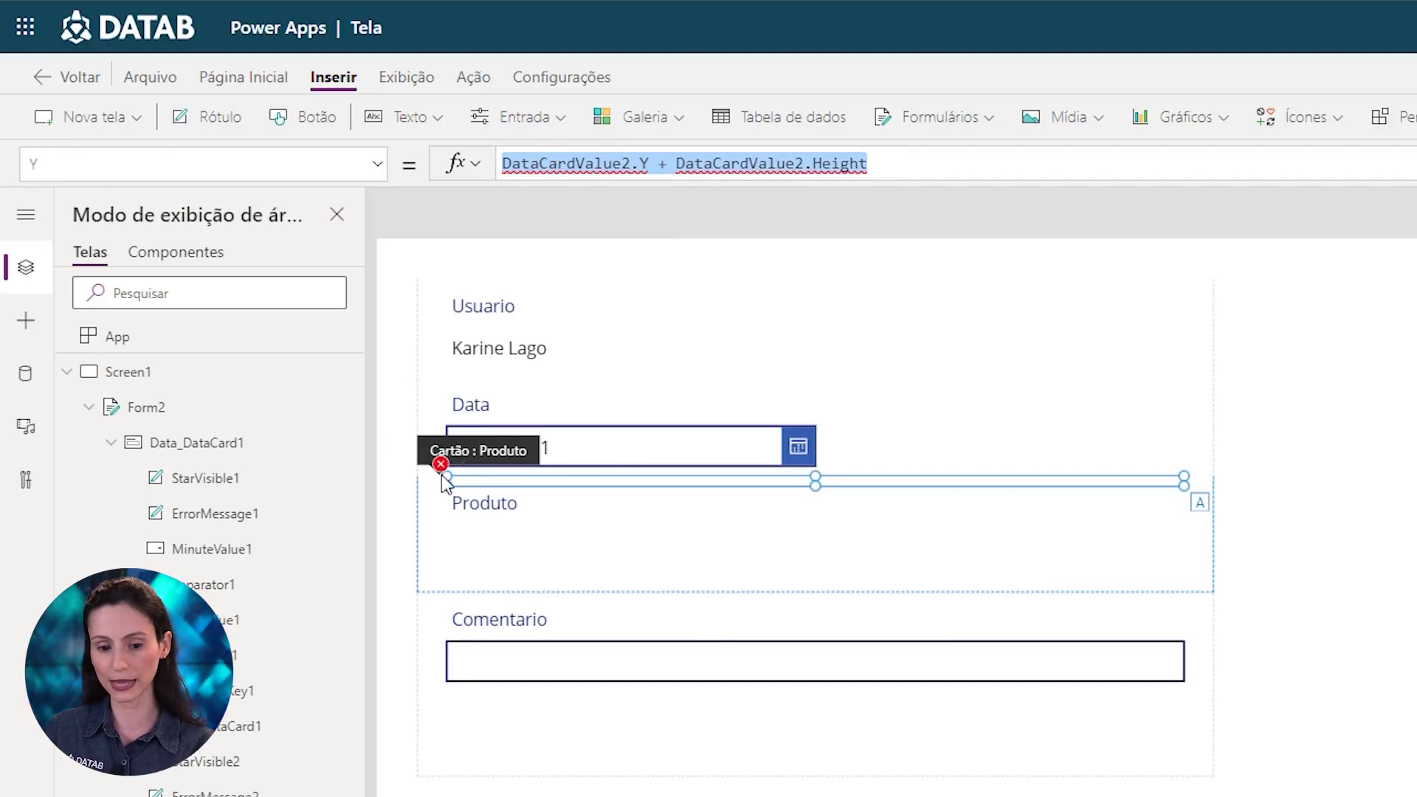
key(BackSpace)
click(821, 528)
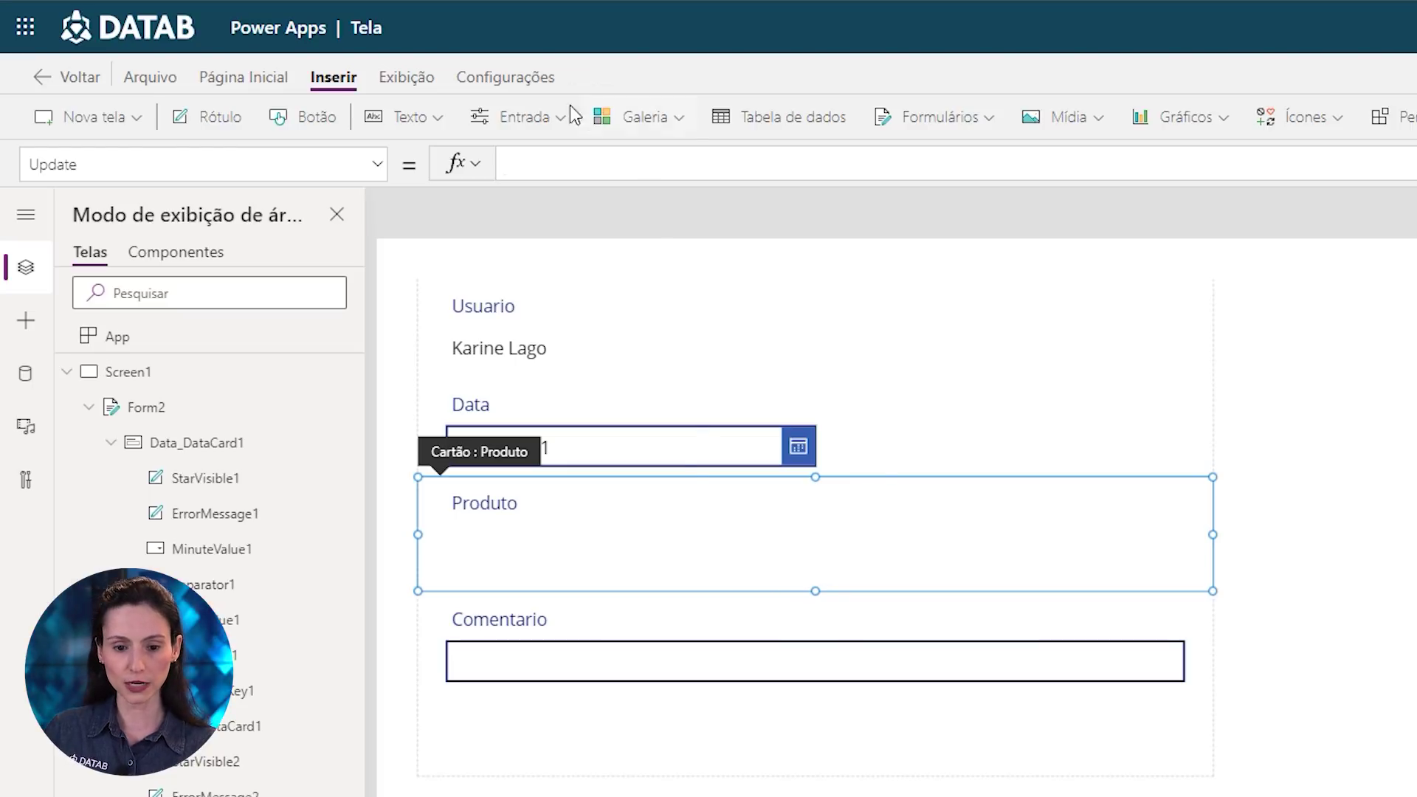
Insert a dropdown (Suspenso) in the Produto card, align it beneath the card's label and check its sample options
click(524, 118)
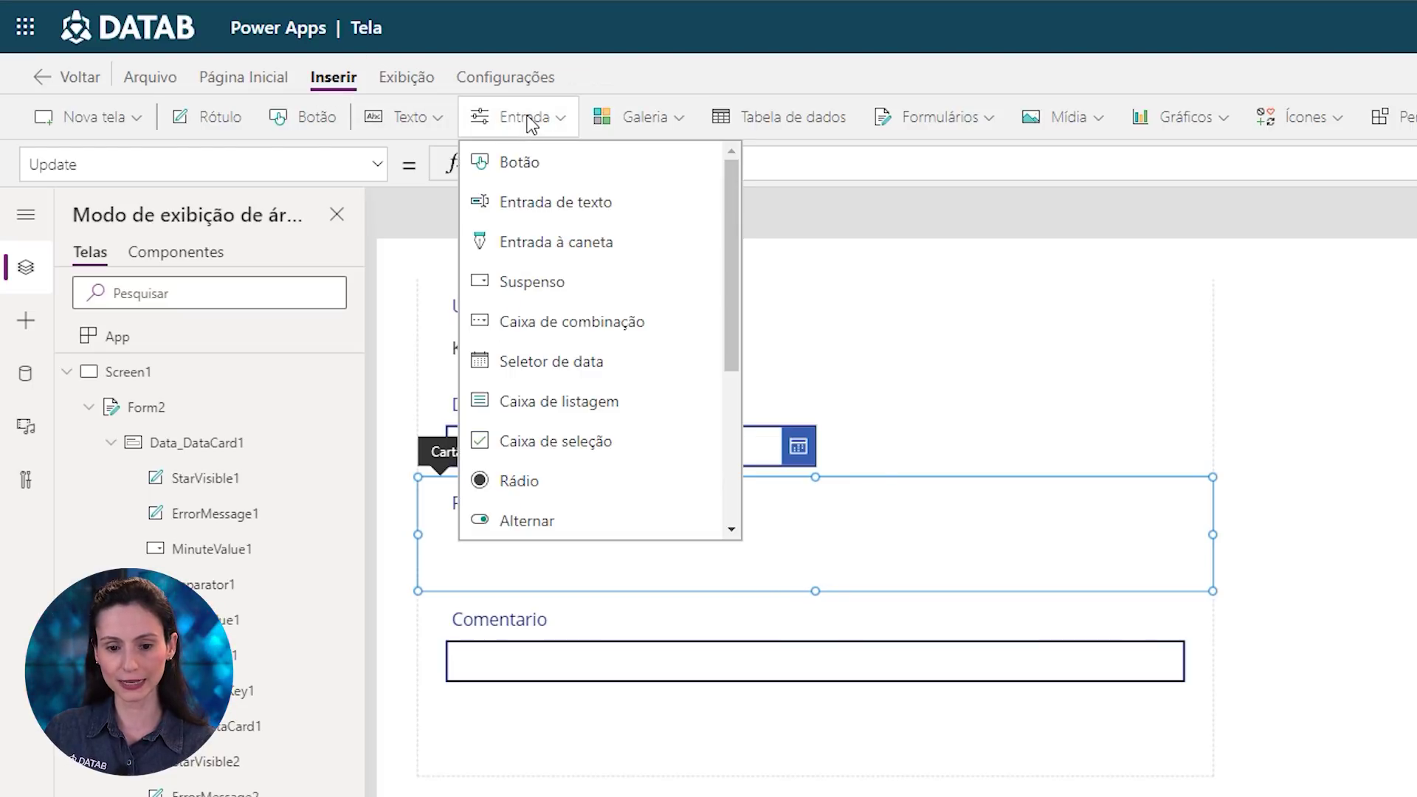
click(531, 282)
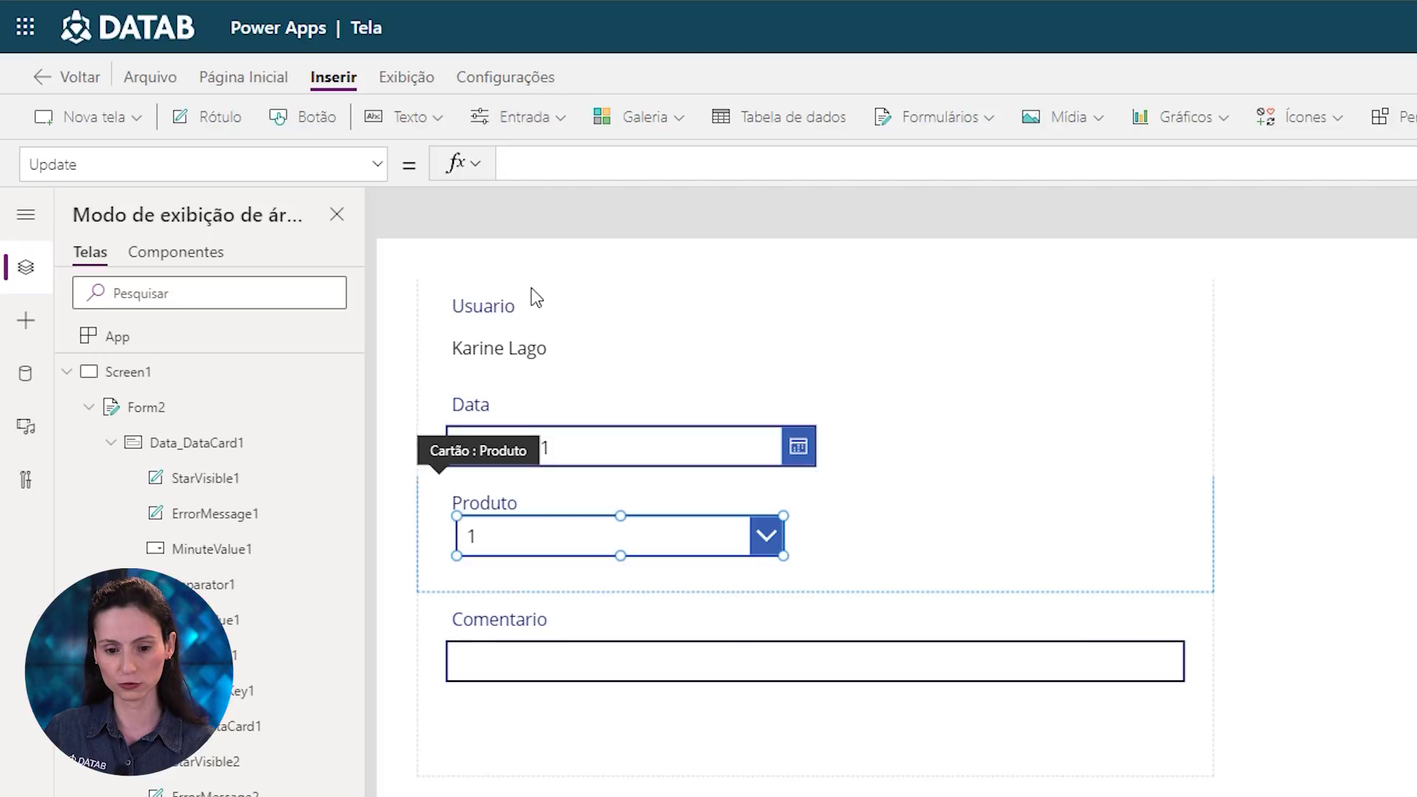
drag(550, 511, 532, 543)
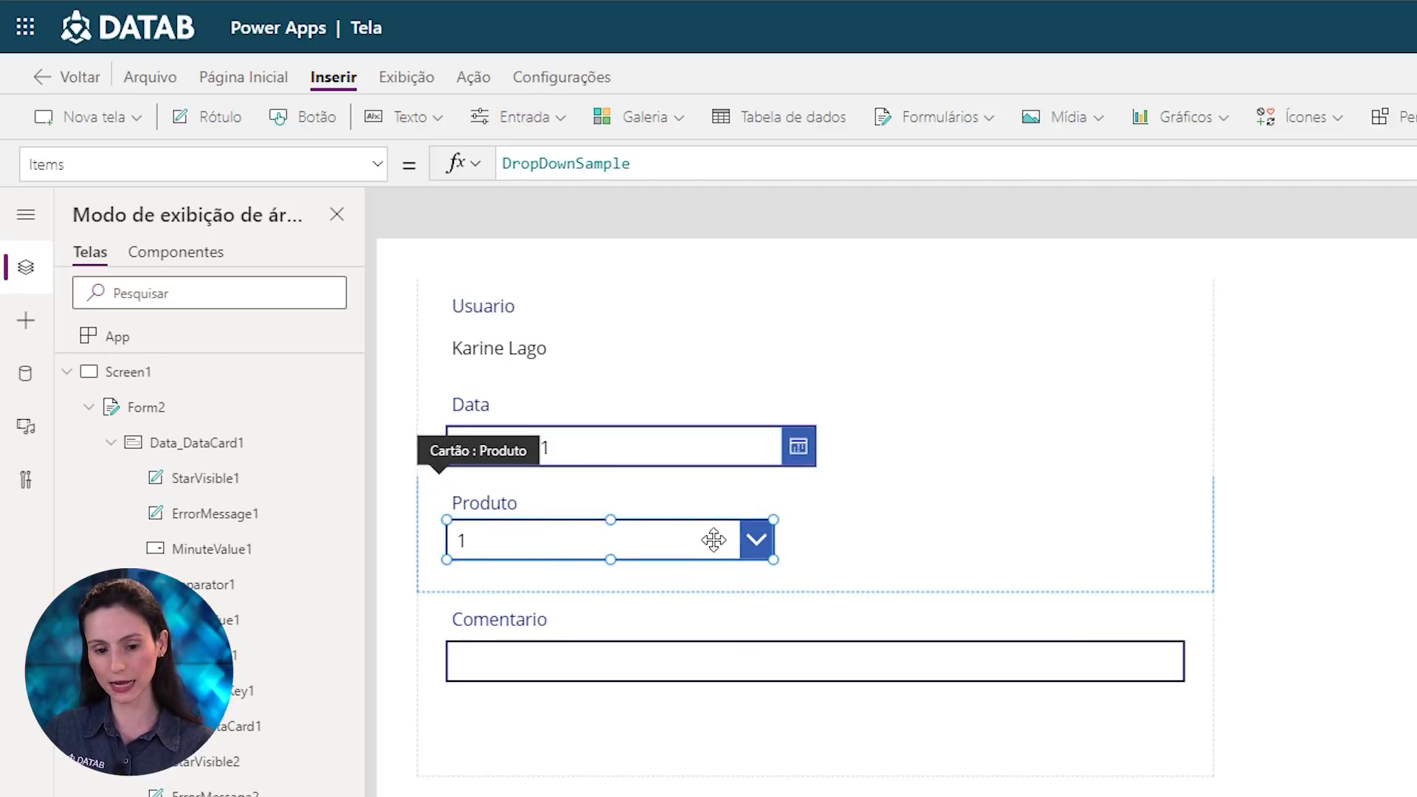
alt+click(758, 545)
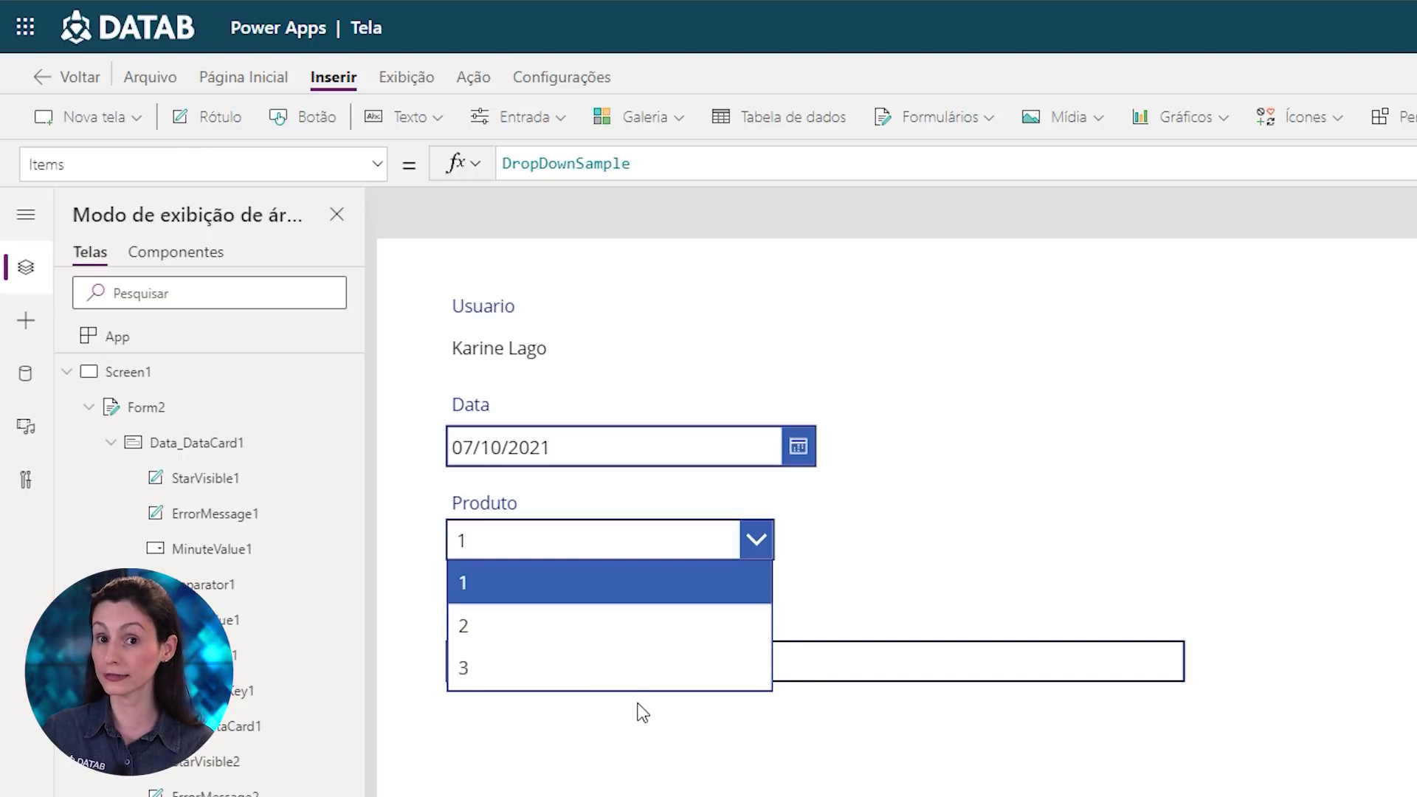
click(656, 751)
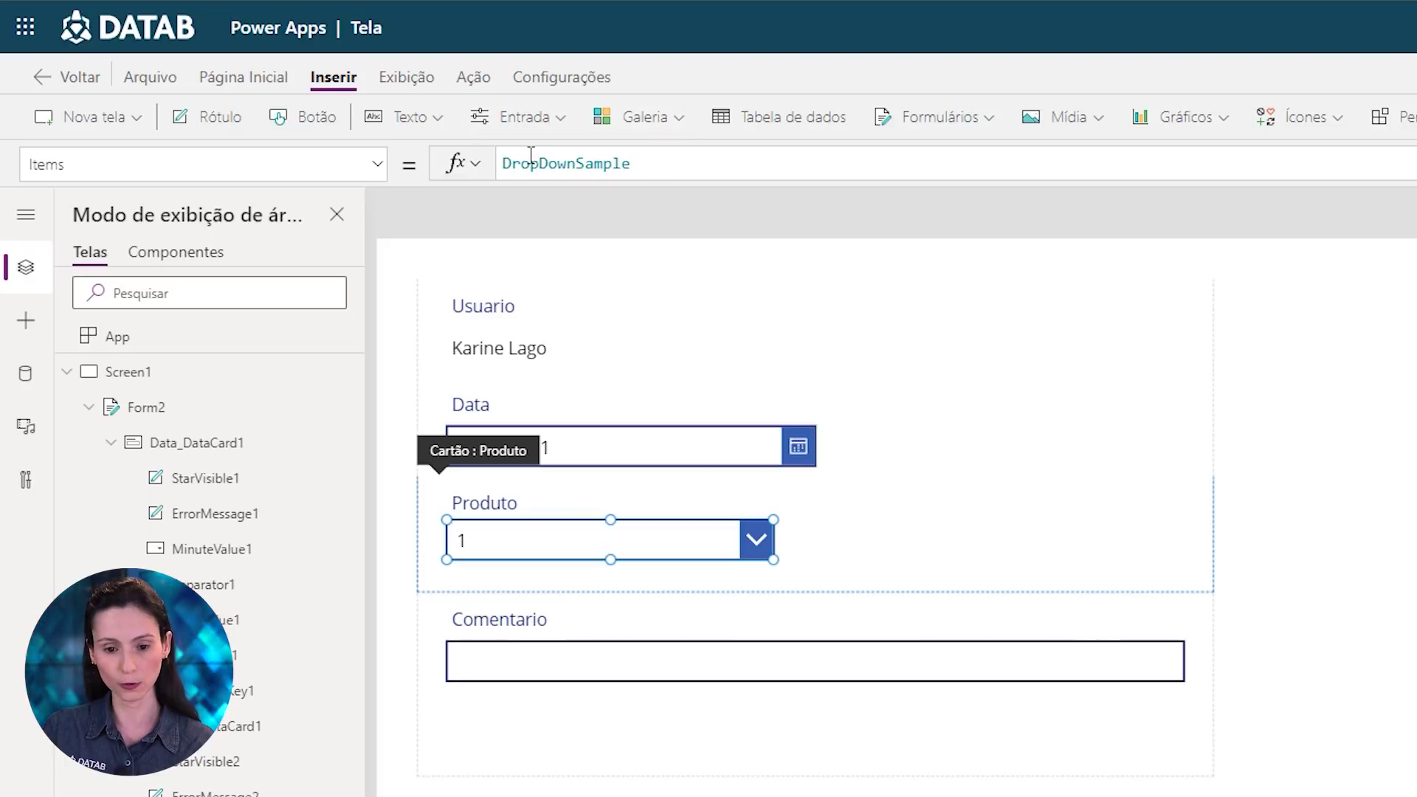
Check the connected data source names, set the Produto dropdown's Items to Produto.'Produto (Produto)' and preview its option list
click(26, 376)
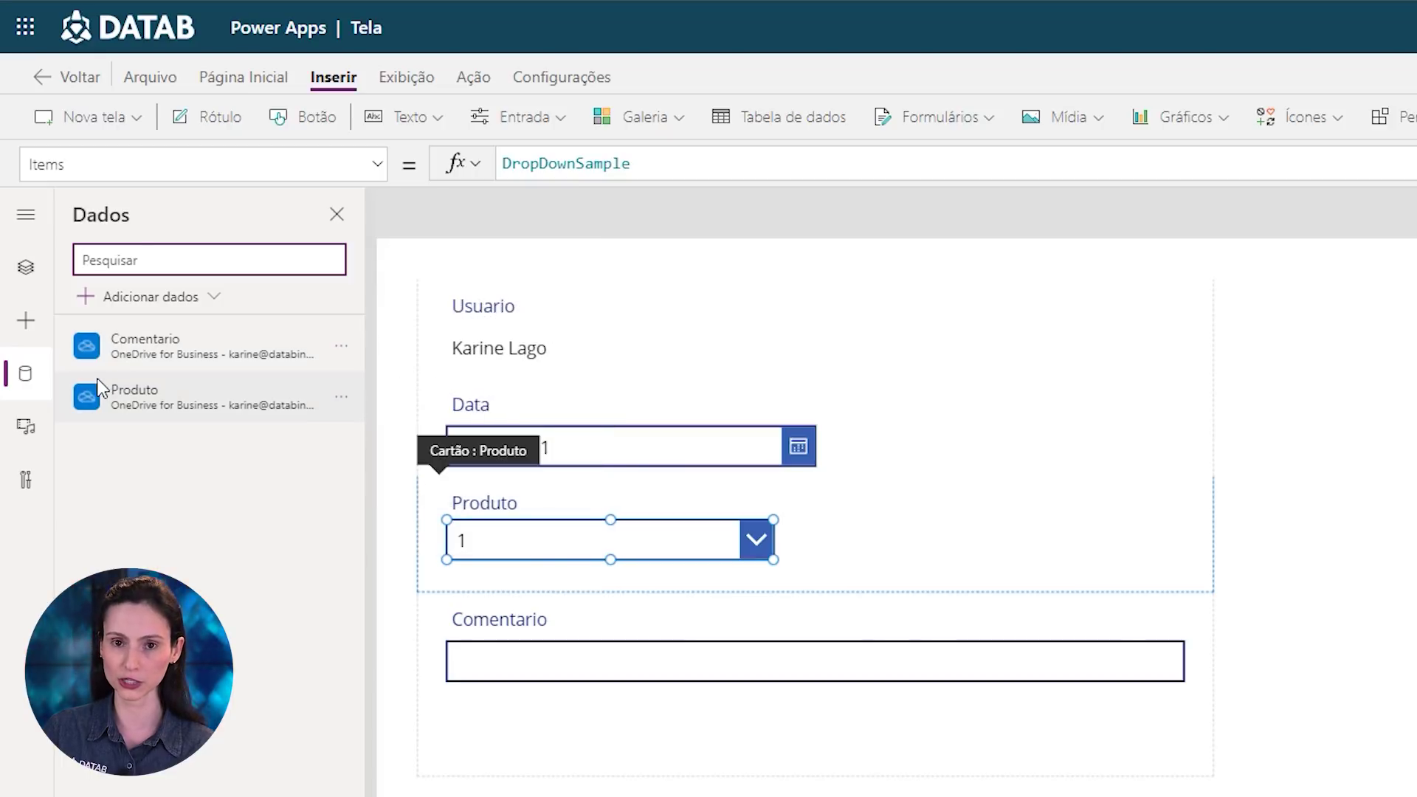
mouse_move(119, 370)
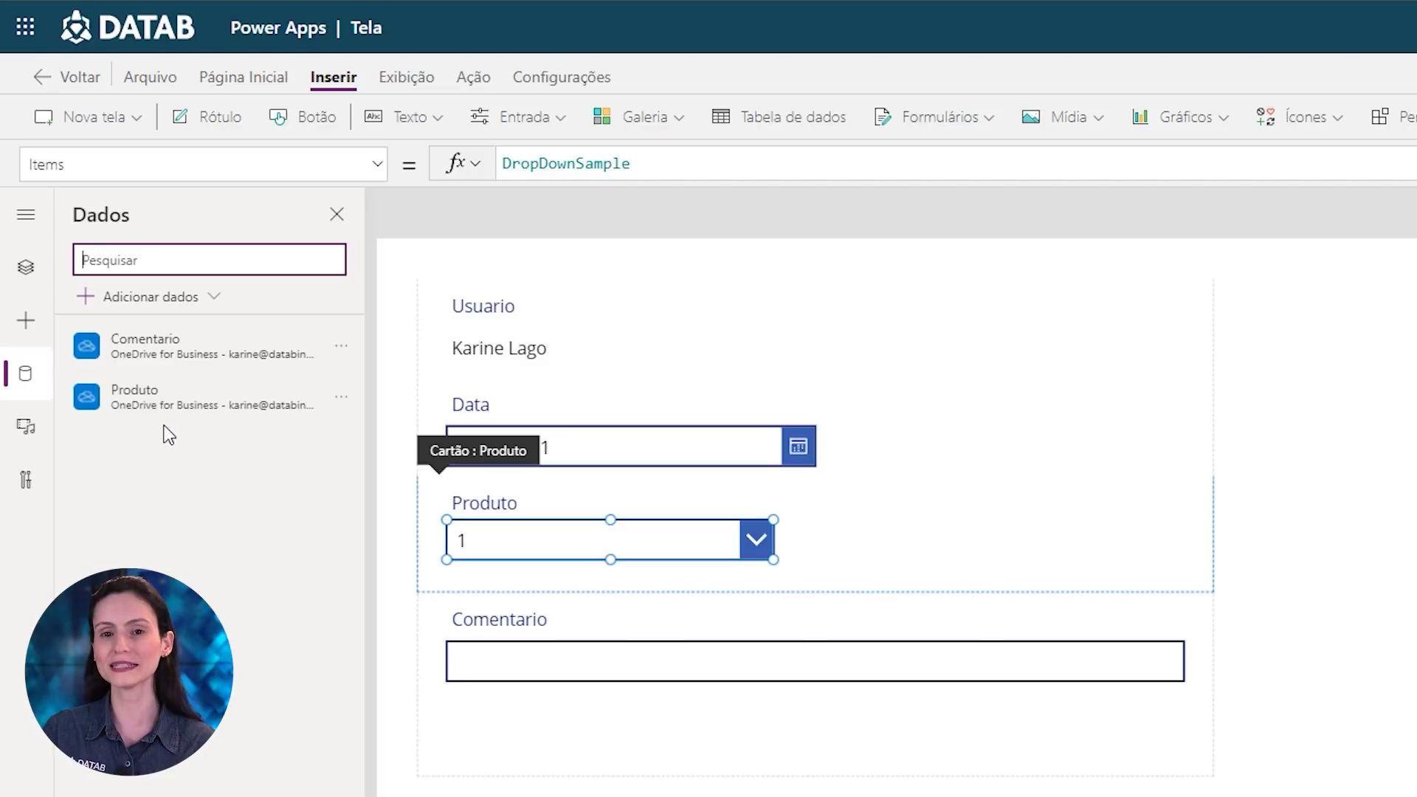
click(35, 277)
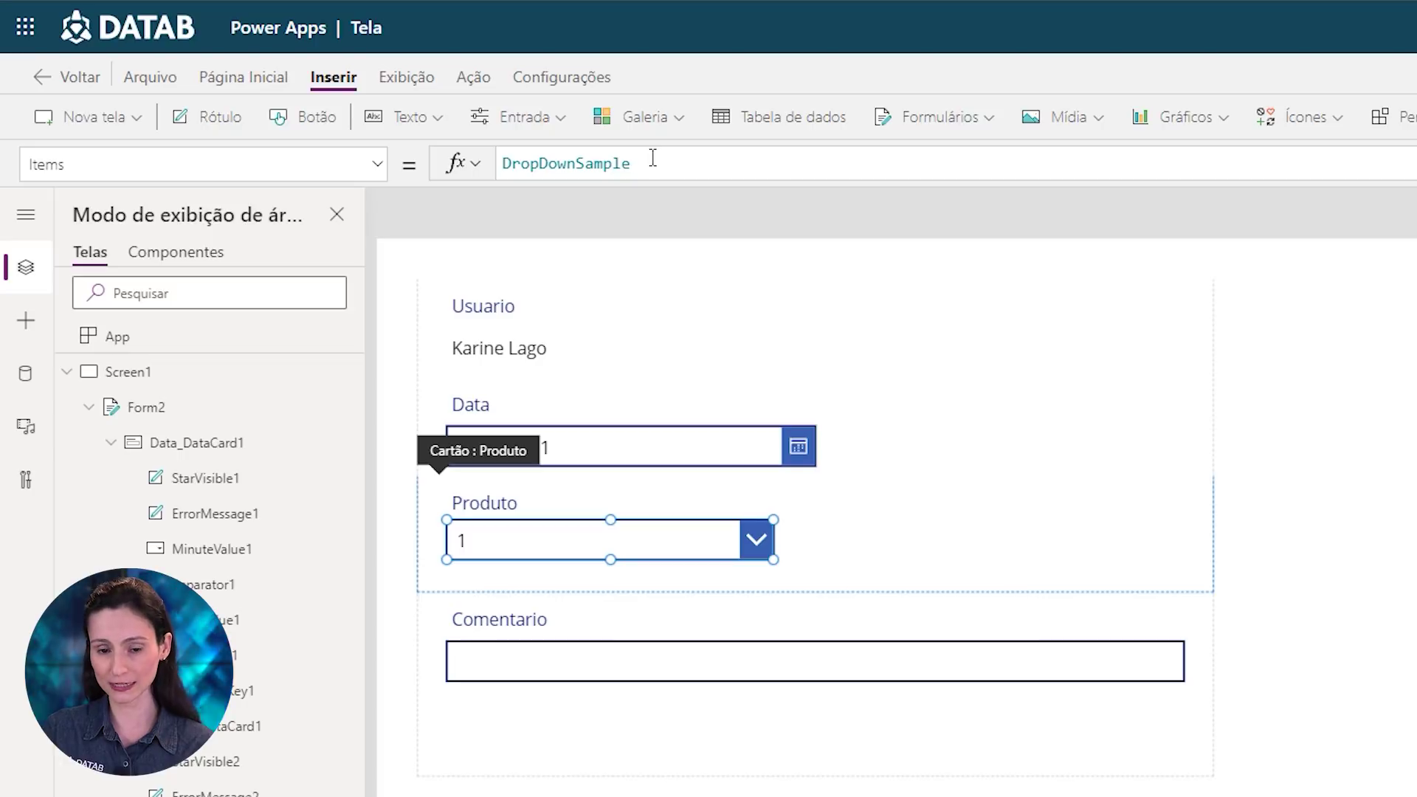
double_click(695, 161)
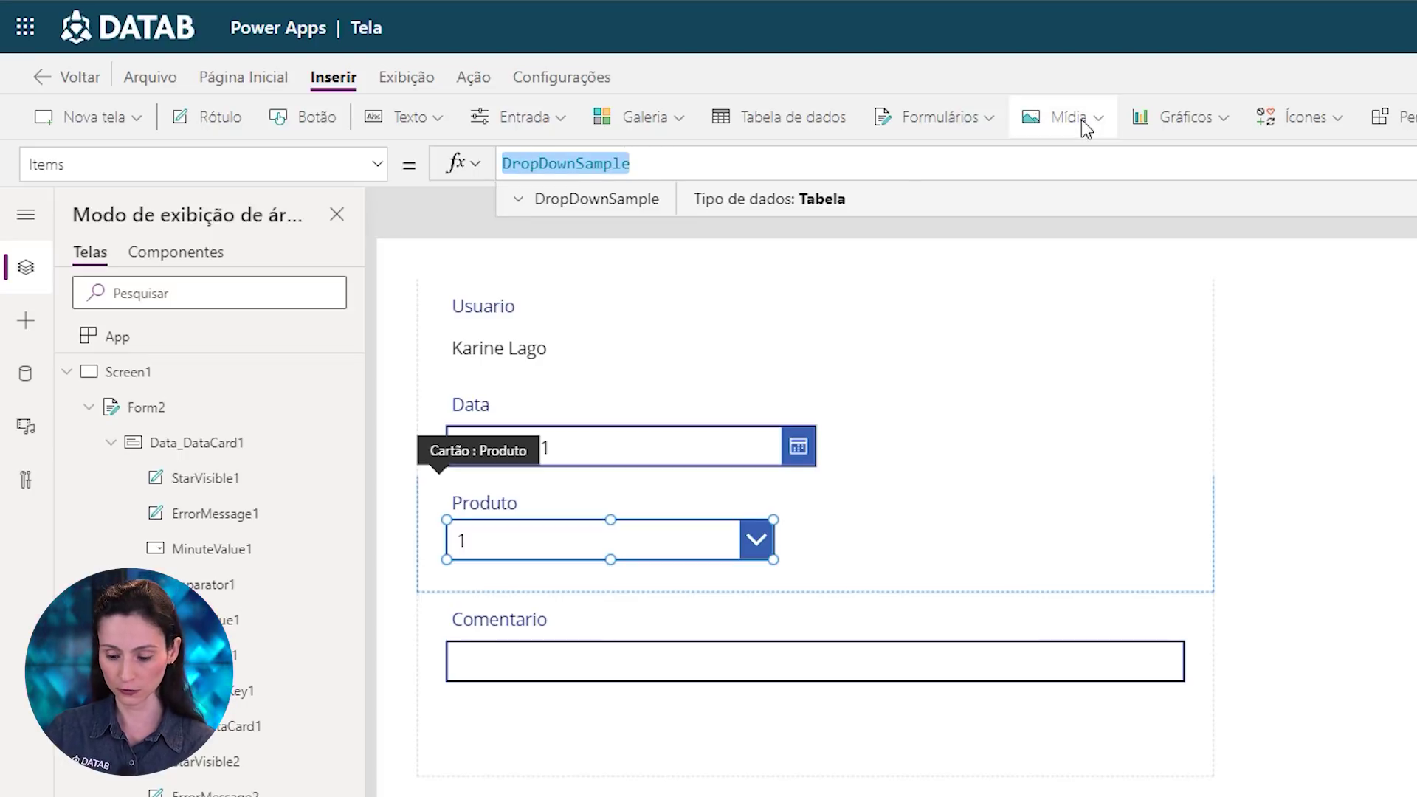
key(BackSpace)
text(Prod)
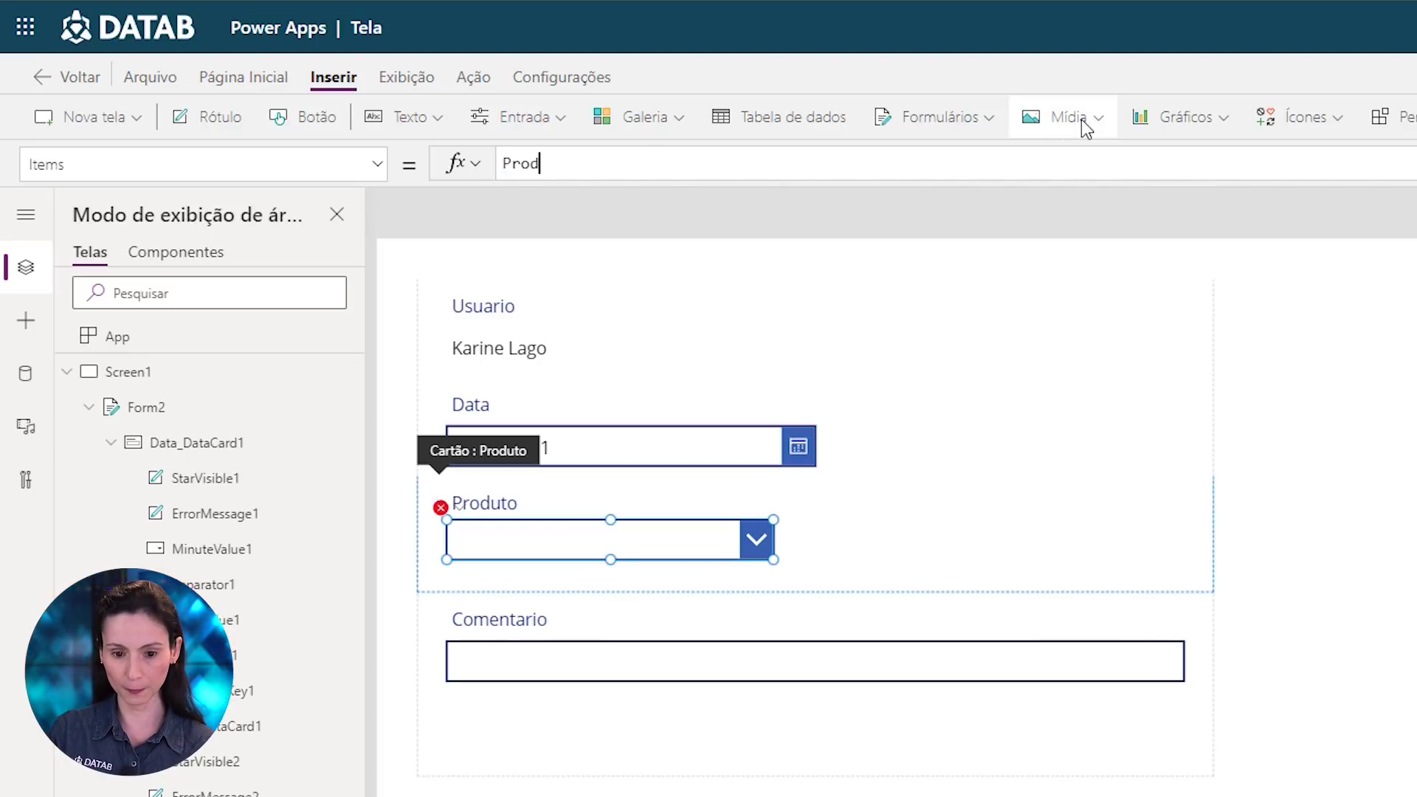
text(uto.)
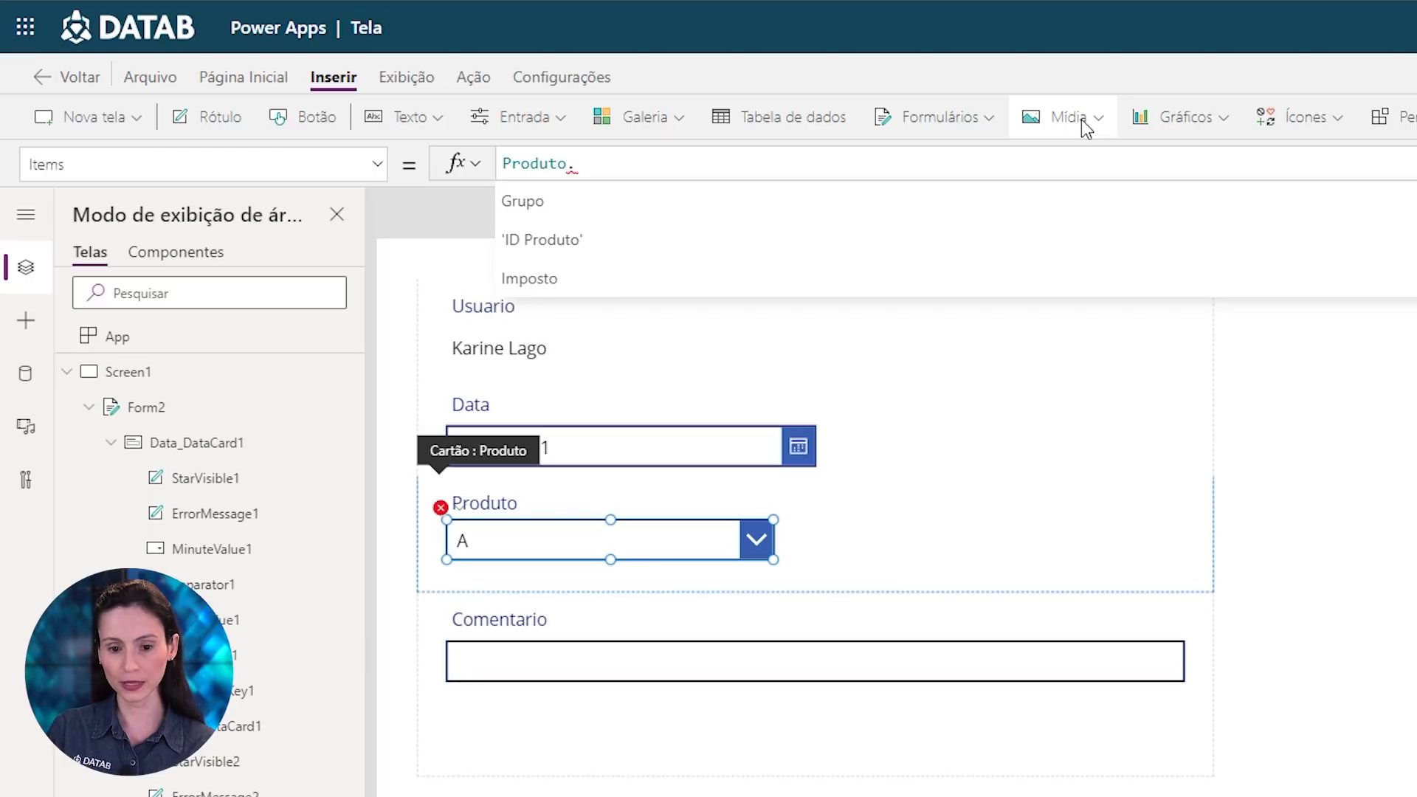
text(Produ)
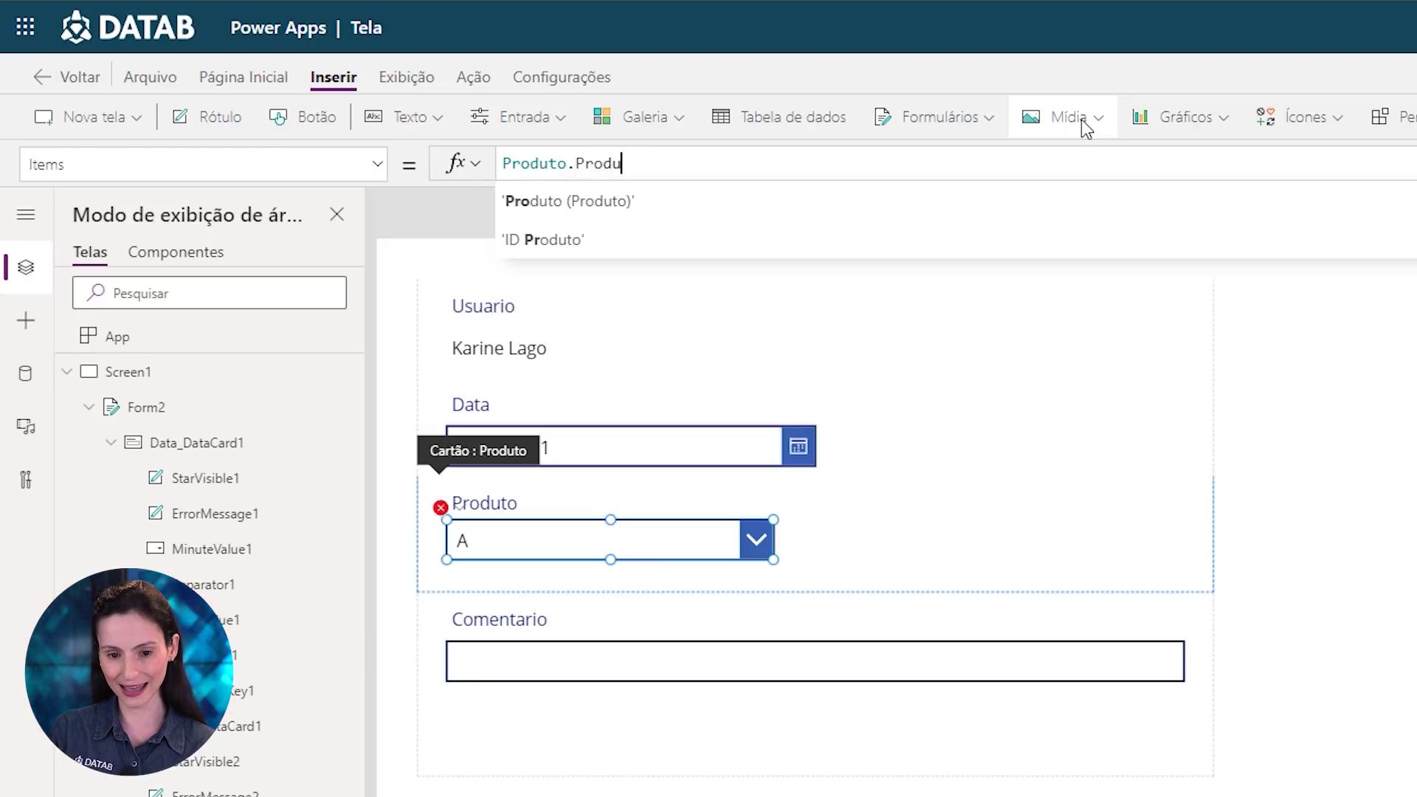
click(603, 210)
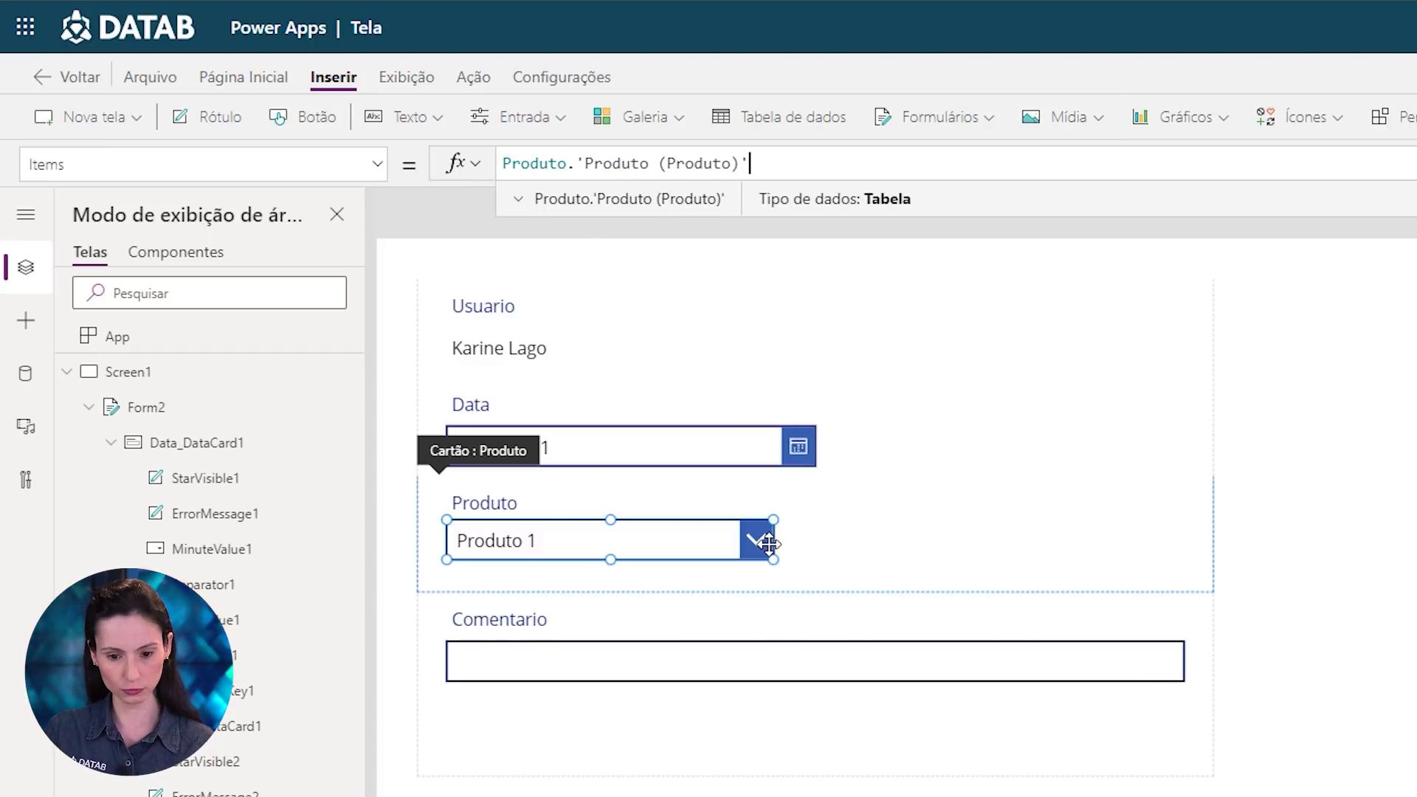
alt+click(768, 544)
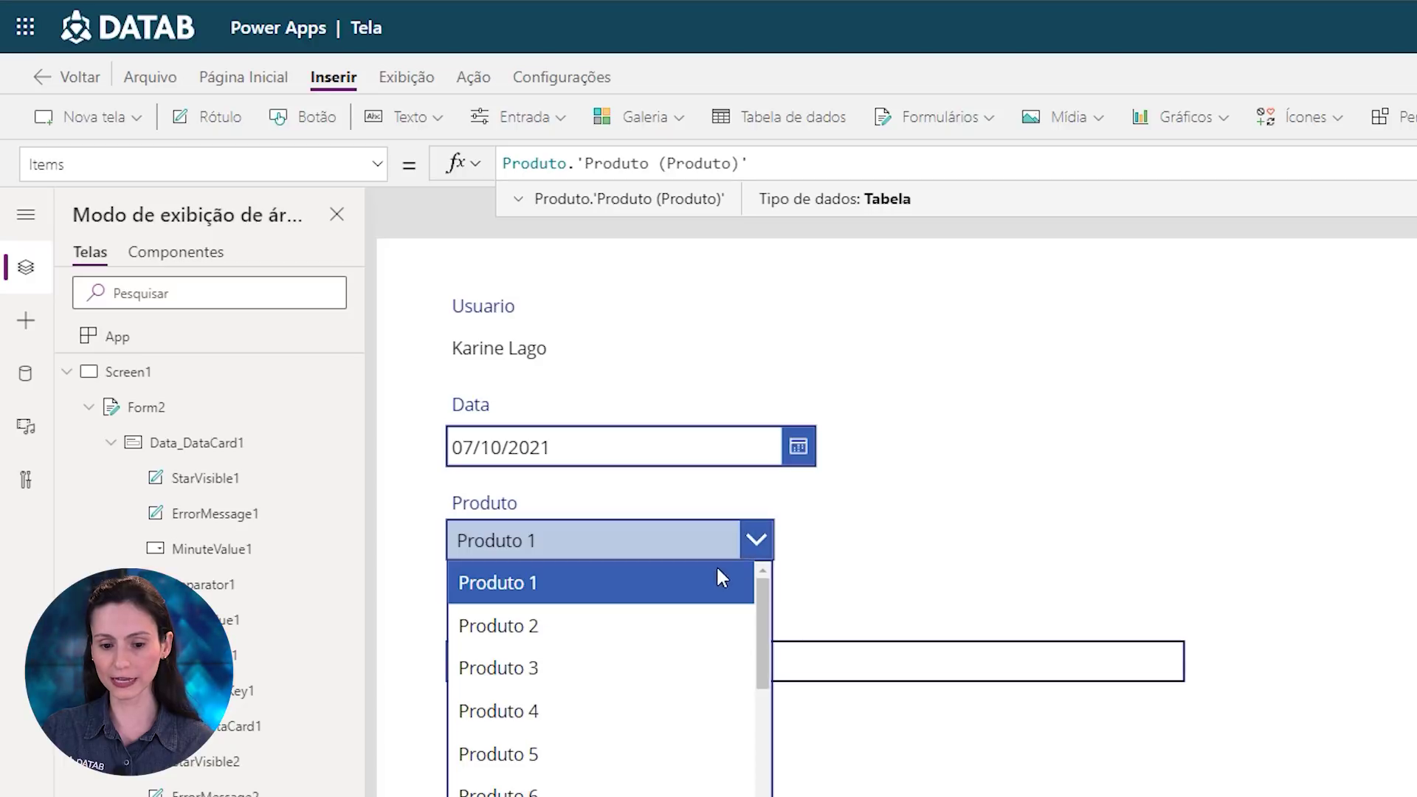
drag(763, 603, 775, 546)
click(775, 546)
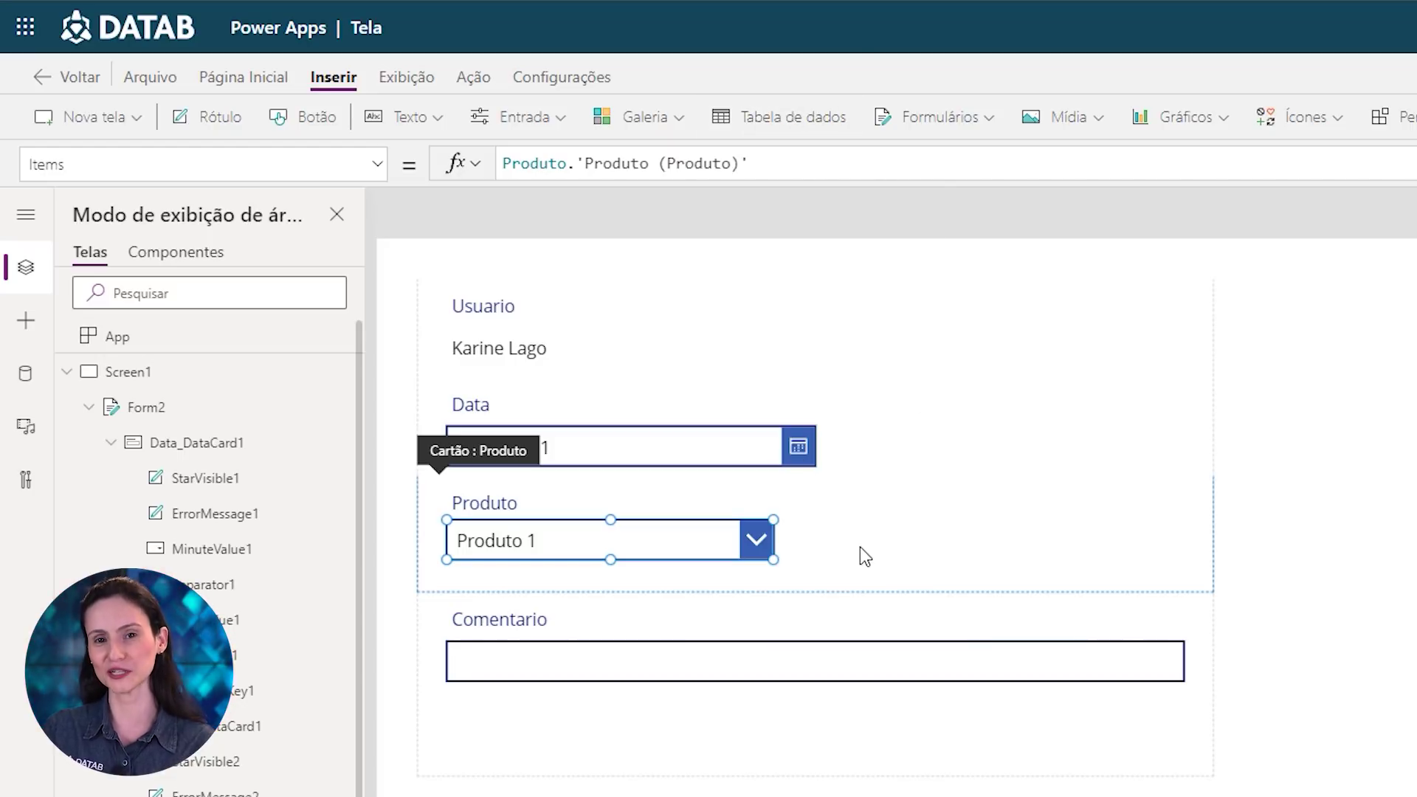
Set the Modo of the Comentario card's text input to Várias linhas
click(889, 670)
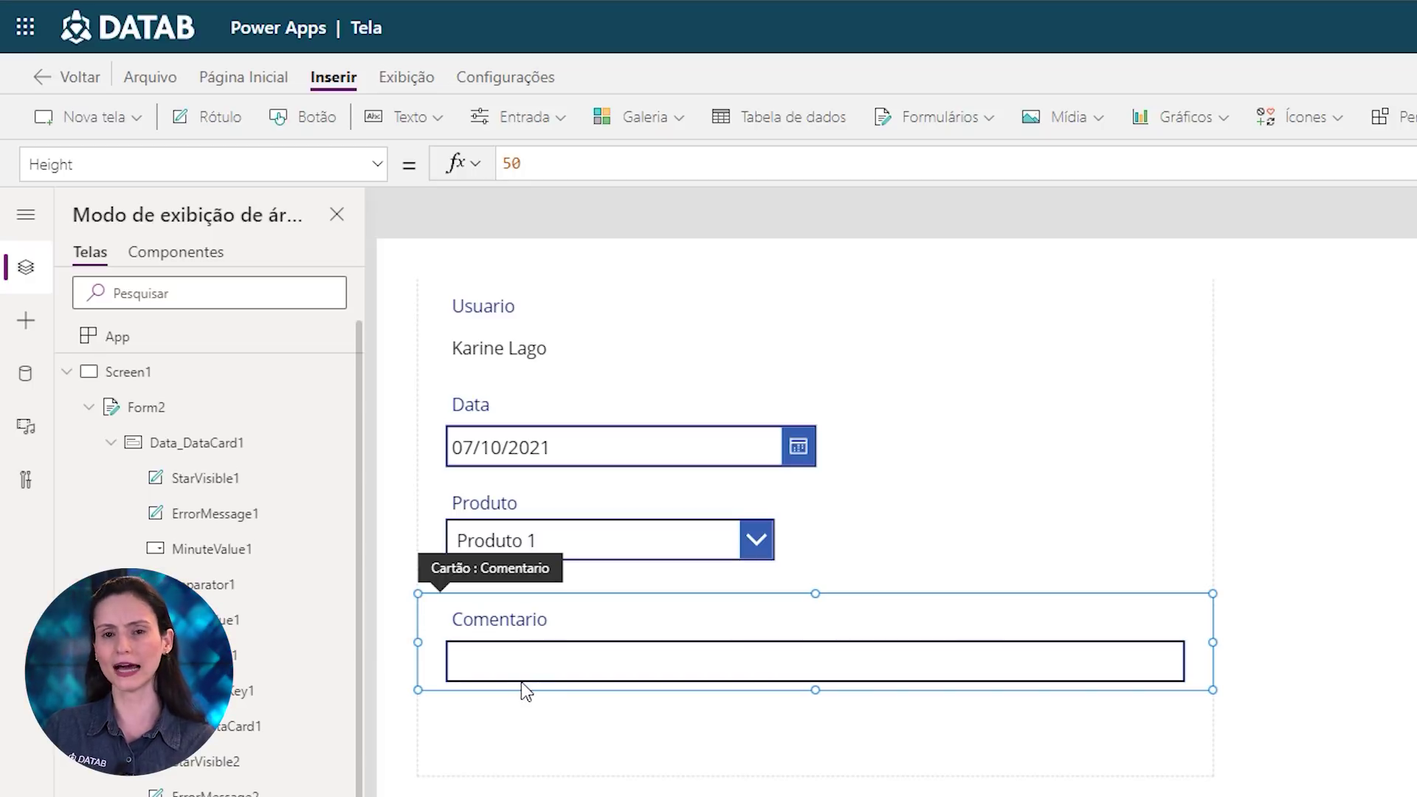
click(481, 675)
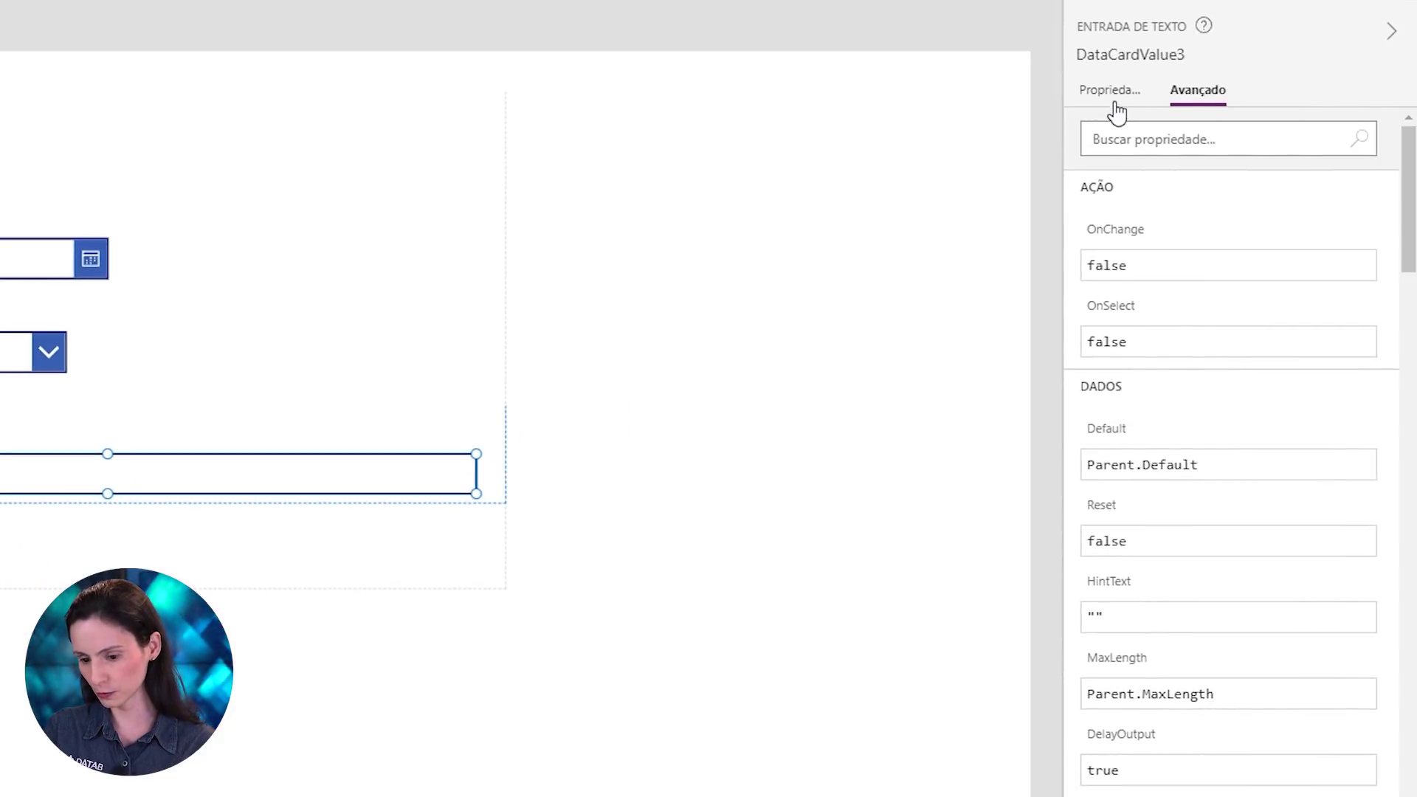
click(1113, 96)
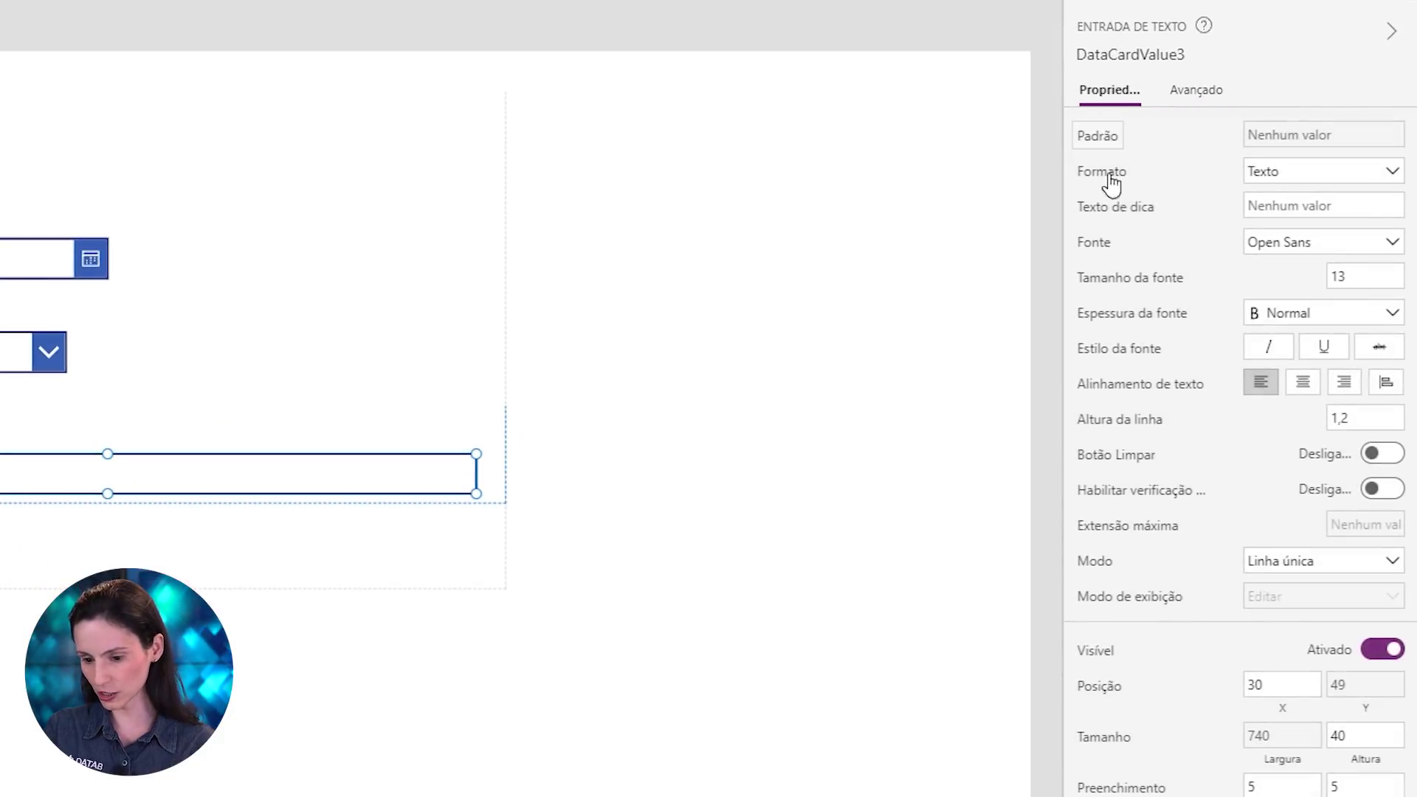
click(1254, 564)
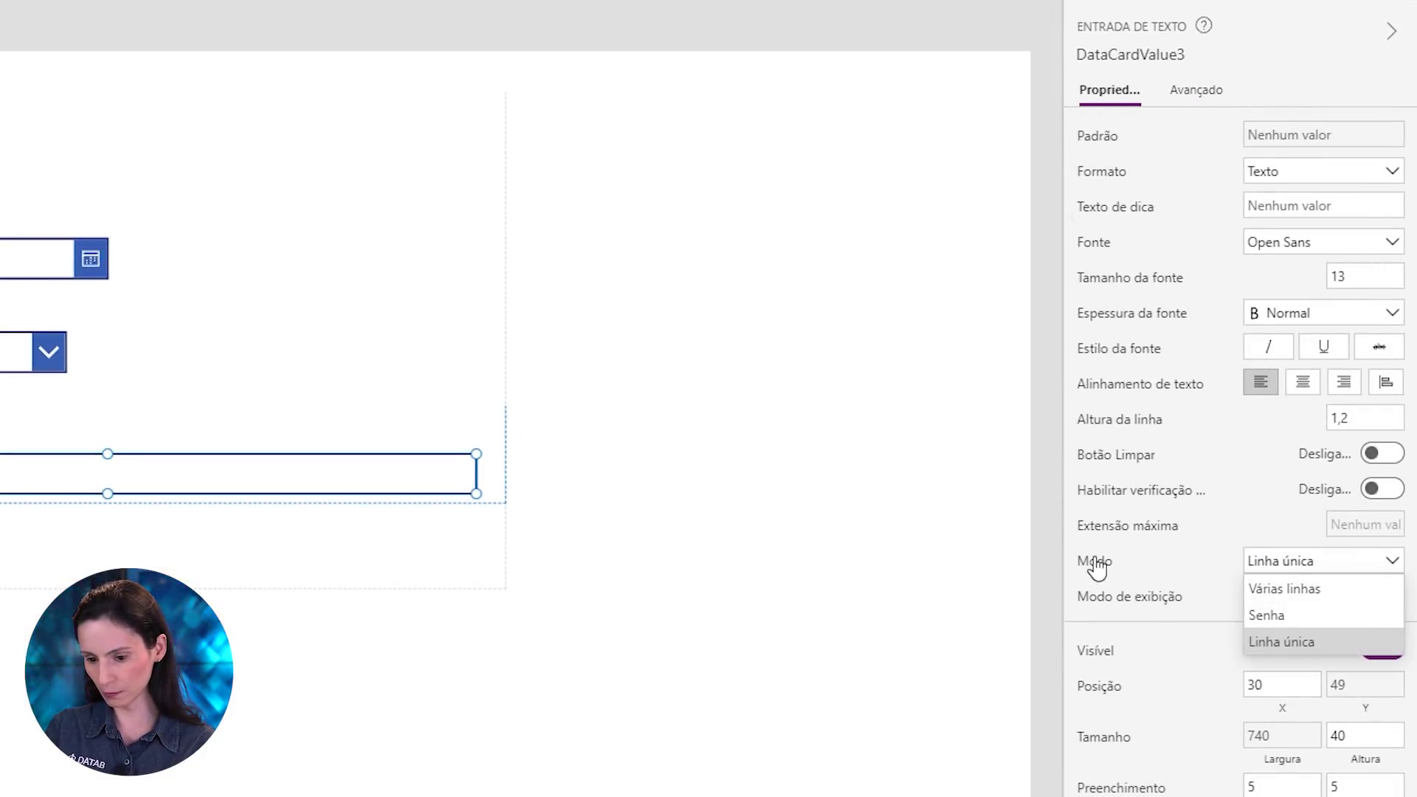
click(1292, 589)
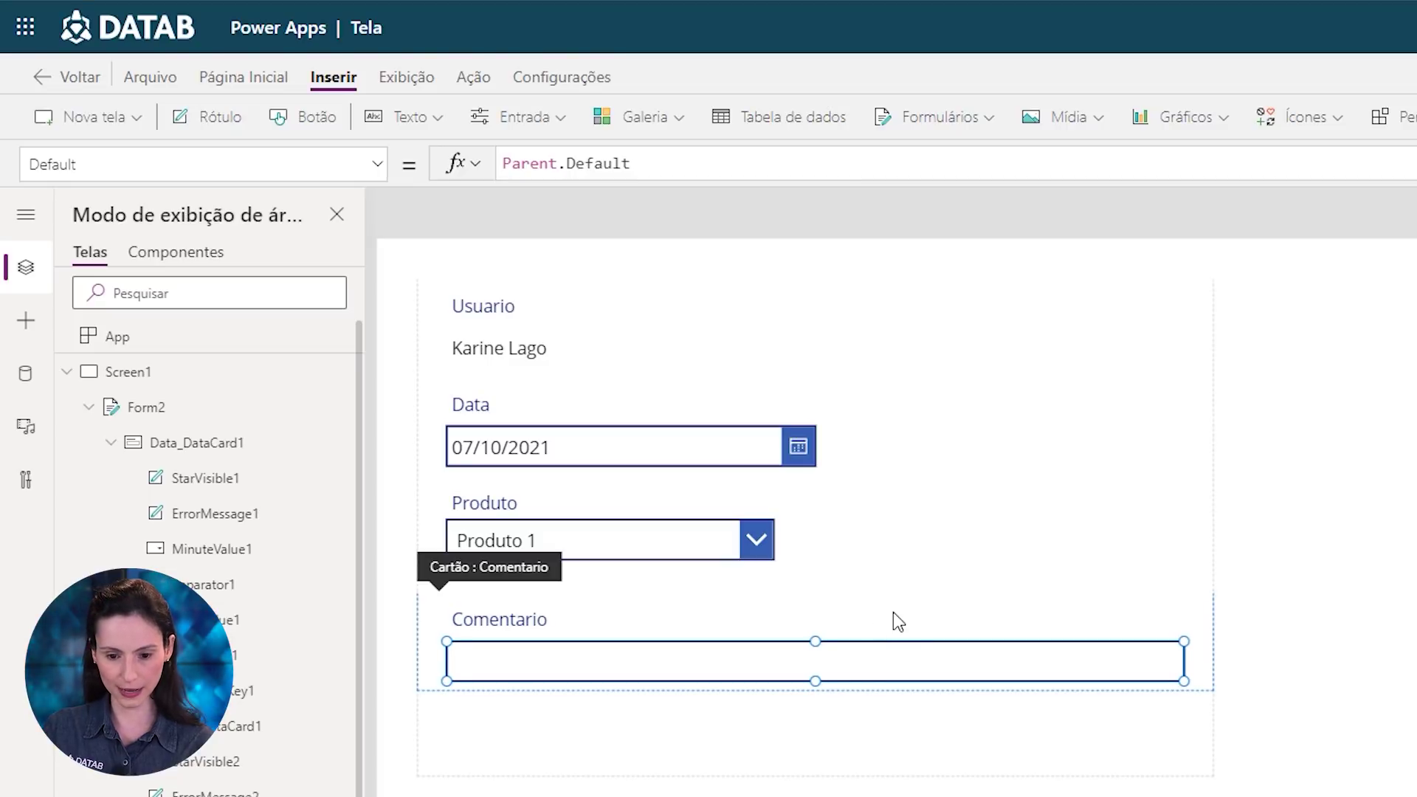
Increase the height of the Comentario card and enlarge its text input to fill the added space
click(892, 622)
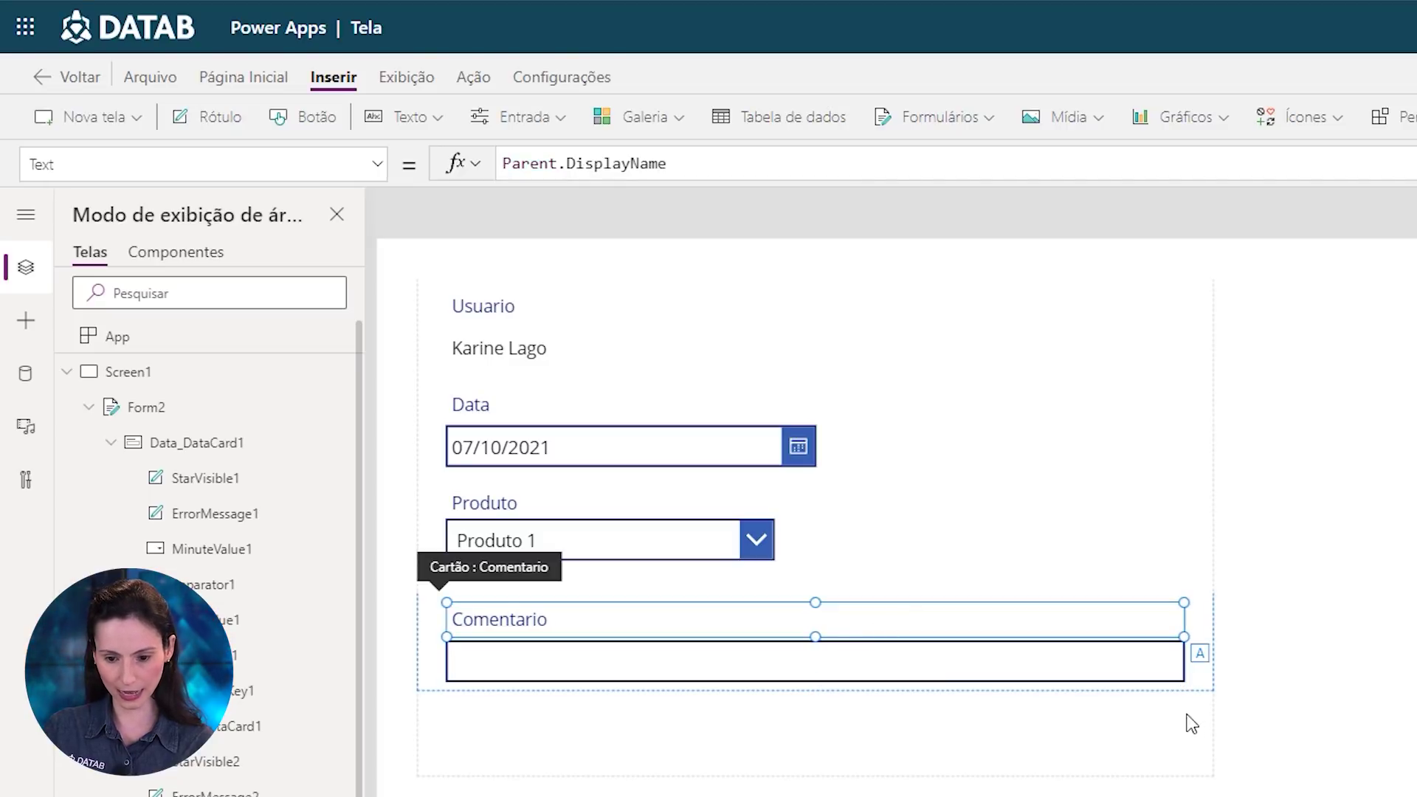
click(1208, 689)
drag(815, 686, 841, 786)
click(848, 667)
drag(816, 676, 822, 772)
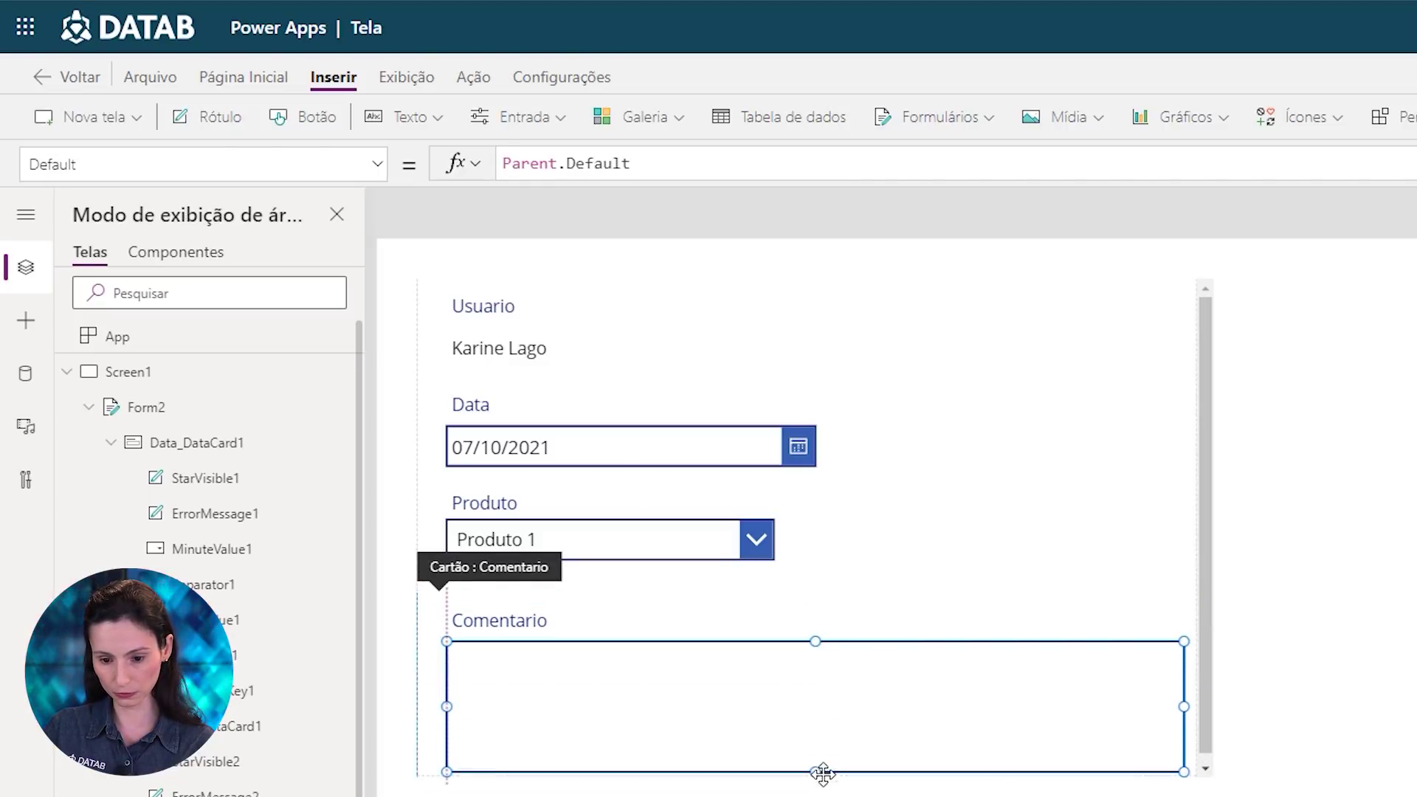
Extend the form's height downward so the whole Comentario card fits without scrolling
click(1062, 538)
click(1208, 706)
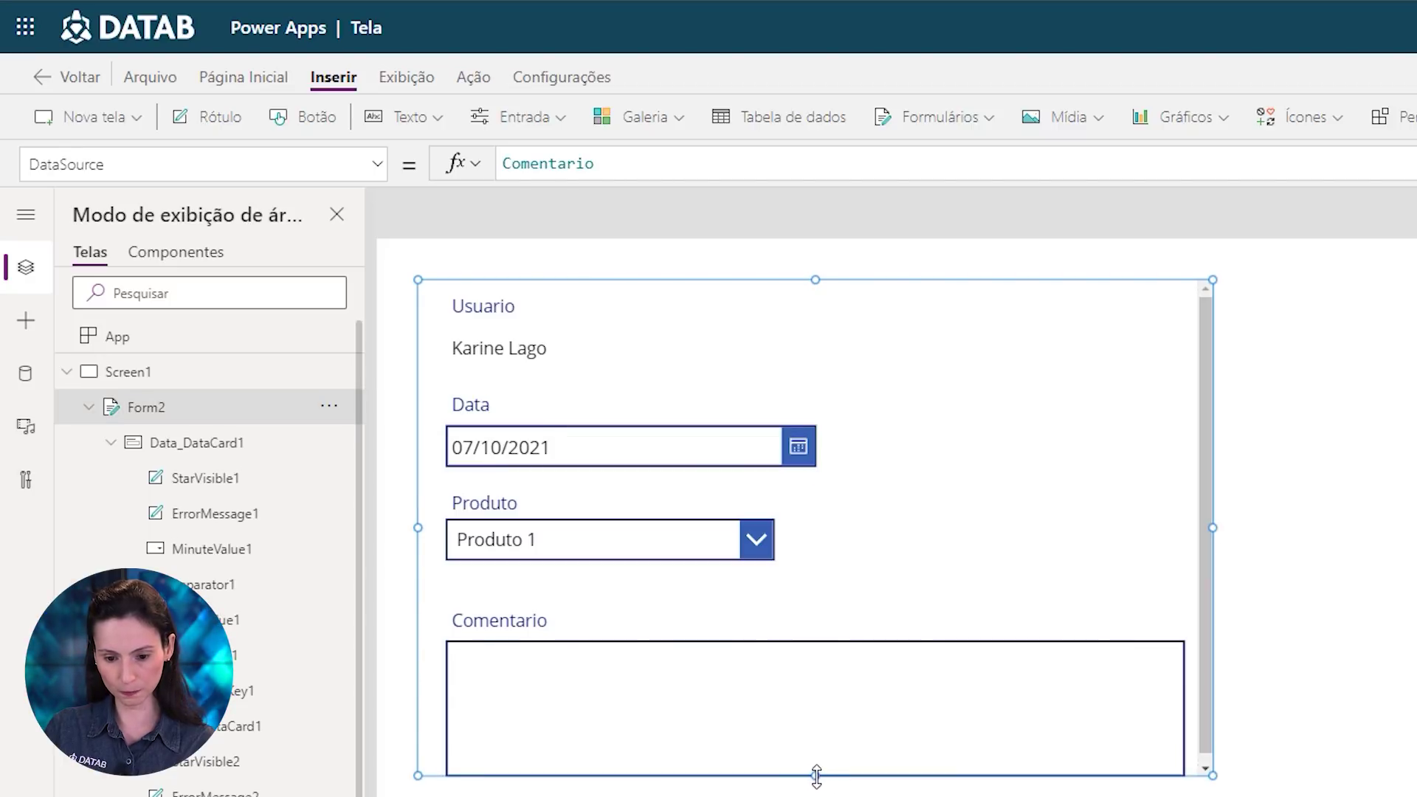
drag(809, 777, 815, 796)
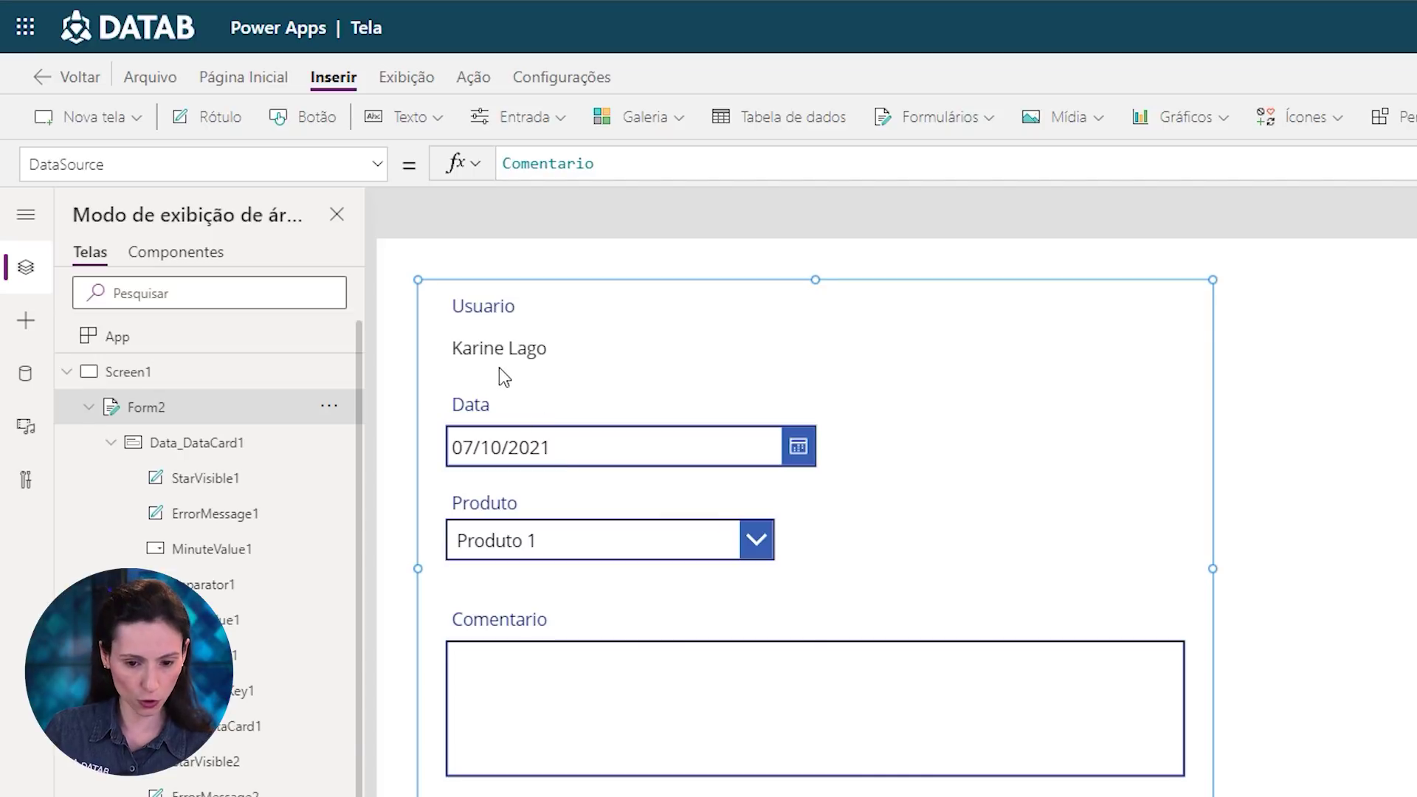
Move the Usuario value, Data picker and Produto dropdown beside their labels and shorten the three cards to remove spare space
click(476, 354)
click(478, 353)
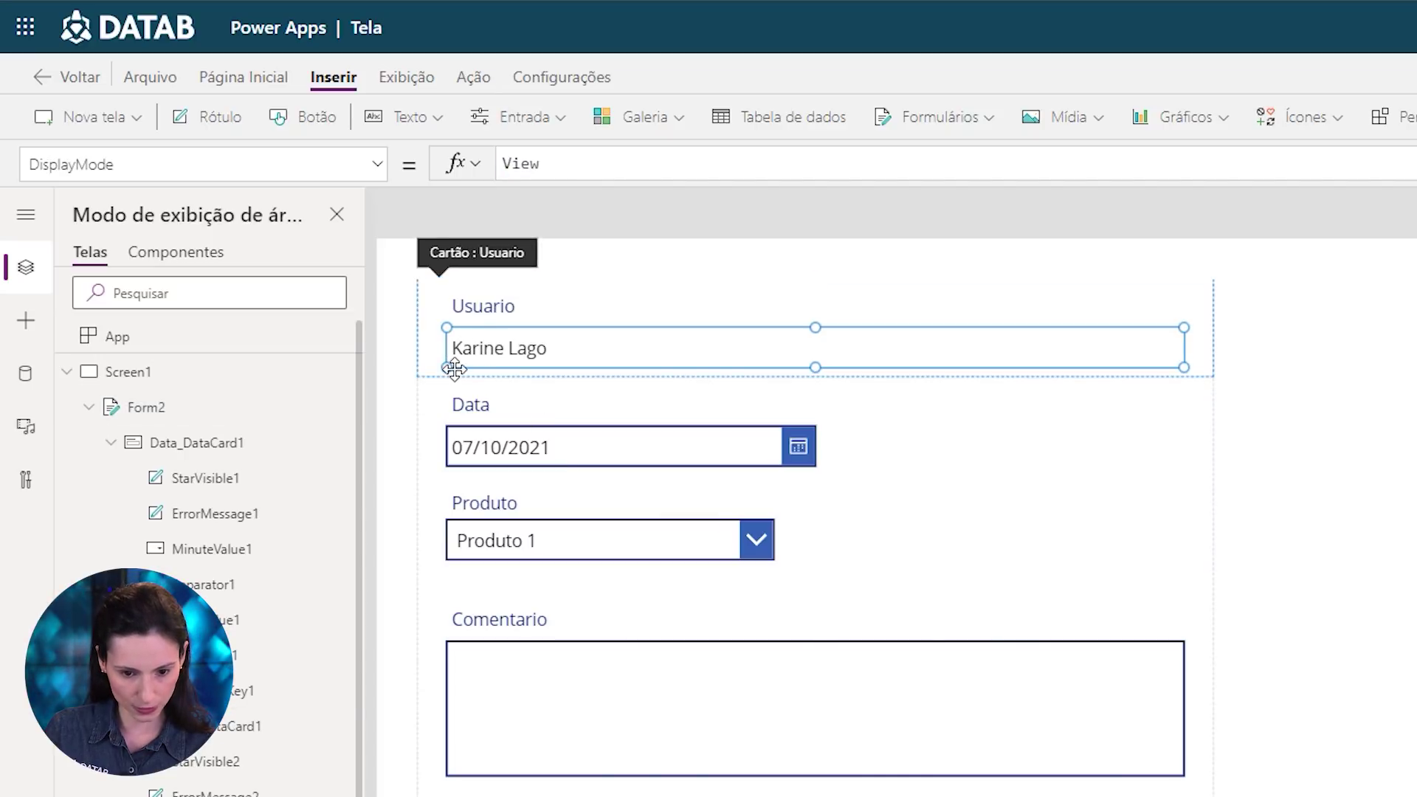
drag(448, 367, 588, 301)
click(516, 404)
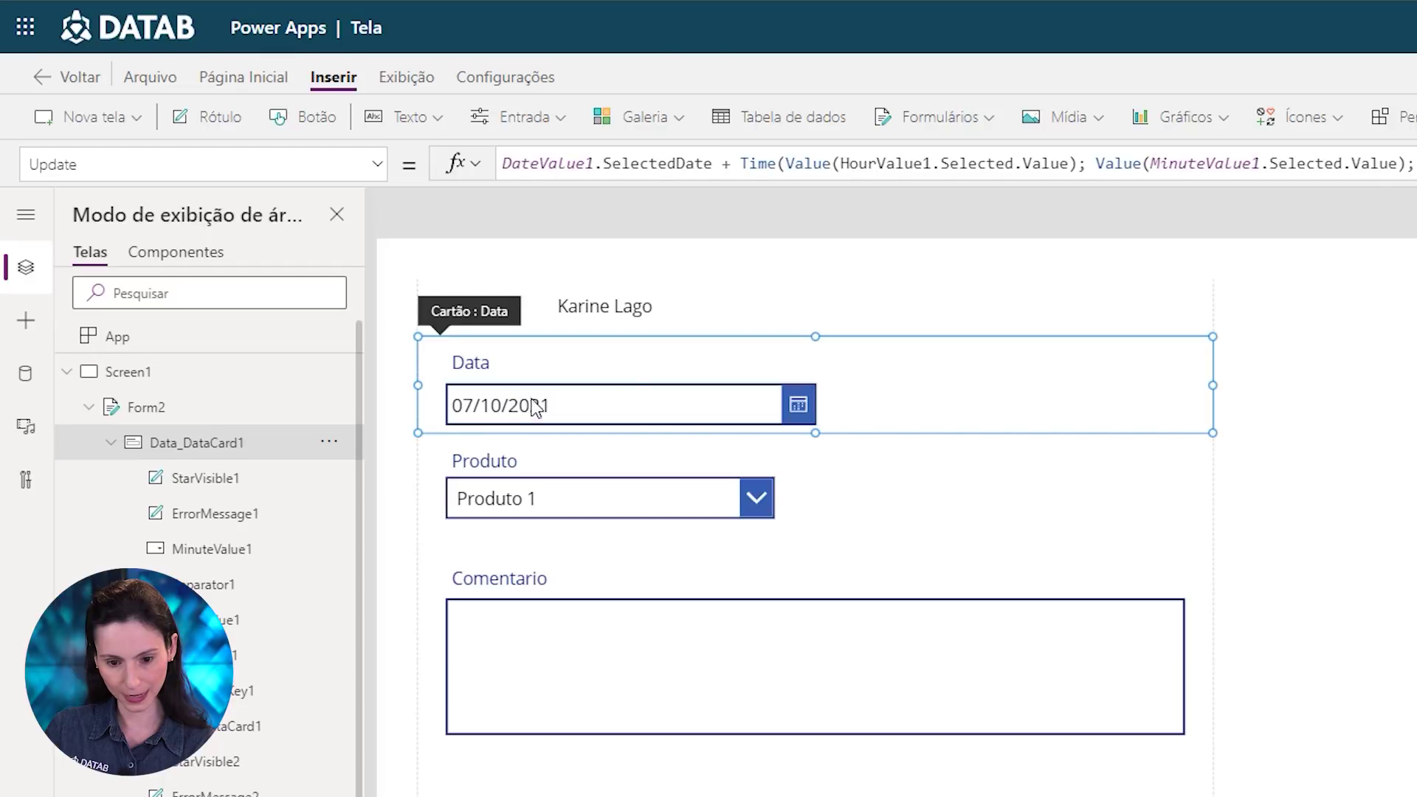
click(514, 402)
drag(515, 398, 622, 340)
drag(487, 443, 584, 403)
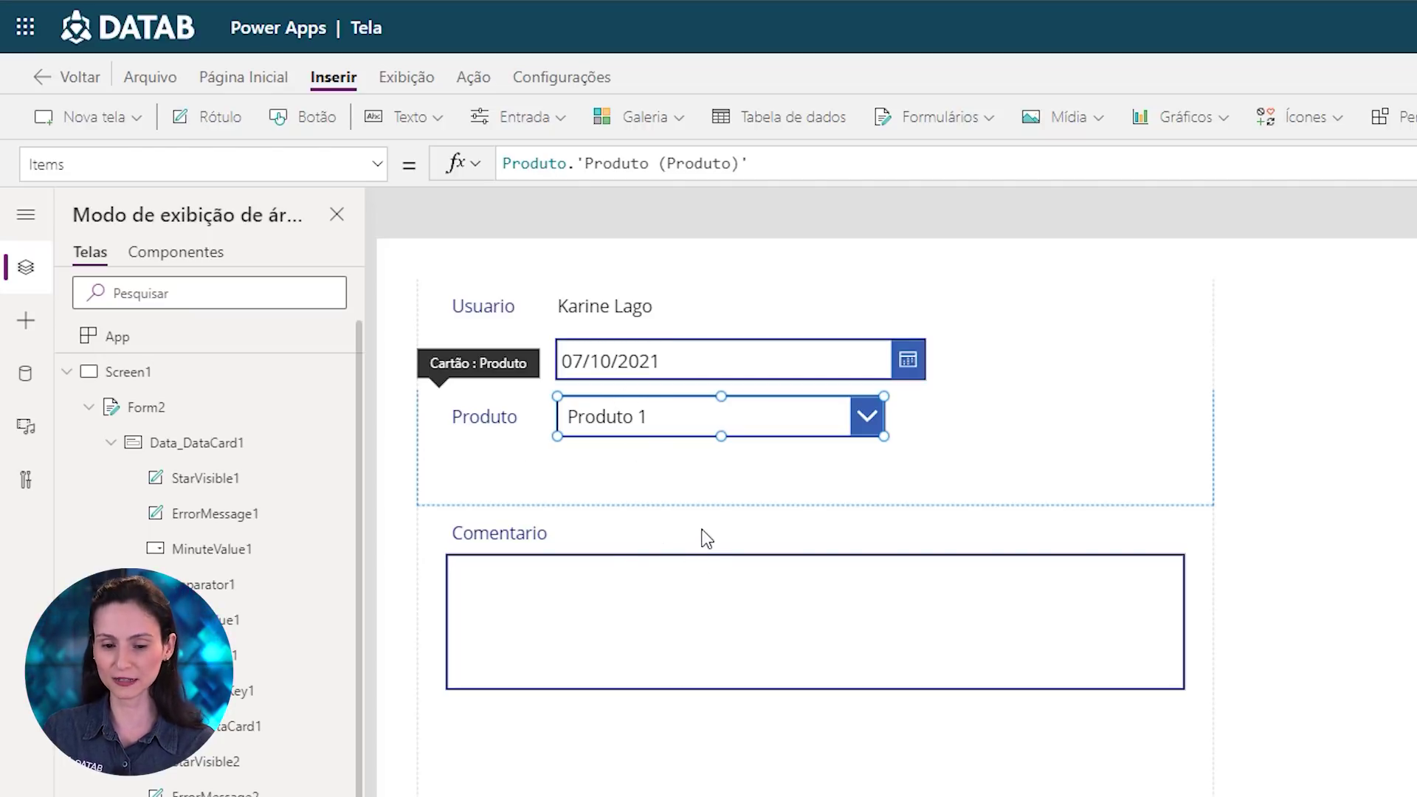
click(624, 490)
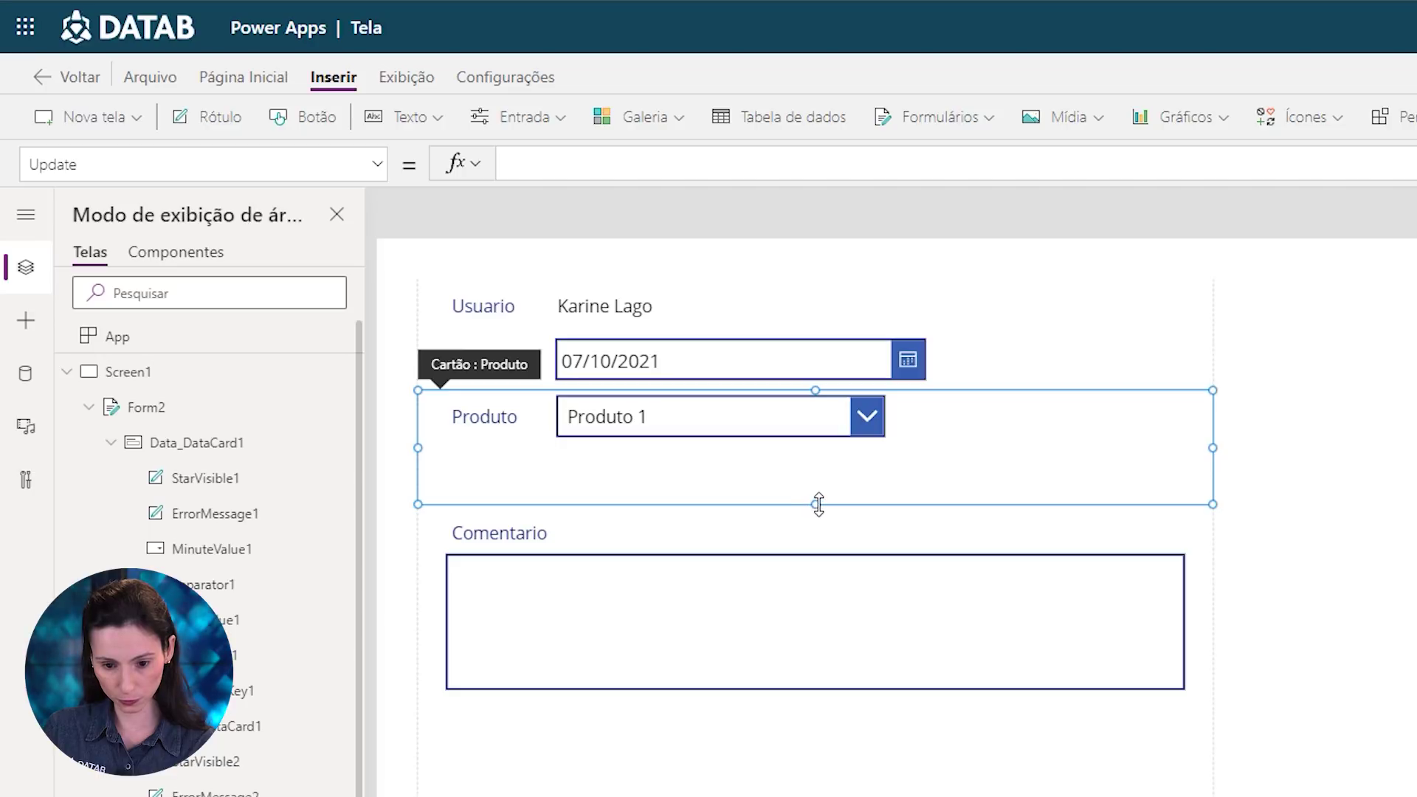
drag(815, 503, 815, 457)
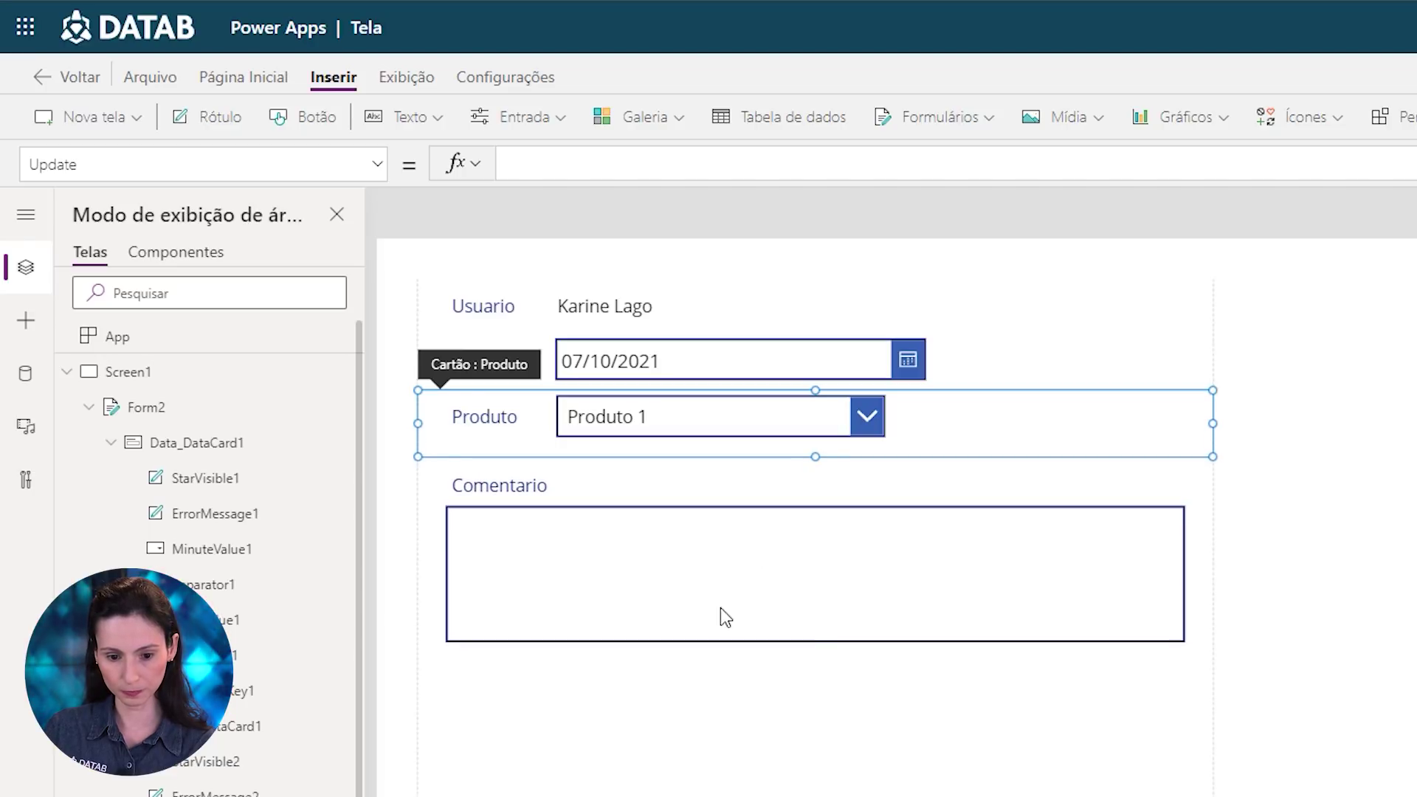
Set the Comentario card's height to 254, then make its text input taller and narrow it to roughly the Data picker's right edge
click(511, 506)
drag(818, 650, 816, 719)
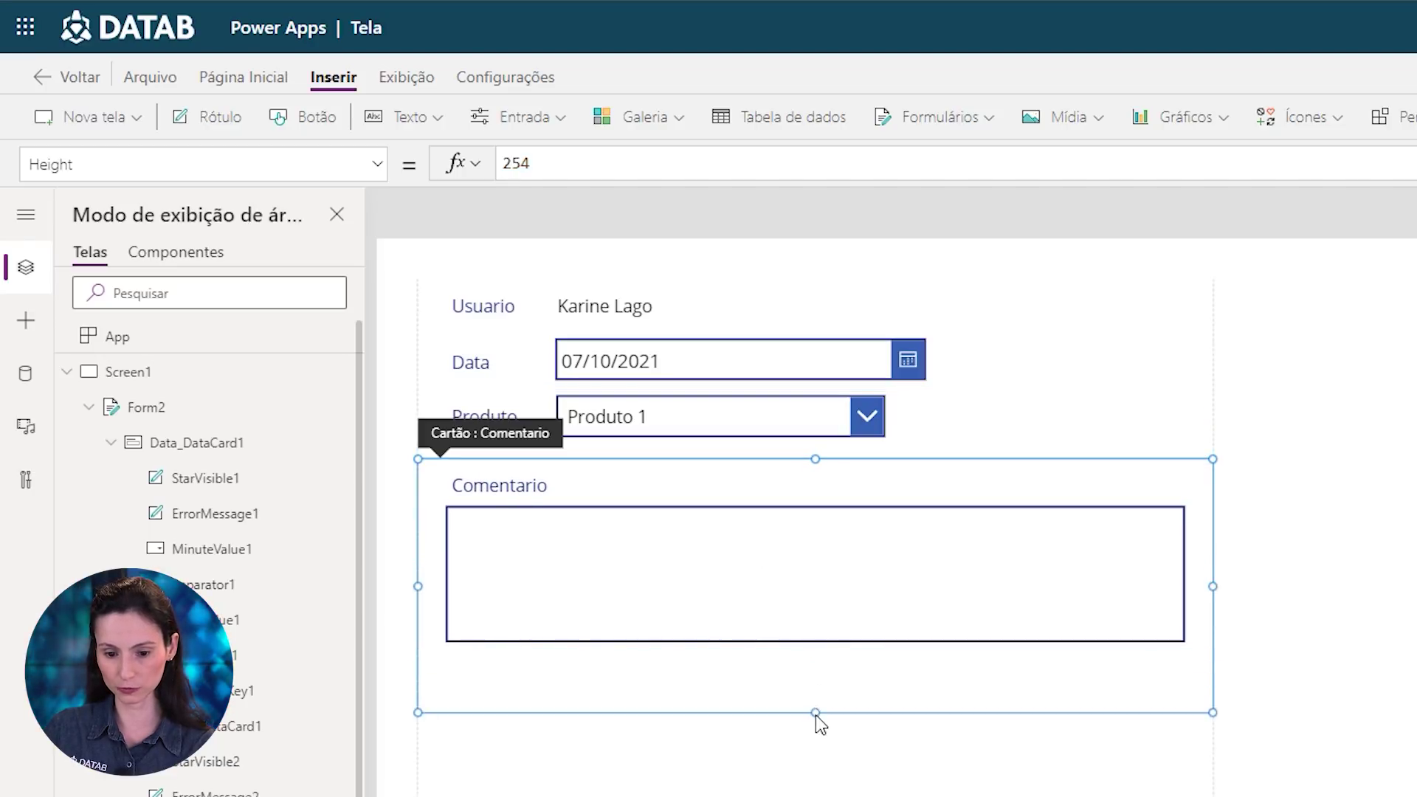
click(816, 636)
drag(816, 642, 827, 692)
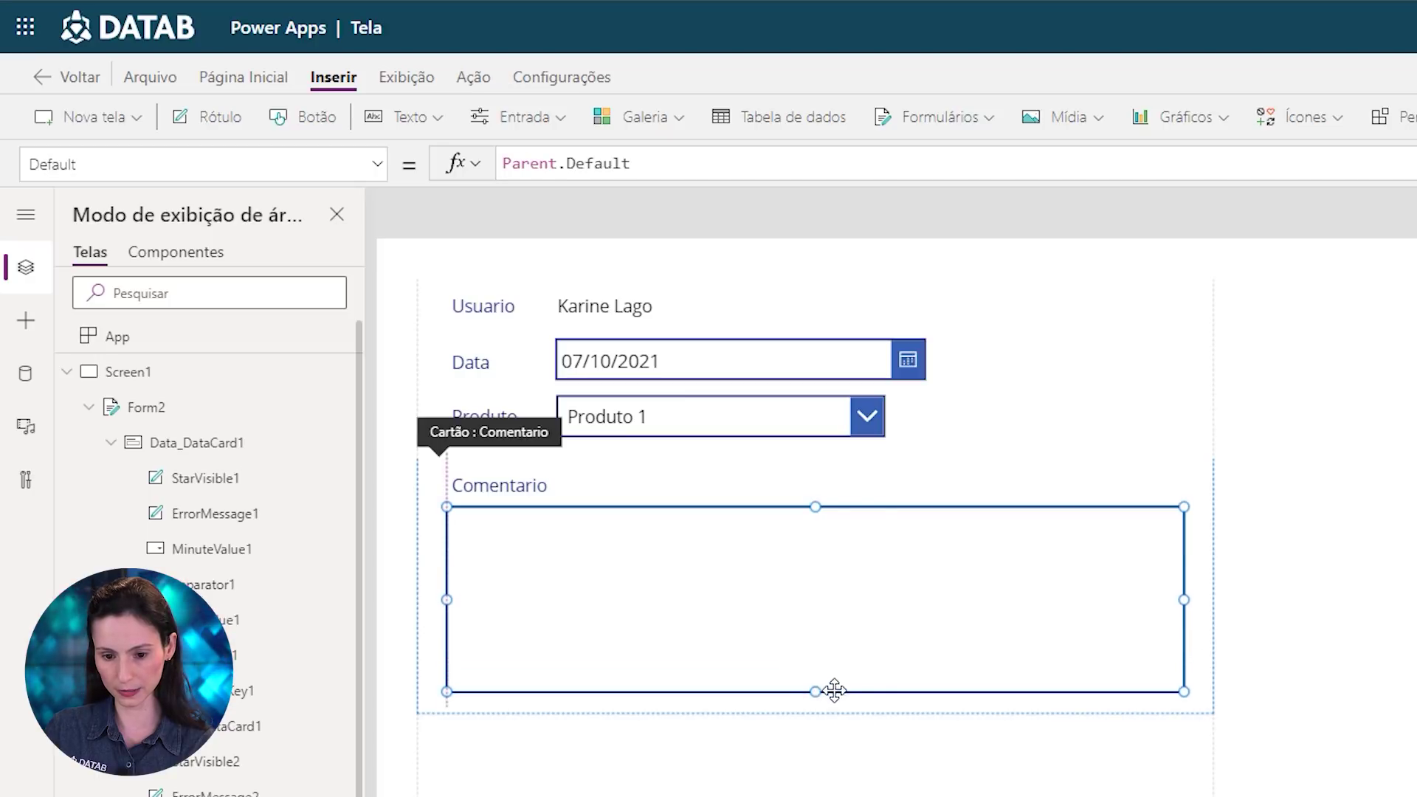
drag(1182, 597, 939, 636)
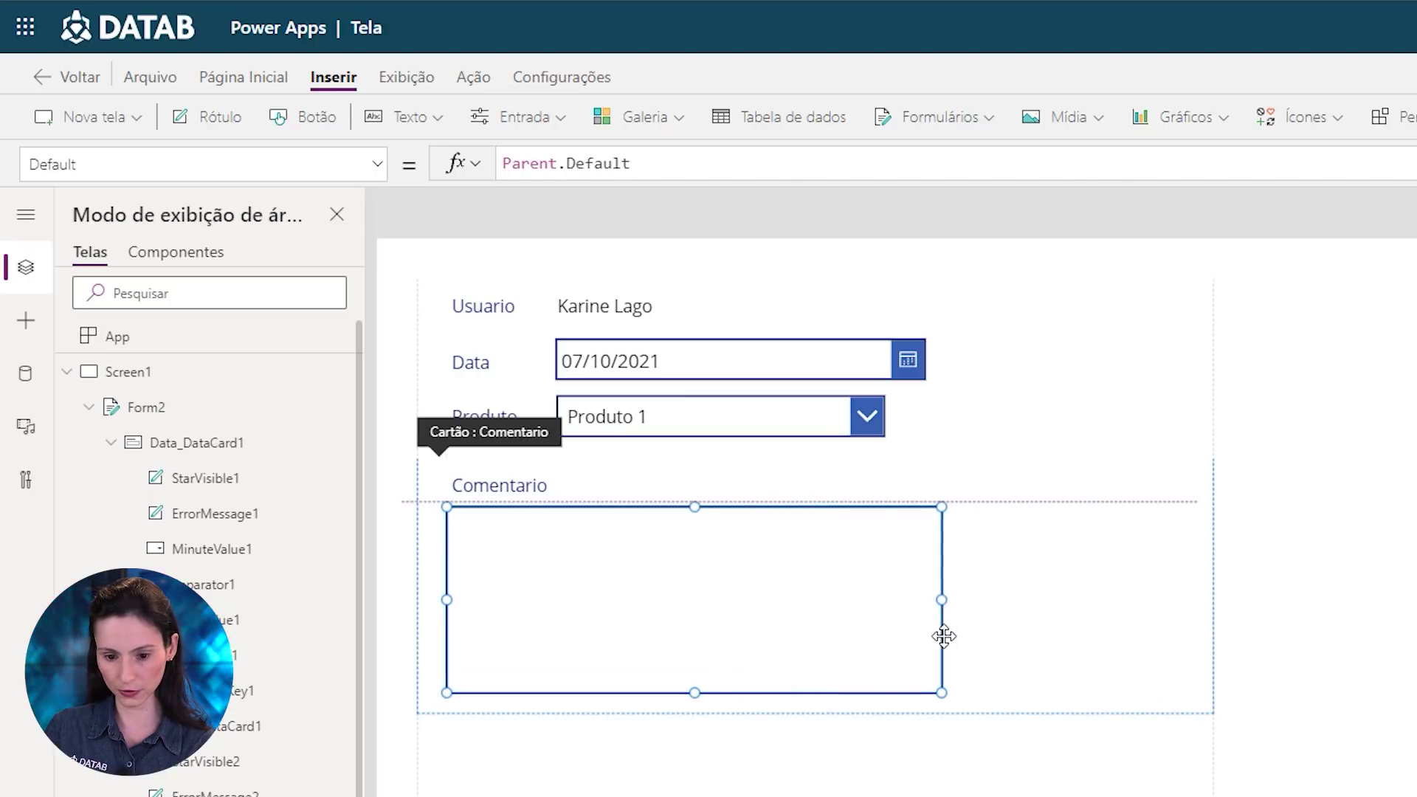
Enlarge the Produto dropdown so its right edge lines up with the Data picker and it becomes slightly taller
click(754, 409)
click(757, 415)
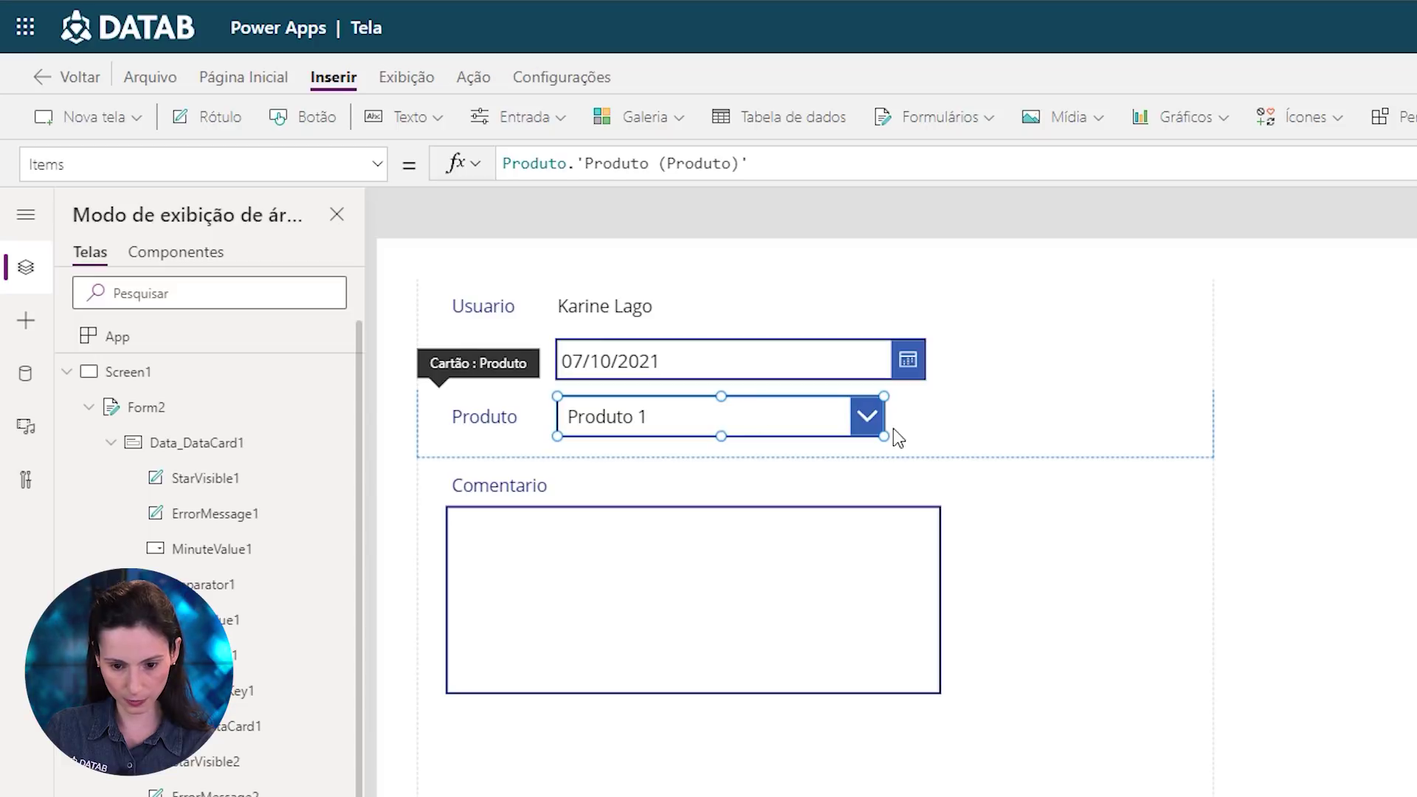
drag(885, 435, 929, 442)
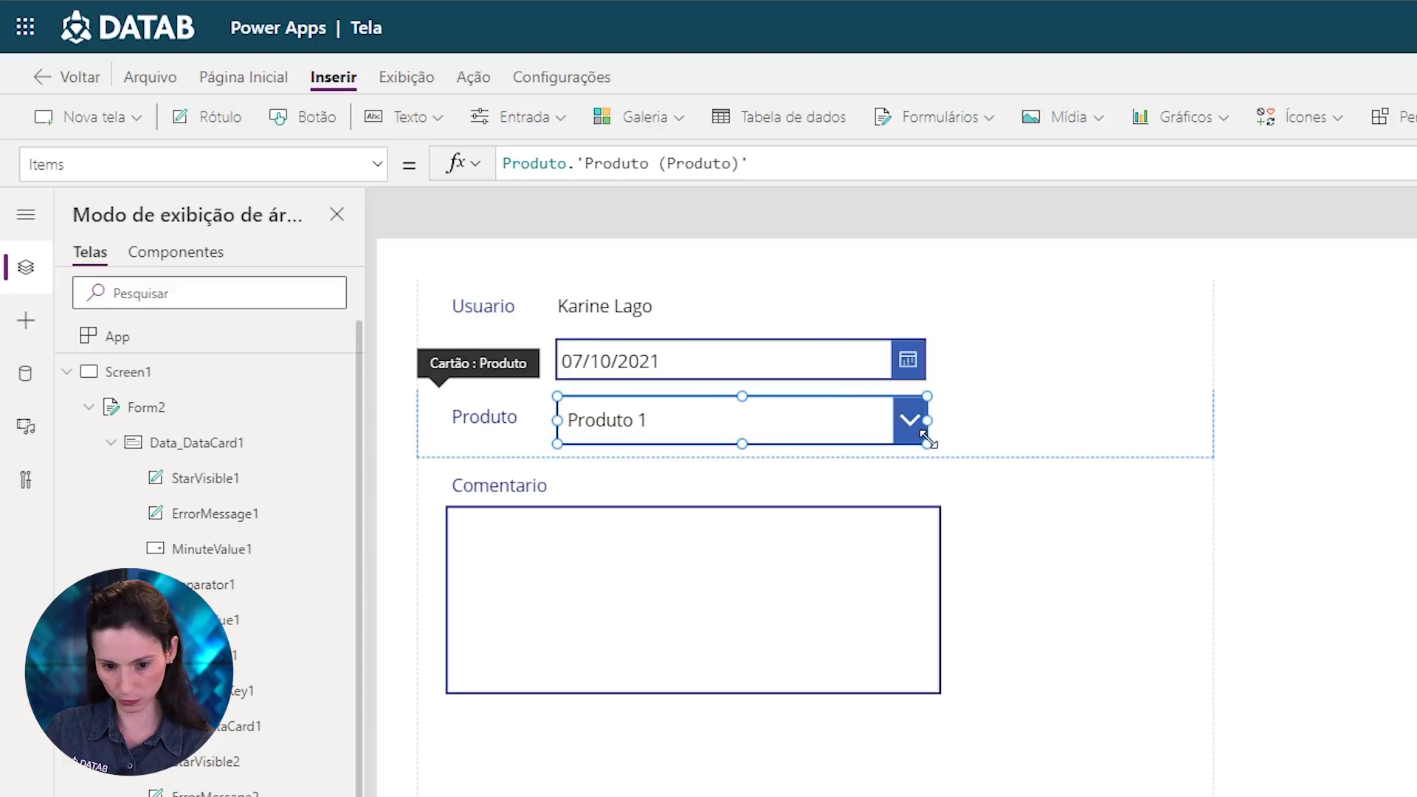
Narrow the form to just past the Comentario box and shorten it to end slightly below that box
click(1005, 691)
click(1211, 542)
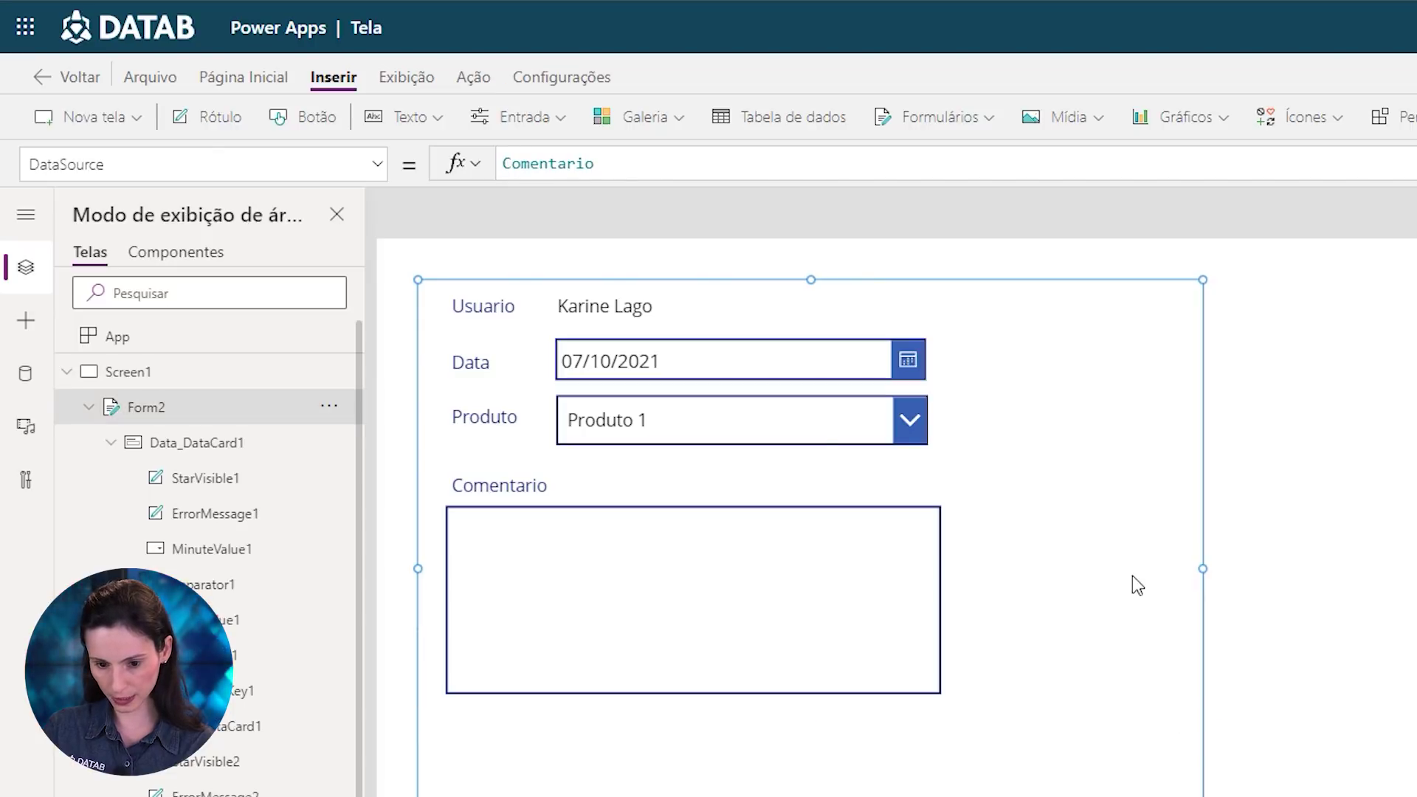
drag(1203, 568, 1009, 600)
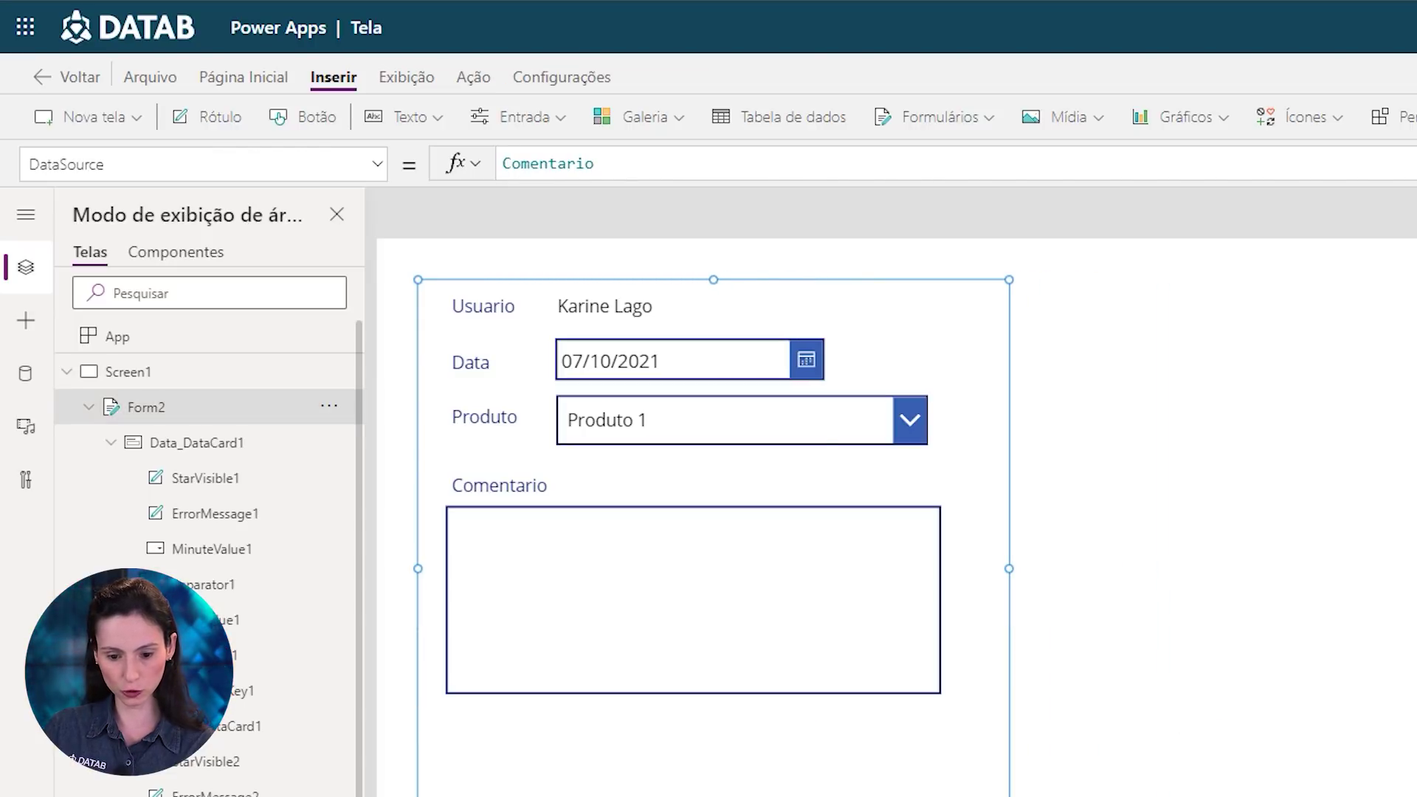
drag(712, 796, 713, 754)
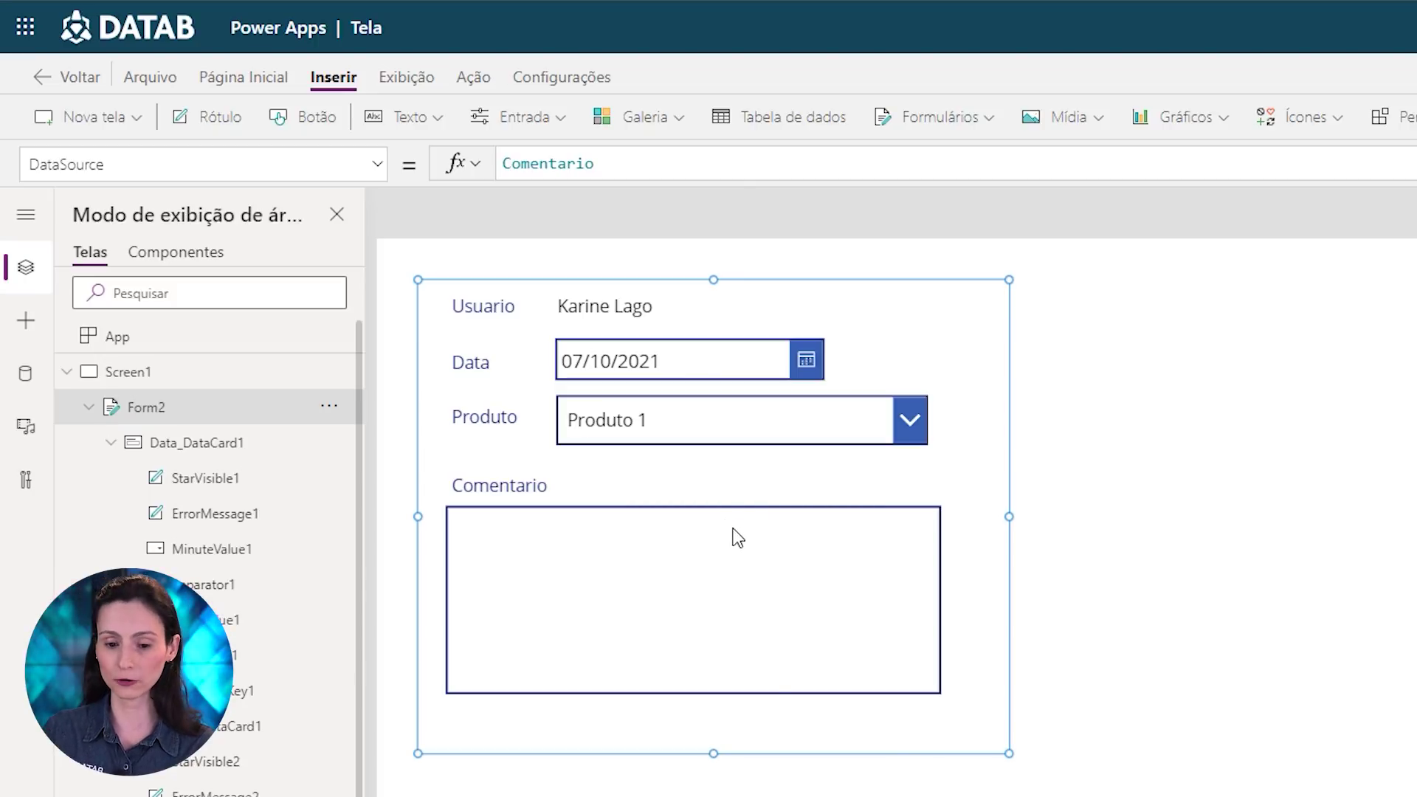
click(1151, 509)
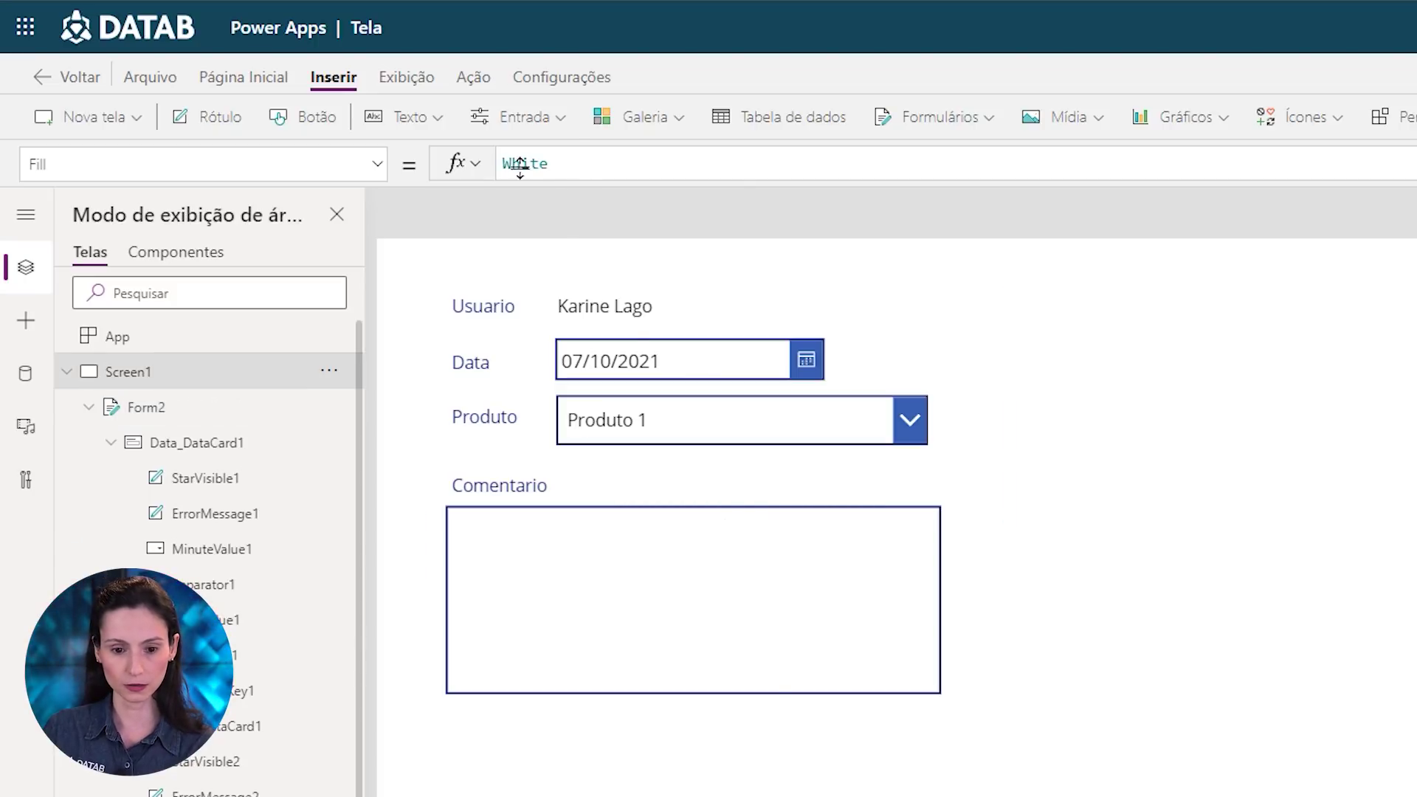
Insert a button and place it below the Comentario box, lined up with the box's right edge
click(324, 118)
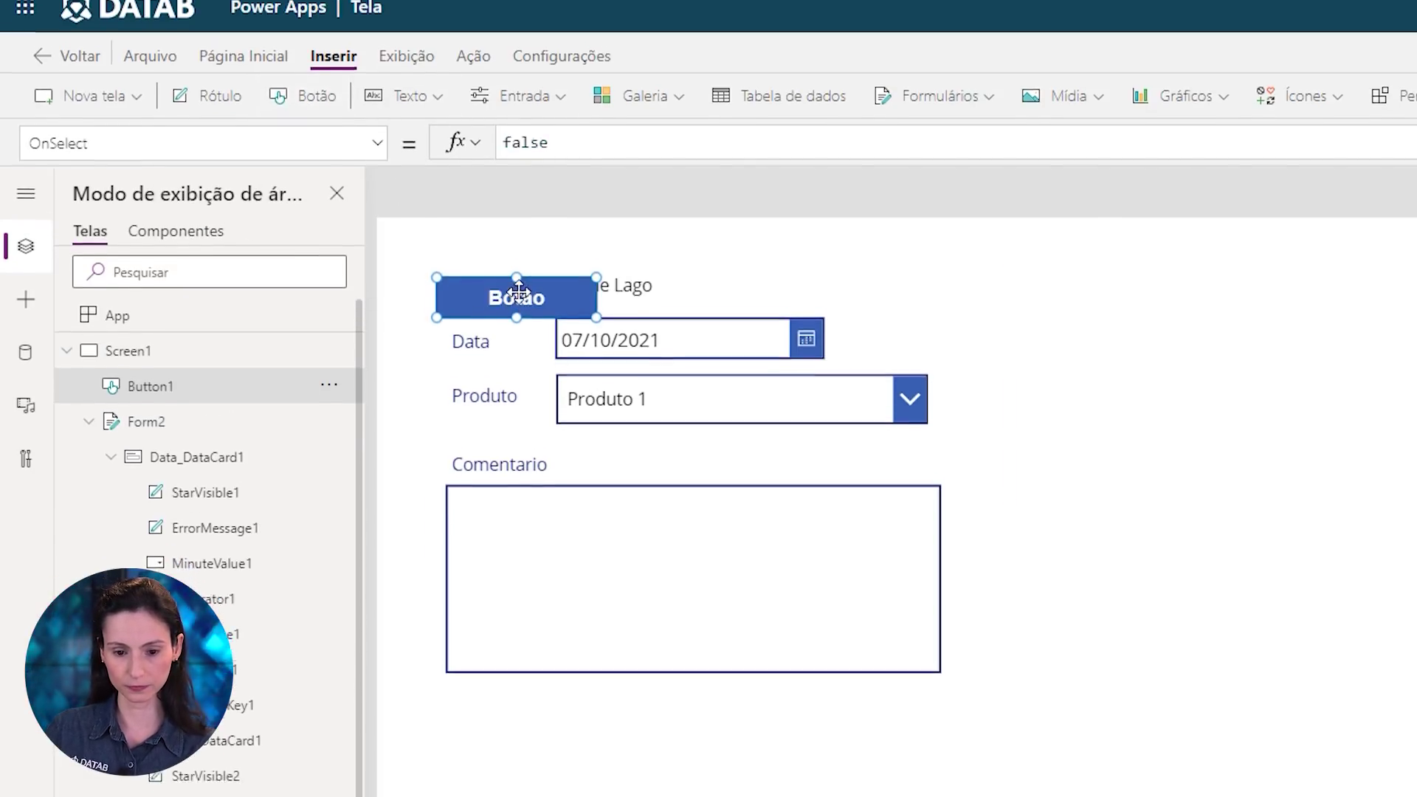
drag(509, 306, 839, 773)
mouse_move(839, 718)
mouse_down()
mouse_move(867, 741)
mouse_move(856, 701)
mouse_move(860, 718)
mouse_up()
Label the new button "Enviar Comentário" and enlarge it to about 225 by 56 so the text fits on one line
double_click(861, 716)
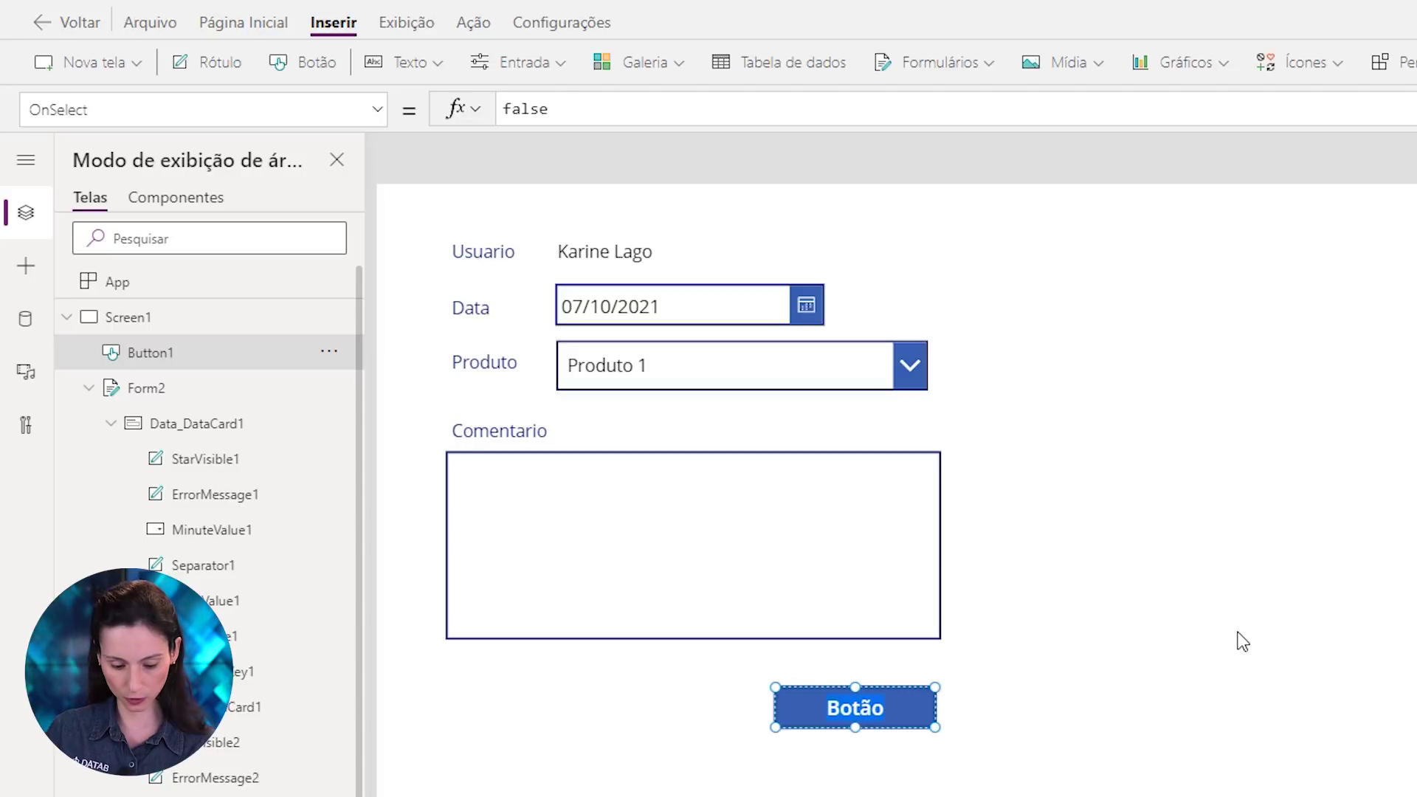
text(Enviar C)
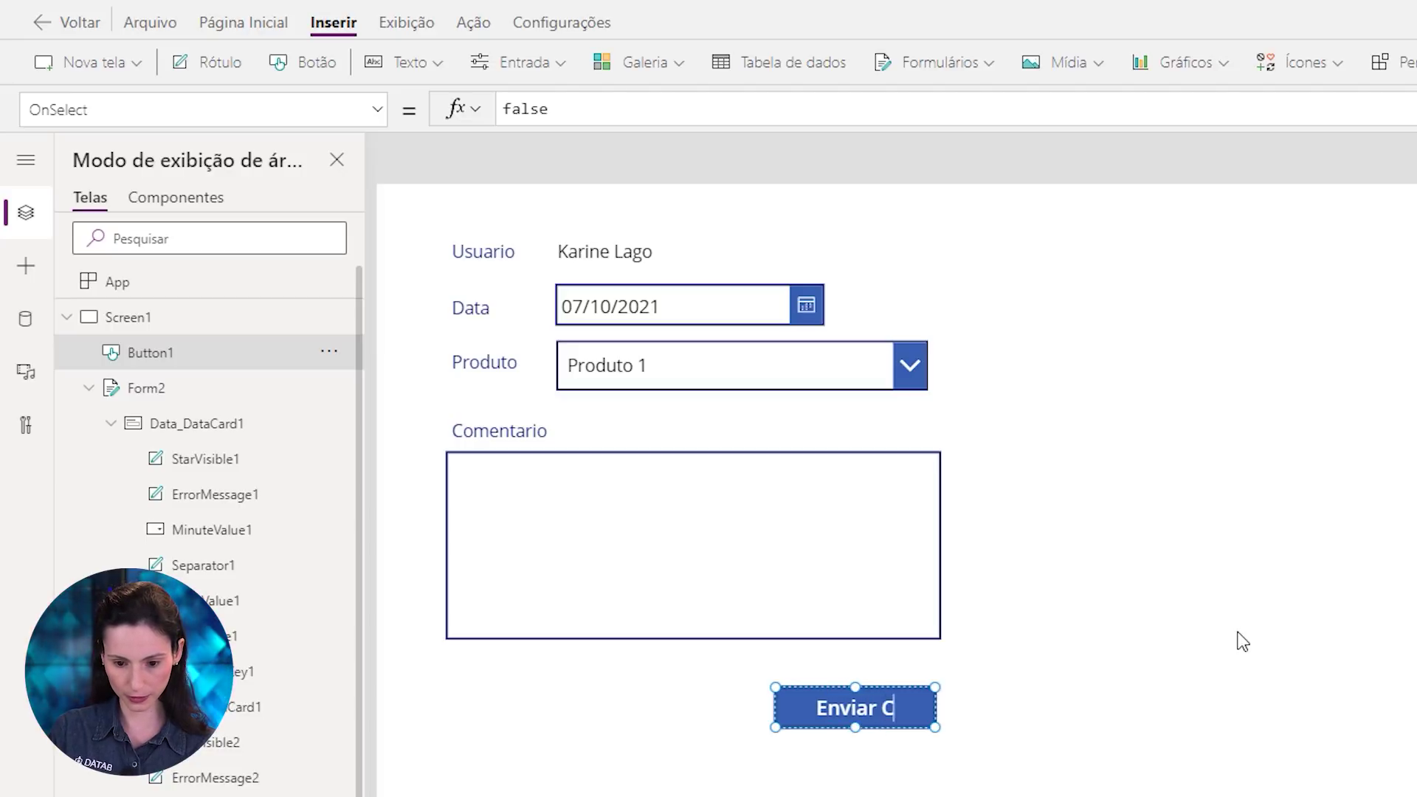
text(omentario1)
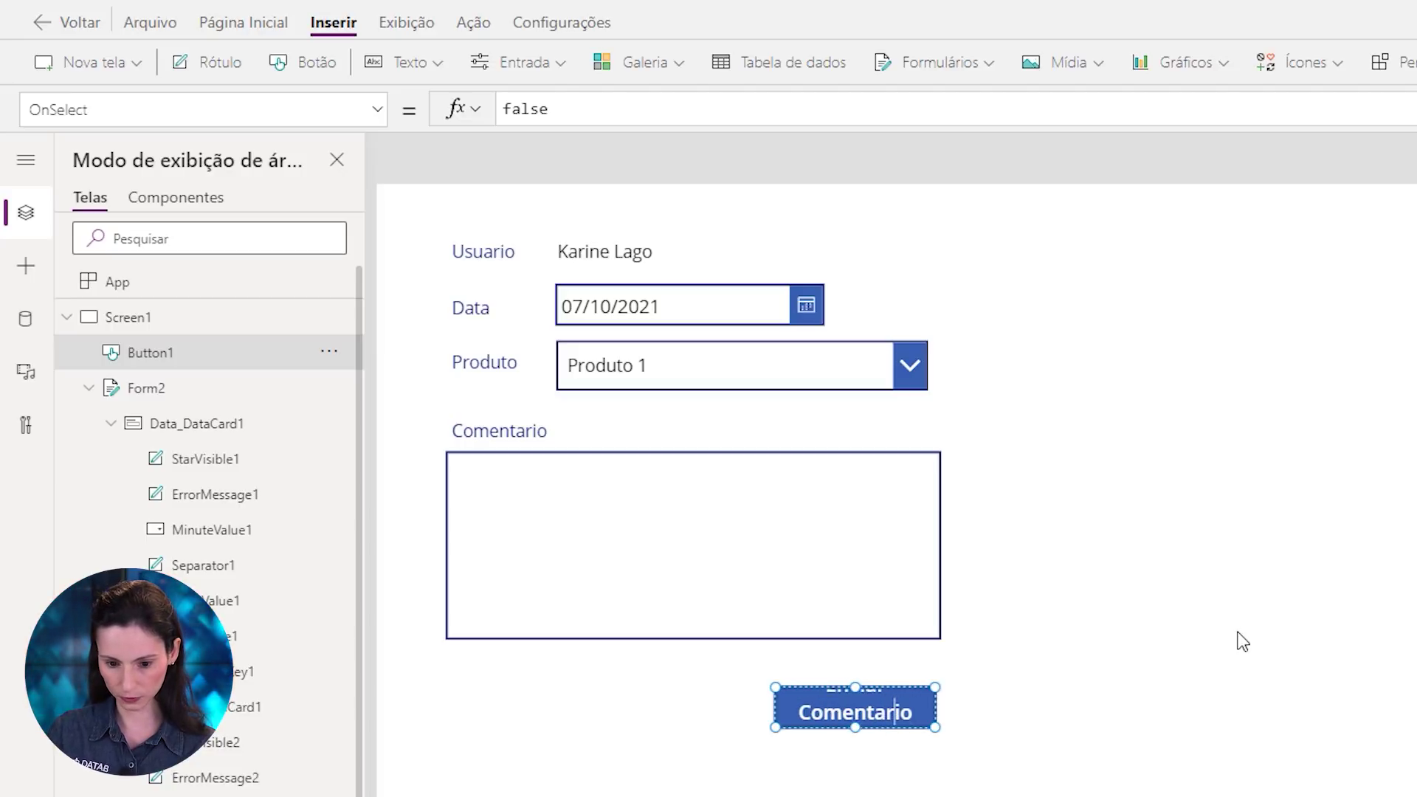
key(BackSpace)
text(á)
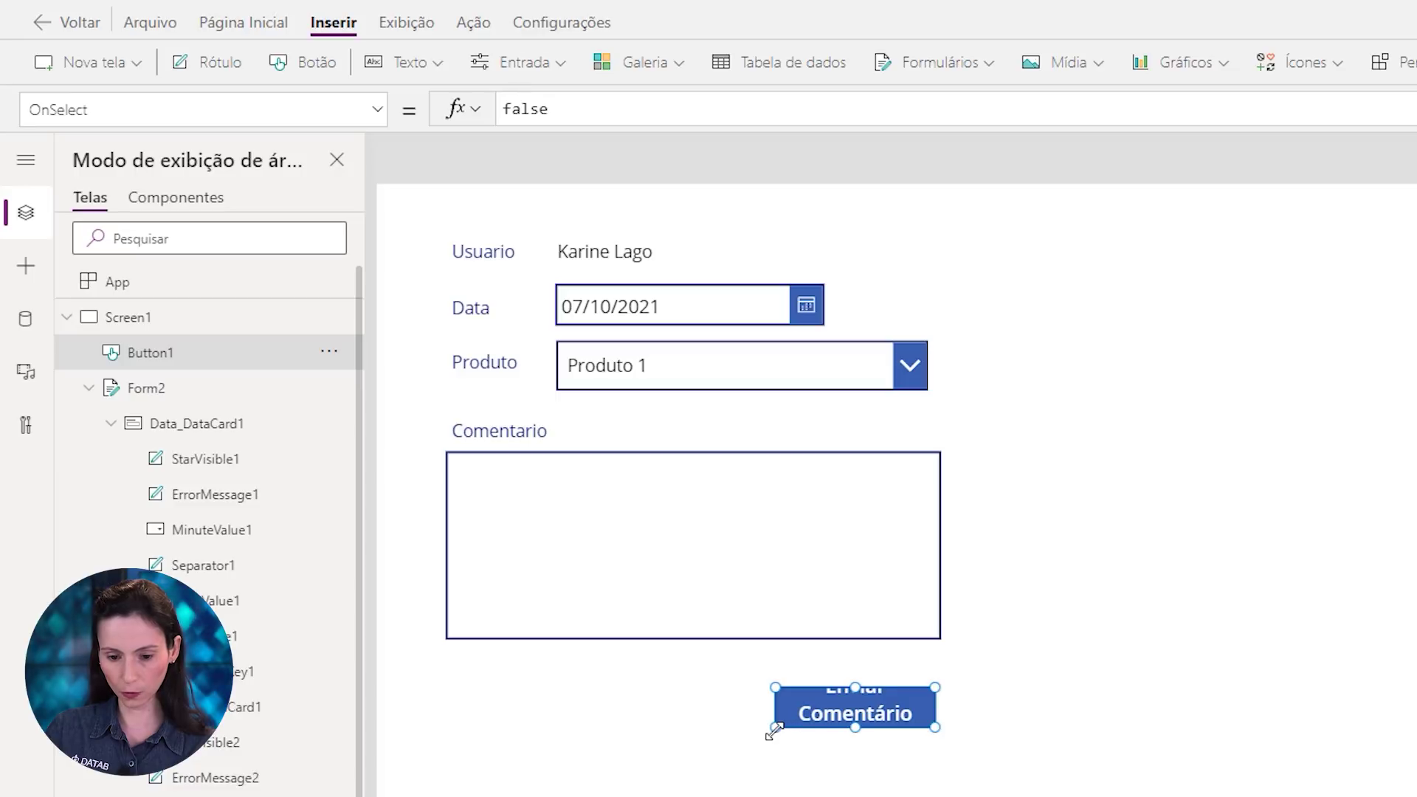
drag(775, 727, 710, 745)
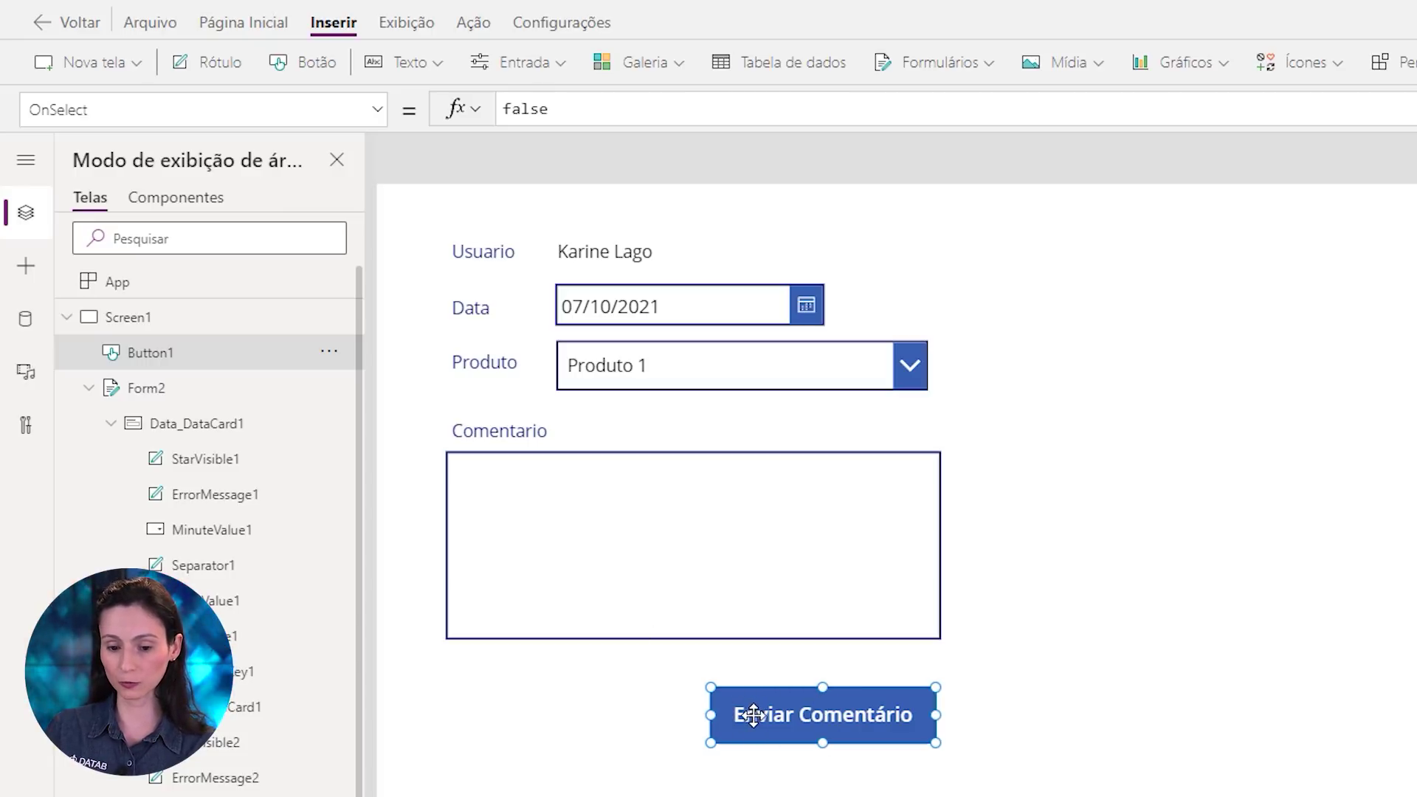
Set the Enviar Comentário button's OnSelect formula to SubmitForm(Form2), and move the button down to about X 345, Y 545
drag(90, 109, 11, 116)
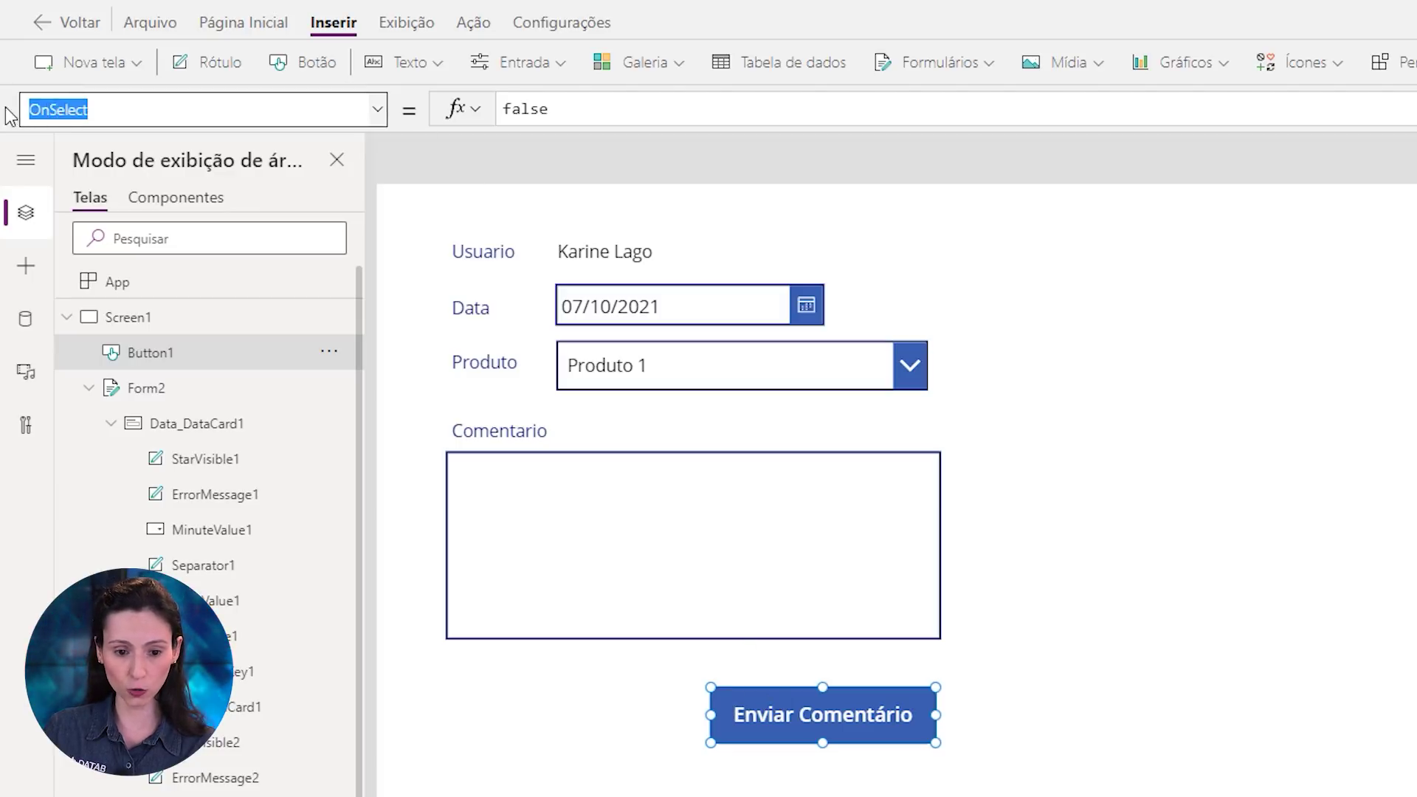
text(OnS)
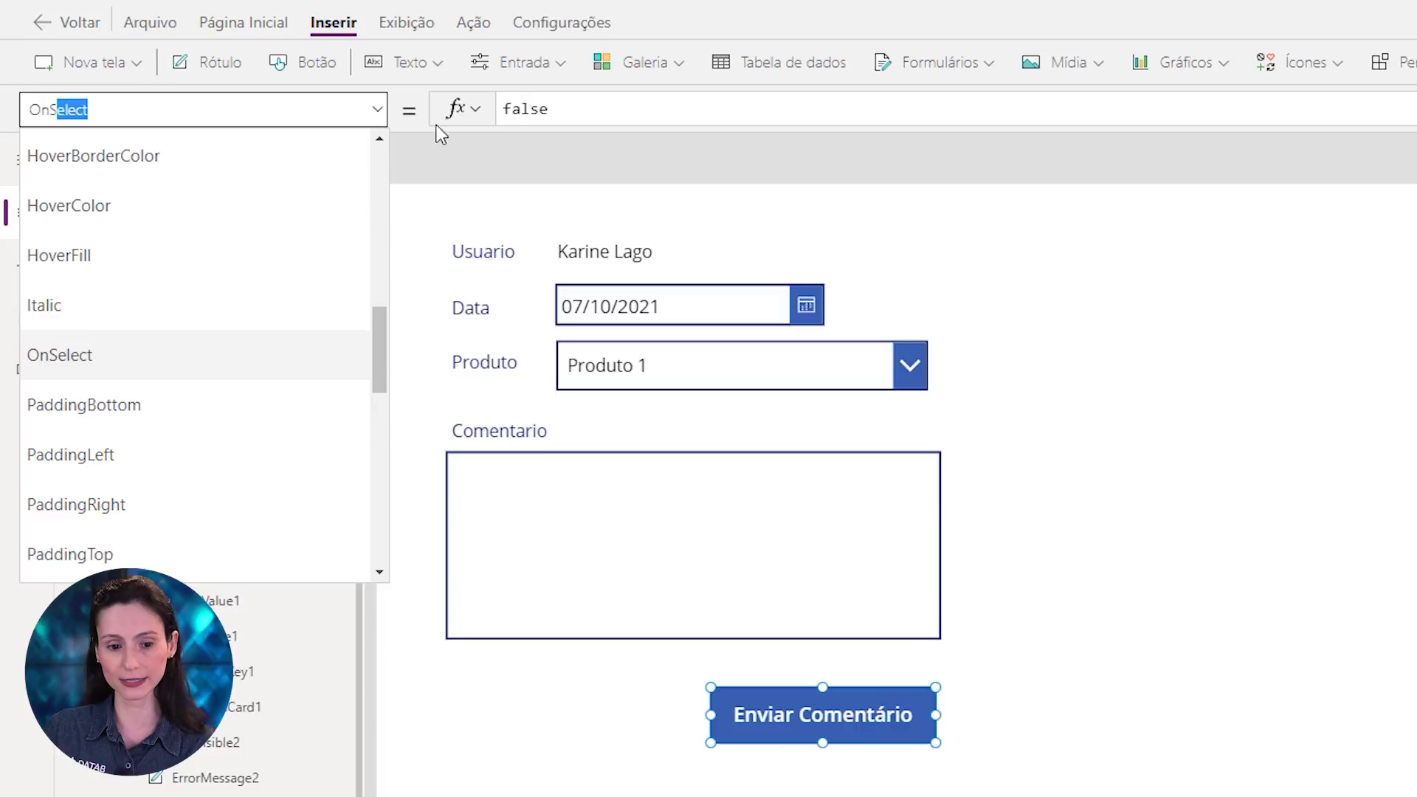
key(Return)
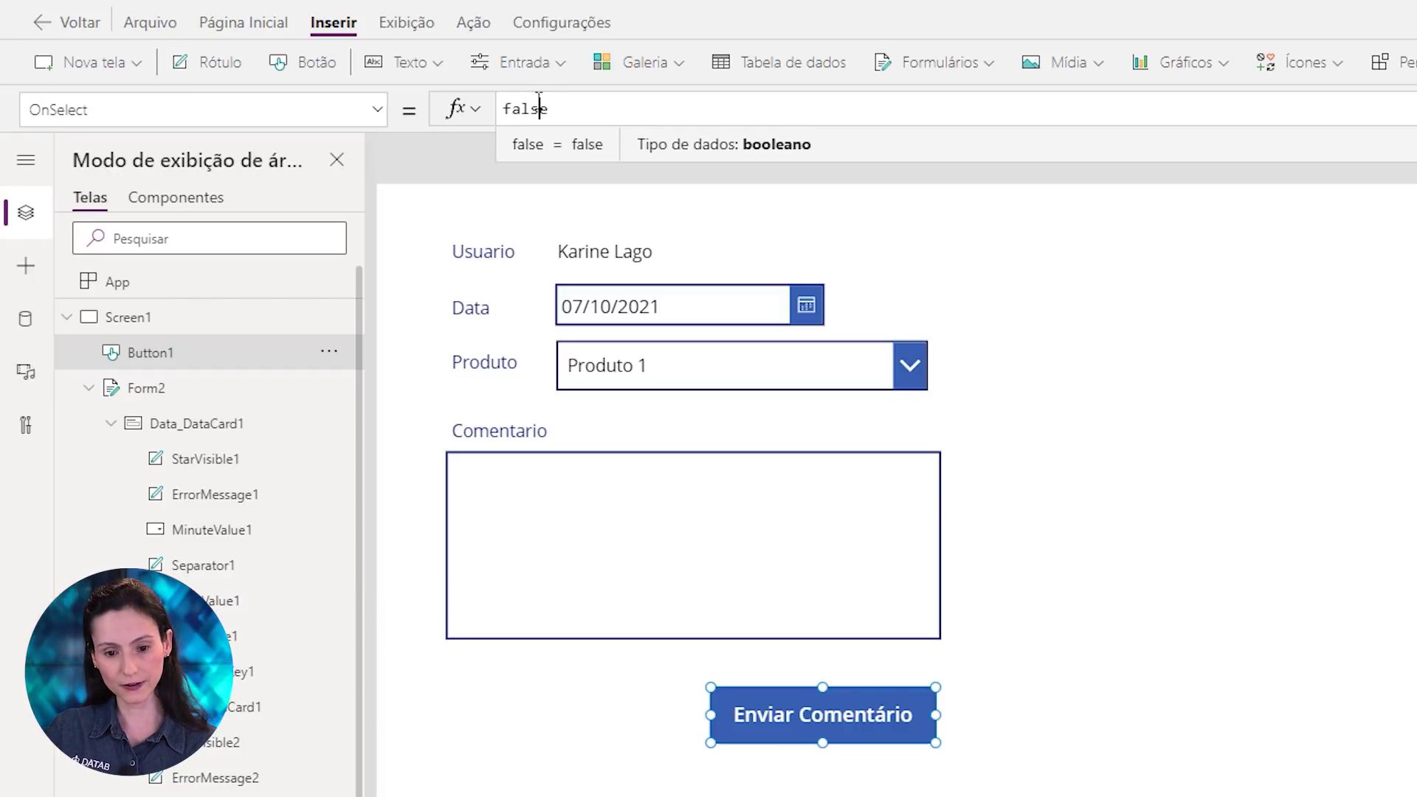
double_click(529, 108)
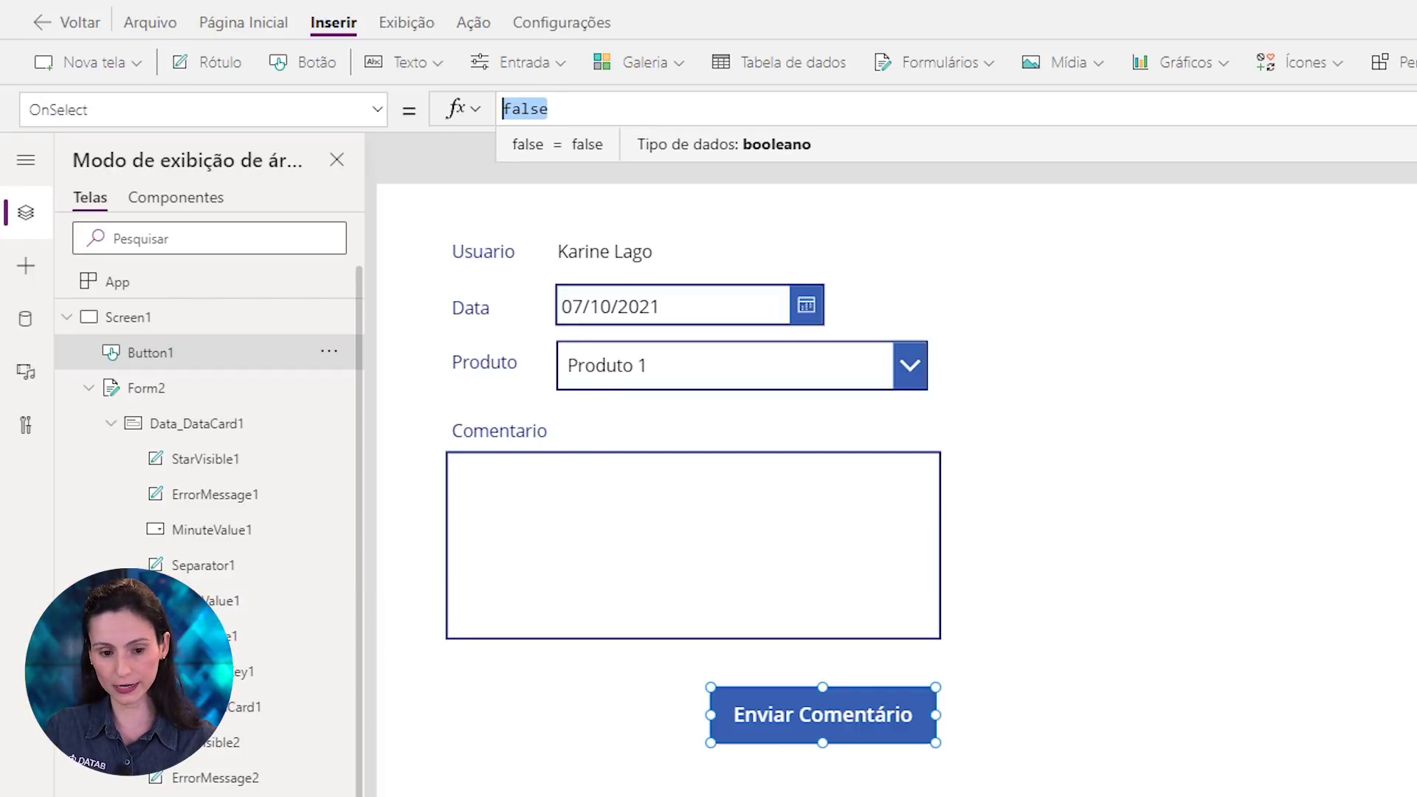
drag(98, 368, 178, 405)
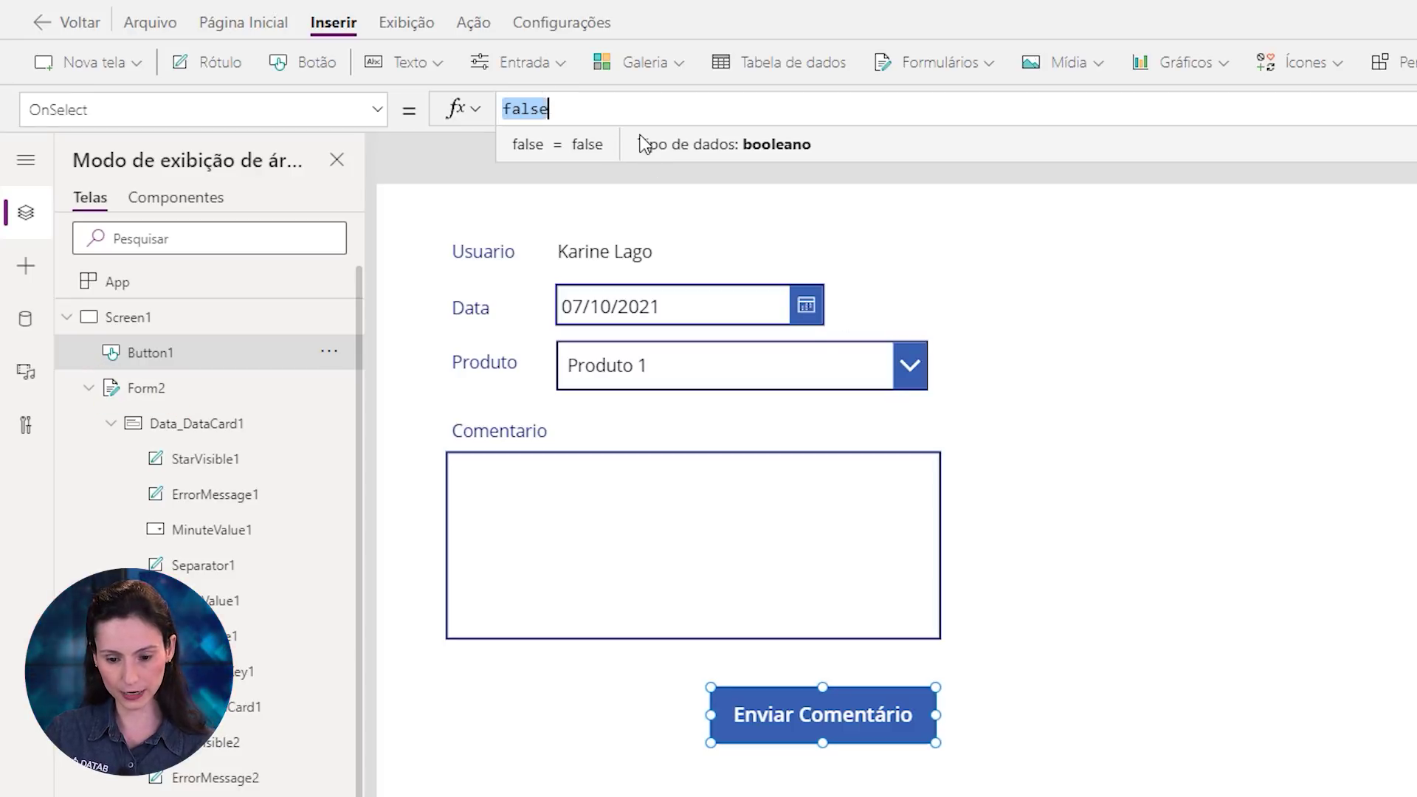
key(BackSpace)
text(Submi)
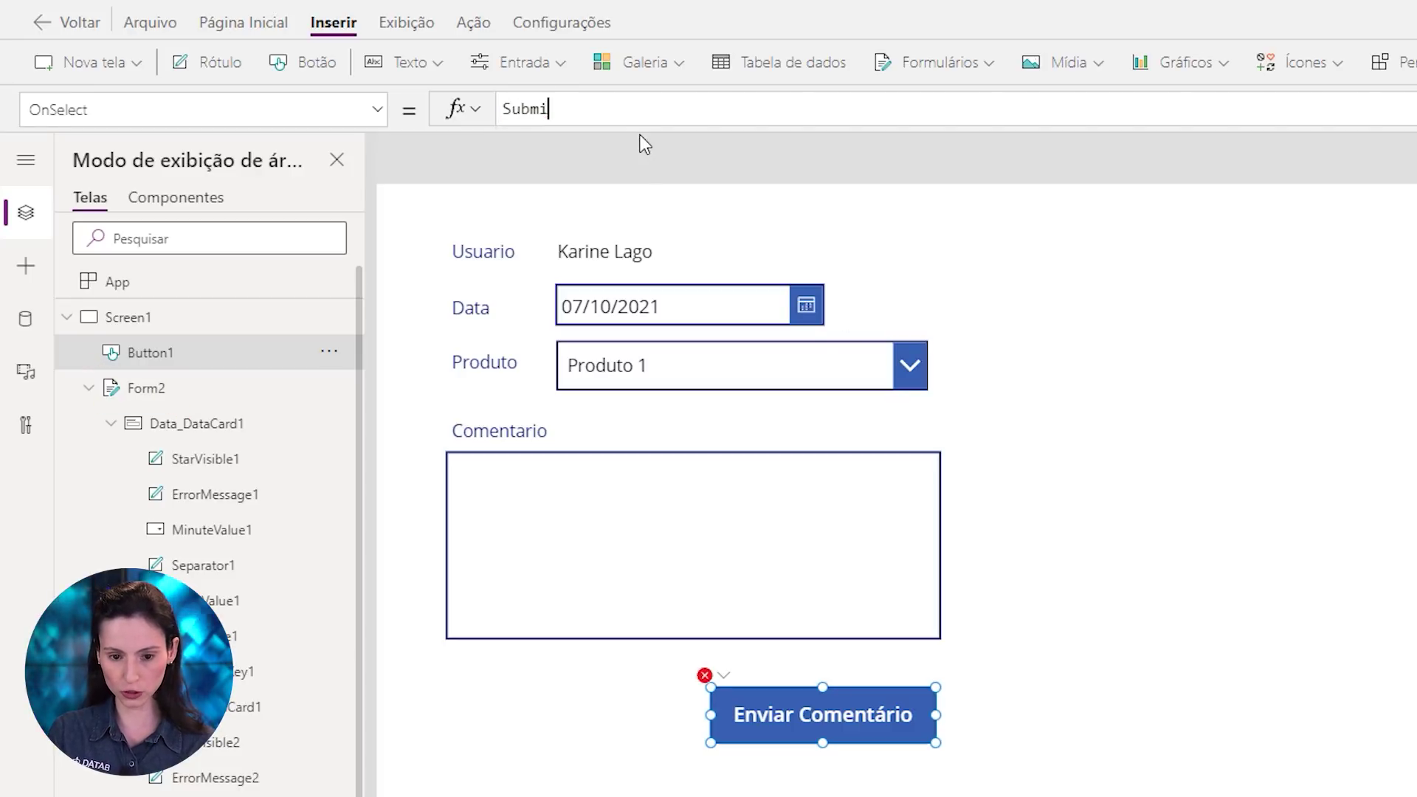
text(tForm(F)
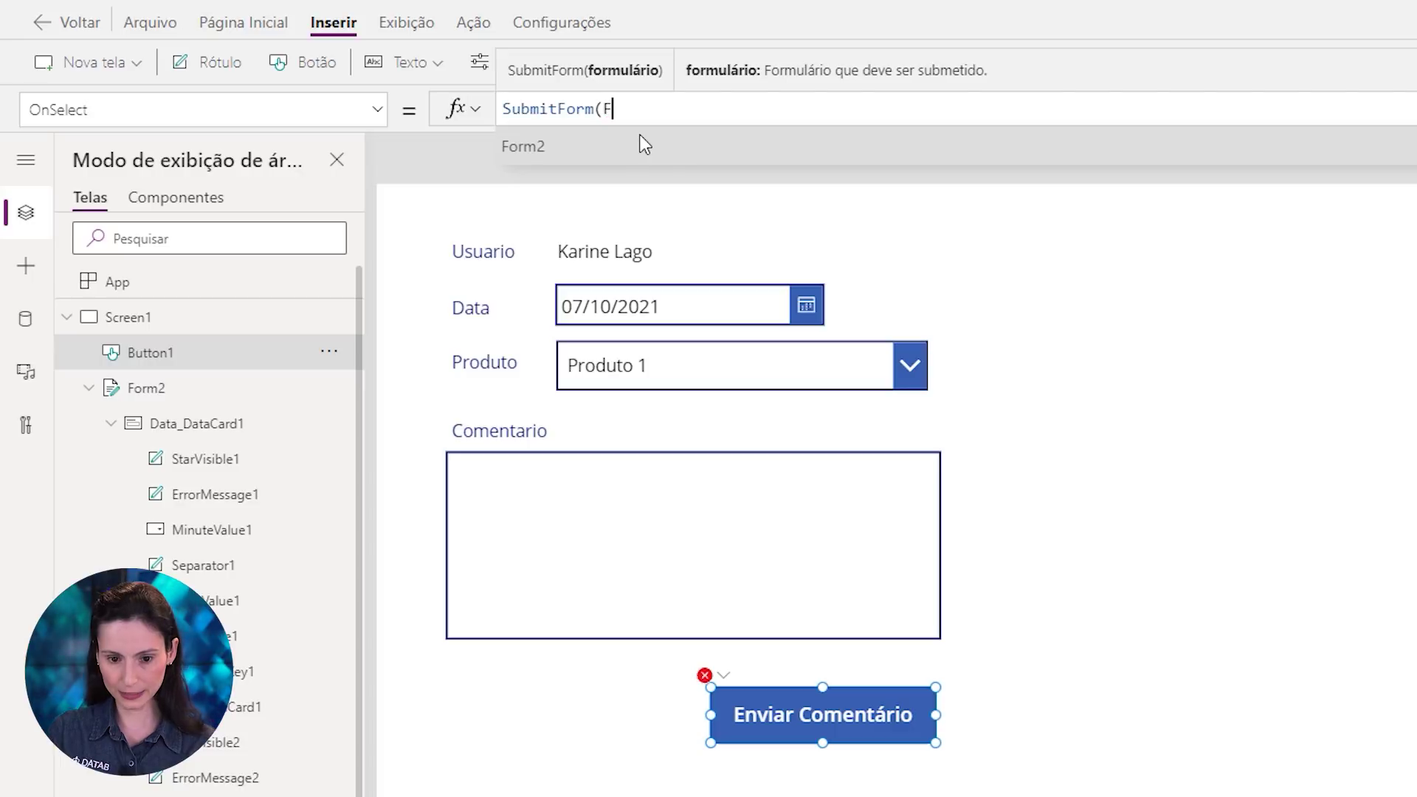
text(orm)
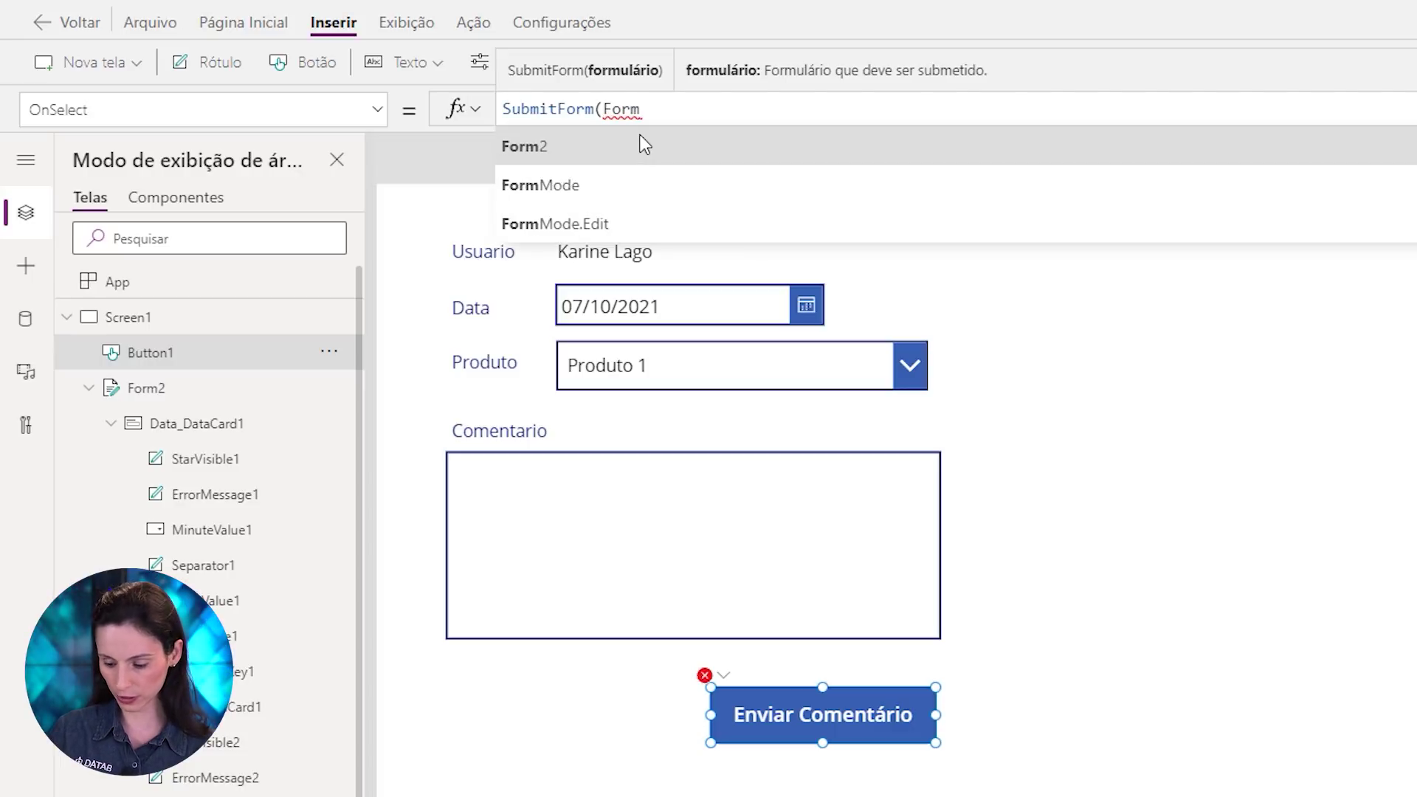
text(2))
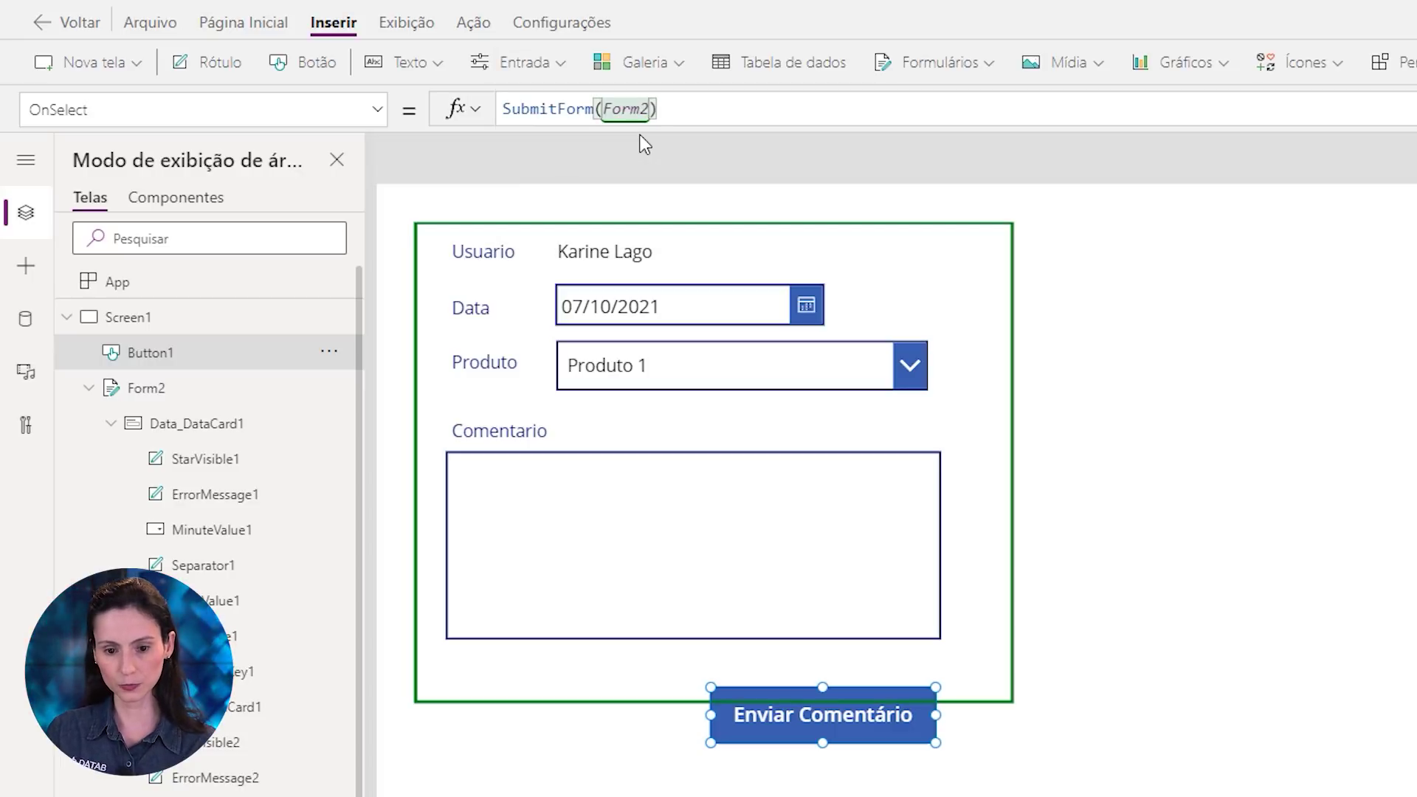
click(894, 719)
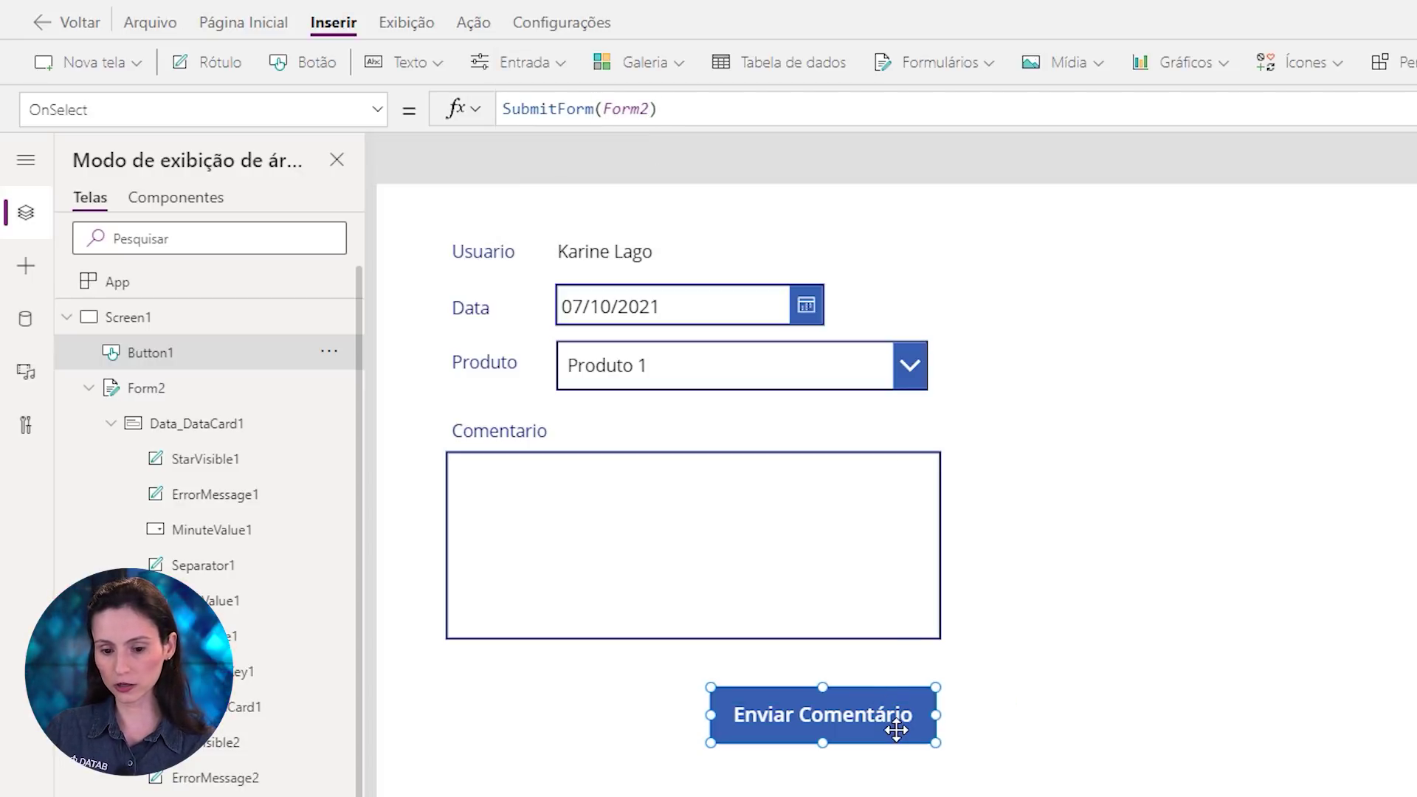
drag(898, 724, 907, 773)
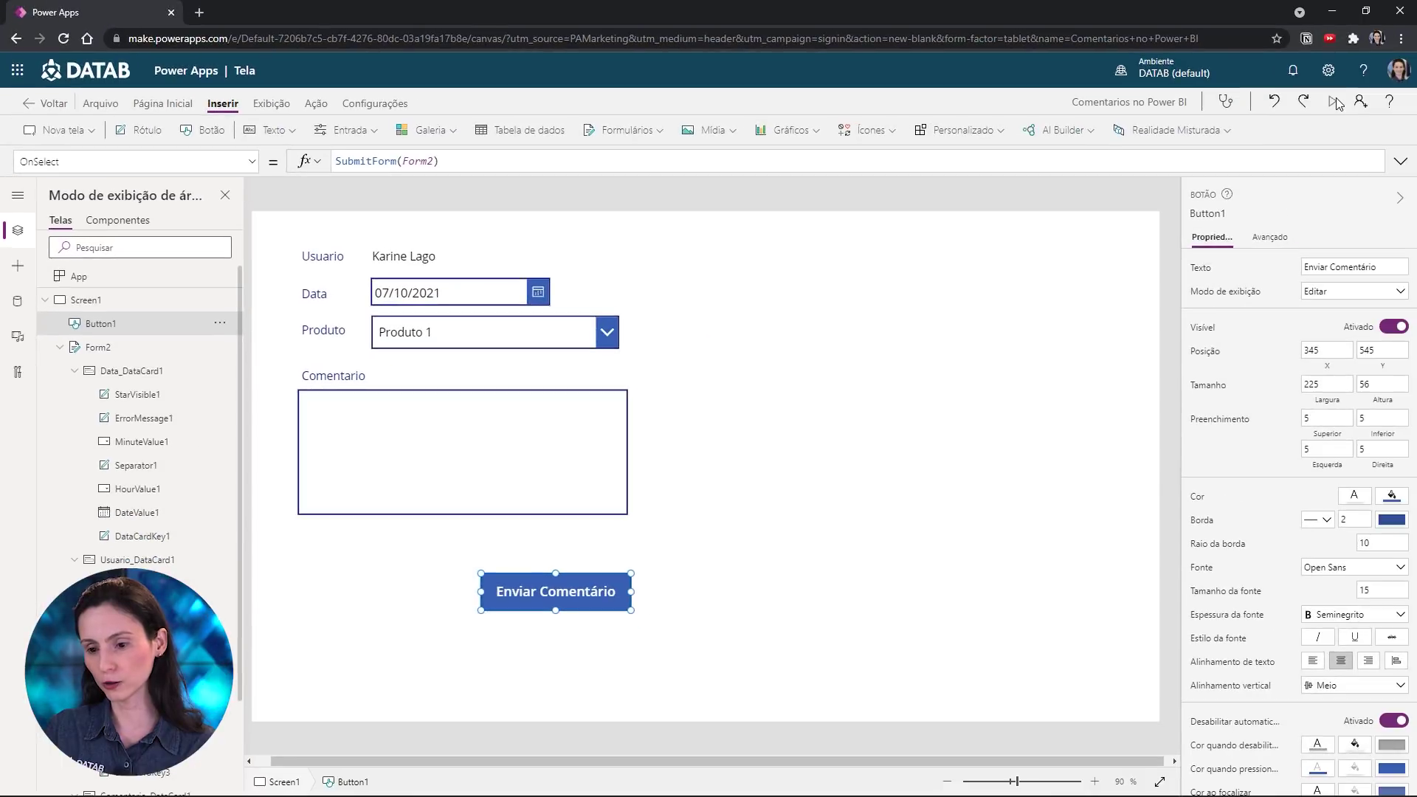
Preview the app, choose Produto 5, enter the comment "Oi, eu sou o Goku" and submit the form
click(1335, 96)
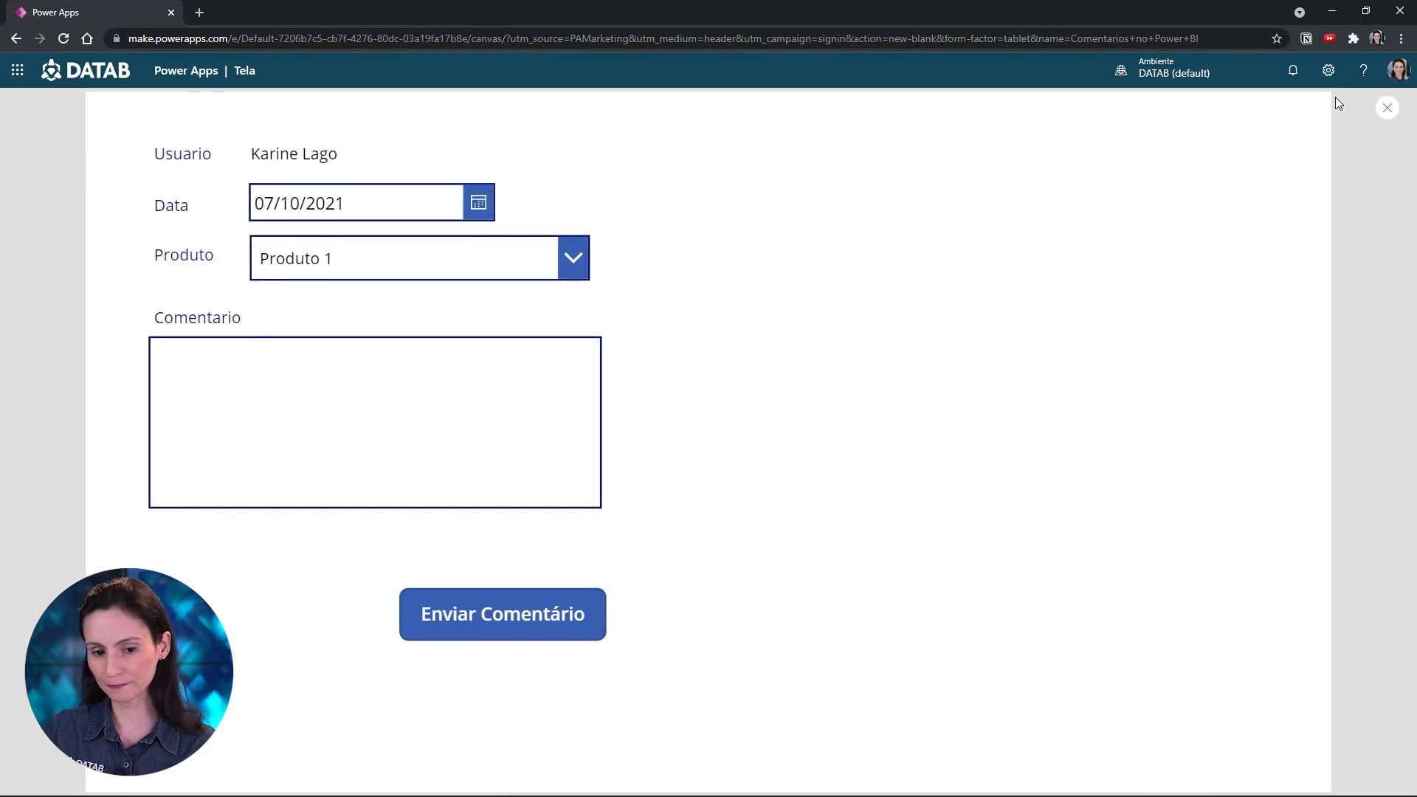
drag(252, 161, 302, 157)
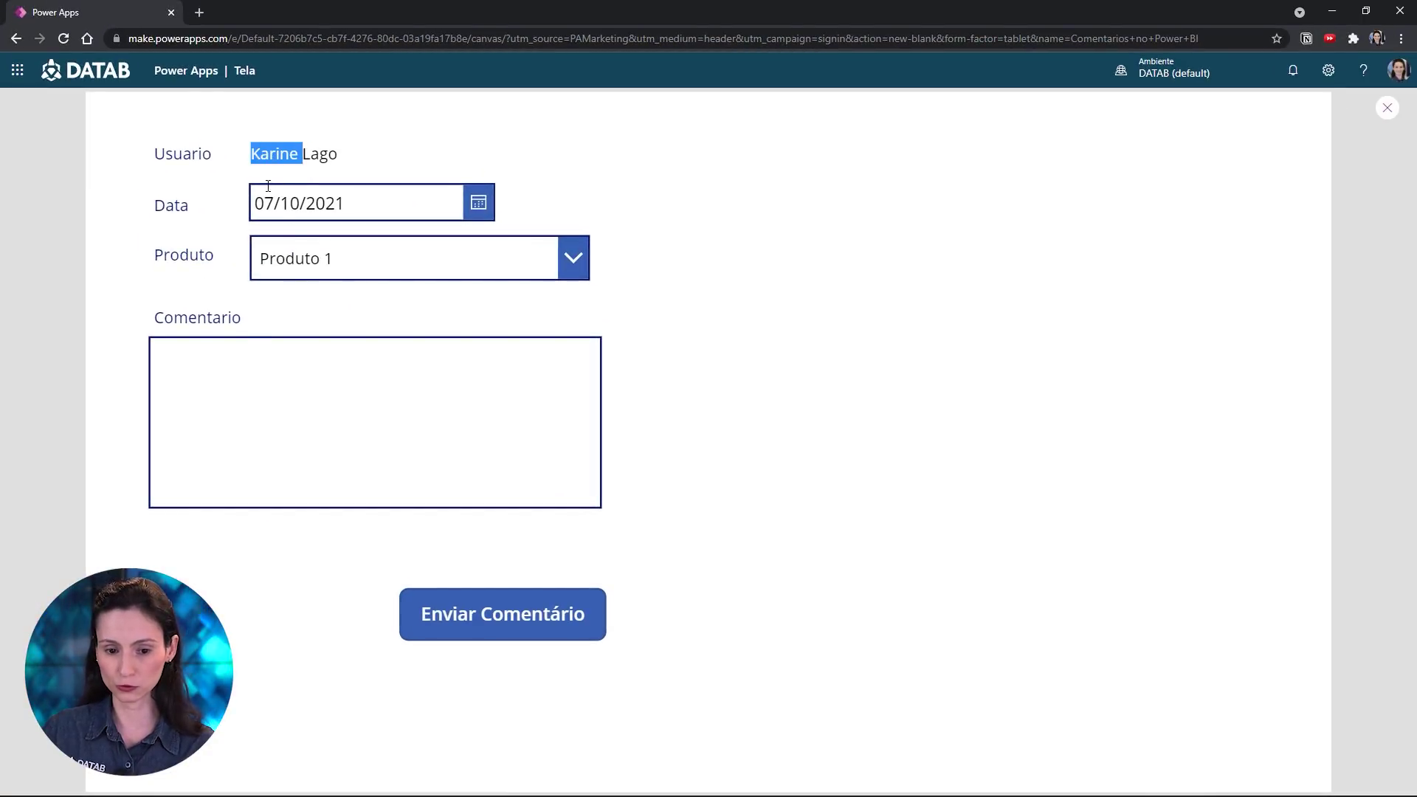
click(295, 256)
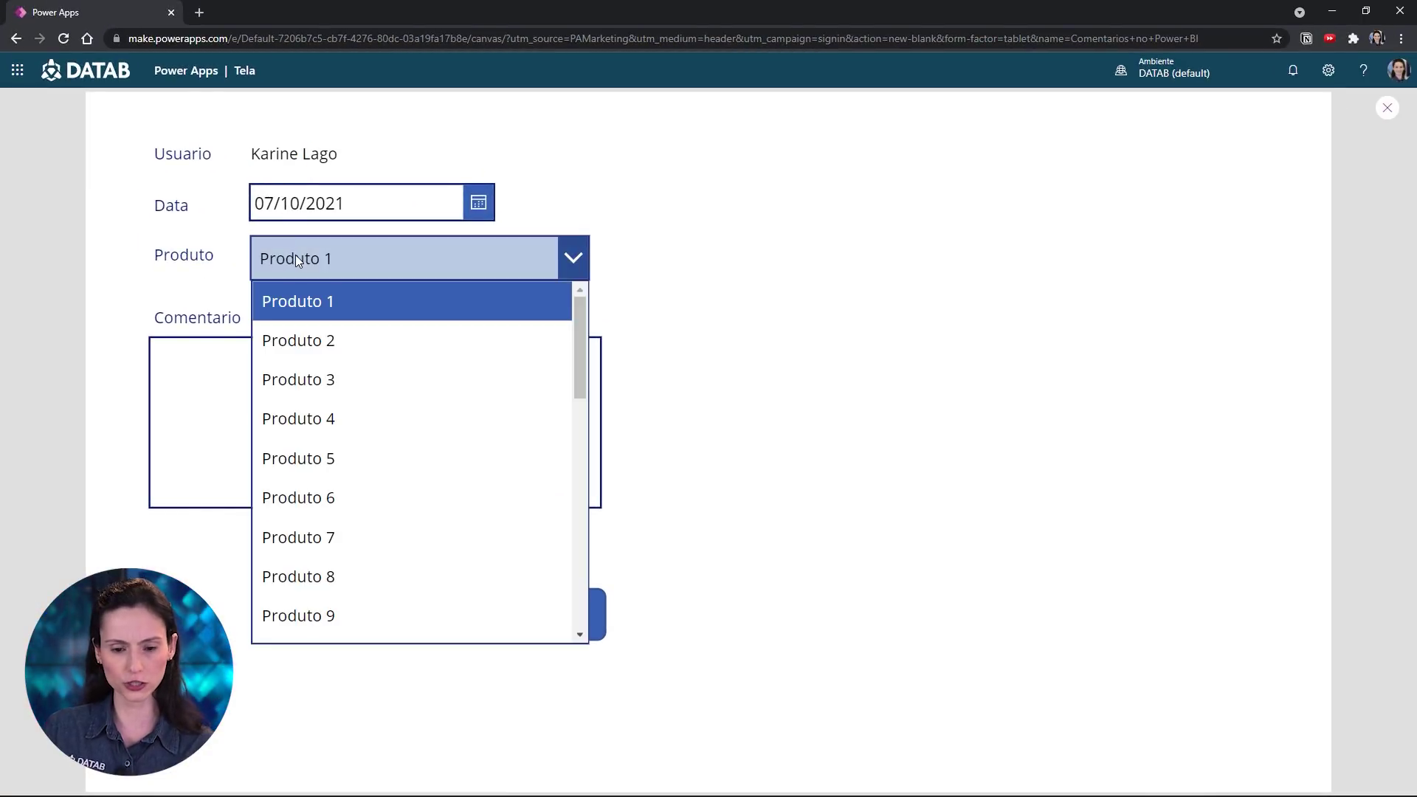
click(357, 458)
click(316, 386)
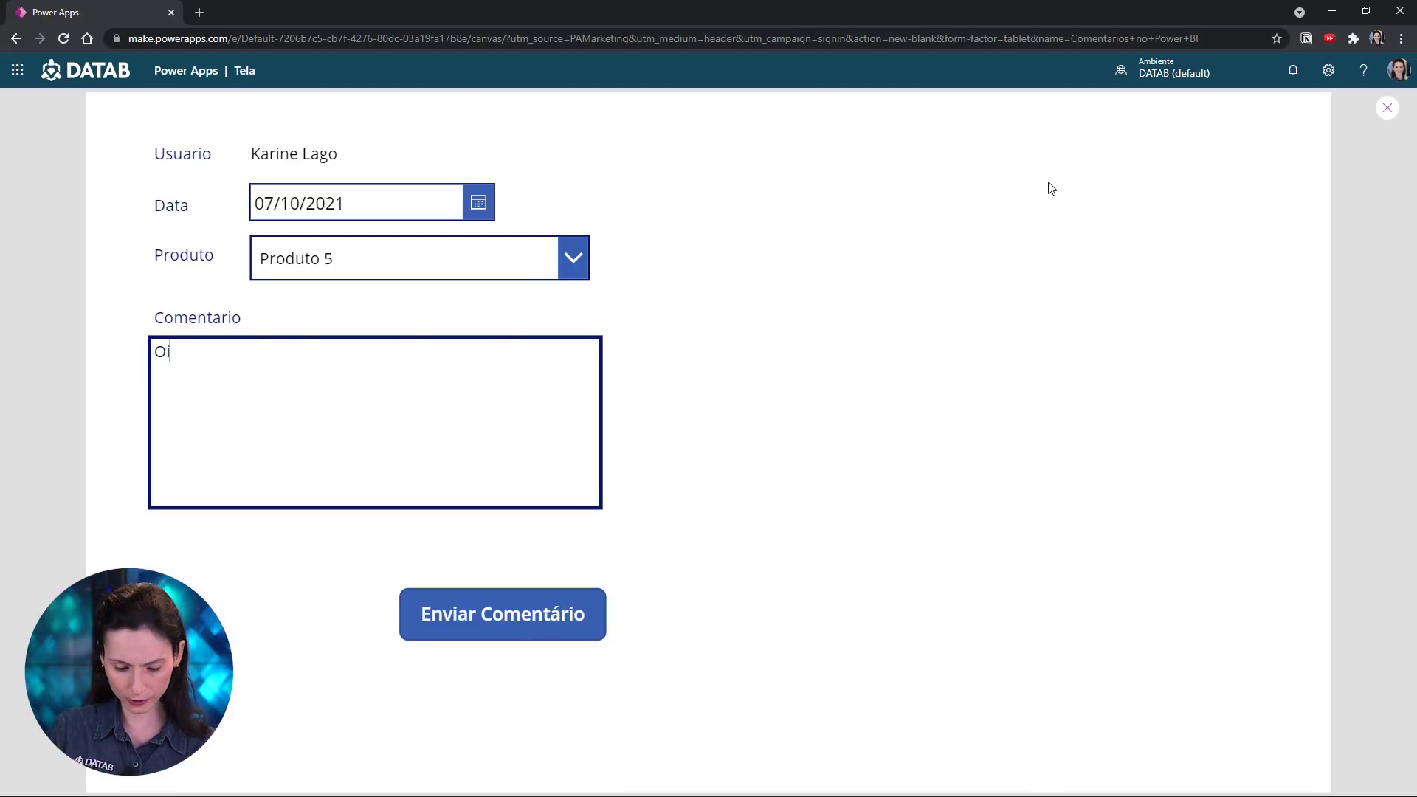
text(Oi, eu sou o Goku)
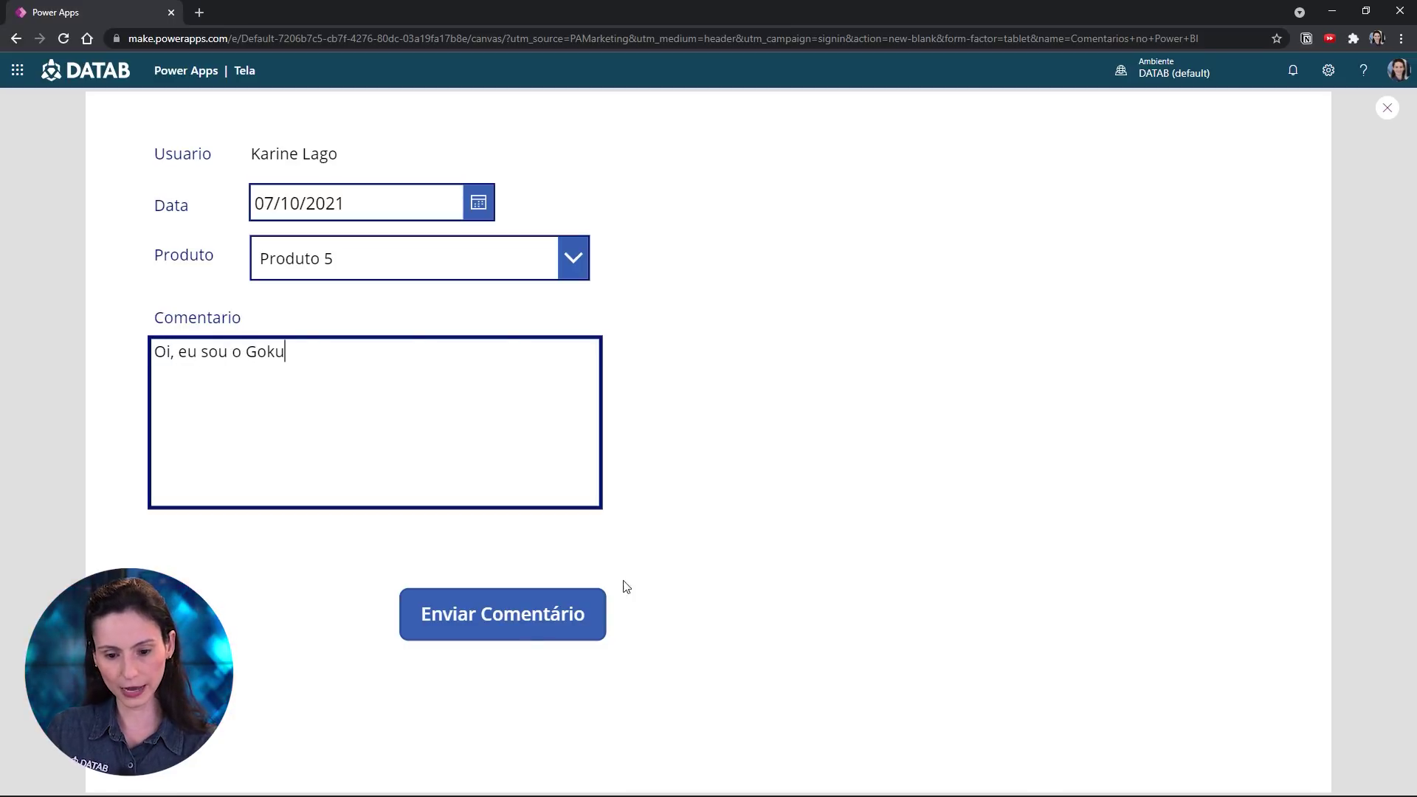
click(502, 626)
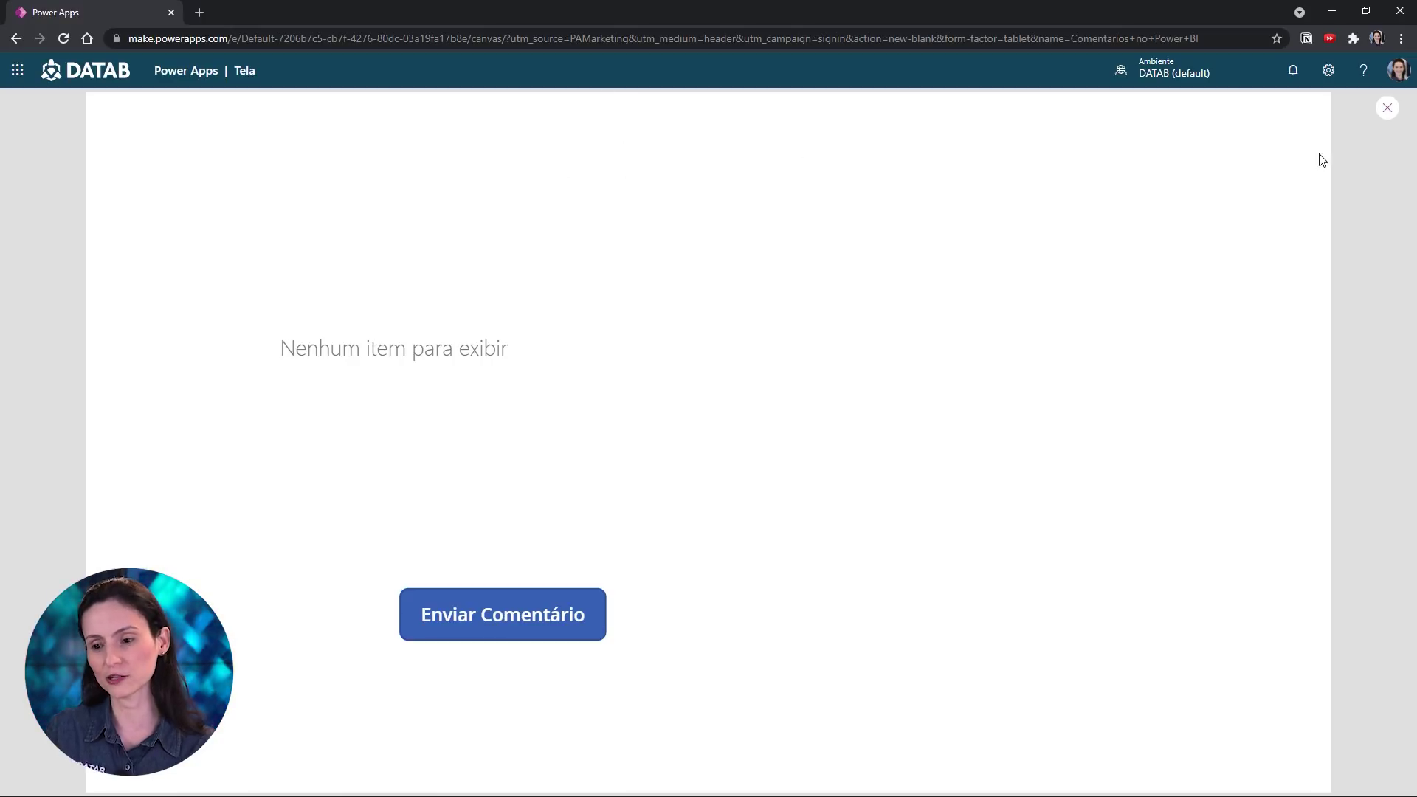
Close the preview, dismiss the tip, switch to File Explorer and open DadosProdutos.xlsx from the Dados folder
click(1388, 111)
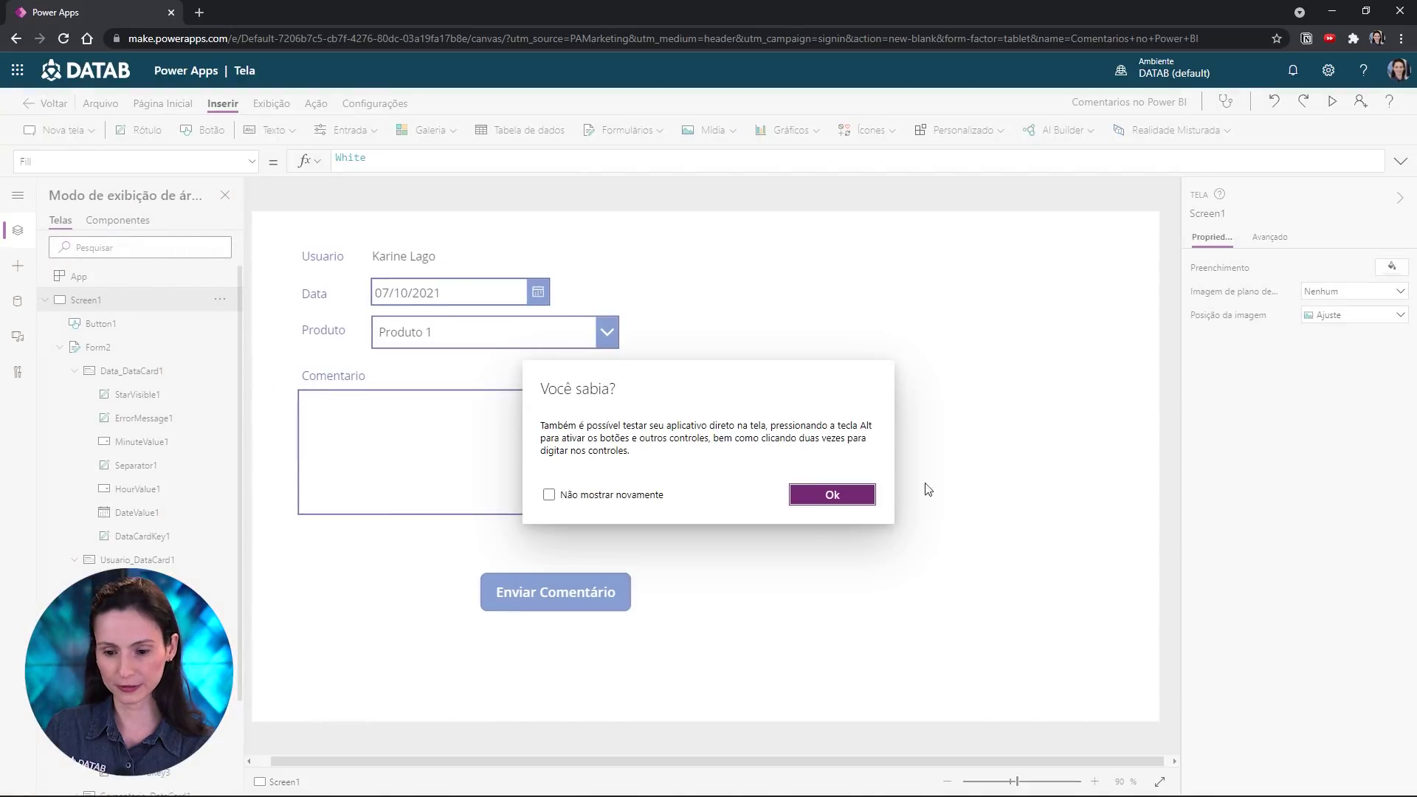
click(829, 494)
key(alt+Tab)
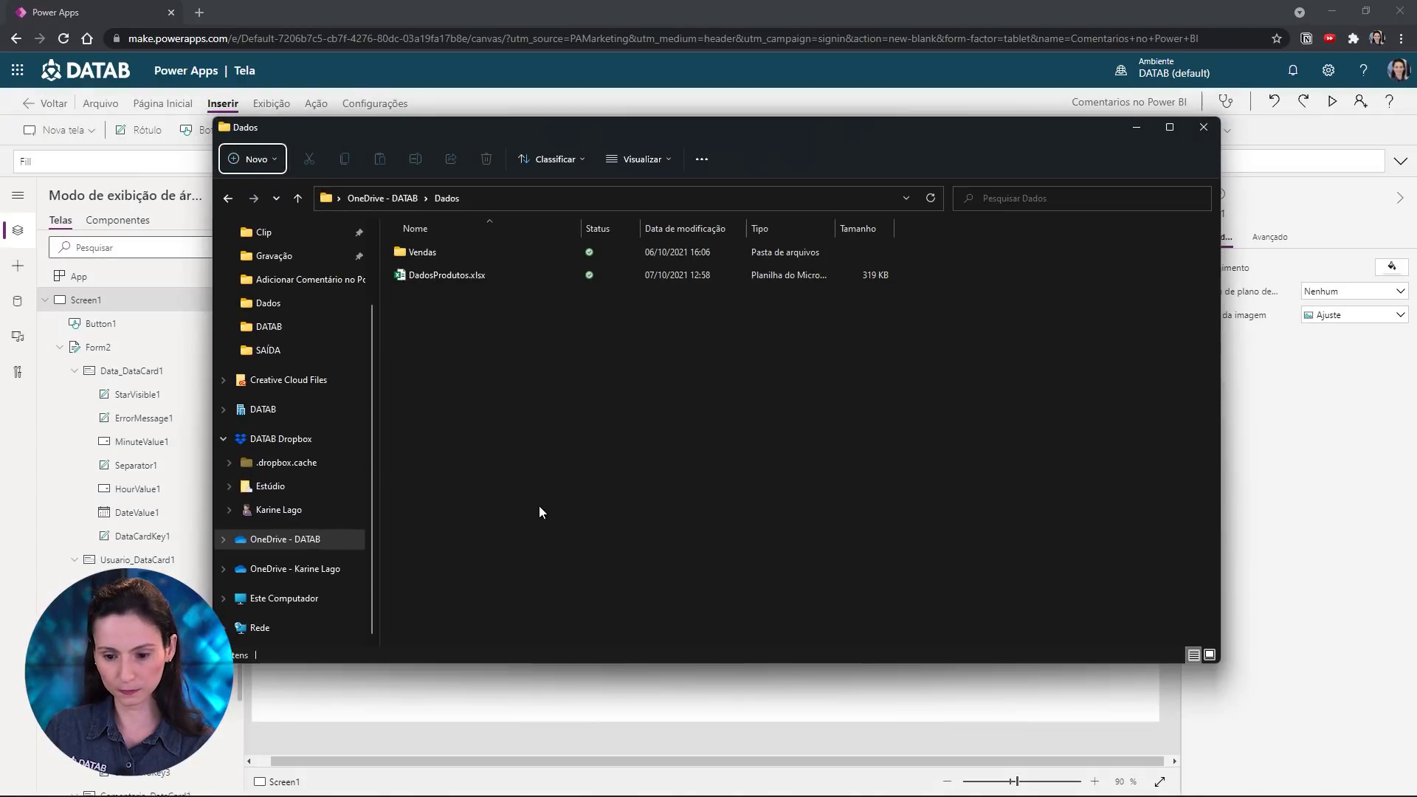
click(427, 276)
double_click(426, 274)
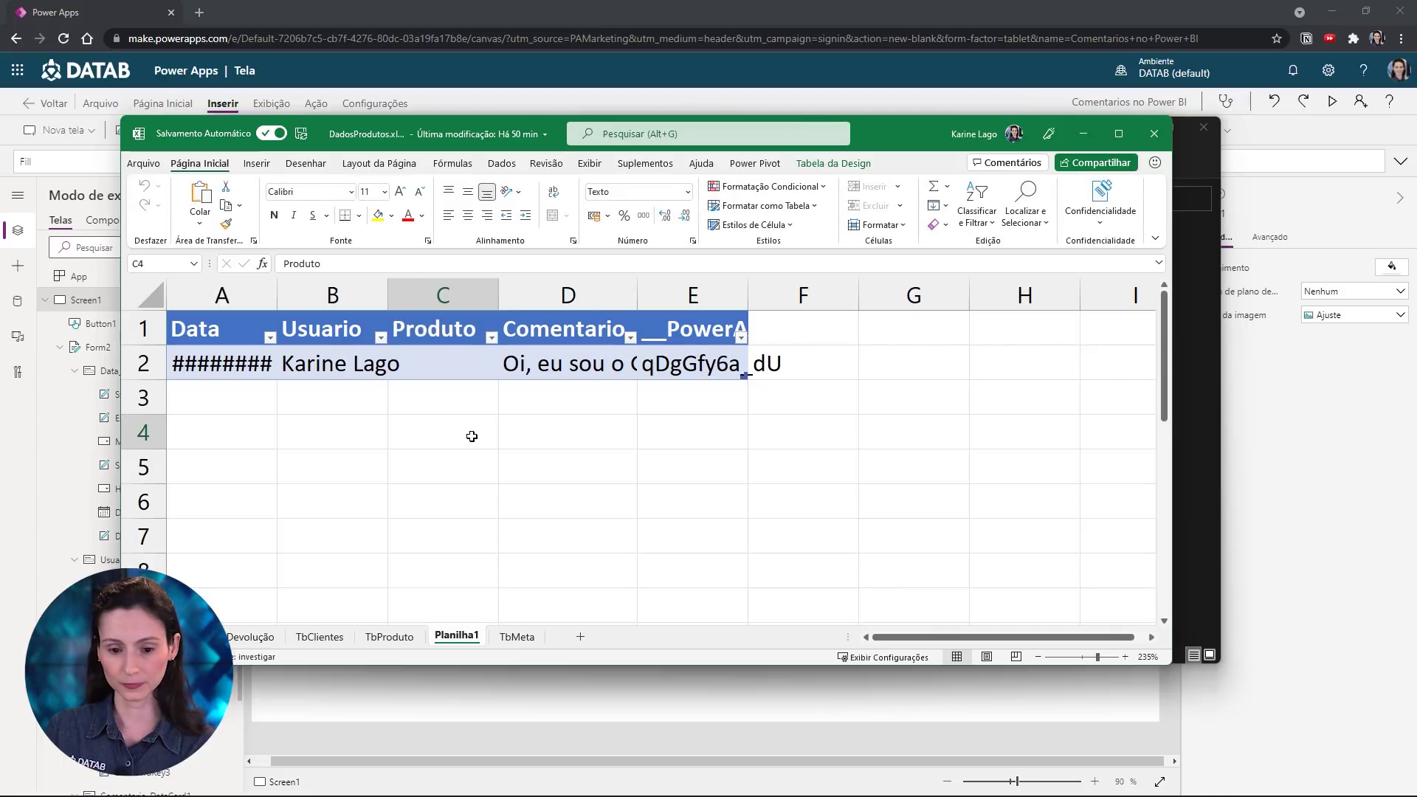
Fit the Data, Comentario and __PowerAppsId__ columns on Planilha1 to their contents, checking the submitted row, and select the __PowerAppsId__ column
click(481, 436)
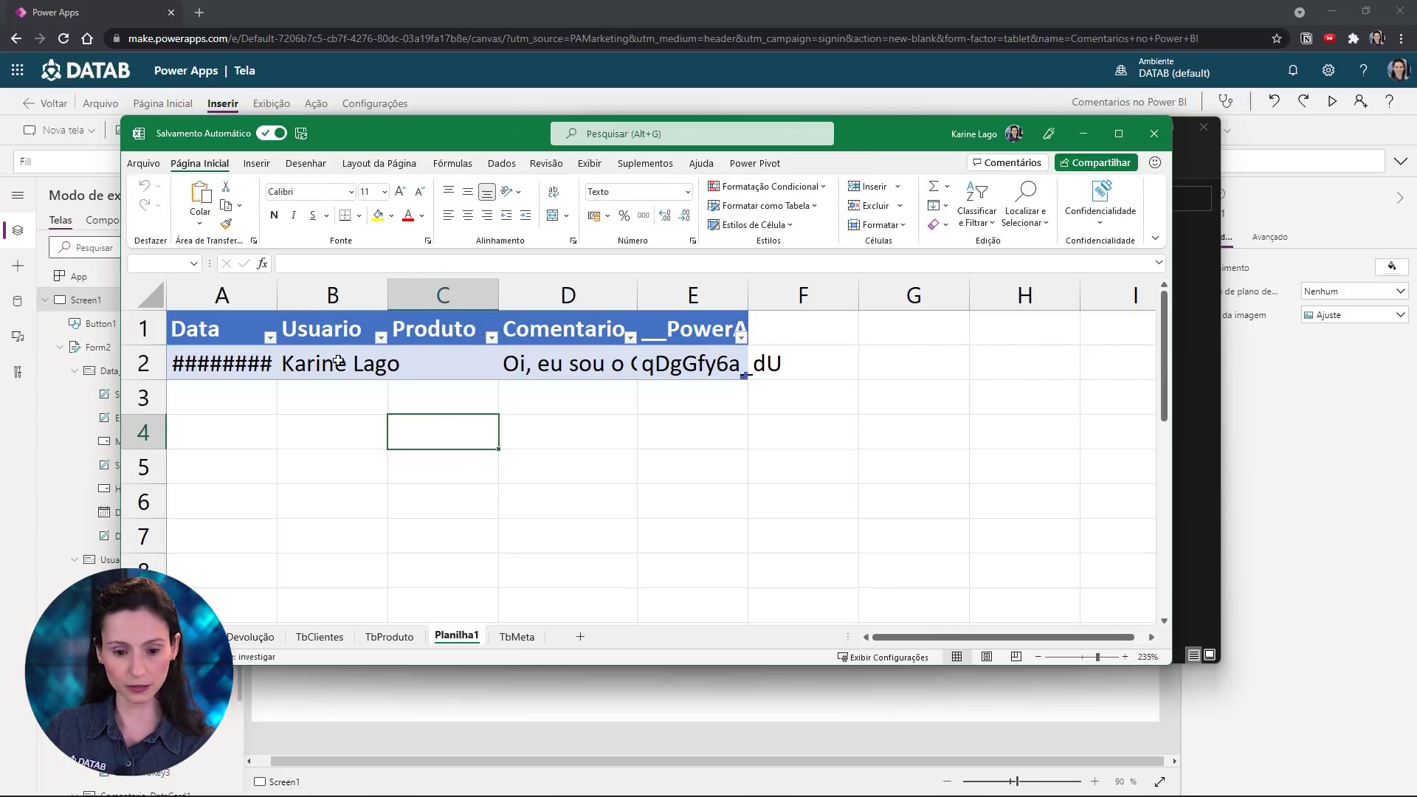
double_click(273, 301)
click(230, 368)
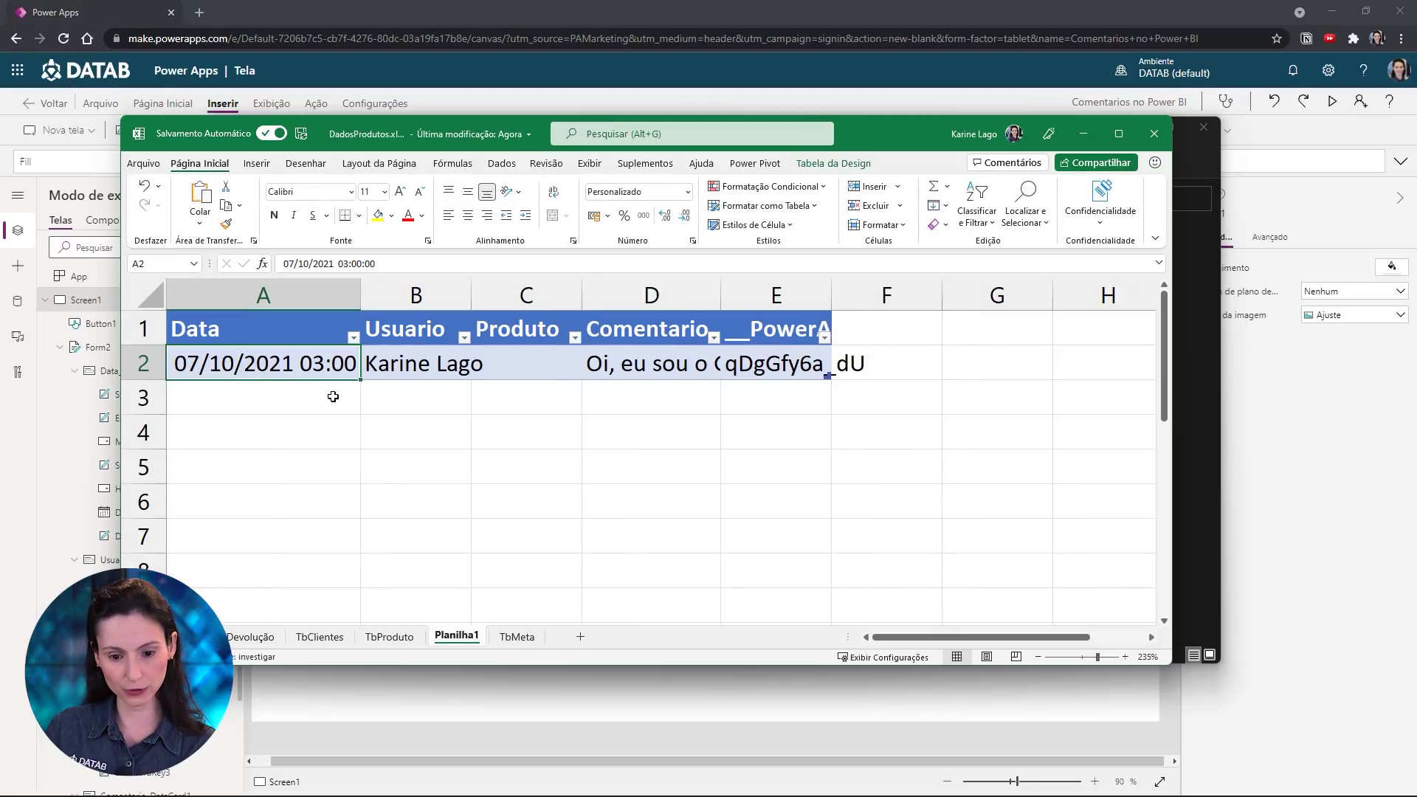
click(418, 369)
double_click(720, 294)
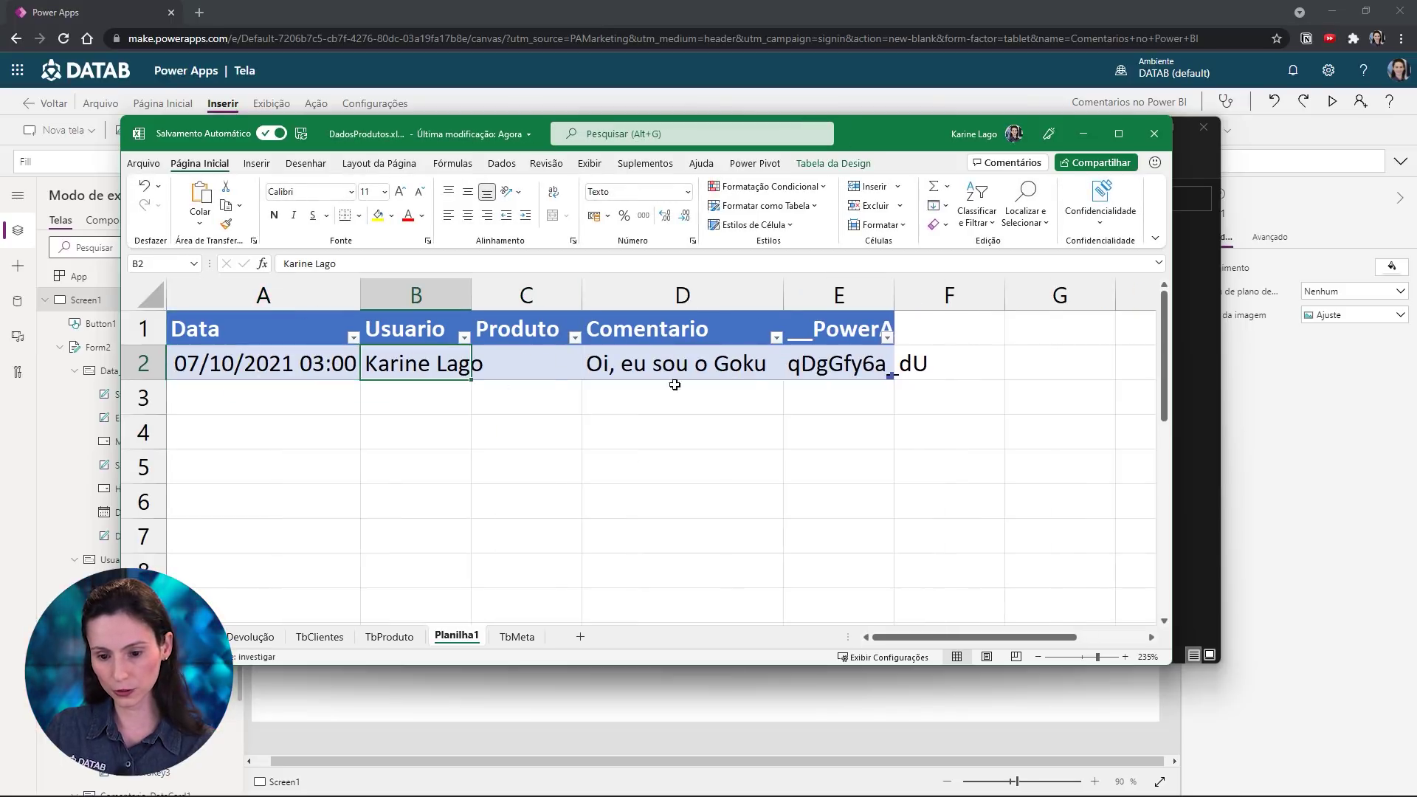
double_click(894, 288)
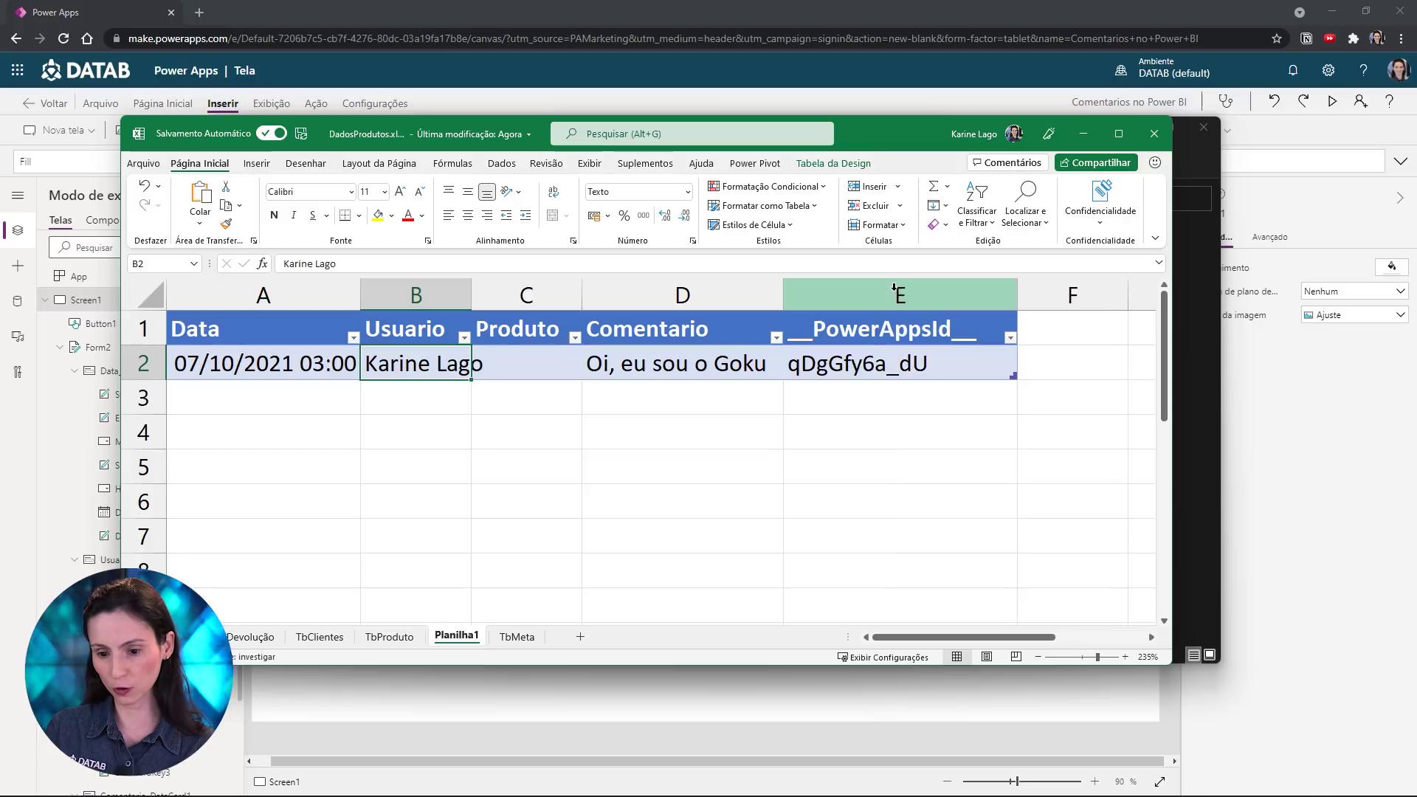
click(897, 288)
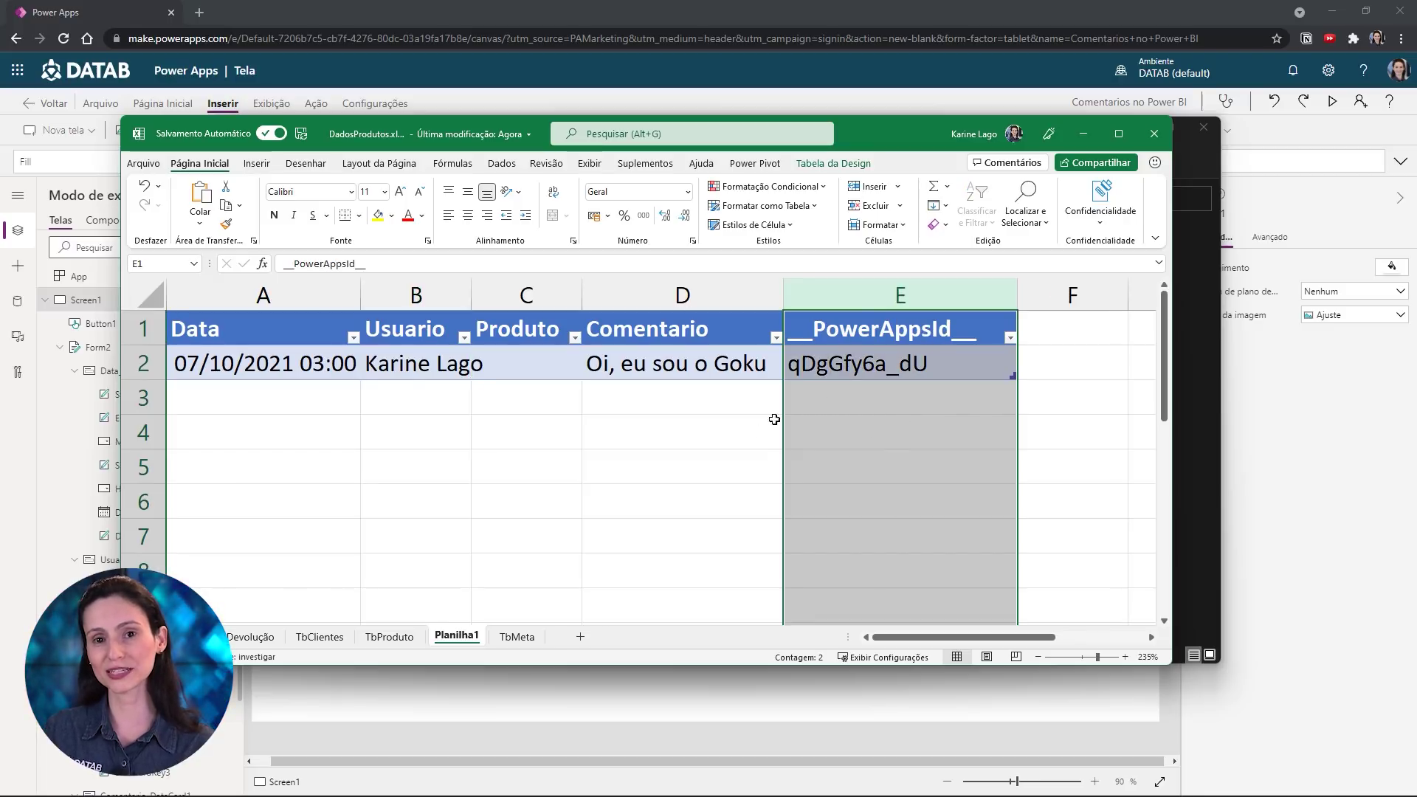
Widen the Produto column and fit the Usuario column to its text on Planilha1, checking the submitted row's Produto cell
drag(581, 294, 710, 286)
click(623, 420)
key(Up)
key(Up)
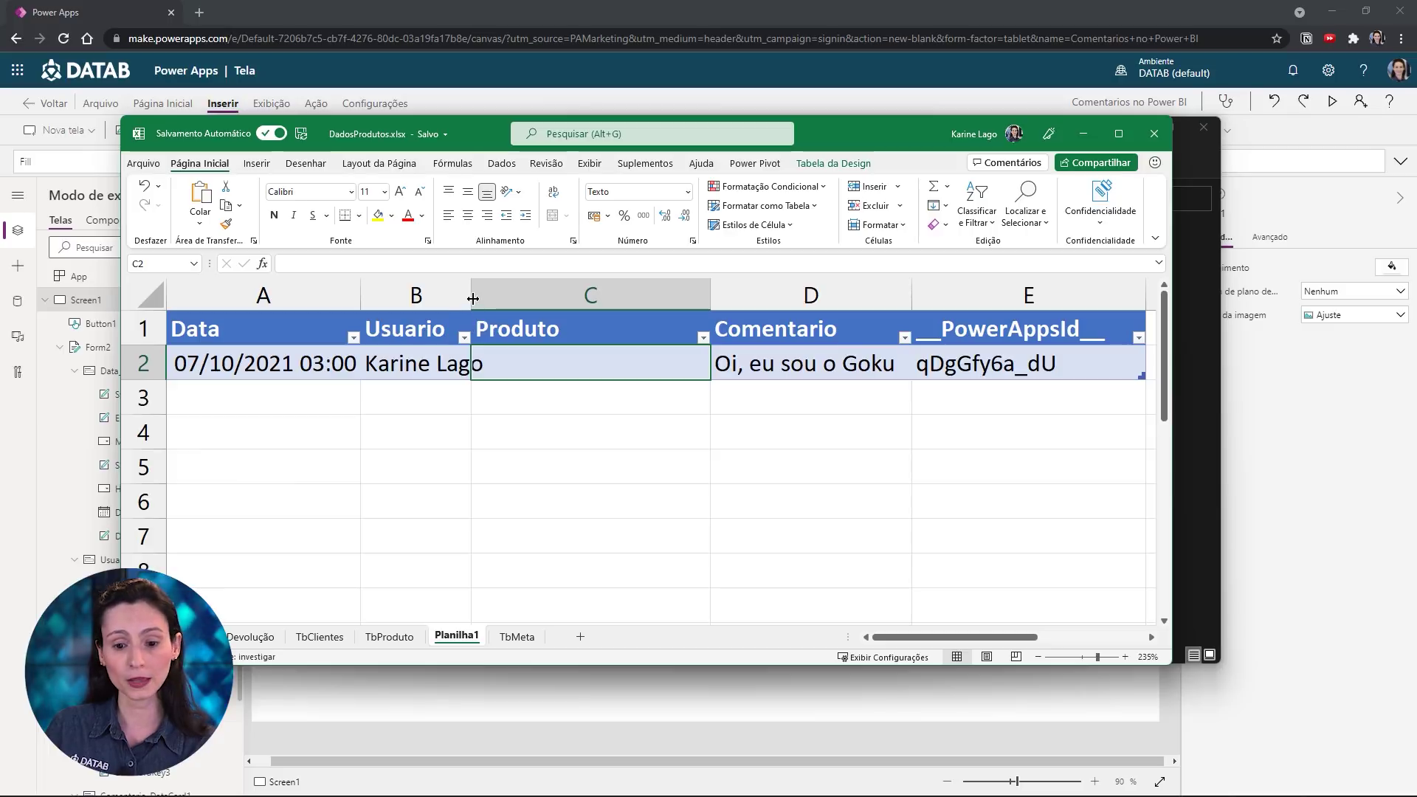
drag(471, 295, 513, 295)
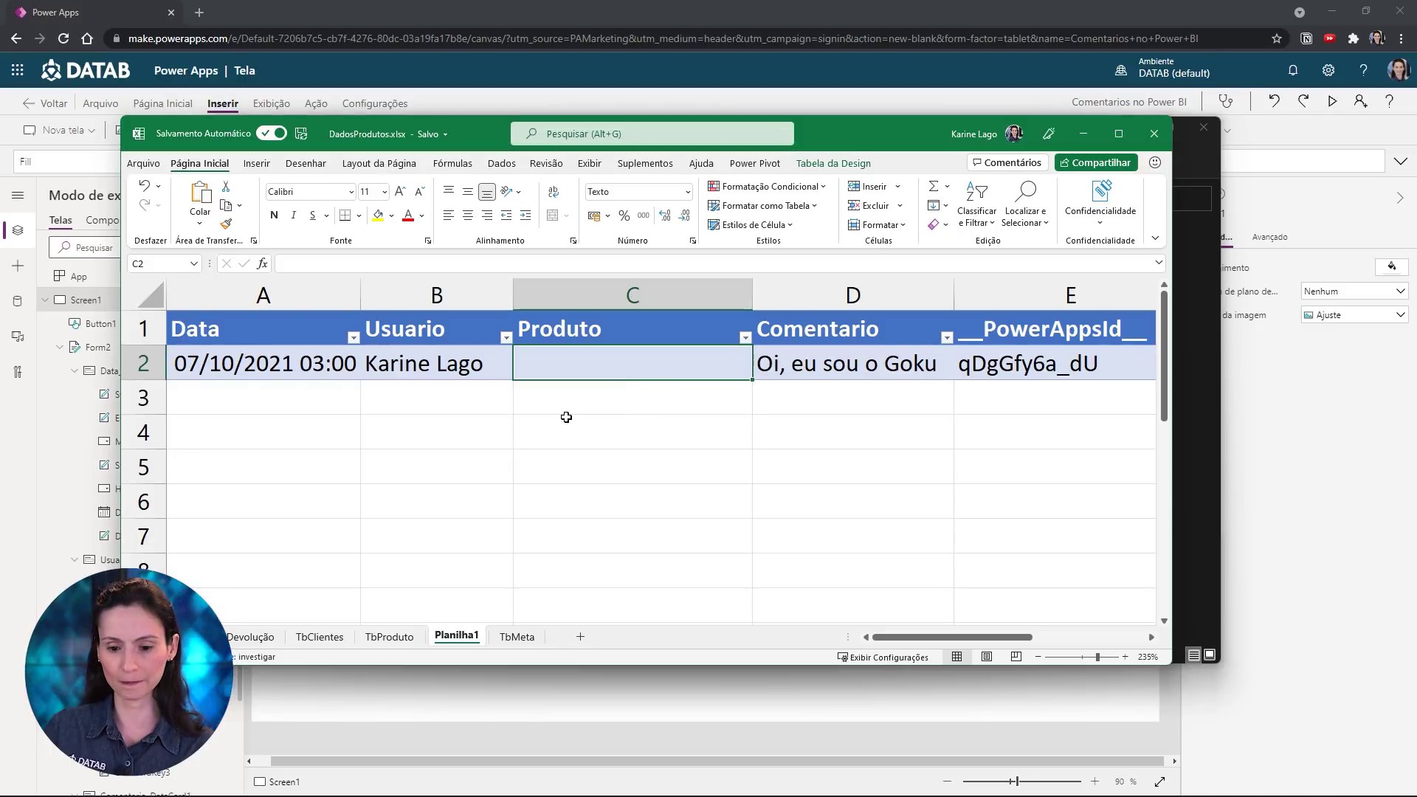
click(566, 417)
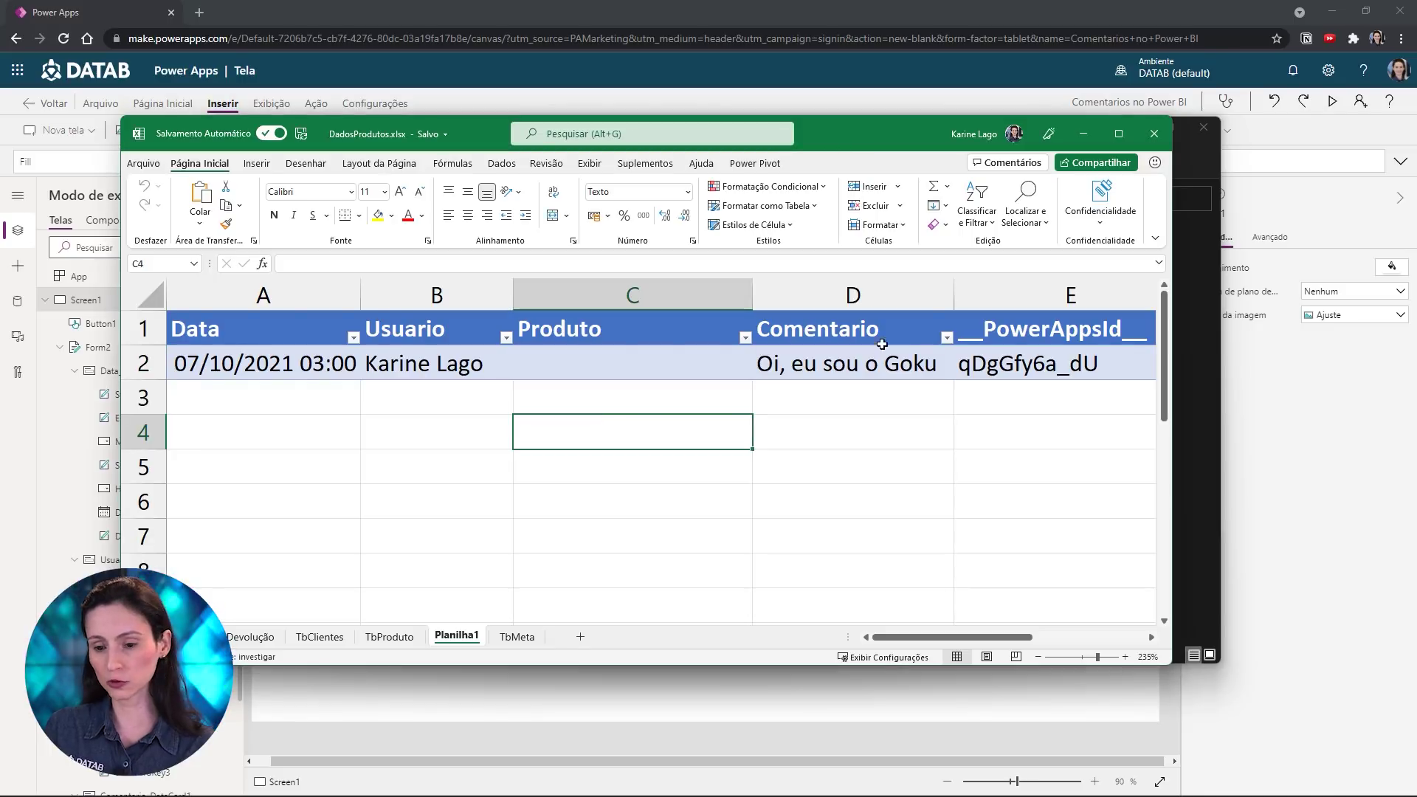
Close the DadosProdutos.xlsx workbook and minimize File Explorer to return to the form in Power Apps
click(1152, 136)
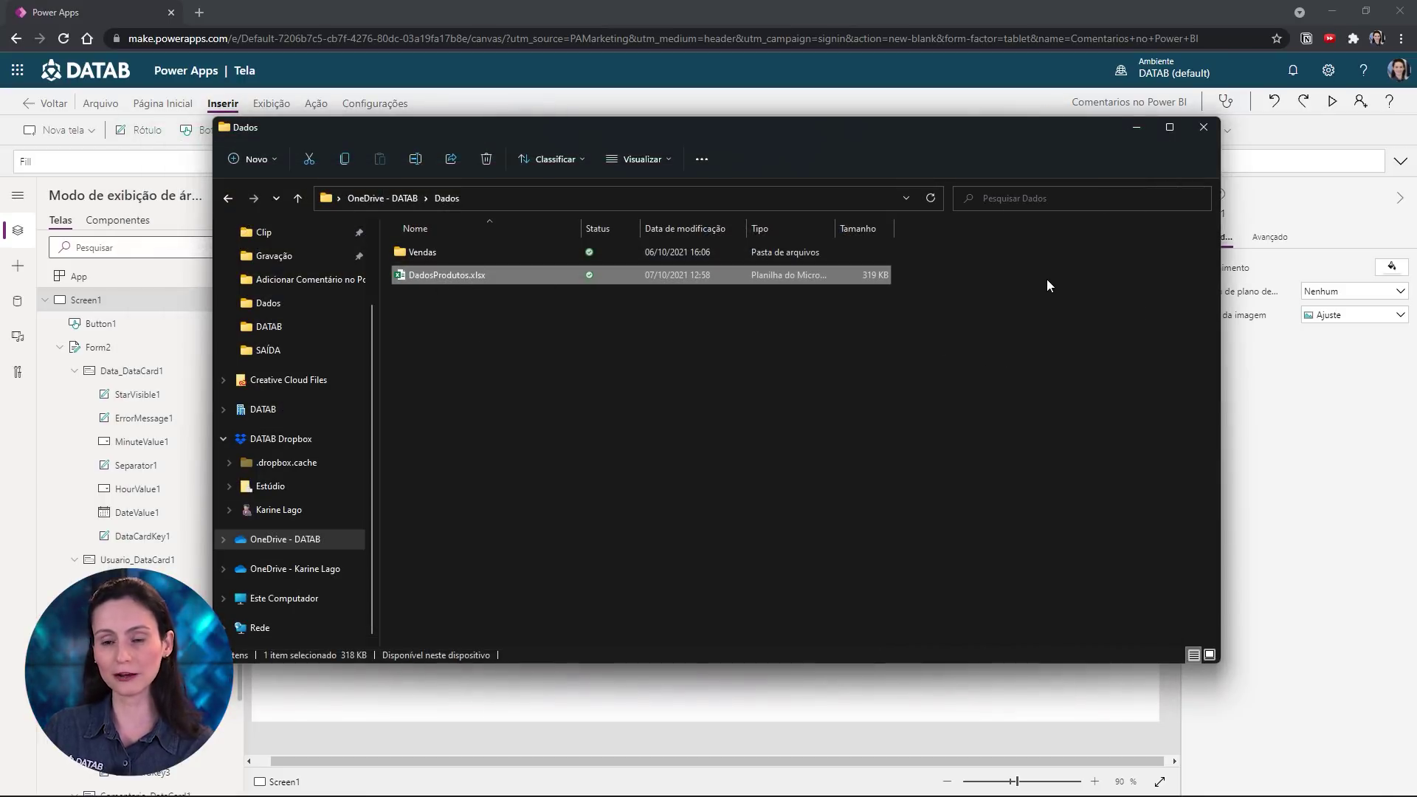
click(493, 382)
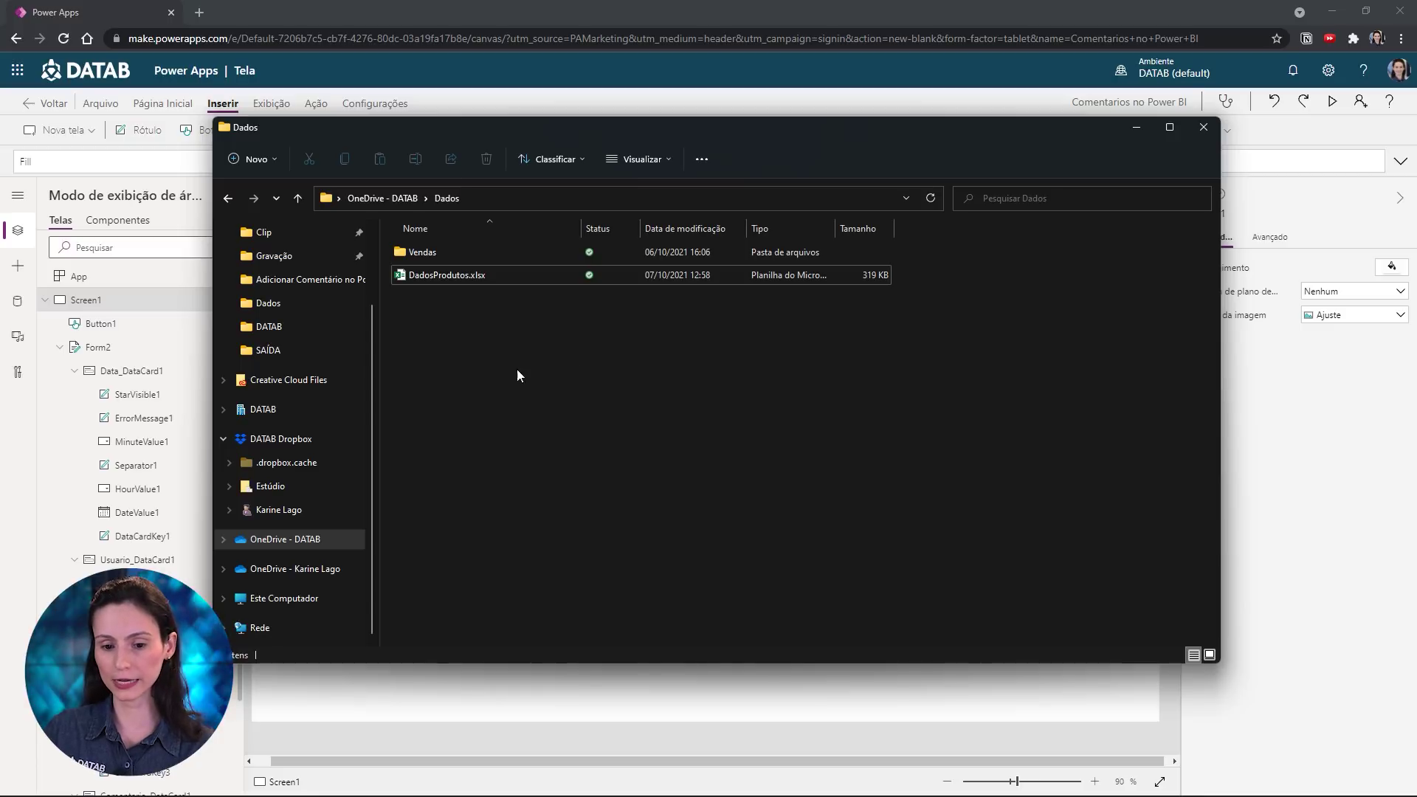
click(1135, 130)
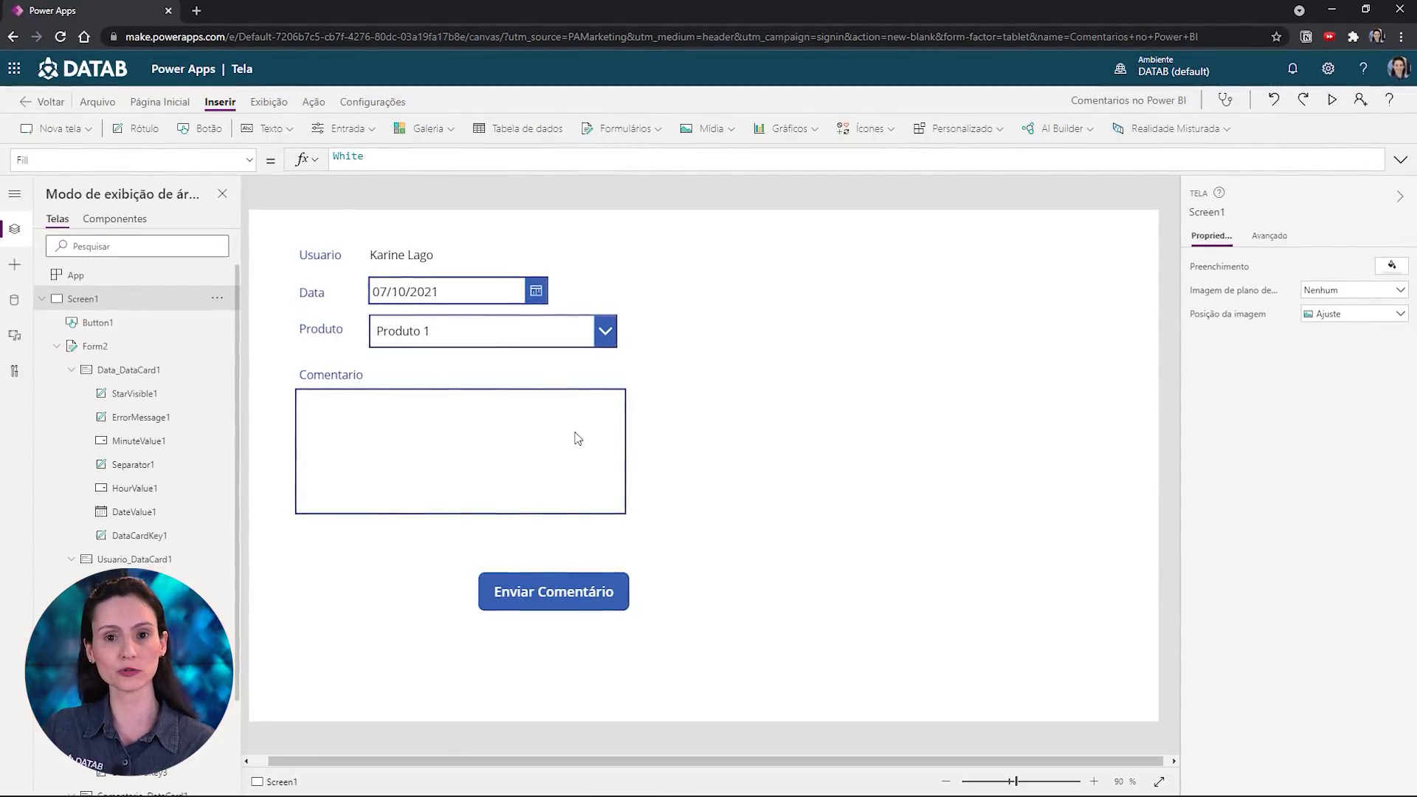
Select the Comentario card and examine the Update formula in its advanced properties
click(640, 433)
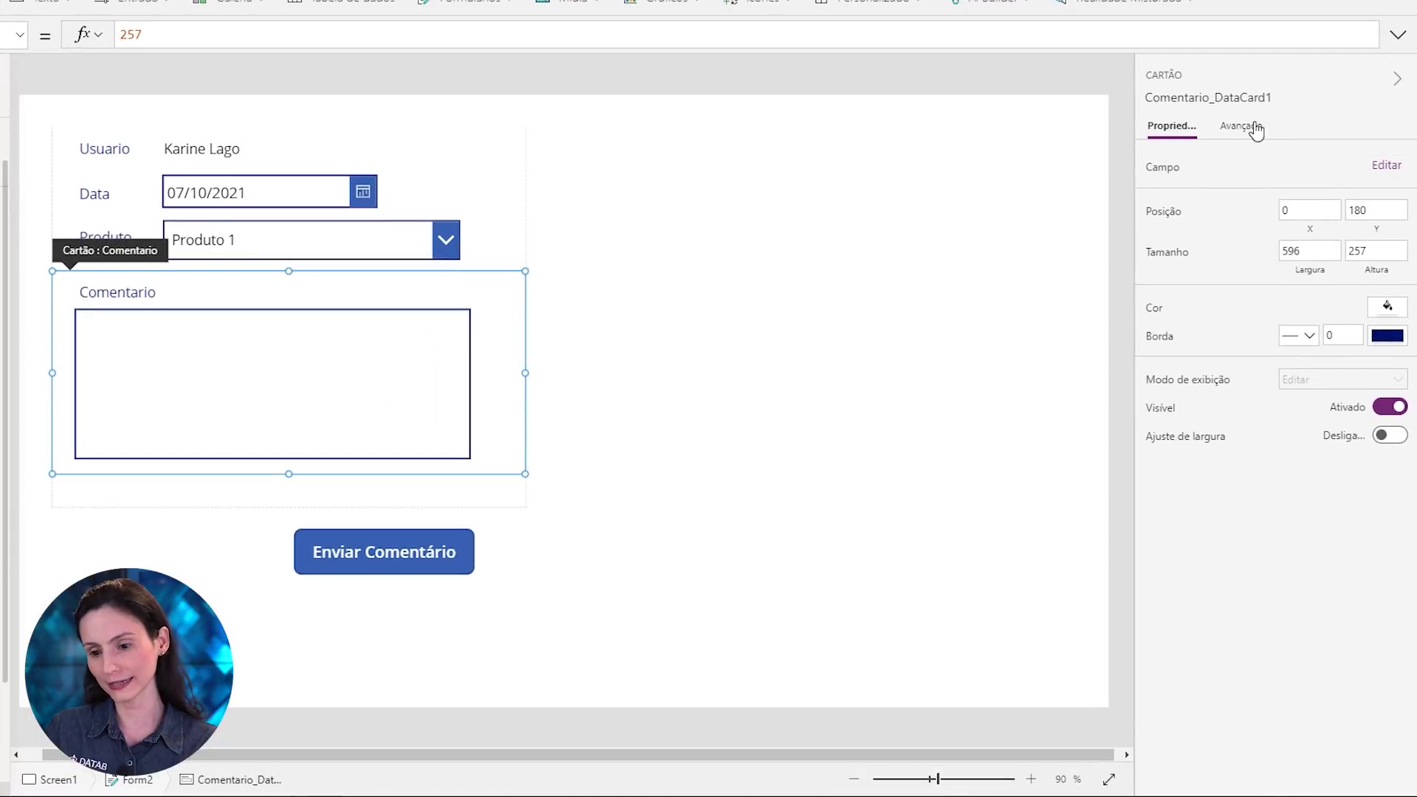
click(1270, 236)
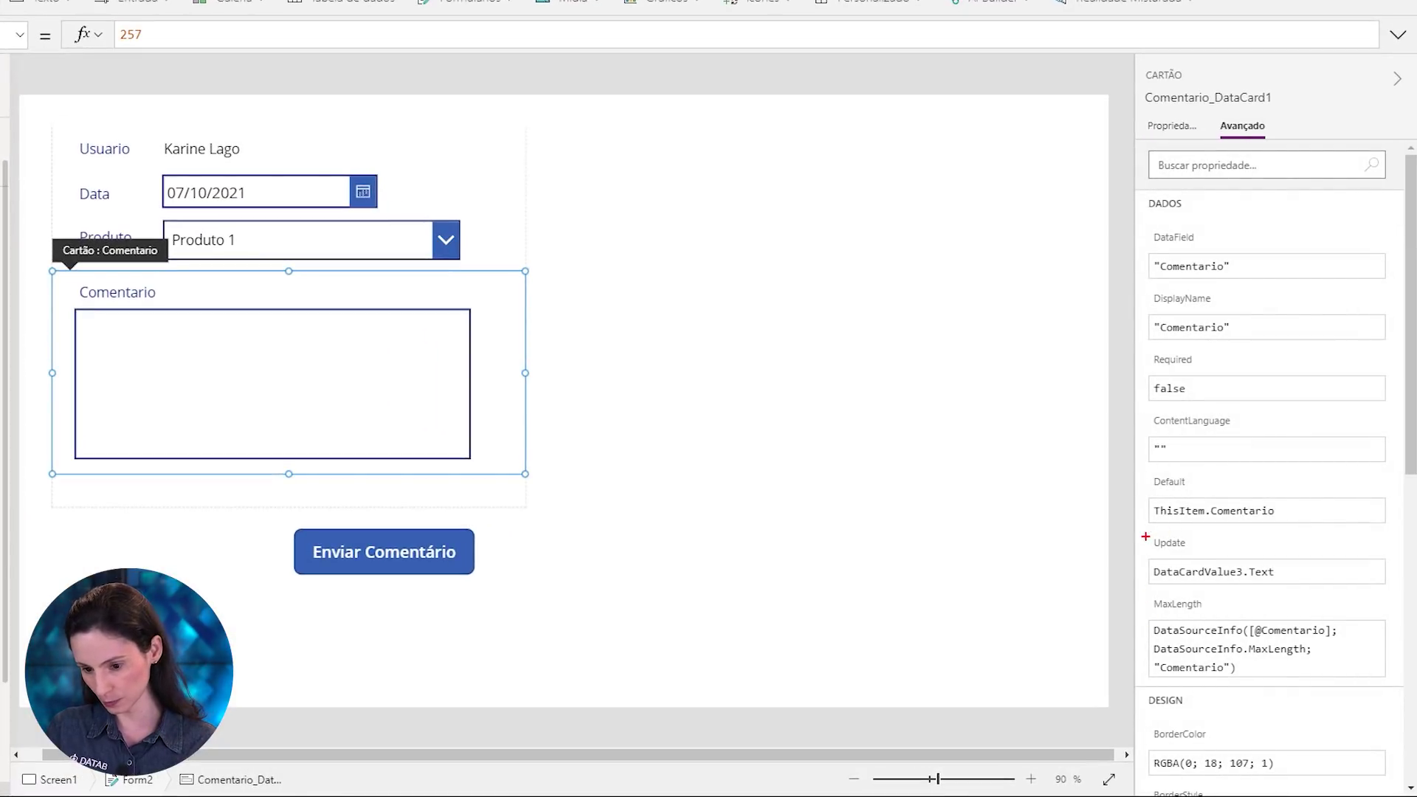
drag(1142, 529, 1348, 601)
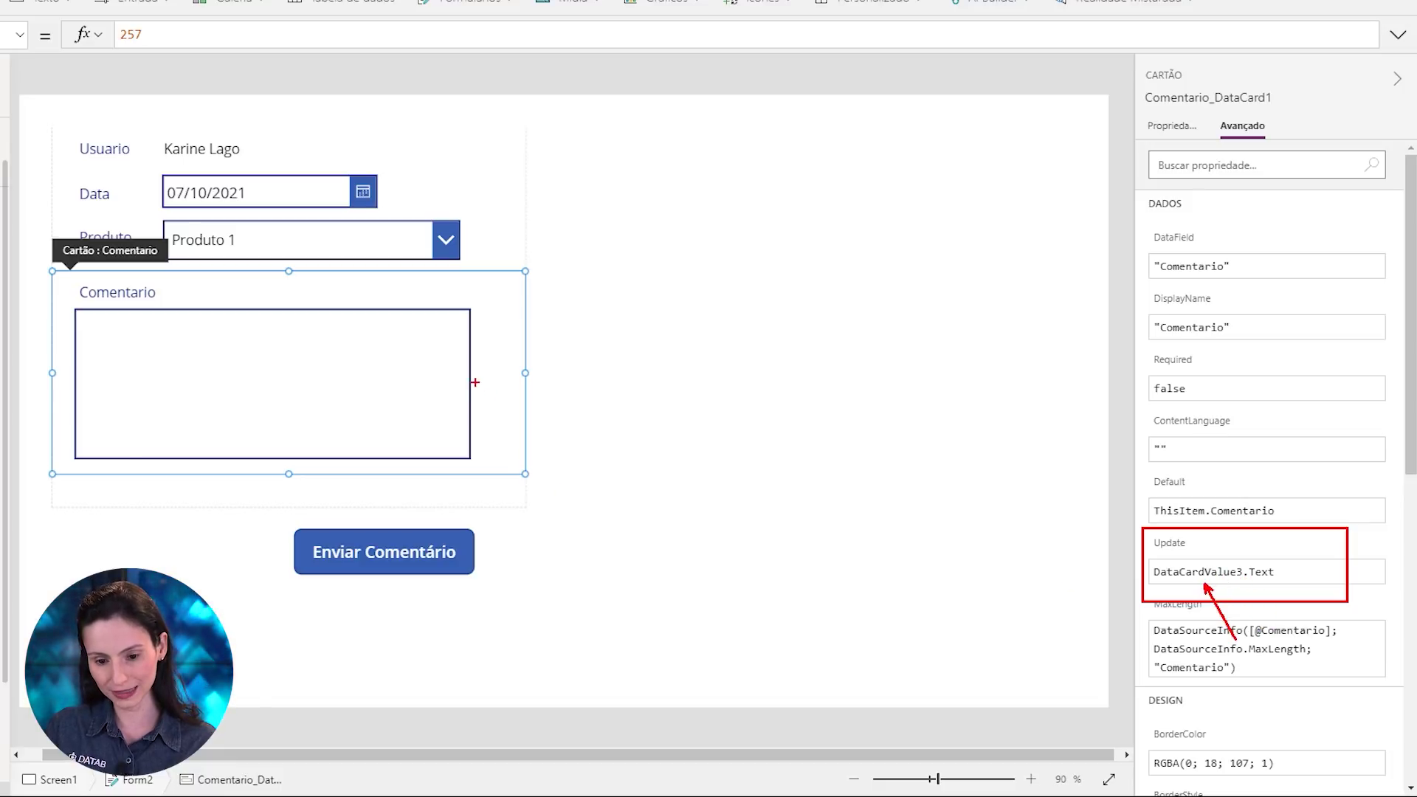
drag(478, 381, 561, 400)
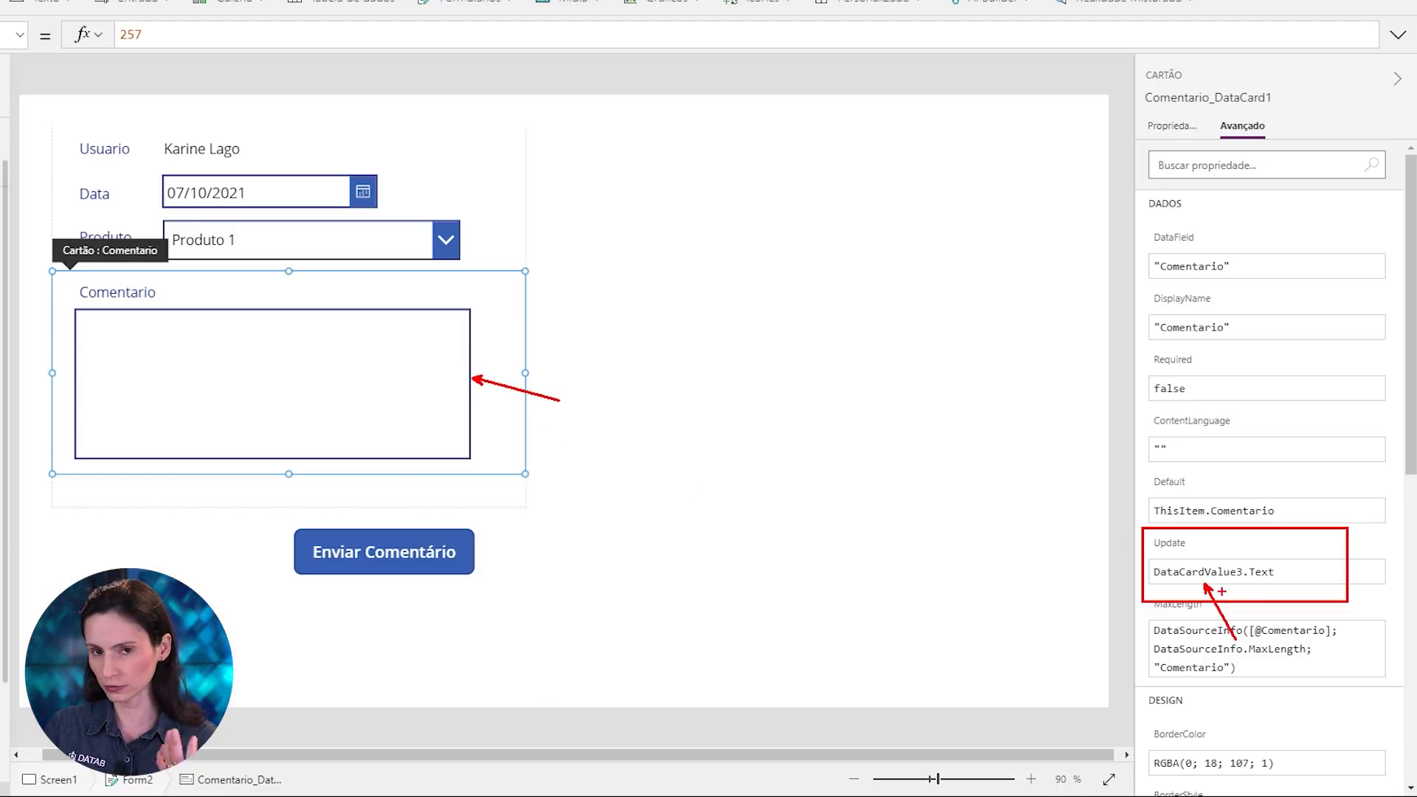
drag(1264, 584, 1279, 639)
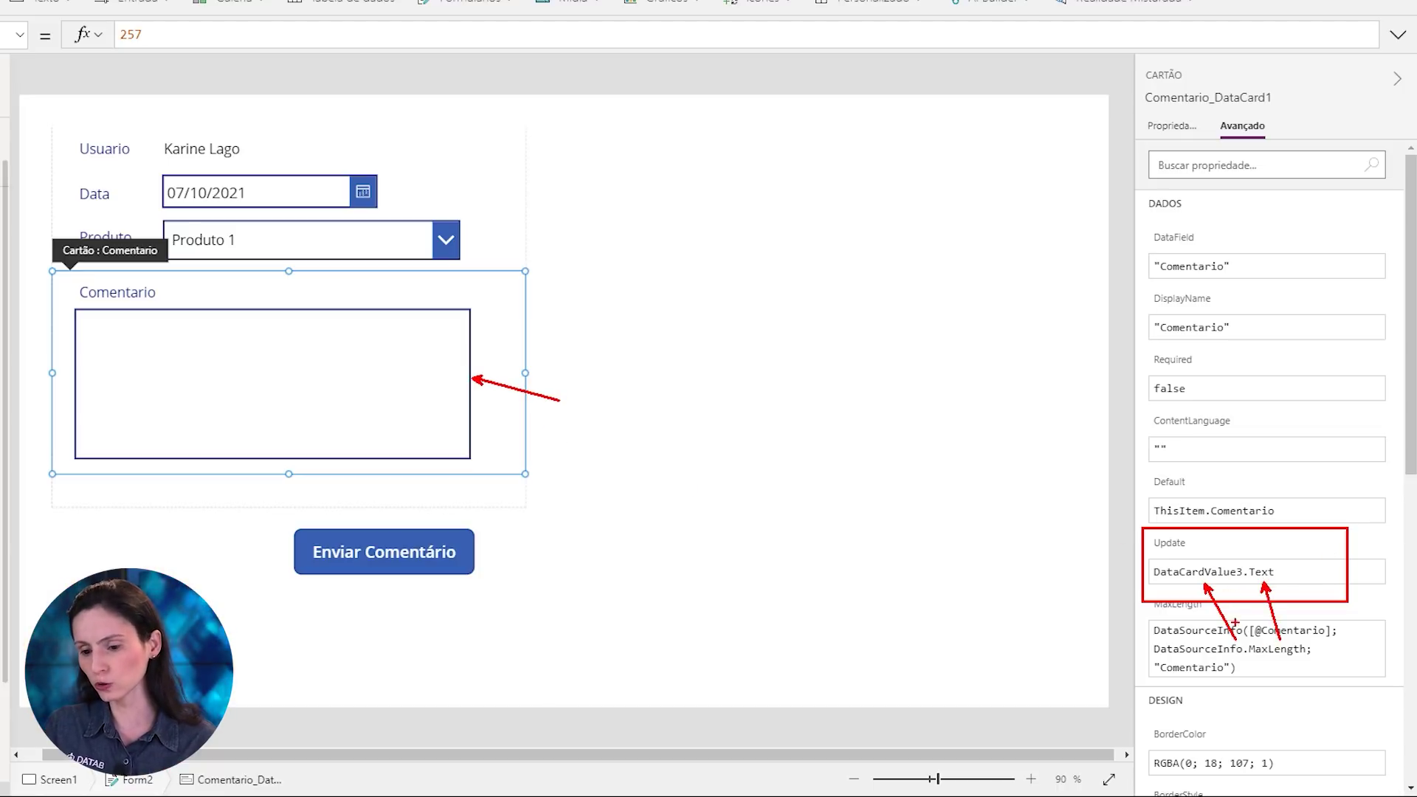
drag(1205, 547, 1255, 547)
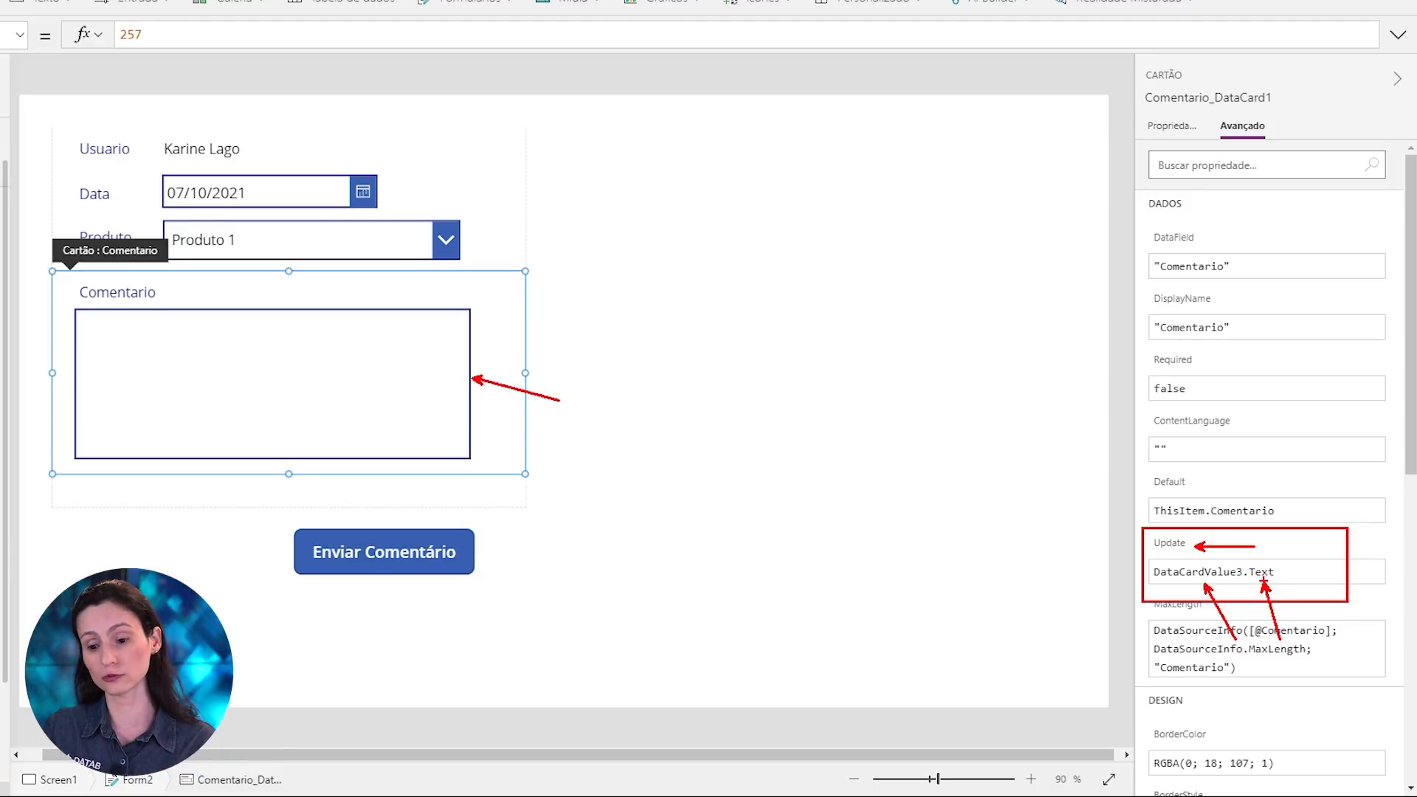
key(Escape)
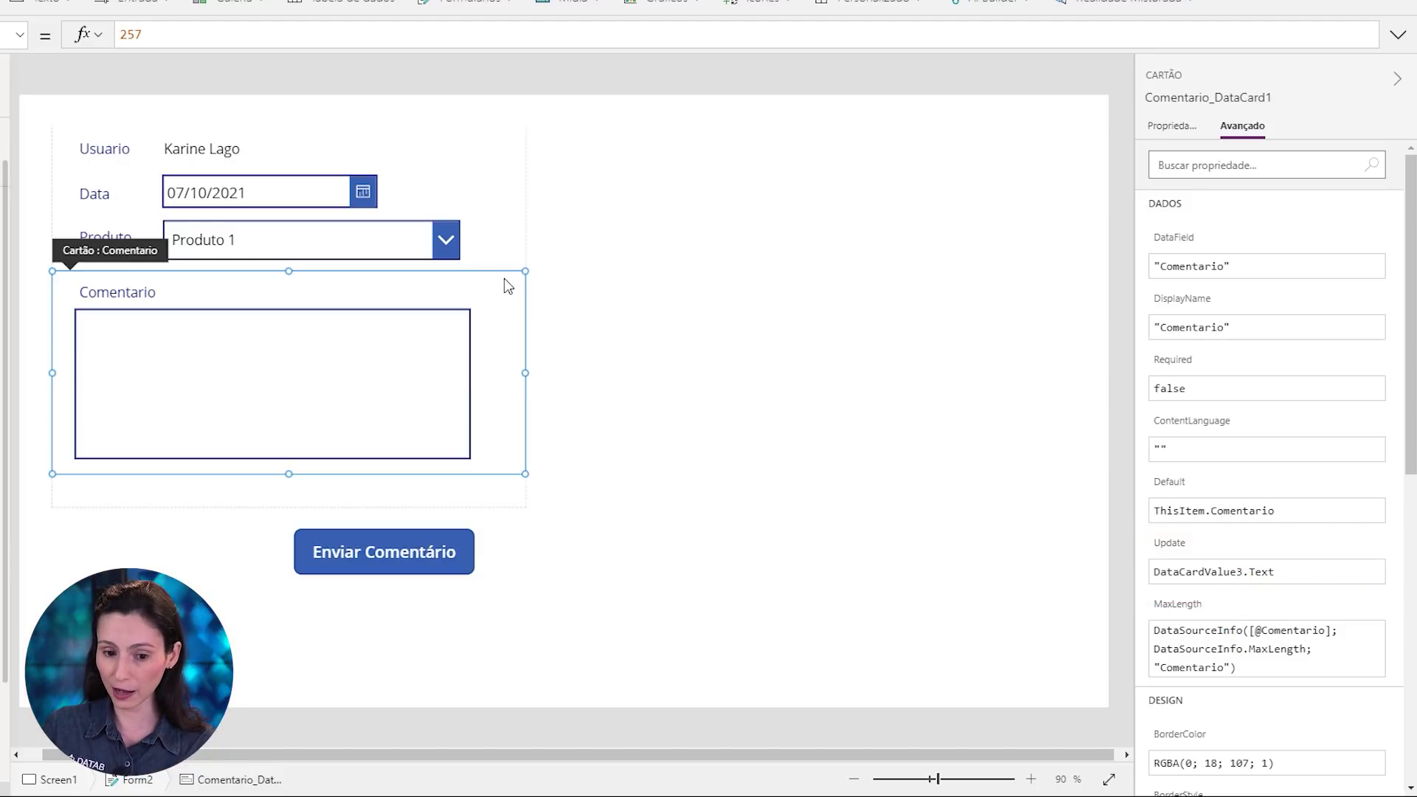
Set the Produto card's Update property to Dropdown2.SelectedText.'Produto (Produto)' and deselect the card
click(496, 248)
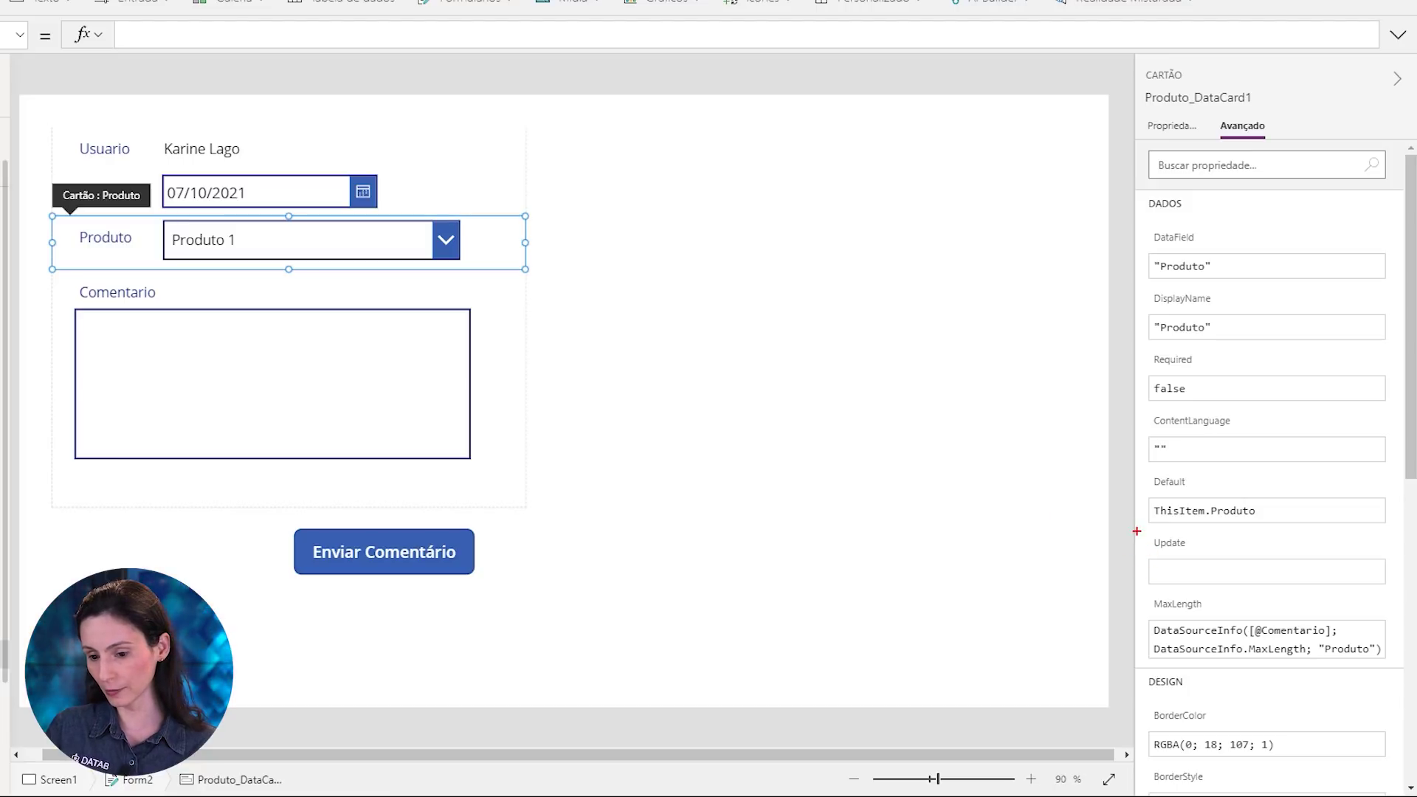
mouse_move(1136, 532)
mouse_down()
mouse_move(1187, 572)
mouse_move(1287, 595)
mouse_up()
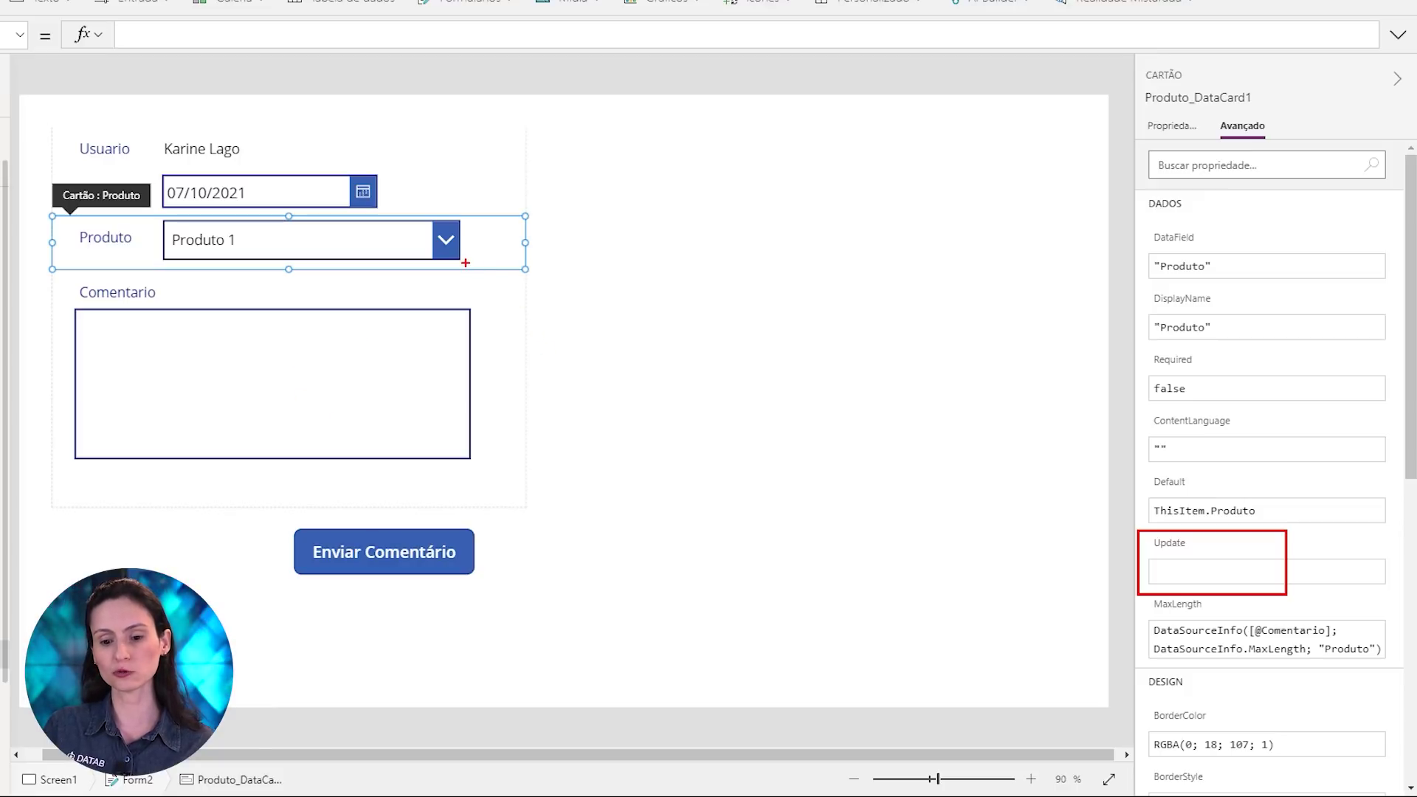
drag(465, 263, 499, 301)
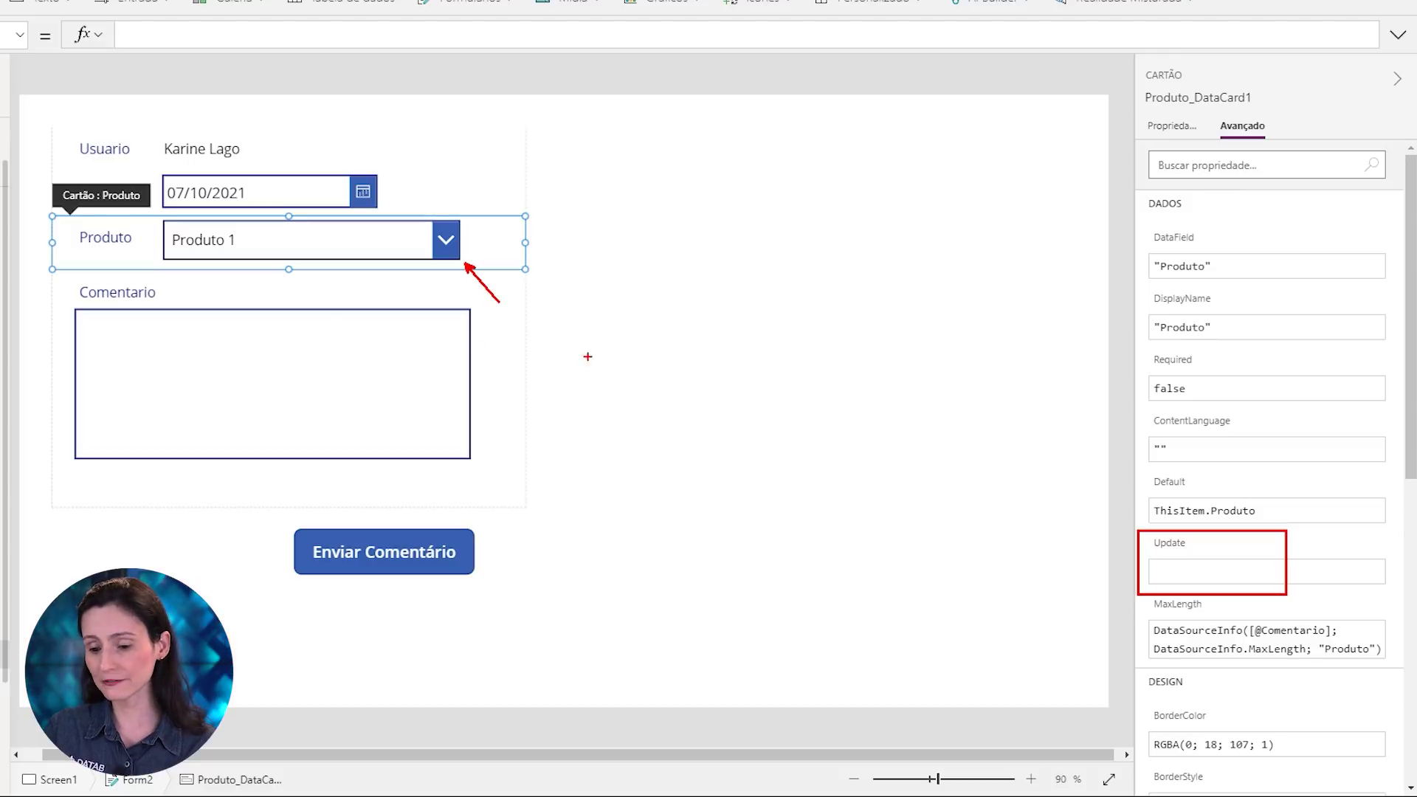
key(Escape)
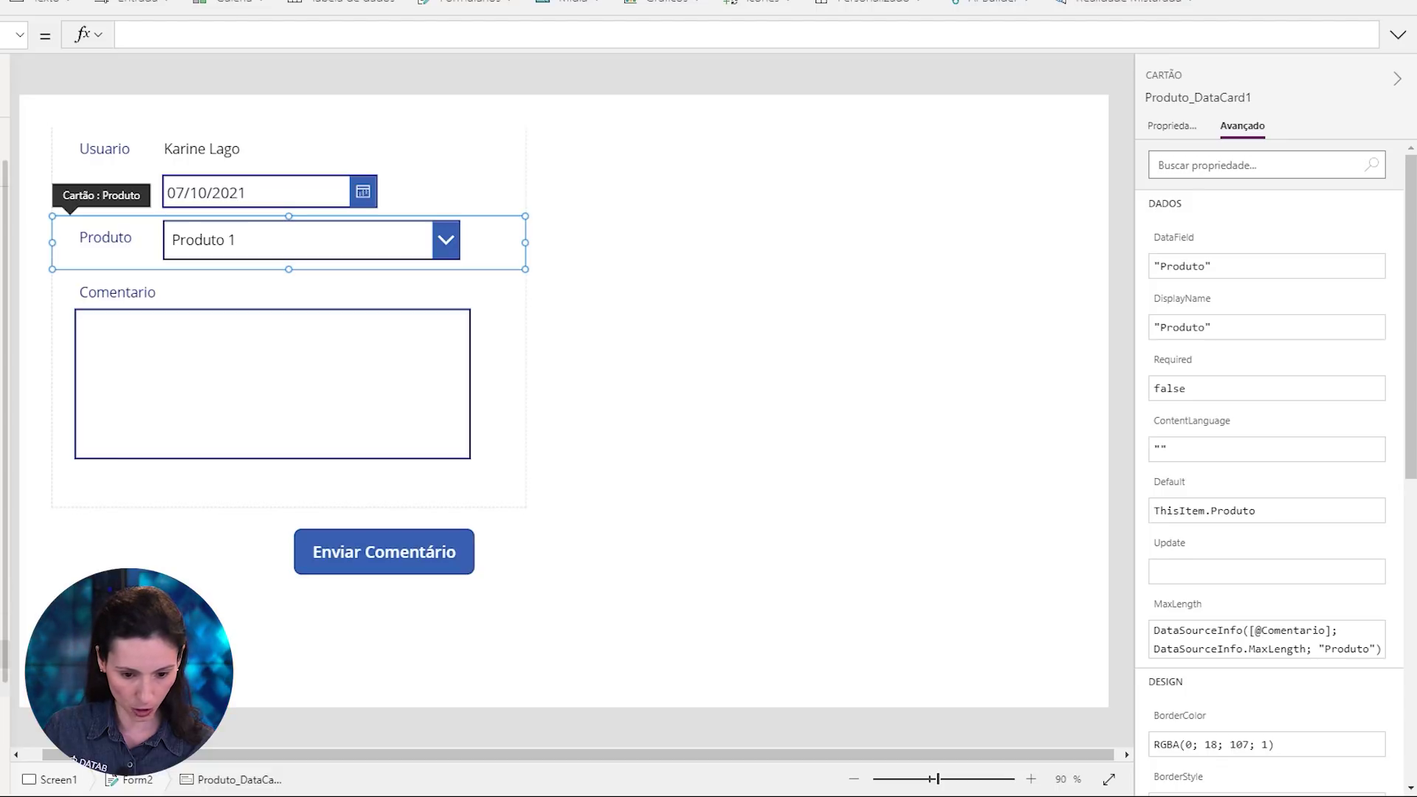
text(Drop)
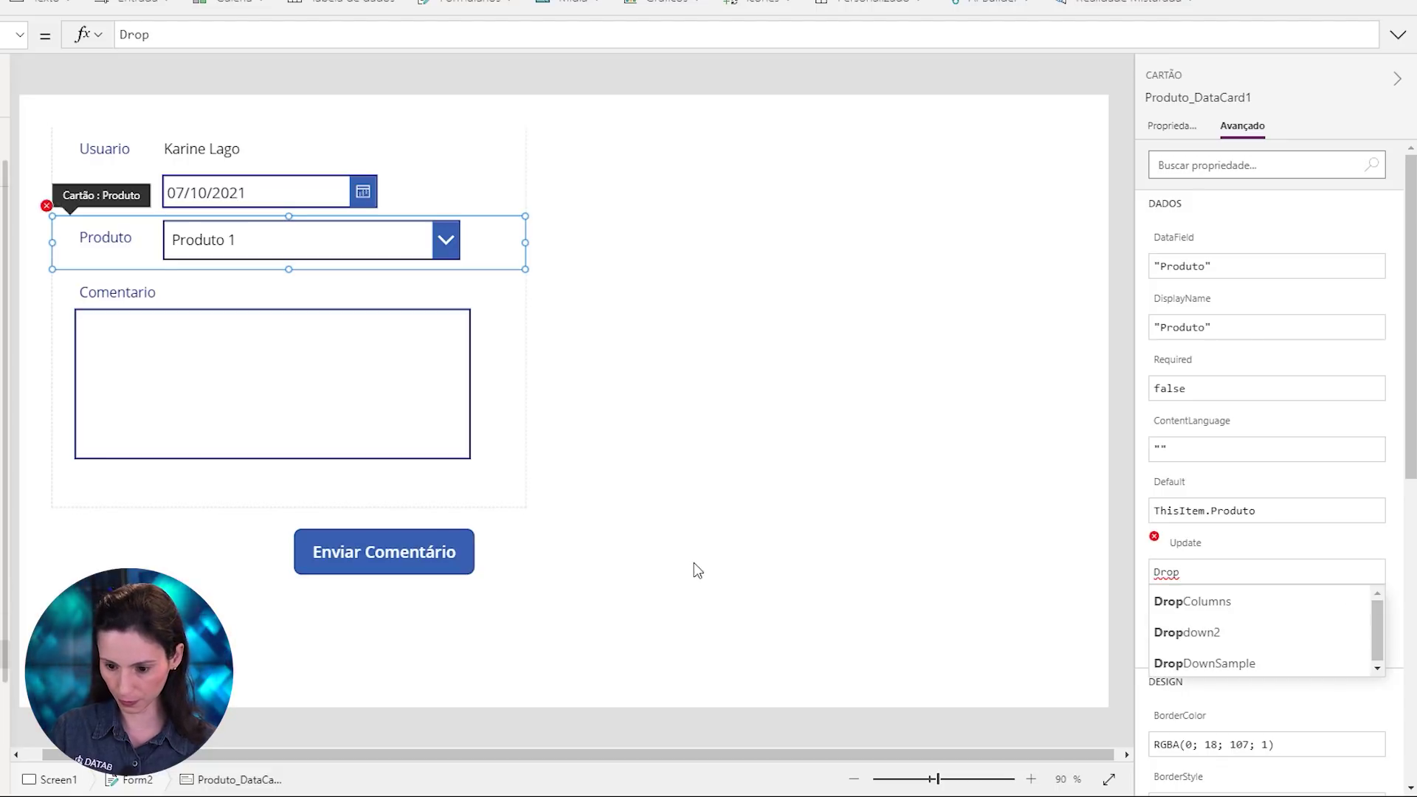
click(1238, 633)
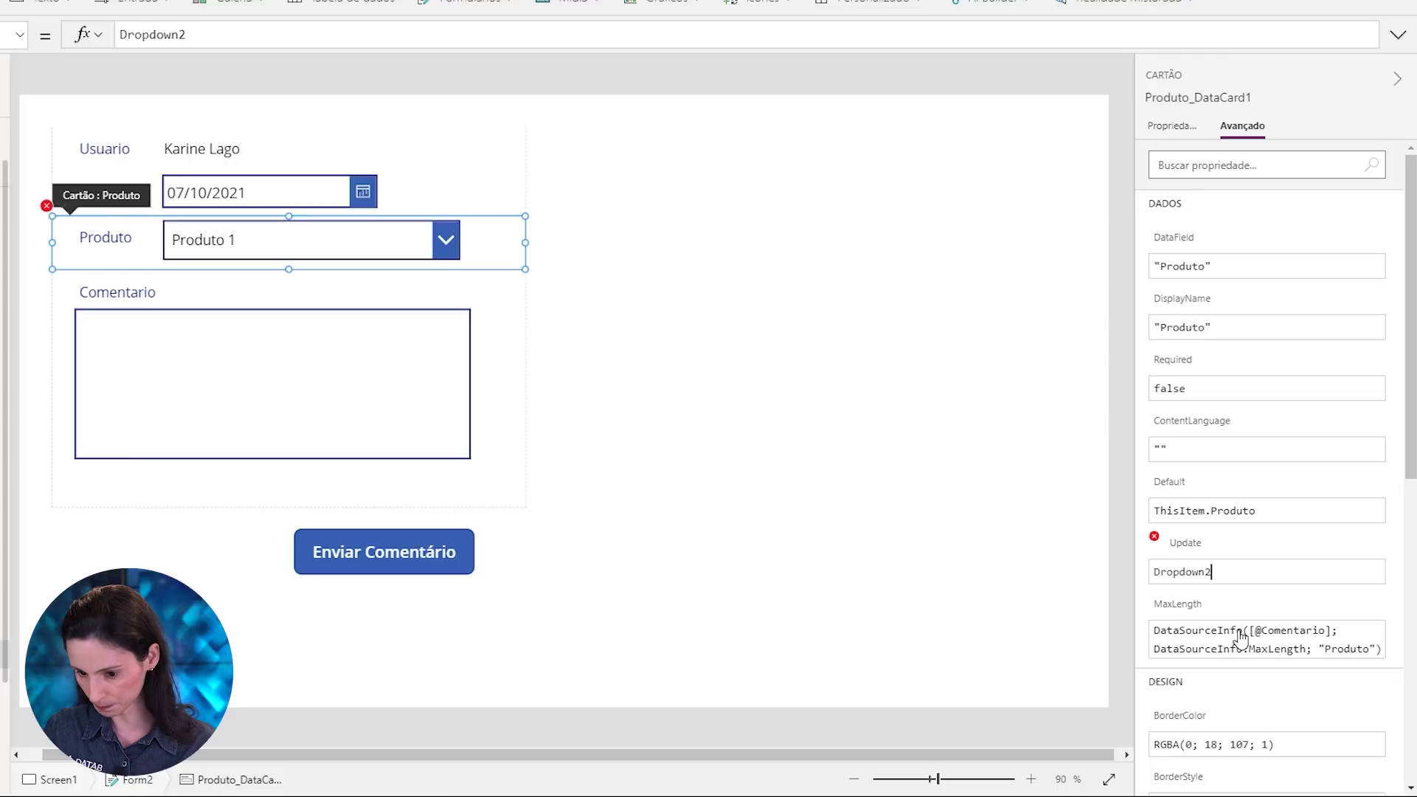
text(.Sele)
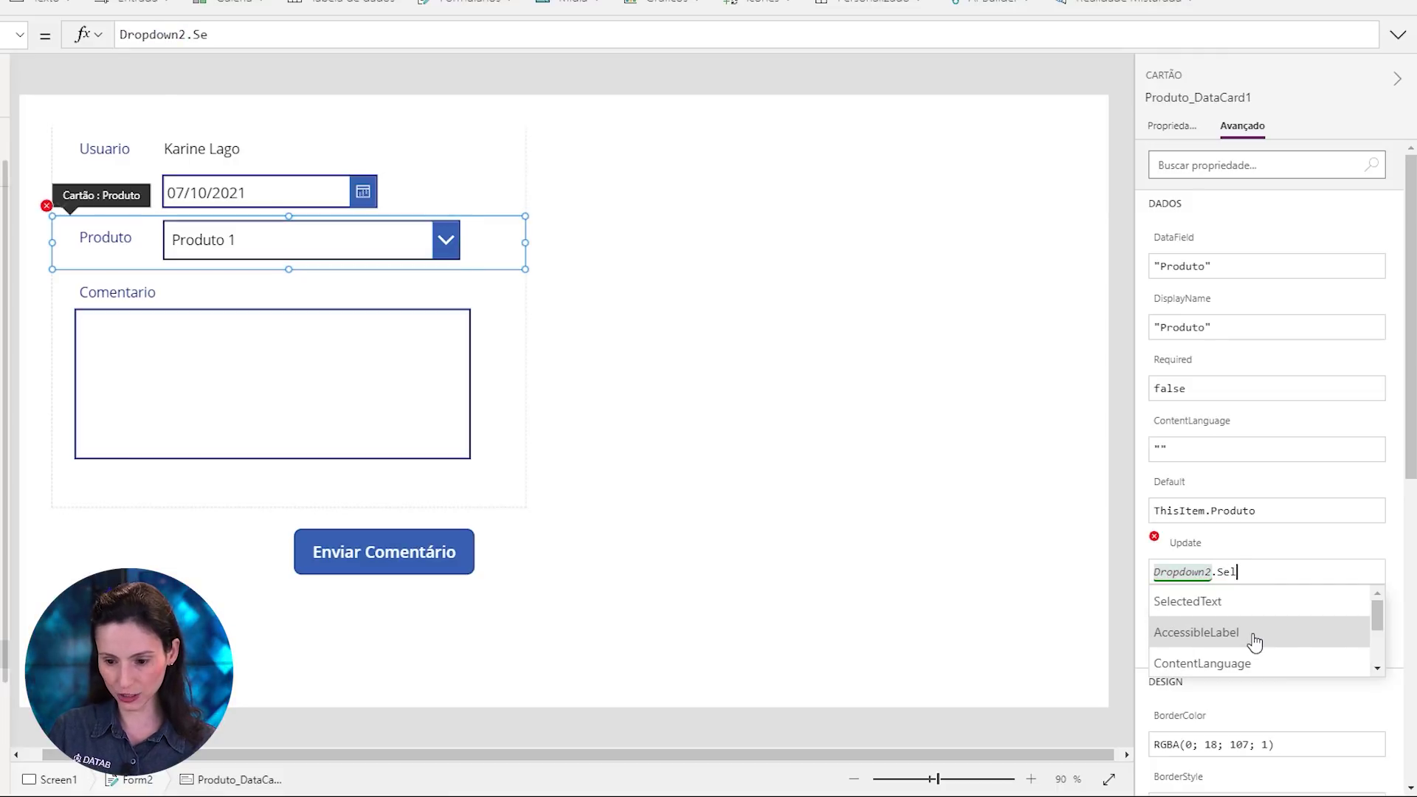
click(1231, 602)
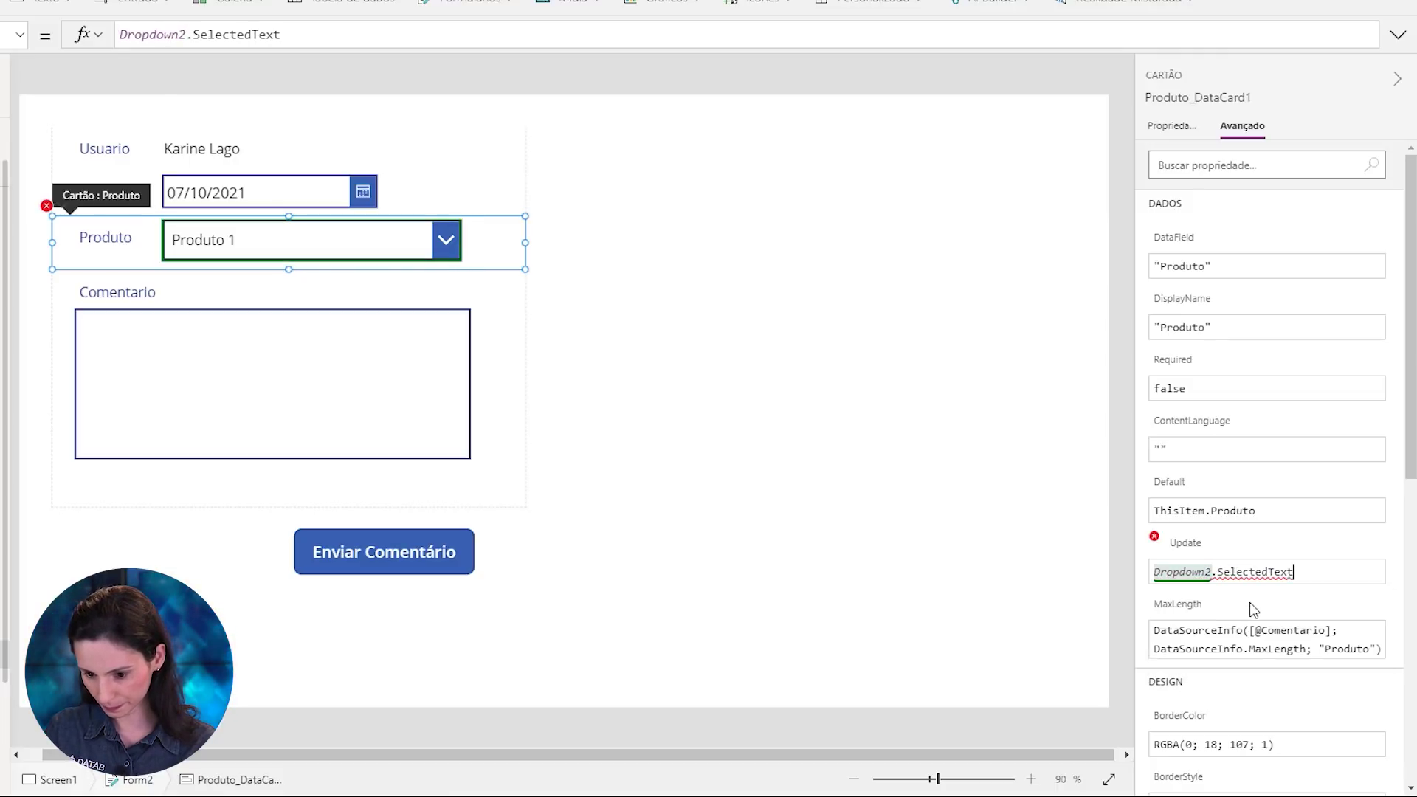
text(.'Prod)
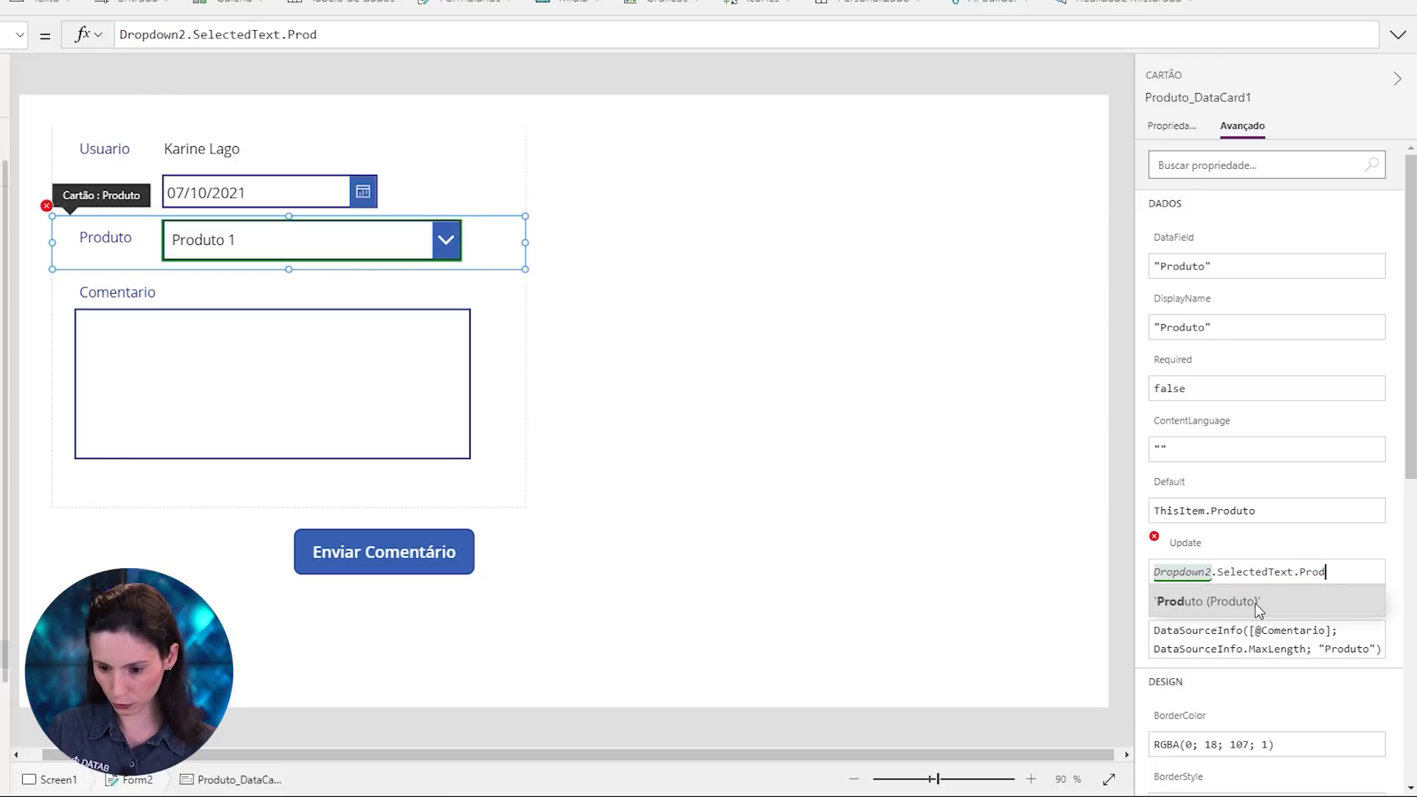
click(1260, 606)
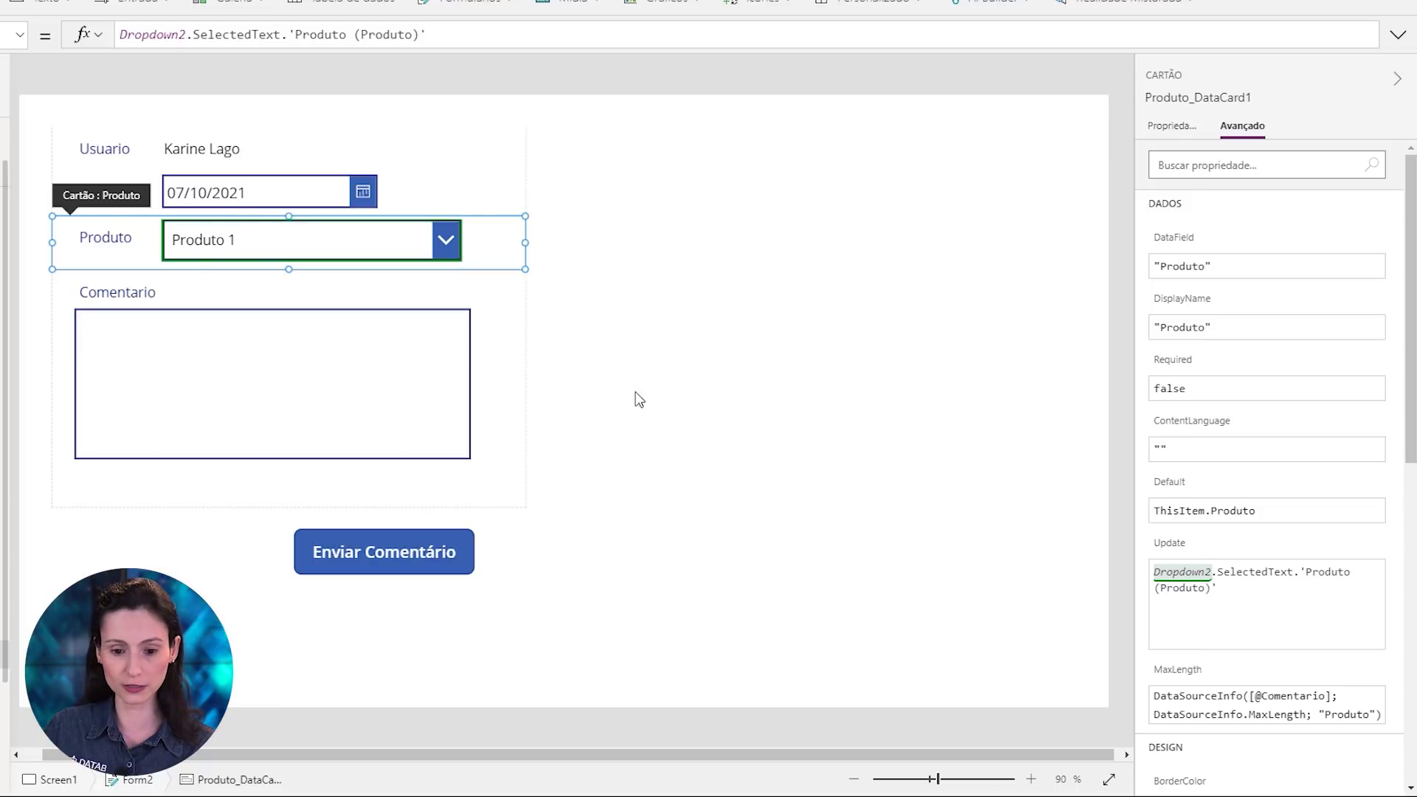
drag(1201, 547, 1300, 580)
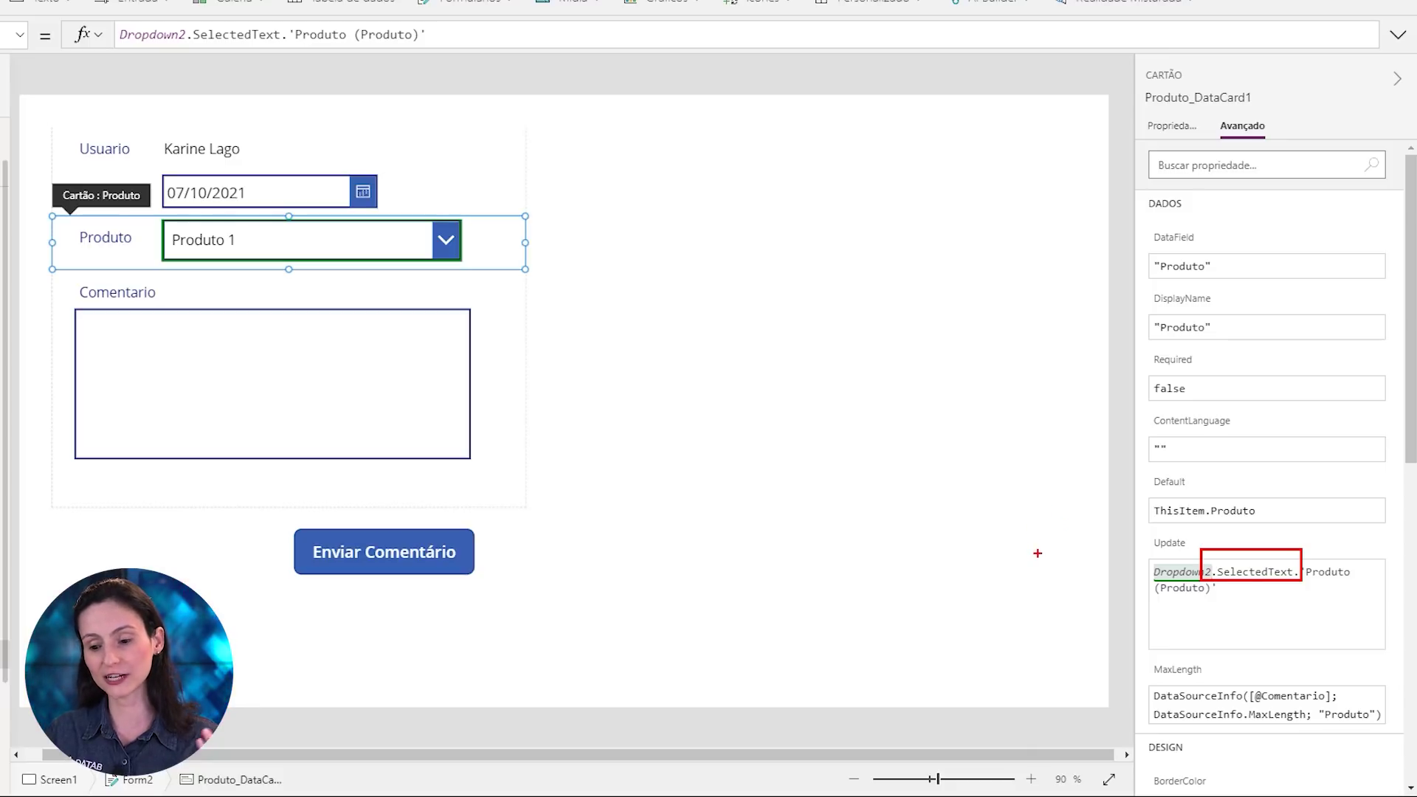
key(Escape)
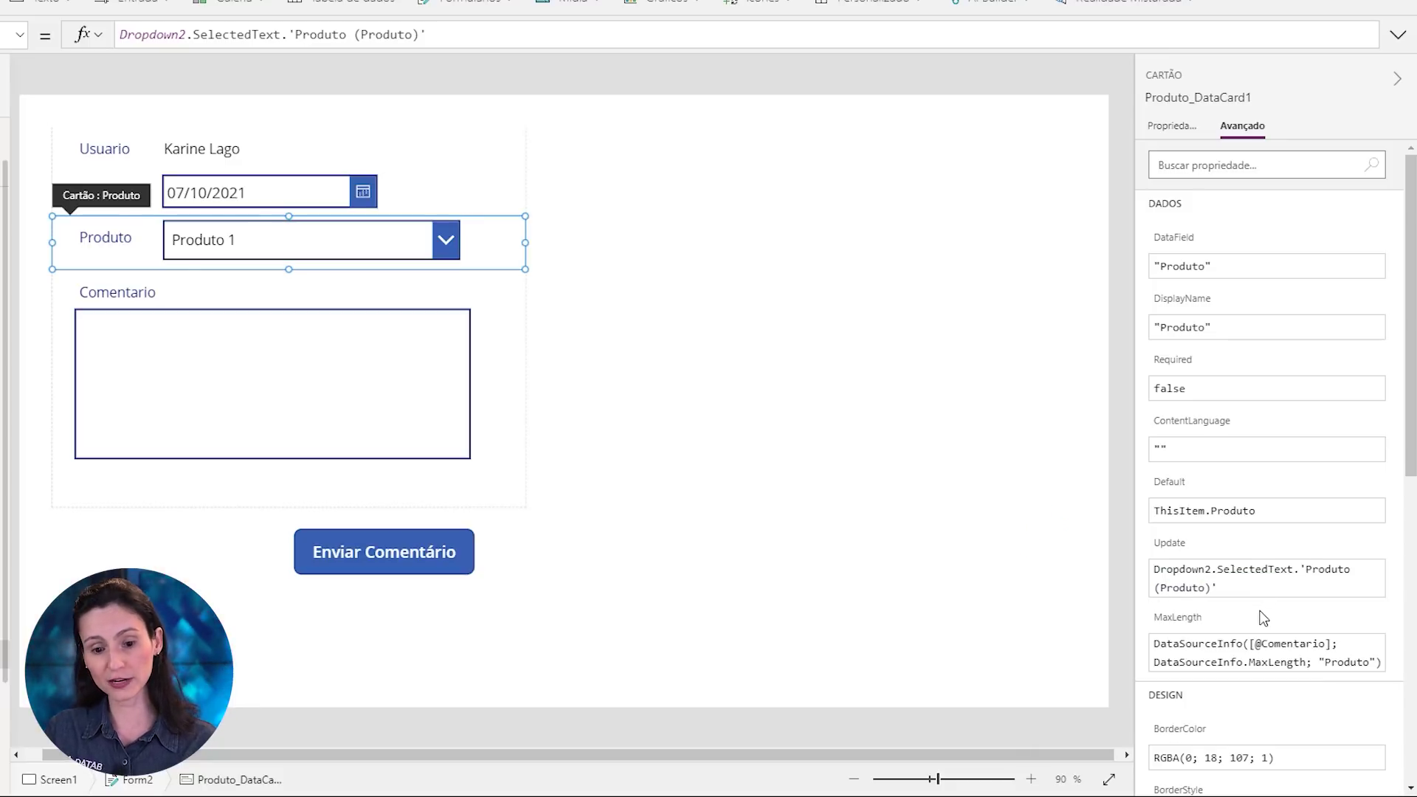
click(841, 361)
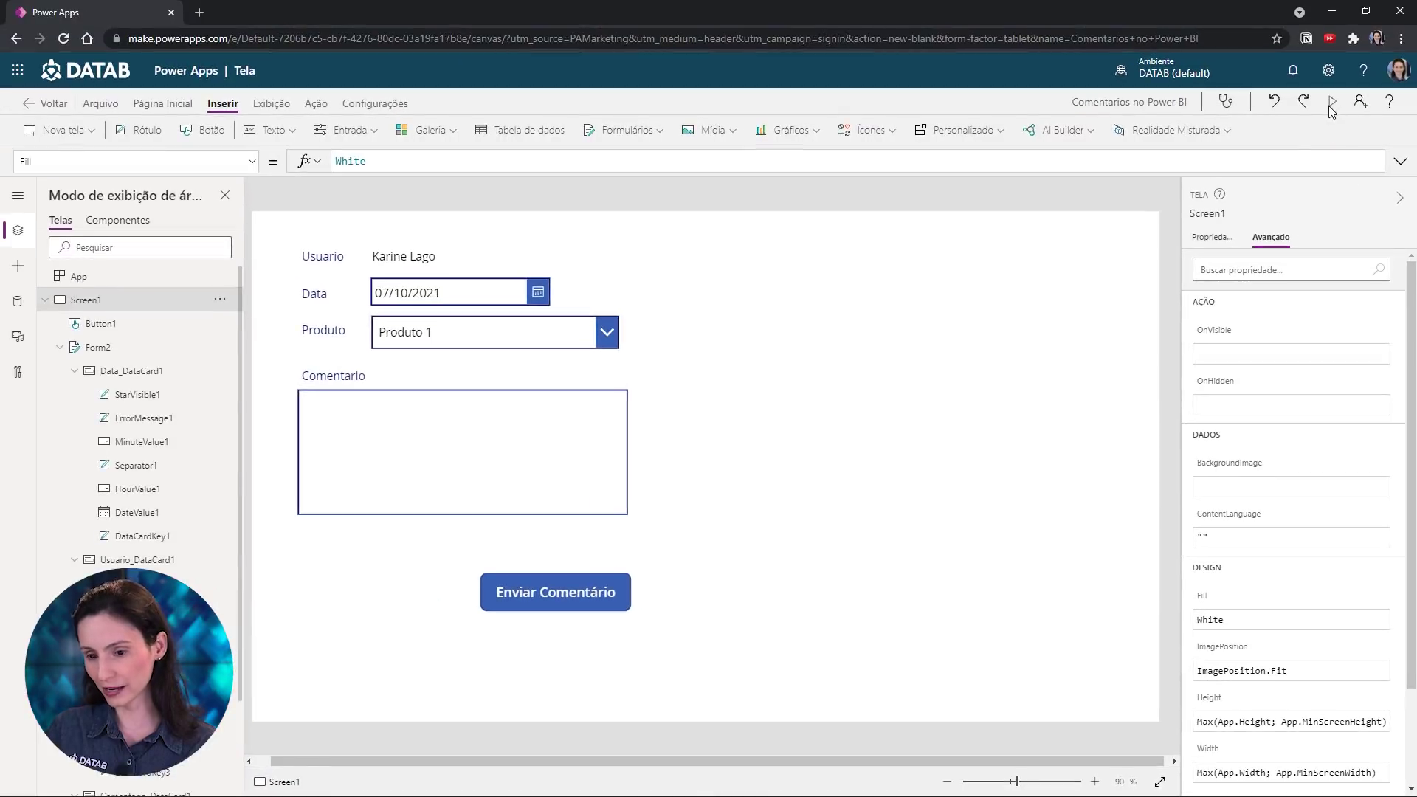
Preview the app, choose Produto 7, enter the comment "Agora vai dar certo" and submit the form
click(1331, 103)
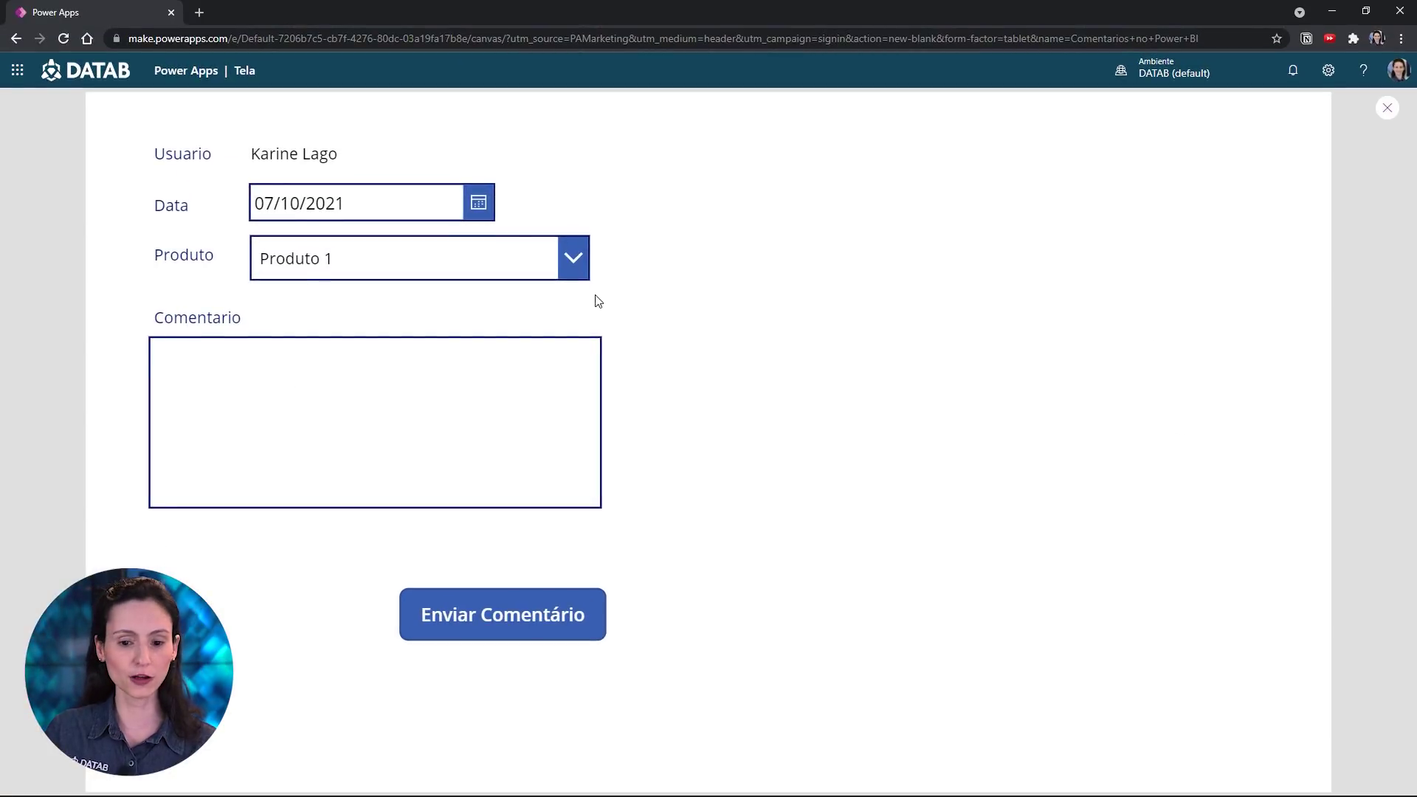
click(574, 267)
click(461, 542)
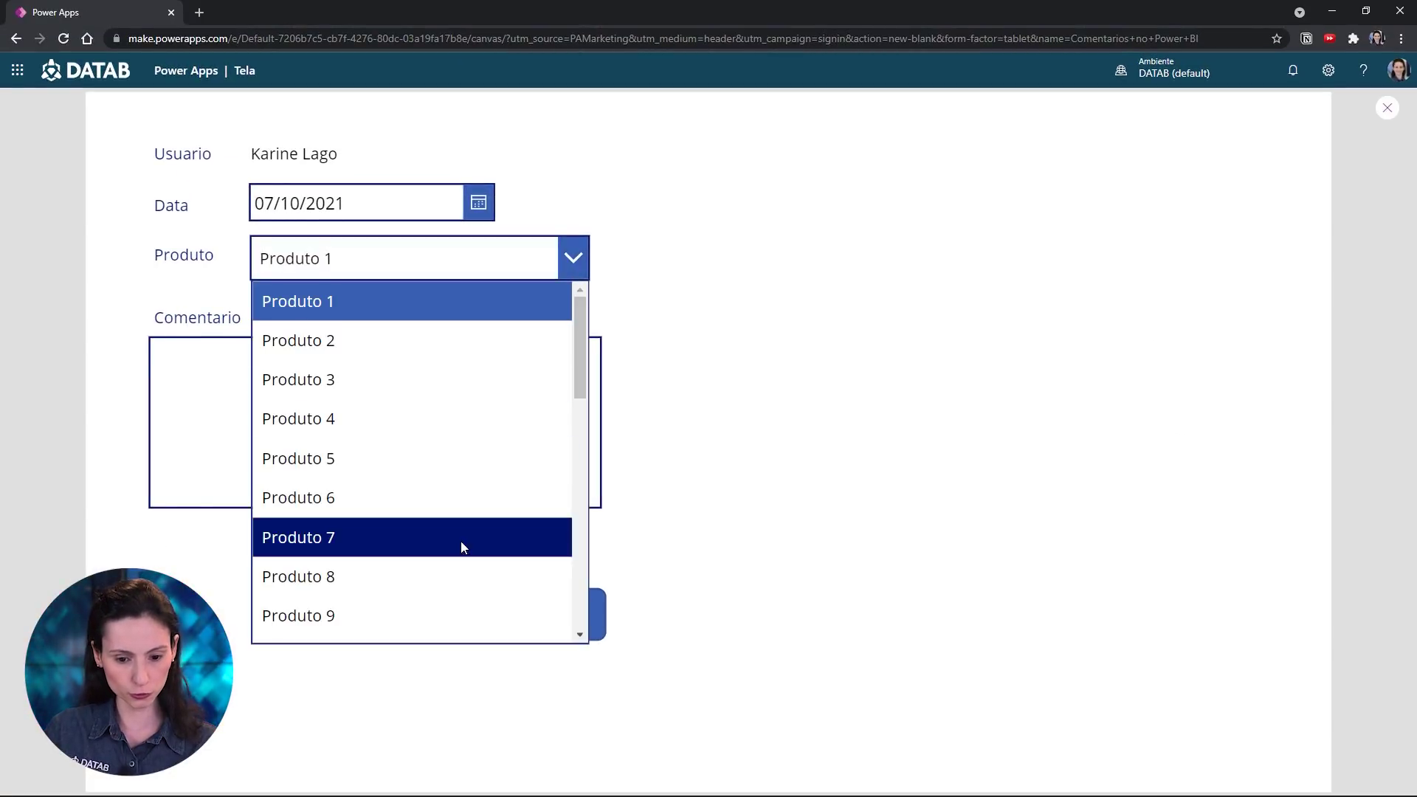
click(422, 415)
text(Agora vai dar certo)
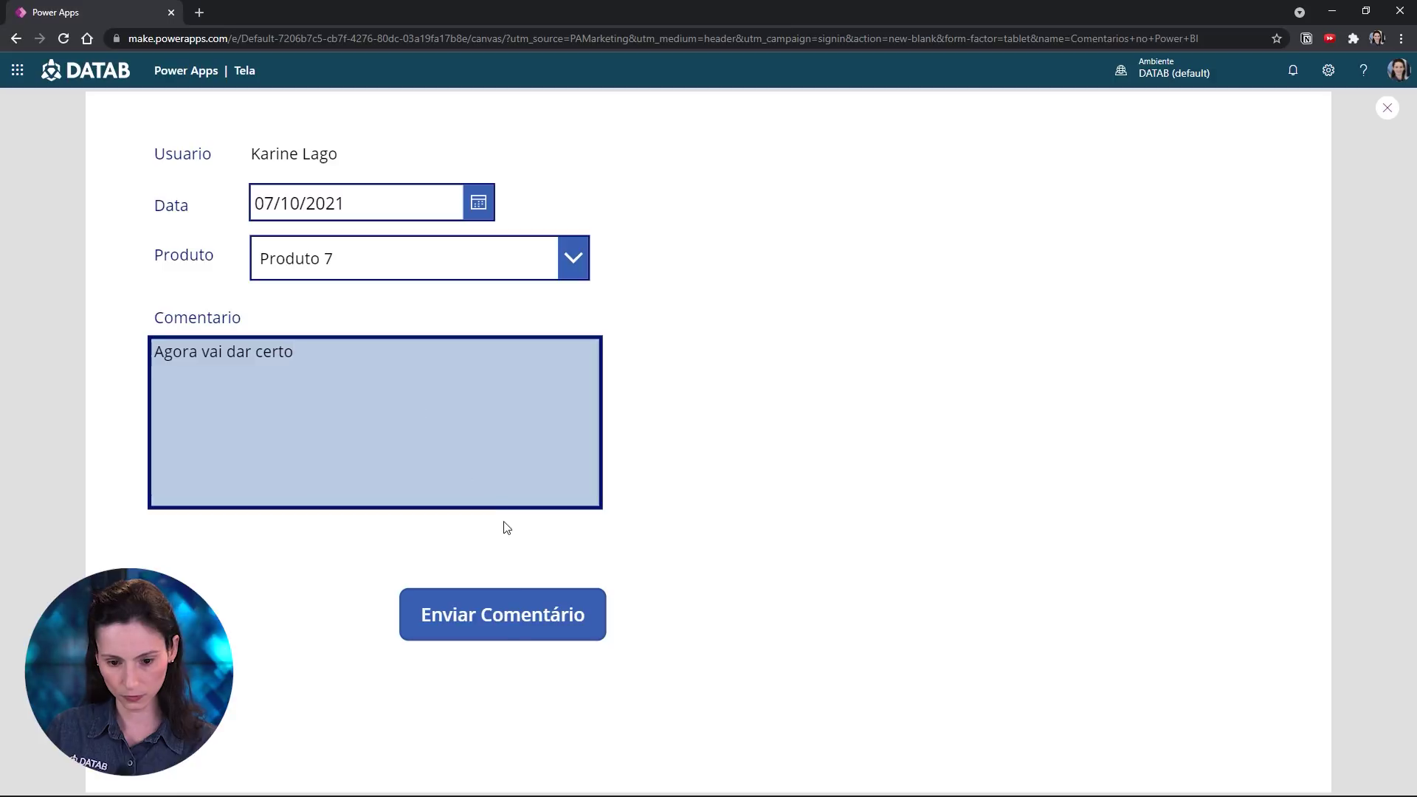
click(506, 618)
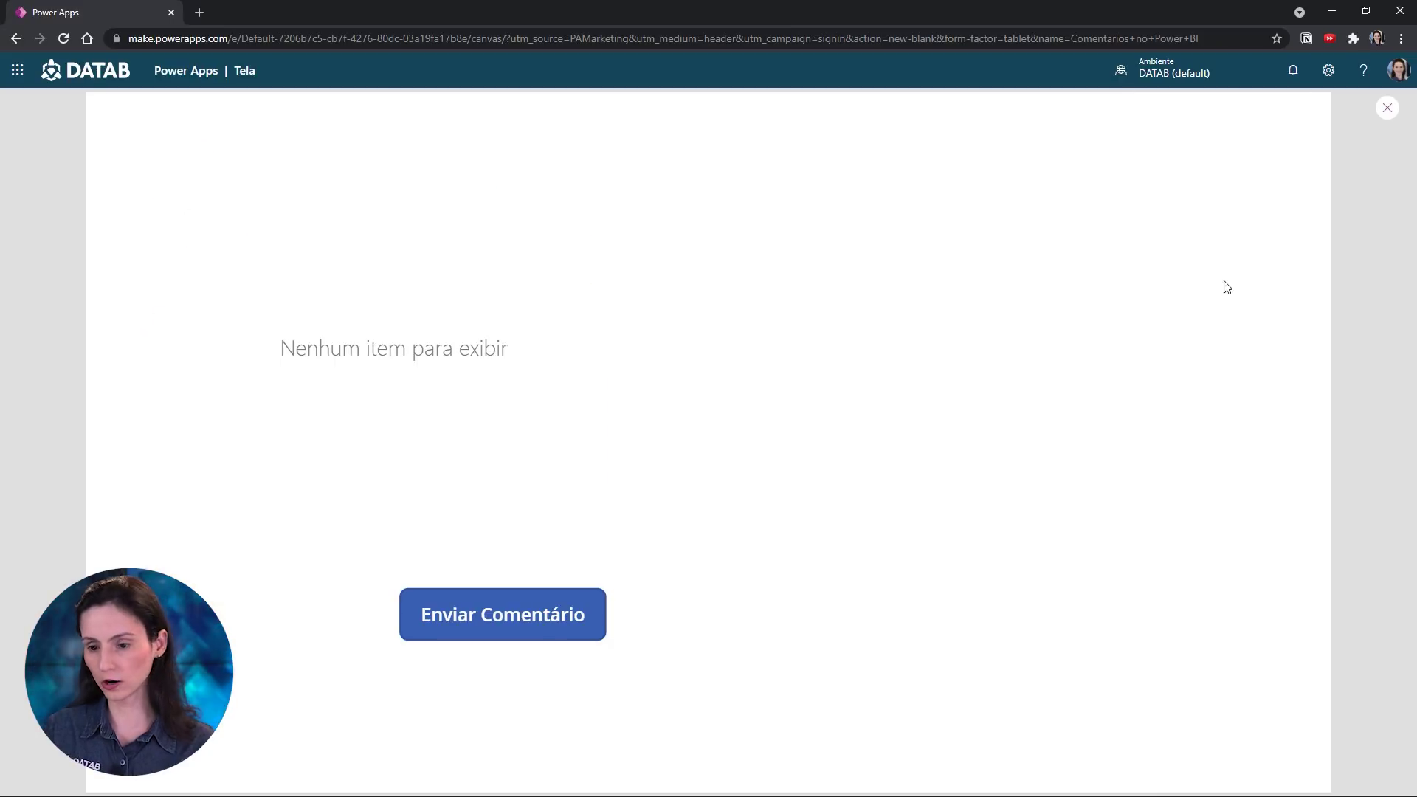
Close the preview, switch to File Explorer, and open DadosProdutos.xlsx to check the new row's Produto and Comentario cells
click(1386, 109)
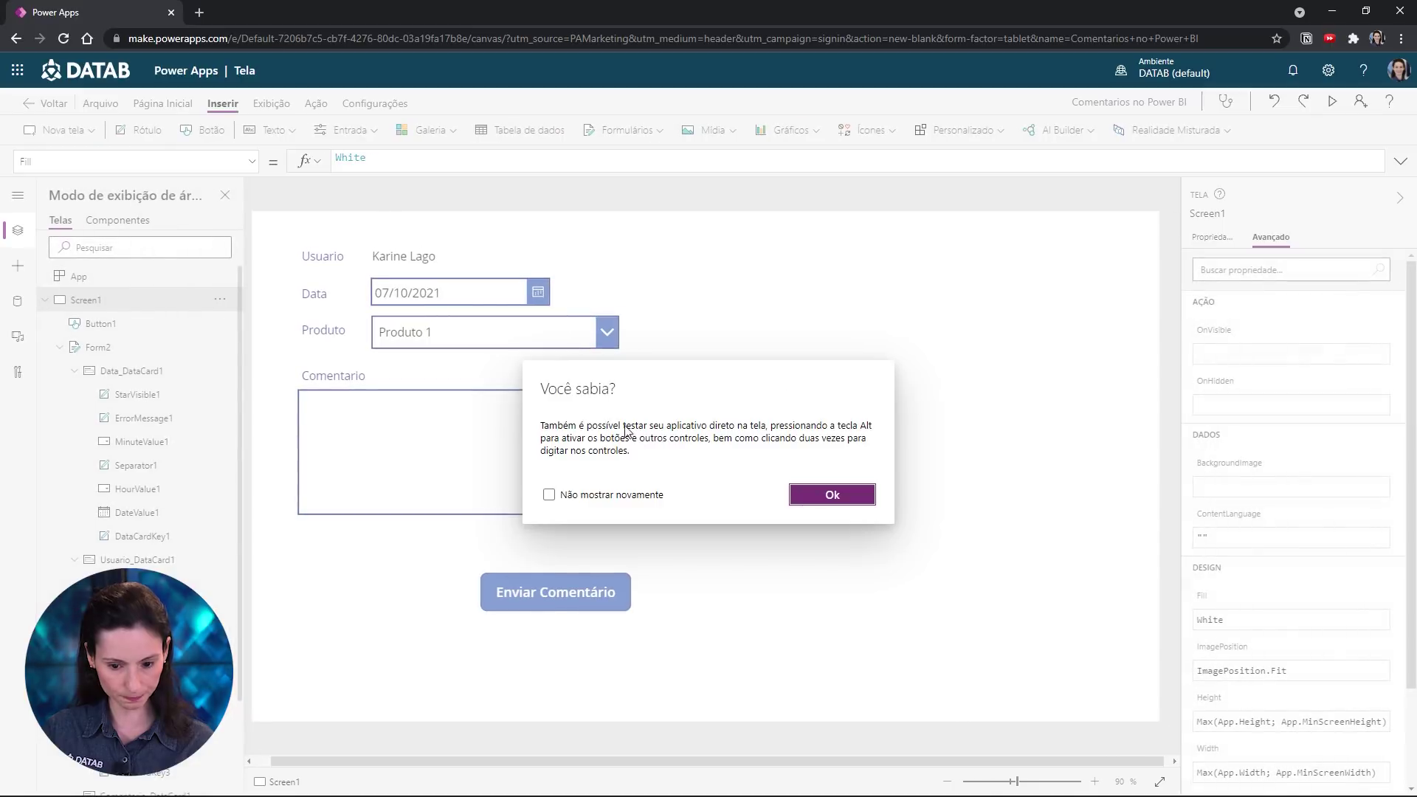
key(super+Tab)
key(Return)
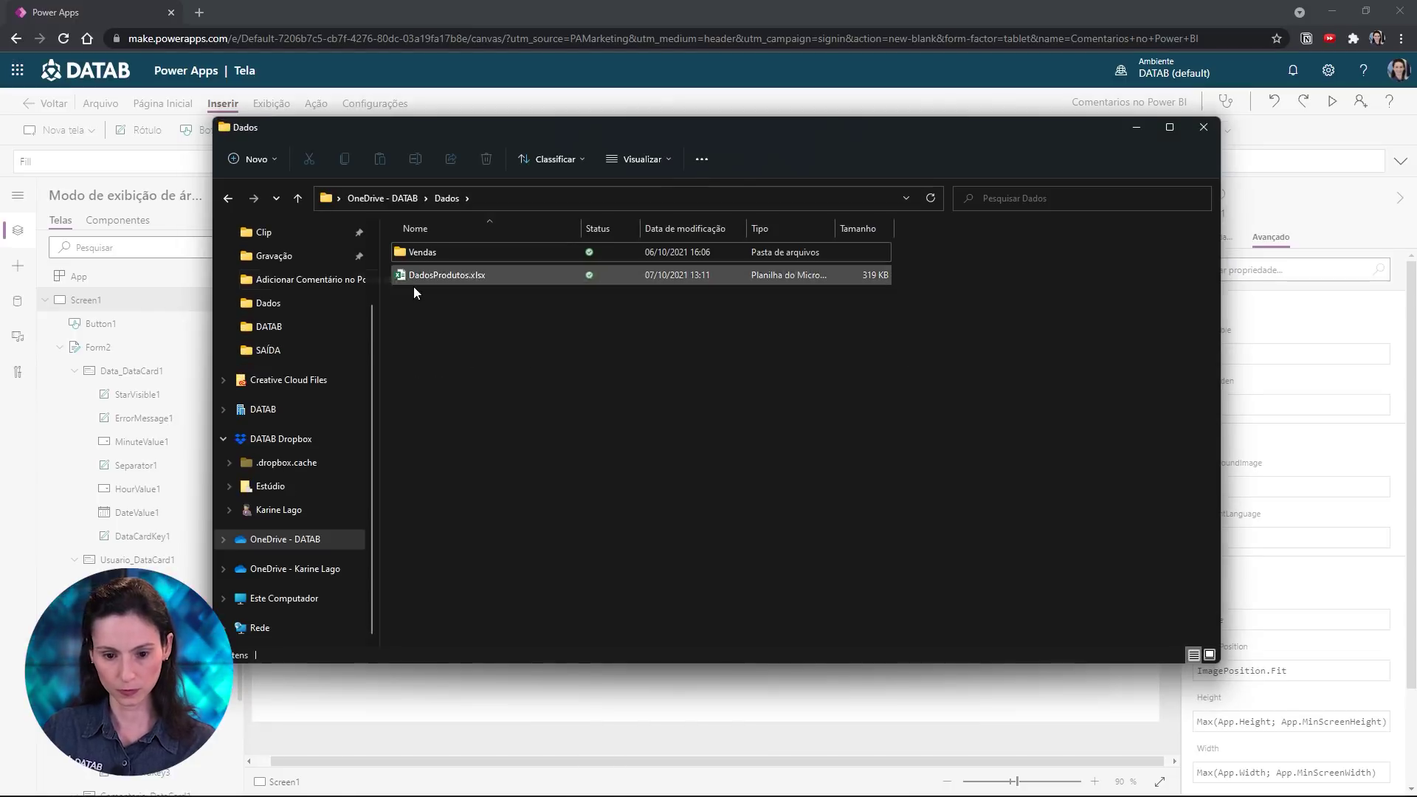
click(419, 271)
key(Return)
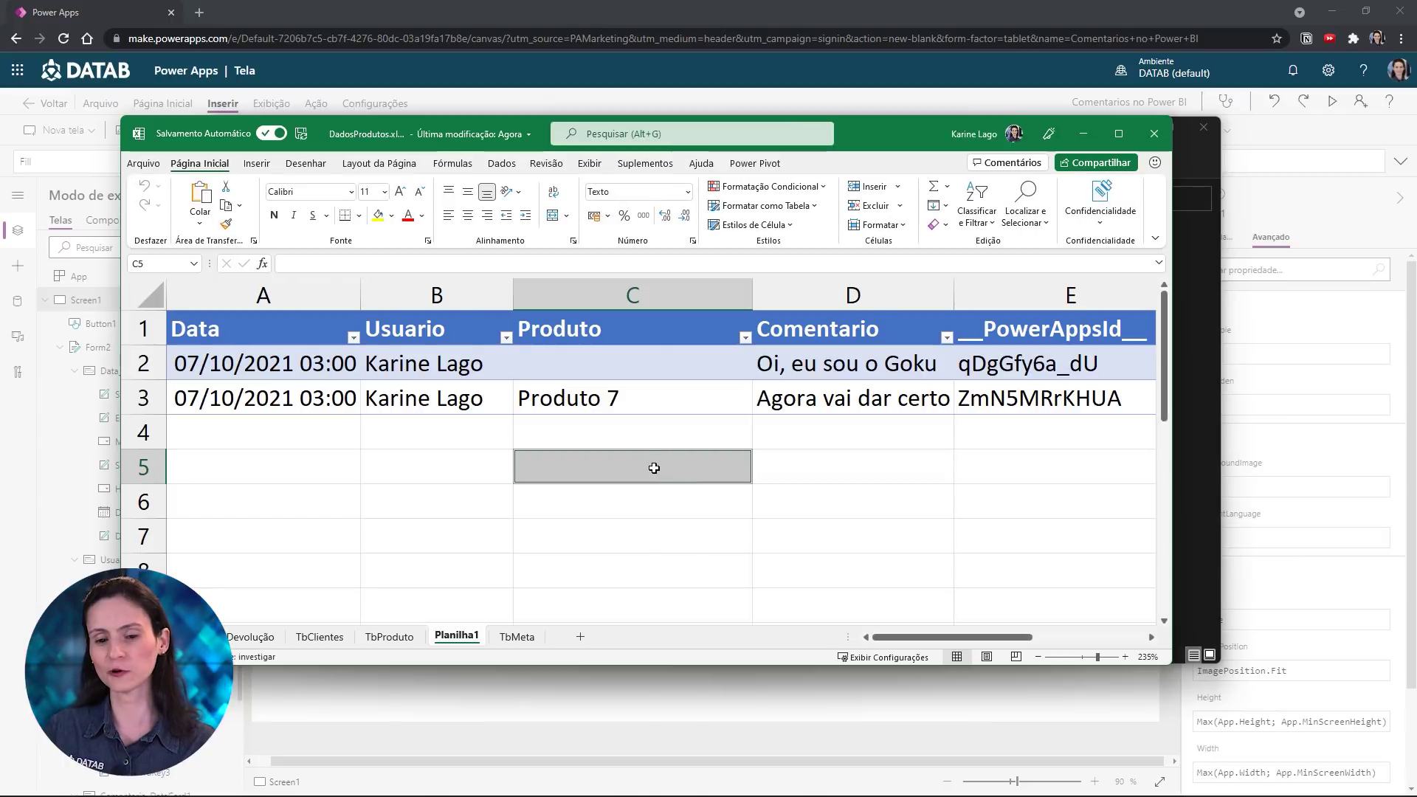
click(609, 402)
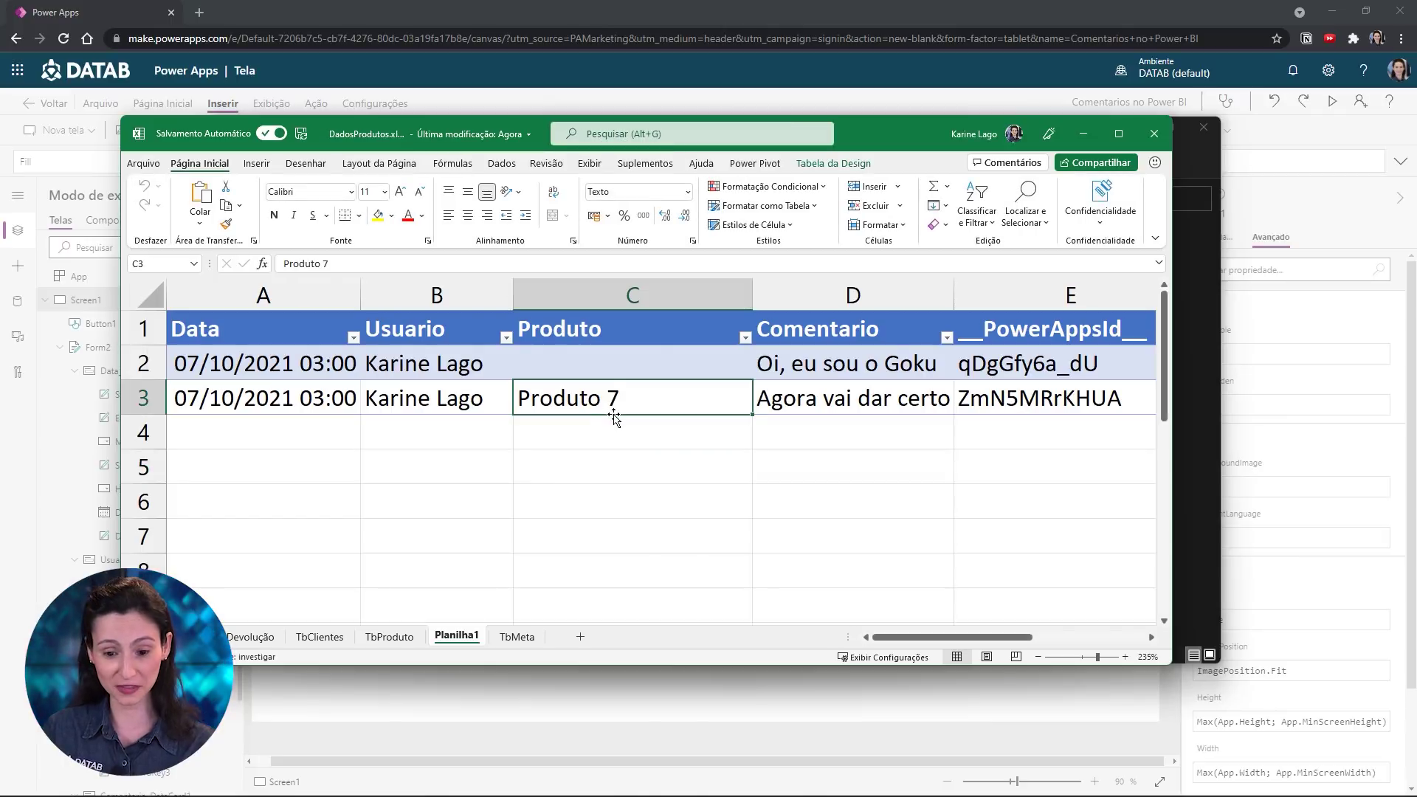
click(834, 413)
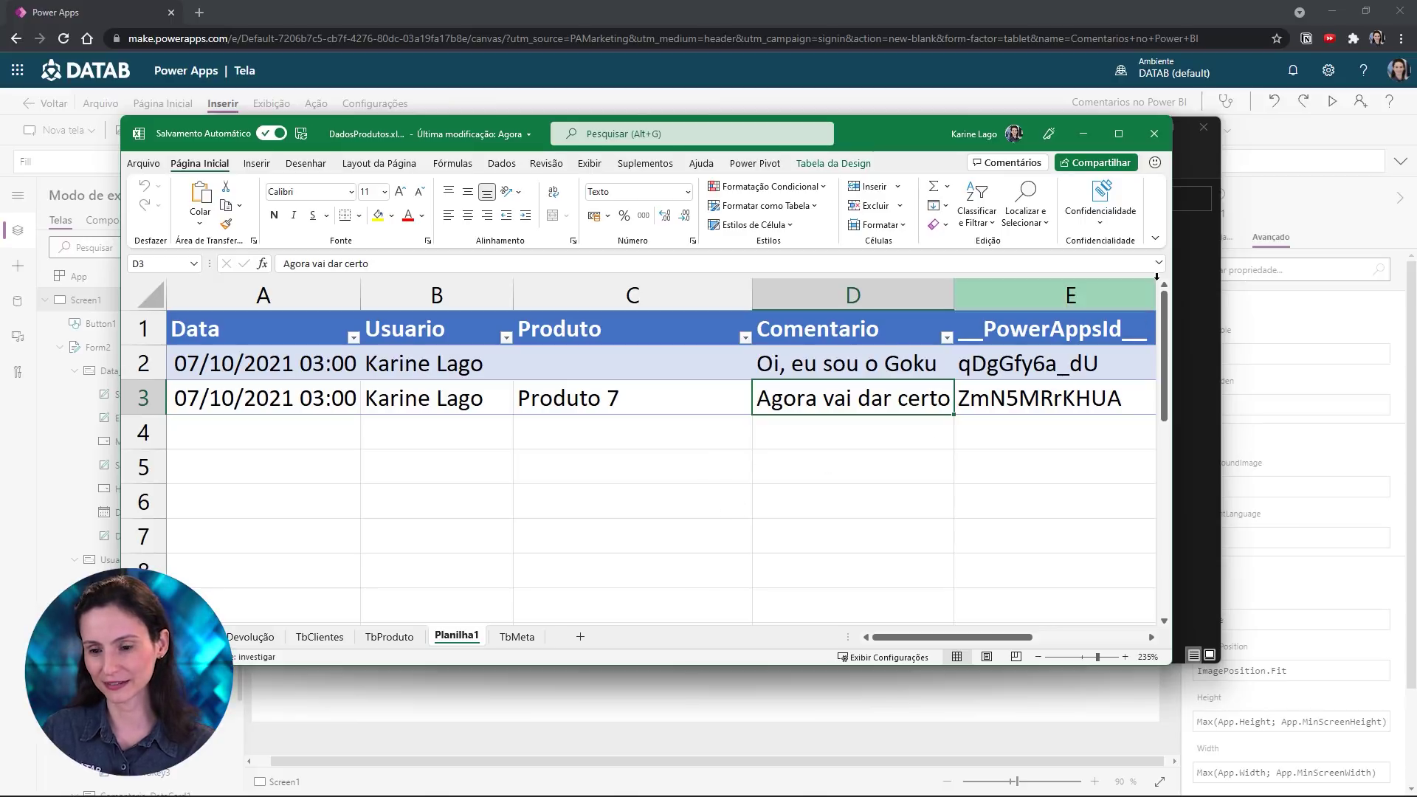
Close the workbook, return to Power Apps and check in the preview how the form looks after a submission
click(1154, 133)
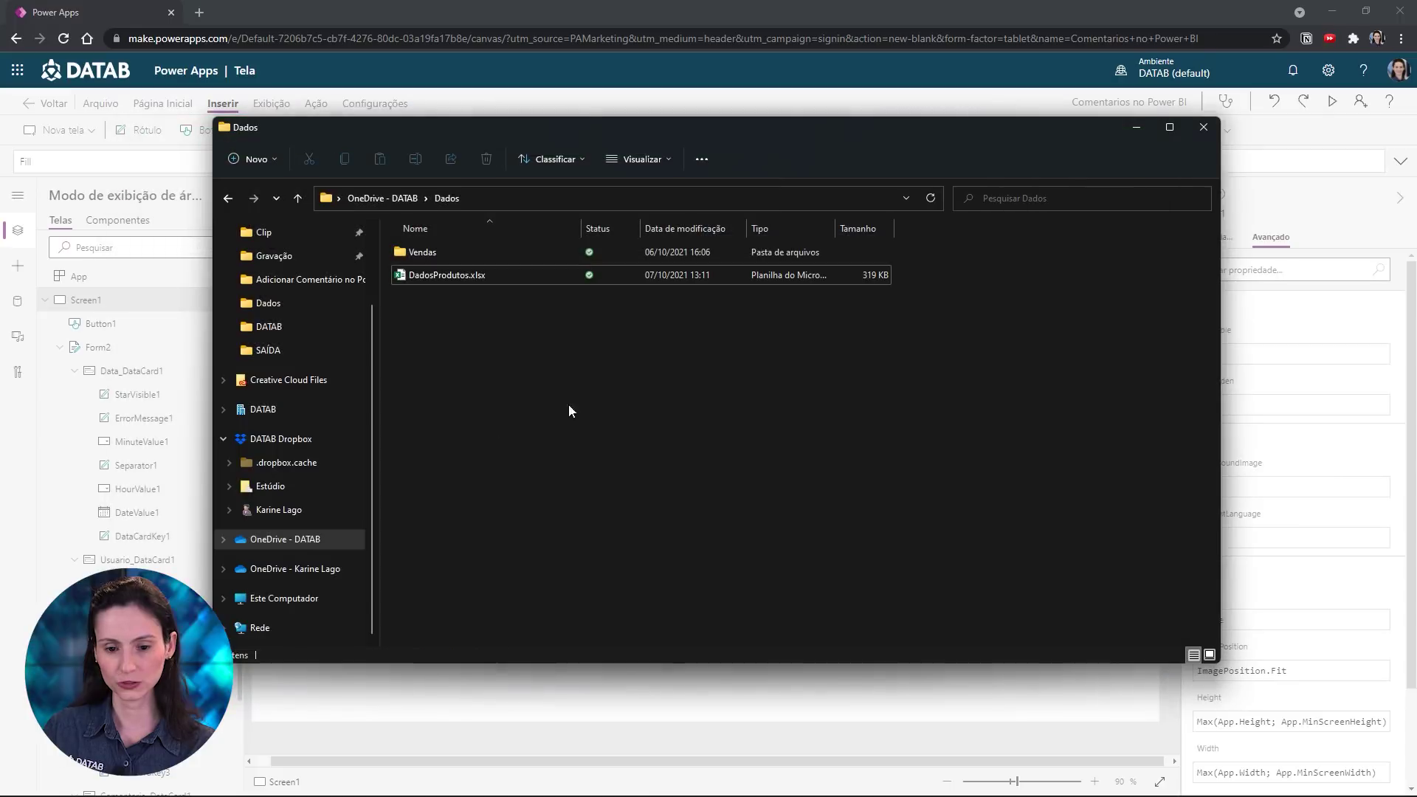
click(1135, 129)
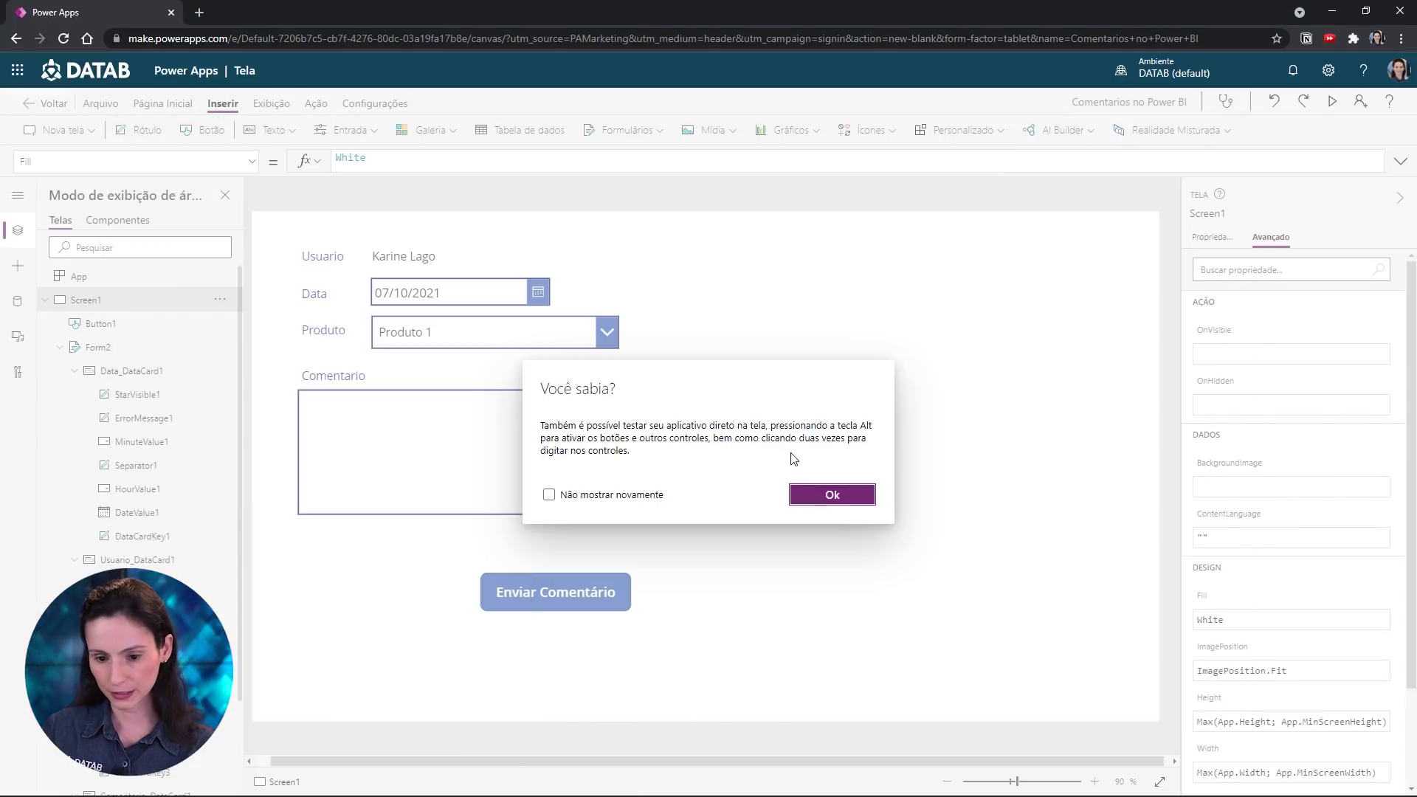
click(845, 498)
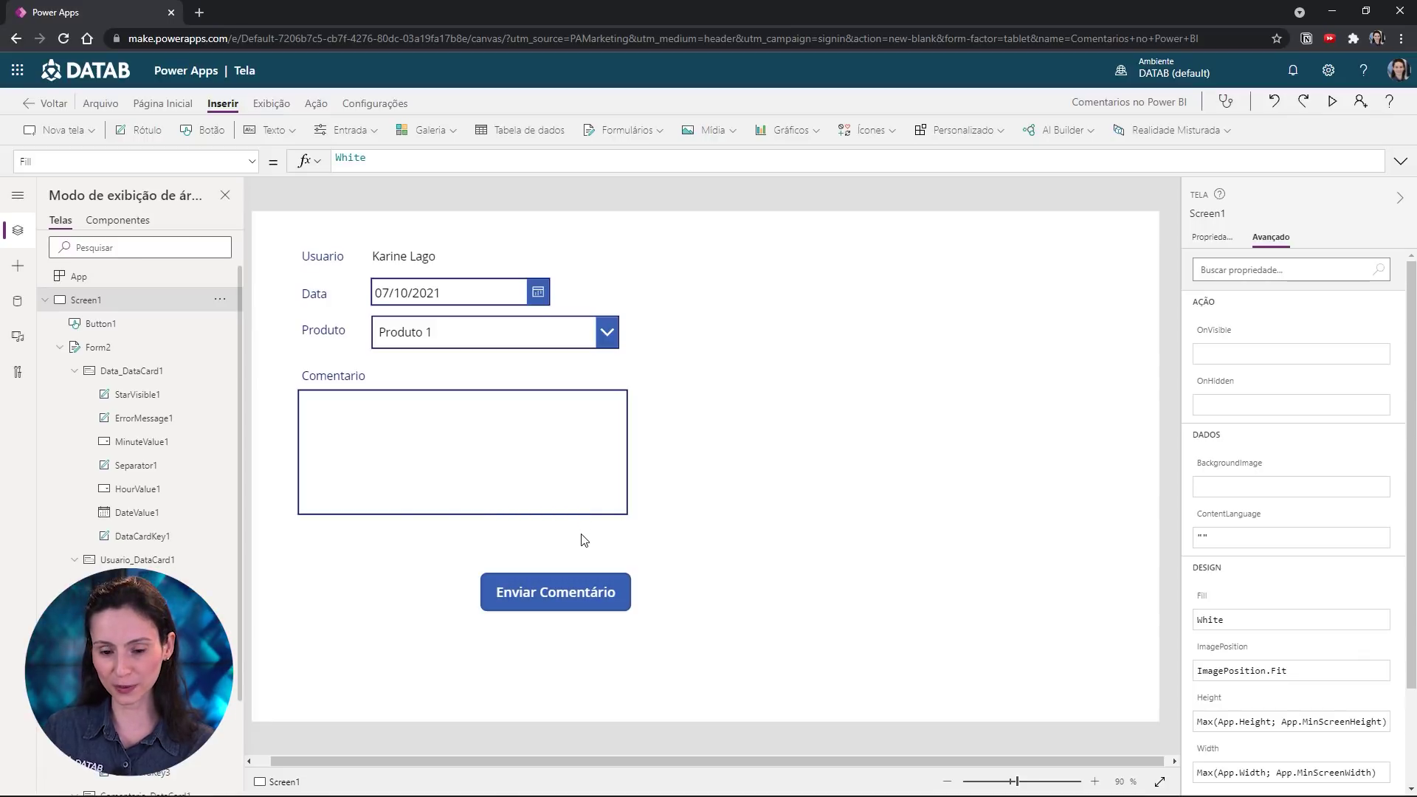
click(1332, 101)
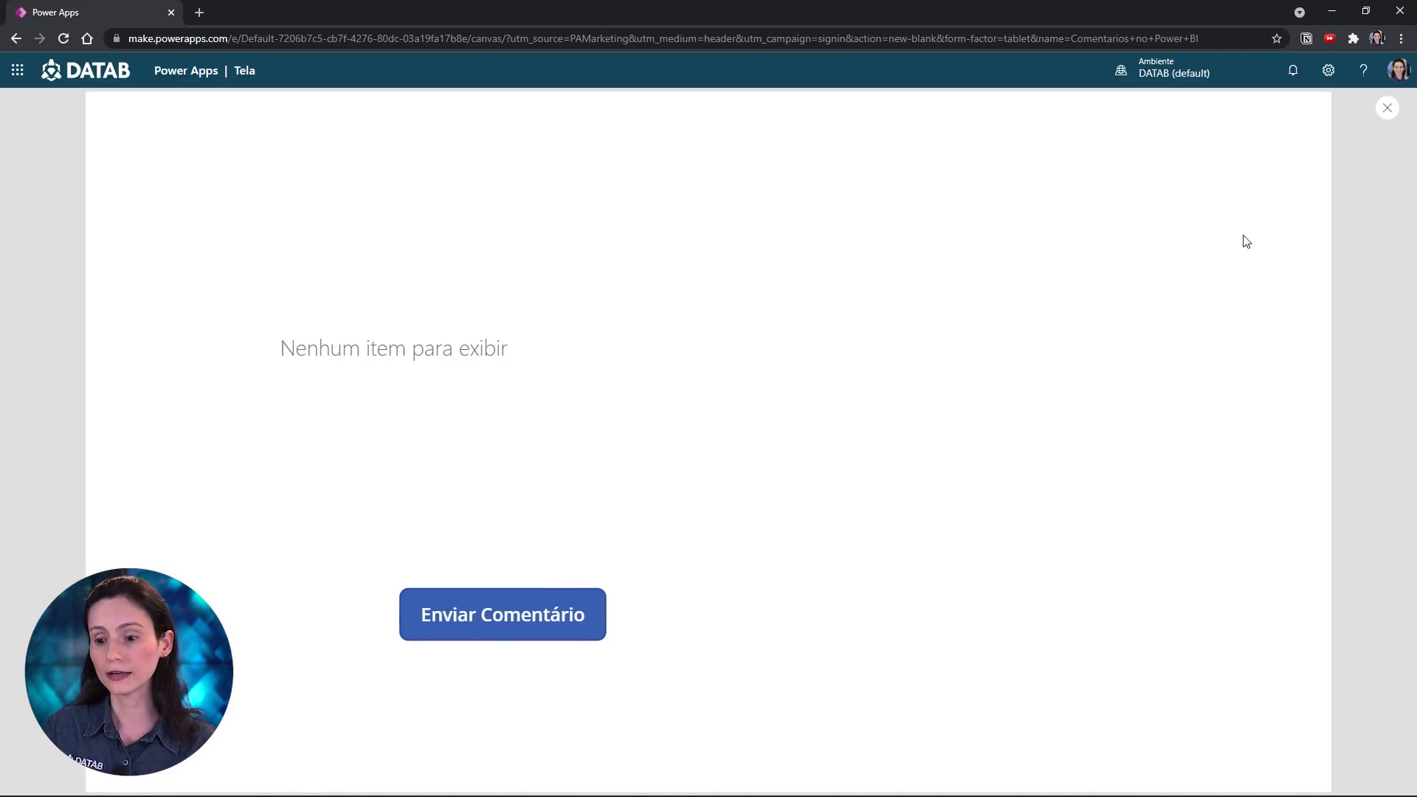
click(1386, 112)
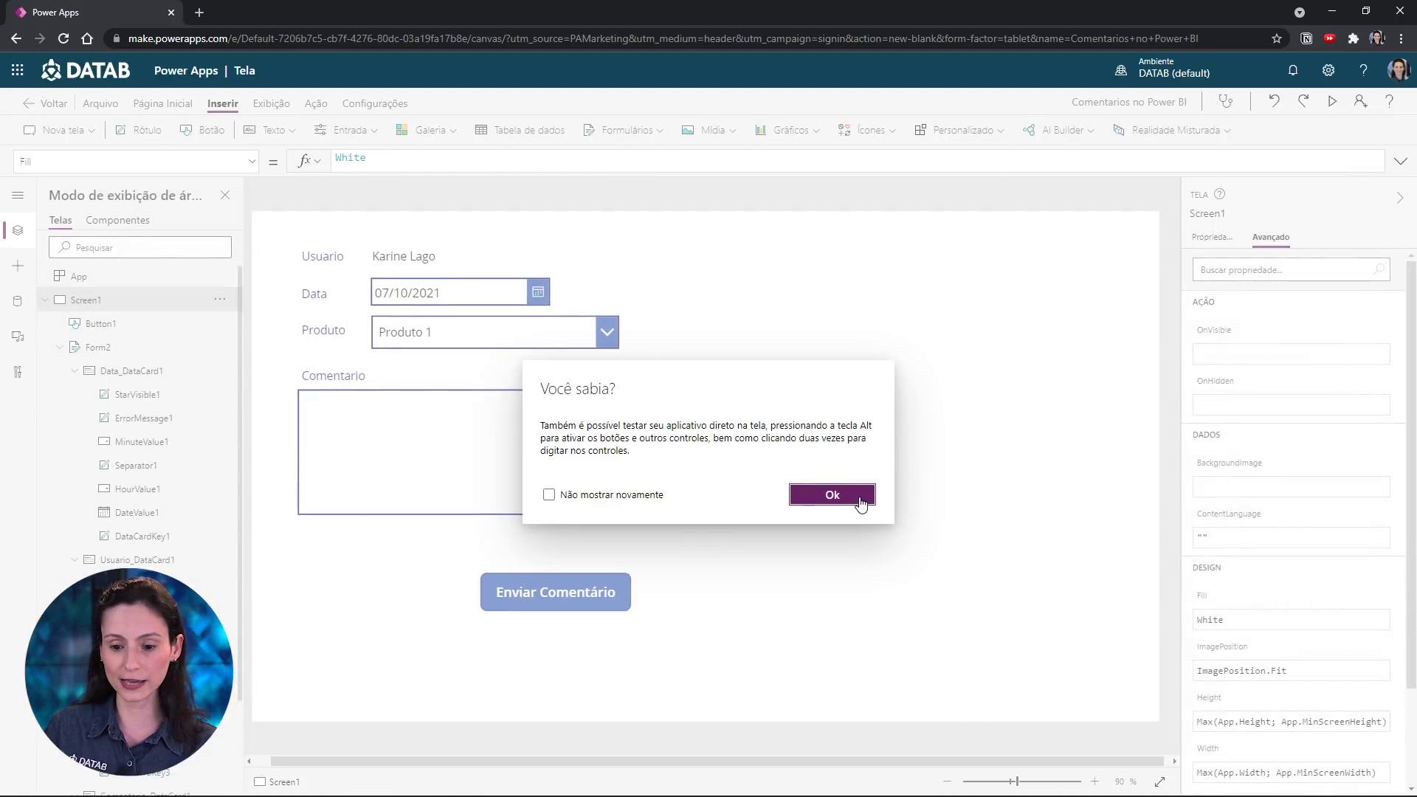
click(858, 499)
Extend the Enviar Comentário button's OnSelect formula to SubmitForm(Form2);;NewForm(Form2)
click(580, 606)
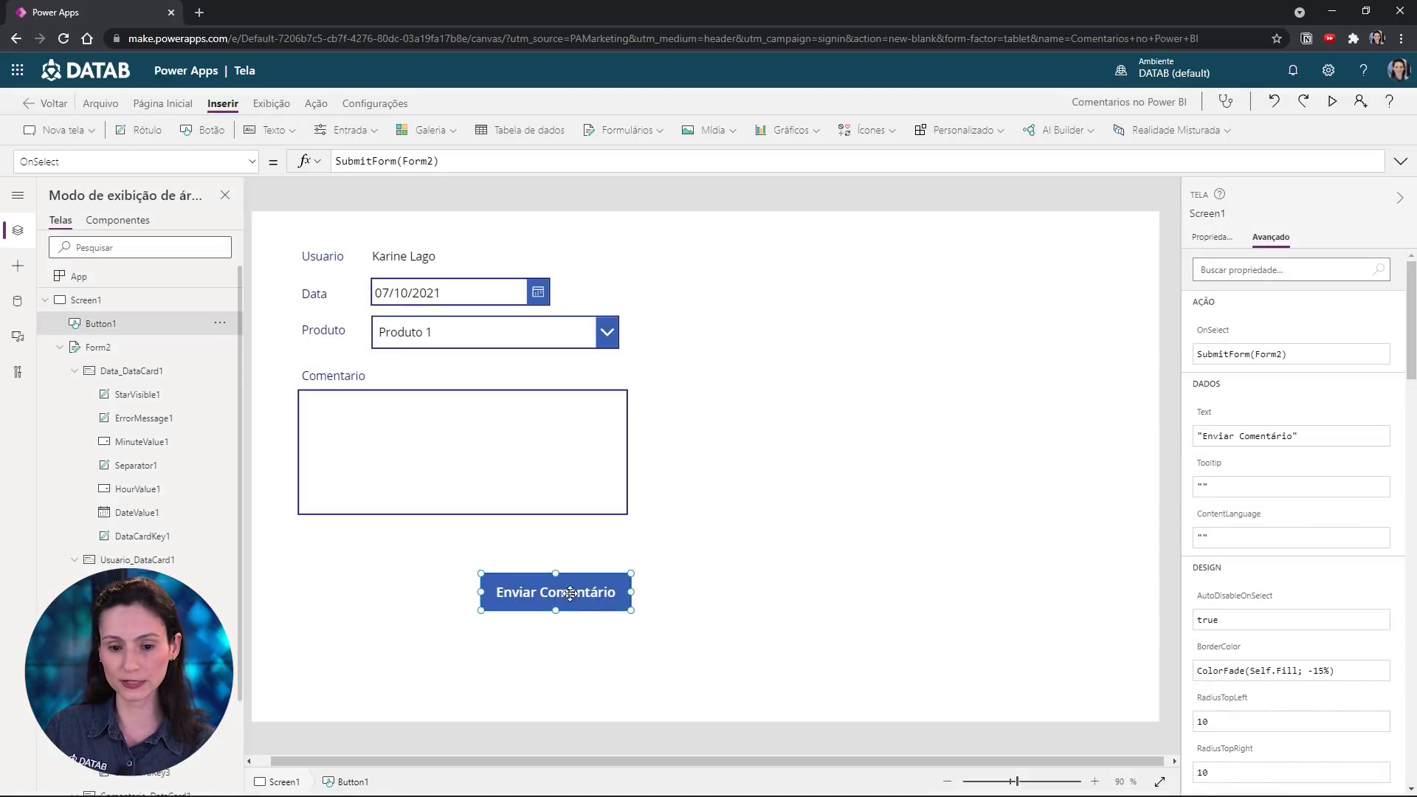
click(464, 166)
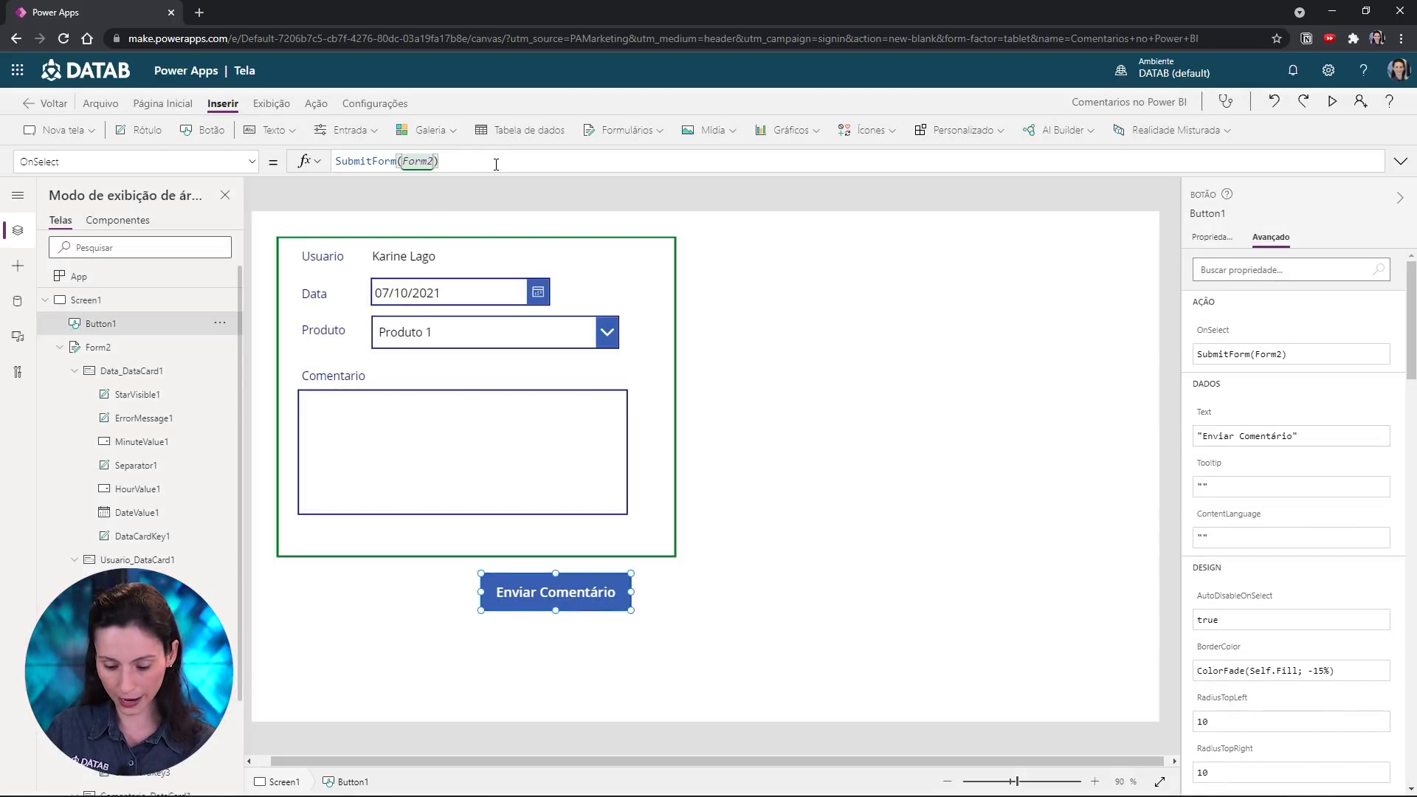
text(;;)
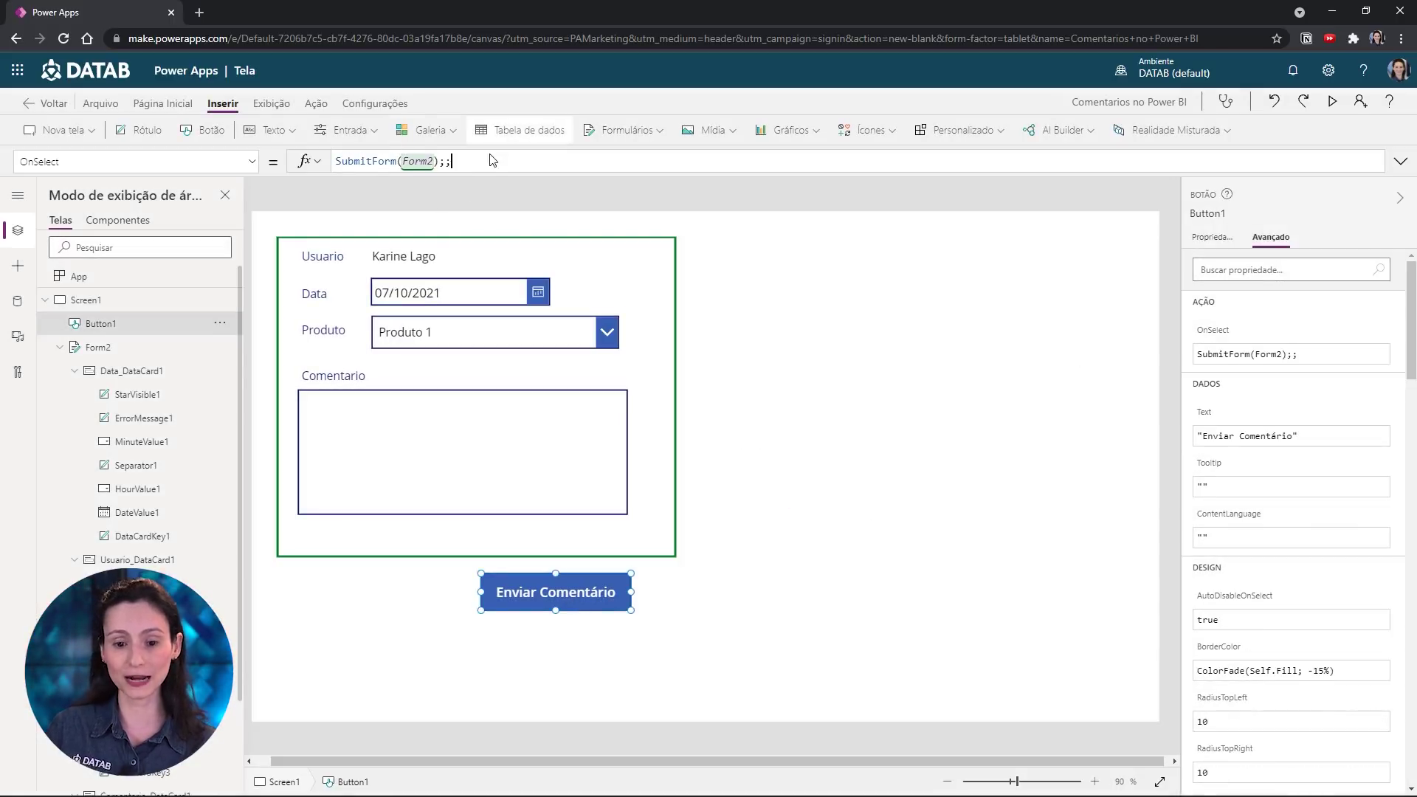
text(New)
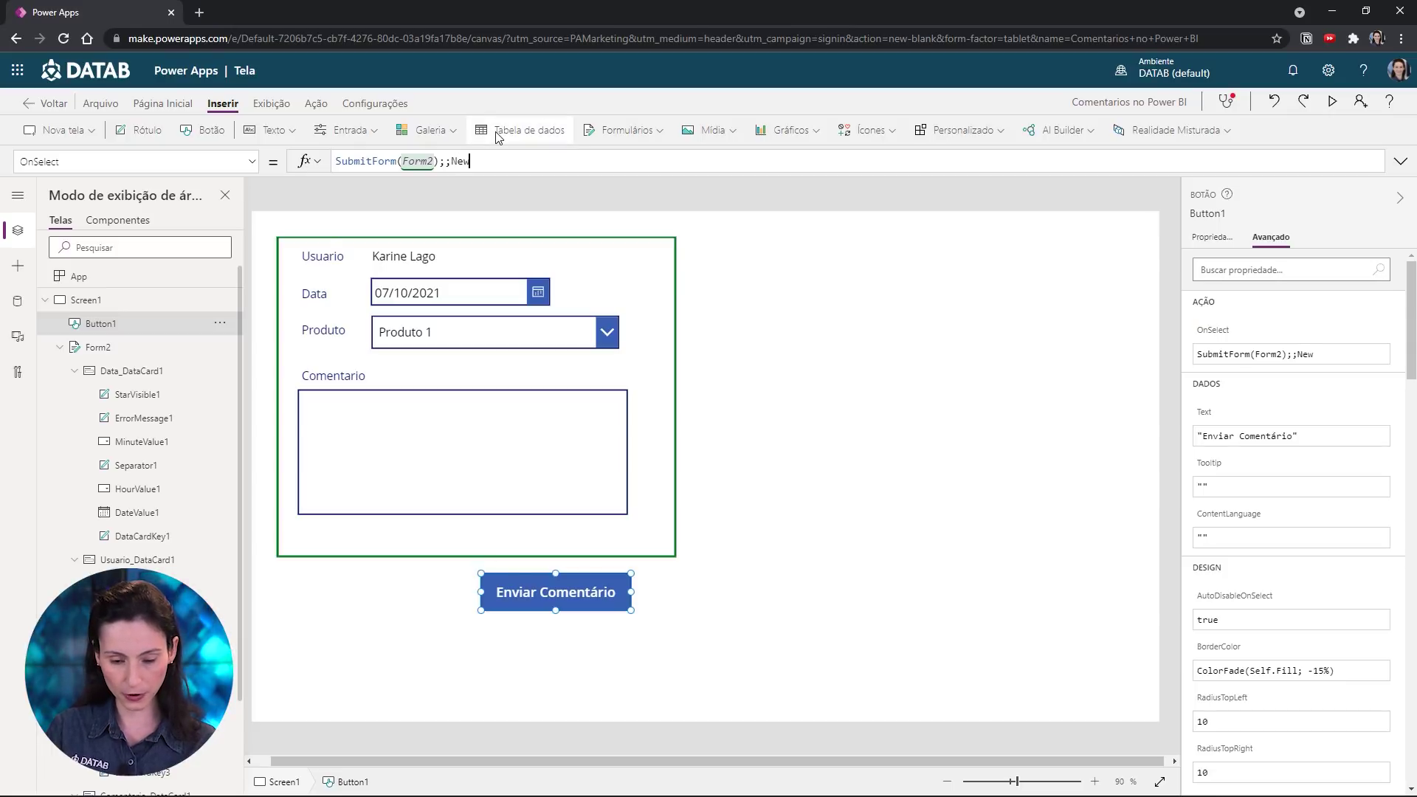
text(Form(Form2)
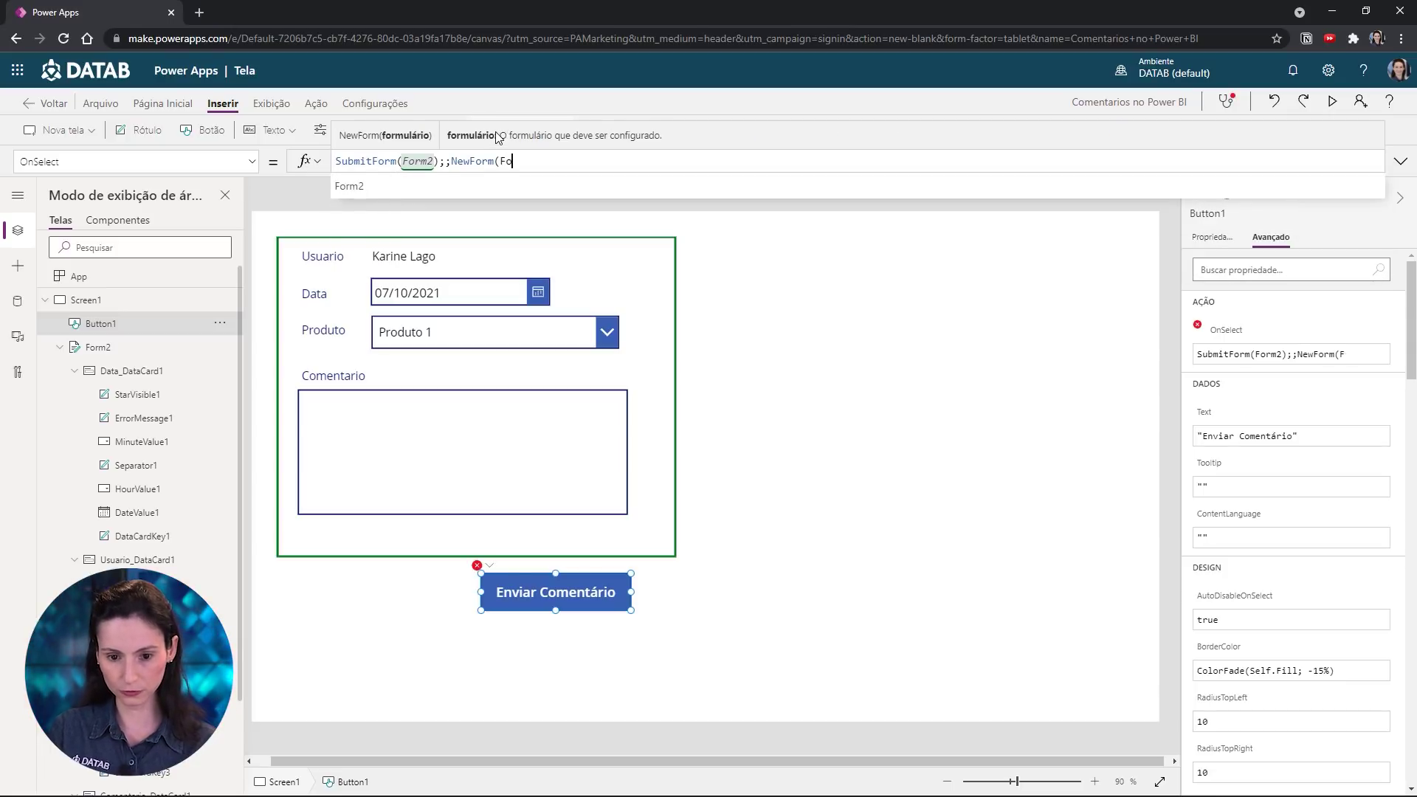
text())
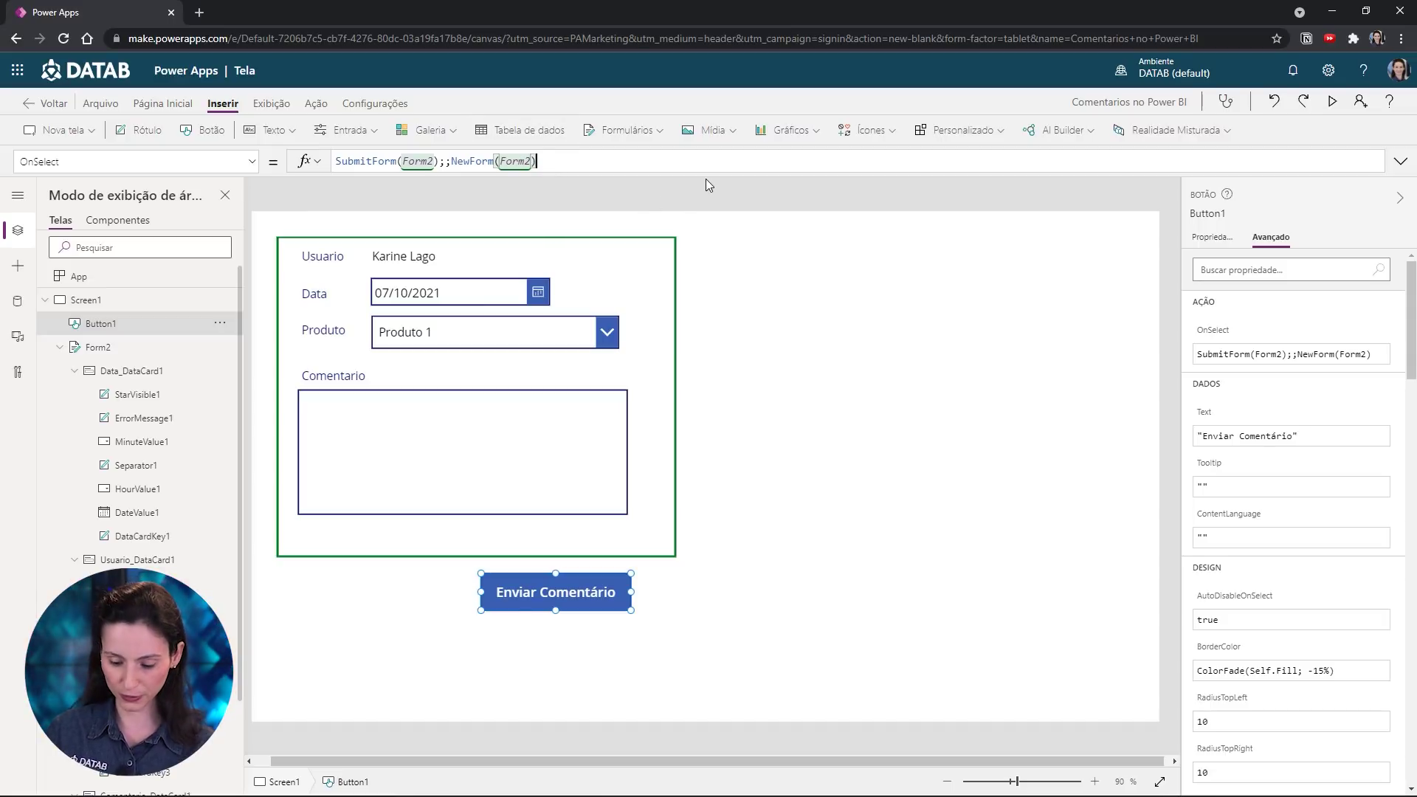
Append ;;Notify("Comentário enviado com sucesso";NotificationType.Success) to the button's OnSelect formula and deselect the button
text(;;)
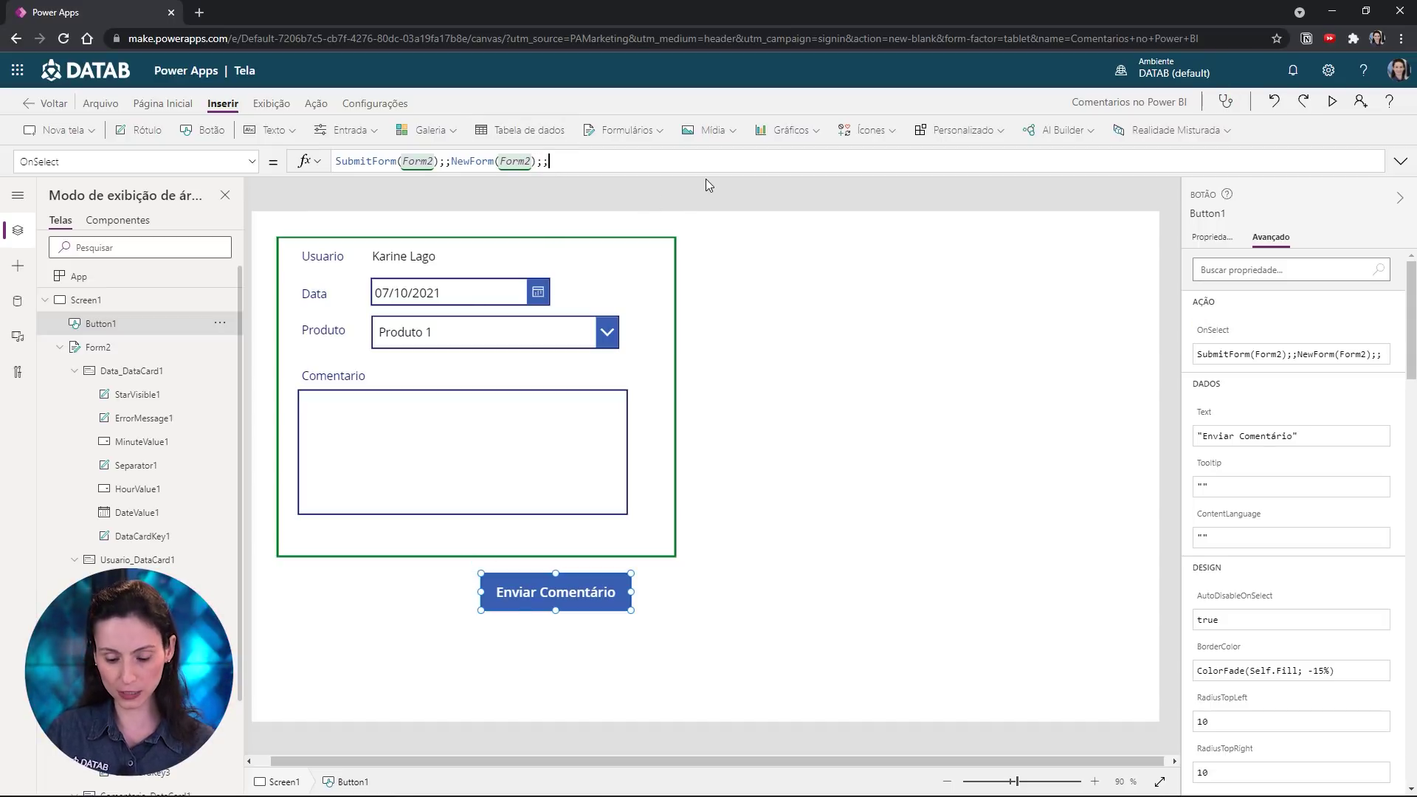
text(Notif)
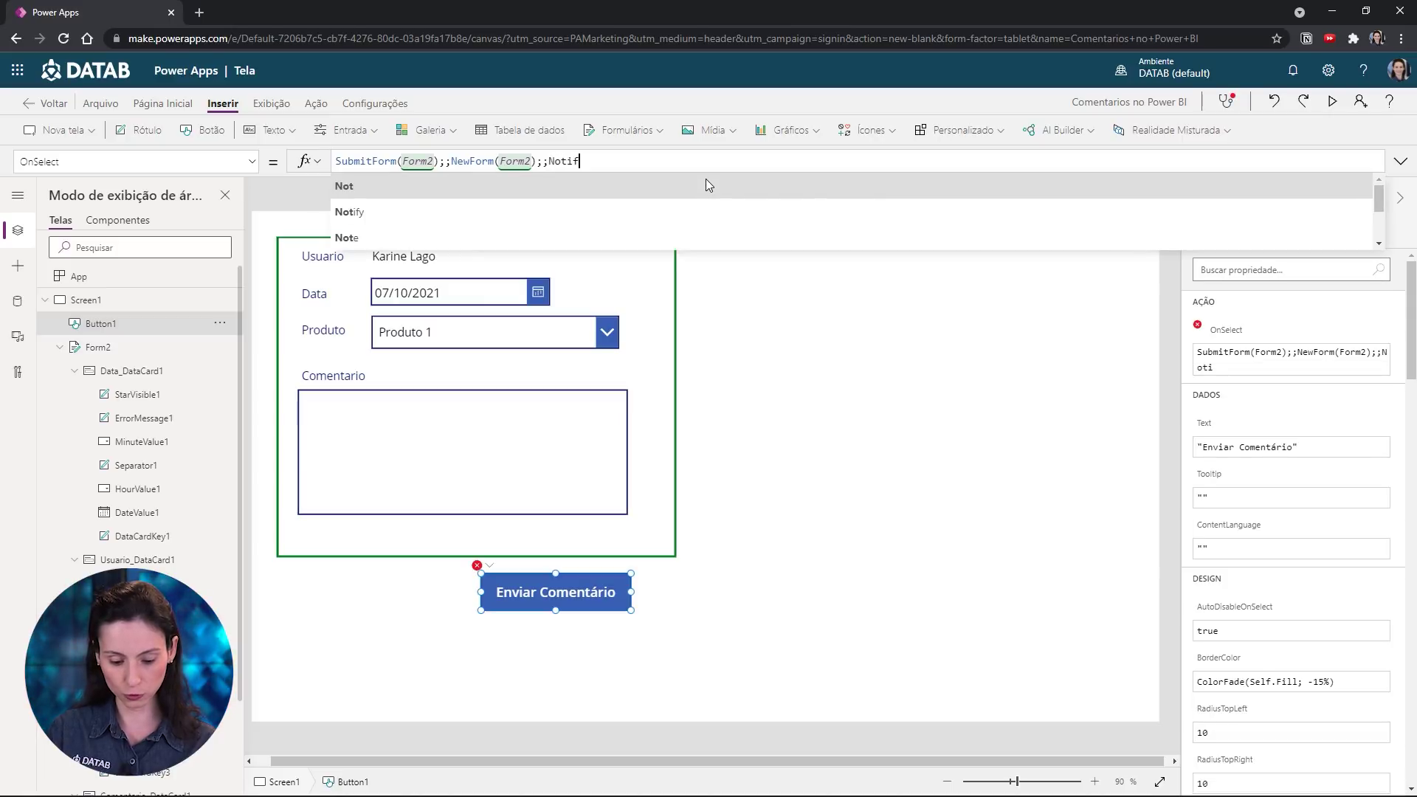
text(y()
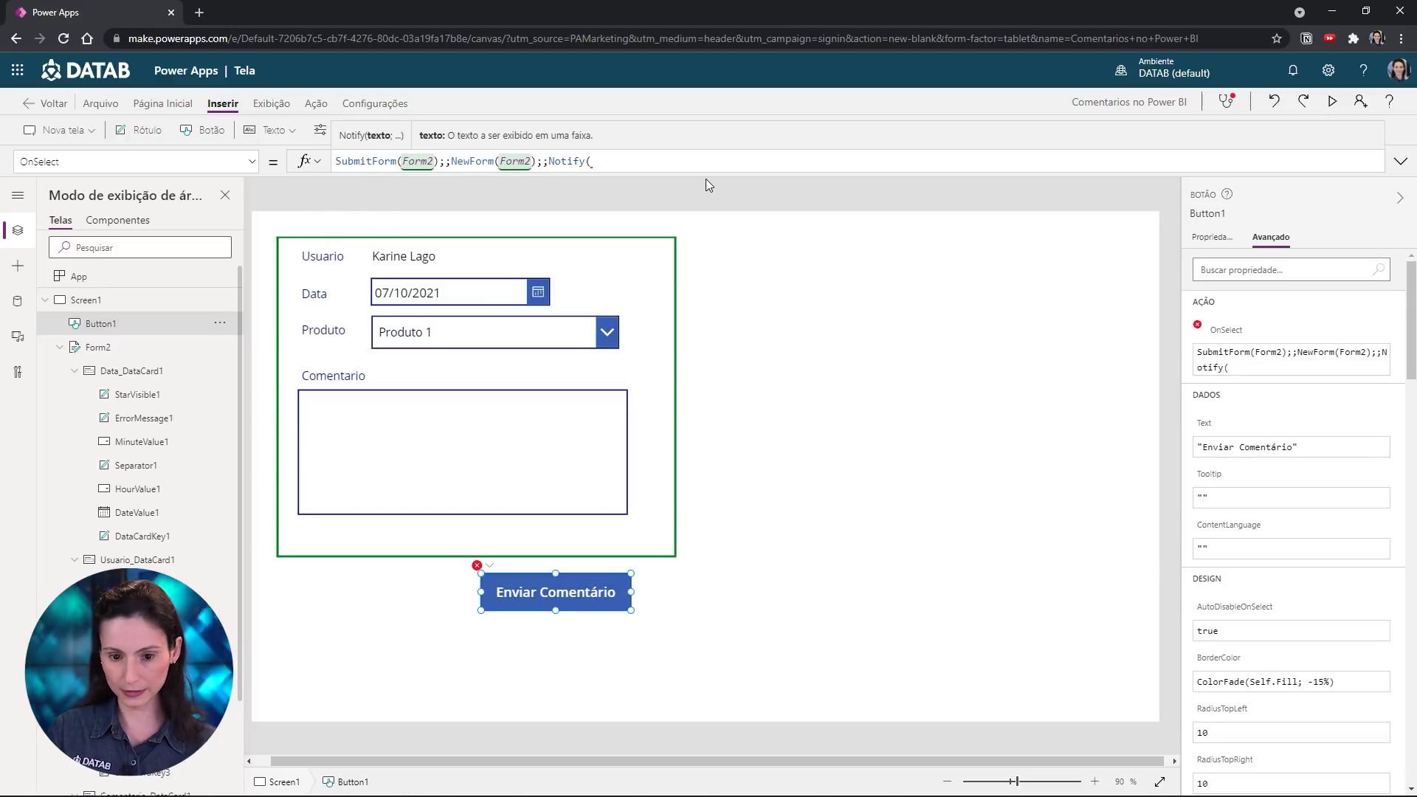
text("Co)
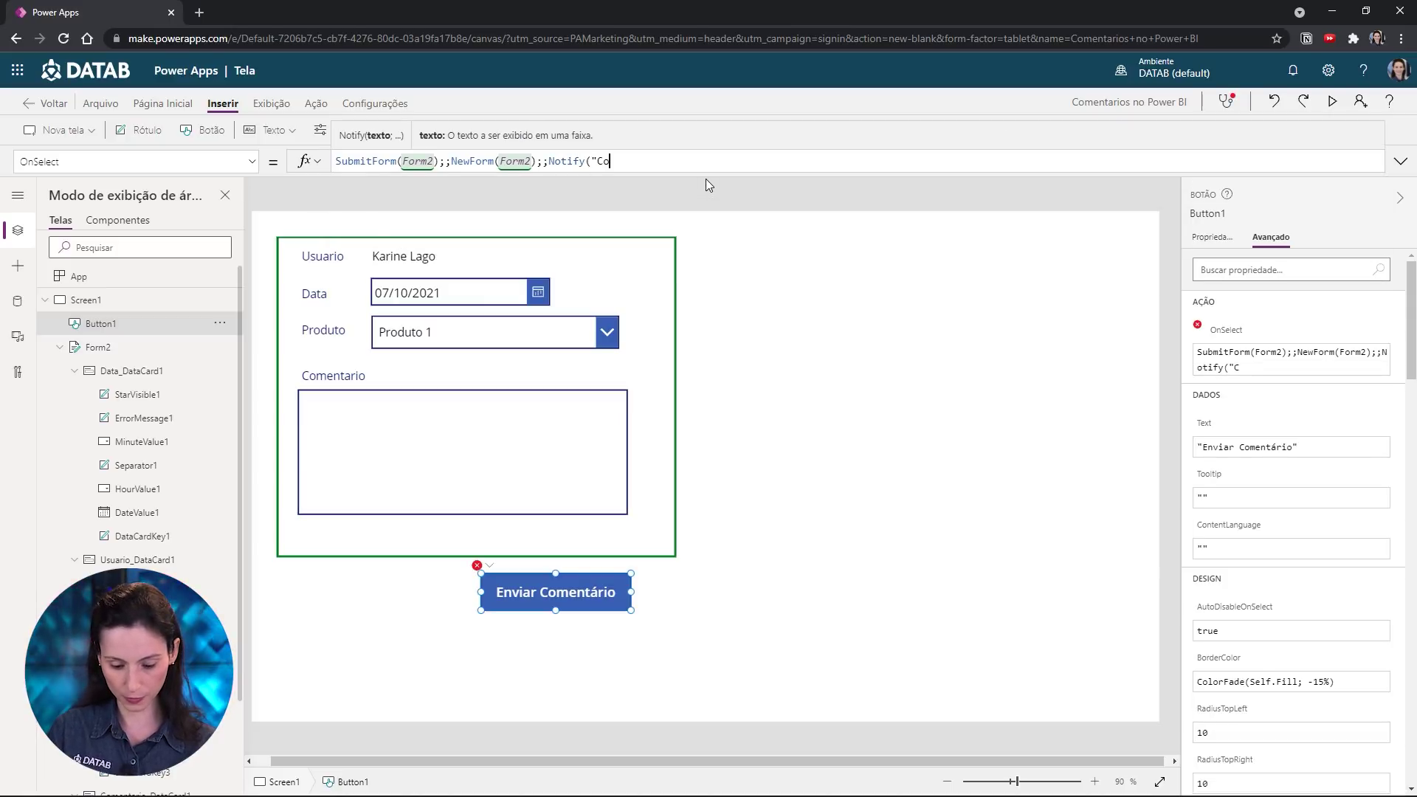
text(mentário enviad)
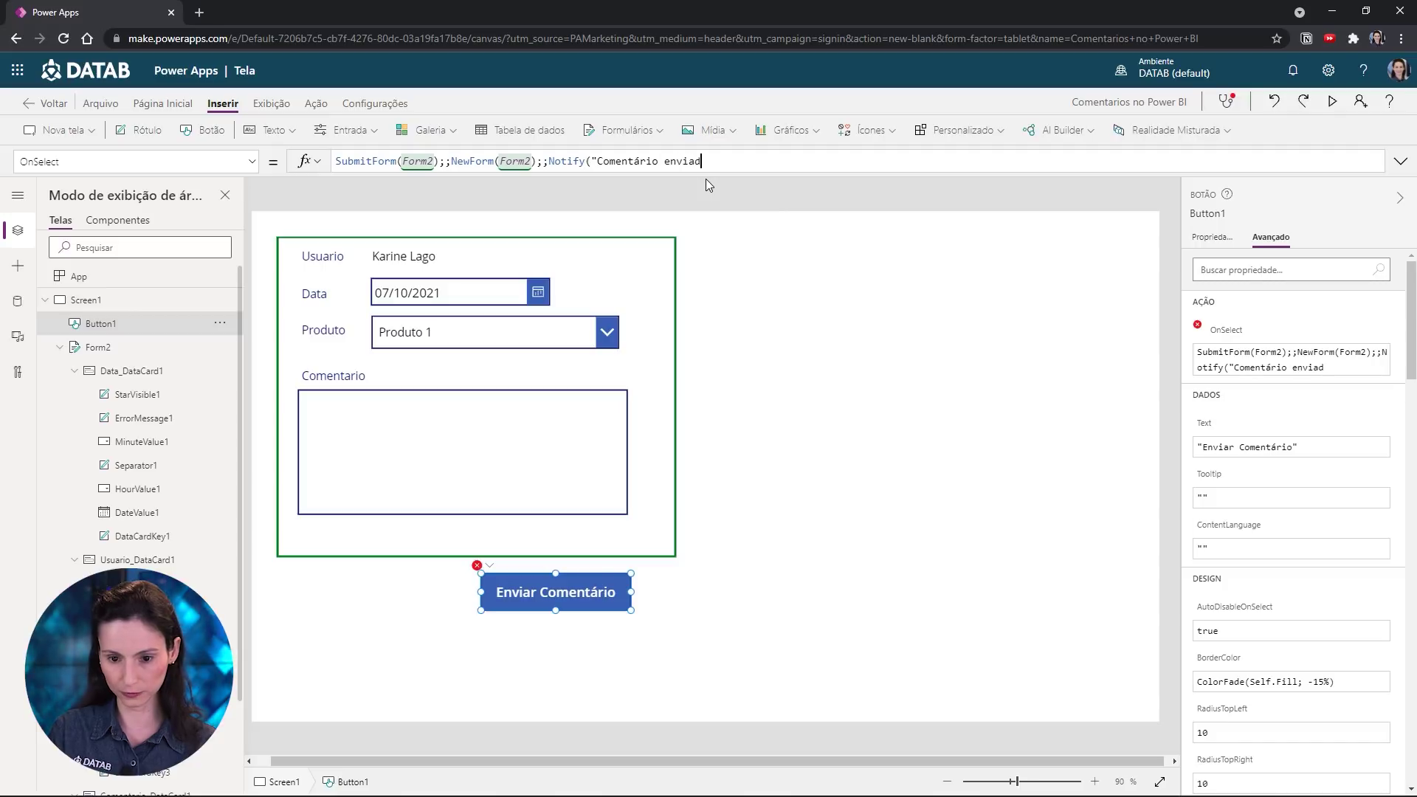
text(o com sucesso")
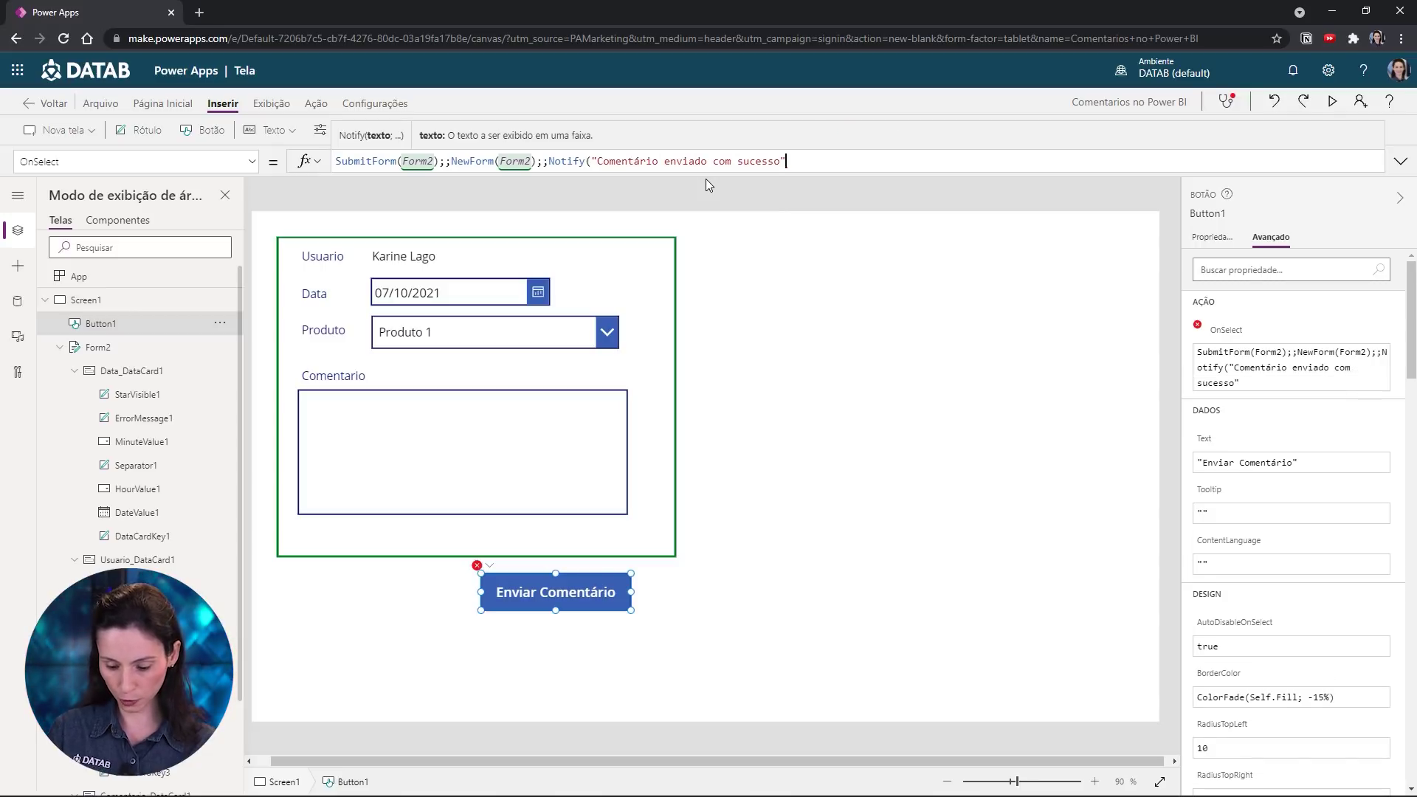
text(;)
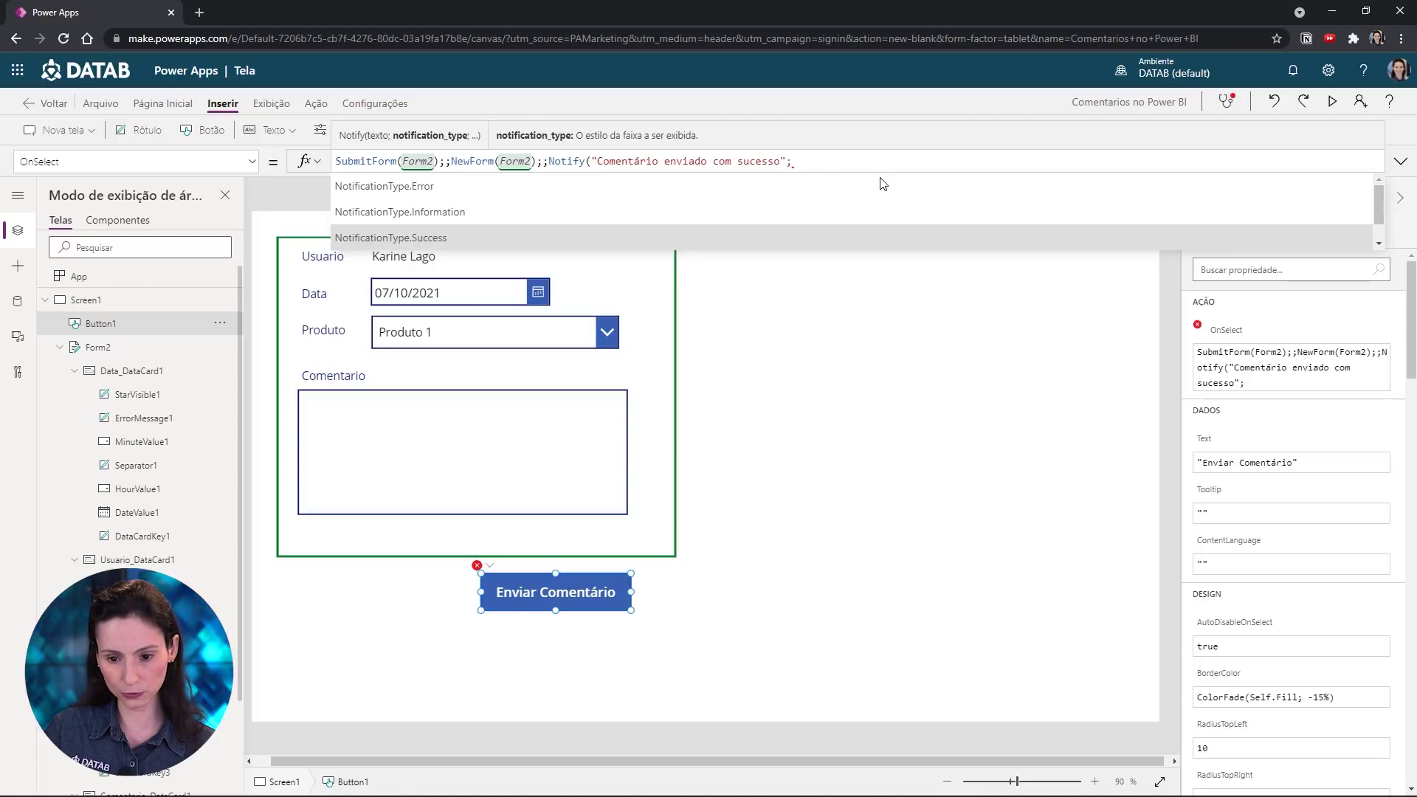
key(Tab)
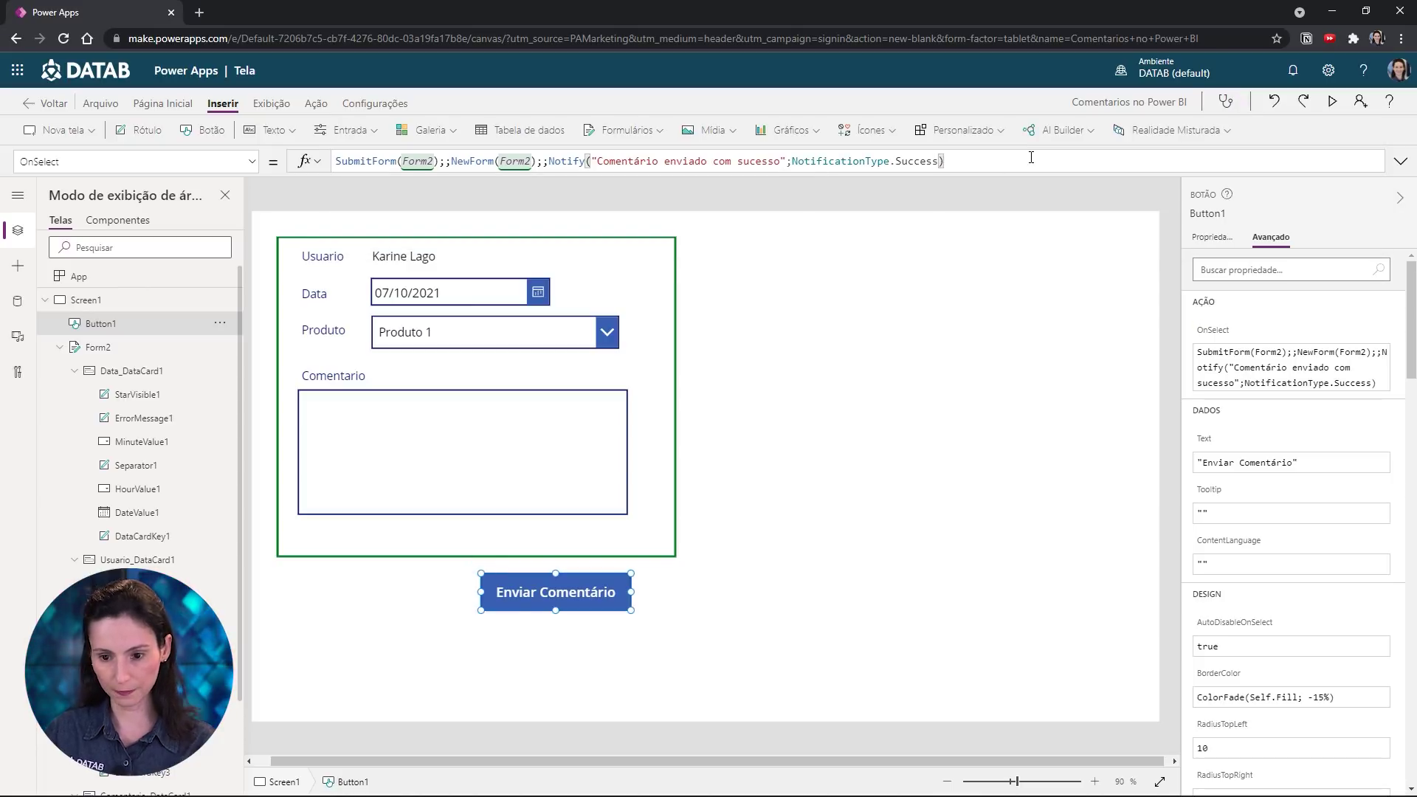
click(677, 664)
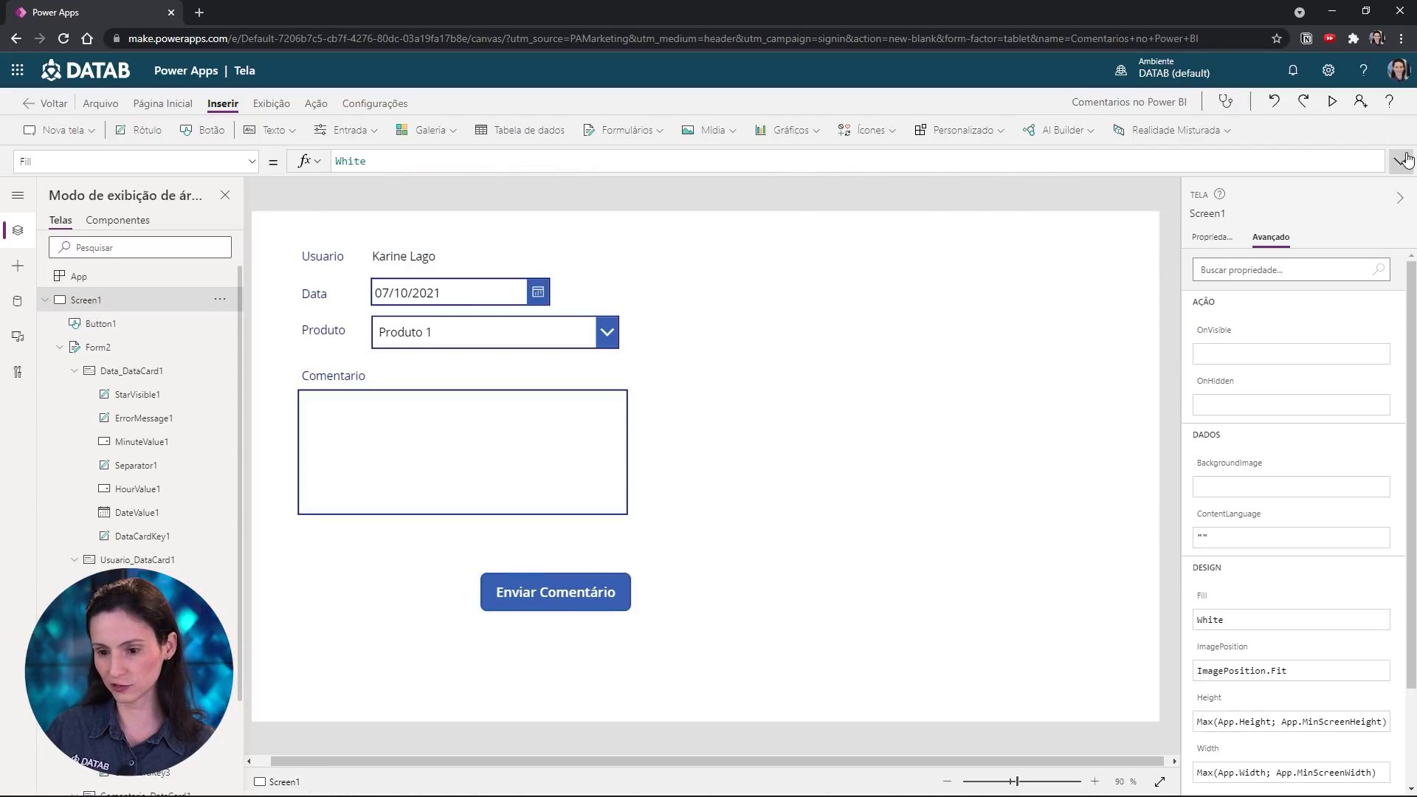
Preview the app, bring up a blank form with Enviar Comentário, and fill in Produto 14 and the comment "Teste"
click(1333, 103)
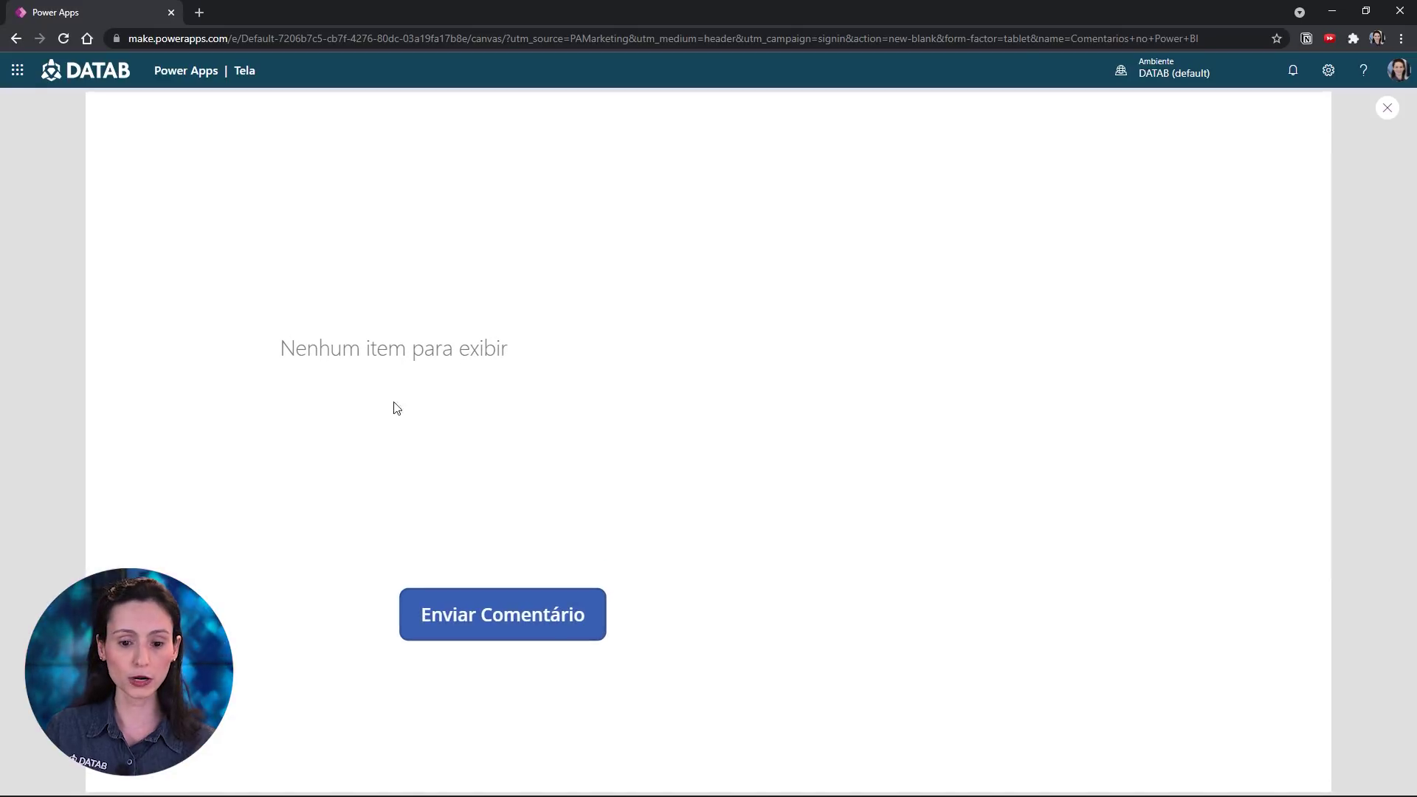
click(484, 614)
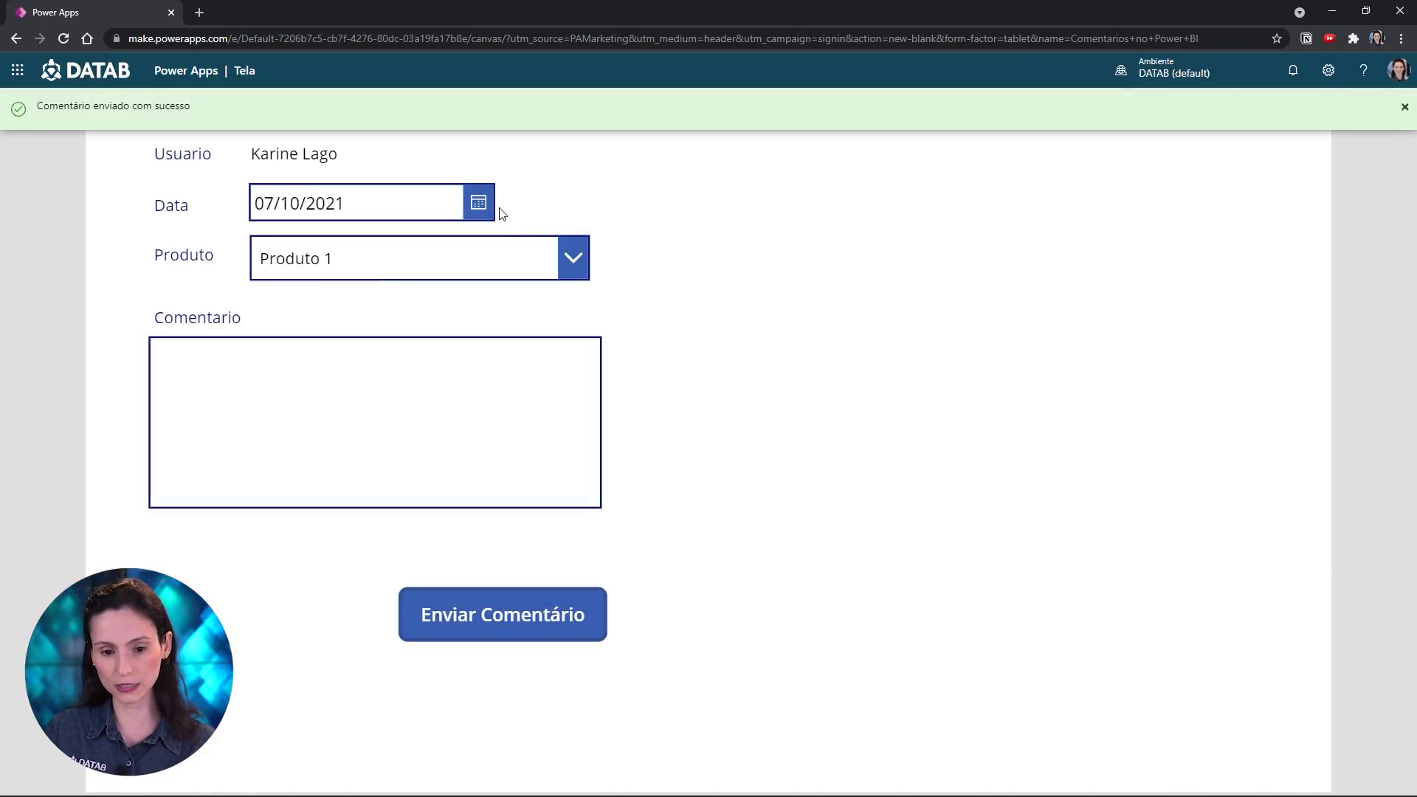
click(579, 260)
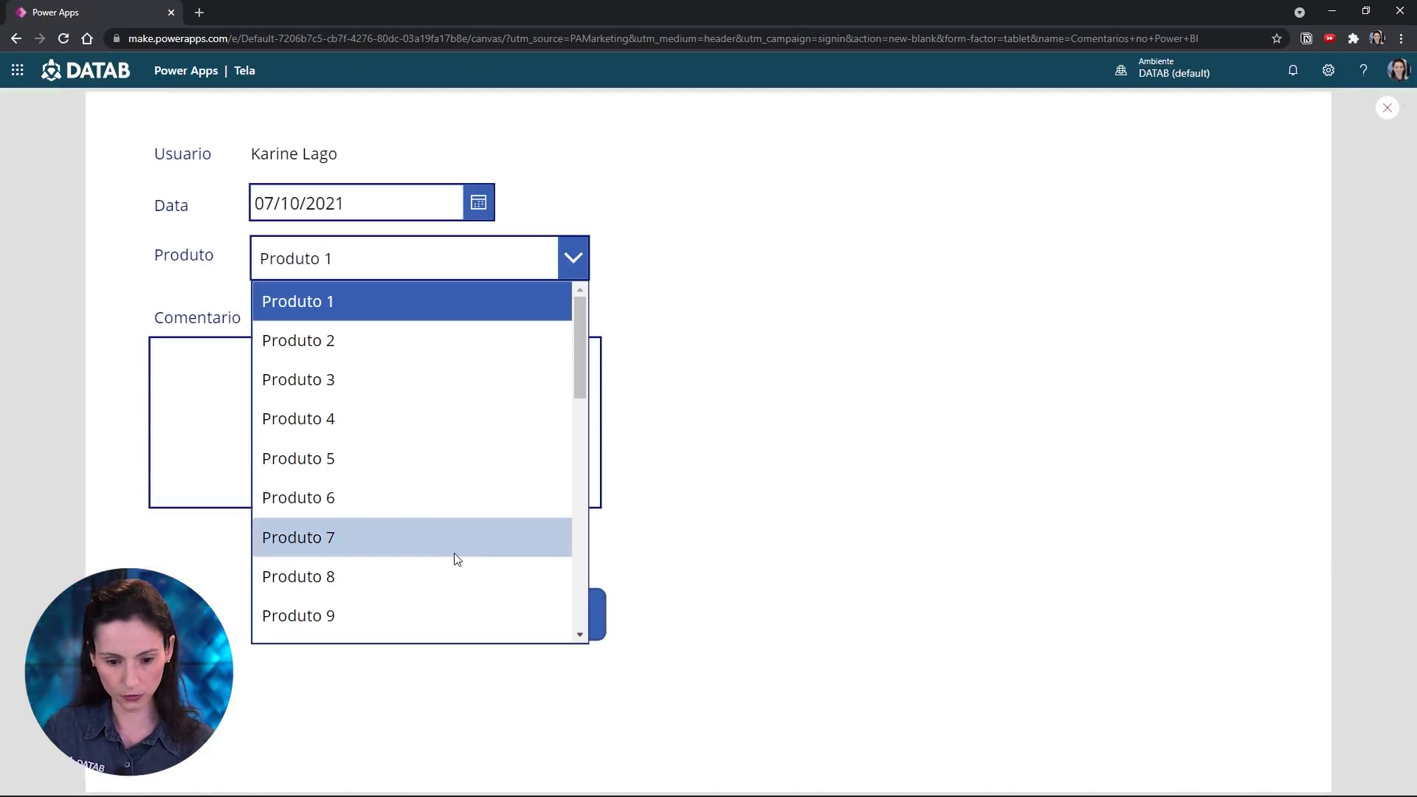
scroll(422, 586, down, 3)
scroll(348, 537, down, 1)
click(347, 537)
click(354, 447)
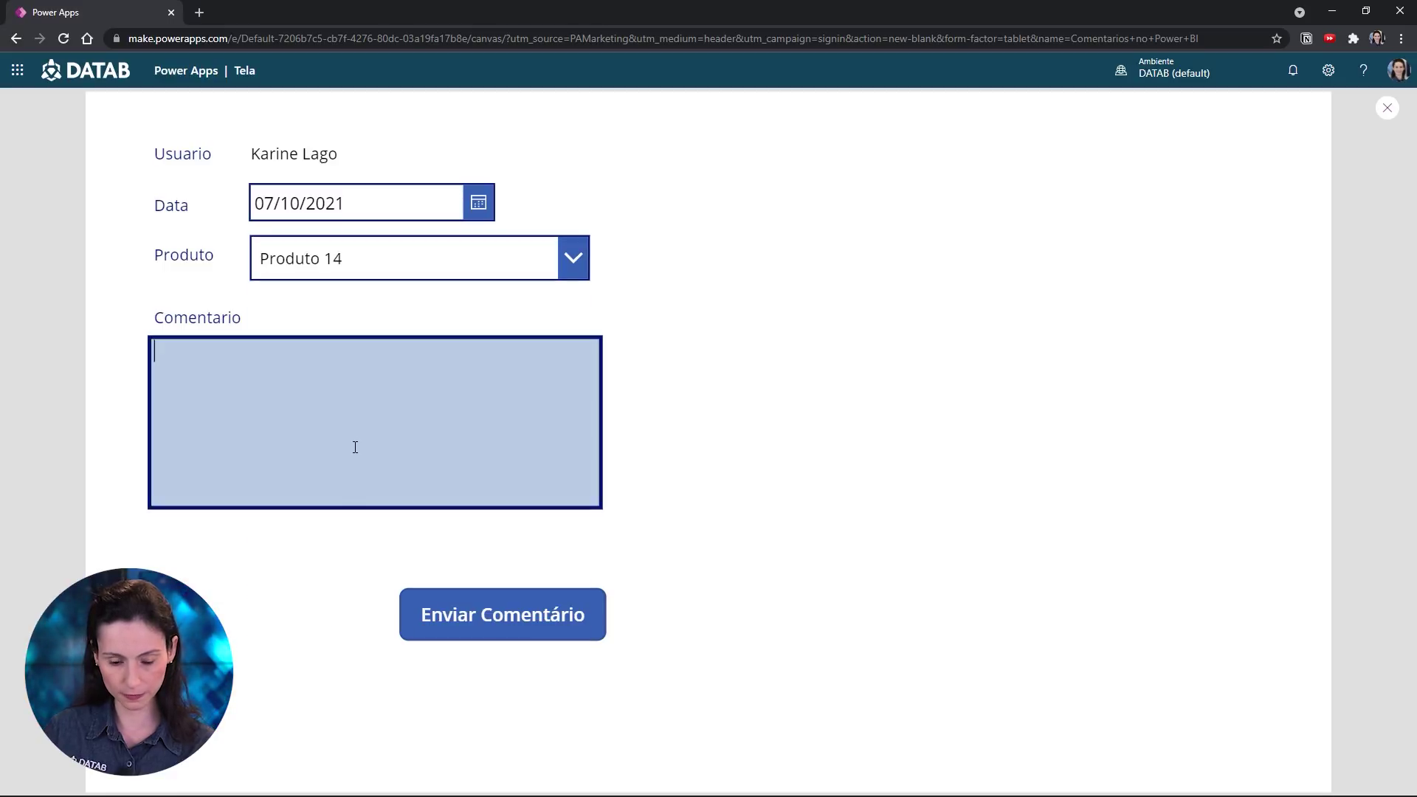
text(Teste)
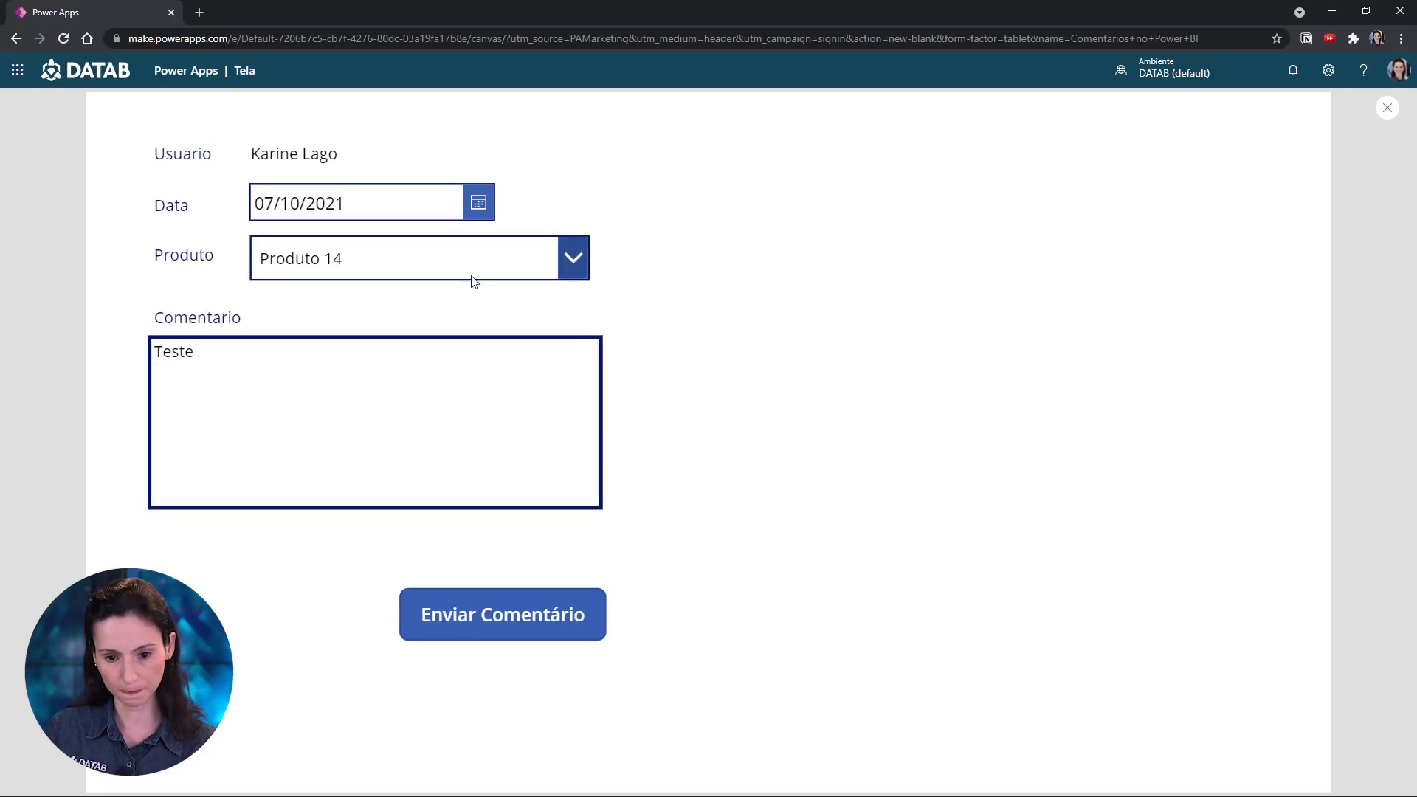
Set the form's date to 20/10/2021 and submit the comment
click(476, 211)
click(407, 590)
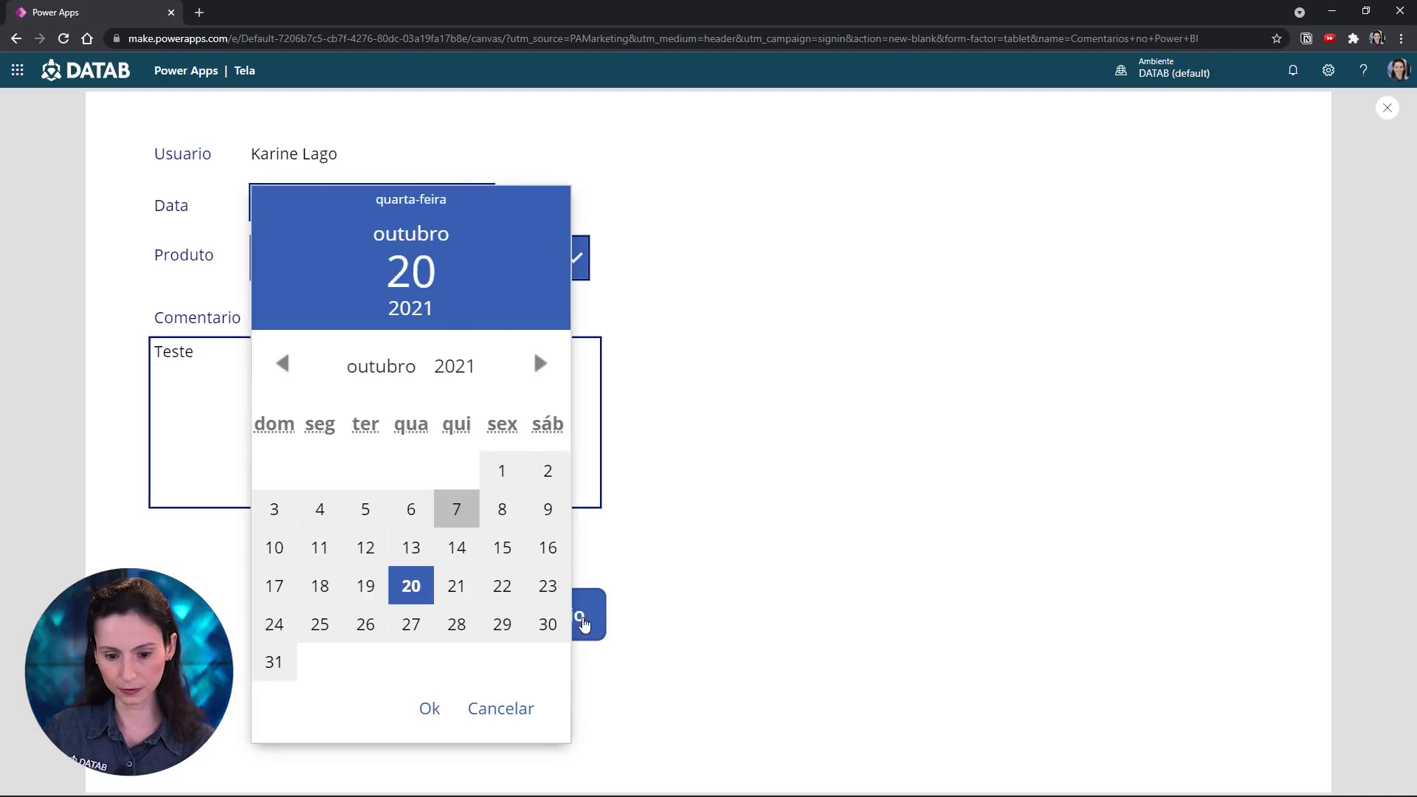
click(430, 708)
click(475, 621)
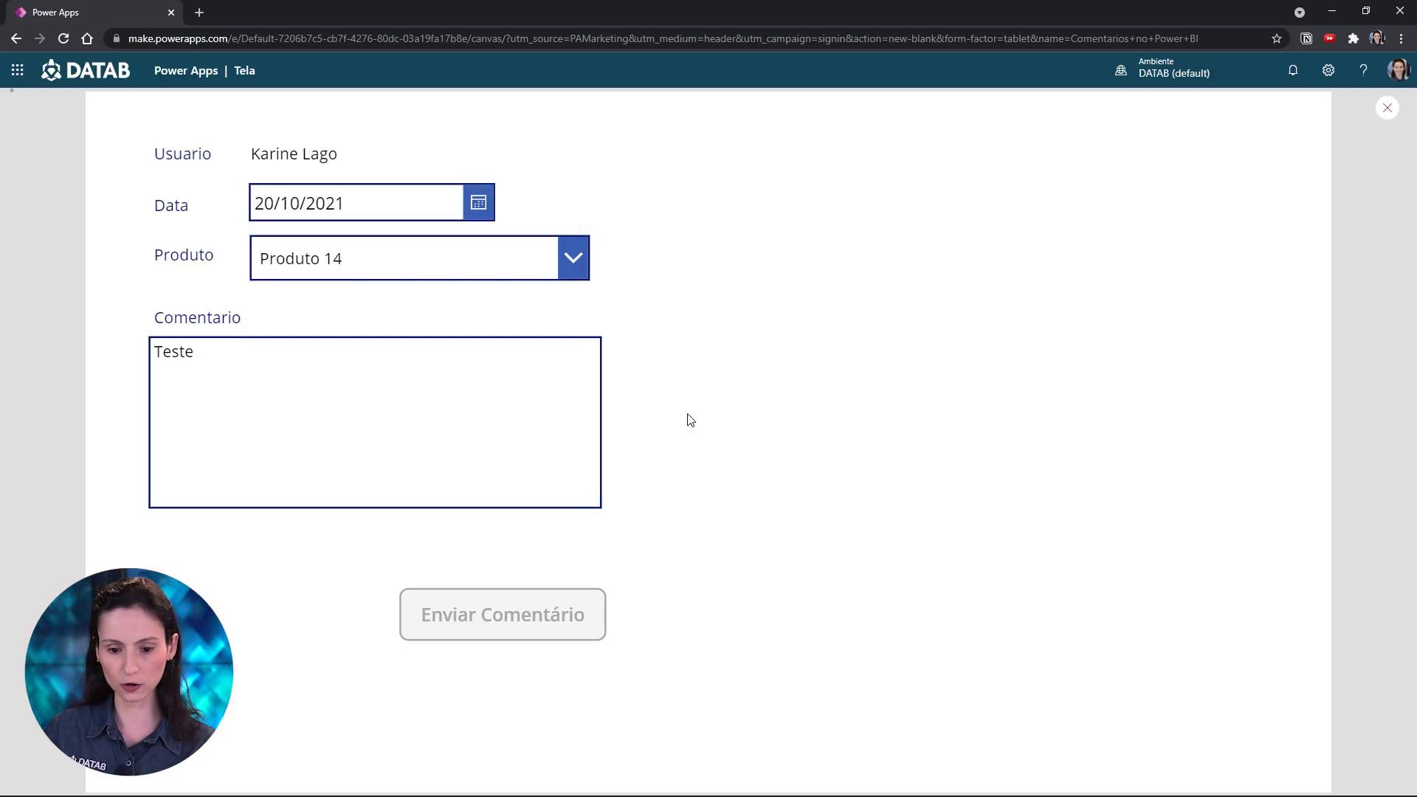
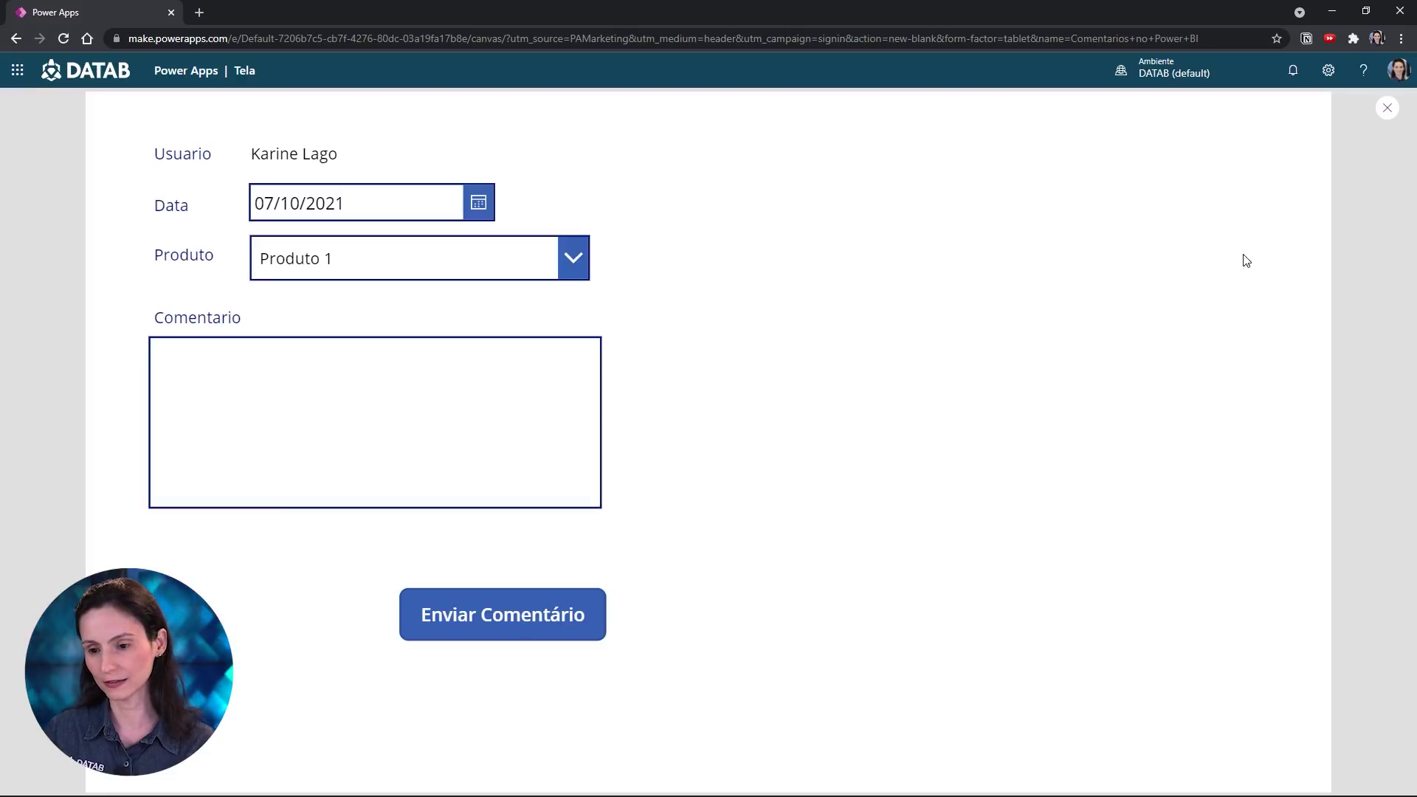
Close the preview, open DadosProdutos.xlsx from File Explorer to check the newly submitted row, and return to Power Apps
click(1386, 109)
click(846, 493)
key(alt+Tab)
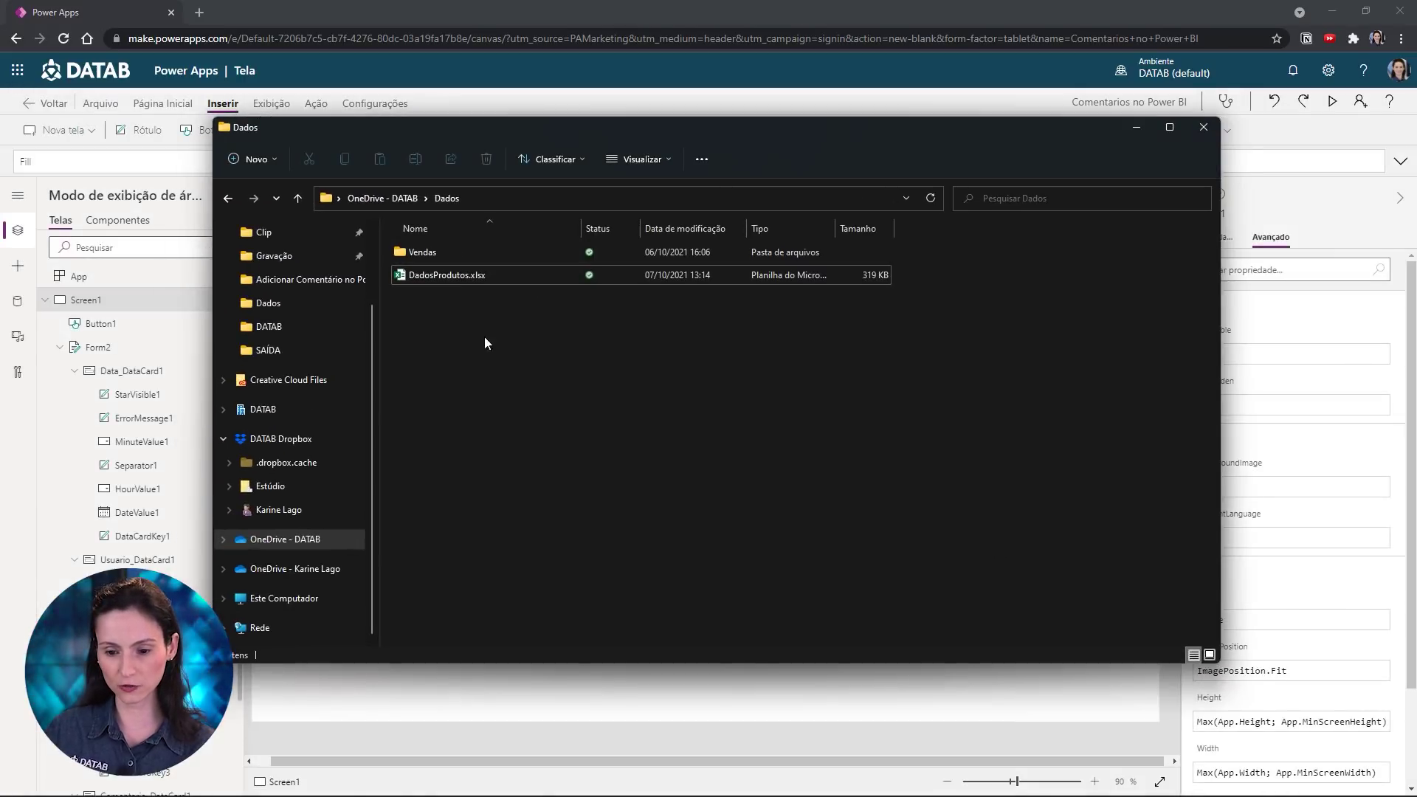
double_click(450, 275)
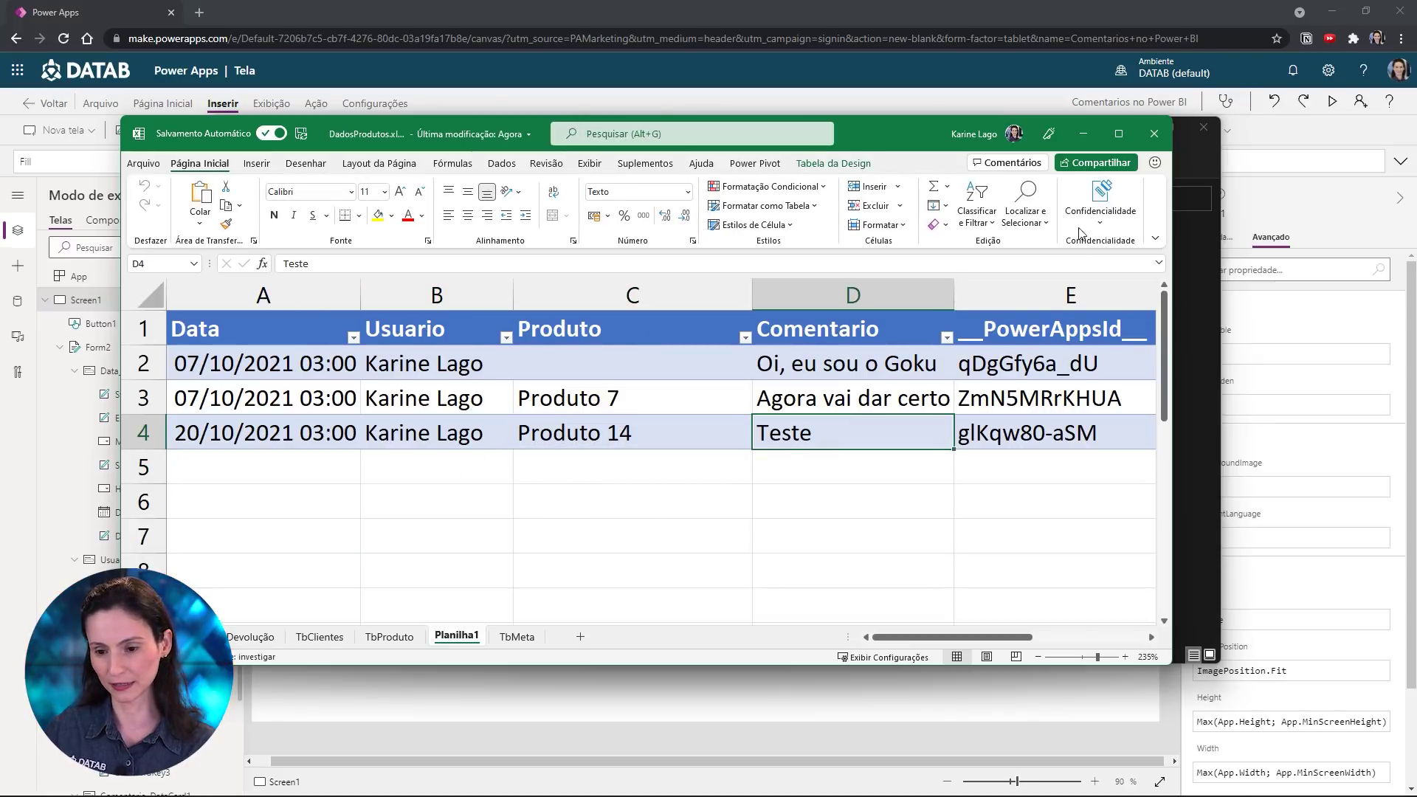
click(1153, 134)
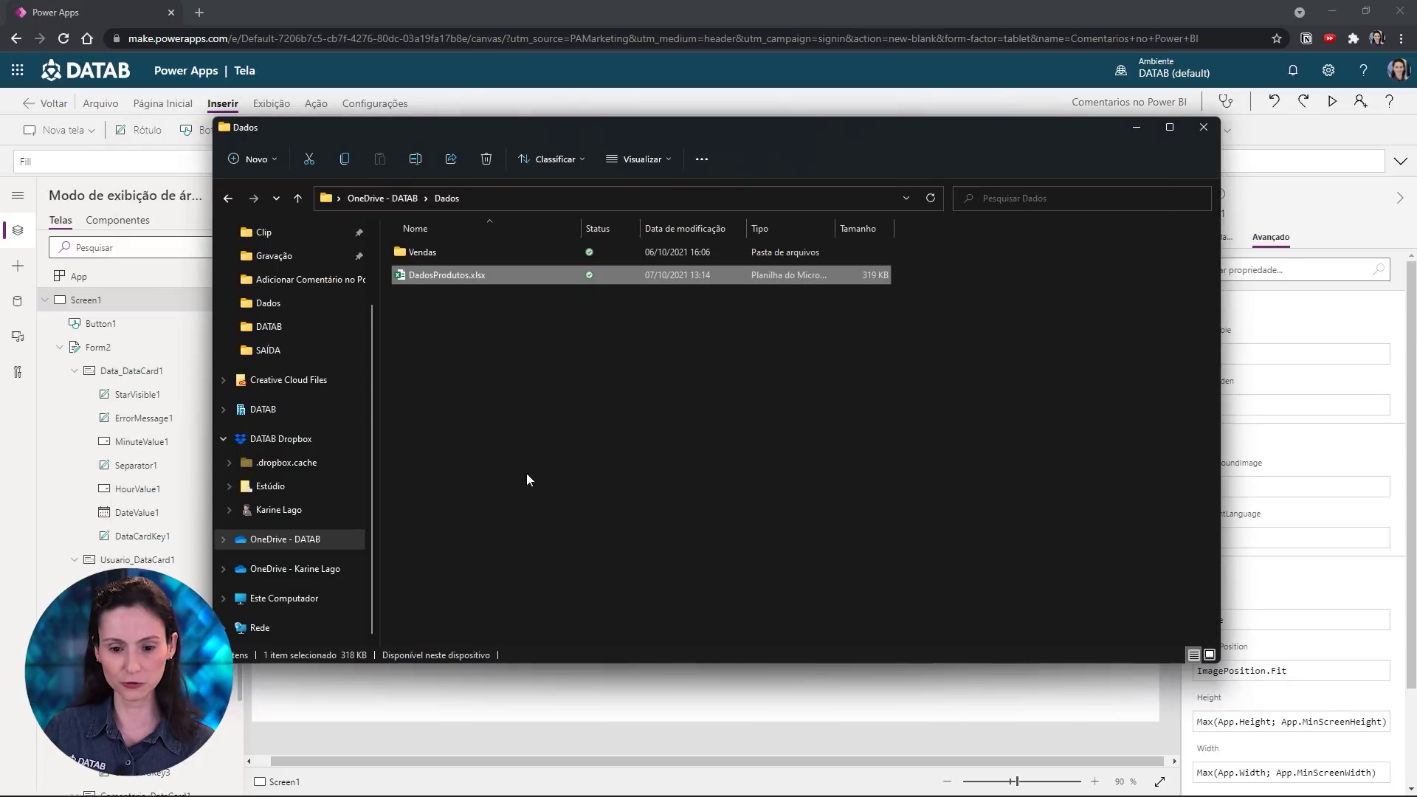
click(470, 372)
click(1136, 129)
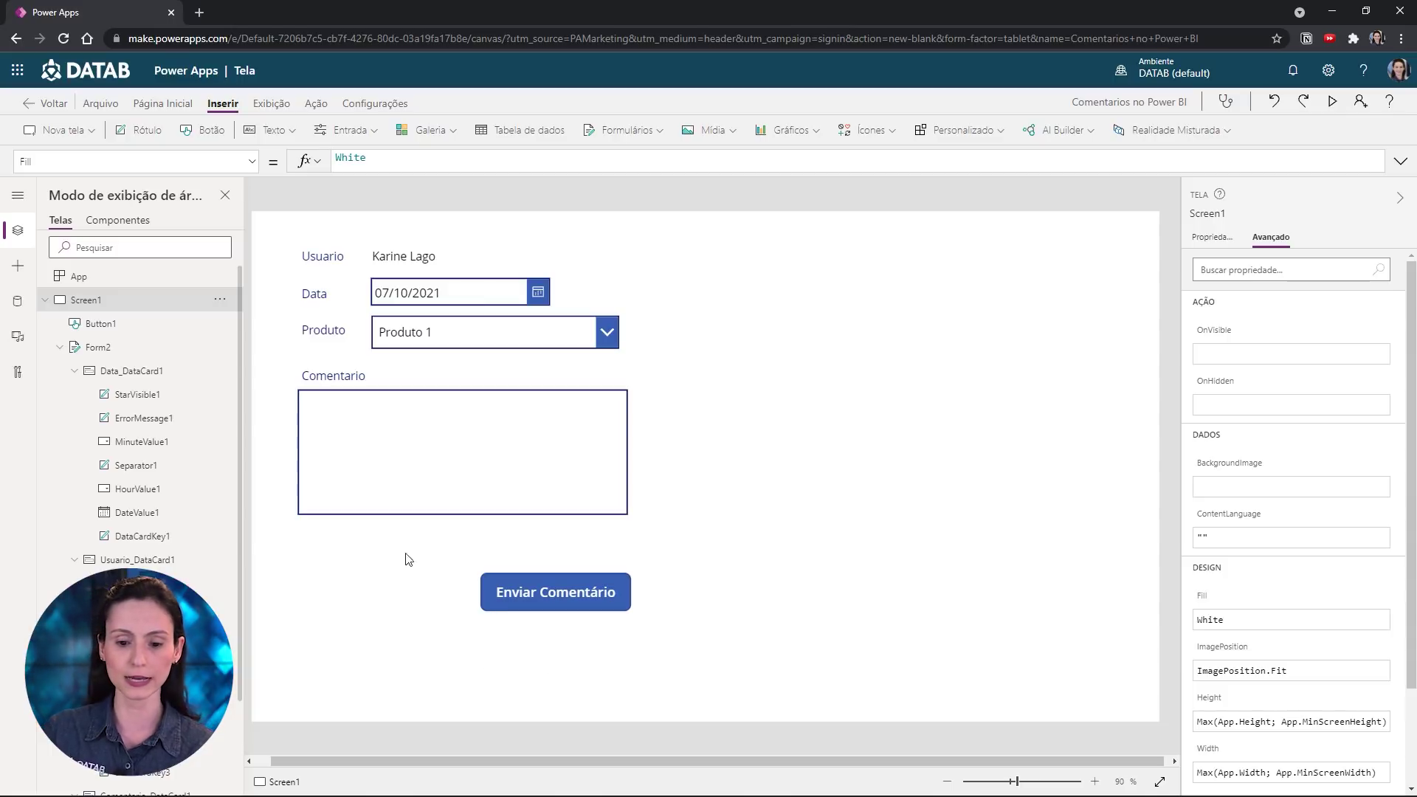
Fill the background of the comment form with a darker blue from the theme colours
click(366, 550)
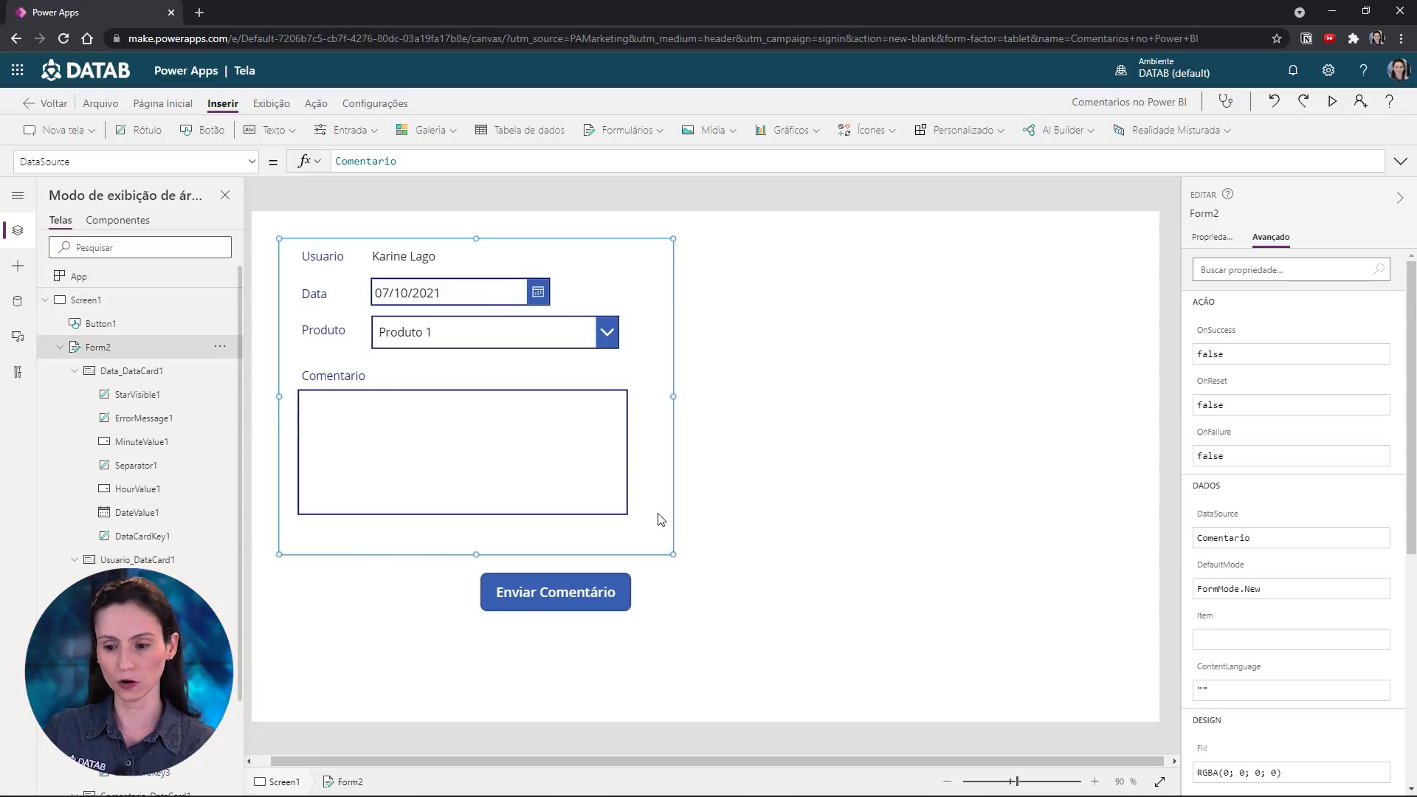
click(1214, 237)
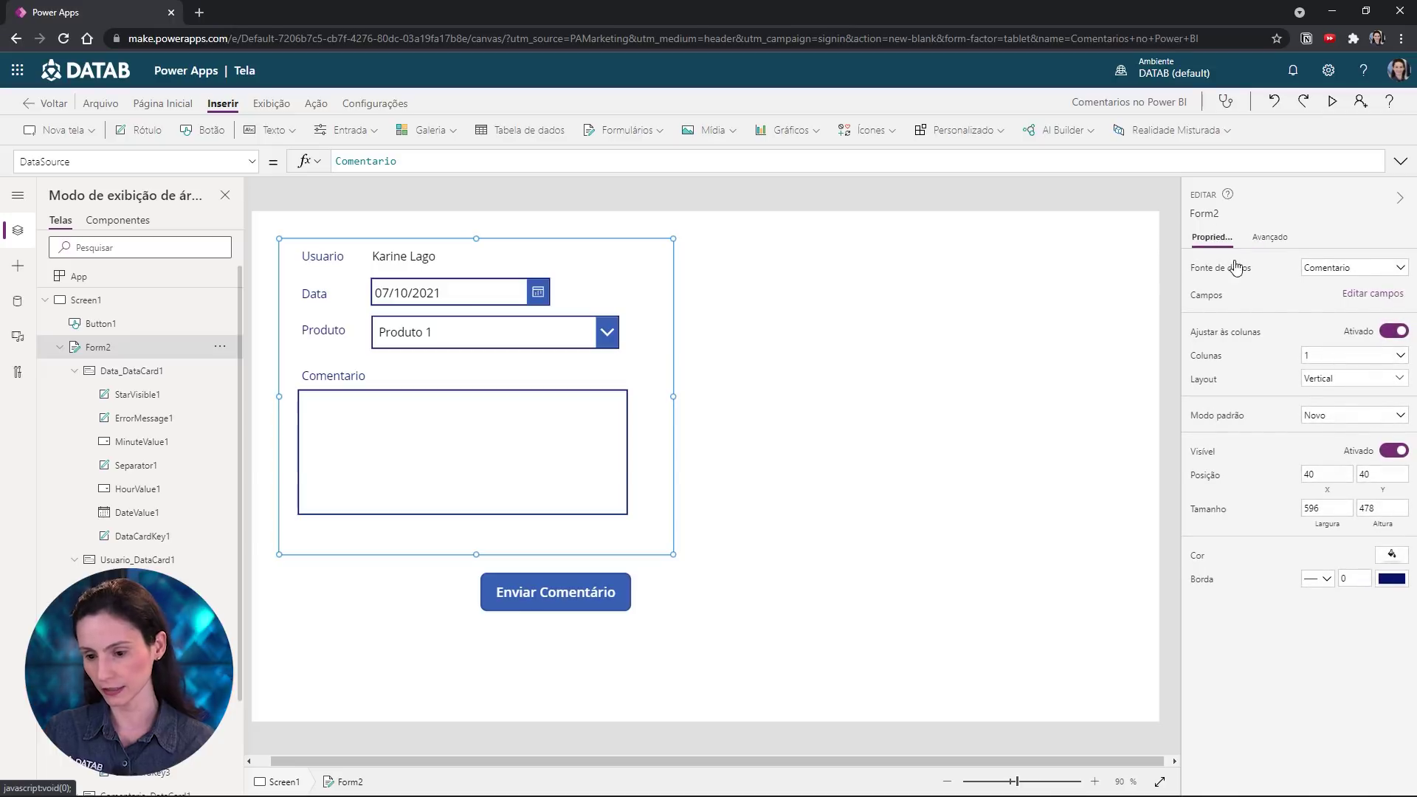
click(1390, 556)
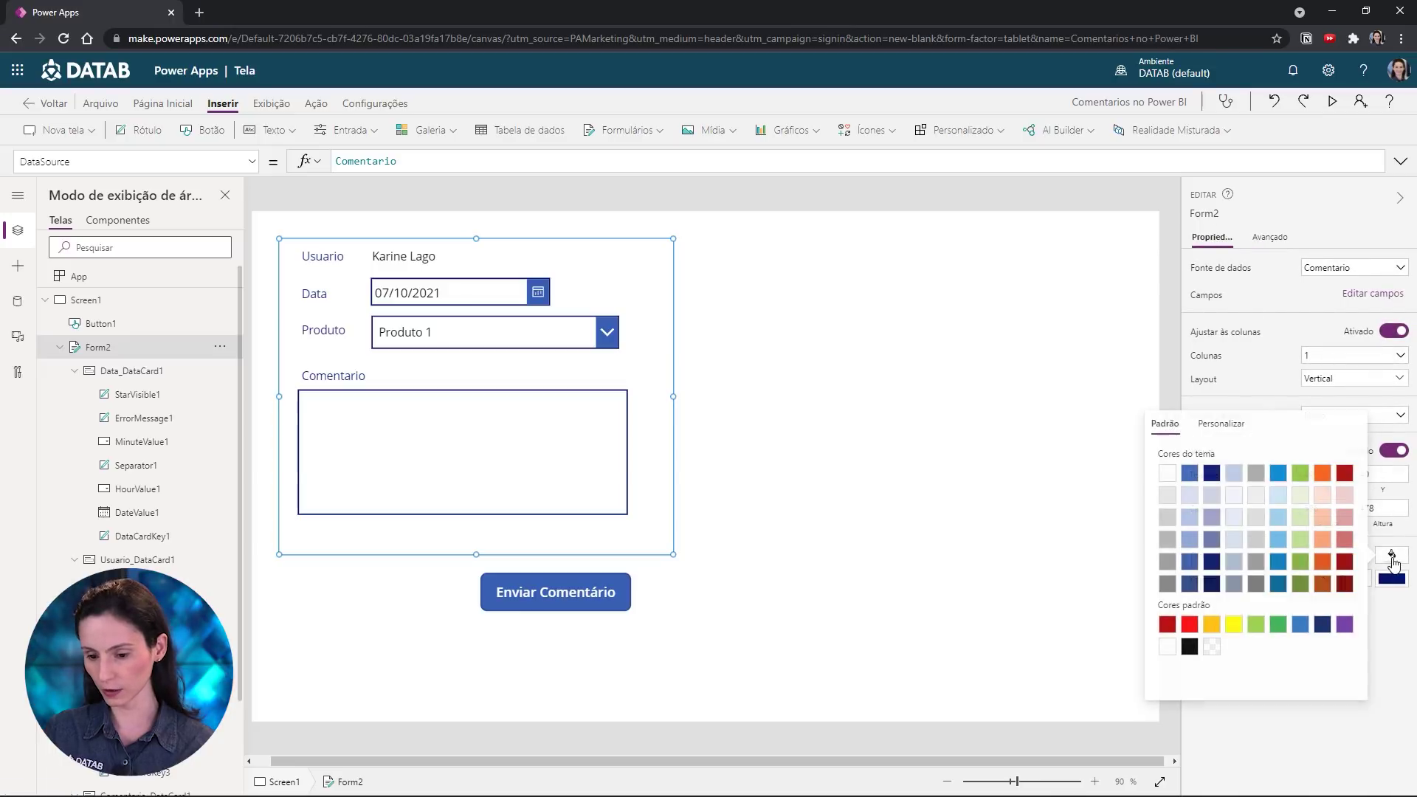
click(1189, 564)
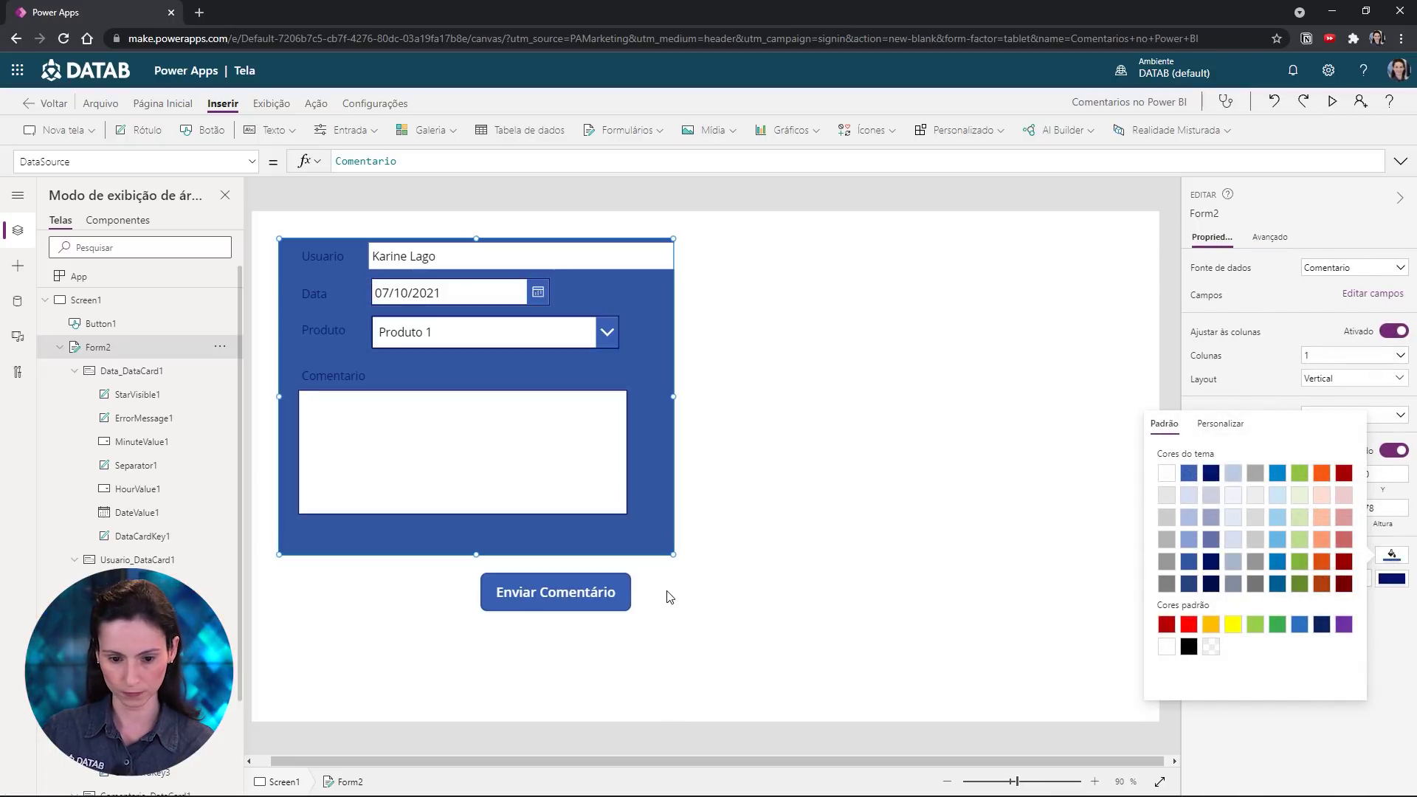
Change the text colour of the Usuario, Data, Produto and Comentario labels to white
click(340, 266)
click(325, 265)
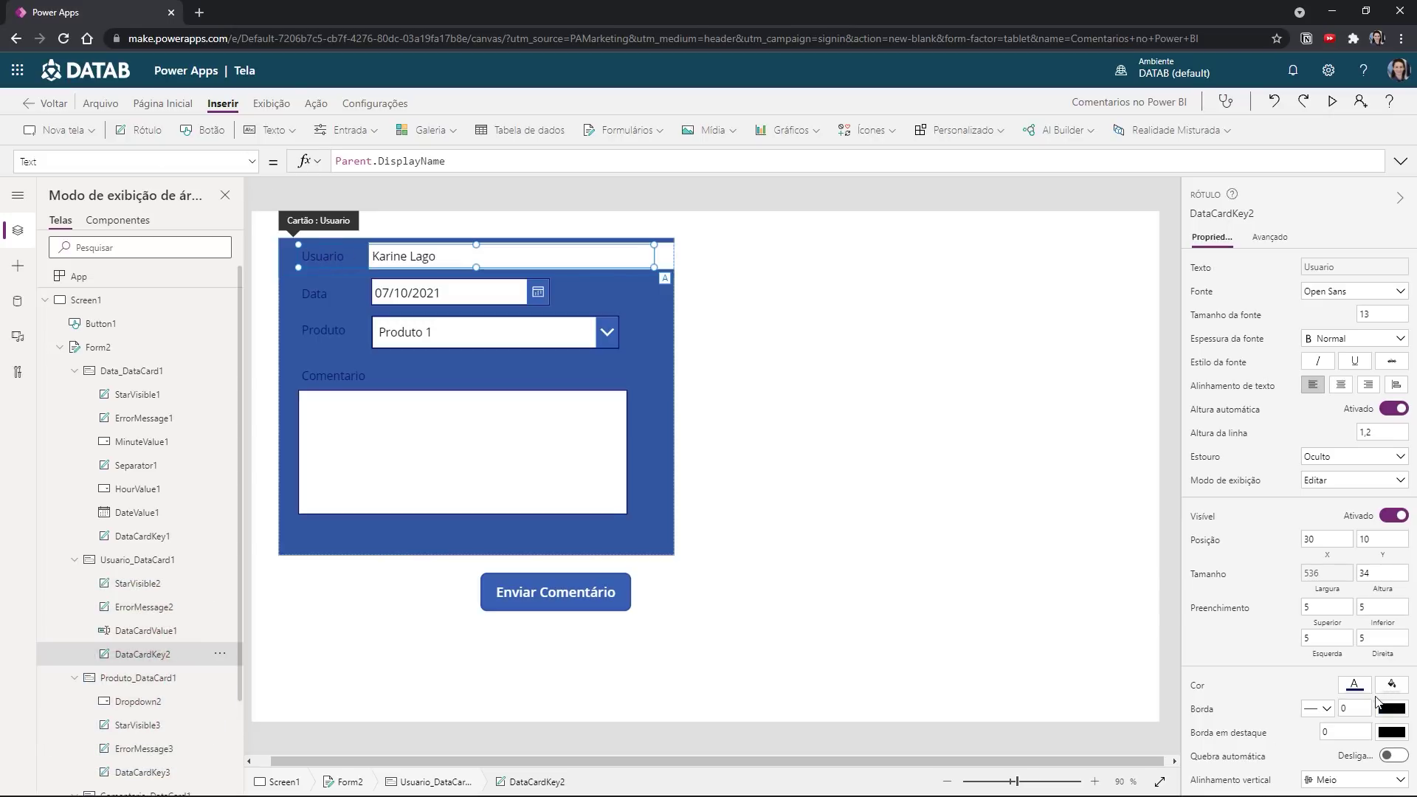
click(1354, 685)
click(1130, 564)
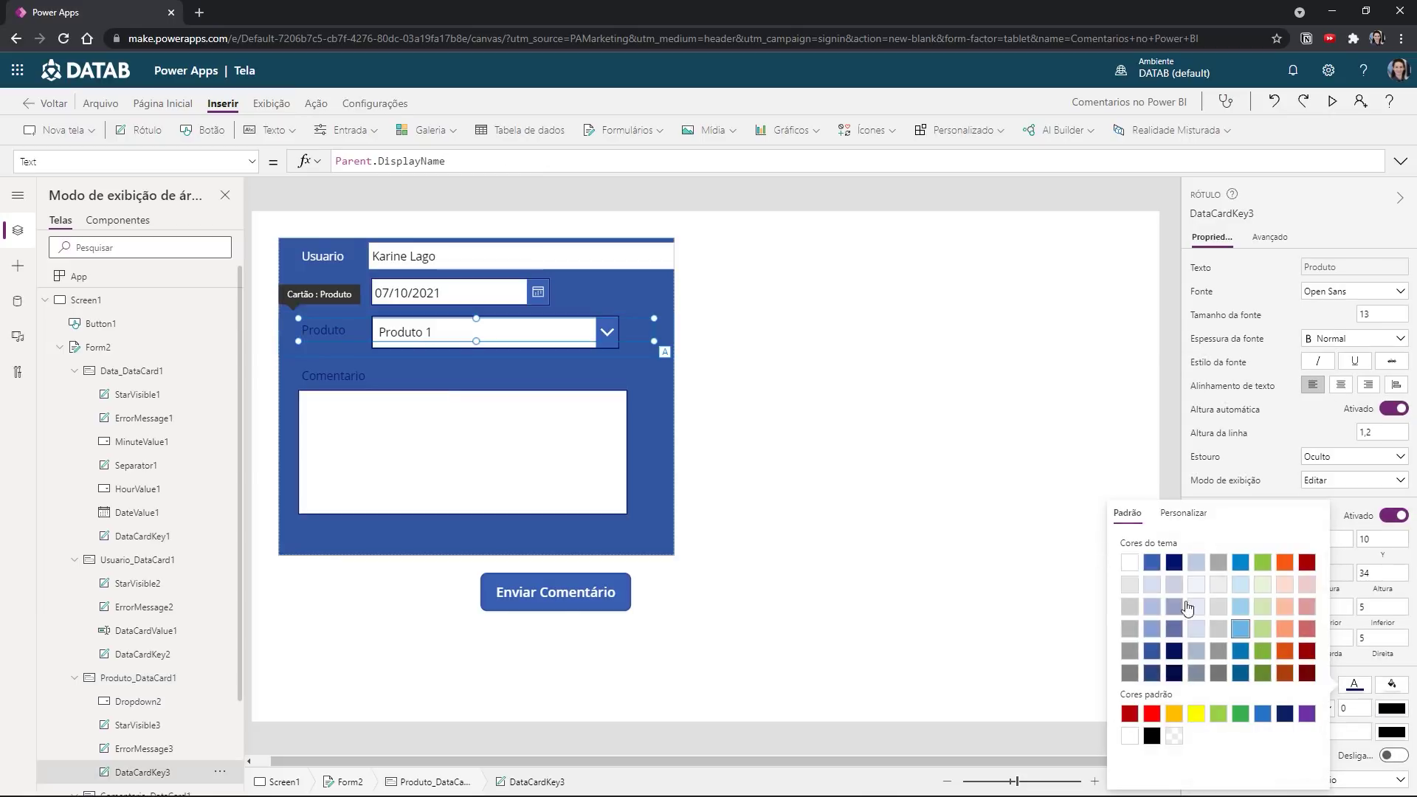
click(343, 374)
click(344, 375)
click(1354, 684)
click(1129, 564)
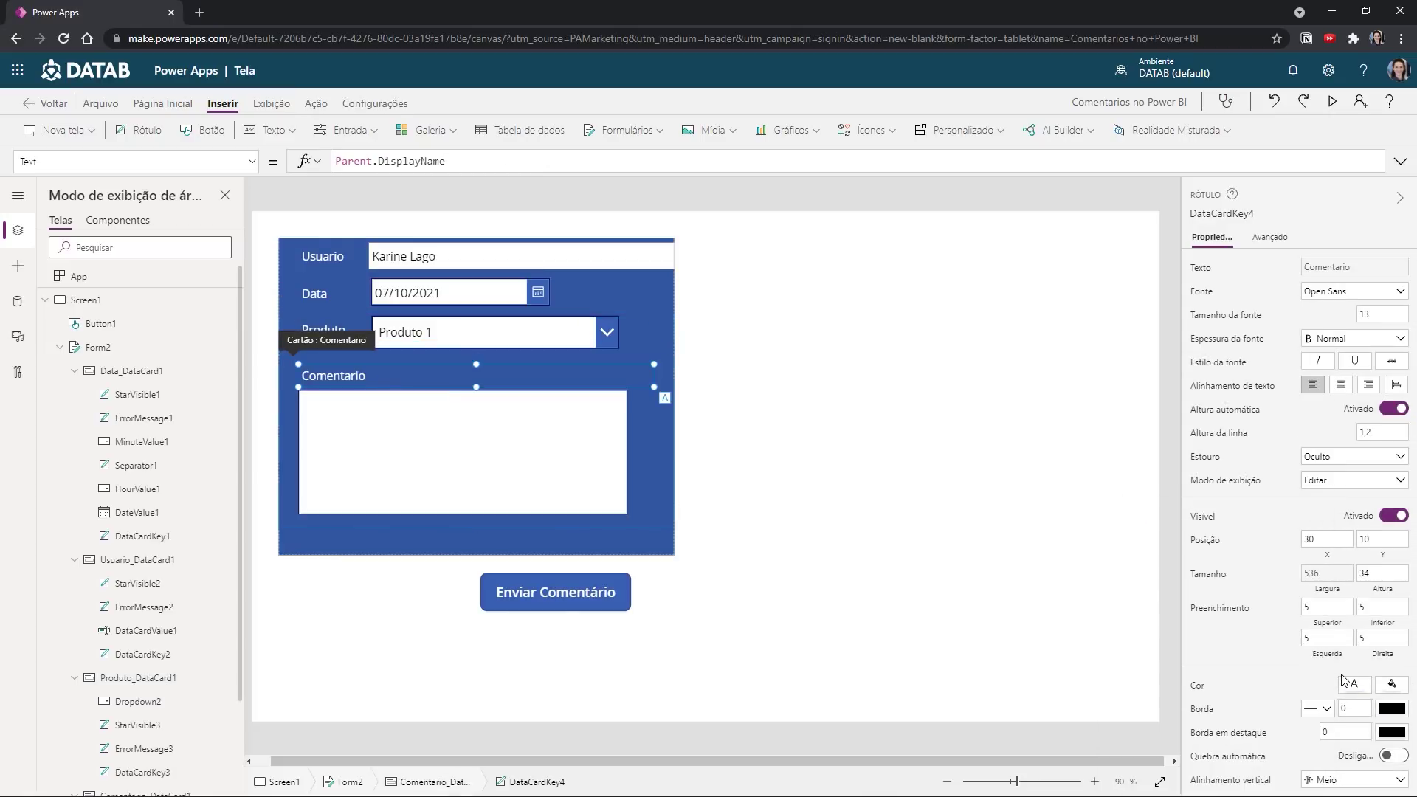
Align the left edge of the Usuario value box with the fields below and narrow it to roughly the date picker's width
click(459, 263)
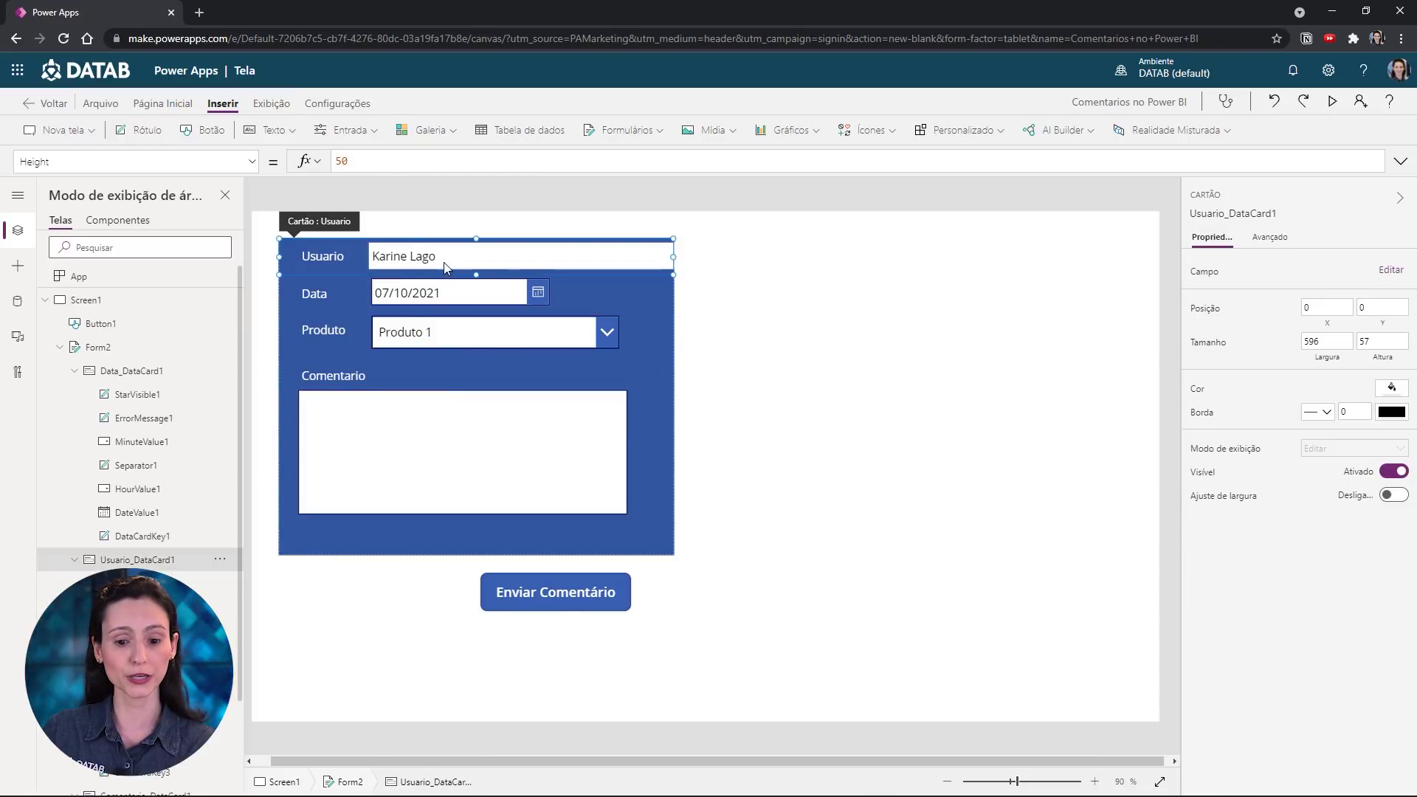
click(402, 262)
drag(370, 267, 375, 268)
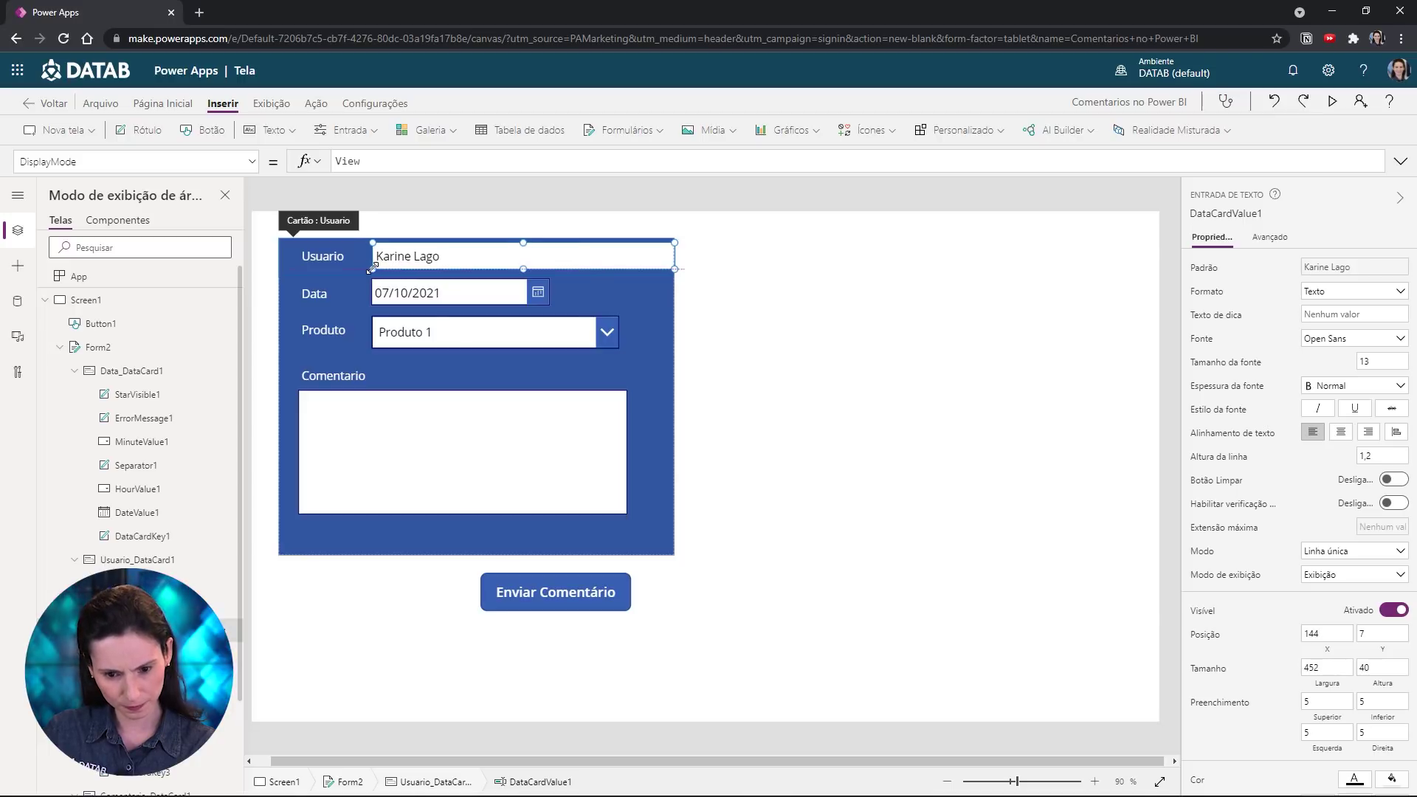
drag(676, 268, 546, 268)
Narrow the Produto dropdown to about 267 wide so its right edge lines up with the date picker
click(596, 338)
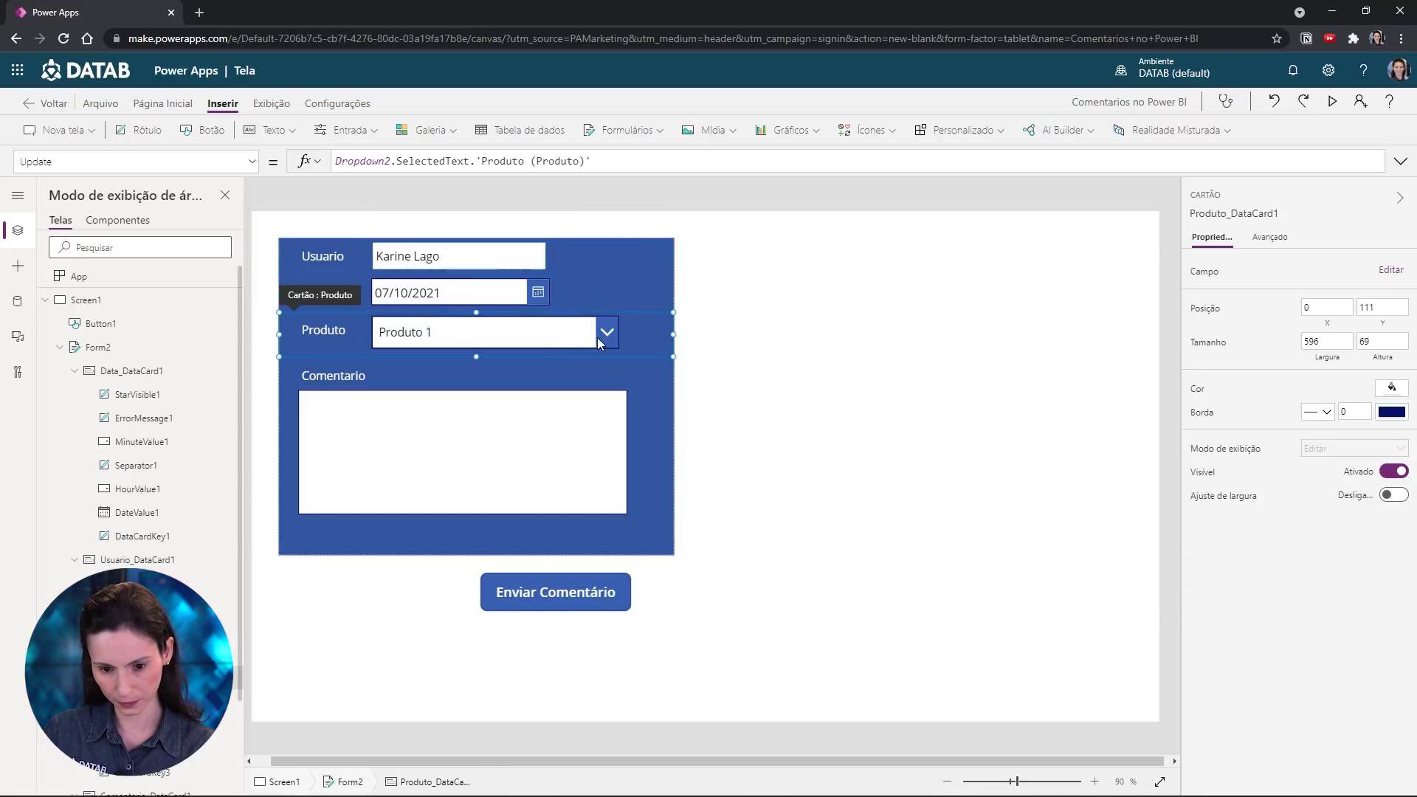
click(596, 338)
drag(618, 333, 549, 332)
Check the date picker's size and set the Produto dropdown's height to 40 to match it
click(499, 296)
click(483, 292)
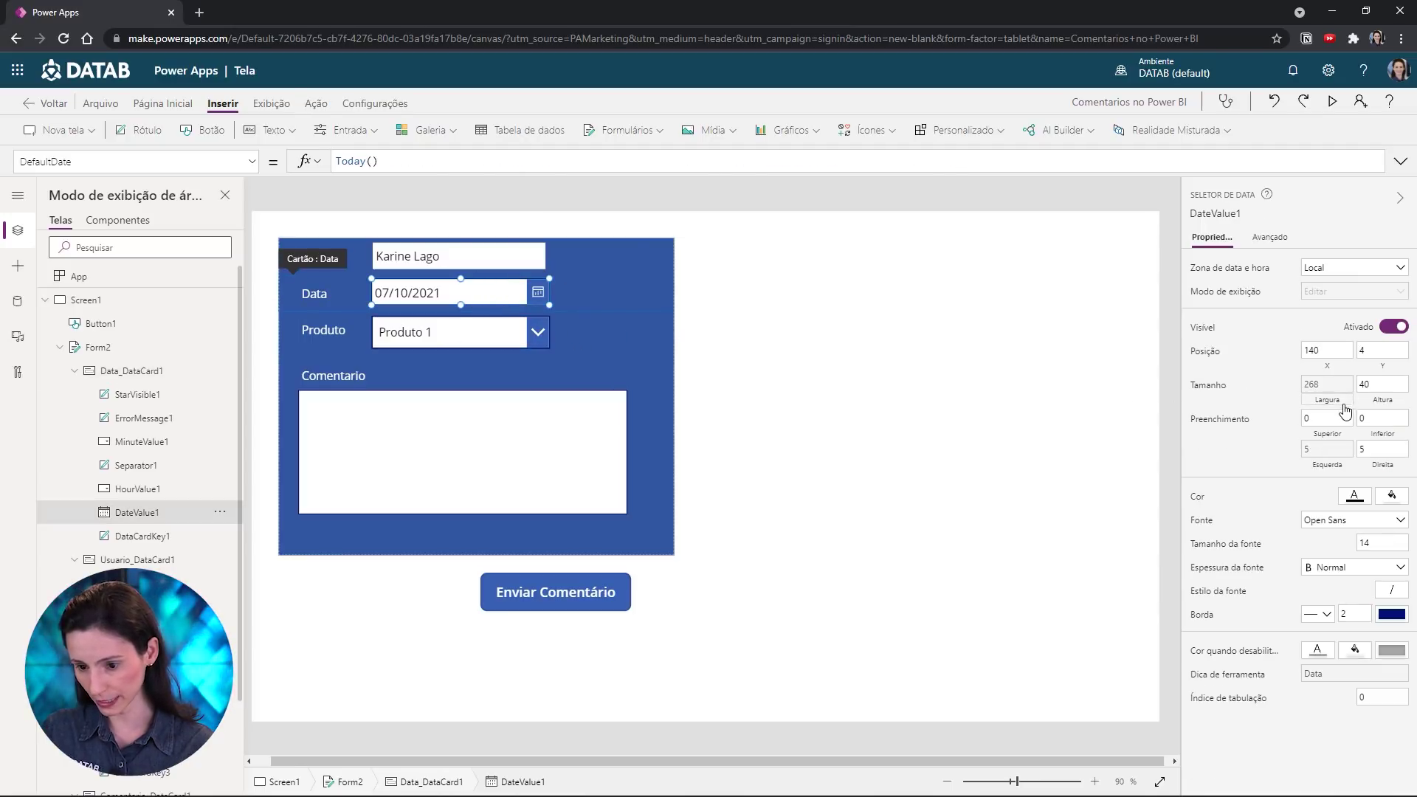
click(467, 334)
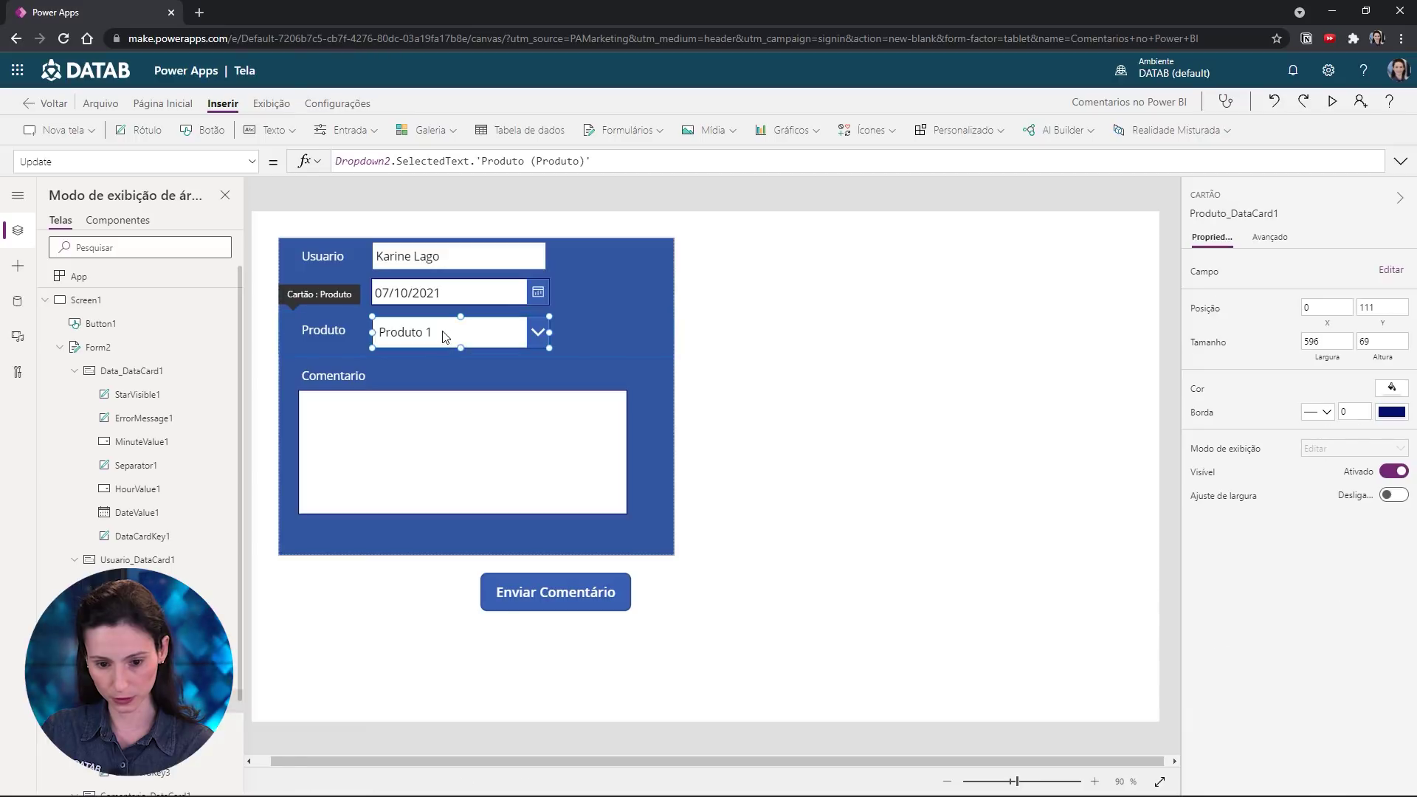
click(1382, 470)
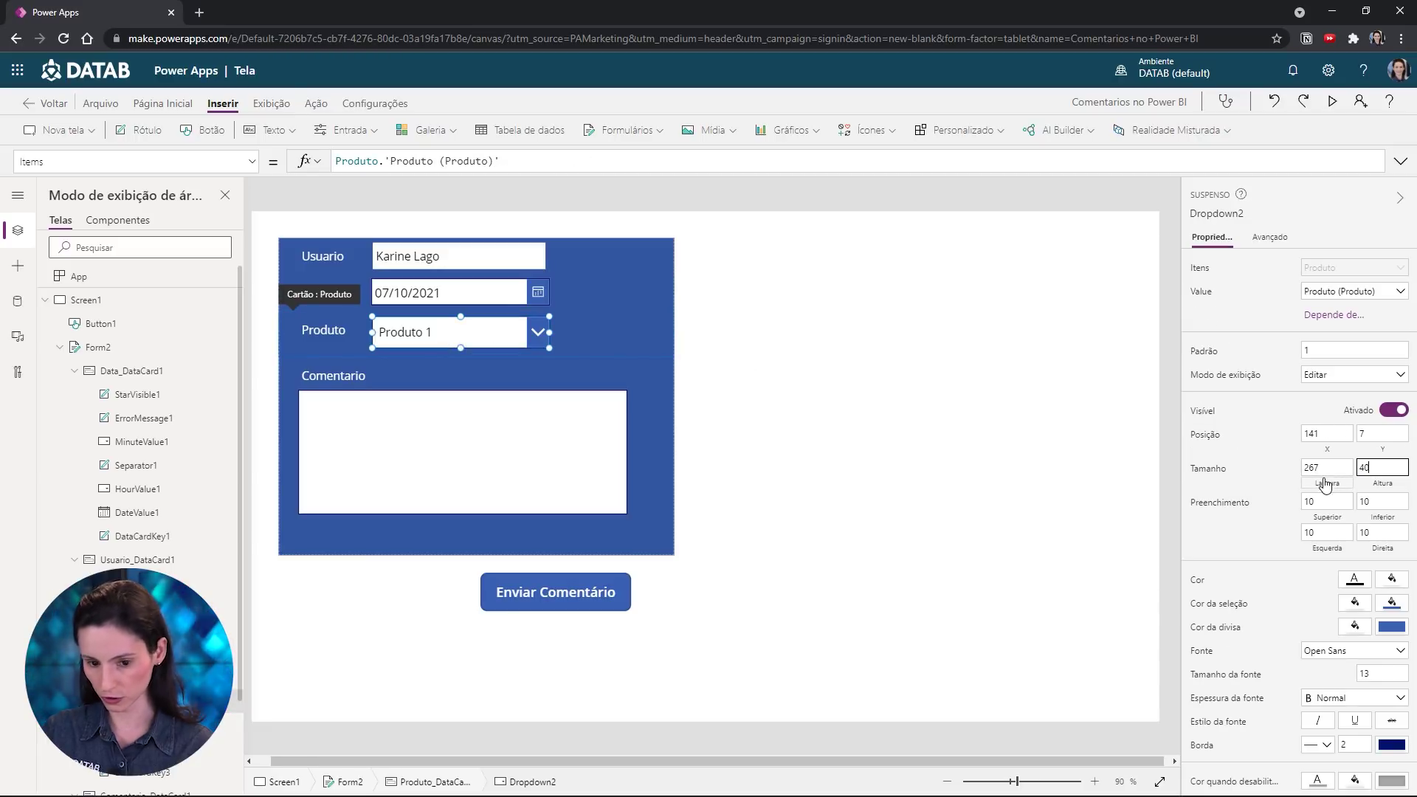
Enlarge and reposition the blue form to about 596 by 592, and place the Enviar Comentário button inside its empty lower area
click(562, 564)
drag(573, 611, 610, 669)
click(556, 526)
click(493, 553)
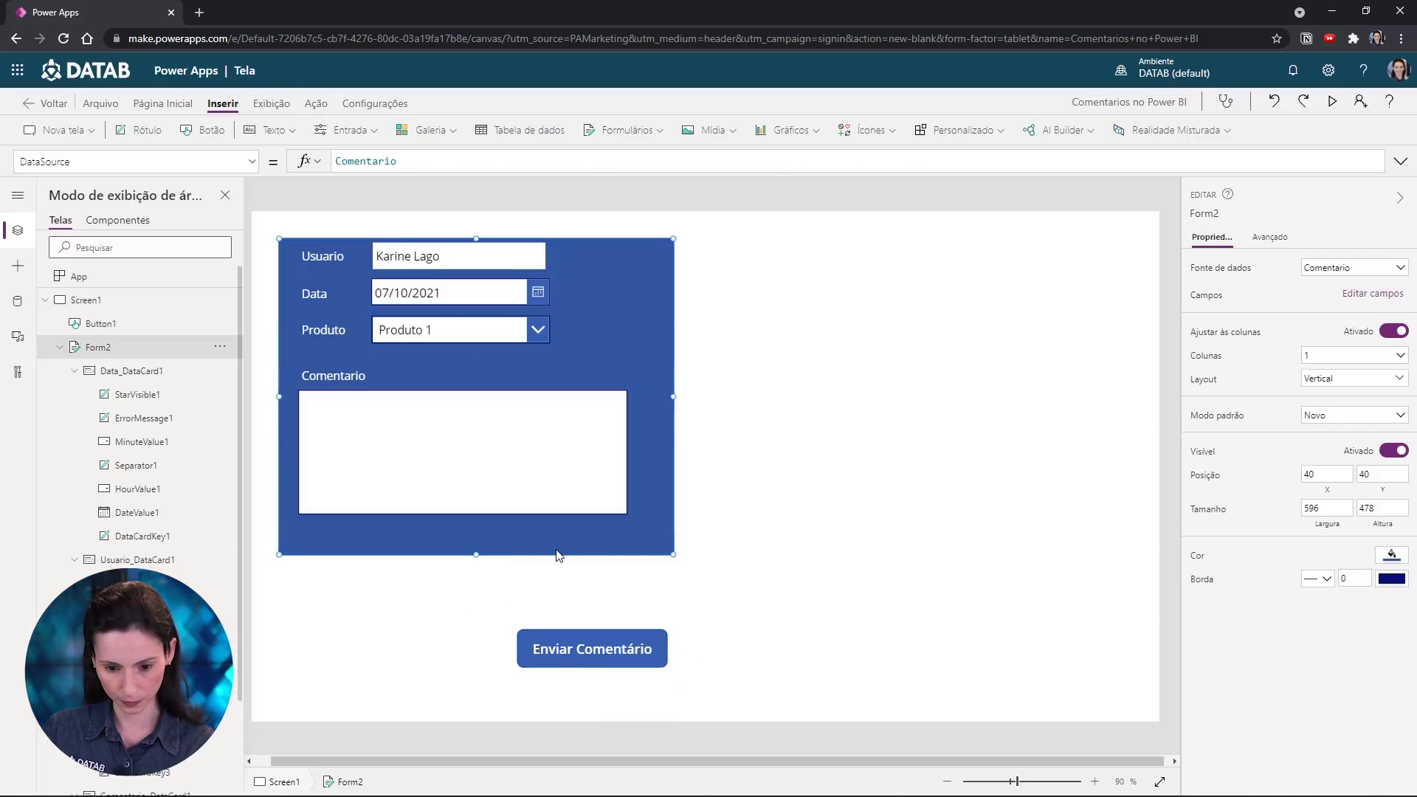
drag(556, 554, 517, 685)
drag(604, 644, 582, 606)
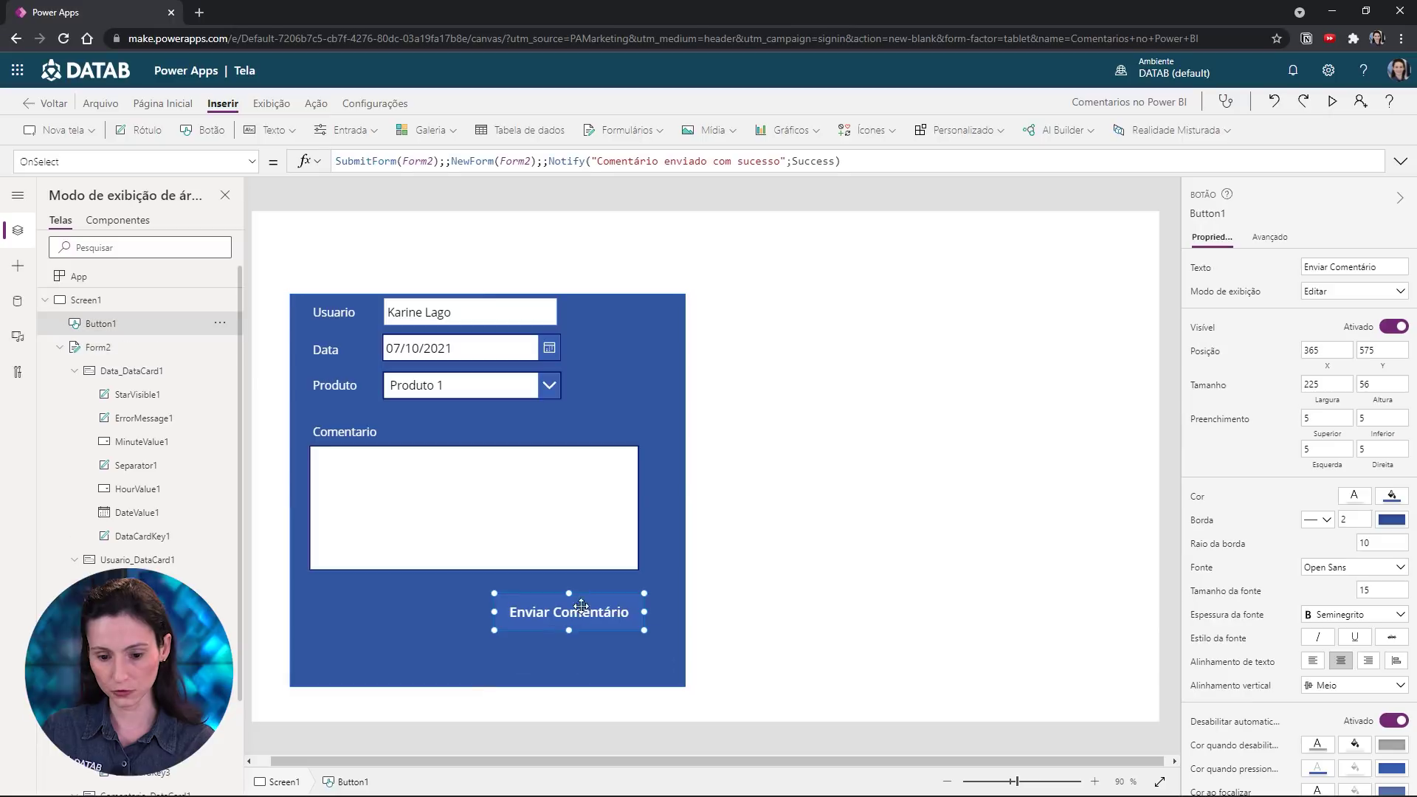
Give the Enviar Comentário button a golden-orange fill and dark navy RGBA(0, 13, 75, 1) text, and nudge it to about X 355, Y 570
click(1384, 508)
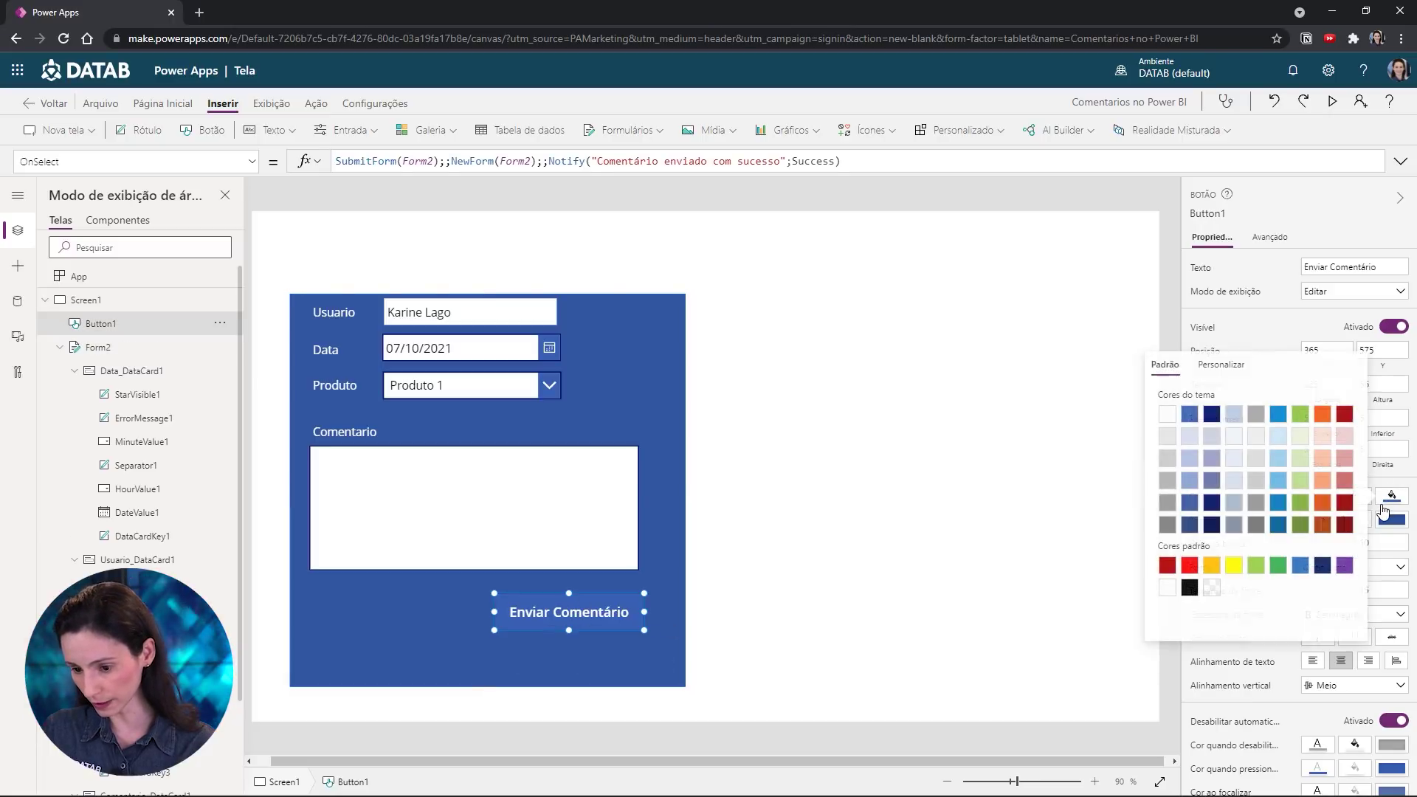
click(1210, 566)
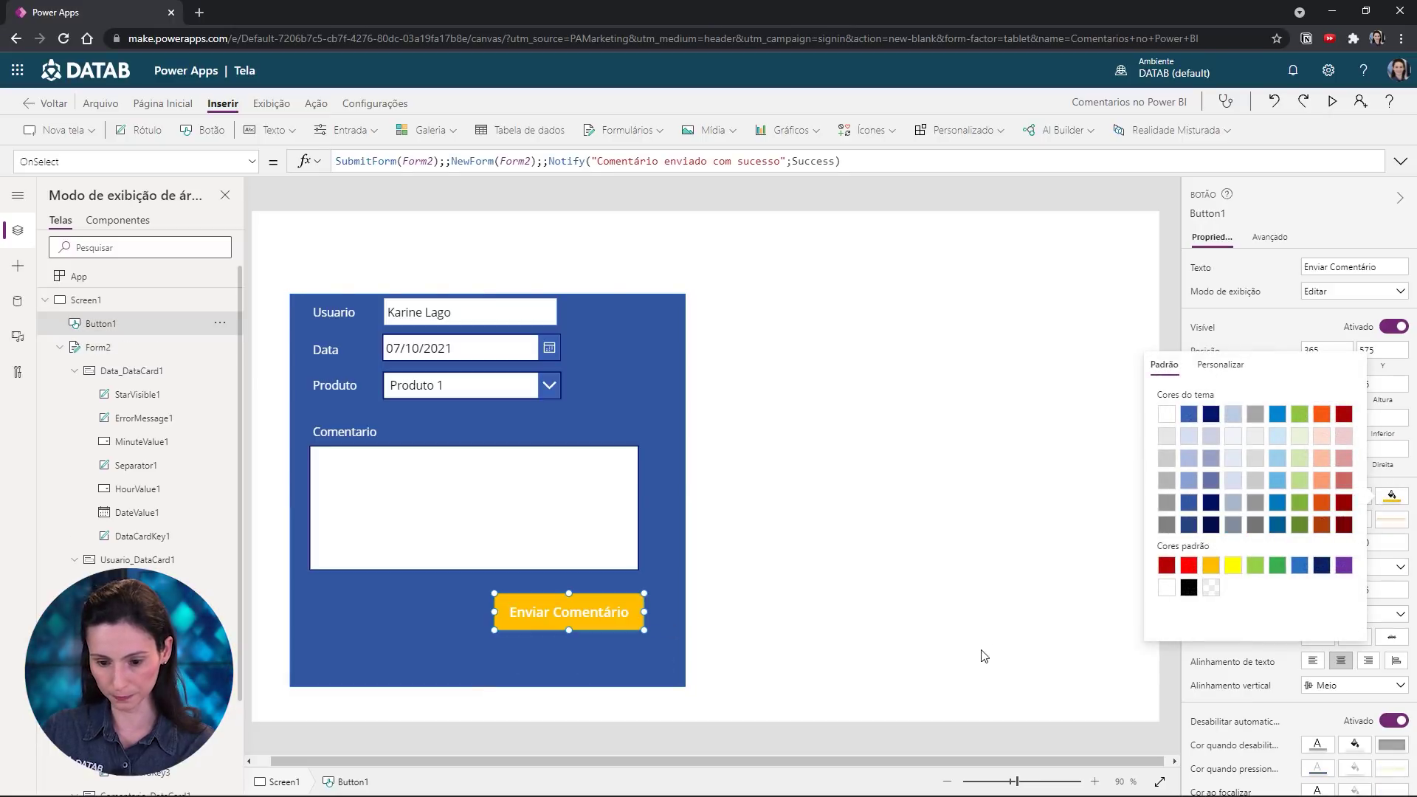
click(1392, 495)
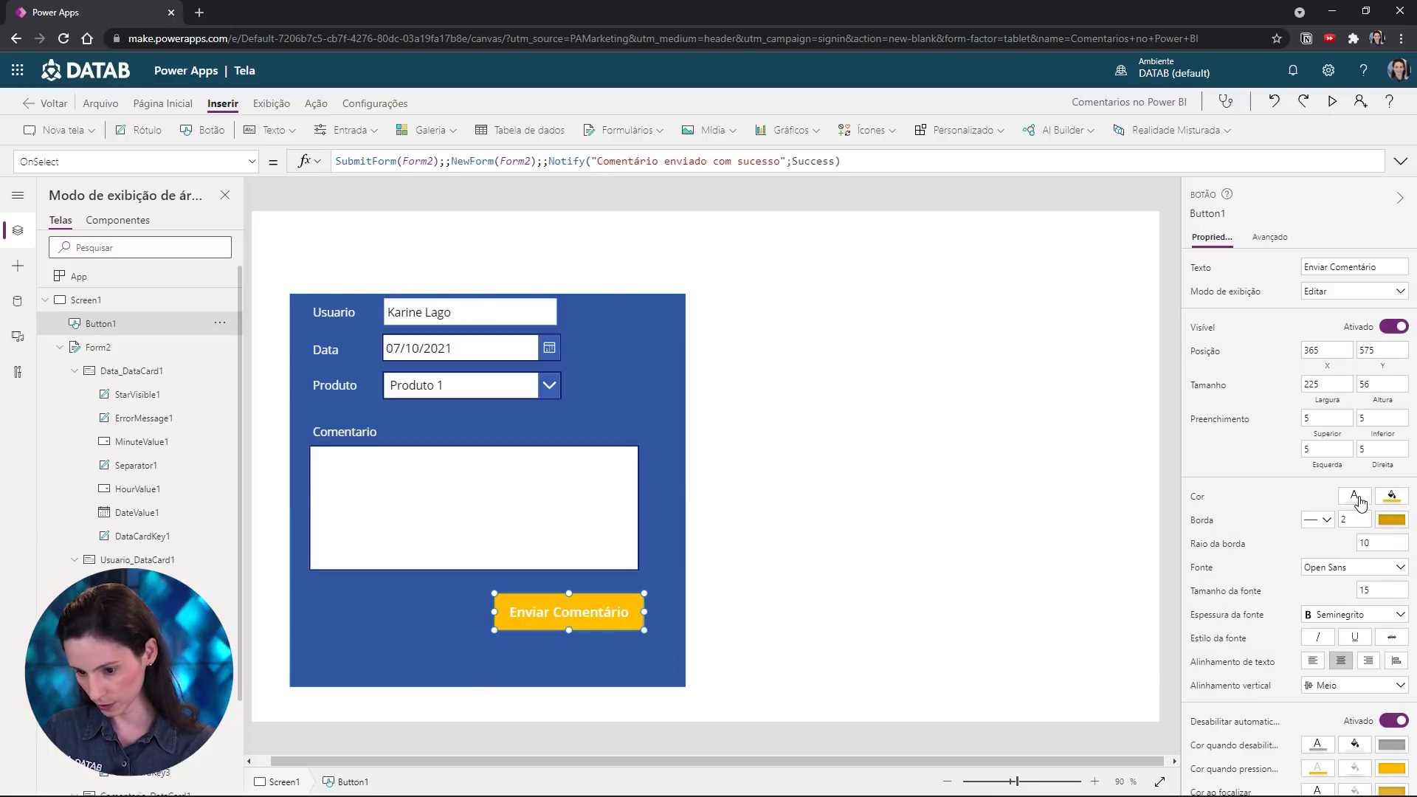
click(1356, 497)
click(1173, 523)
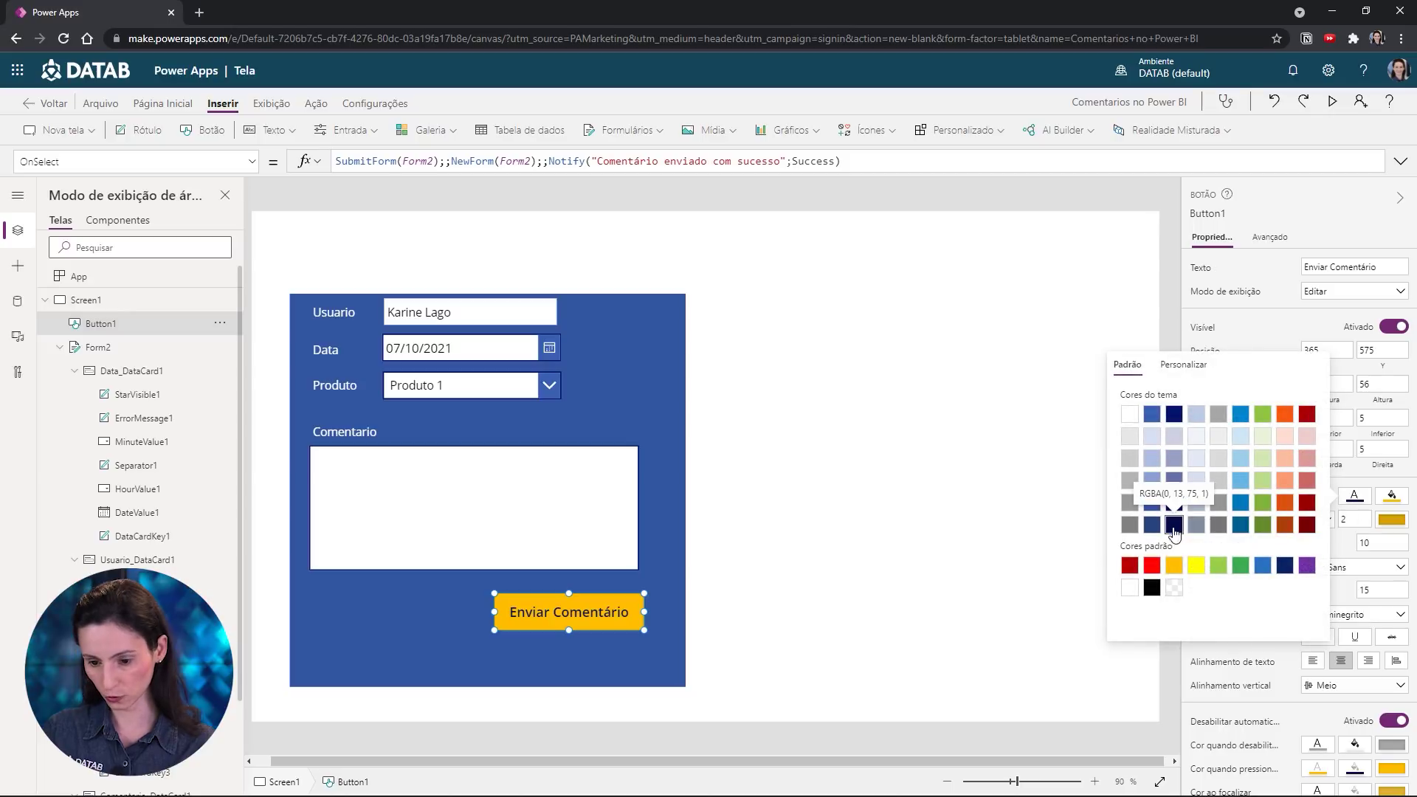
click(611, 601)
drag(611, 601, 604, 597)
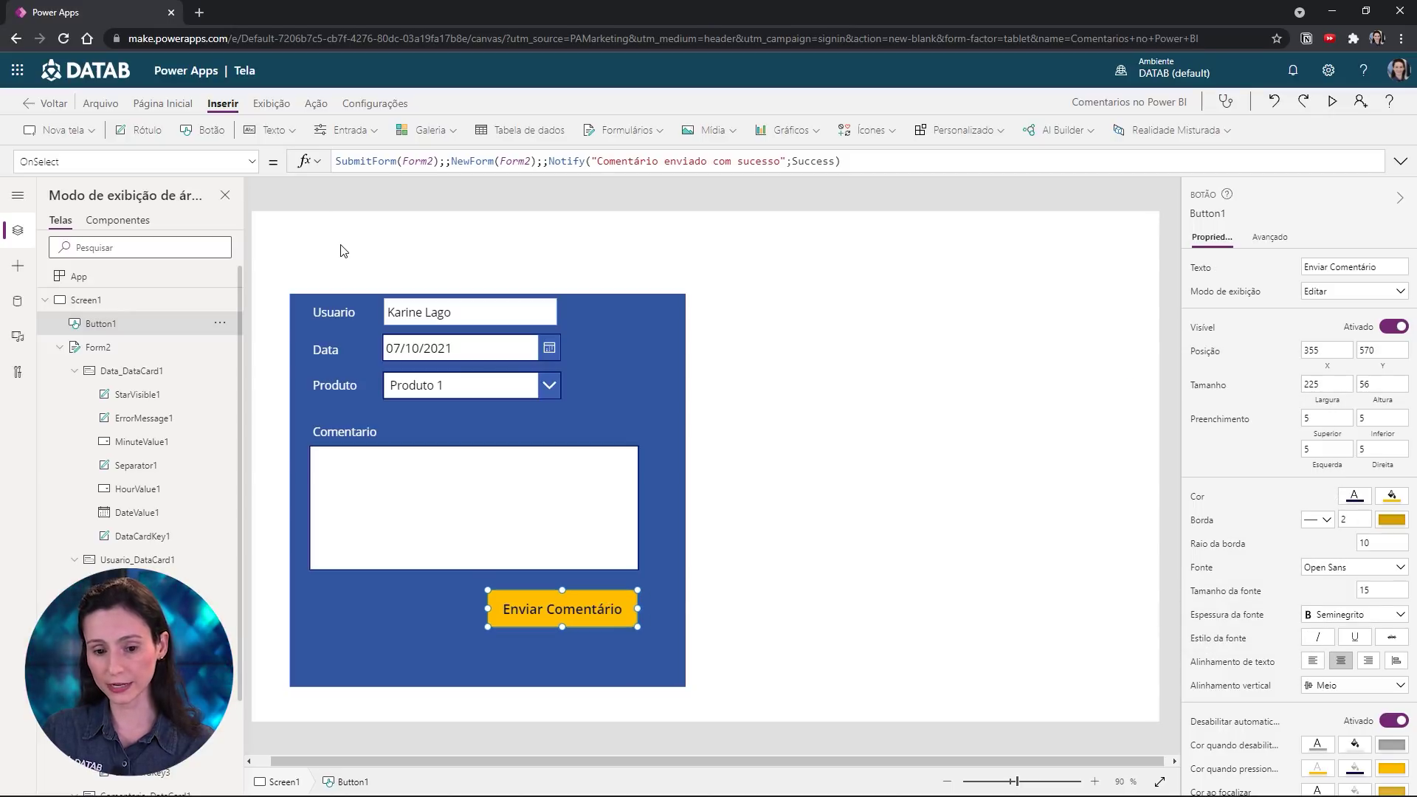
Insert a rectangle directly above the form as a header bar, sized to the form's width and about 70 high
click(404, 248)
click(867, 129)
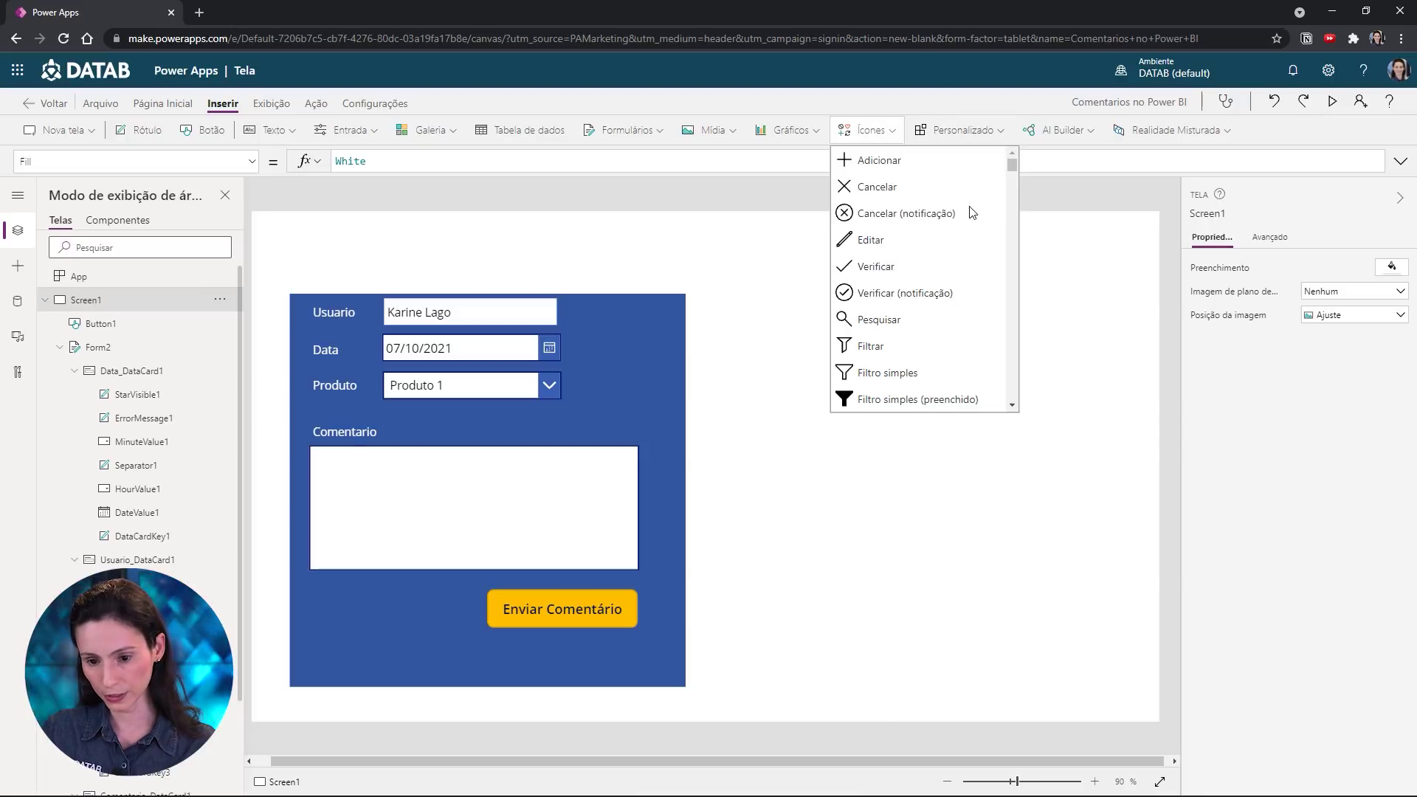
drag(1012, 162, 1030, 390)
scroll(1007, 375, up, 3)
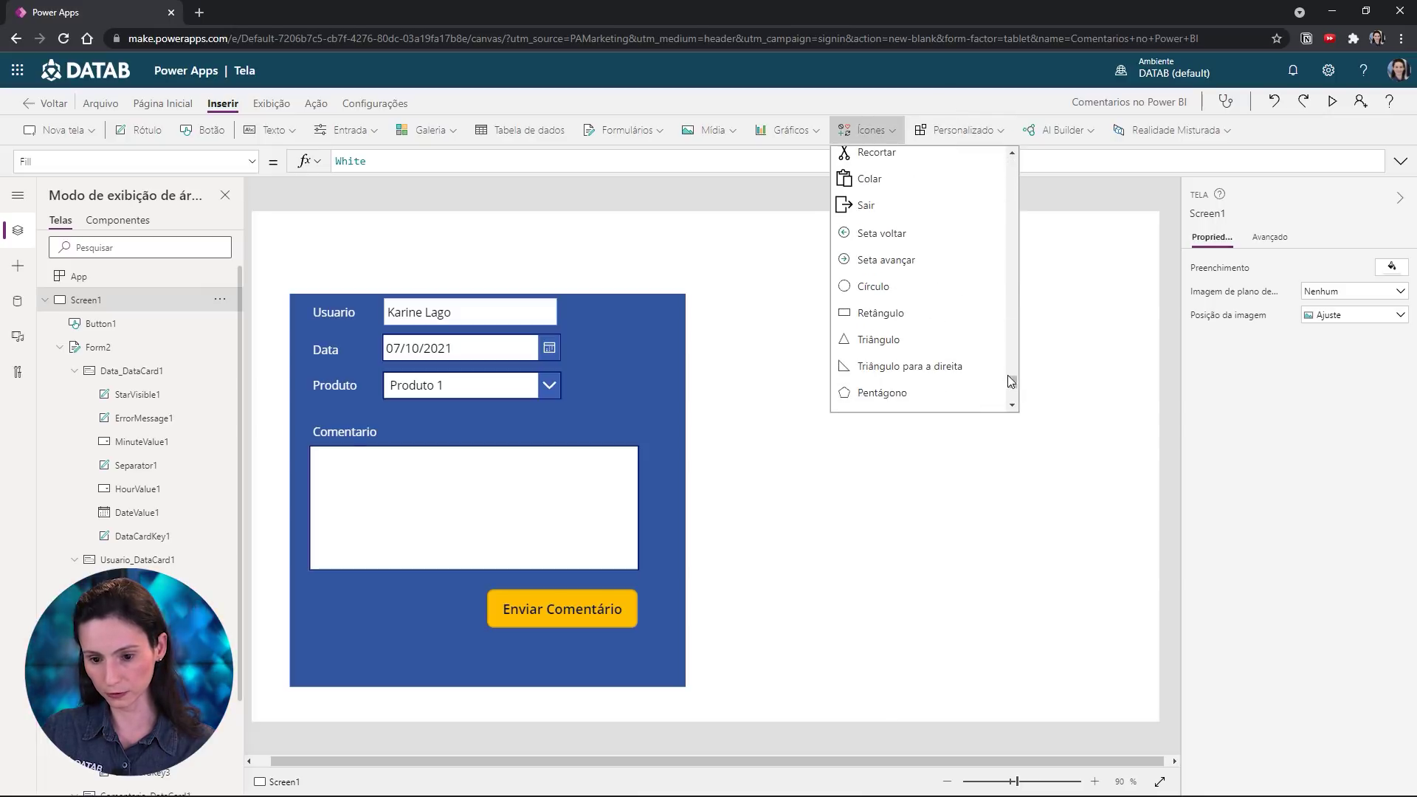
click(892, 313)
drag(341, 292, 686, 229)
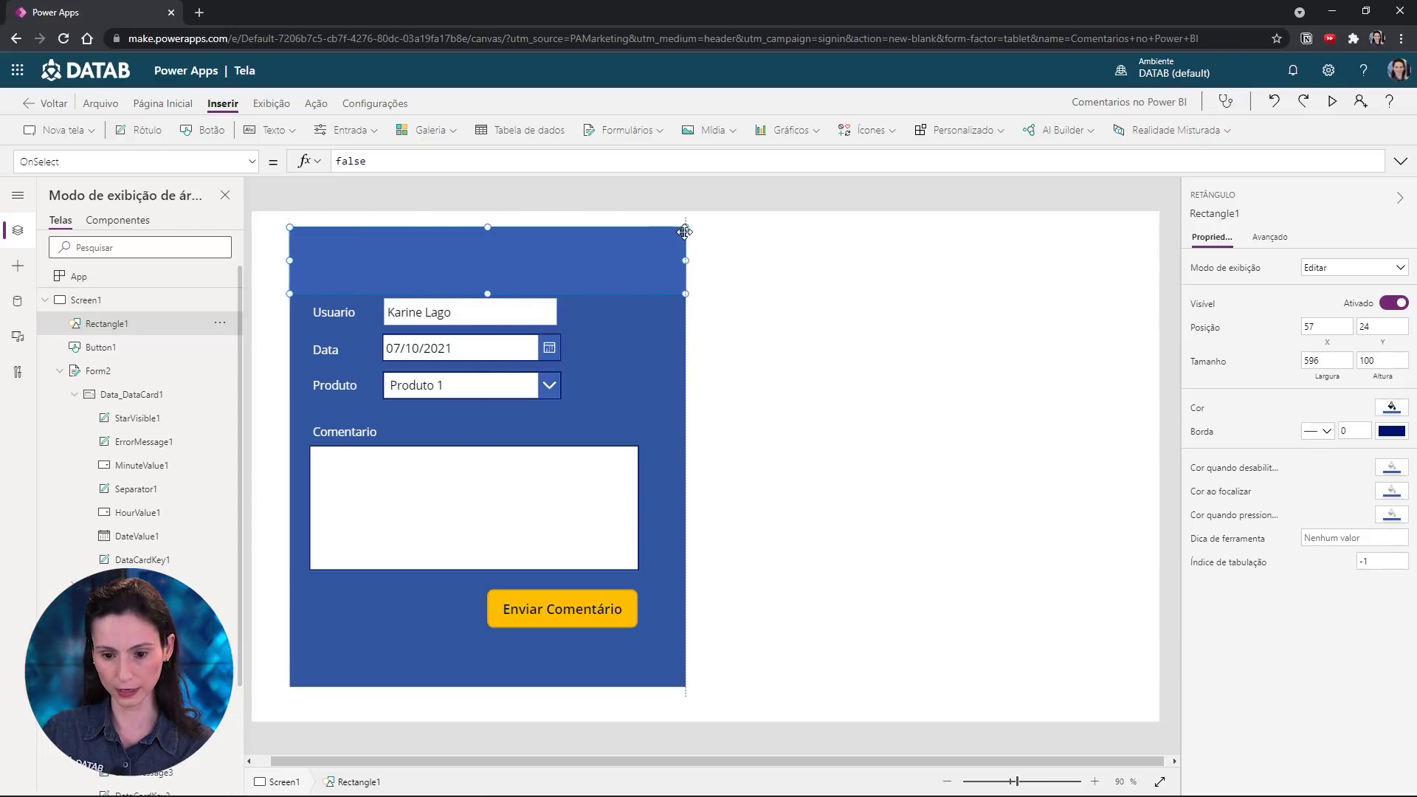
drag(489, 228, 489, 247)
Fill the header rectangle with the darkest navy theme colour
click(1401, 415)
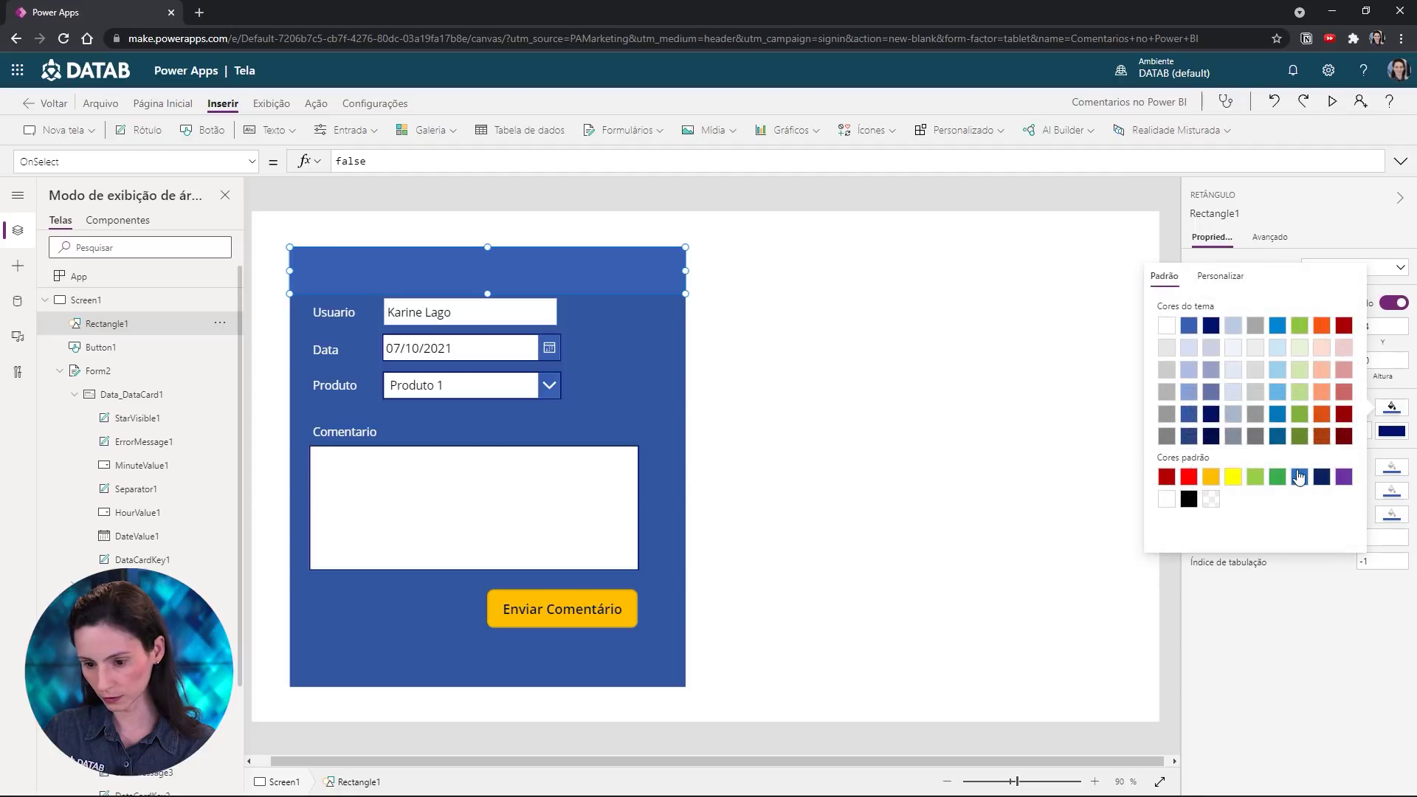
click(1210, 436)
click(706, 282)
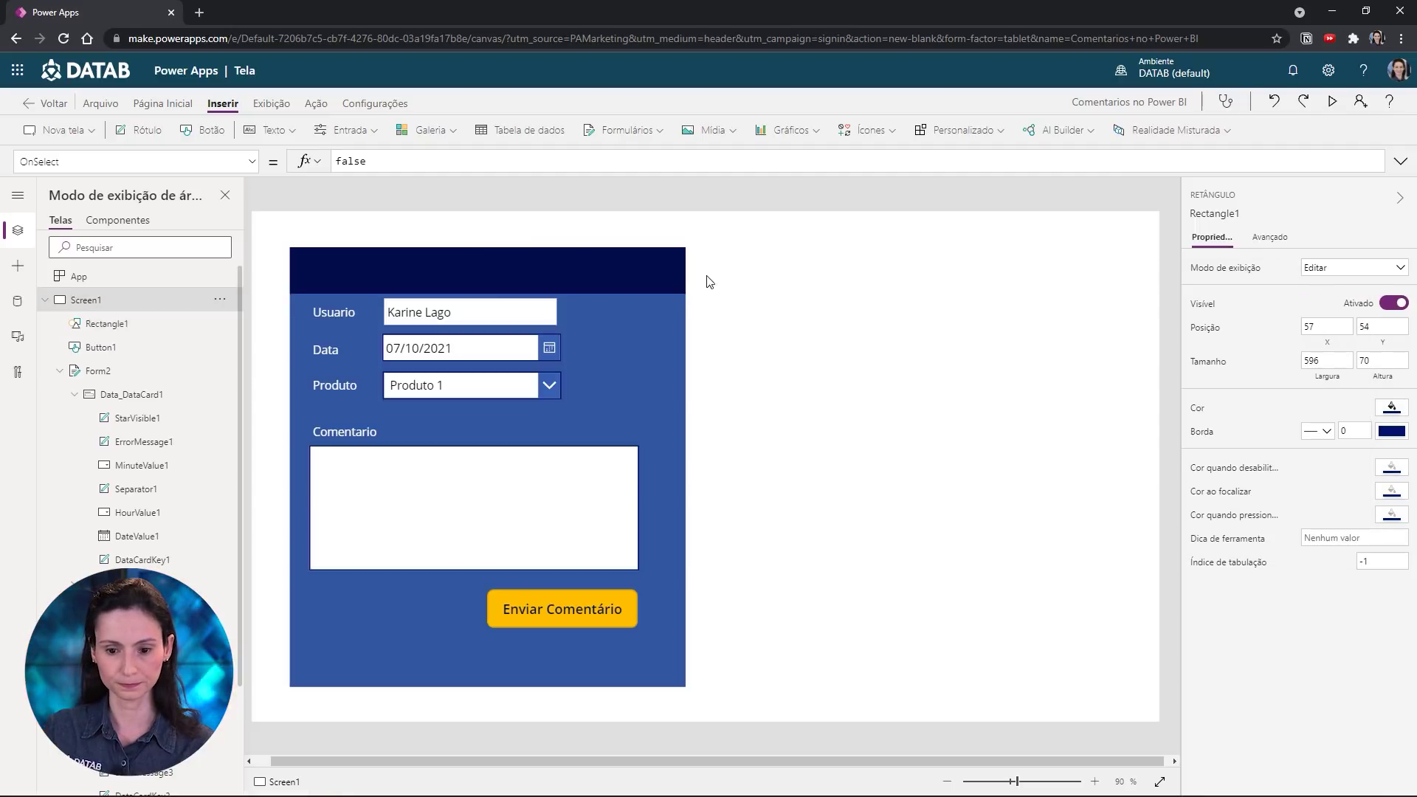
Add a text label on the header bar reading "Registrar Comentário"
click(269, 130)
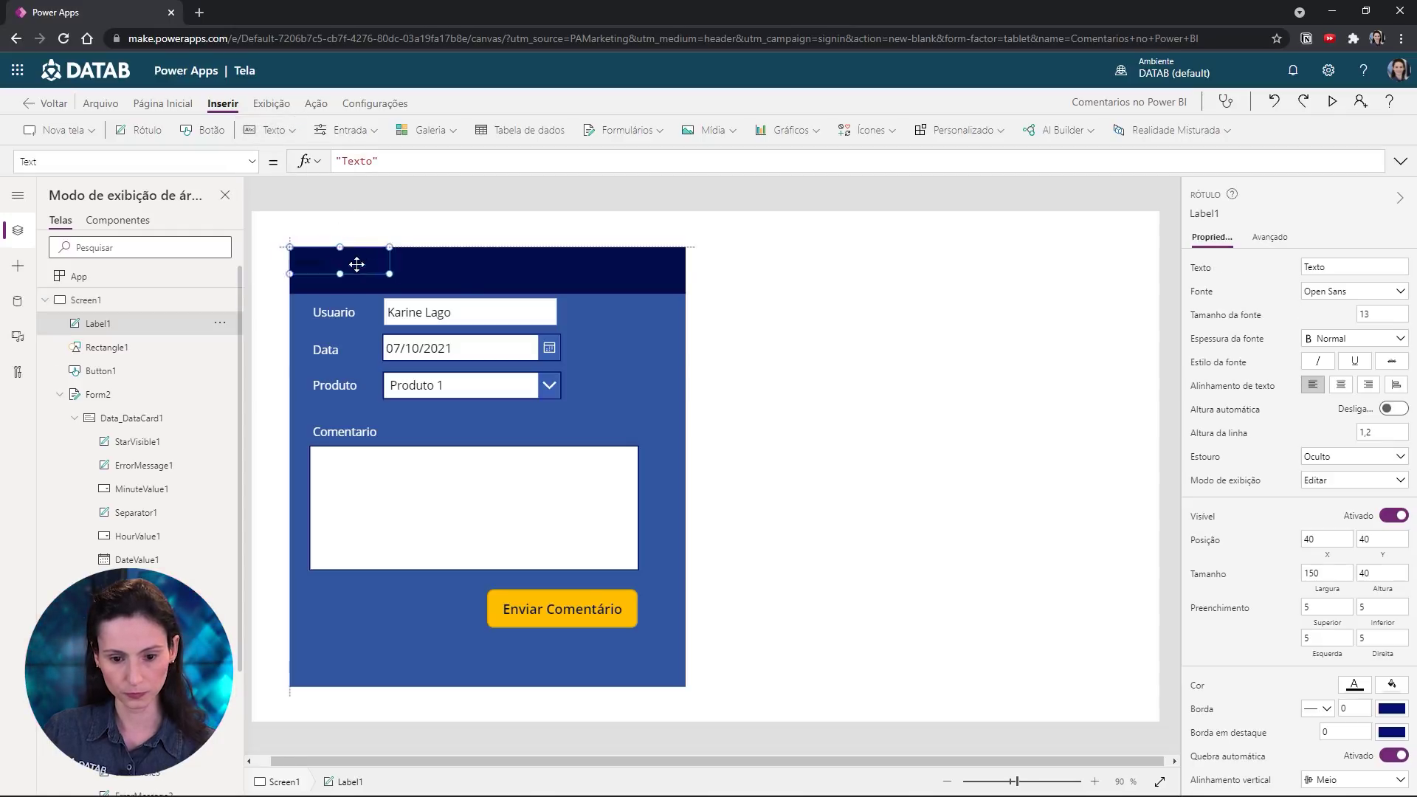
drag(357, 266, 416, 270)
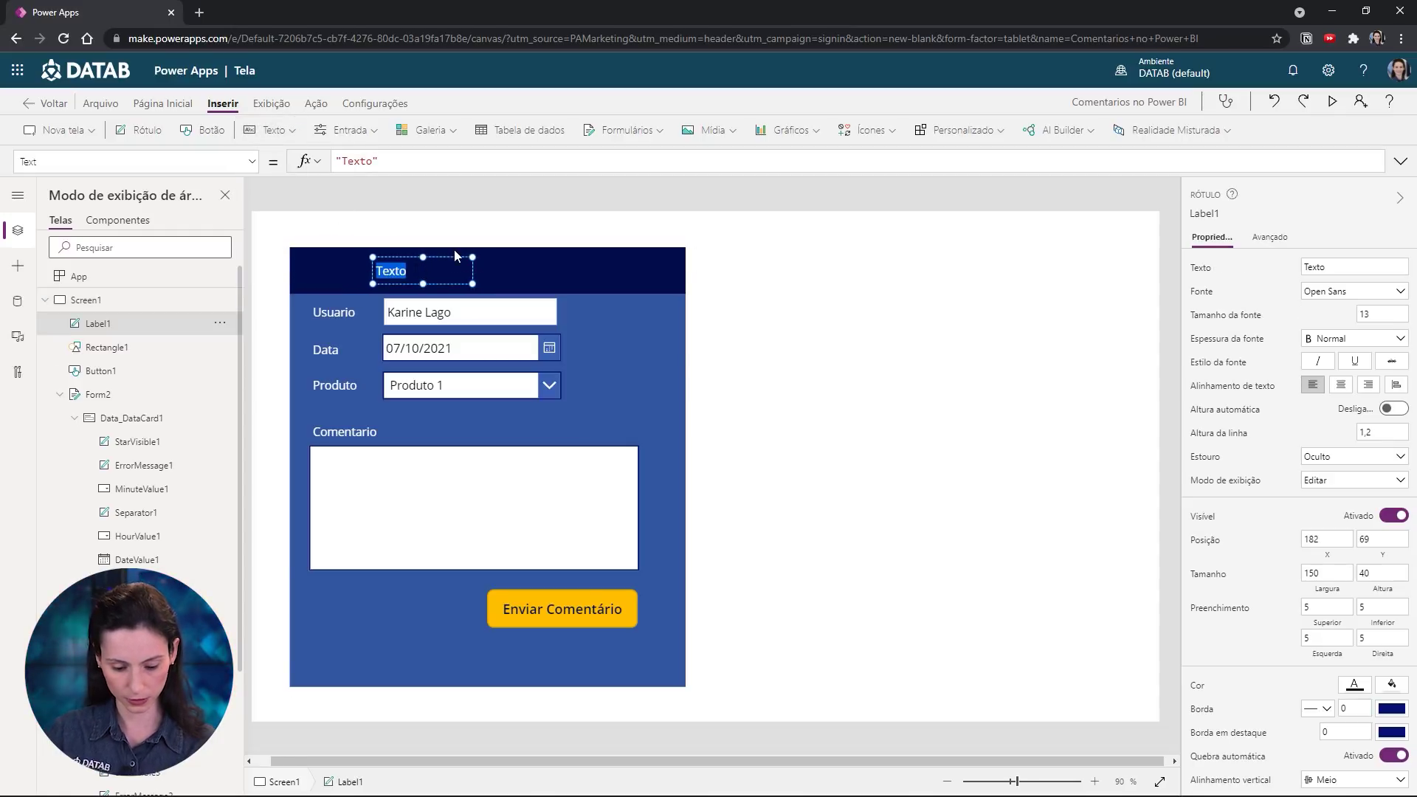
text(Registrar C)
text(omentário)
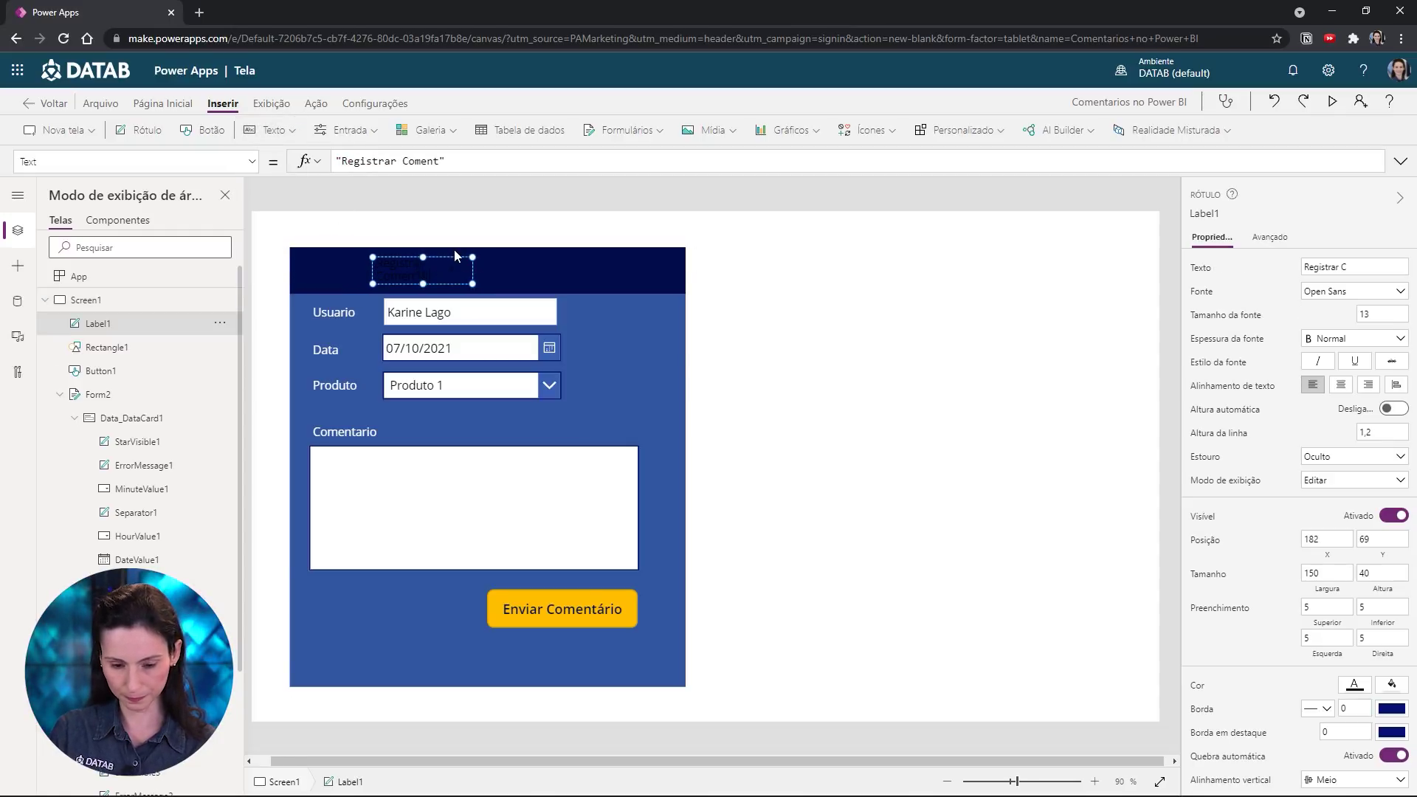
double_click(428, 276)
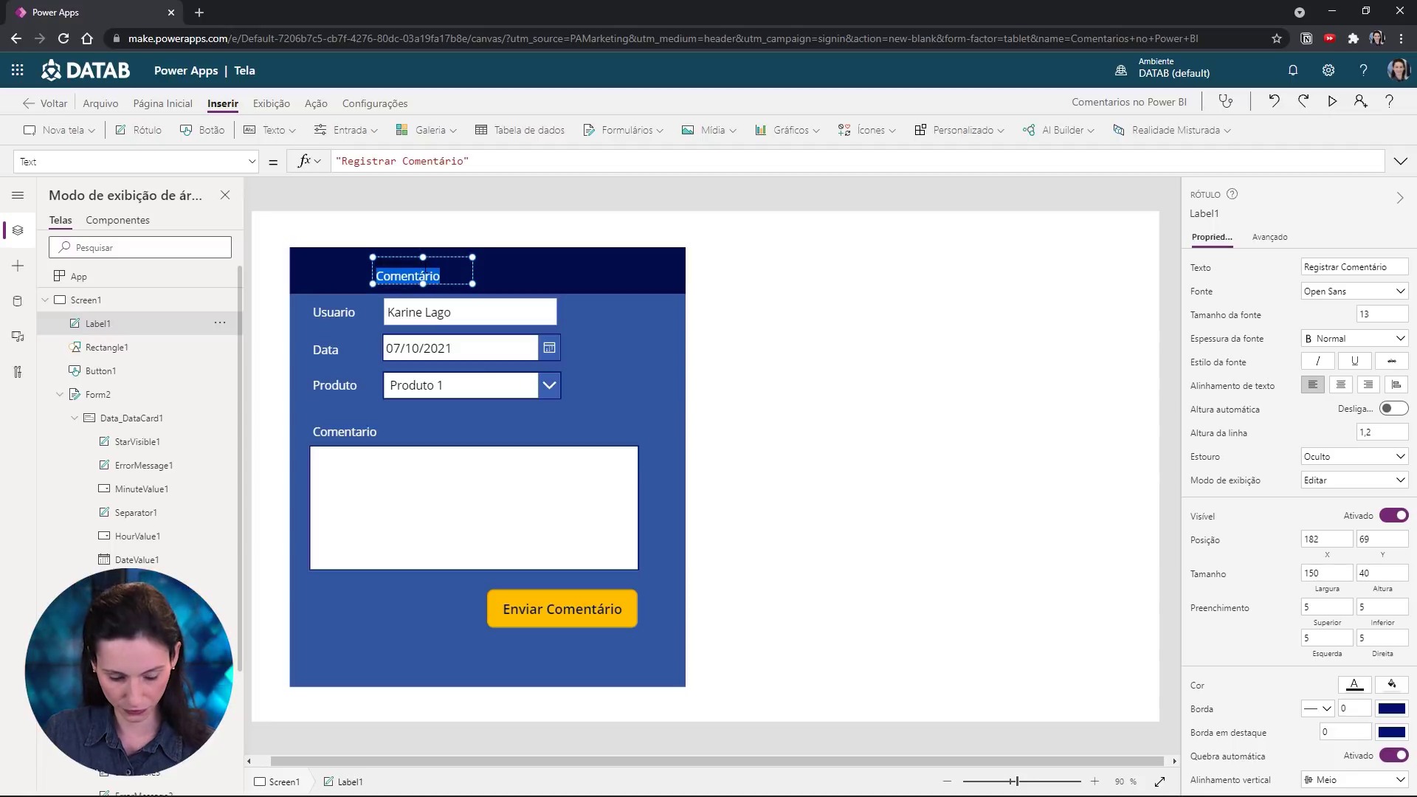
triple_click(429, 264)
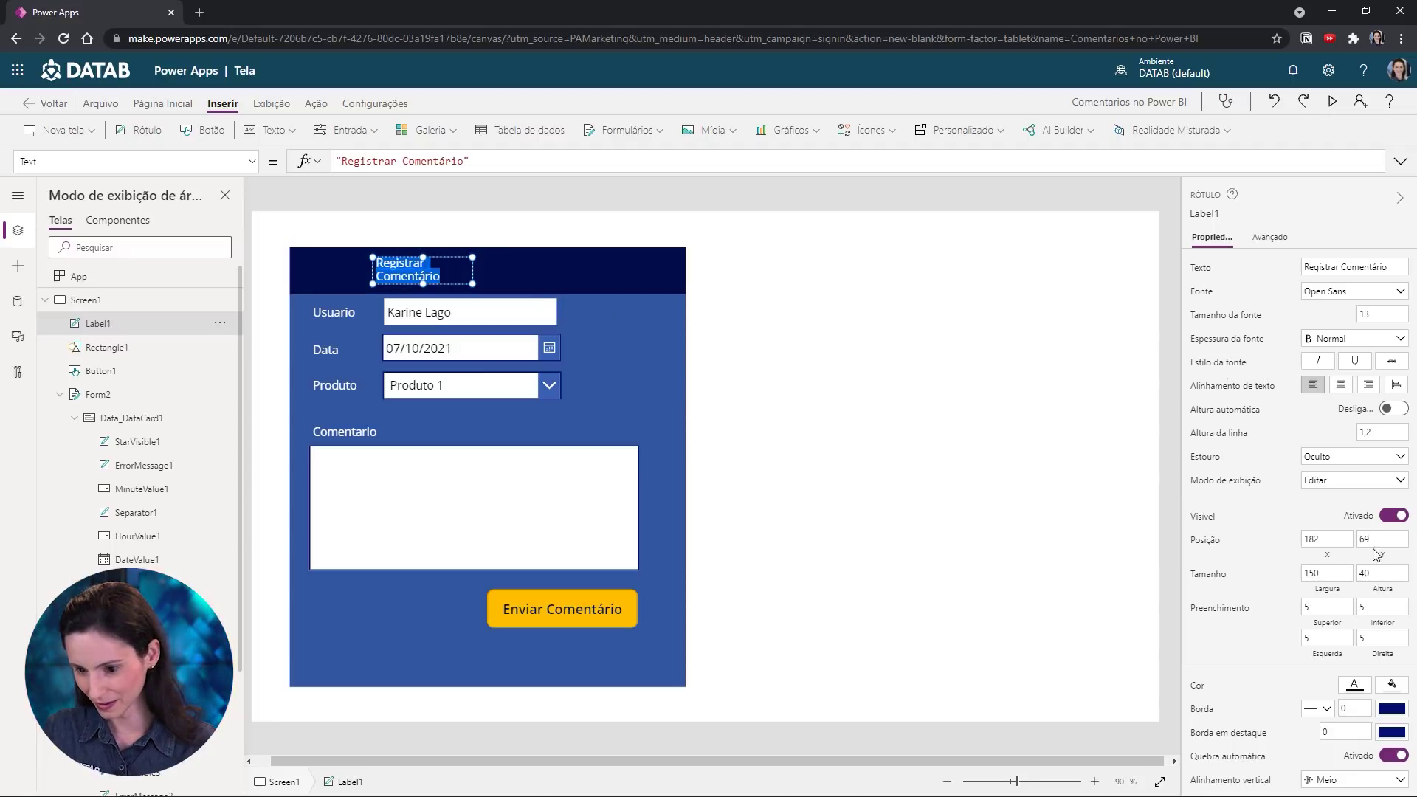
Make the header label's text white and enlarge the label to about 413 by 44 so the title fits on one line
click(1354, 691)
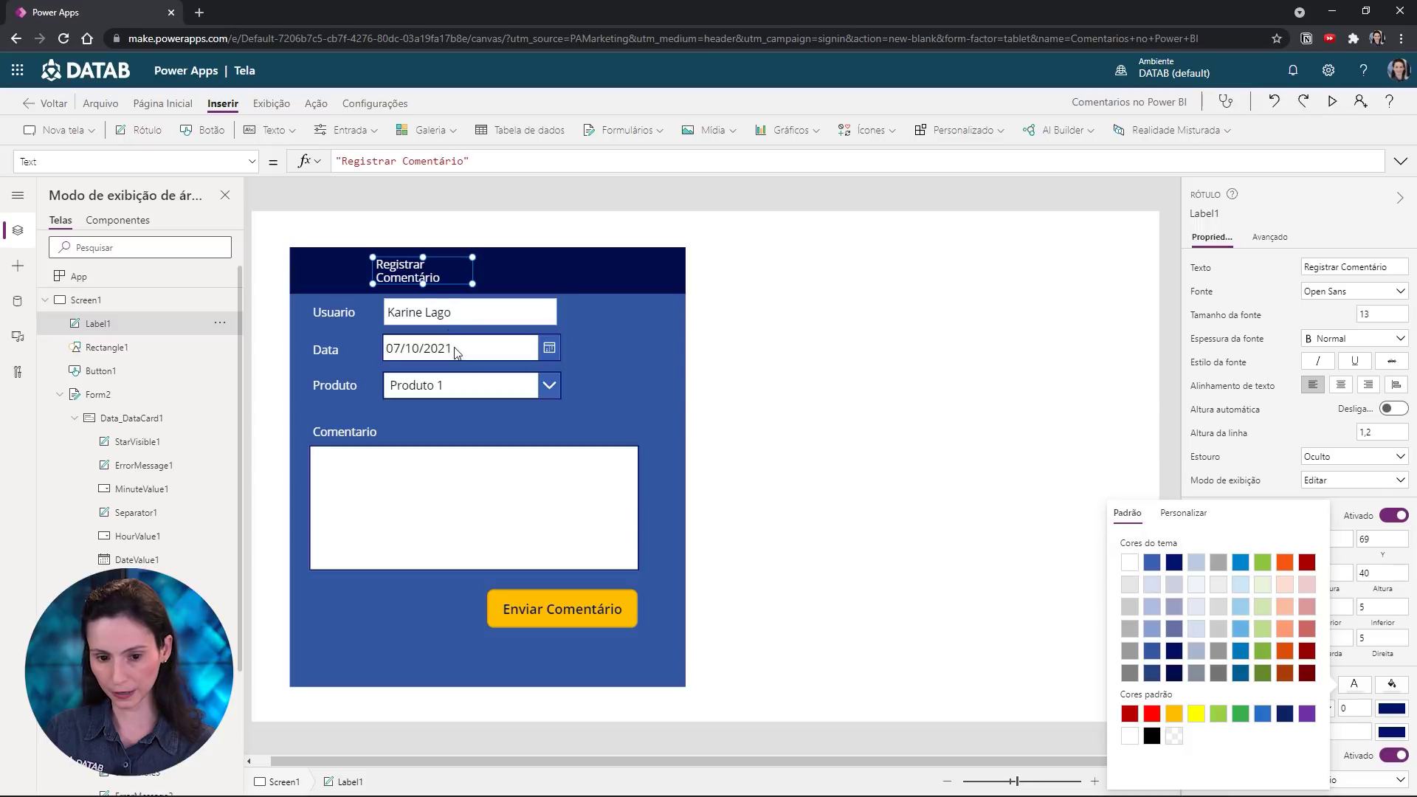
click(455, 280)
drag(473, 283, 647, 286)
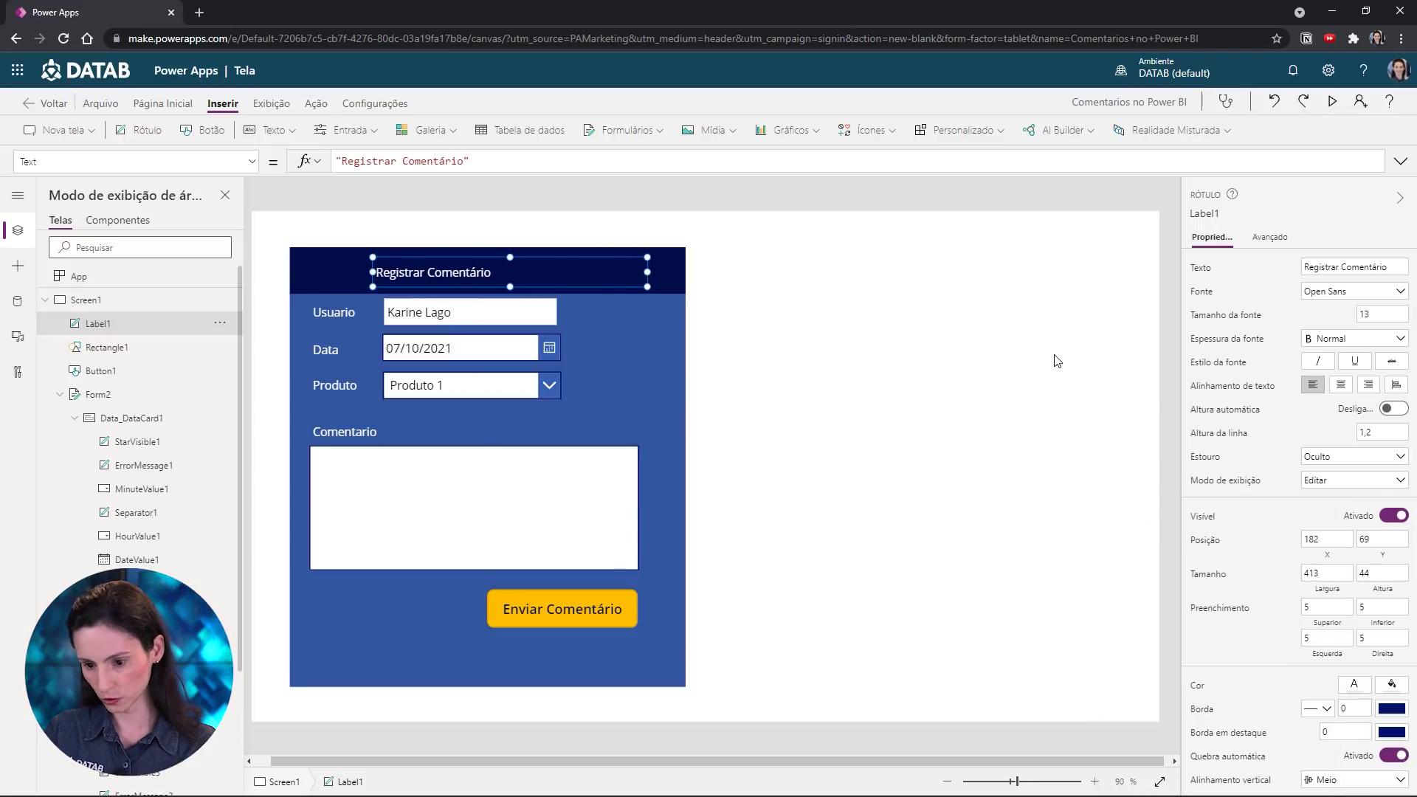
Set the header label to font size 20 in Negrito and move it left to line up with the form's field labels
click(1367, 312)
text(2)
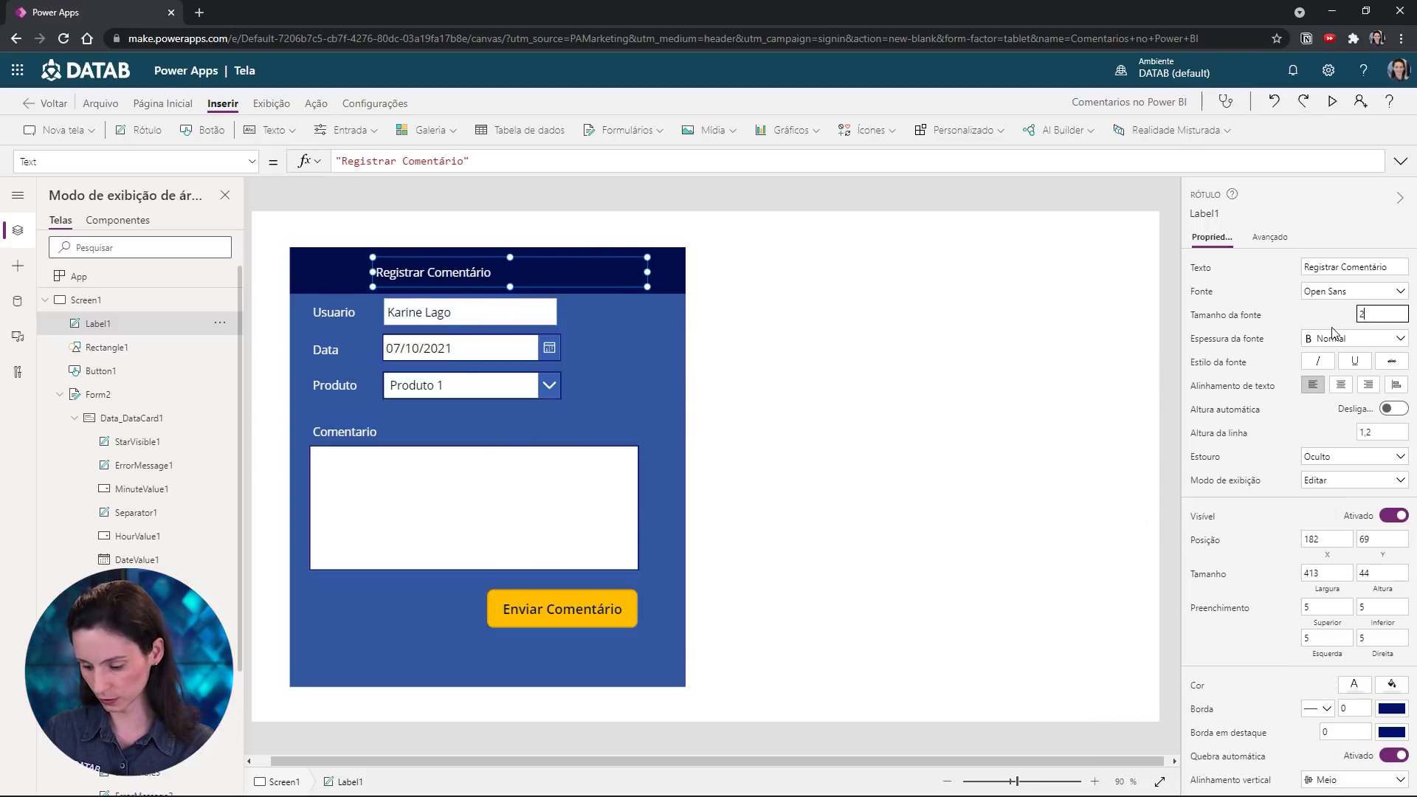
text(0)
click(1365, 347)
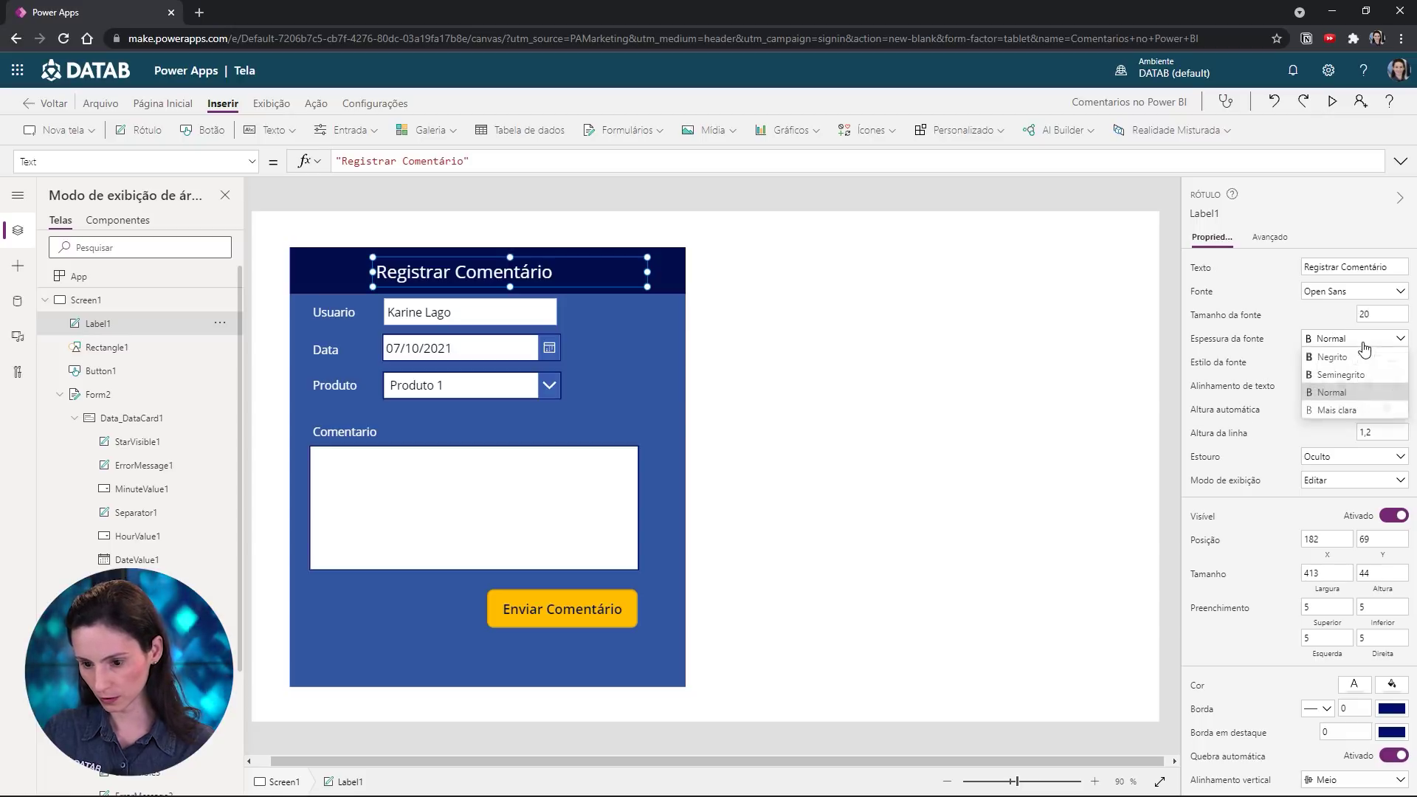
click(1339, 351)
drag(504, 282, 456, 278)
Shorten the form from its lower edge to a height of about 539
click(461, 653)
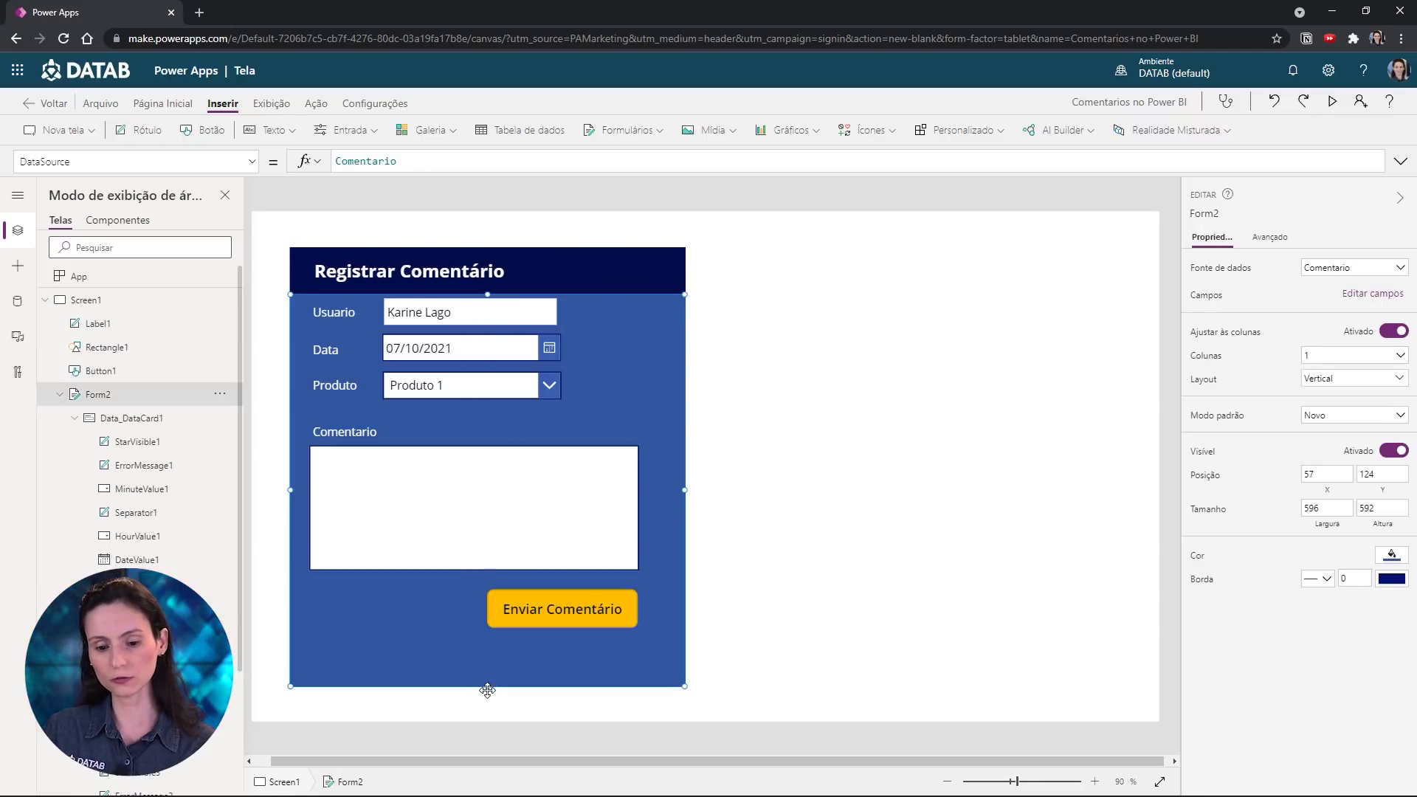
drag(488, 687, 488, 651)
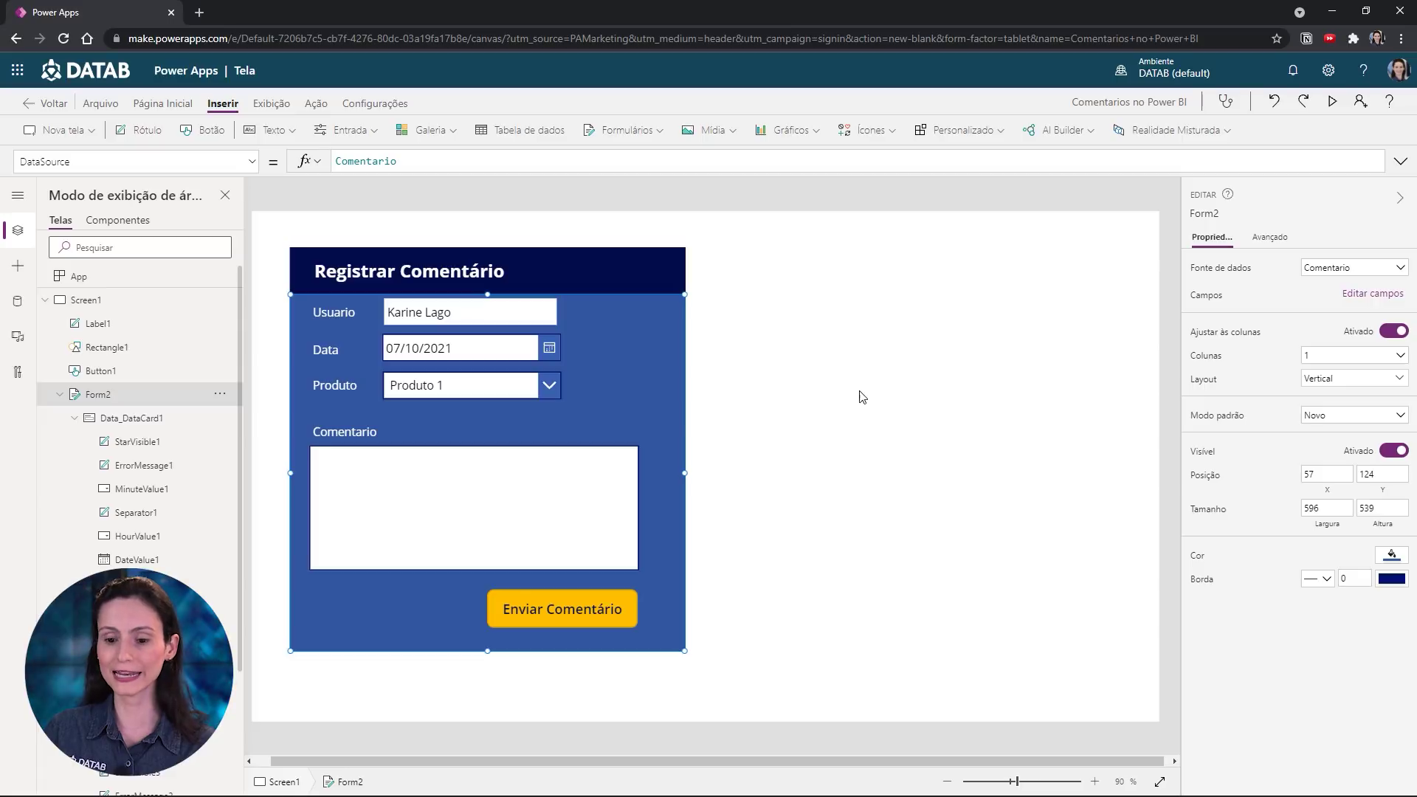
click(782, 319)
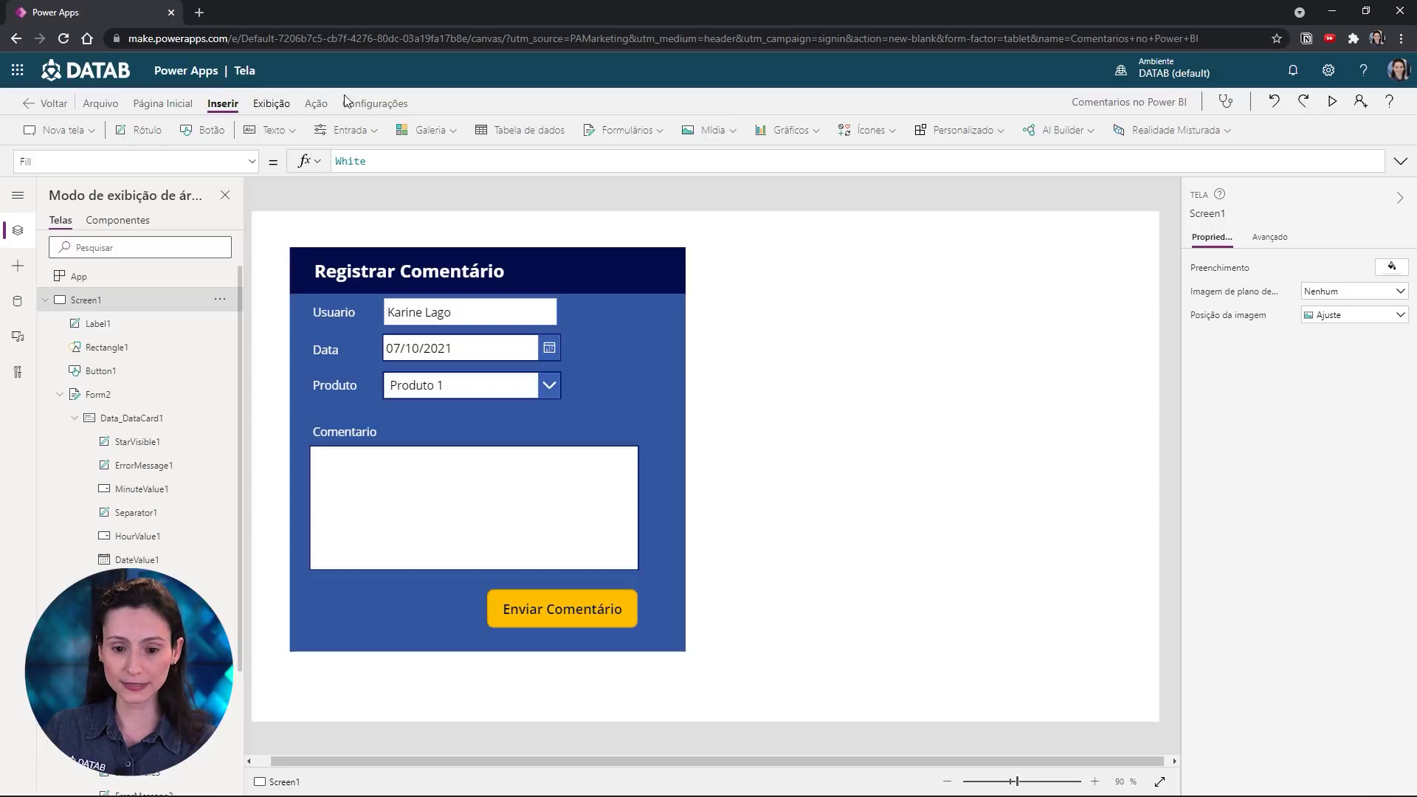
Insert a vertical gallery and place it beside the form, at about X 695, Y 54
click(431, 130)
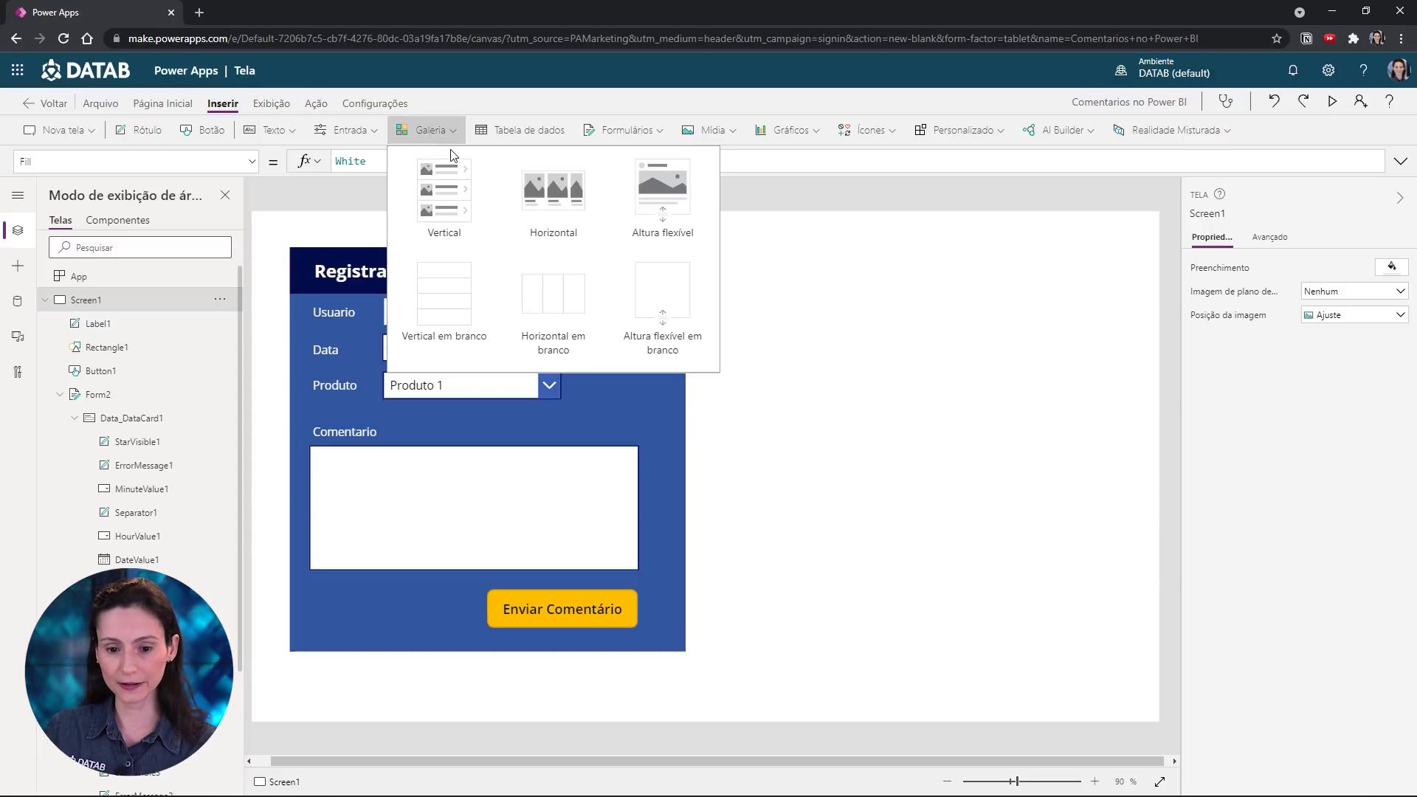
click(443, 215)
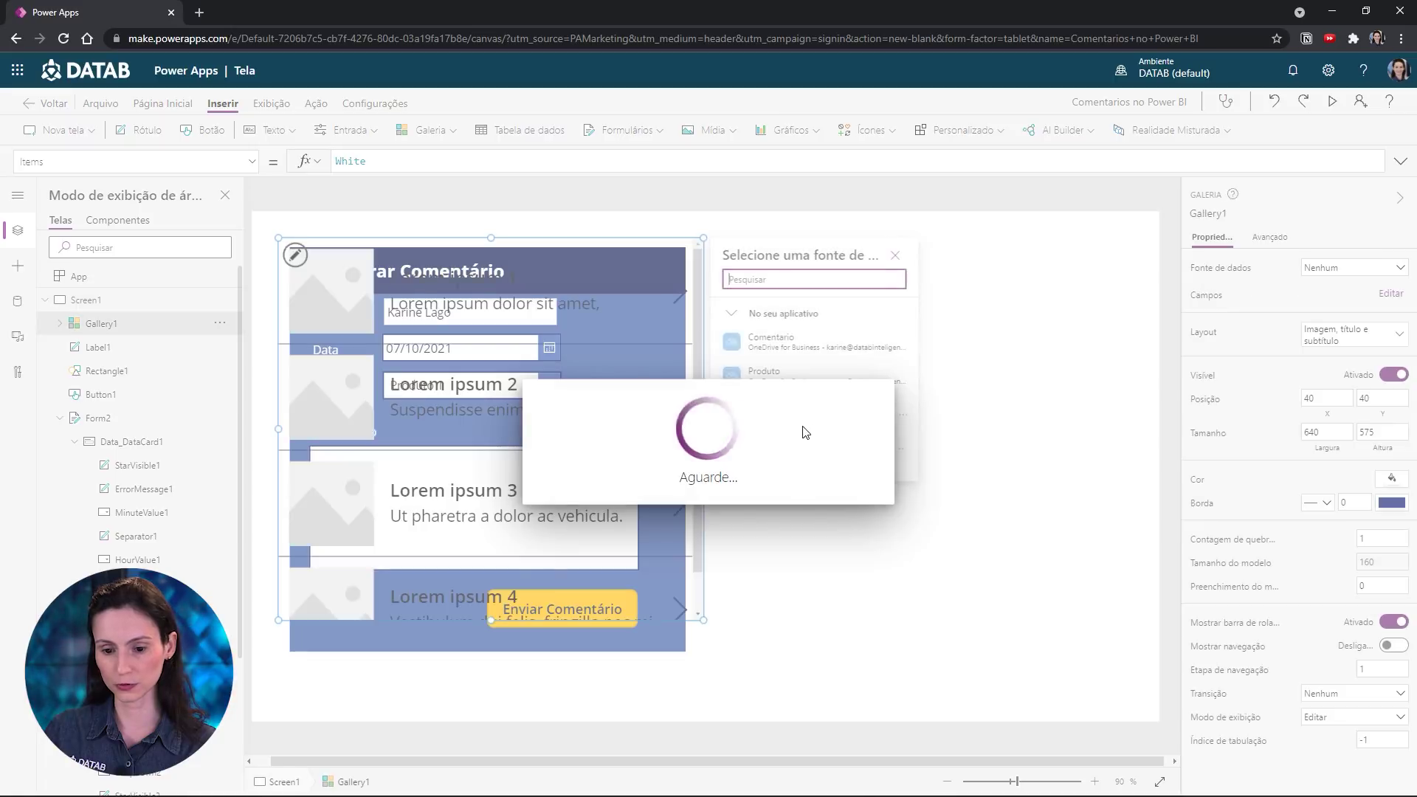
click(445, 249)
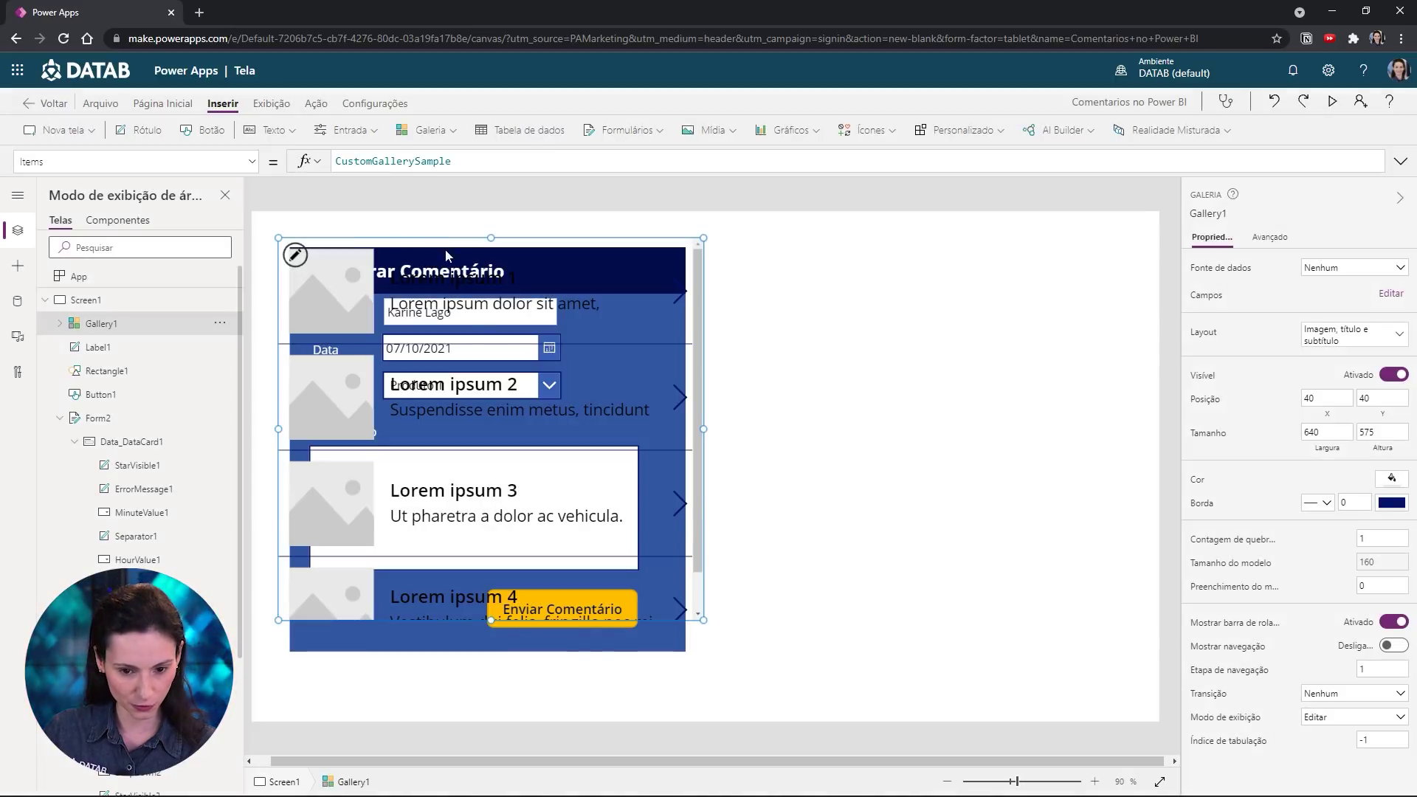
drag(445, 249, 812, 245)
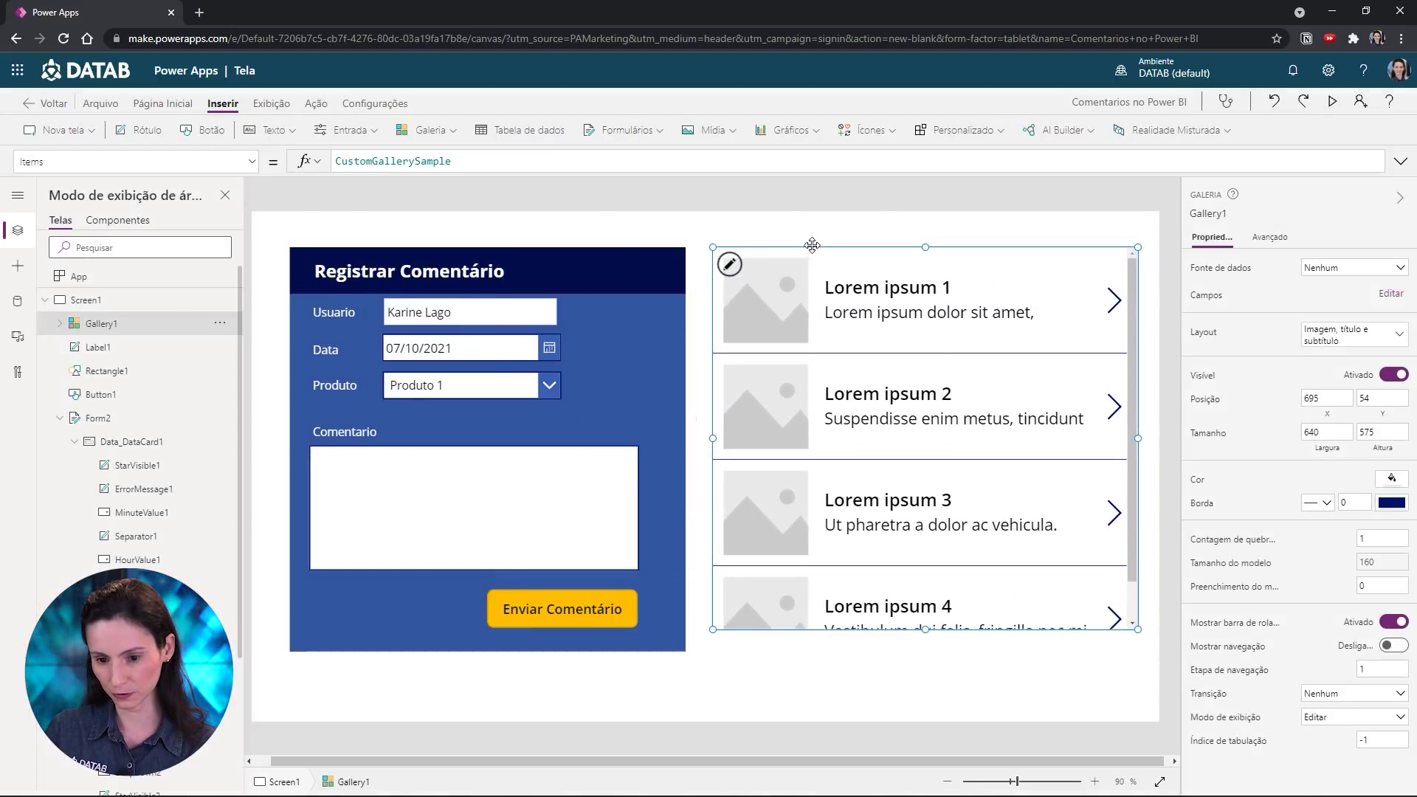
Connect the gallery to the Comentario data source and apply the "Título, subtítulo e corpo" layout
click(1340, 273)
click(1282, 361)
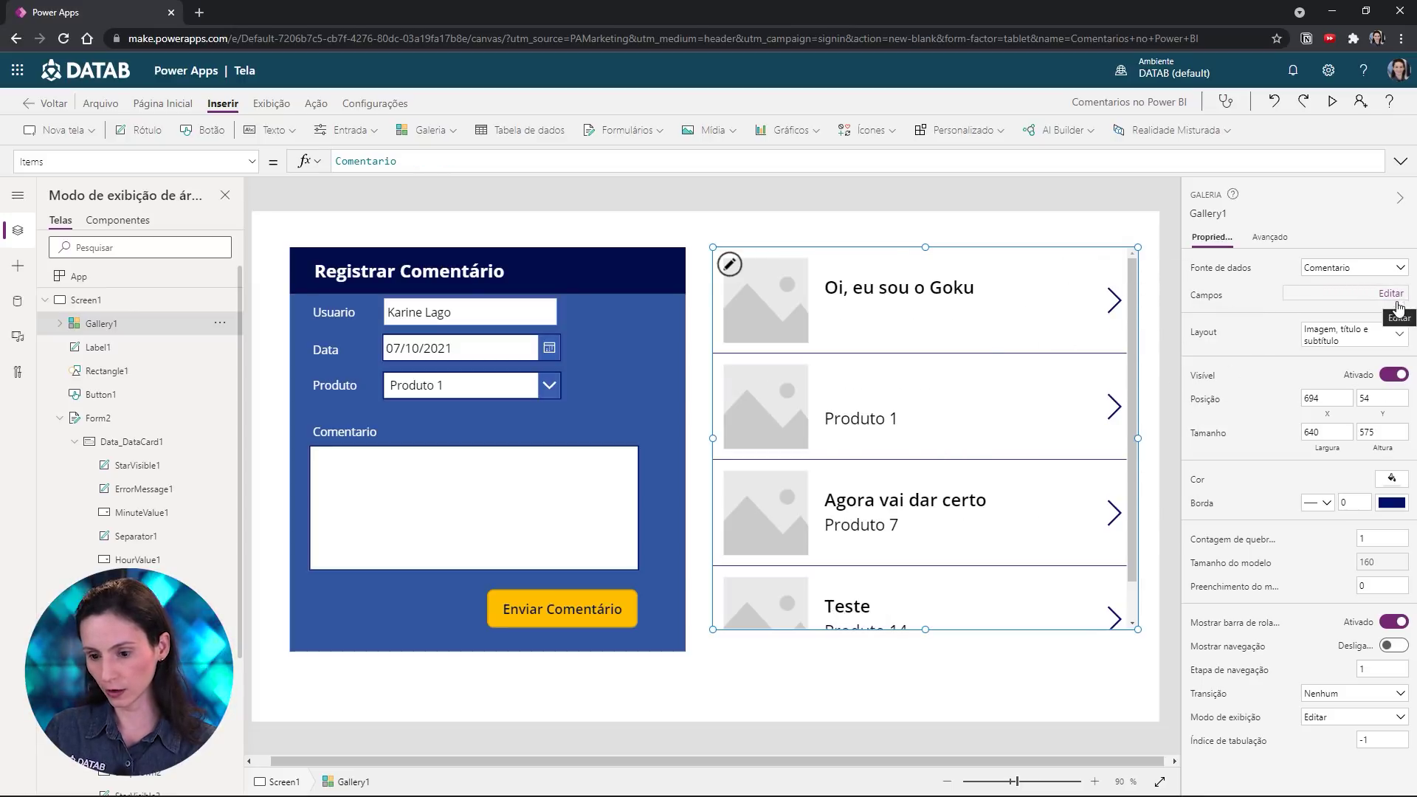
click(1365, 334)
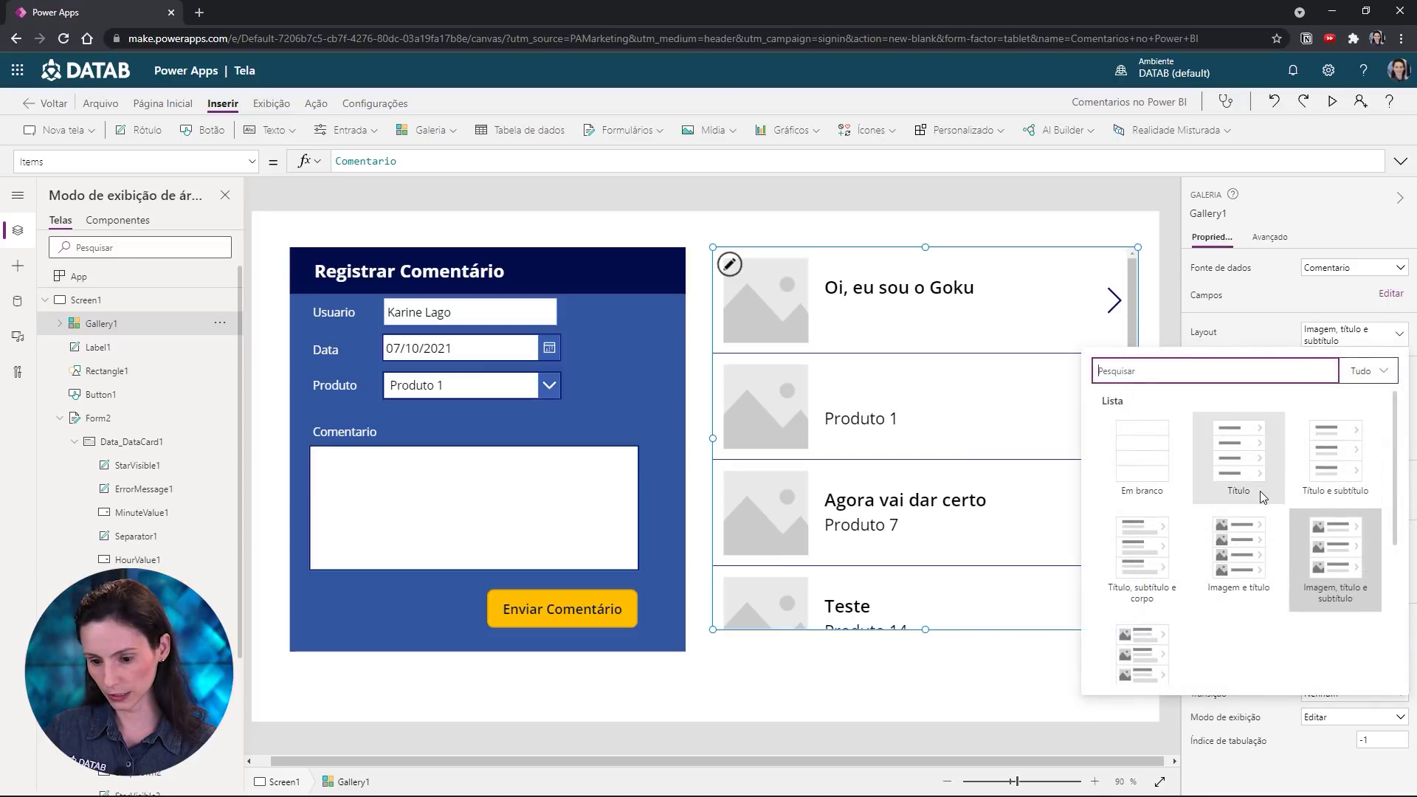
click(1161, 595)
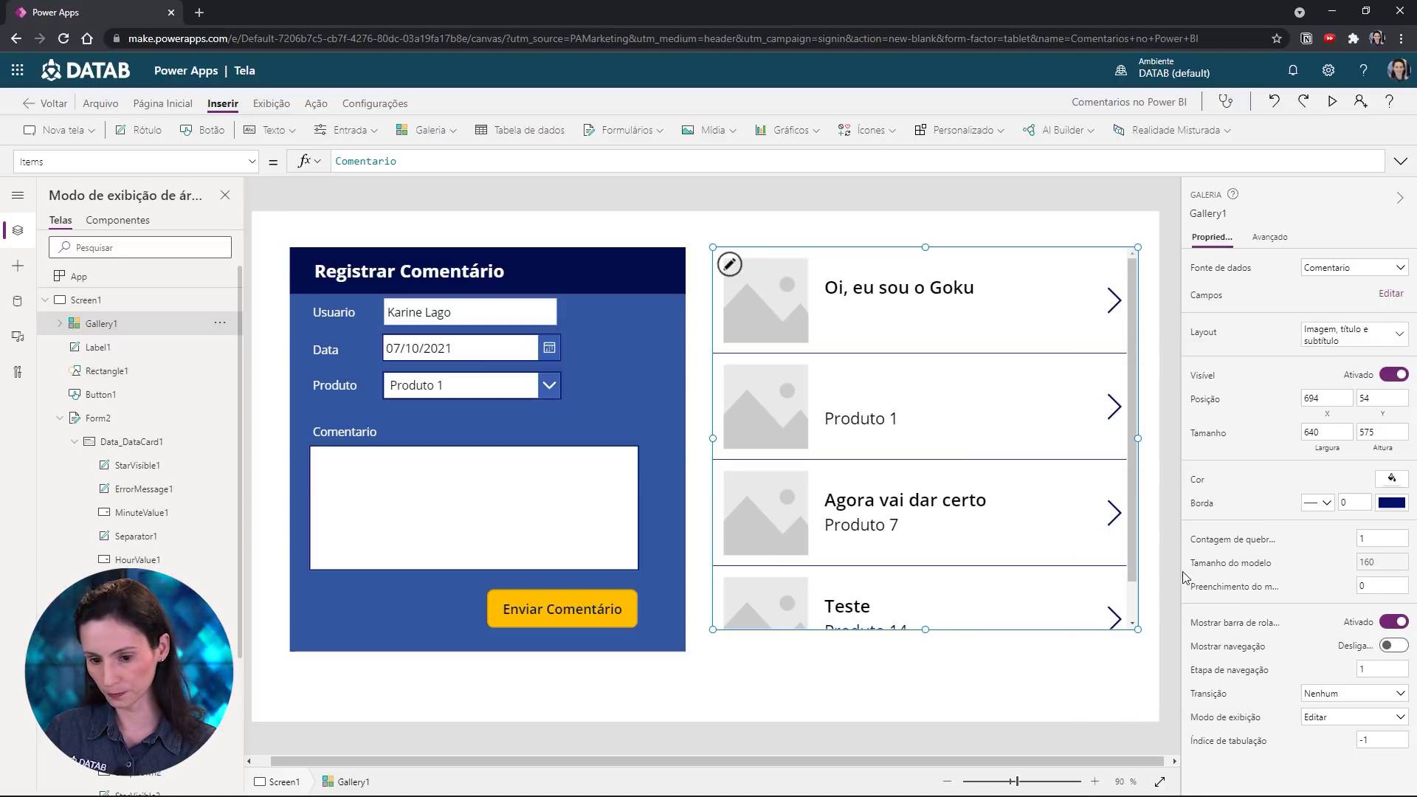
Edit the gallery's fields so that Title2 shows Data
click(1391, 294)
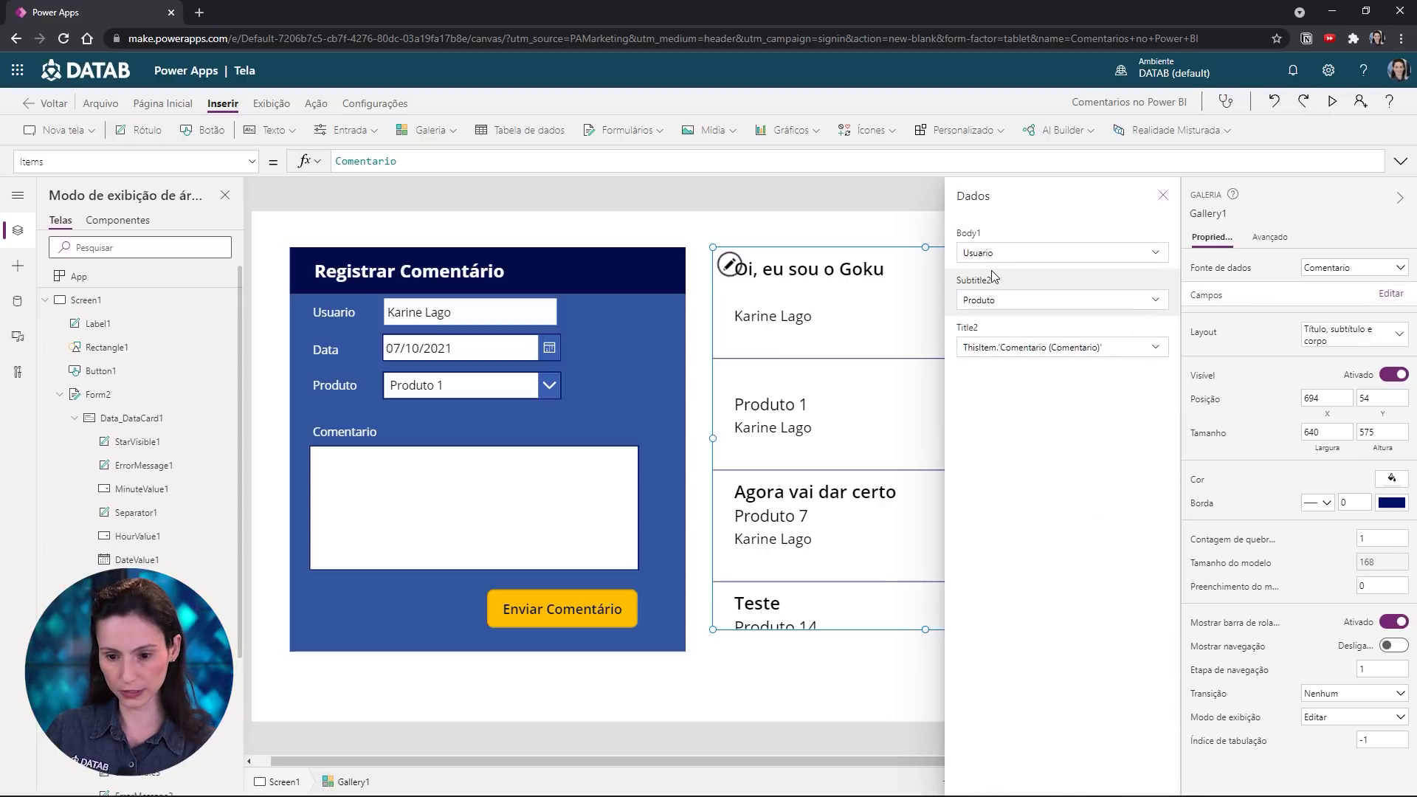
click(987, 349)
click(987, 351)
click(1002, 385)
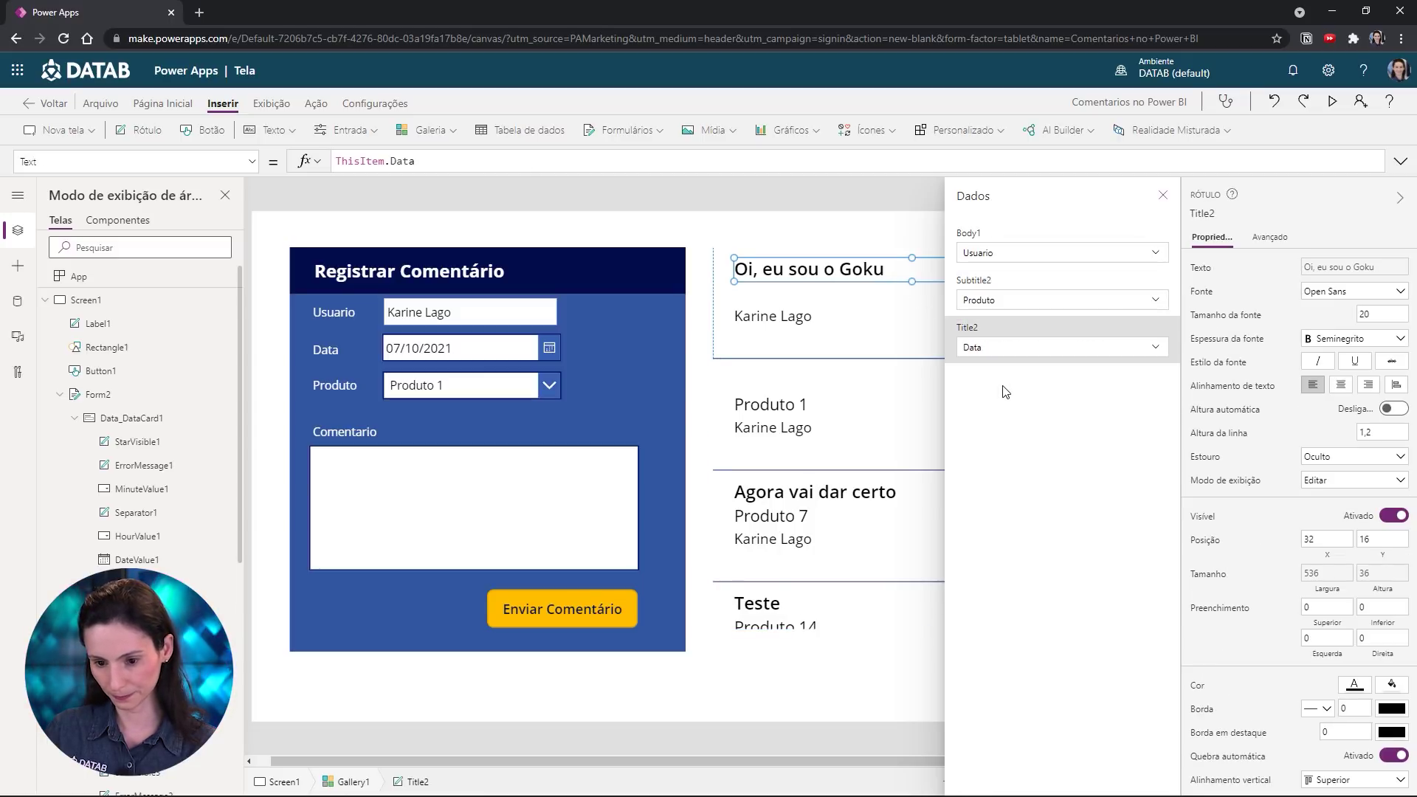
Show Comentario in the gallery's Subtitle2 field, keep Body1 on Usuario, and close the field settings
click(779, 302)
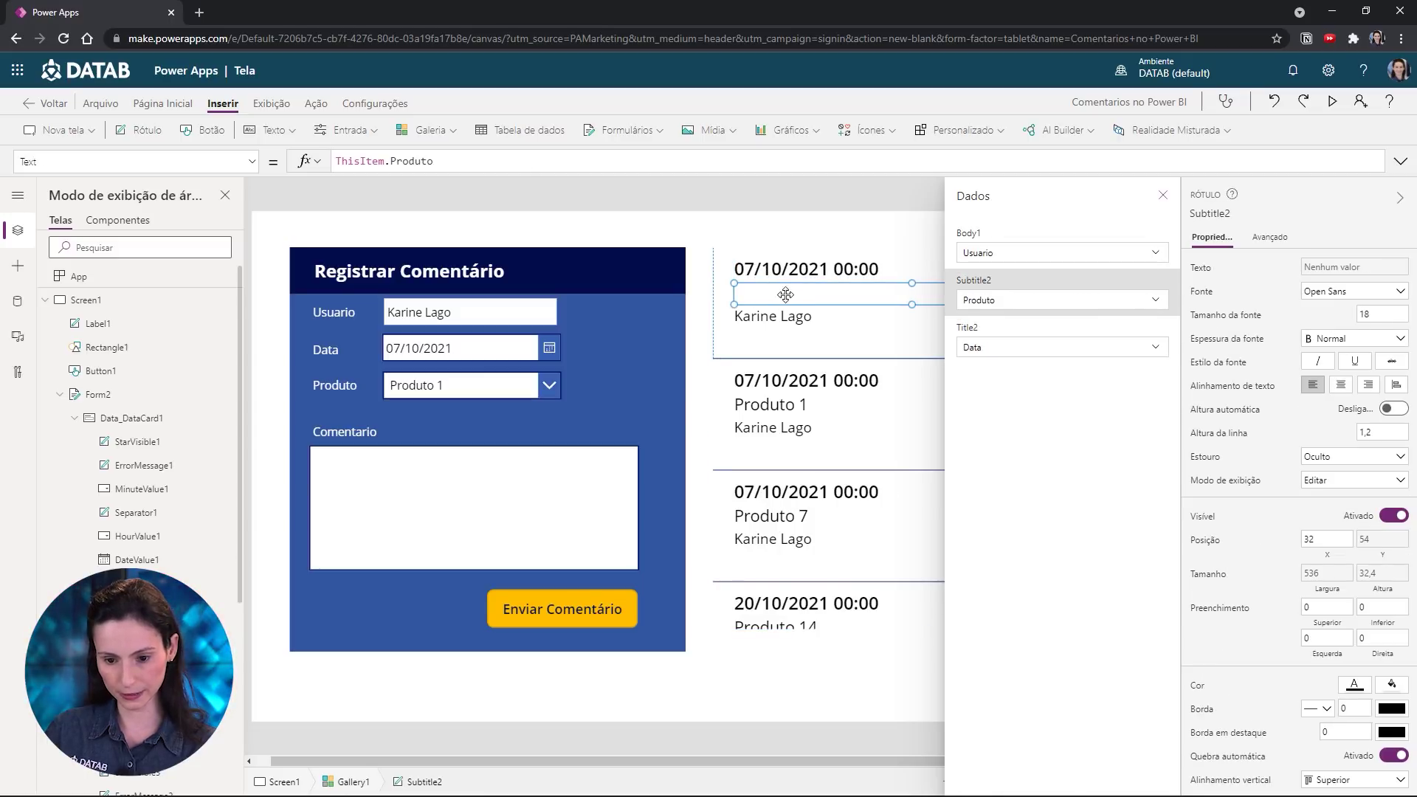
click(974, 307)
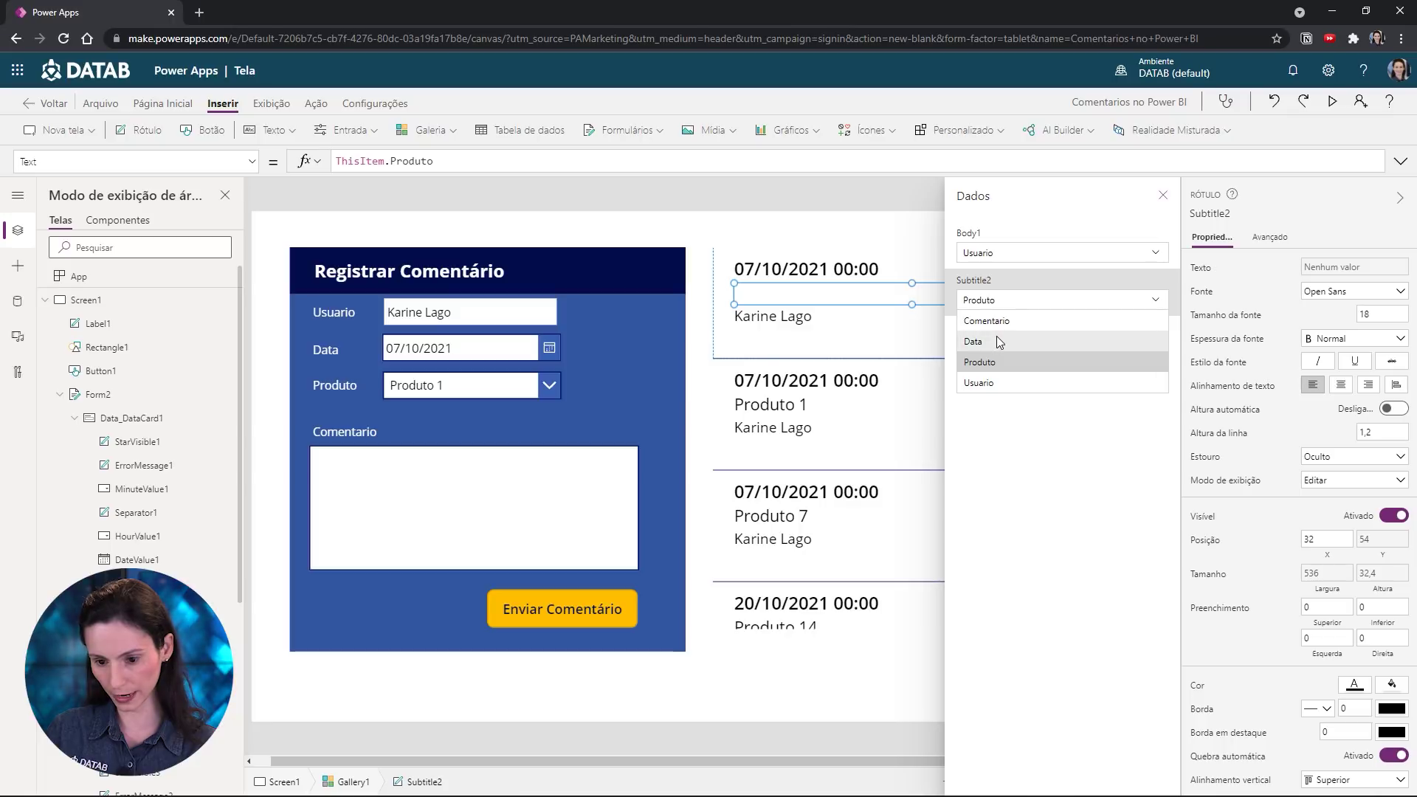
click(988, 320)
click(812, 323)
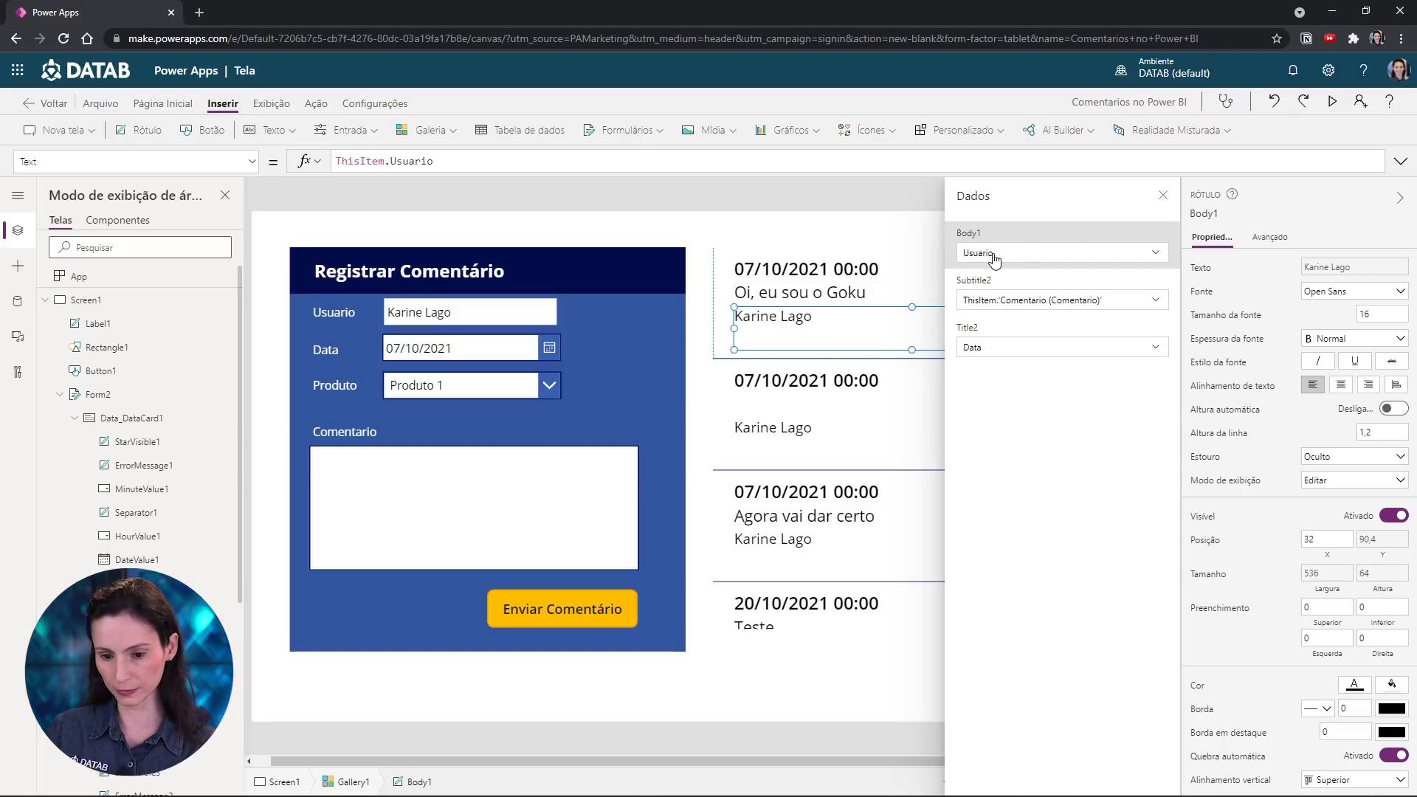
click(1162, 195)
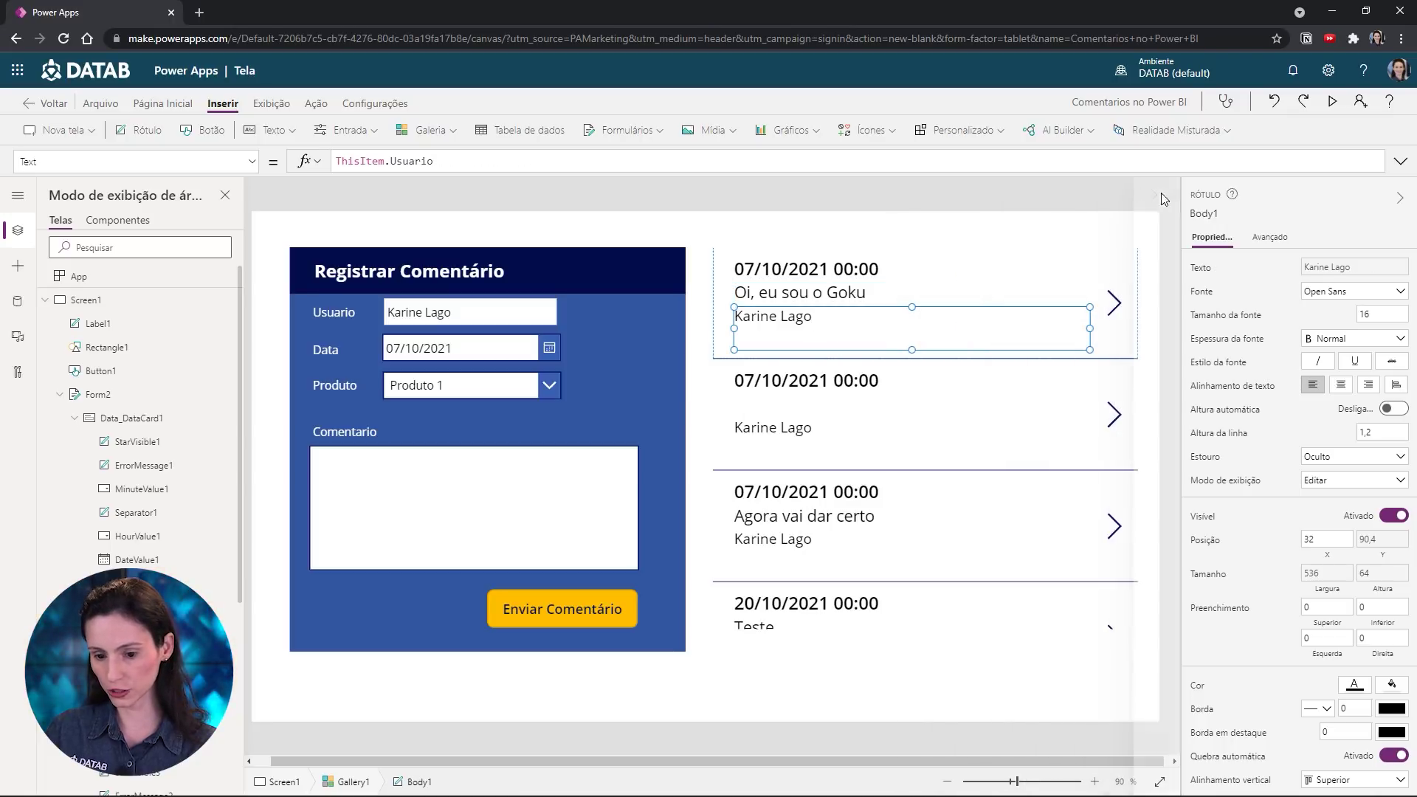
Fill the comments gallery with the same medium-dark theme blue as the entry form
click(1007, 659)
click(761, 612)
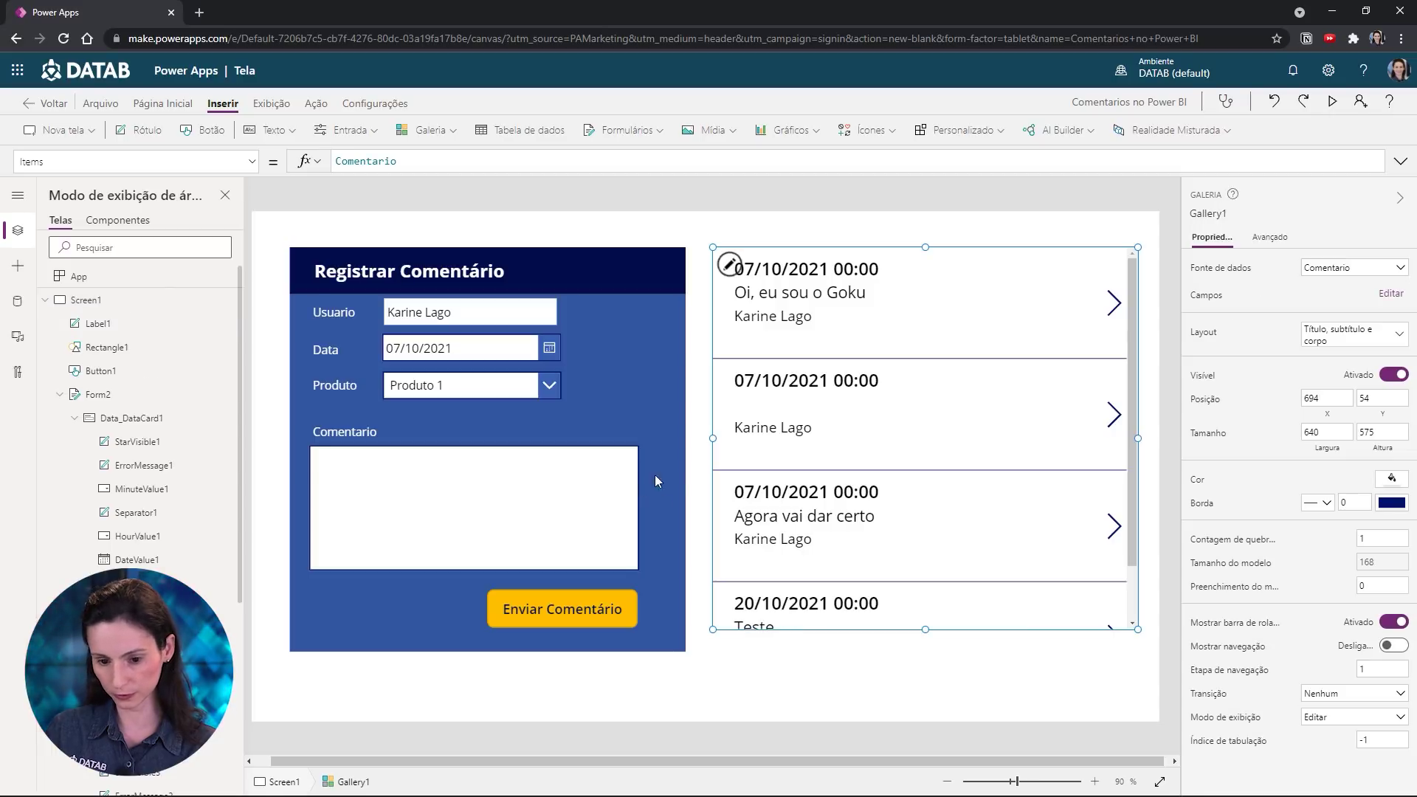
click(1391, 478)
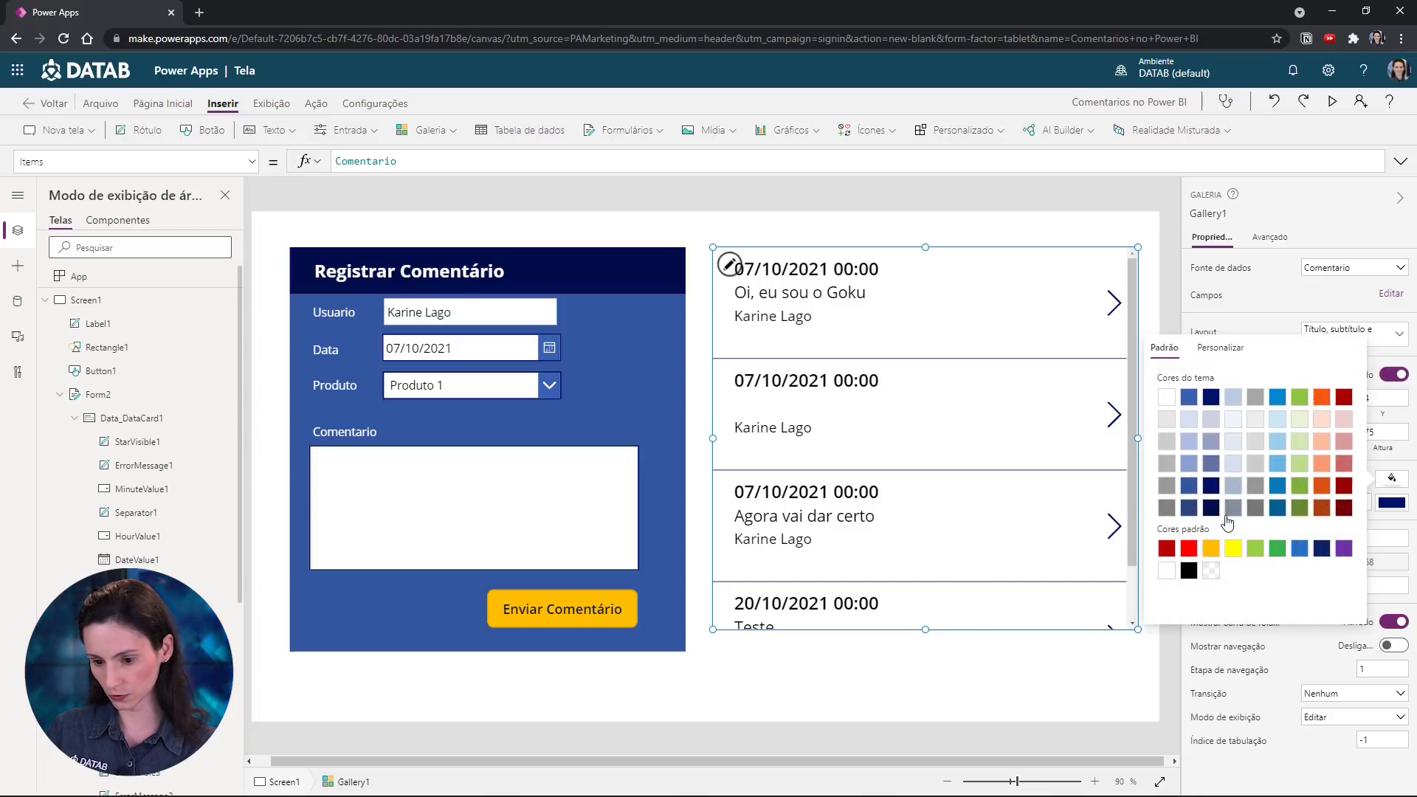
click(1189, 485)
Set the text color of the gallery's title, subtitle and body labels to white
click(822, 267)
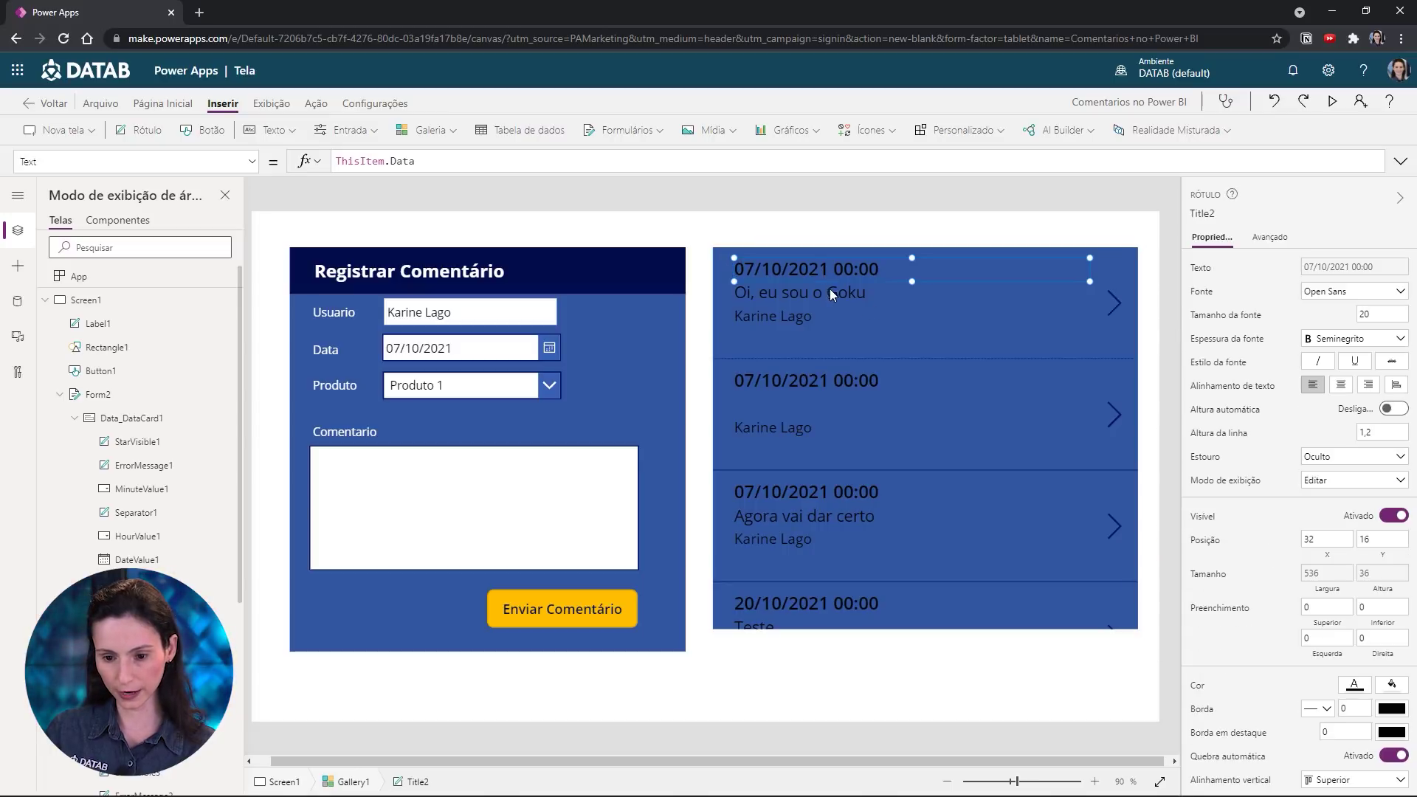
shift+click(830, 293)
shift+click(789, 315)
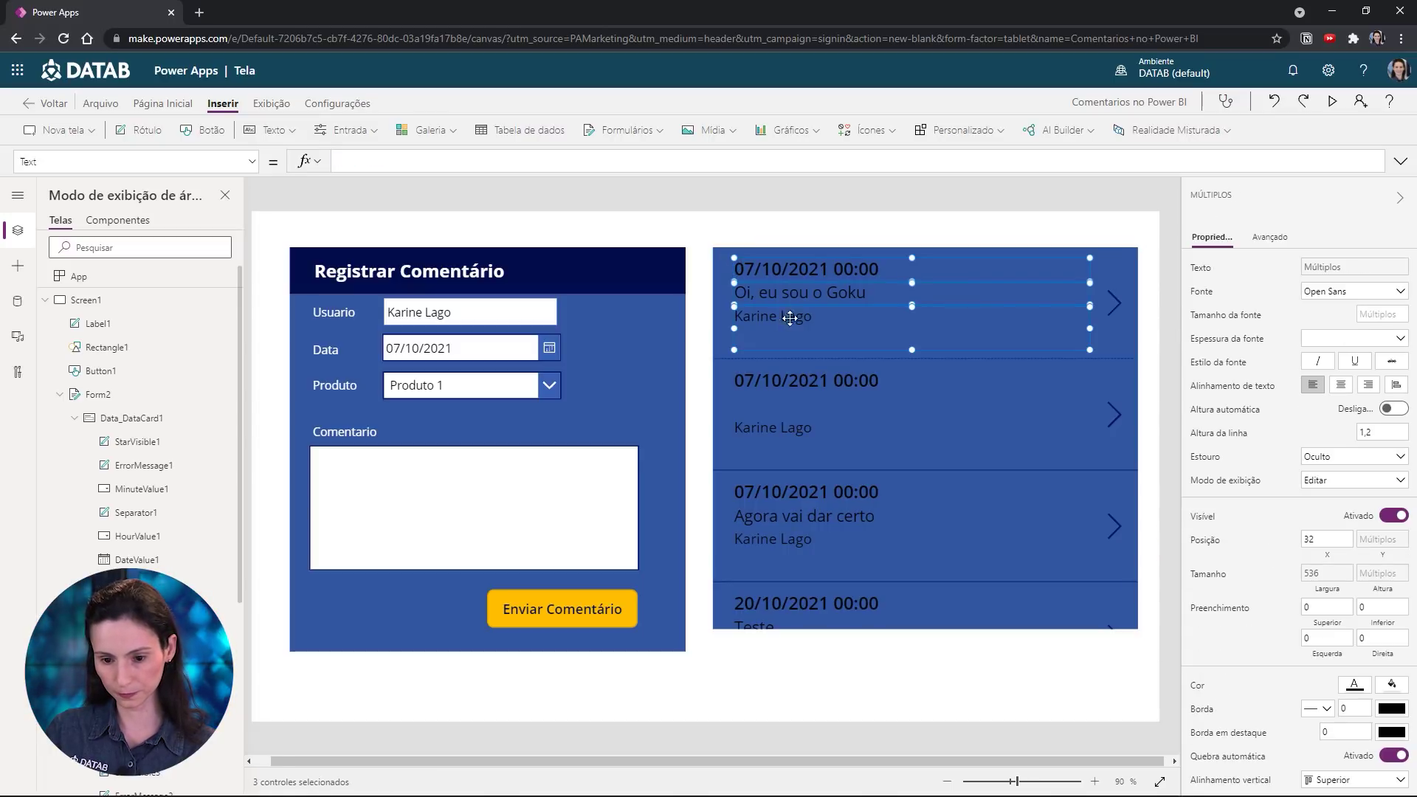
click(1356, 684)
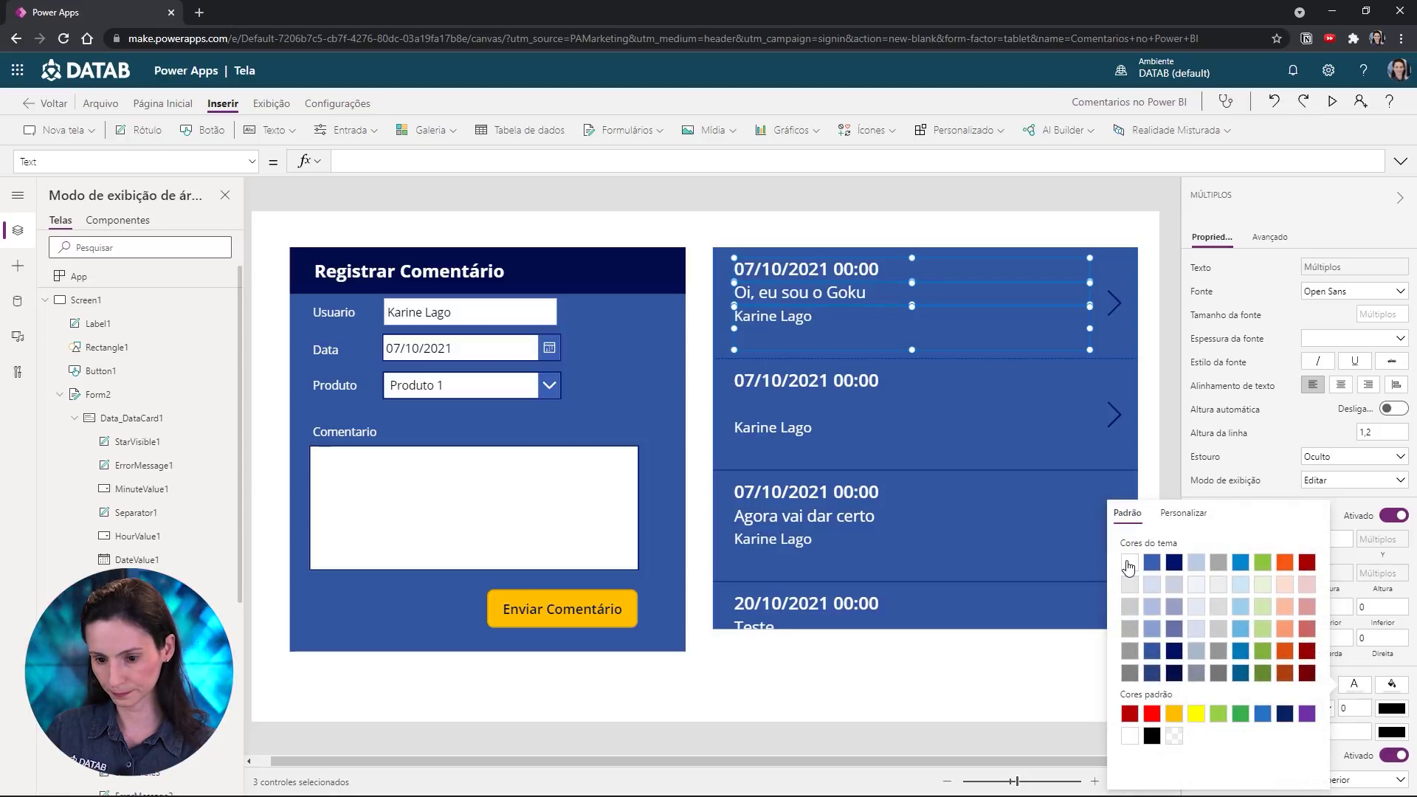
Delete the next-arrow icon from the gallery's item template
click(1108, 331)
click(1116, 302)
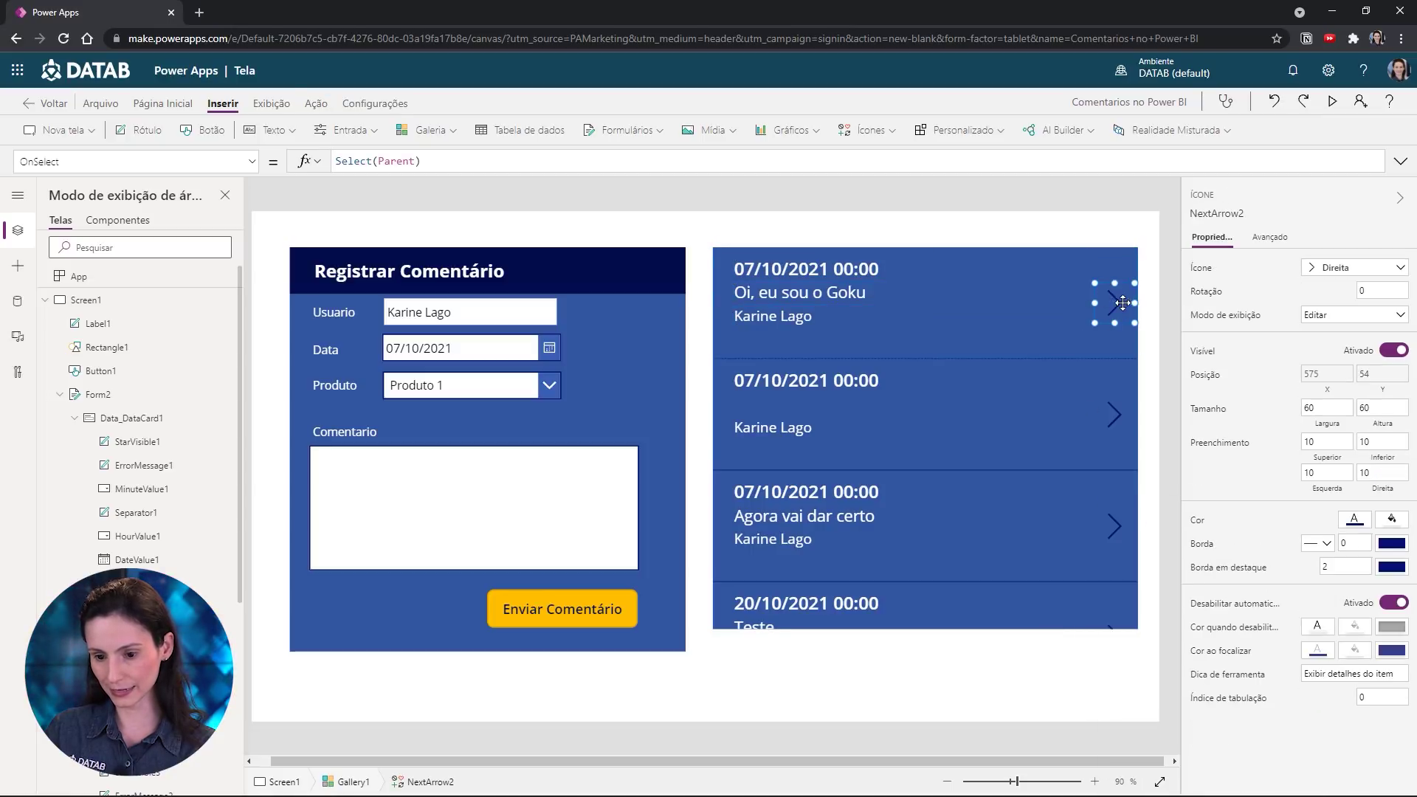
click(1123, 302)
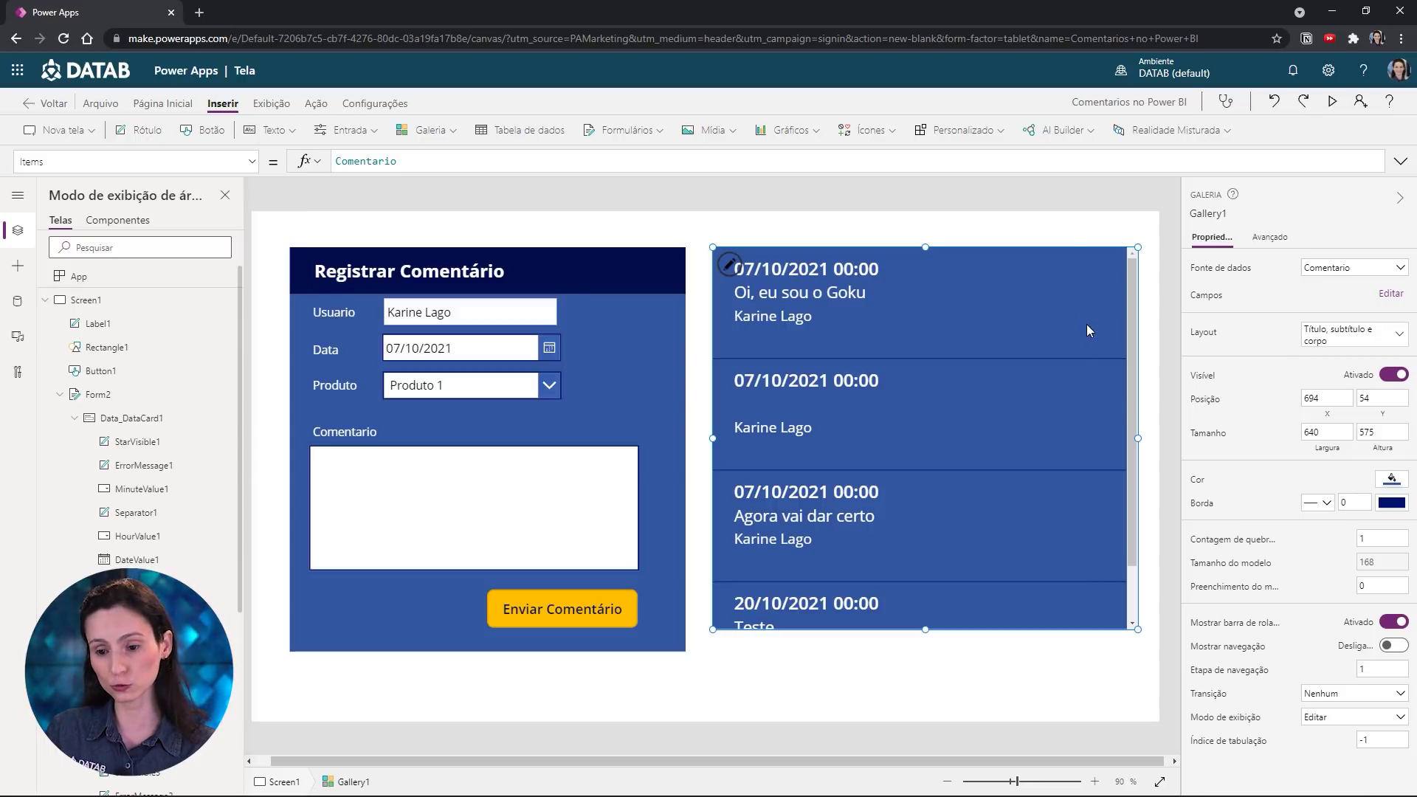
click(872, 132)
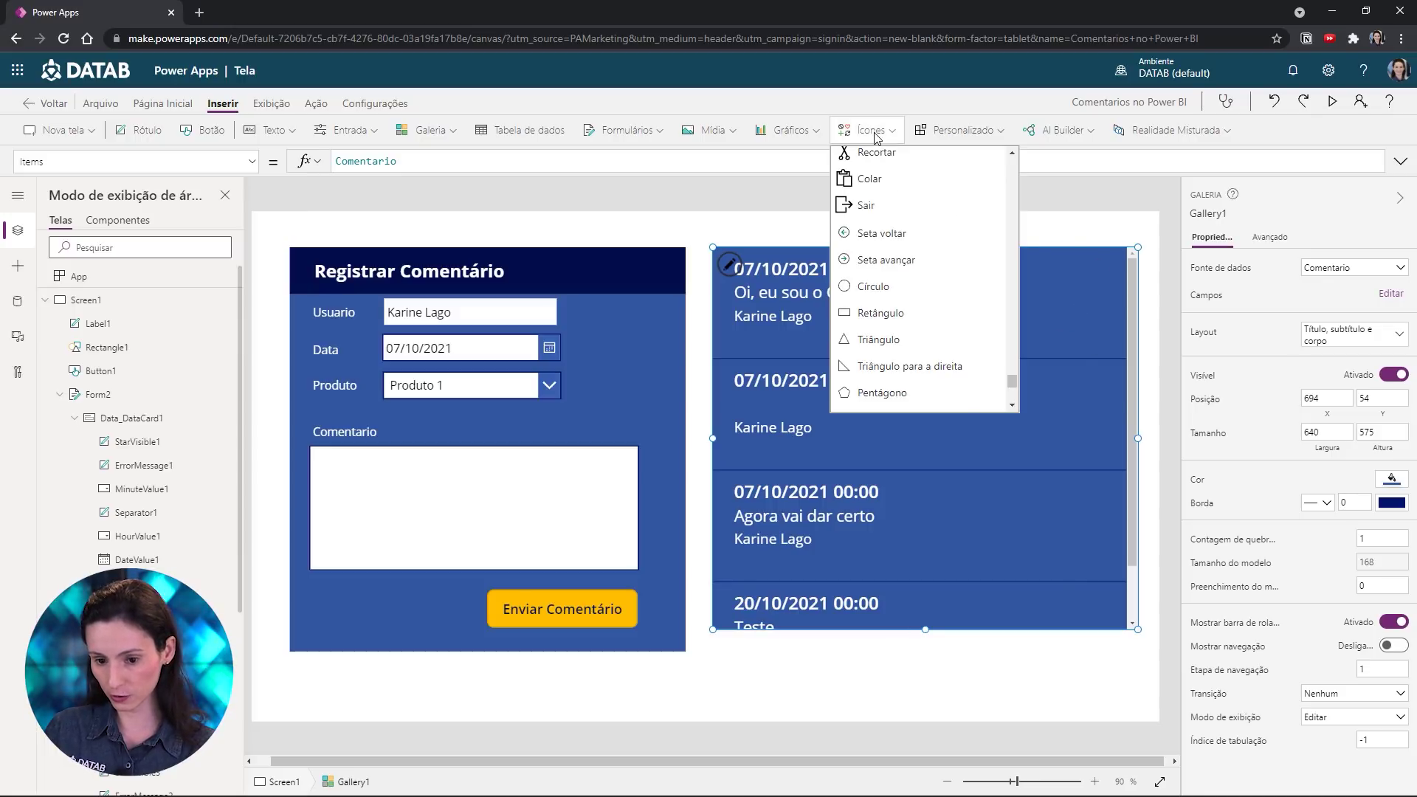
drag(1013, 167, 1012, 181)
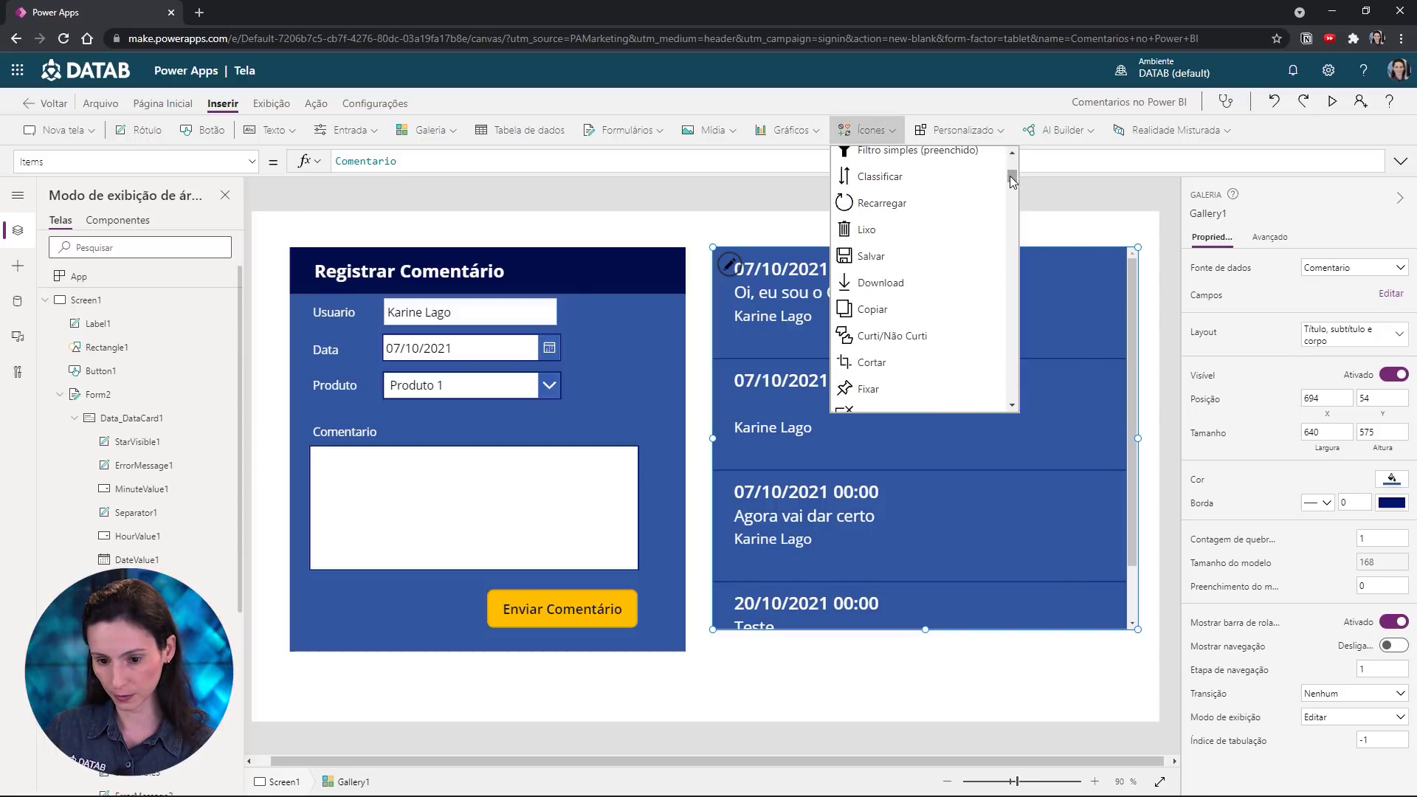
click(868, 230)
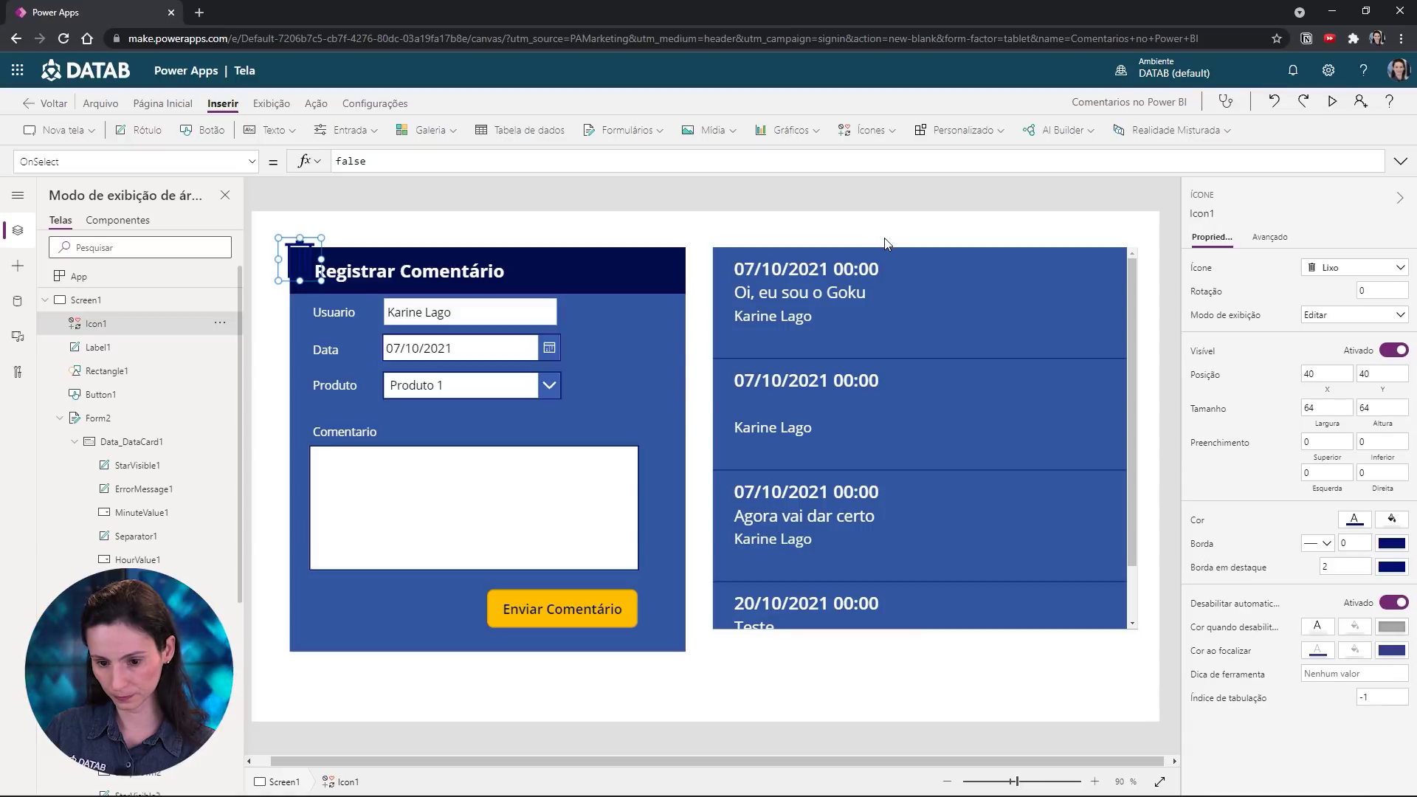
drag(291, 253, 336, 228)
key(ctrl+x)
Insert a trash (Lixo) icon inside the gallery's item template
click(1033, 326)
click(1121, 341)
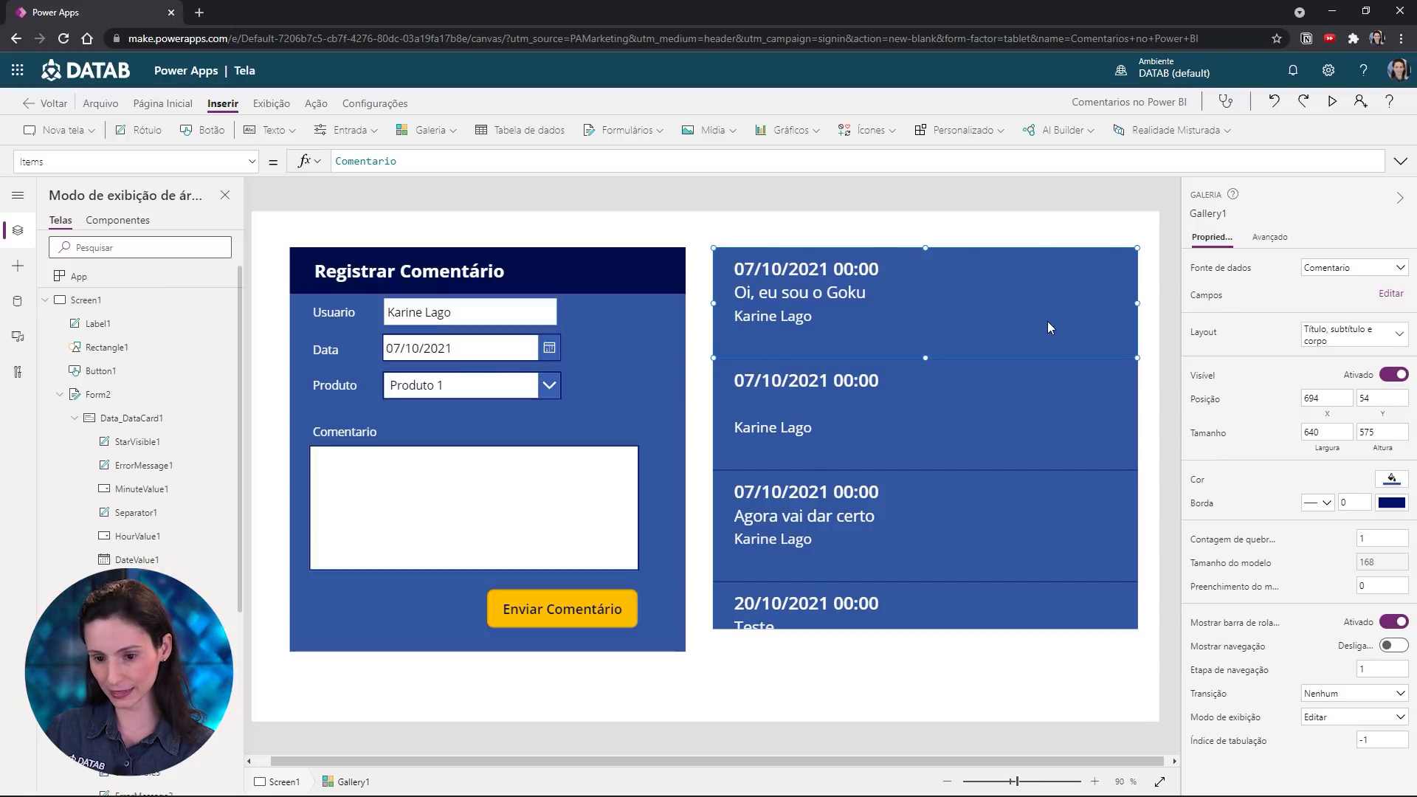
click(871, 130)
scroll(913, 278, up, 3)
scroll(914, 277, down, 3)
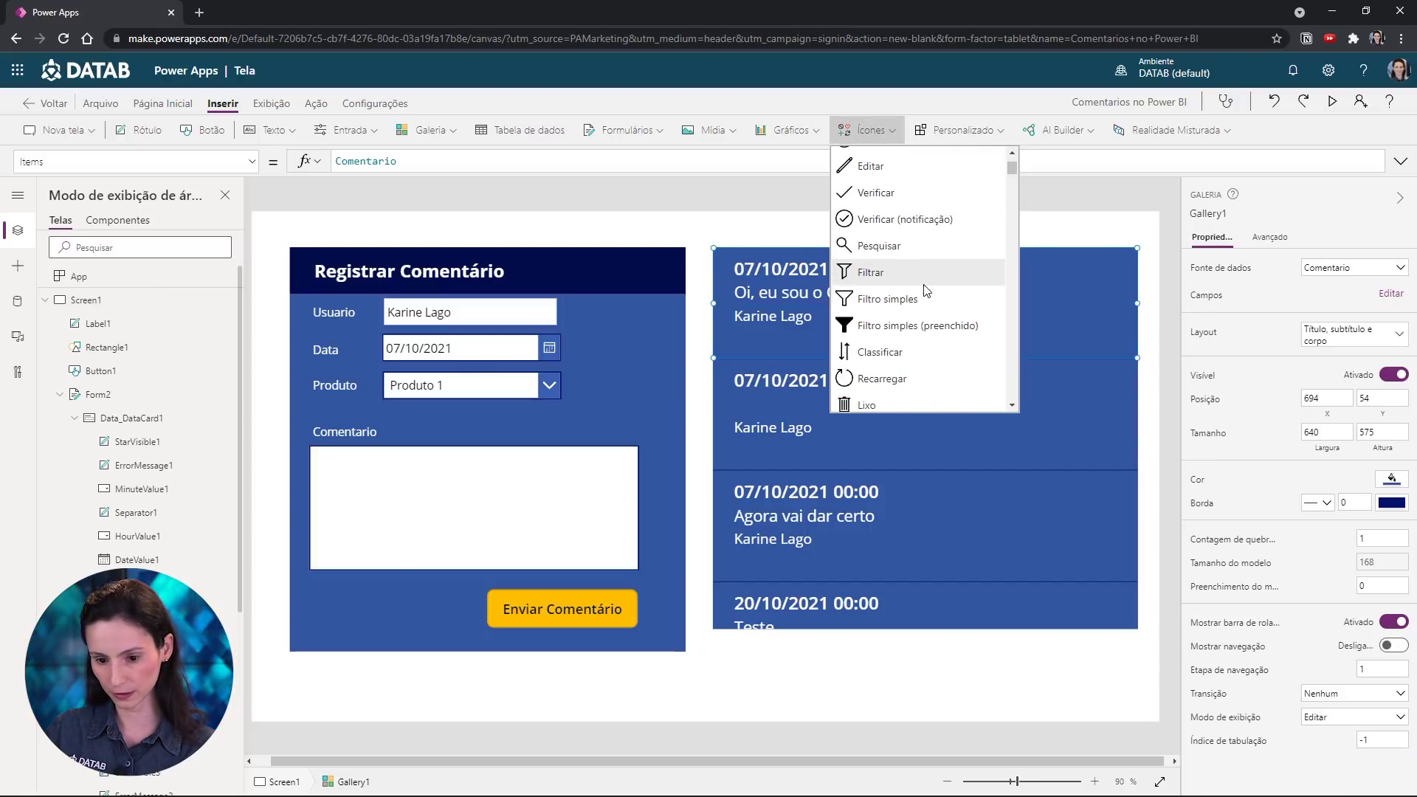
click(923, 255)
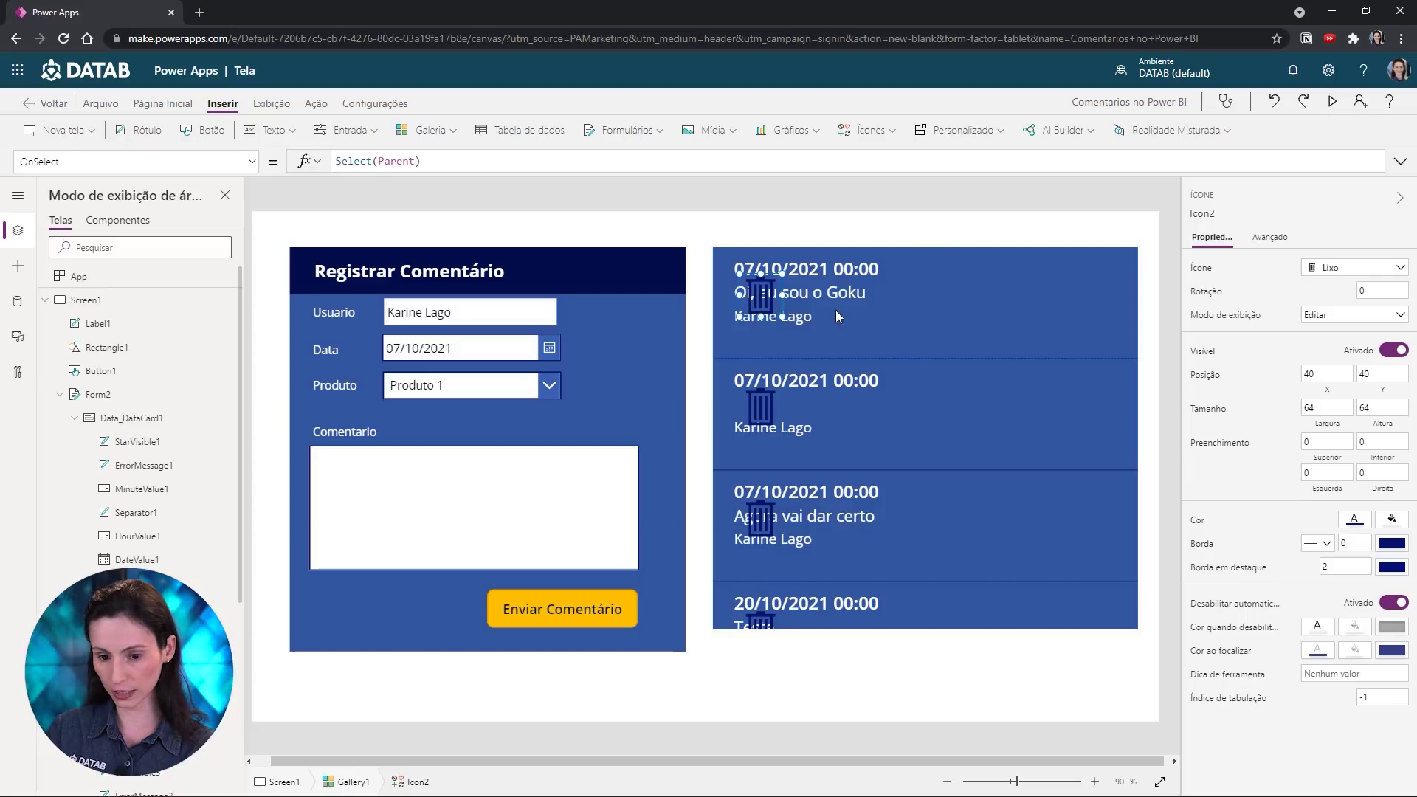
Shrink the trash icon to about 42 by 55, color it white and place it at about X 540, Y 52 in the template
drag(771, 295, 1049, 320)
click(1354, 521)
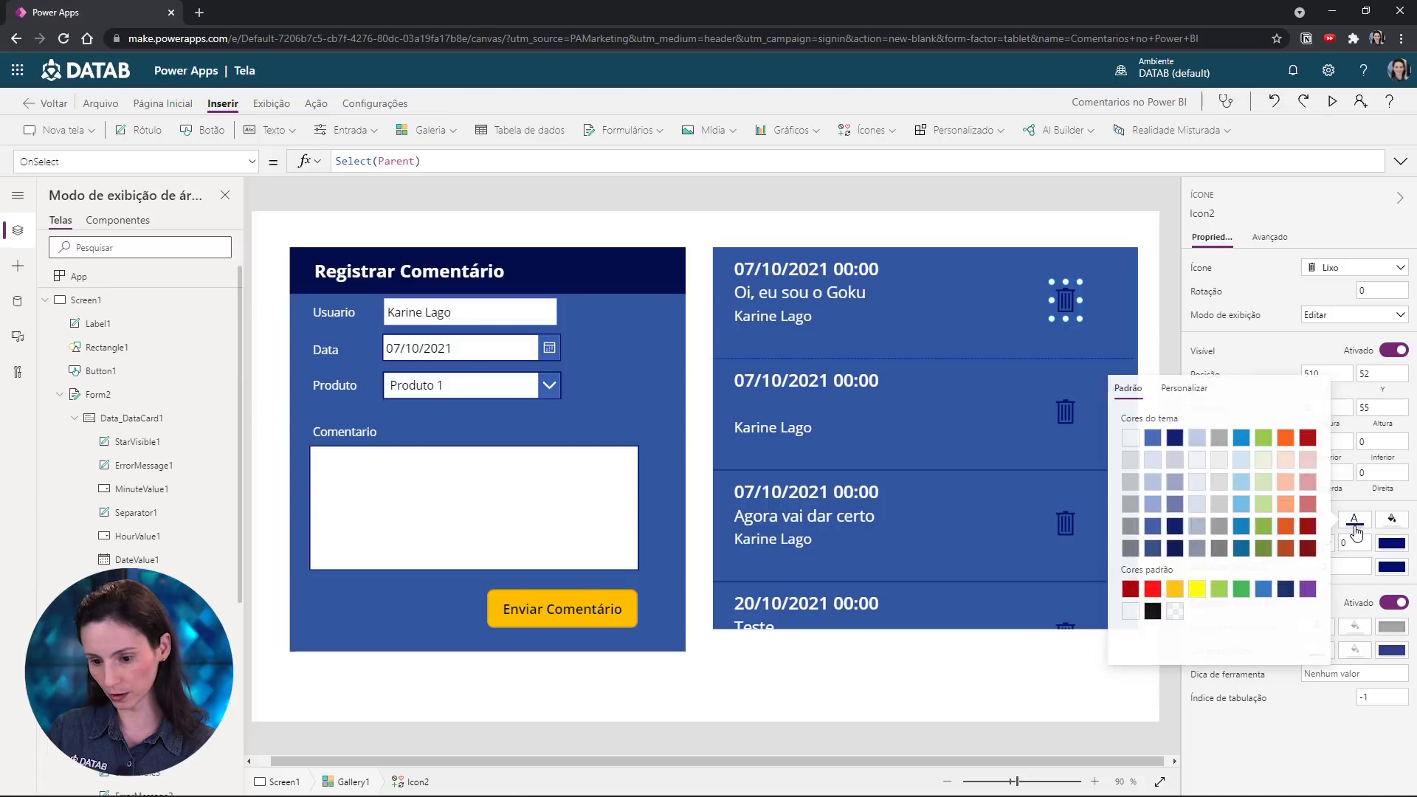
click(1128, 441)
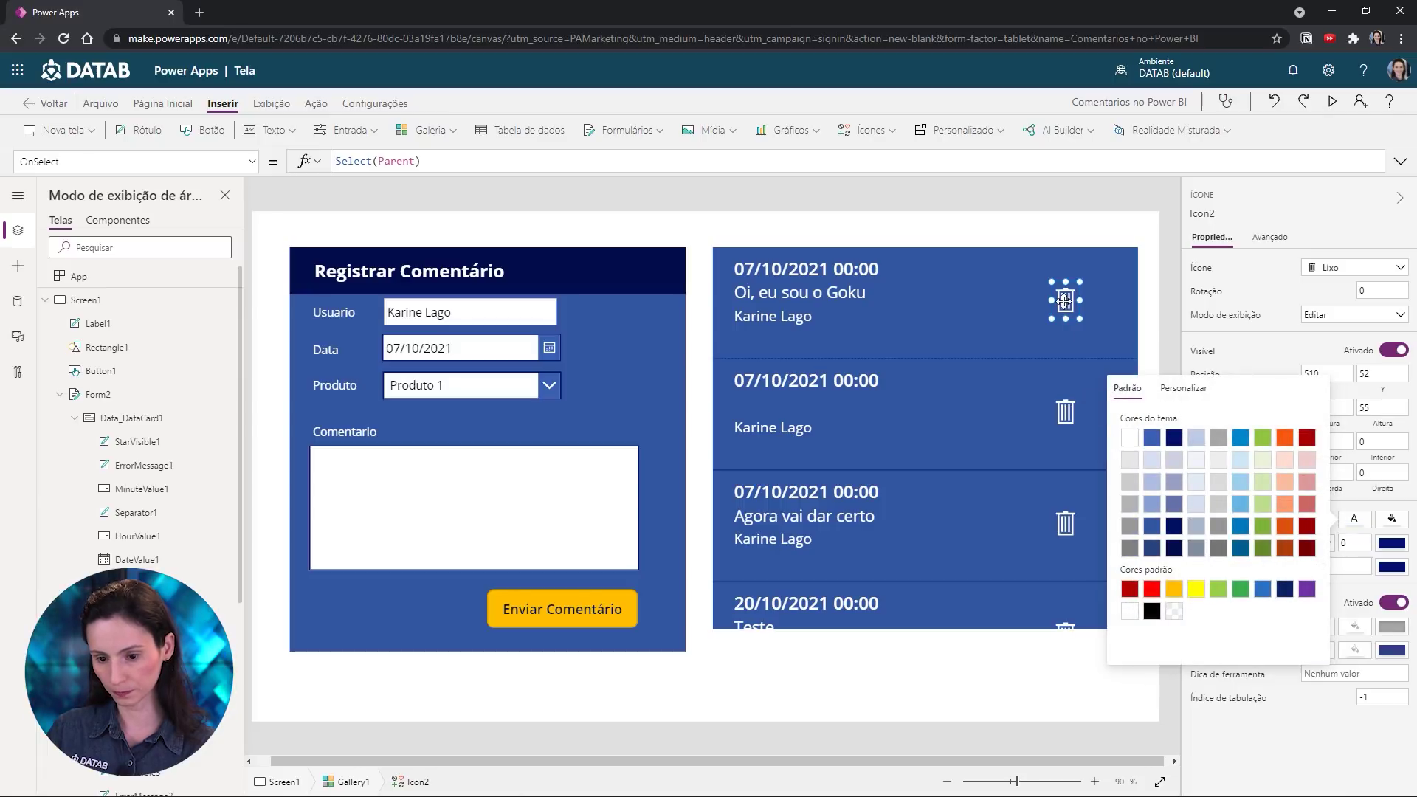
drag(1065, 300, 1084, 301)
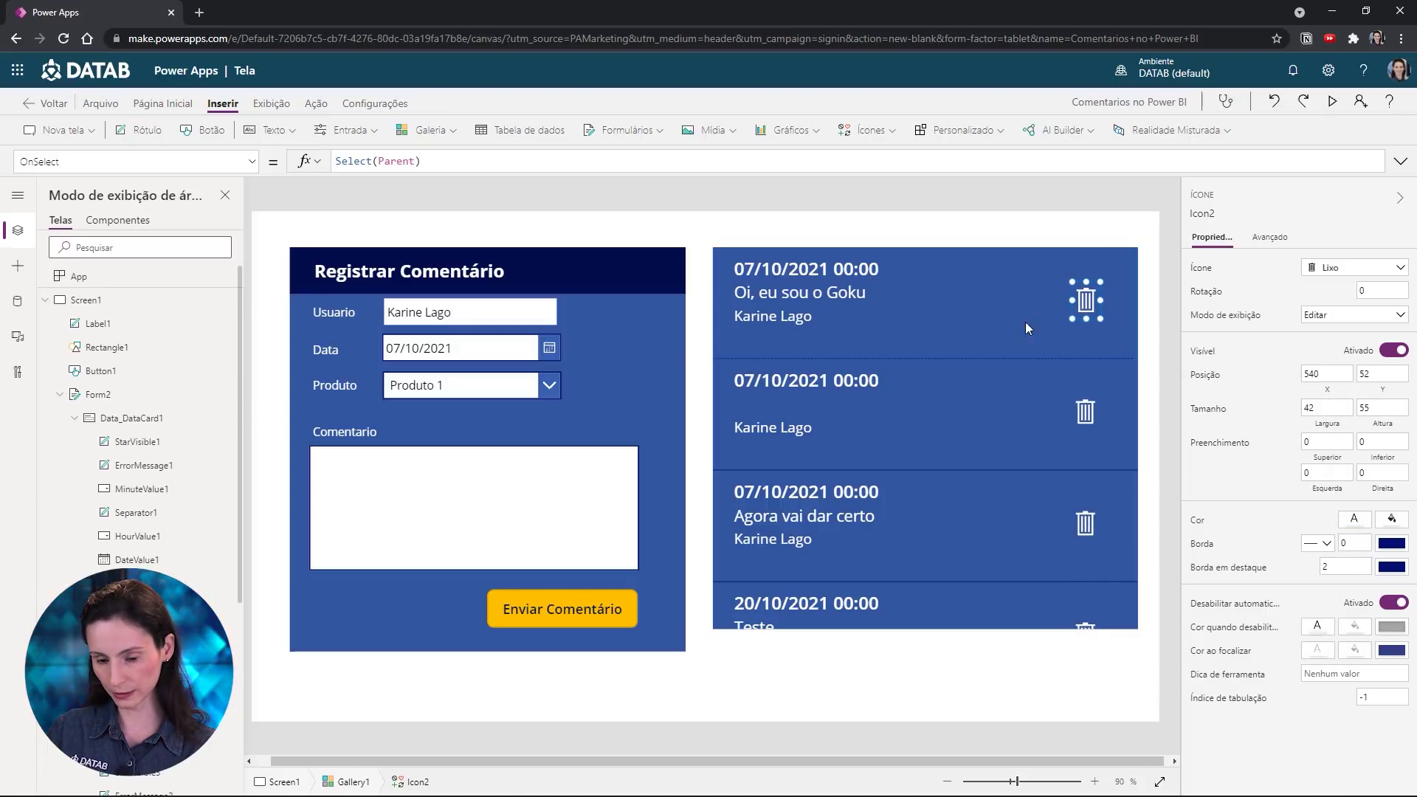
Lower the upper edge of the gallery's Usuario label and resize the comment label to about 490 wide and 53 high
click(801, 324)
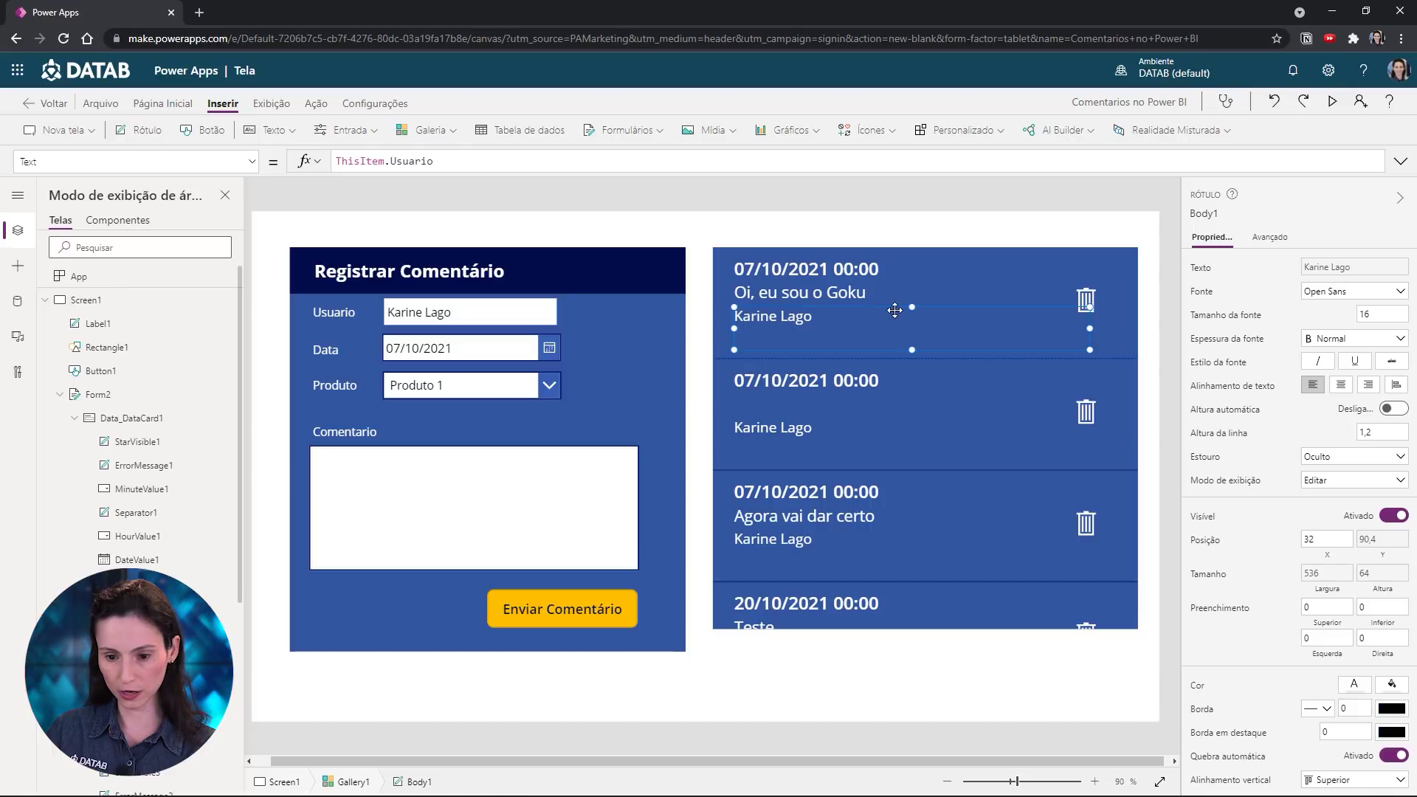
drag(913, 307, 918, 325)
click(856, 301)
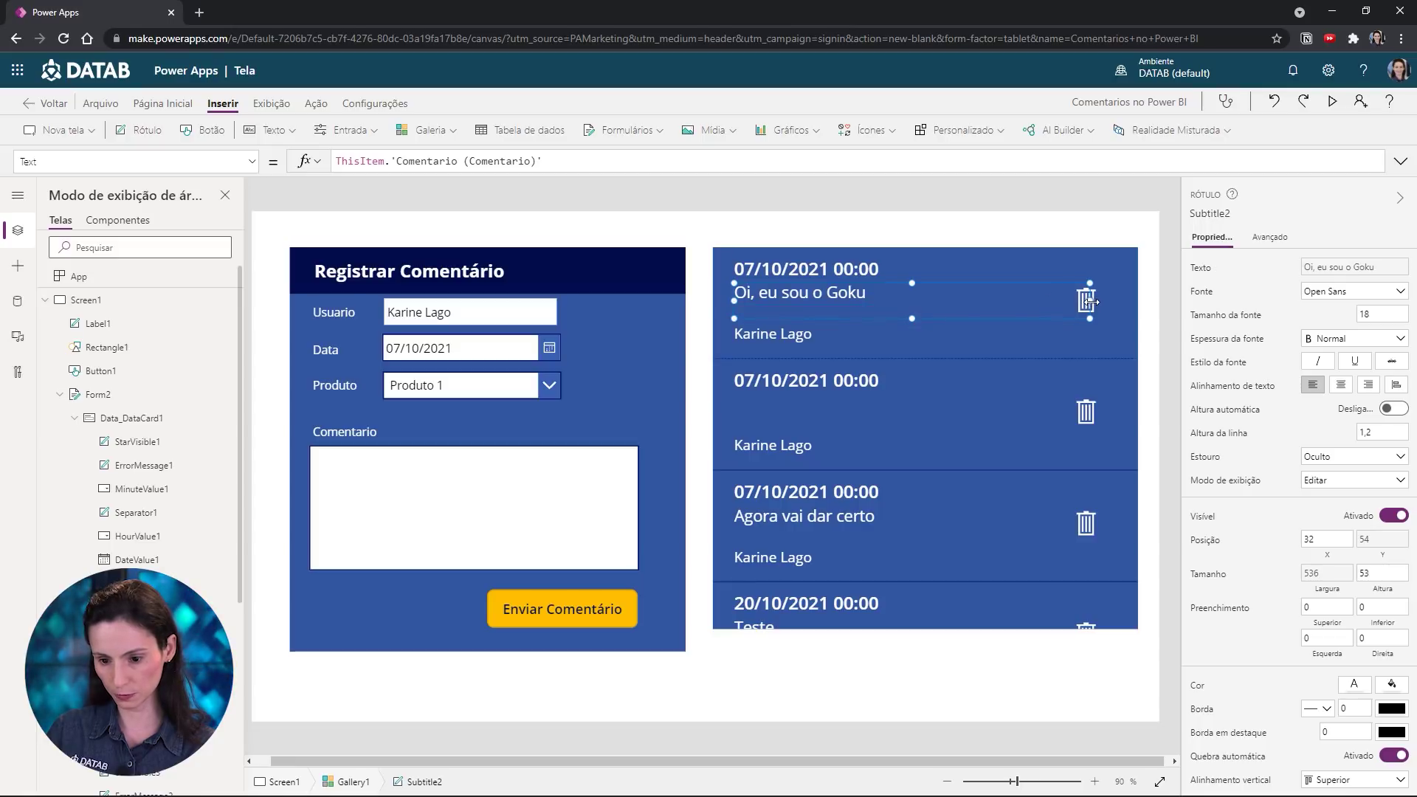
drag(1086, 301, 1065, 300)
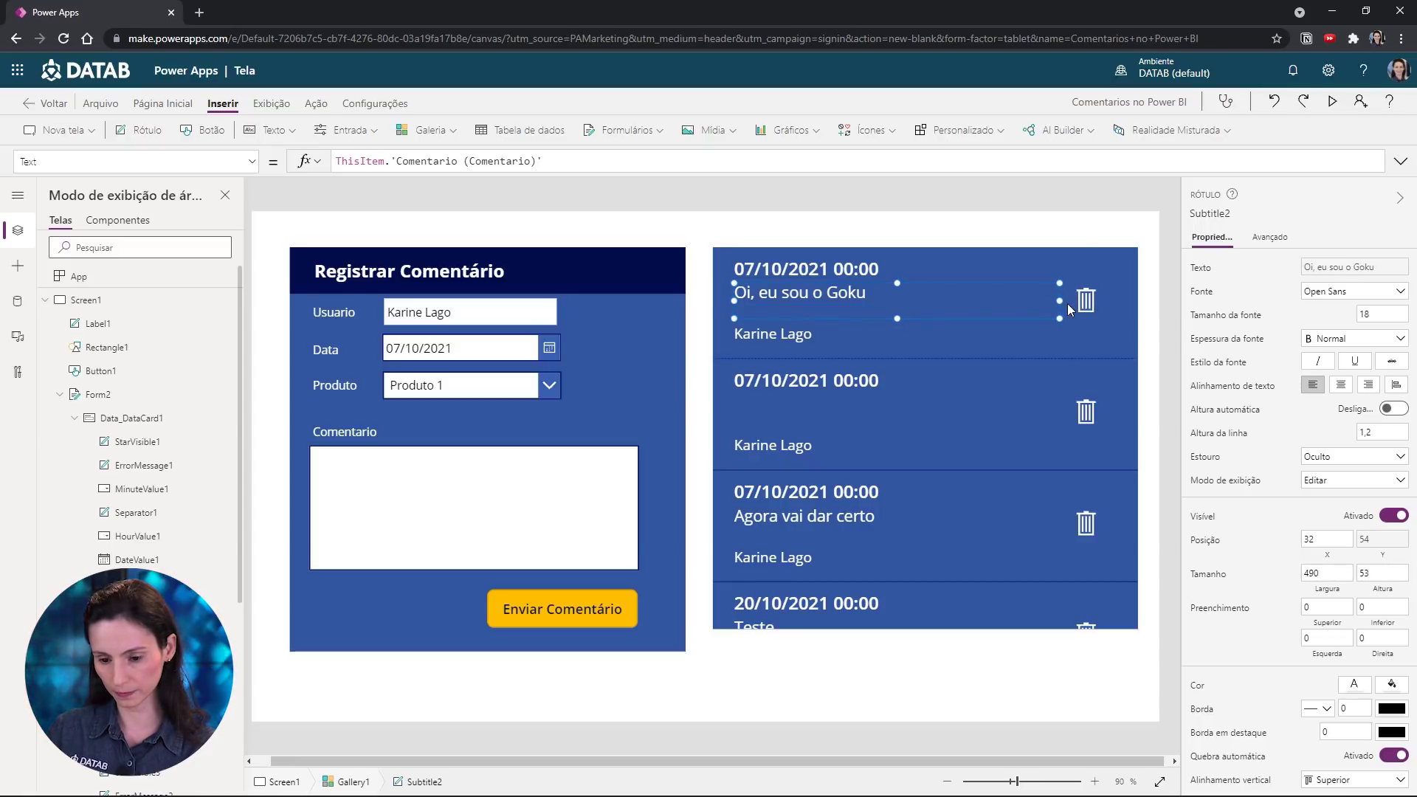
Set the font size of the gallery's date, comment and user labels to 14
shift+click(846, 274)
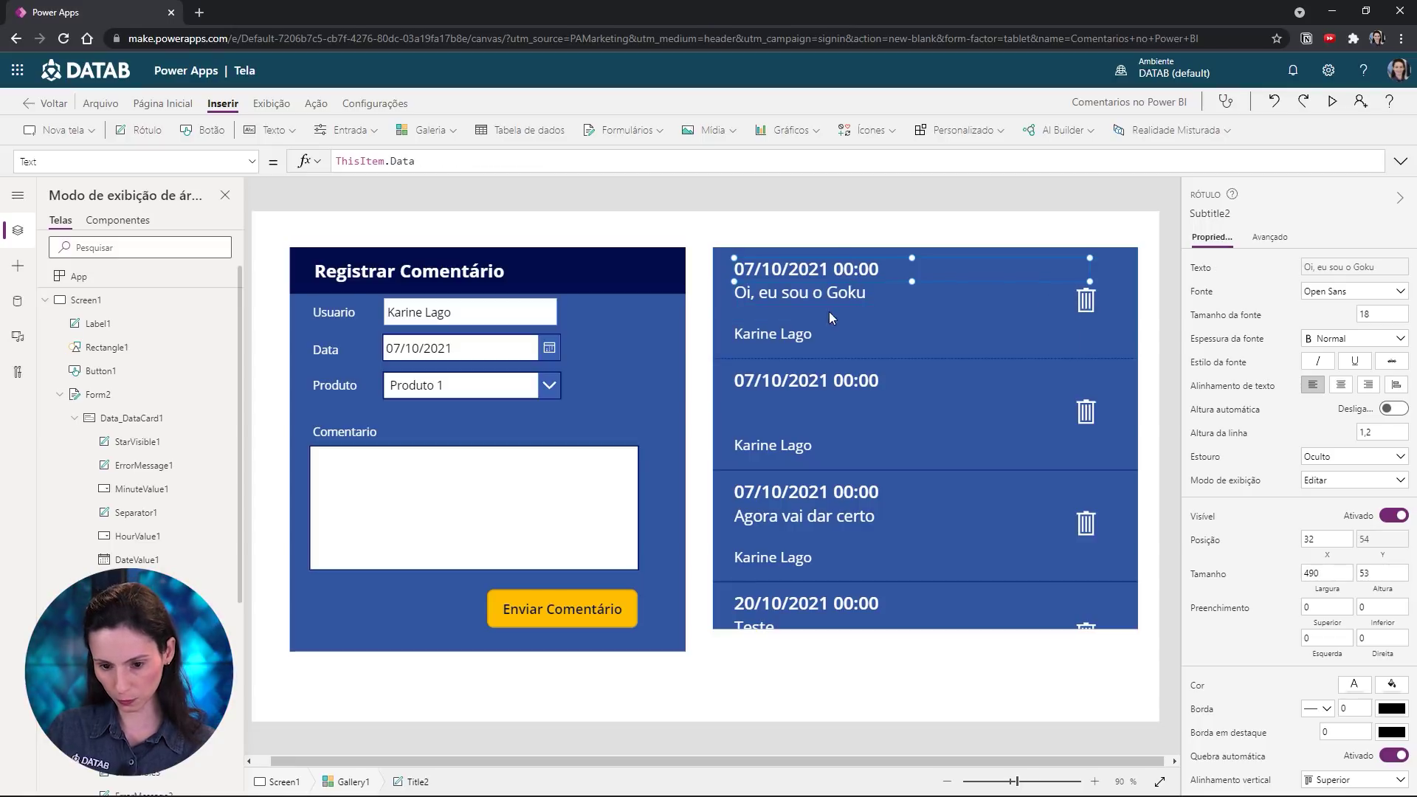
shift+click(789, 332)
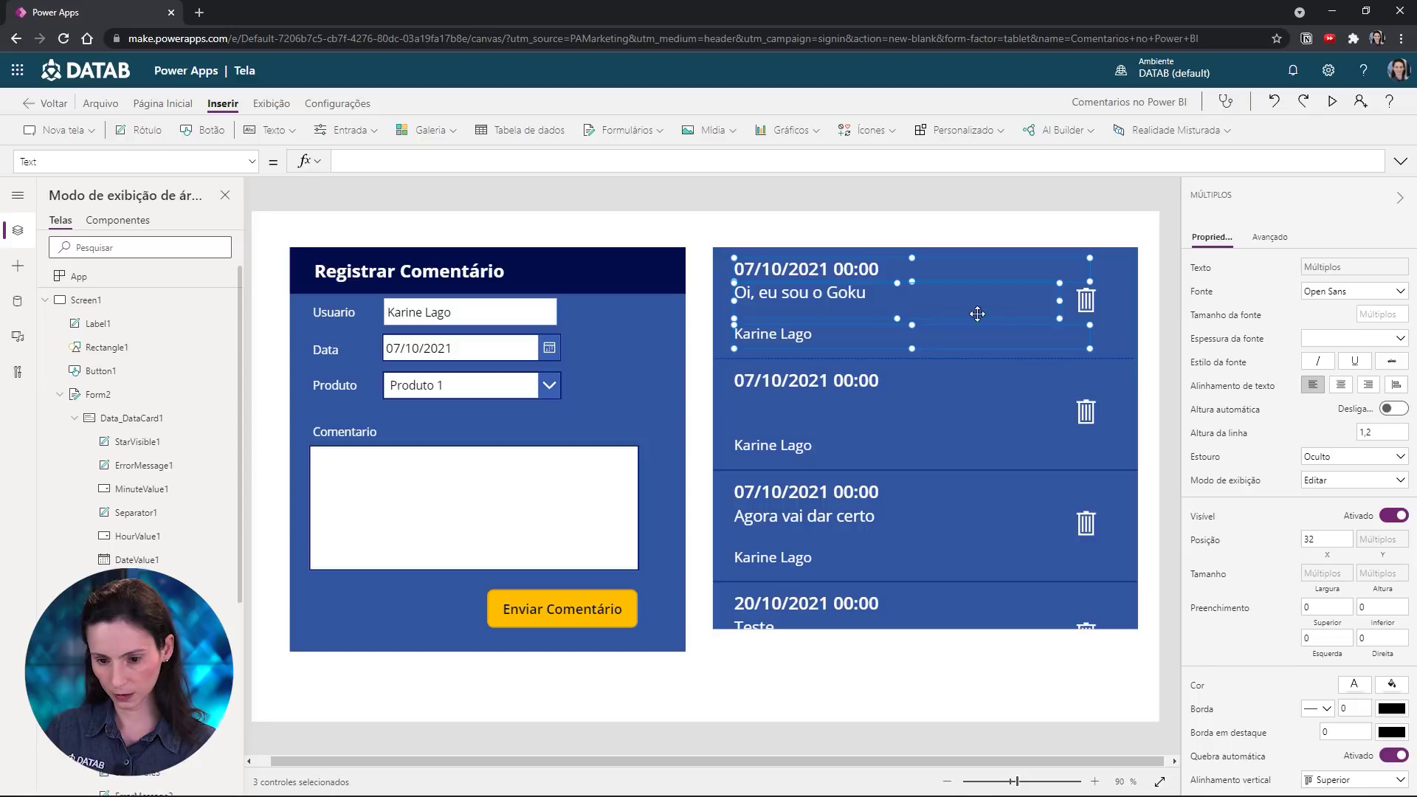
click(1379, 312)
text(14)
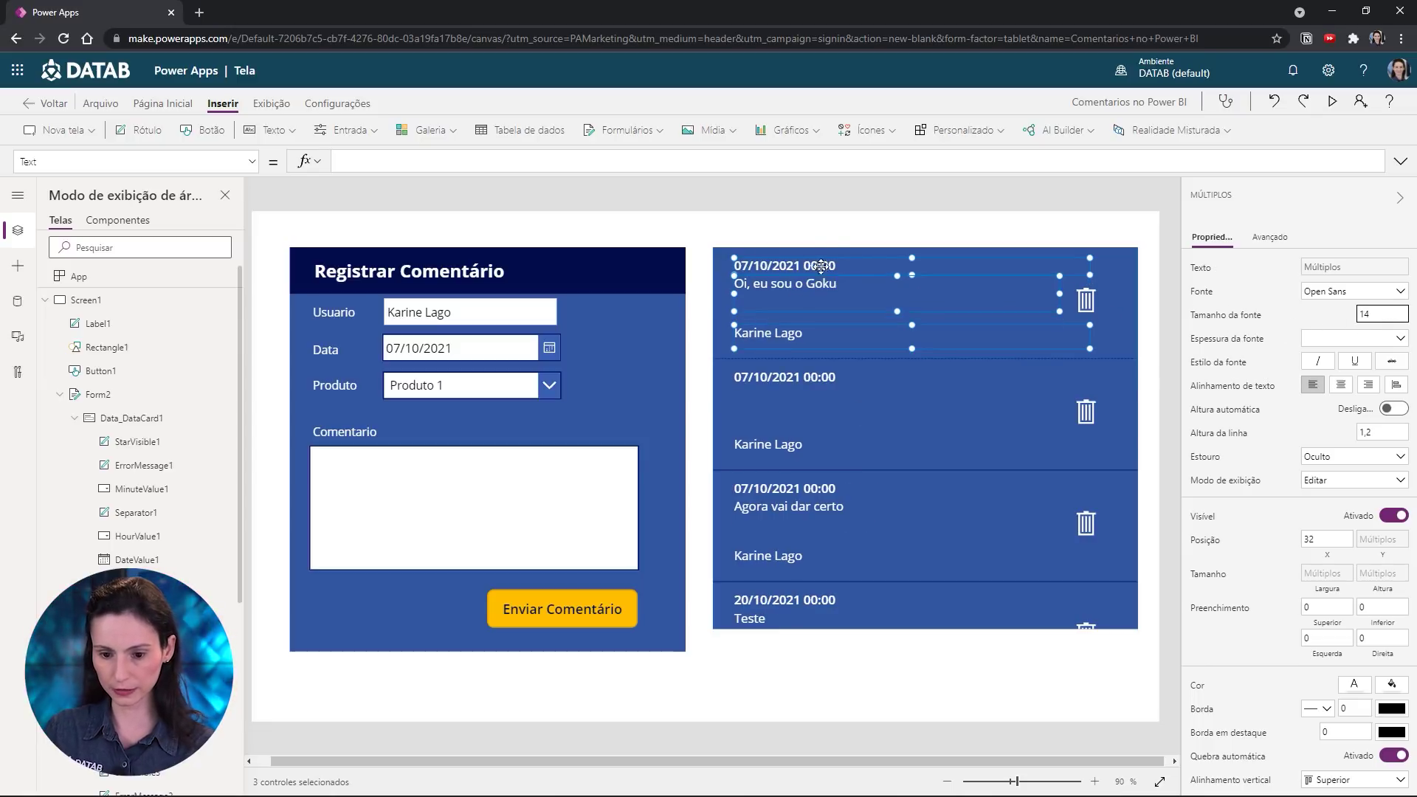
click(839, 237)
Set the trash icon's OnSelect formula to Remove(Comentario;ThisItem)
click(1085, 296)
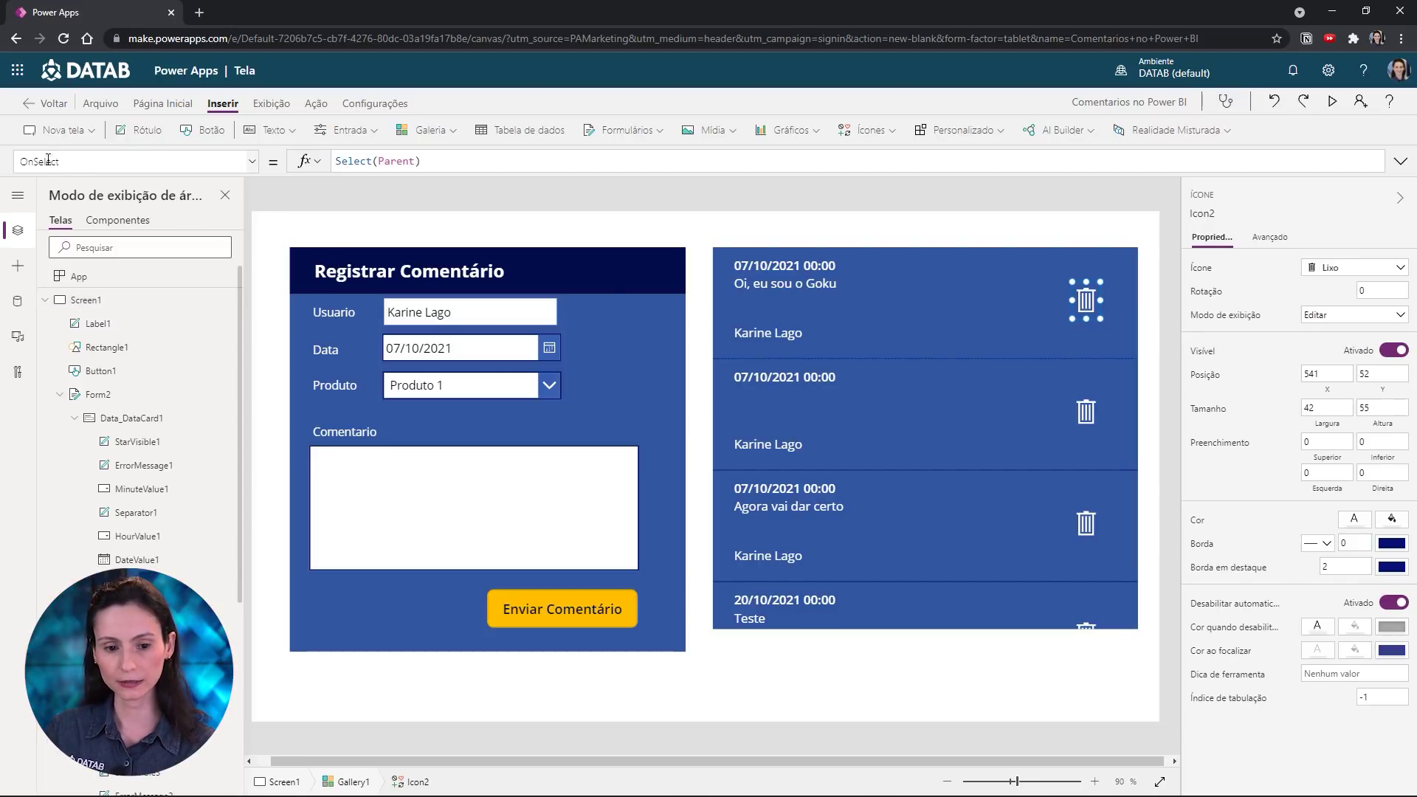
drag(451, 161, 336, 146)
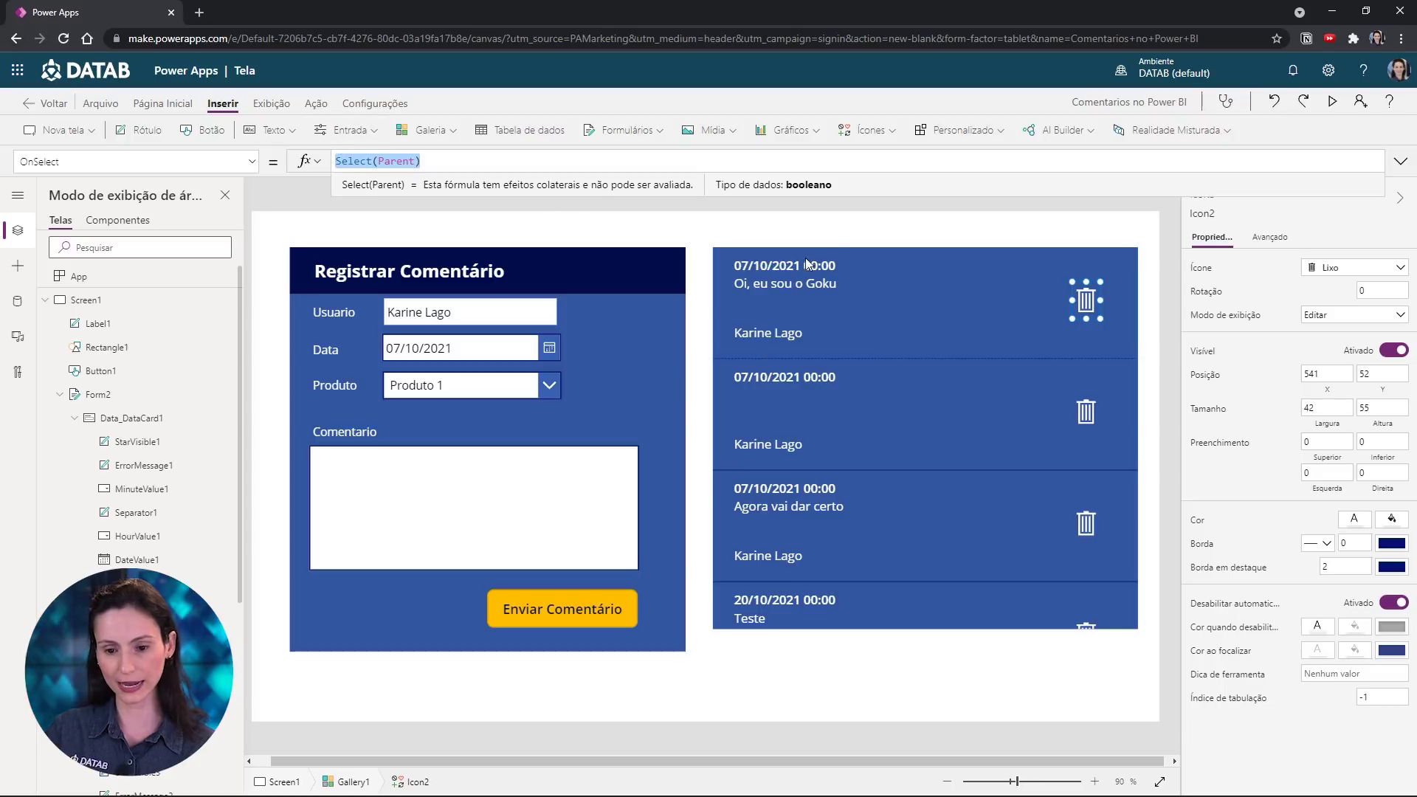
text(Remove()
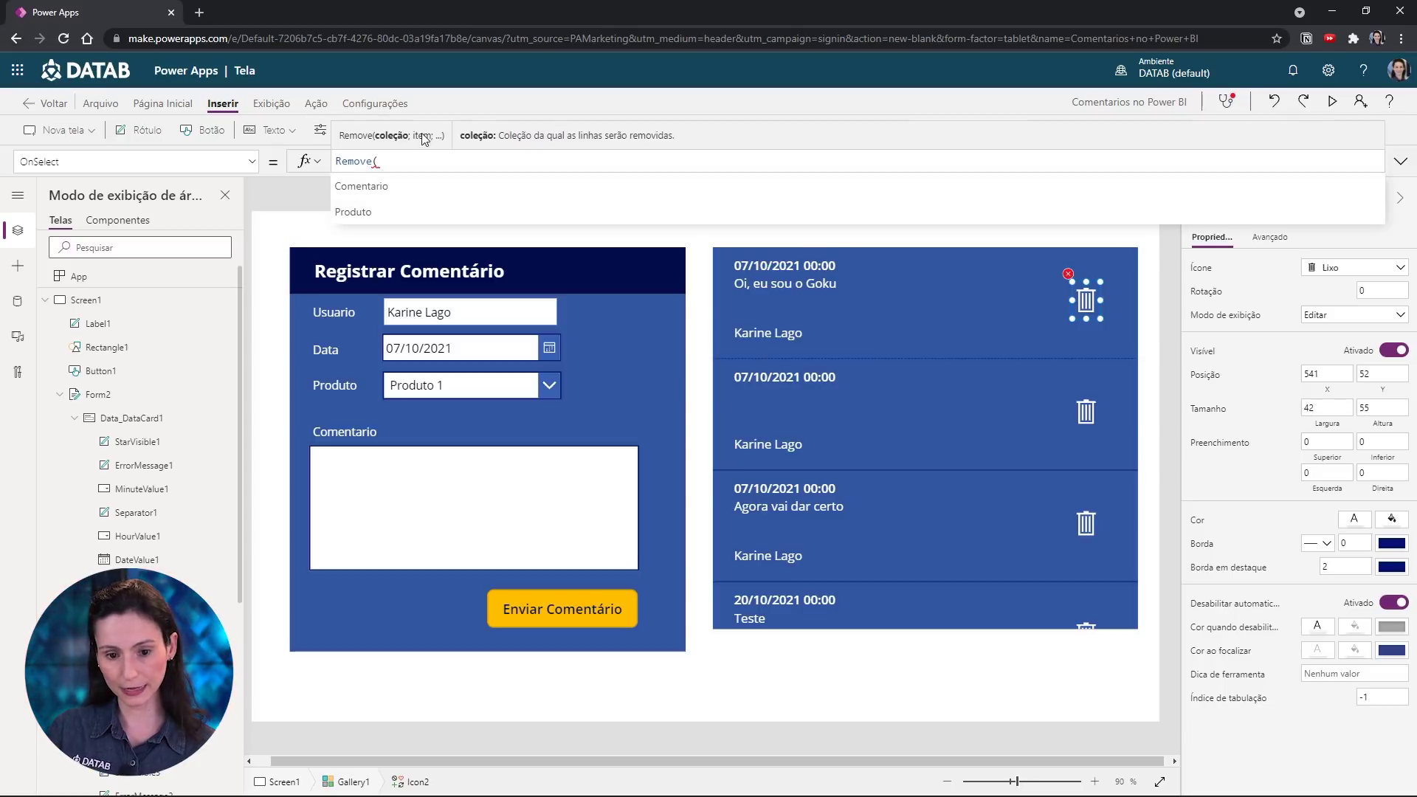
text(Comen)
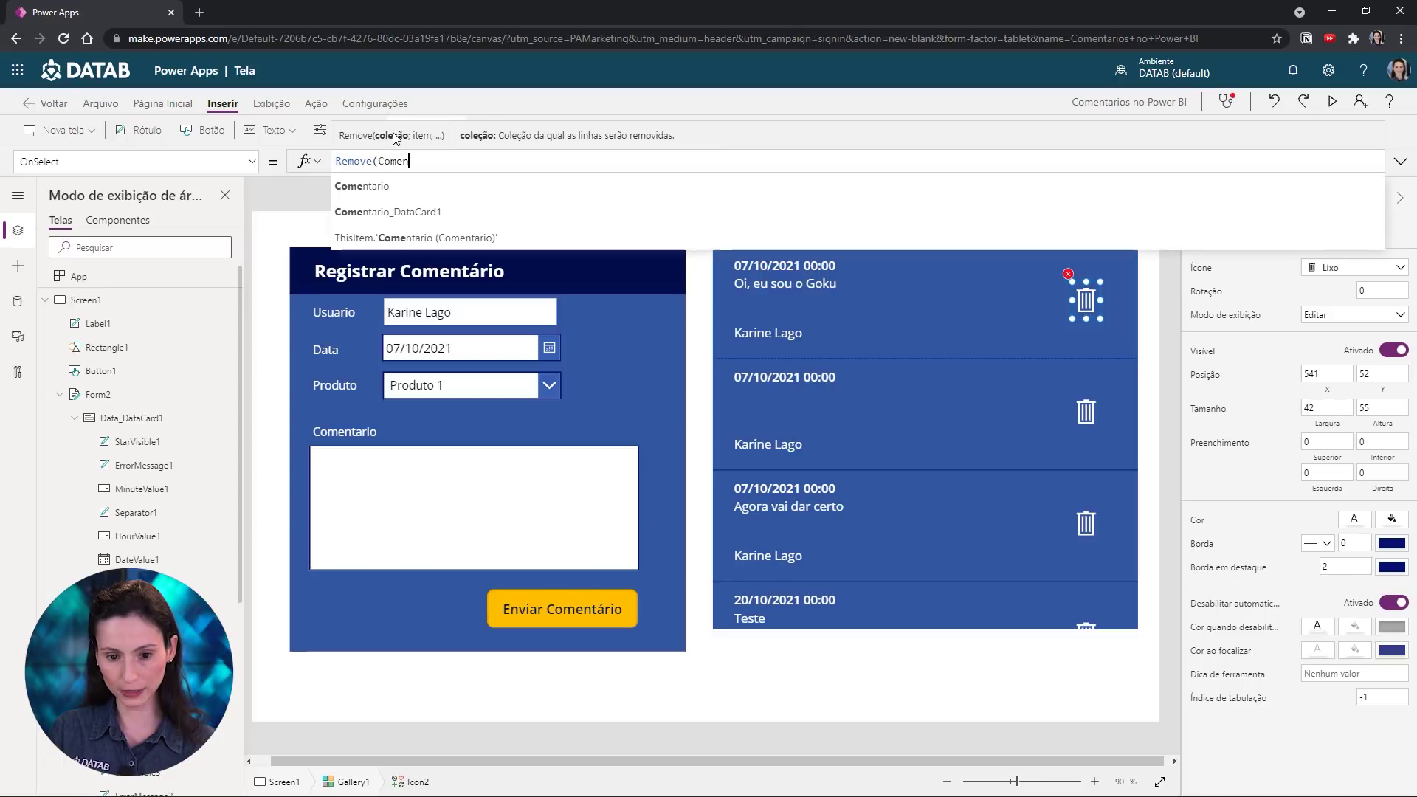
text(tario;)
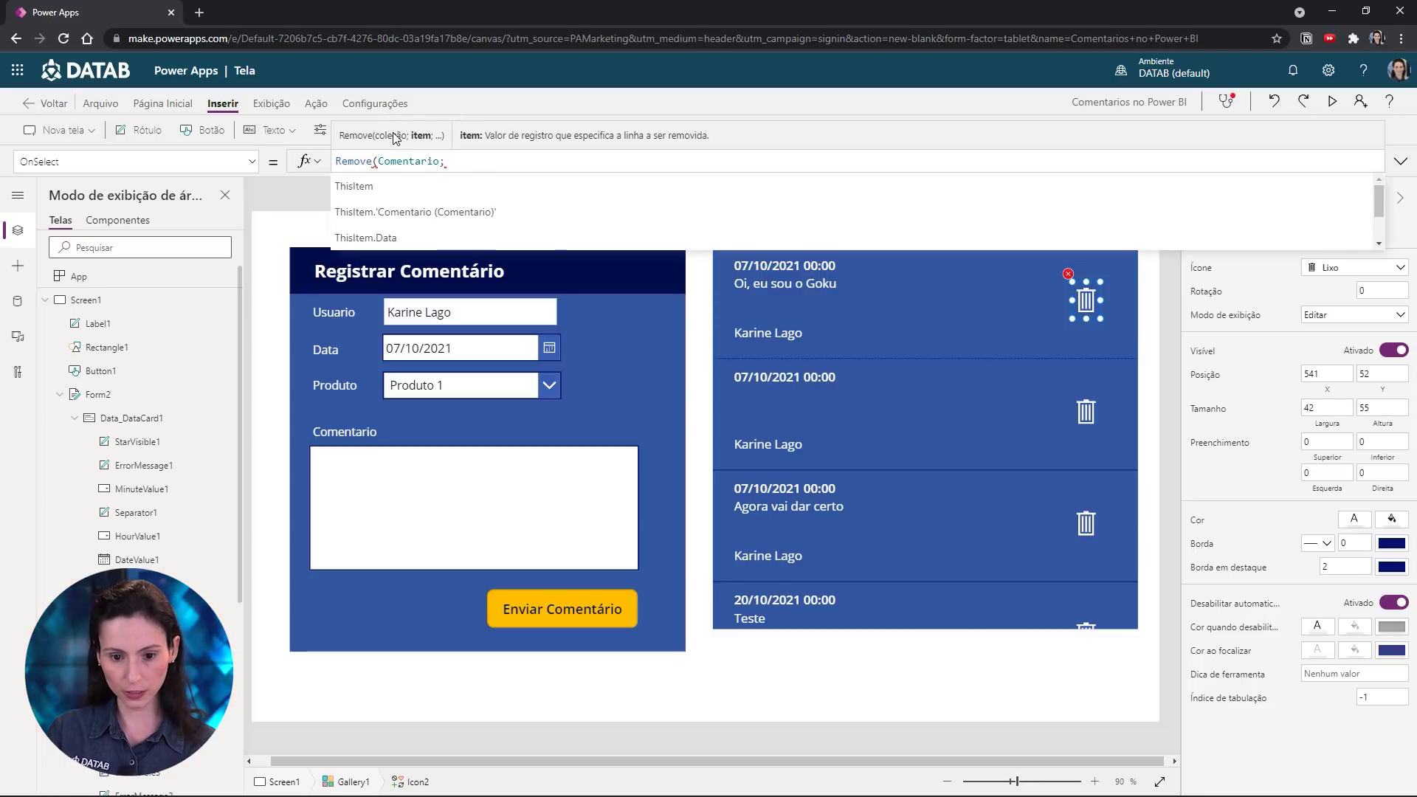
text(ThisItem)
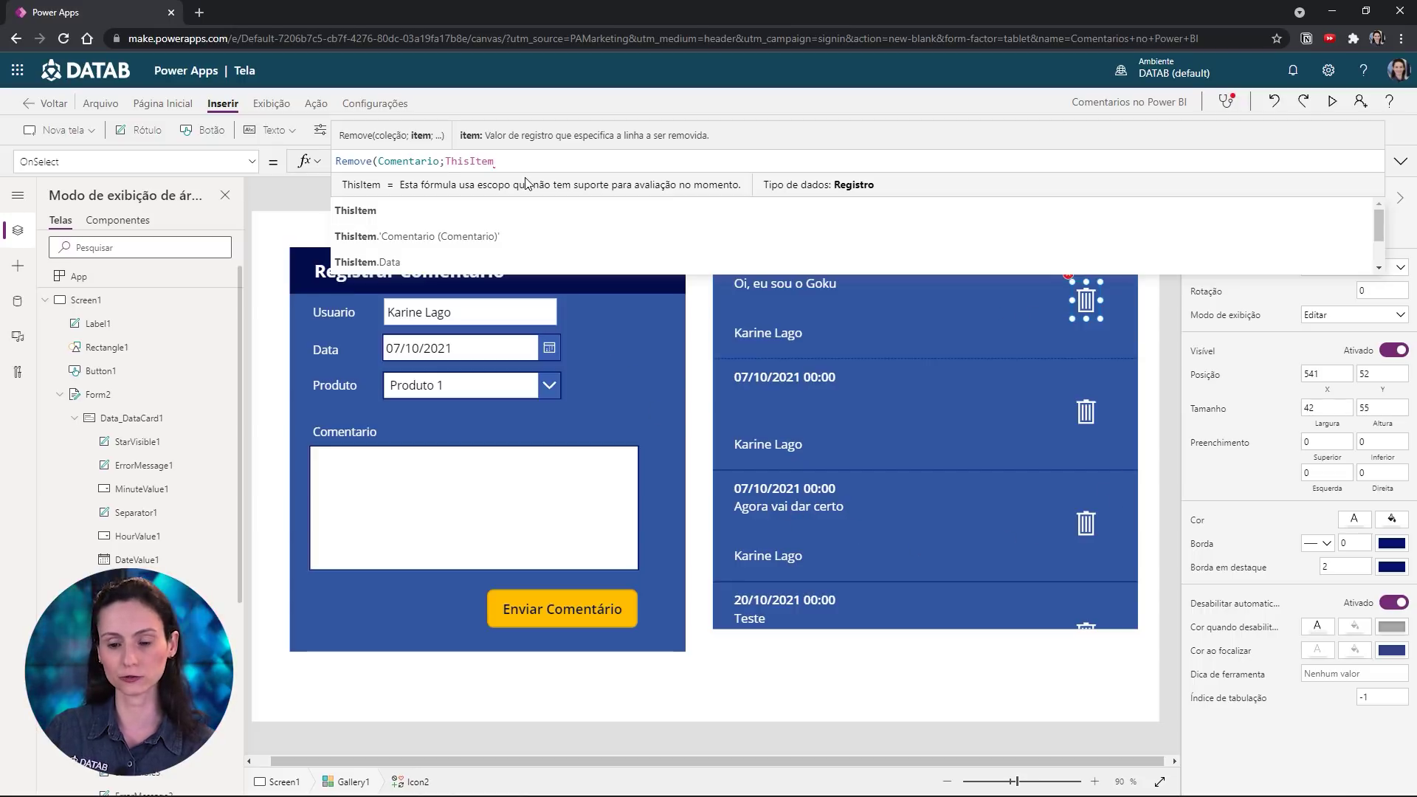
text())
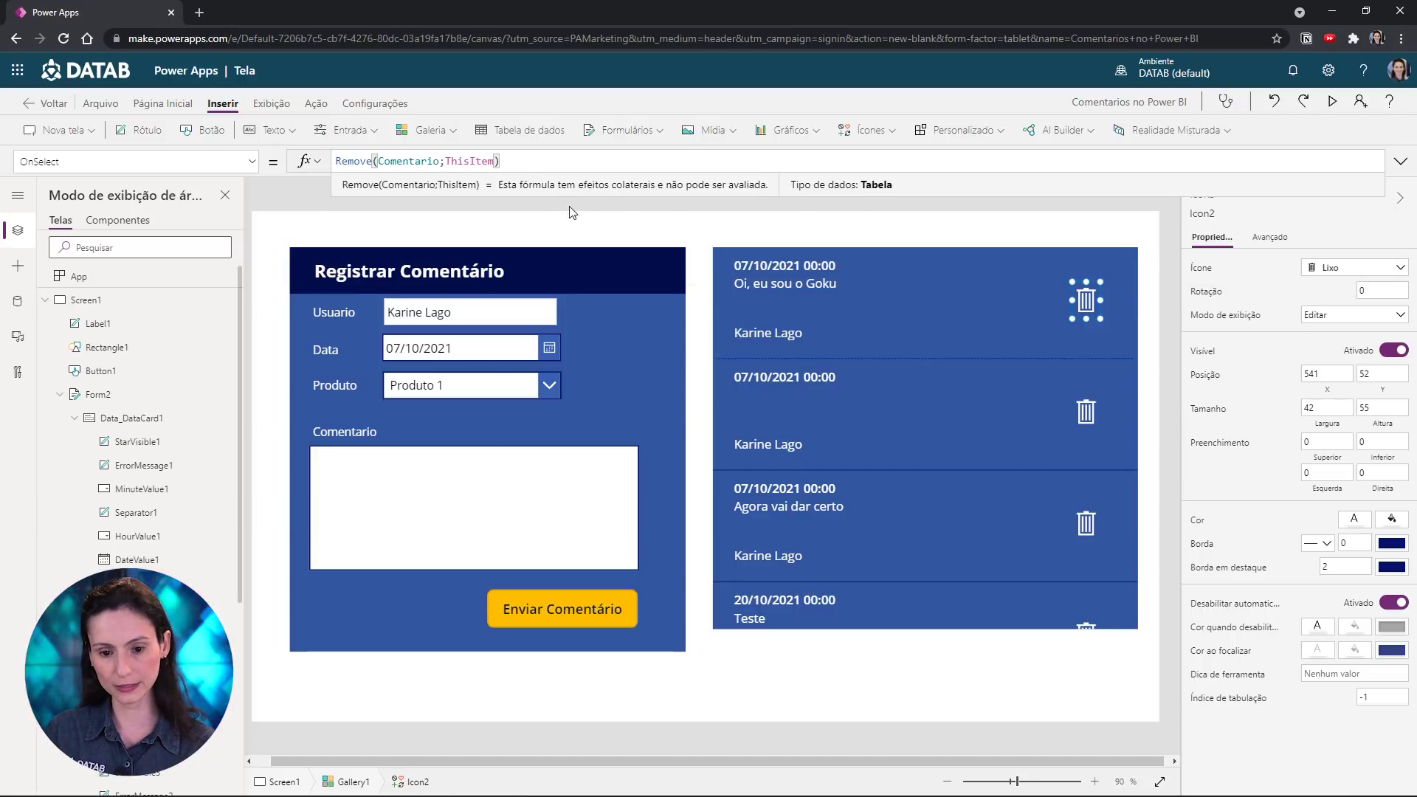
click(574, 214)
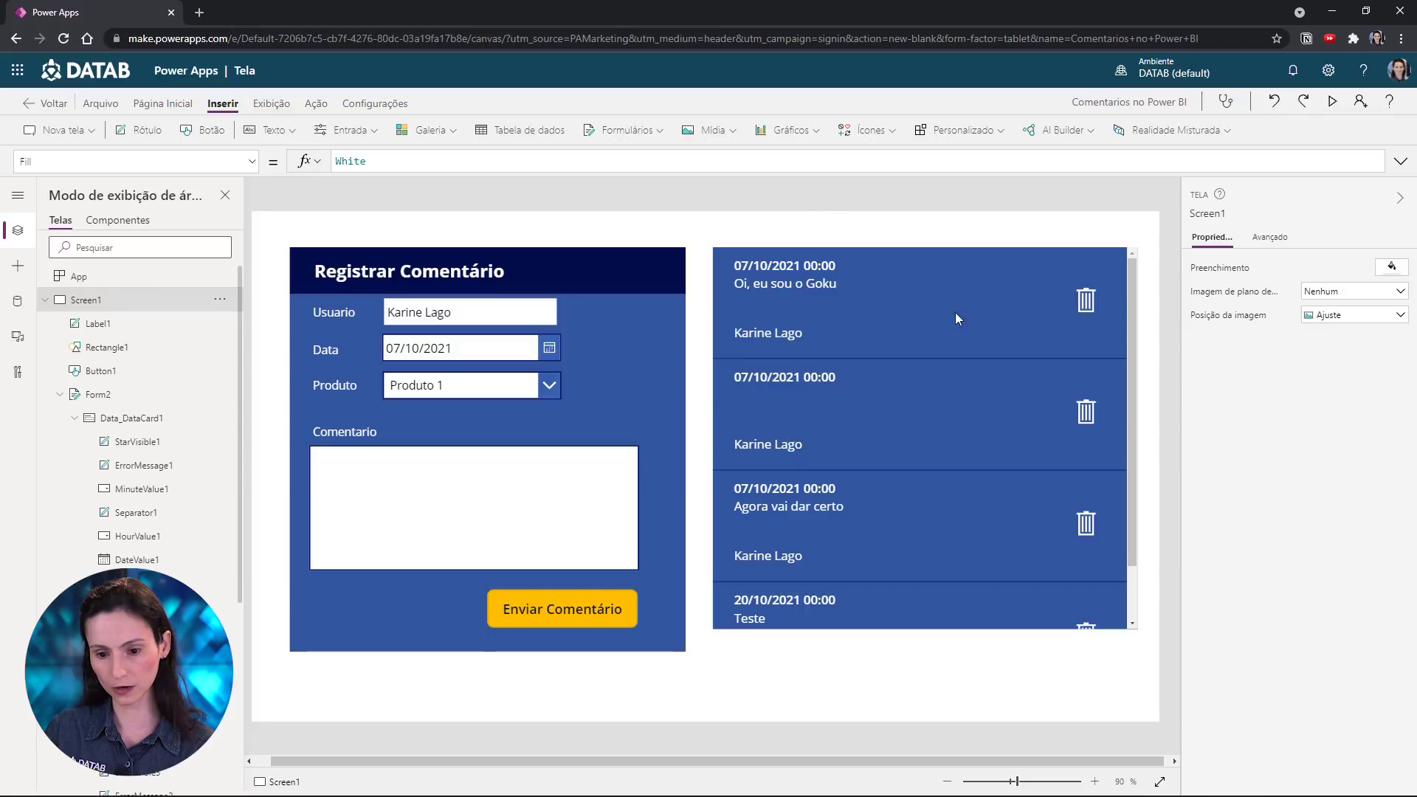
Move the gallery down to about X 701, Y 88, lining up its lower edge with the form's
click(879, 625)
drag(903, 653, 898, 651)
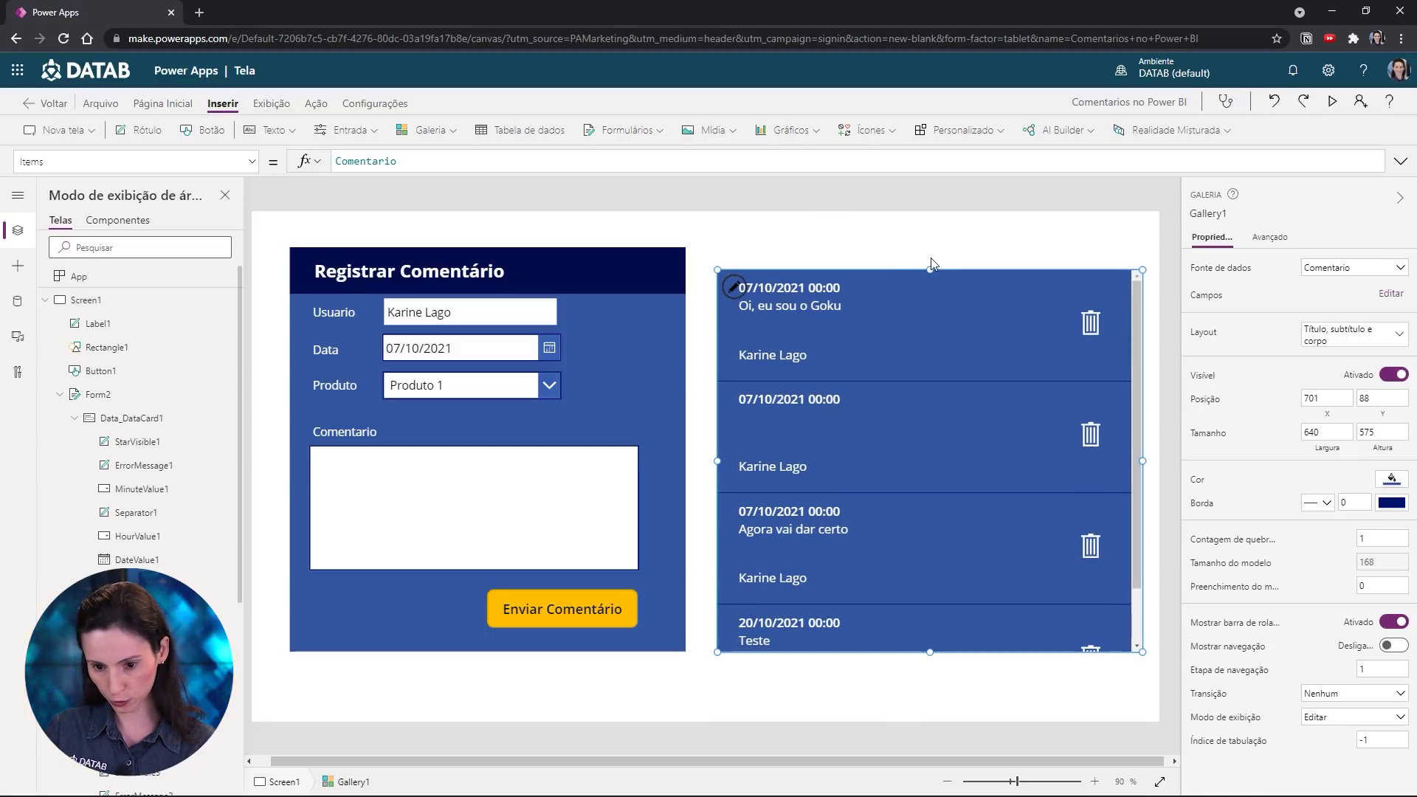
Lower the gallery's upper edge to about Y 124 and place a copy of the form's header bar and title above it
drag(931, 267, 937, 294)
click(472, 271)
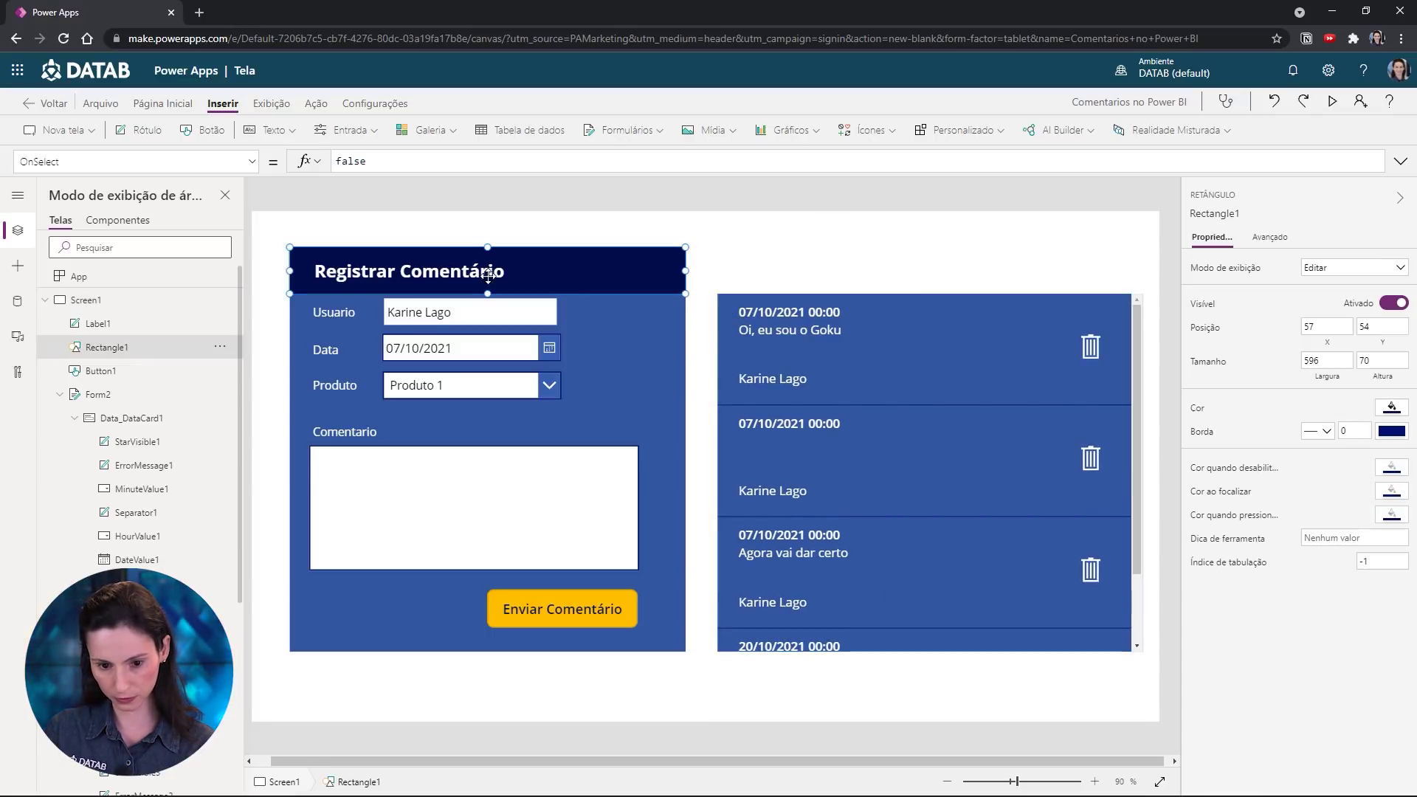
click(475, 273)
shift+click(644, 267)
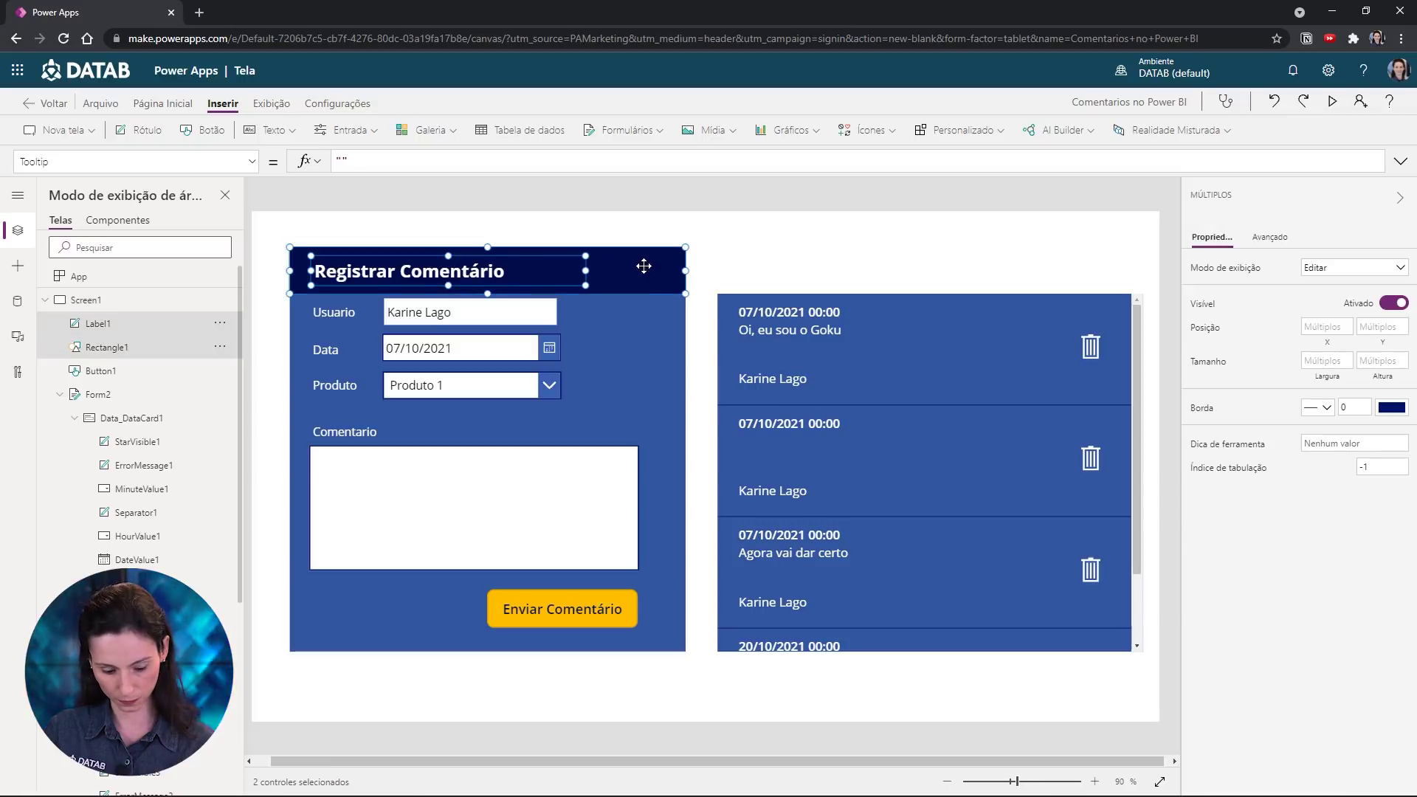
key(ctrl+c)
key(ctrl+v)
drag(646, 278, 1064, 283)
Narrow the gallery to the width of its header bar and change the copied title to "Lista de Comentário"
click(1135, 609)
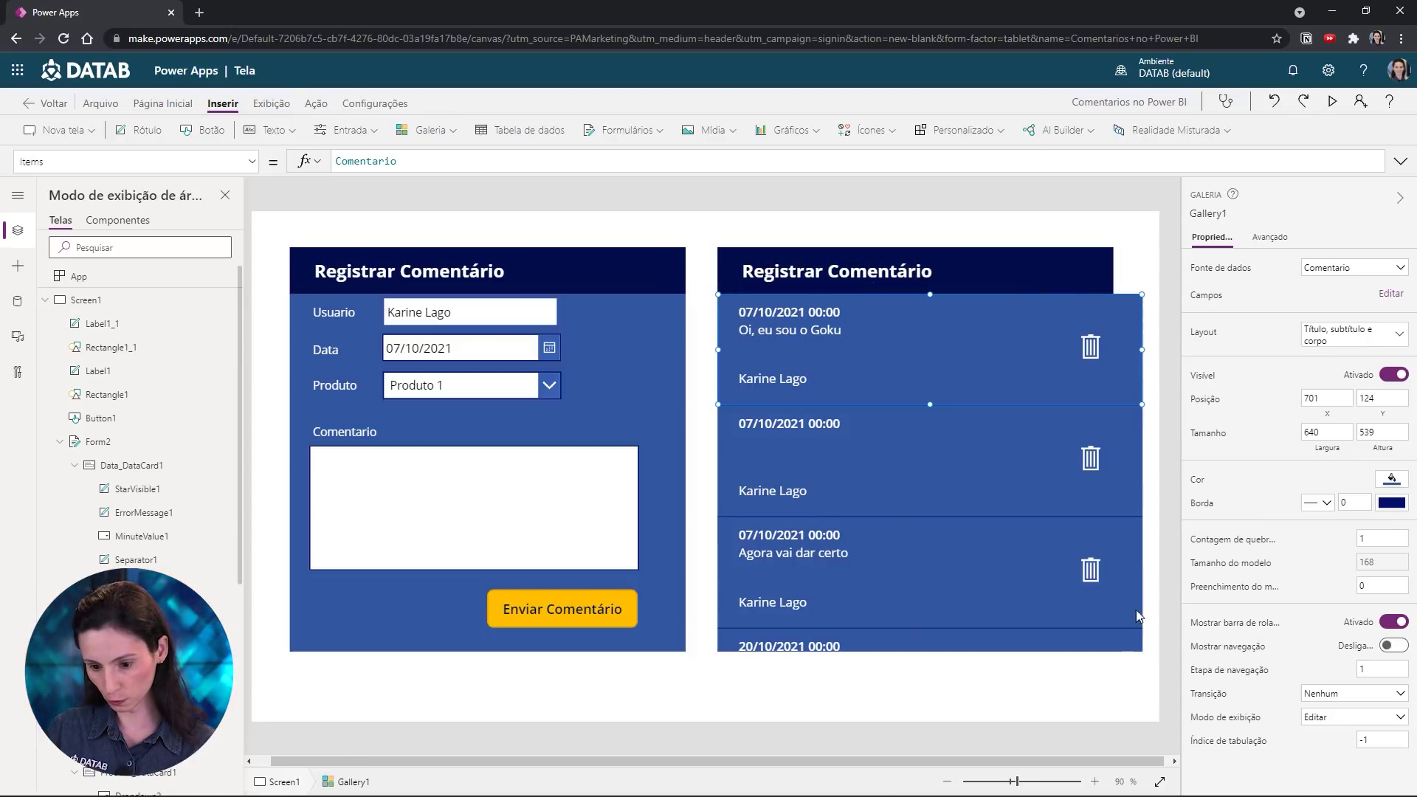
drag(1142, 473, 1117, 474)
click(852, 268)
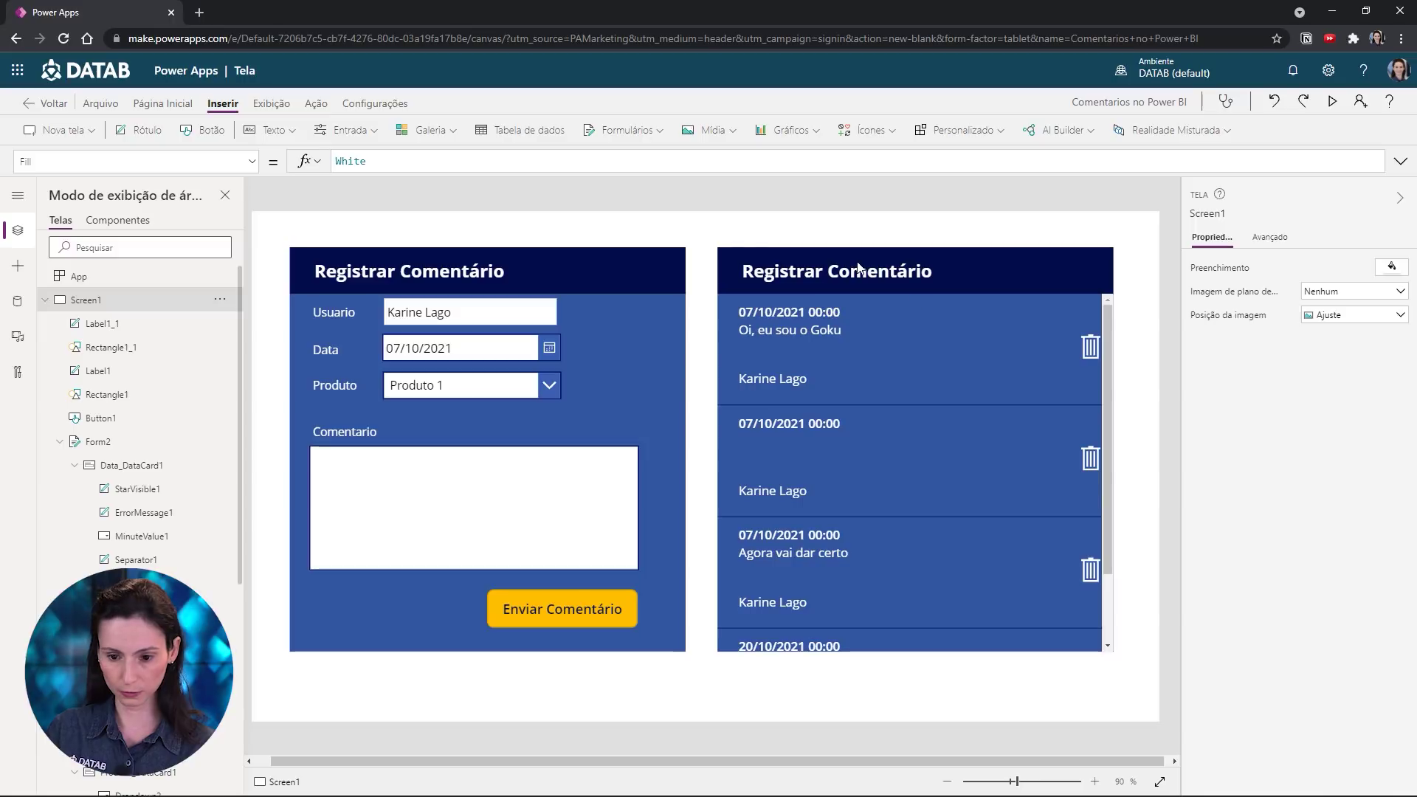
double_click(852, 268)
text(Lista de Comen)
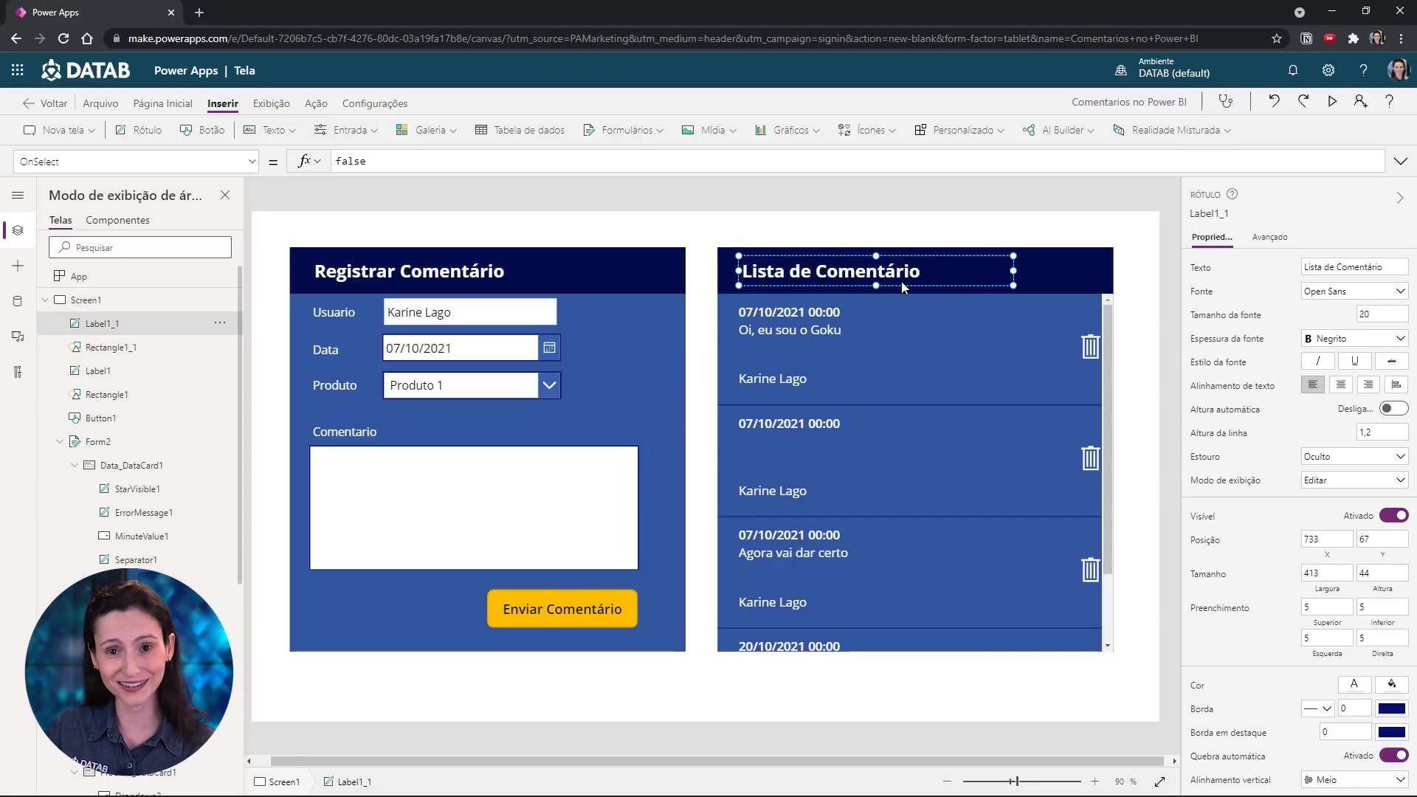
Move the gallery's trash icon to about X 506, Y 43 and narrow the comment label to about 453
click(1079, 345)
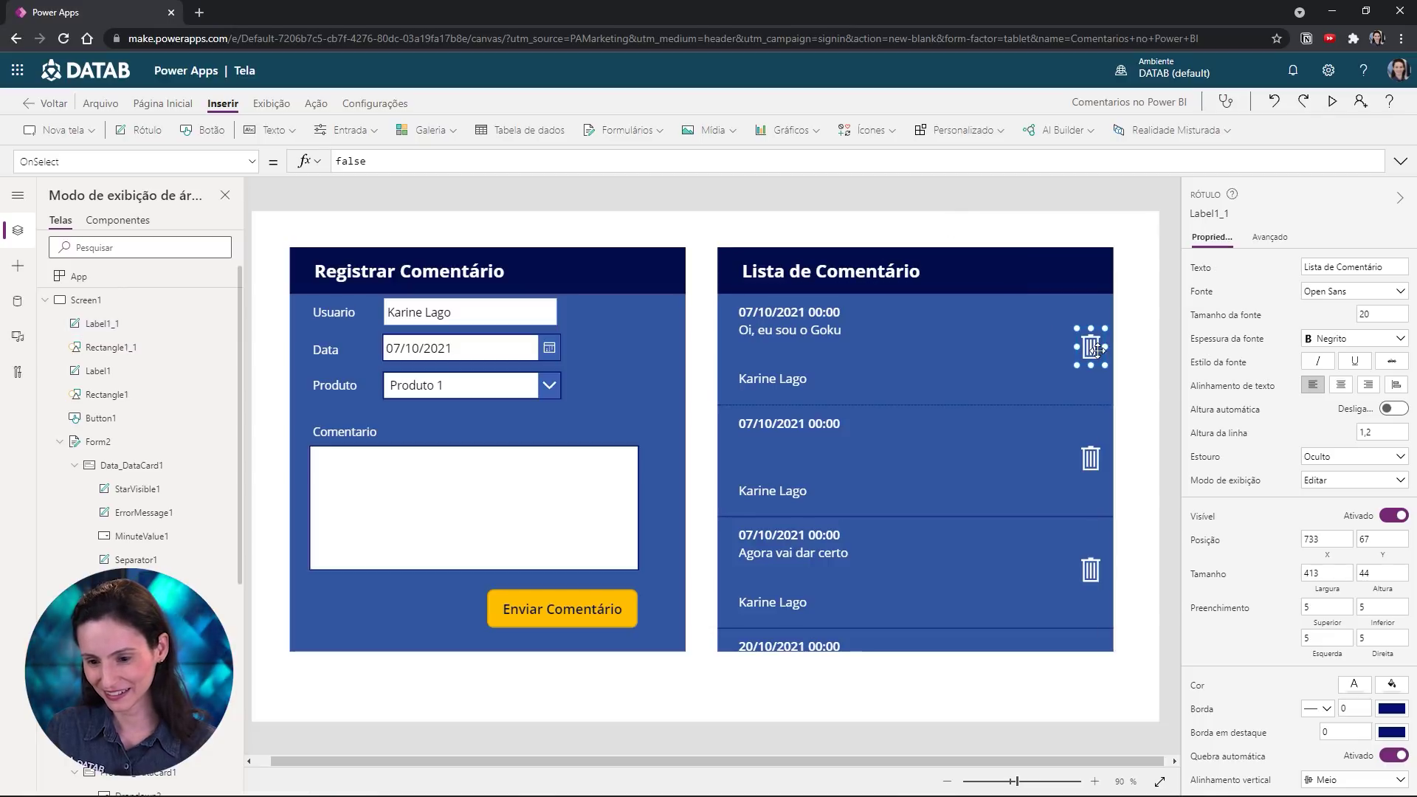
drag(1078, 346, 1067, 341)
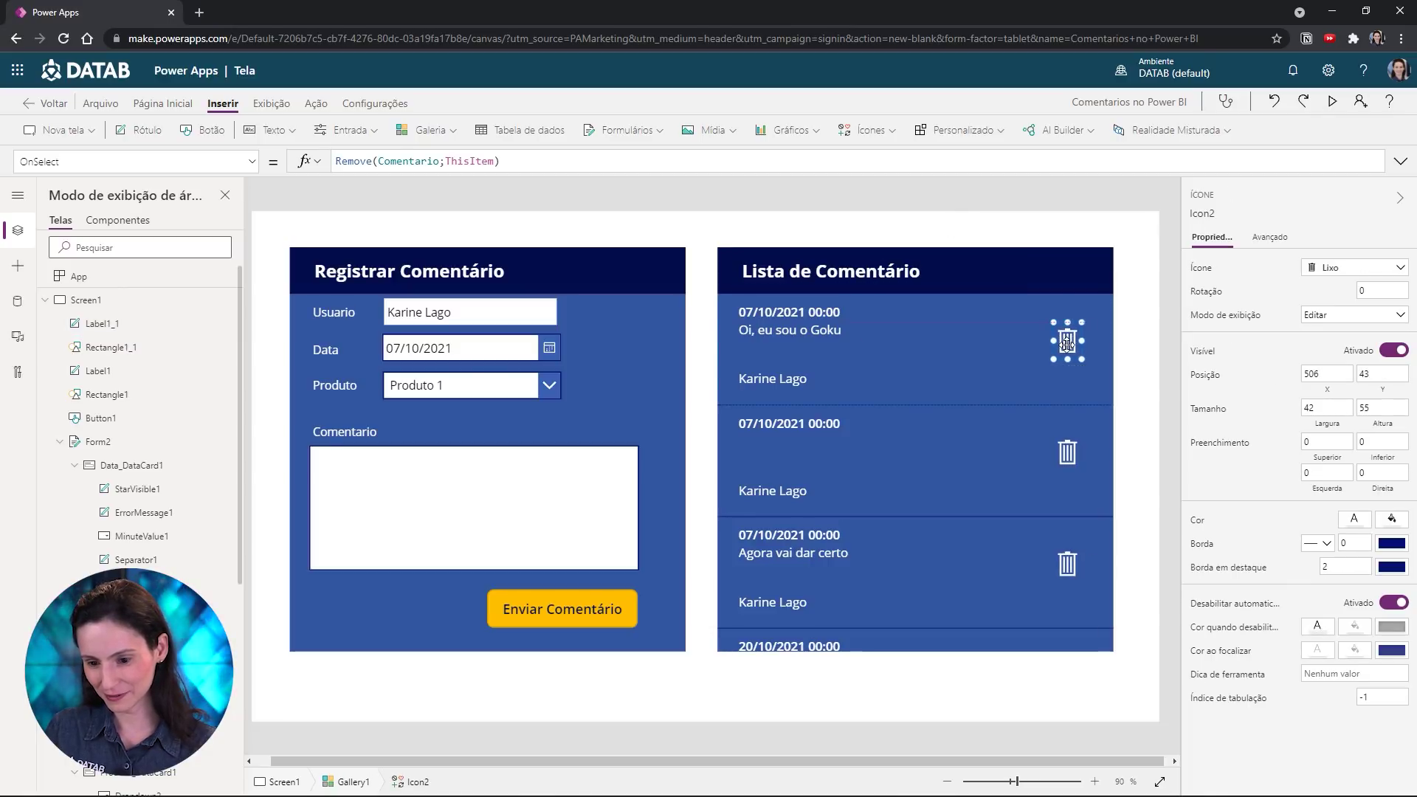
click(980, 338)
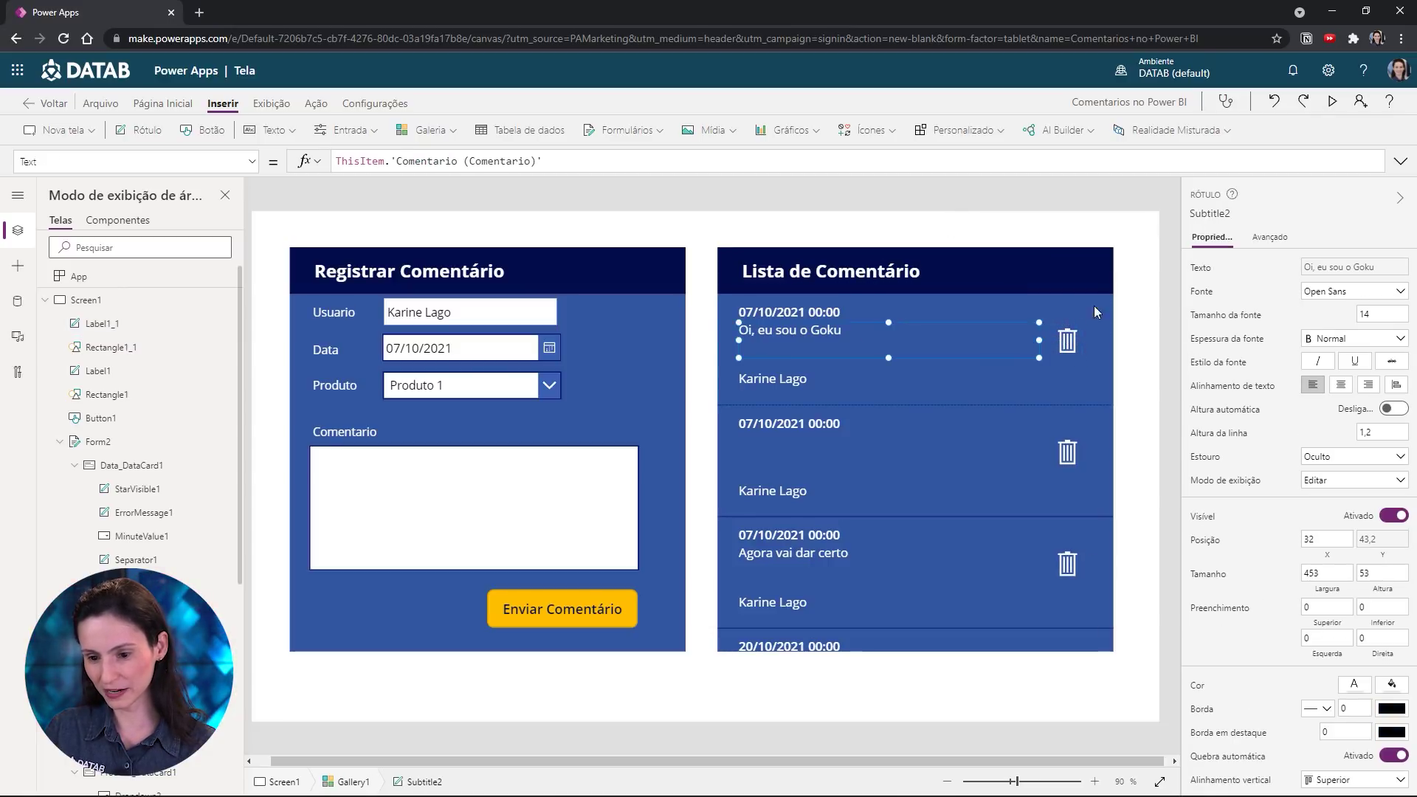
Preview the app and delete the listed comments except "Agora vai dar certo"
click(1136, 295)
click(1331, 102)
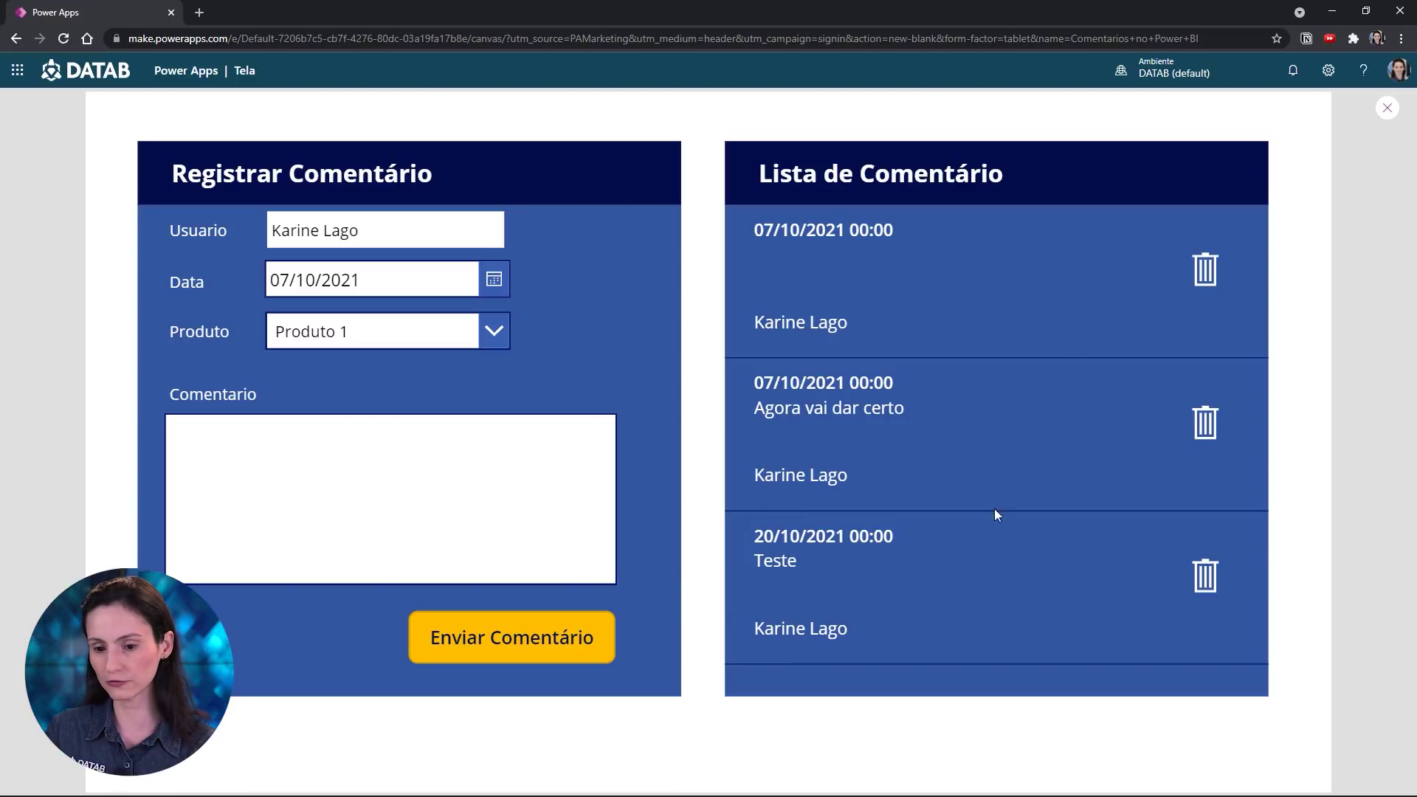
click(1207, 277)
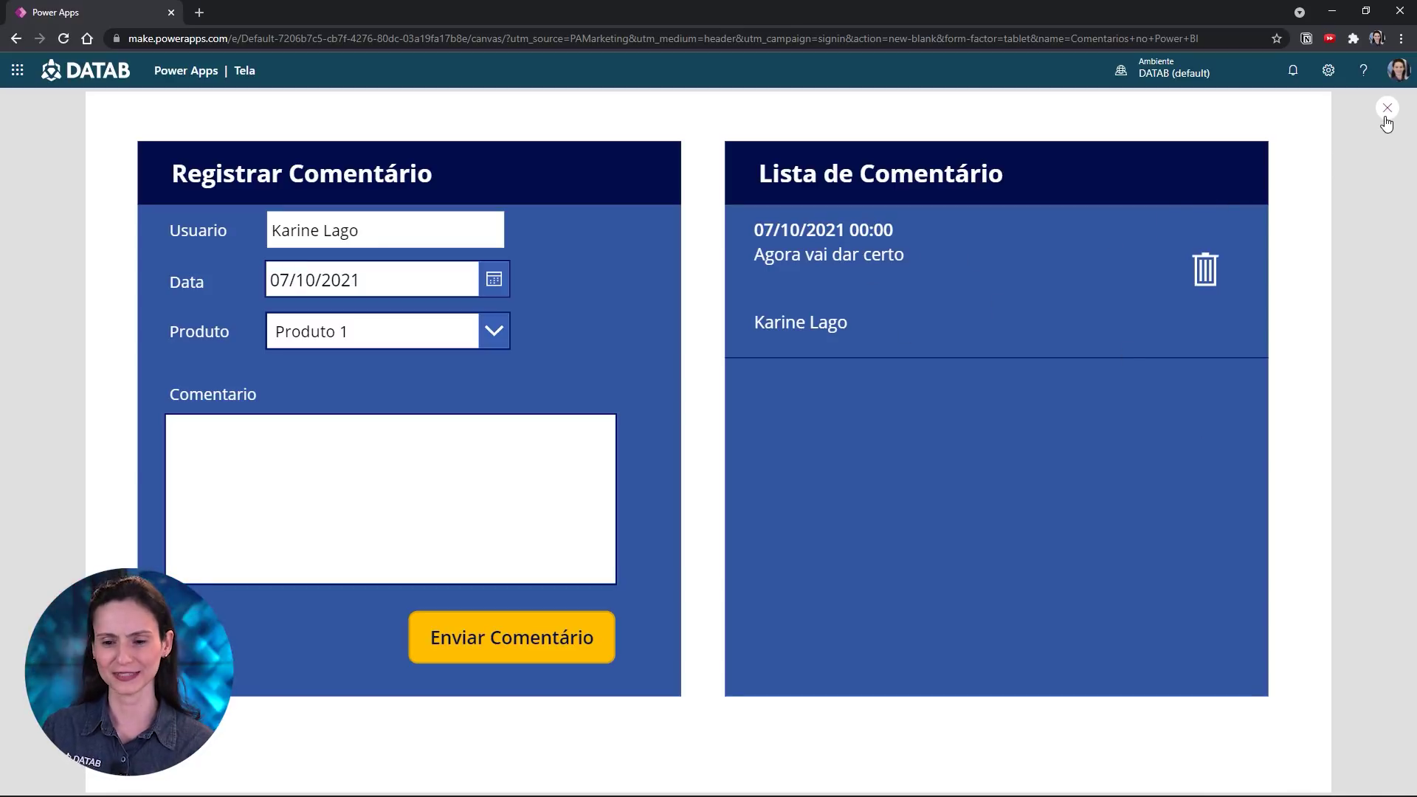
Open DadosProdutos.xlsx, check the comment rows on Planilha1, and close the workbook to return to the app preview
double_click(705, 274)
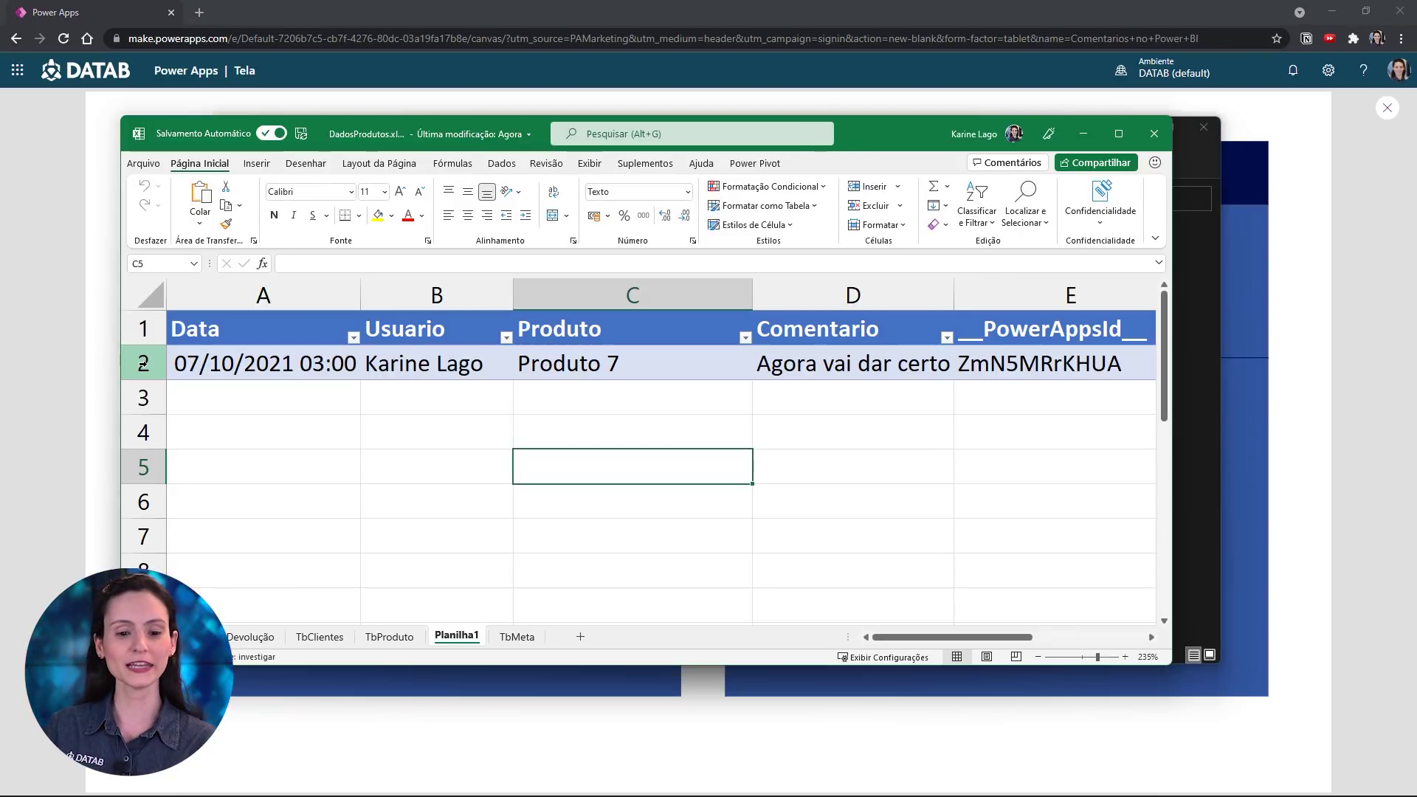
click(1163, 130)
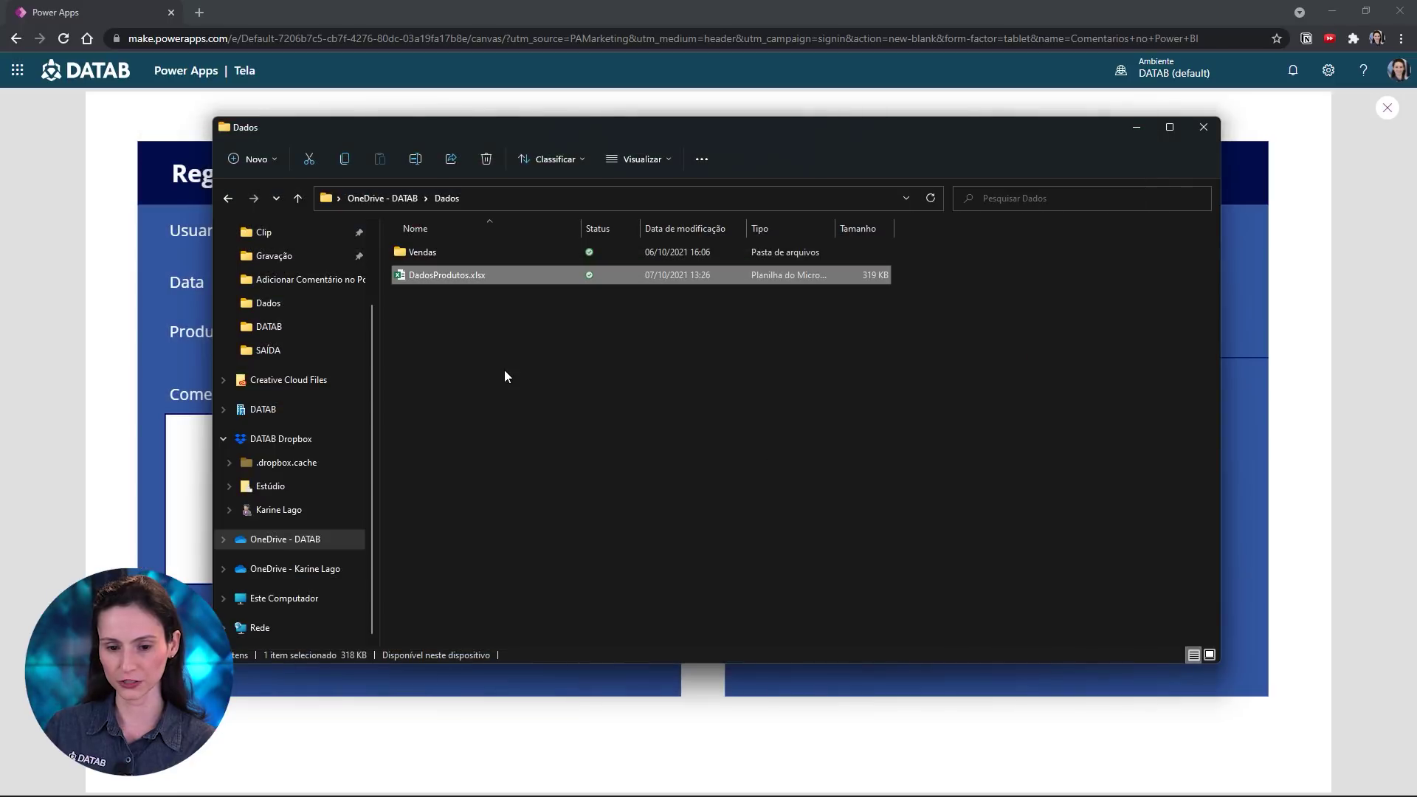
click(1349, 296)
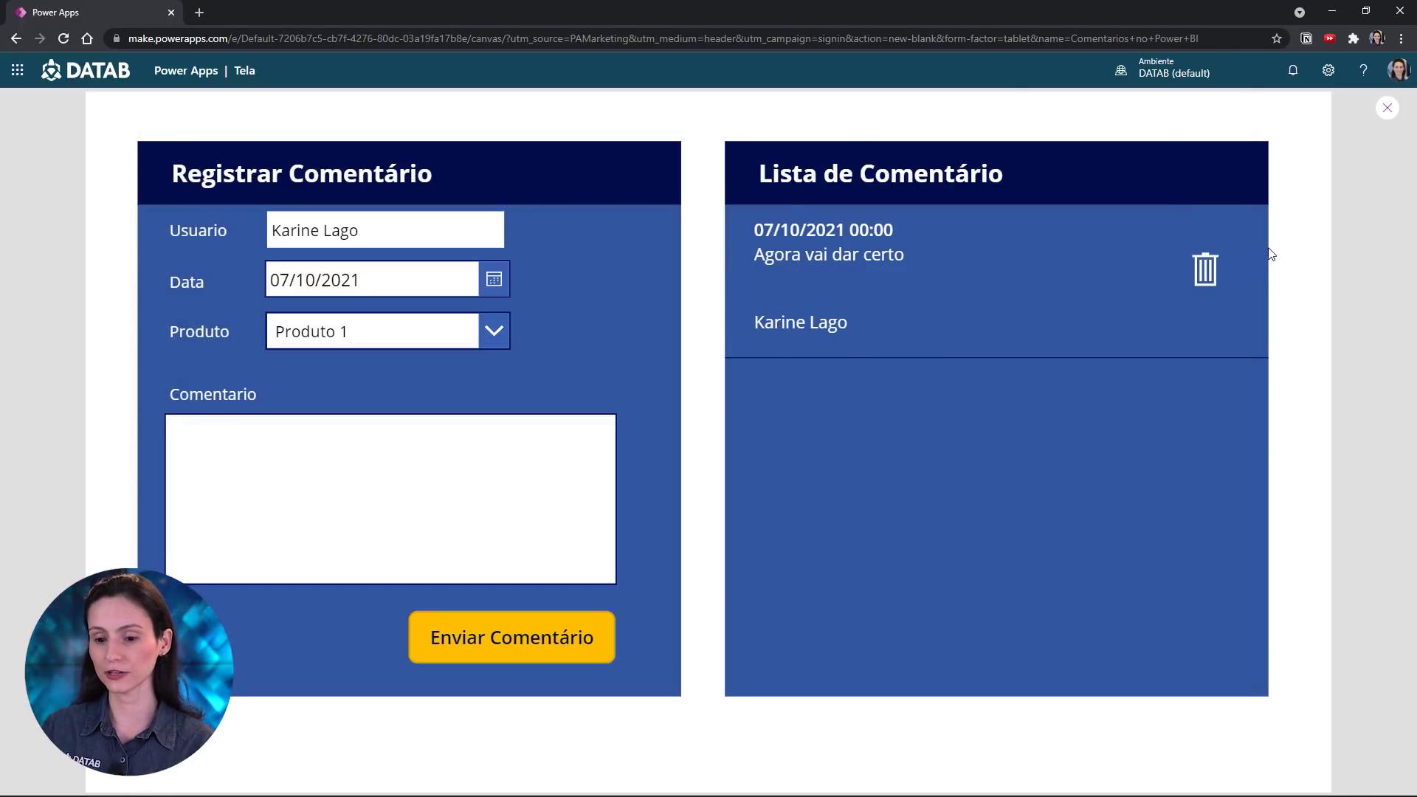
Delete the remaining comment "Agora vai dar certo" and leave the app preview
click(1205, 270)
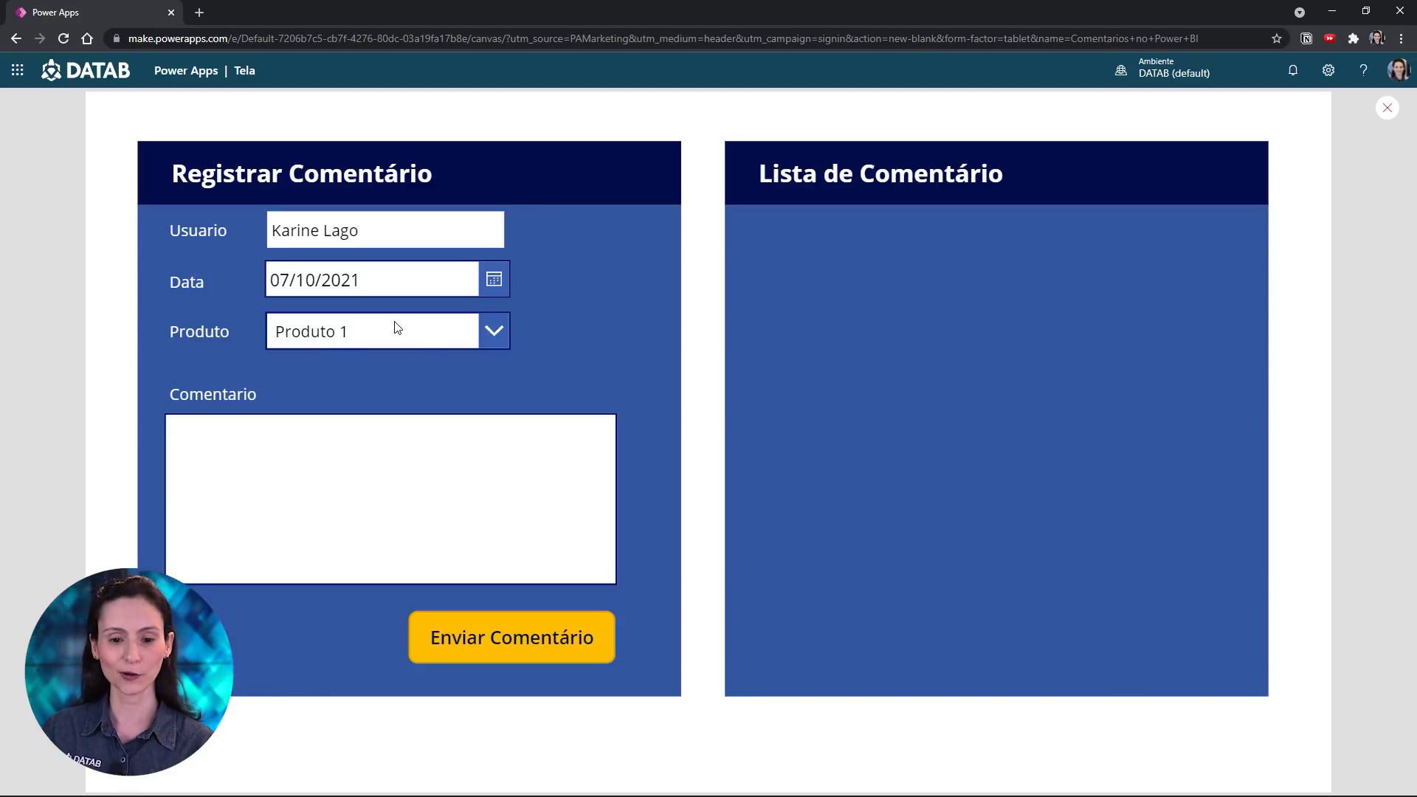
click(1387, 110)
click(852, 493)
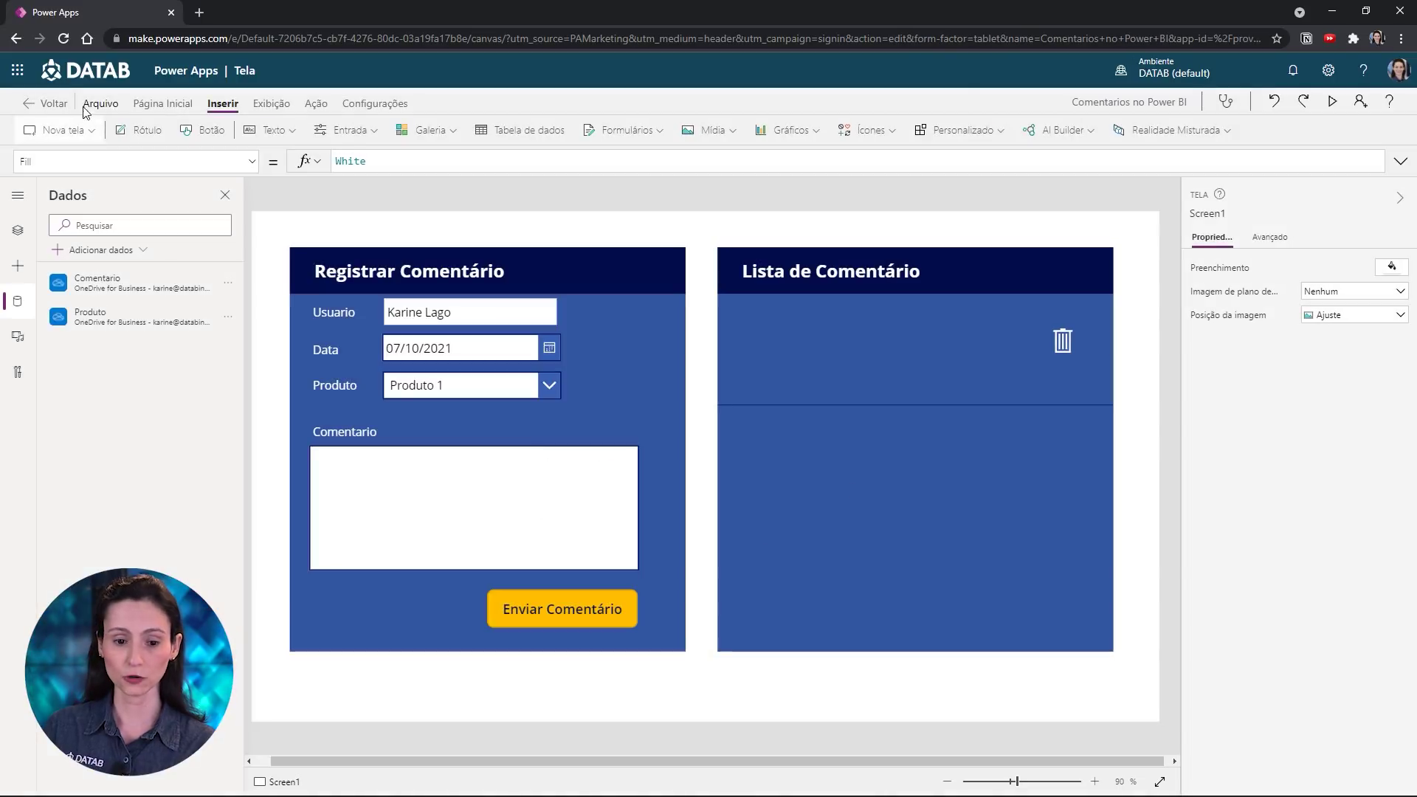
Save the Comentarios no Power BI app and publish the saved version
click(108, 104)
click(192, 297)
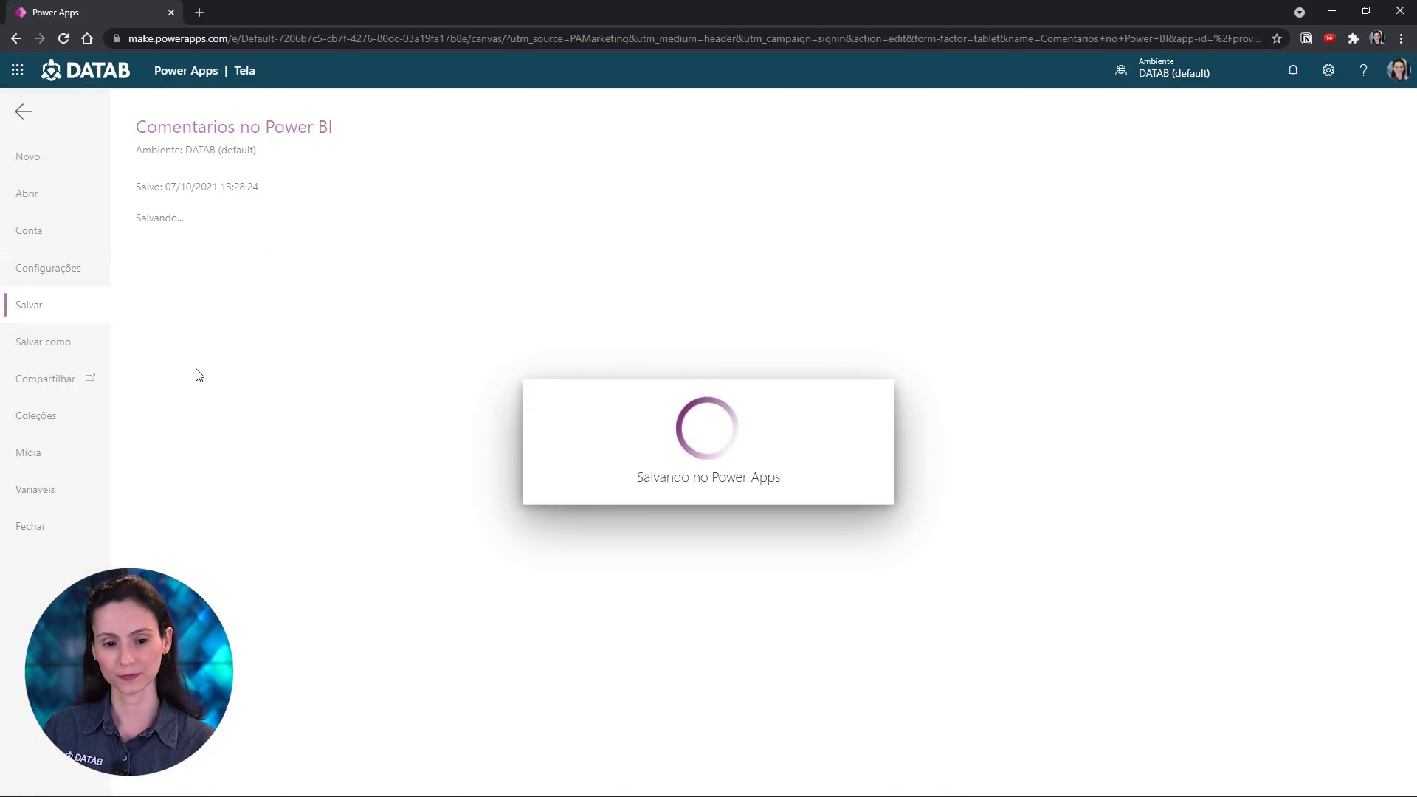
click(181, 271)
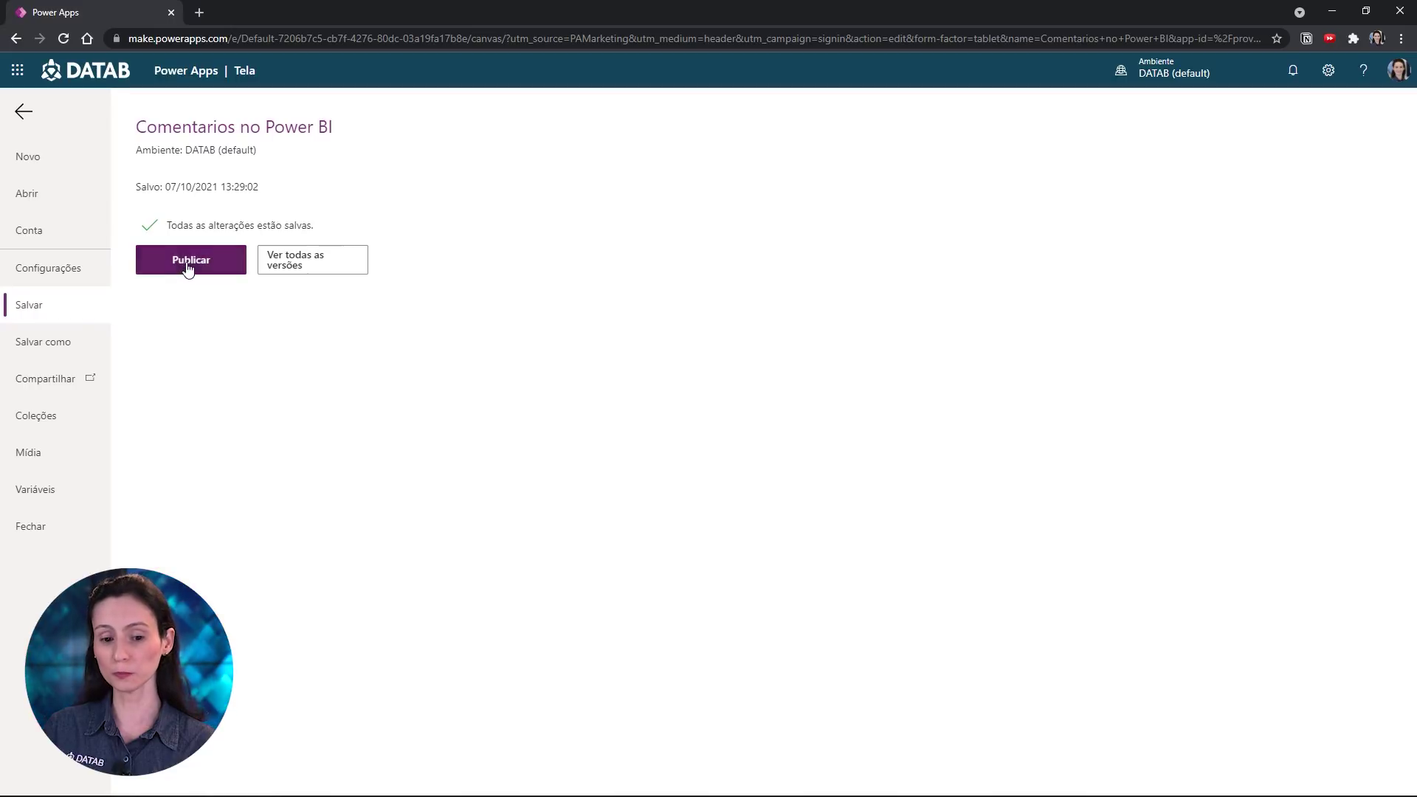
click(723, 531)
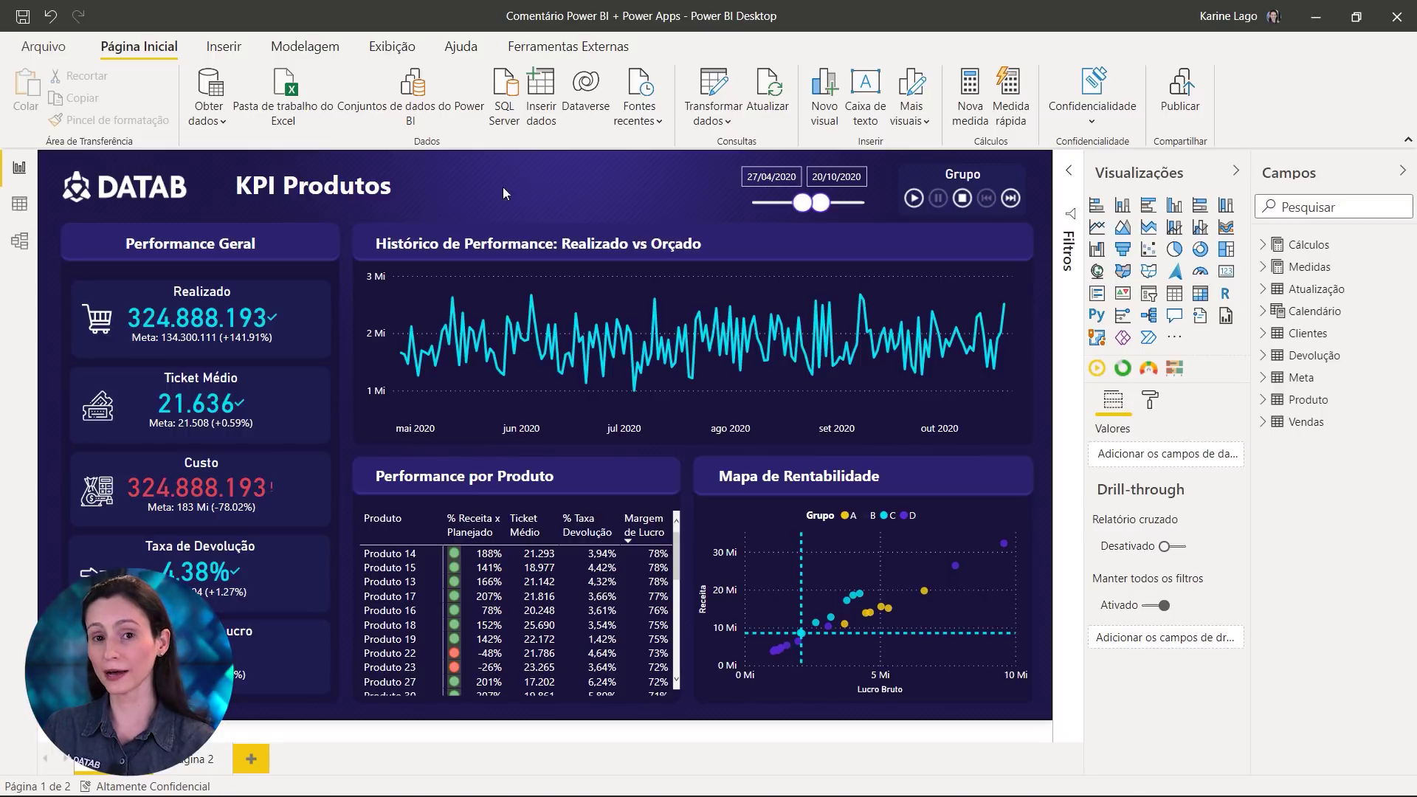
In Power BI Desktop, import the Comentario table from the DadosProdutos.xlsx workbook and open it for transformation
click(208, 122)
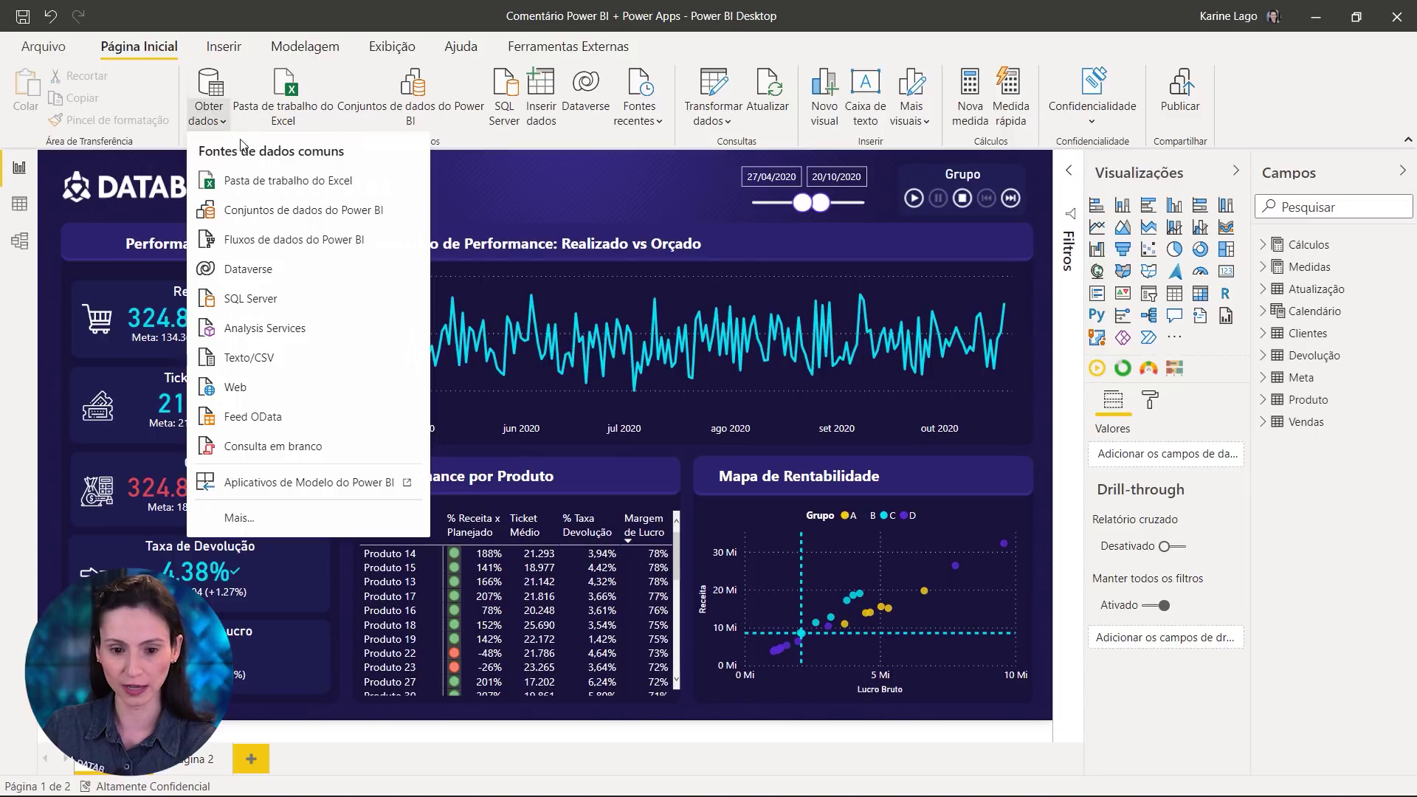
click(291, 180)
click(409, 235)
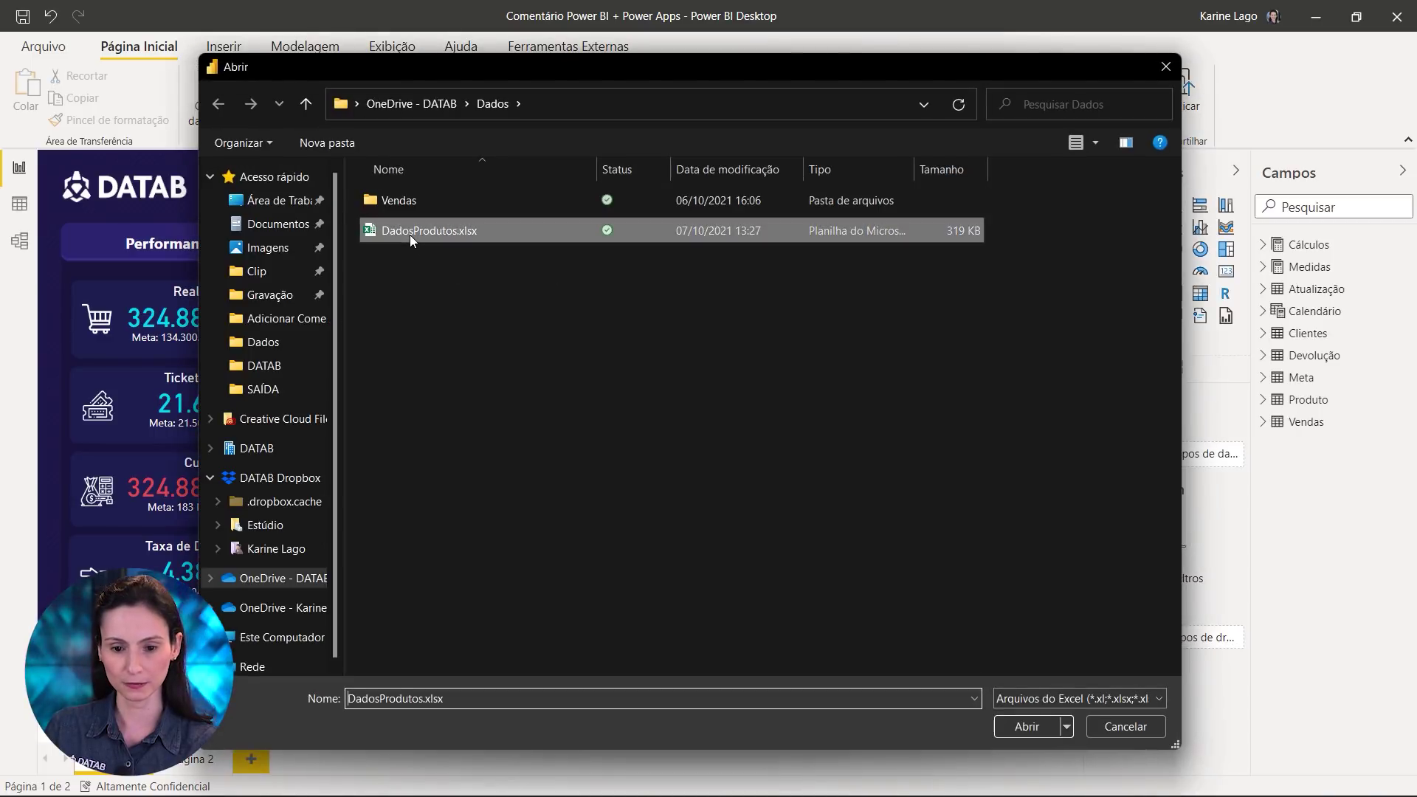
double_click(409, 235)
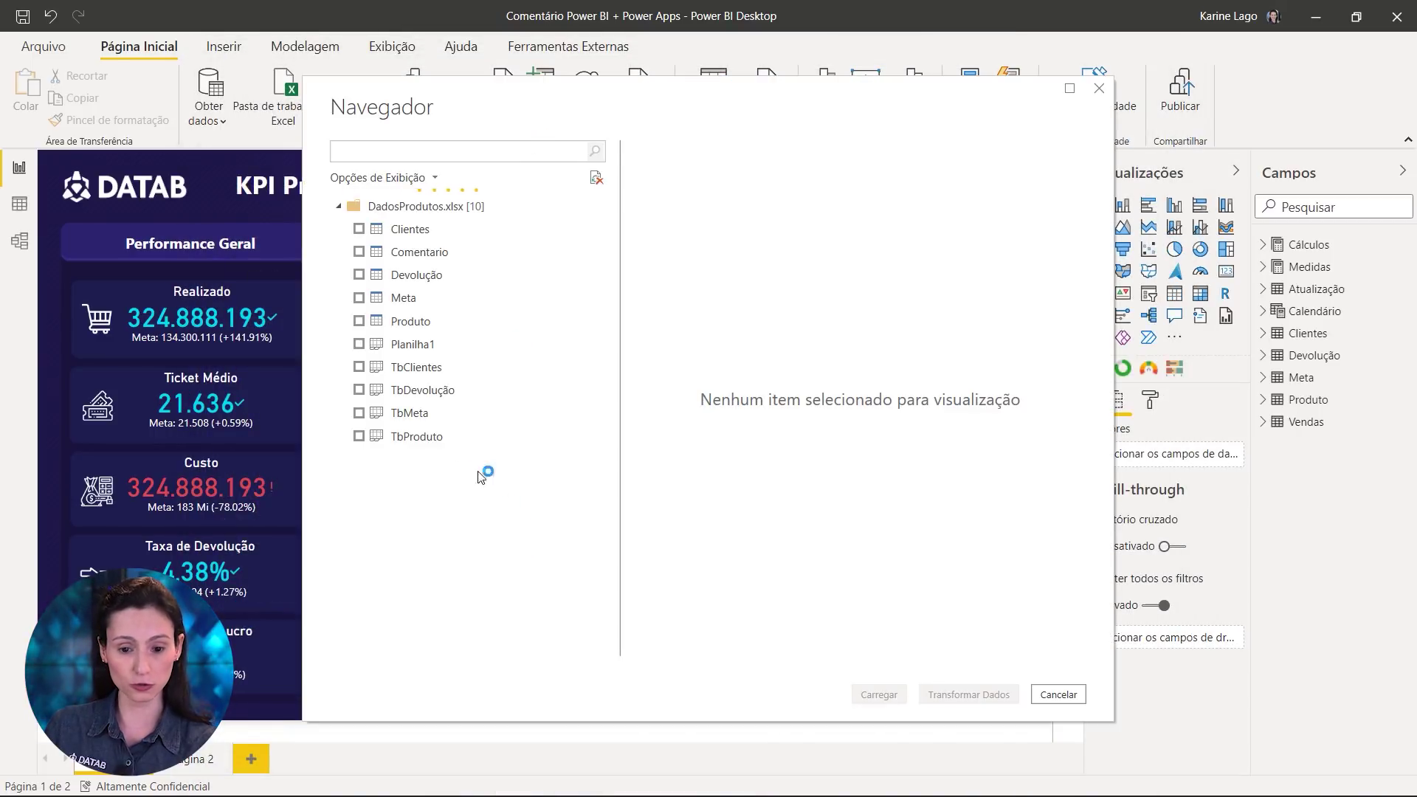
click(359, 252)
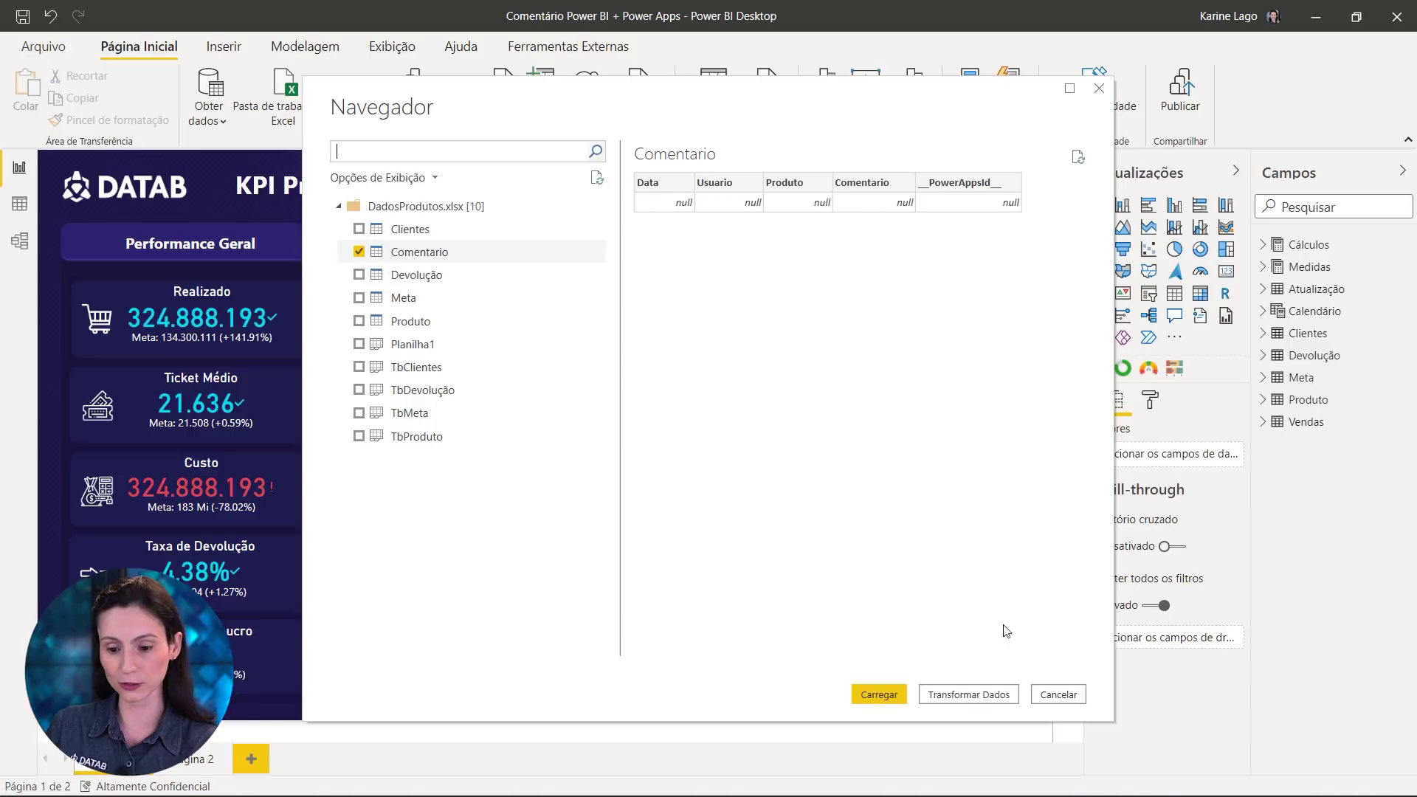
click(959, 698)
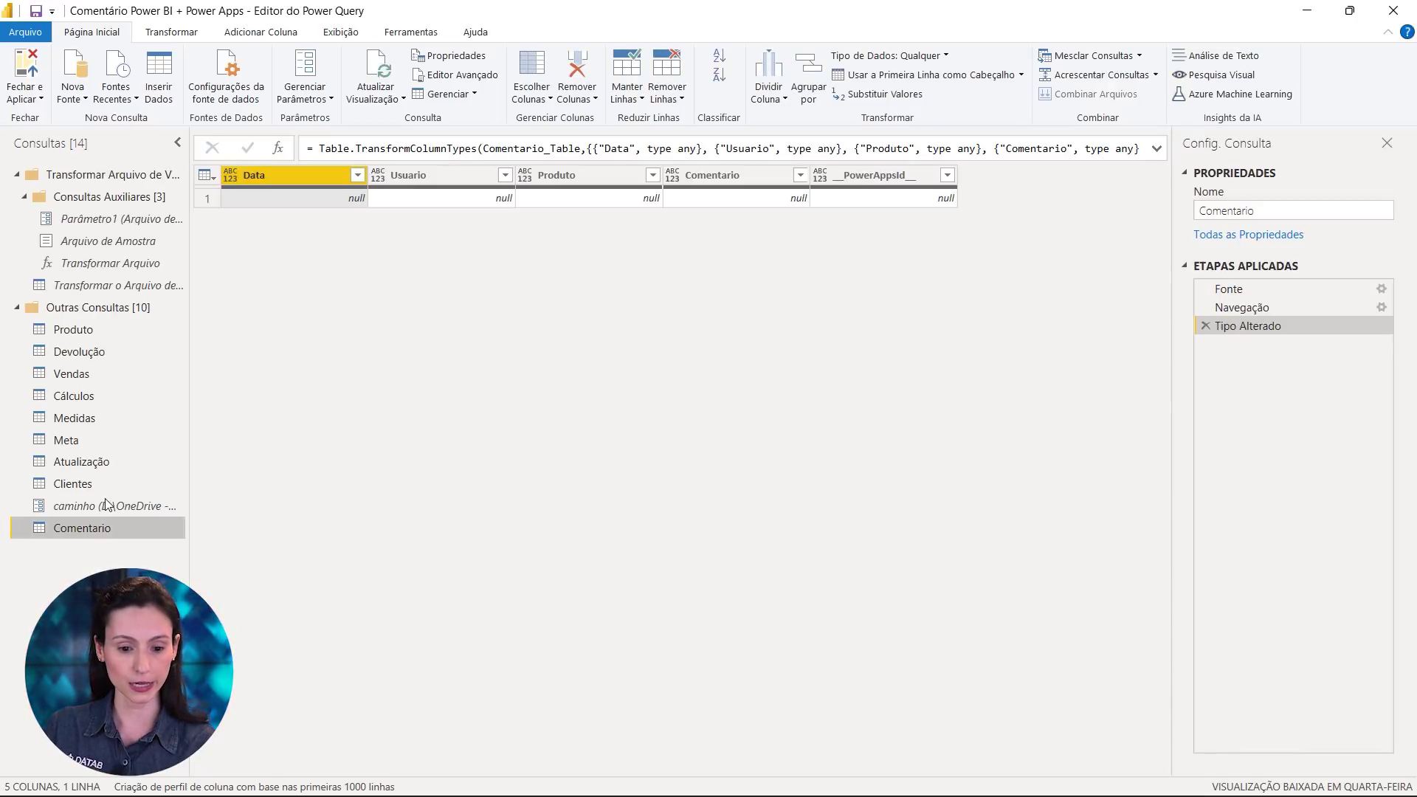
Set the Data column's type to date and Usuario, Produto and Comentario to text, and apply the query changes
click(231, 176)
click(249, 291)
click(378, 176)
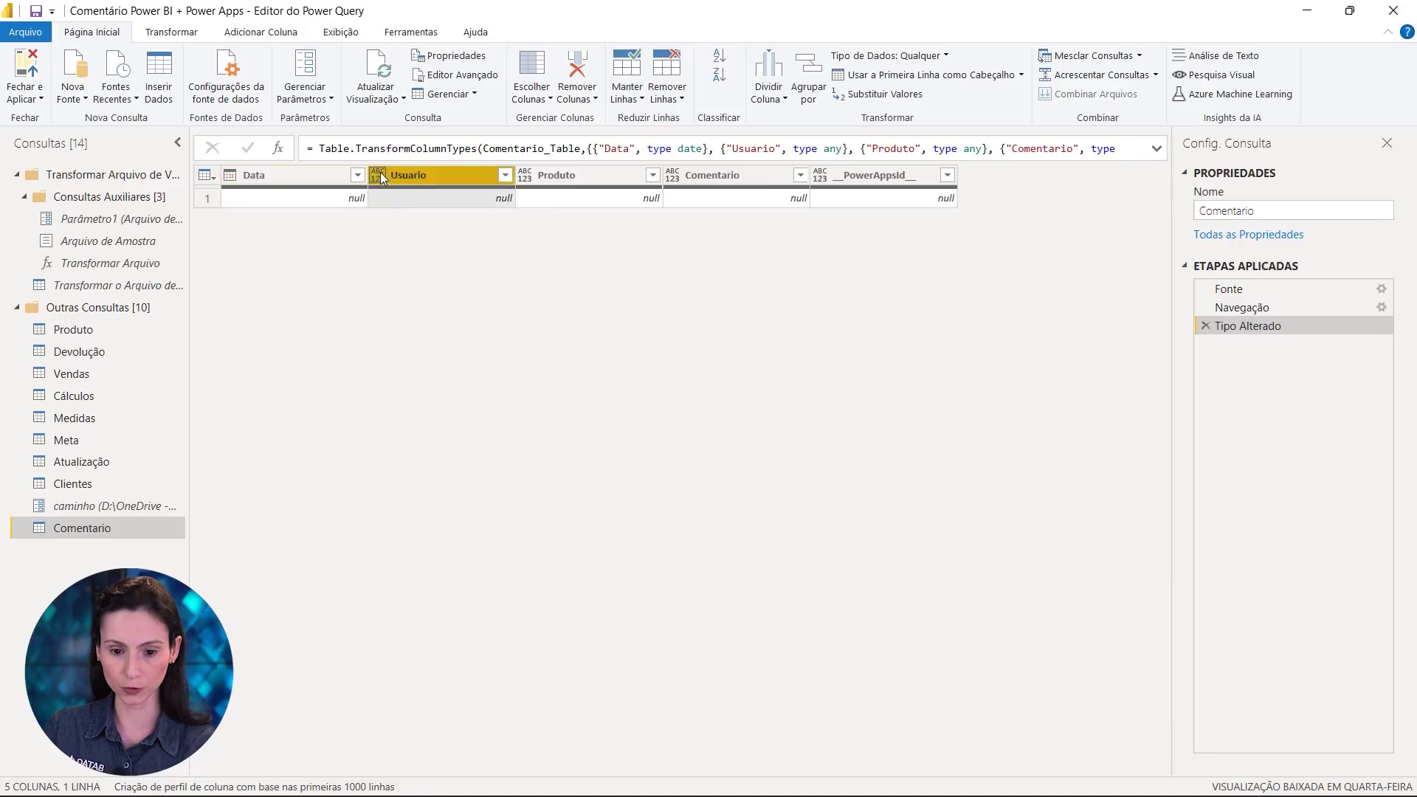
click(418, 373)
click(523, 177)
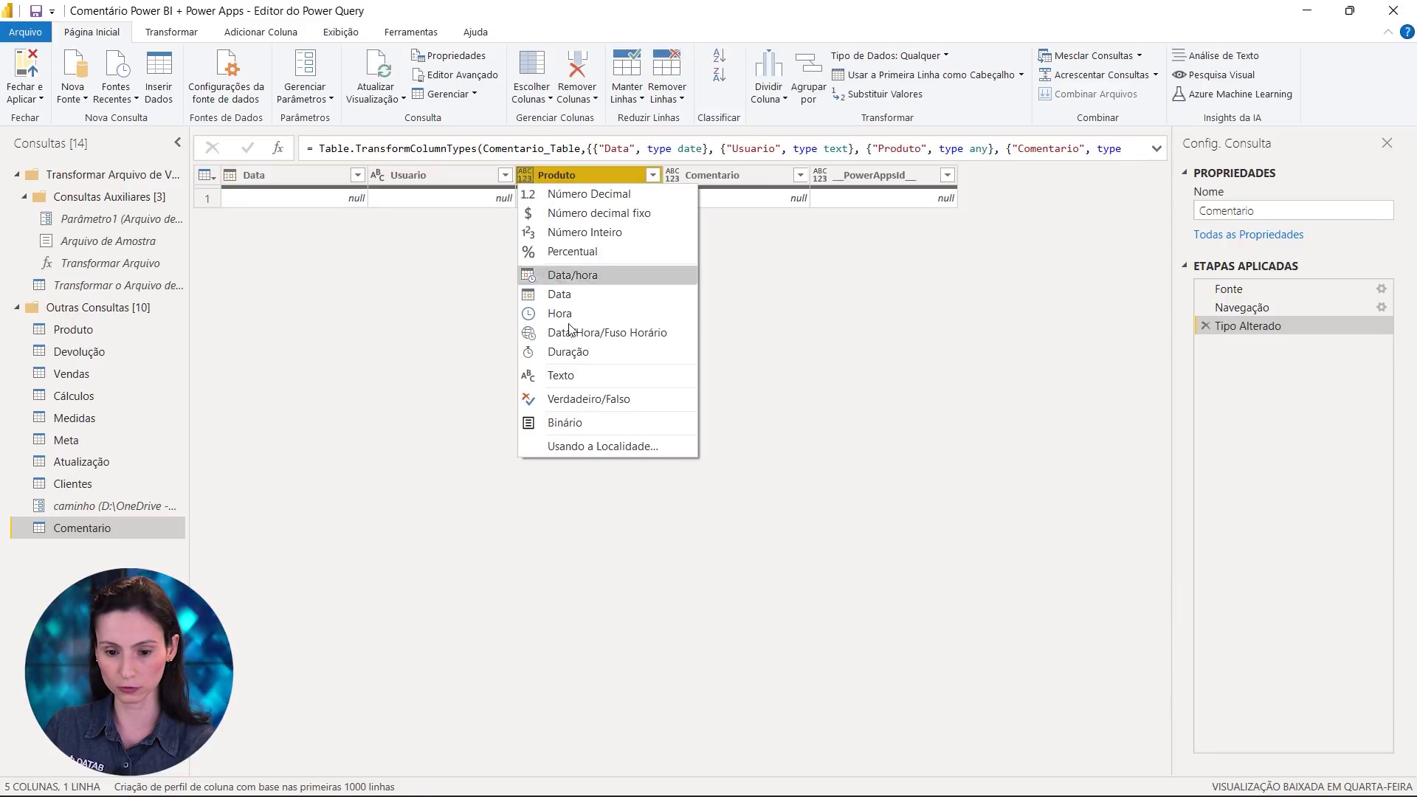
click(561, 375)
click(673, 176)
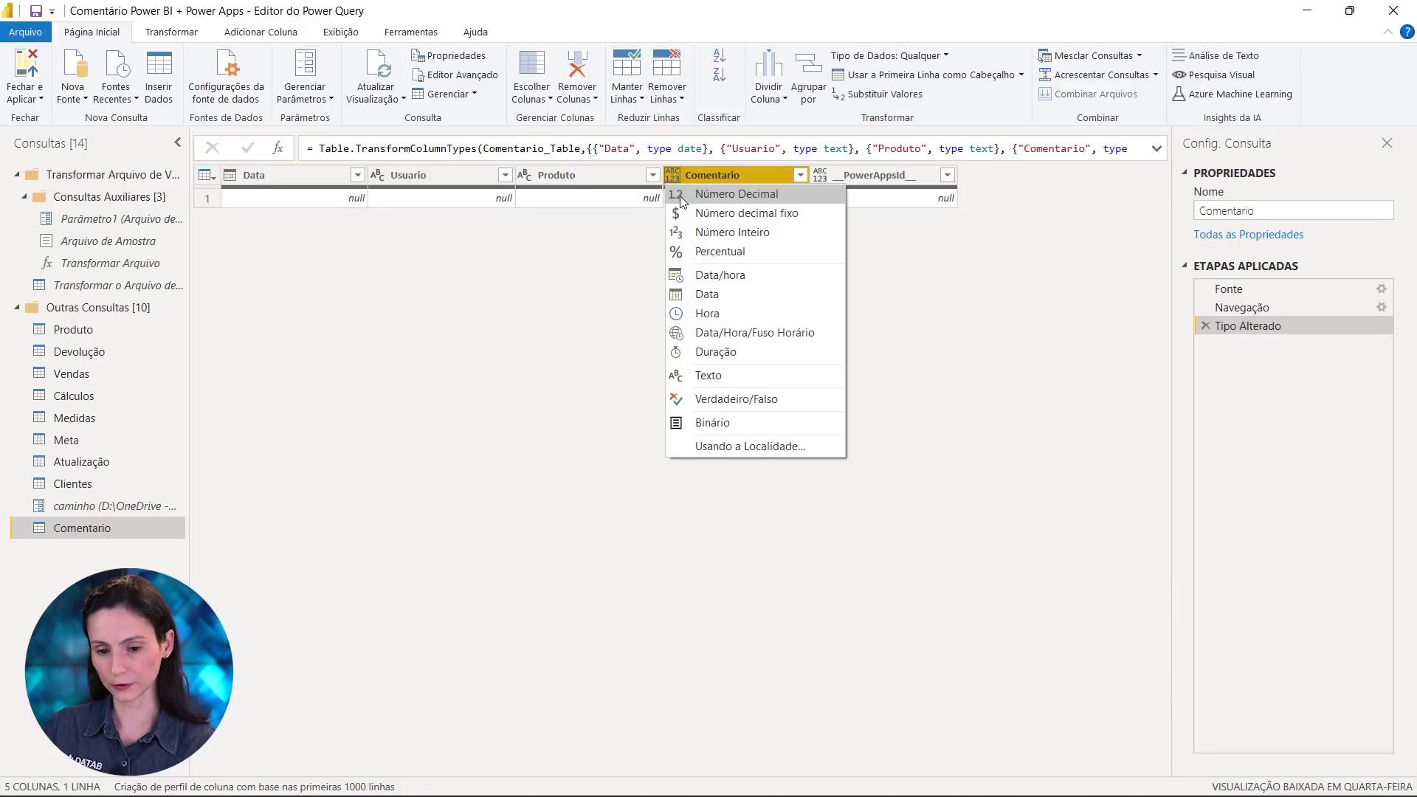
click(701, 375)
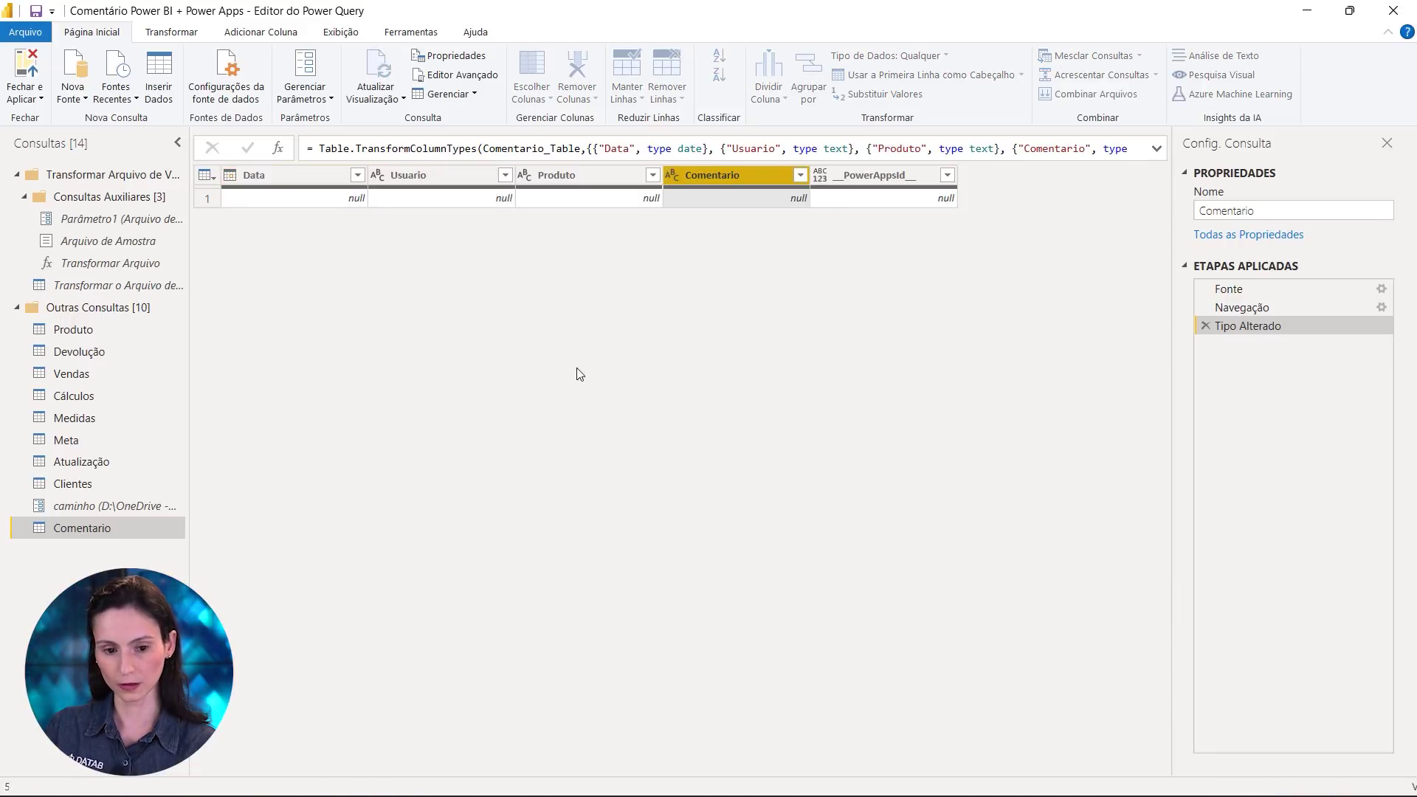
click(24, 74)
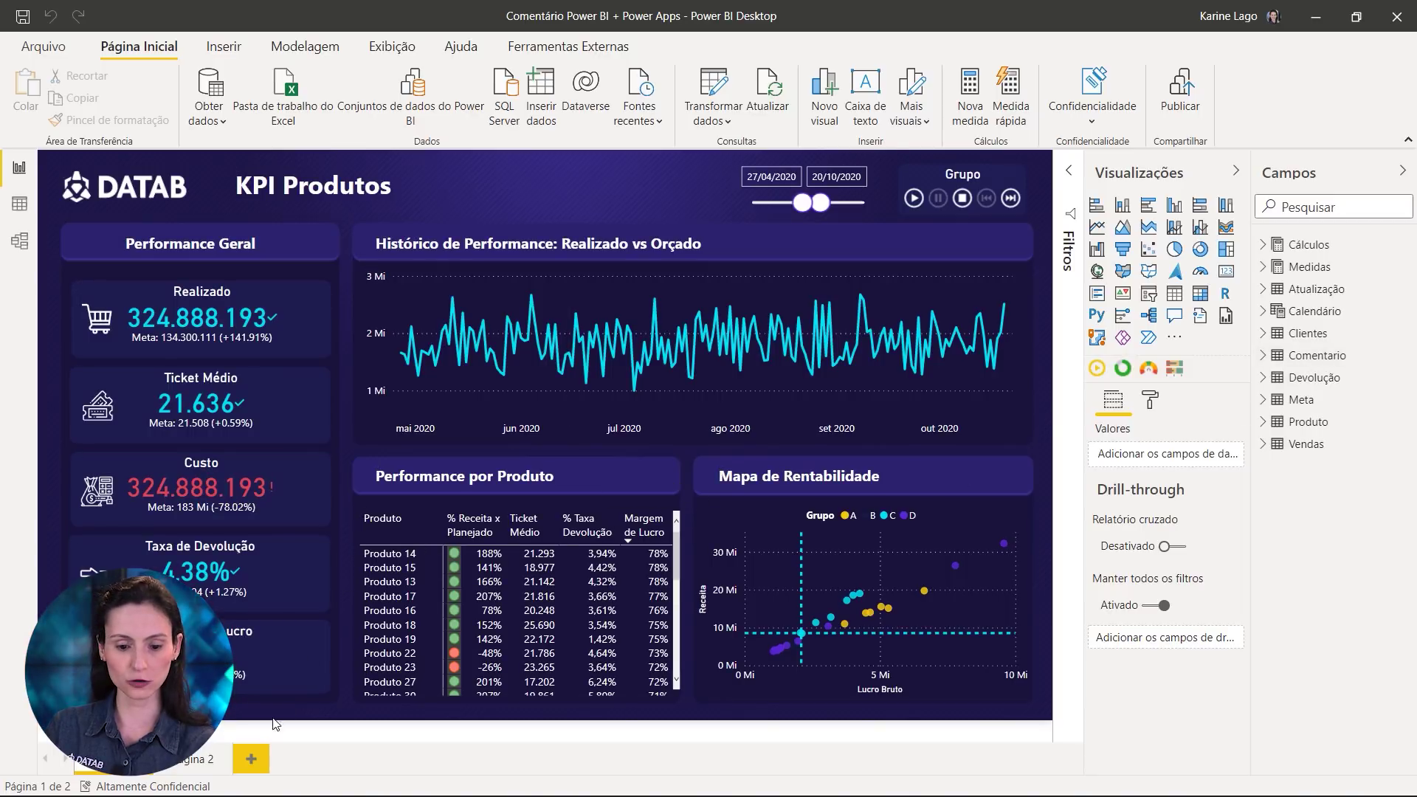
Add a new report page and set its page size type to Dica de Ferramenta
click(252, 760)
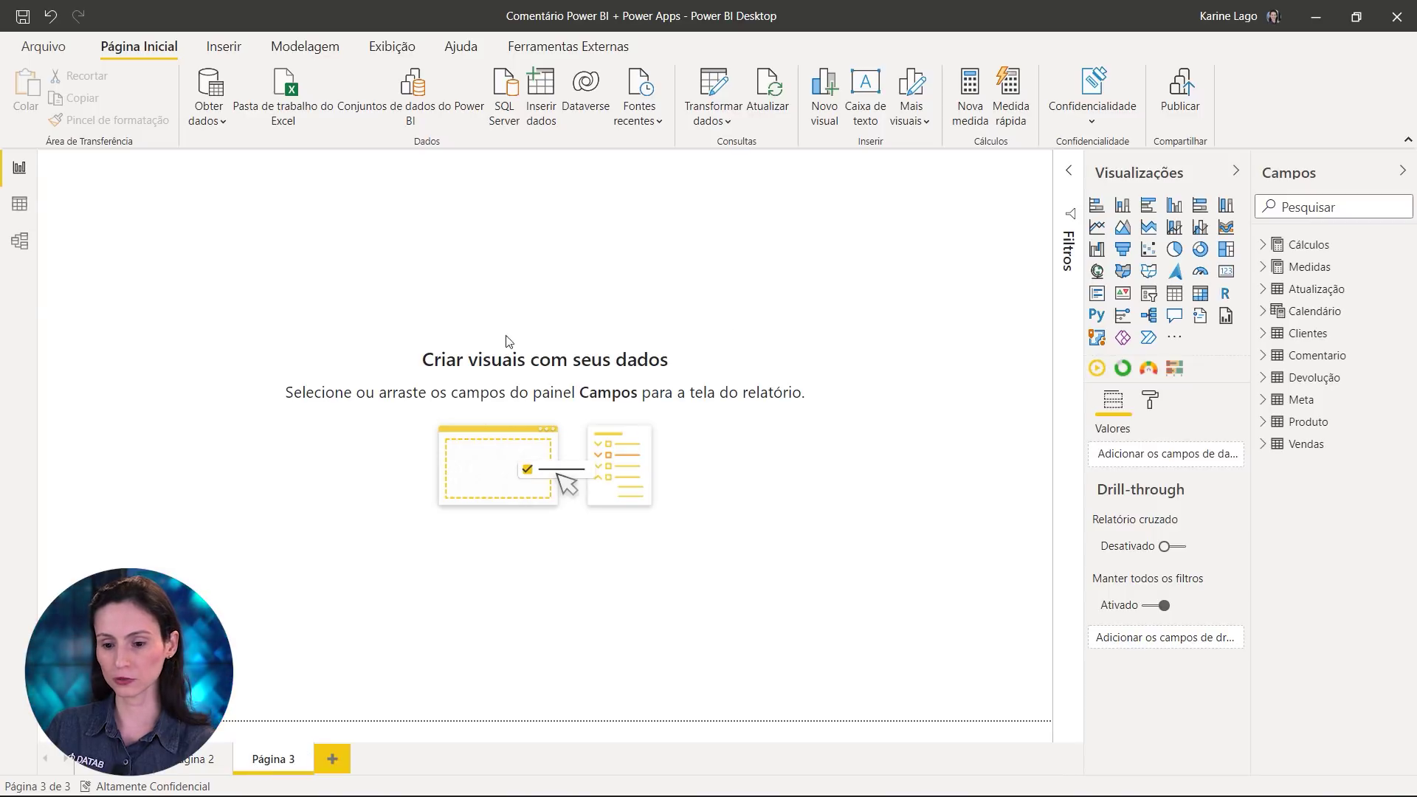
click(1150, 400)
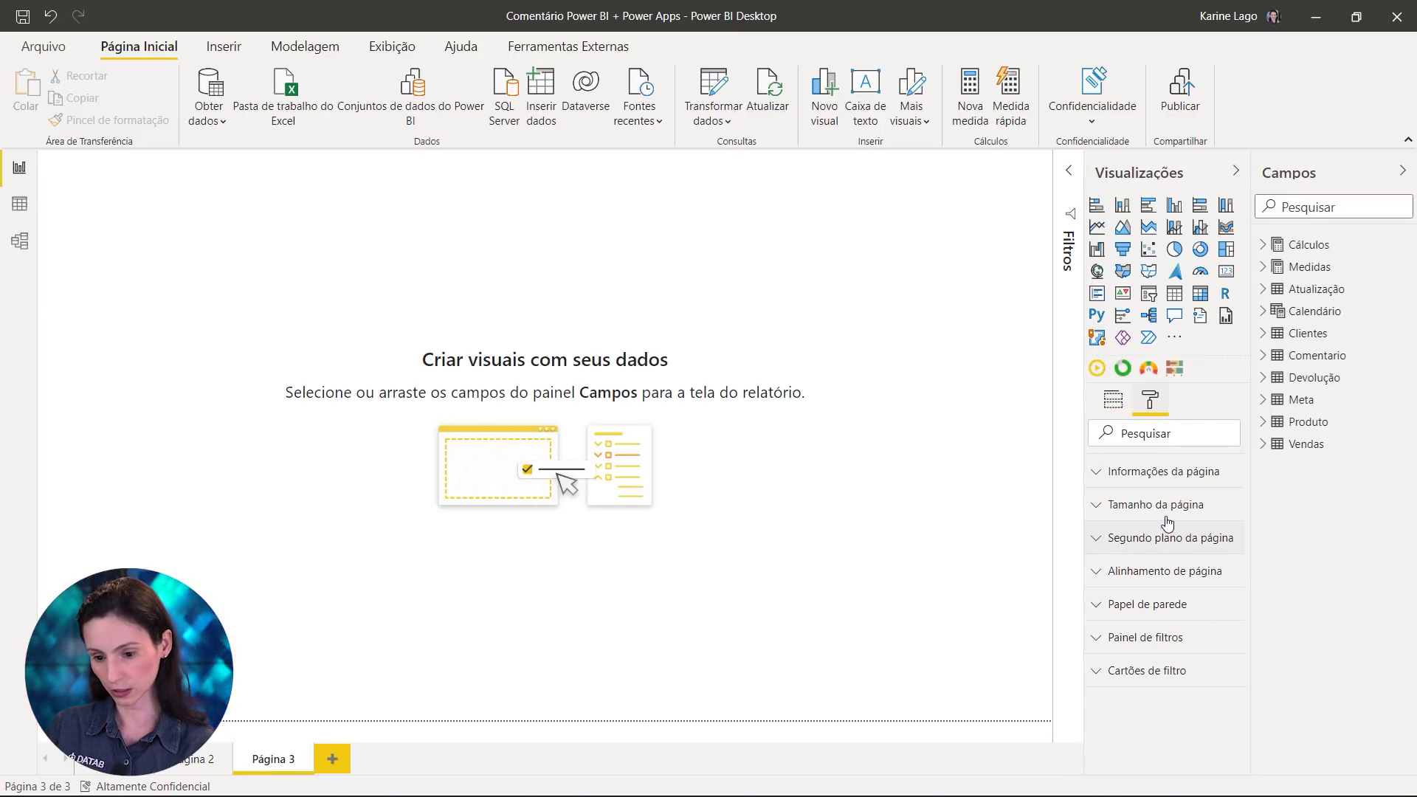
click(1160, 508)
click(1173, 559)
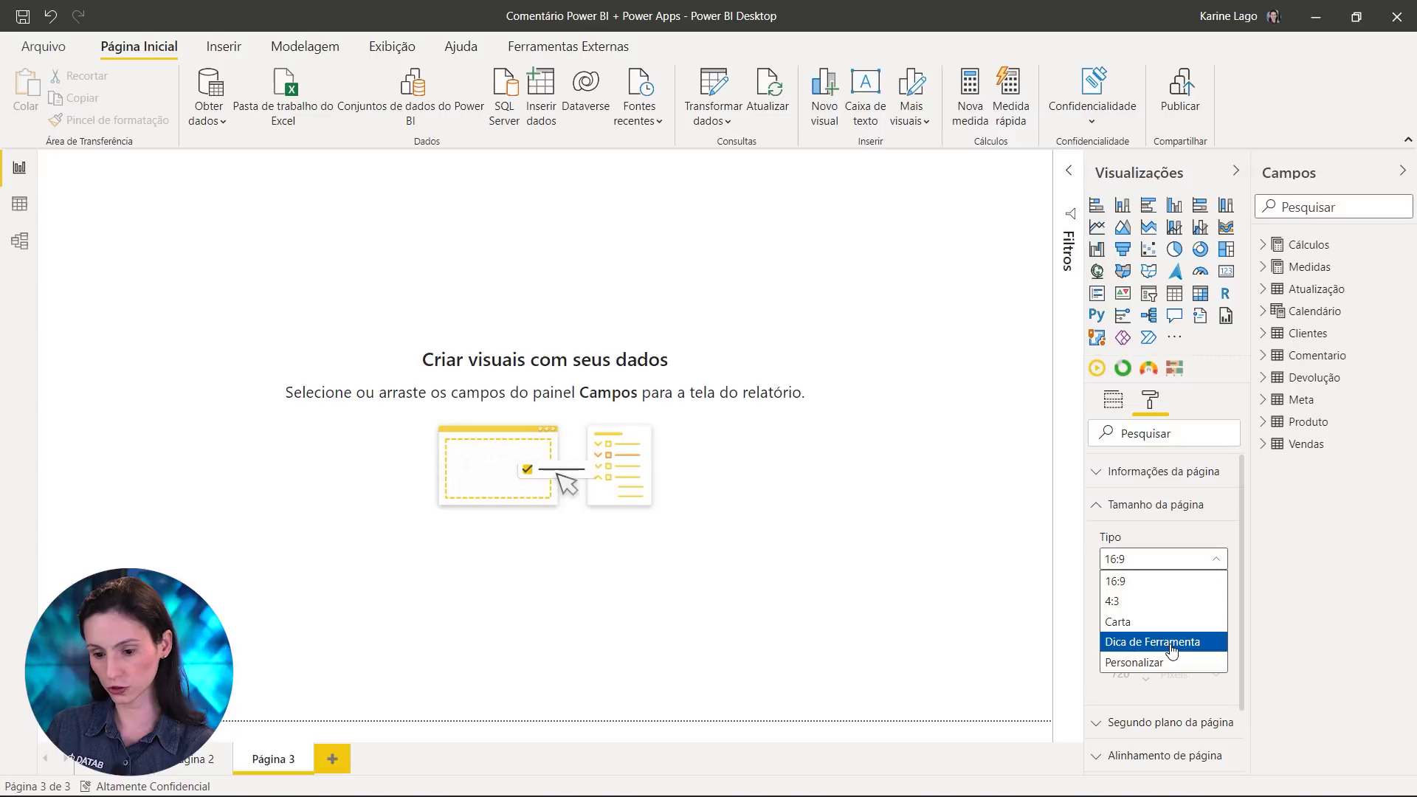
click(1173, 649)
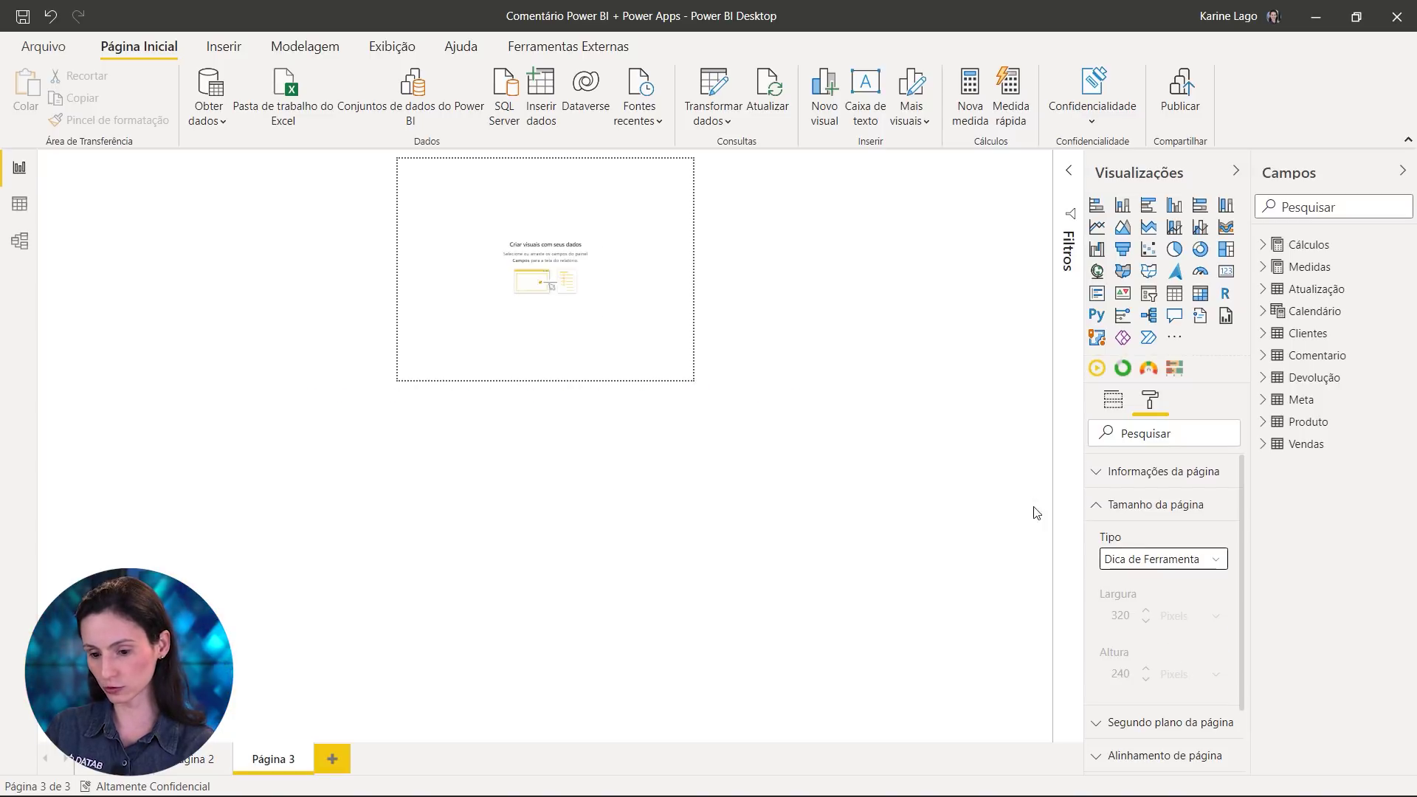
Set the page size type to Personalizar with a height of 190 pixels and enable Dica de Ferramenta for the page
click(1119, 571)
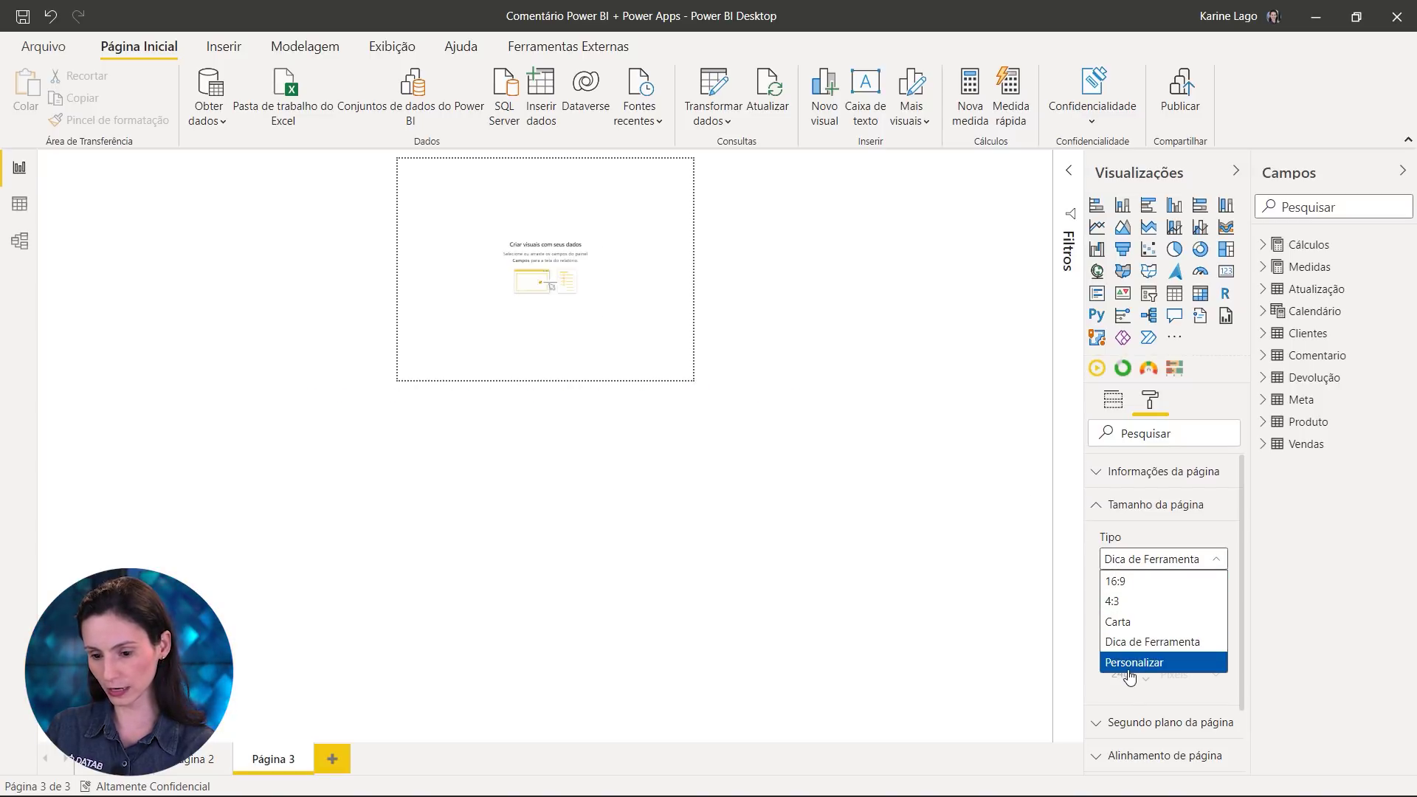
click(1134, 664)
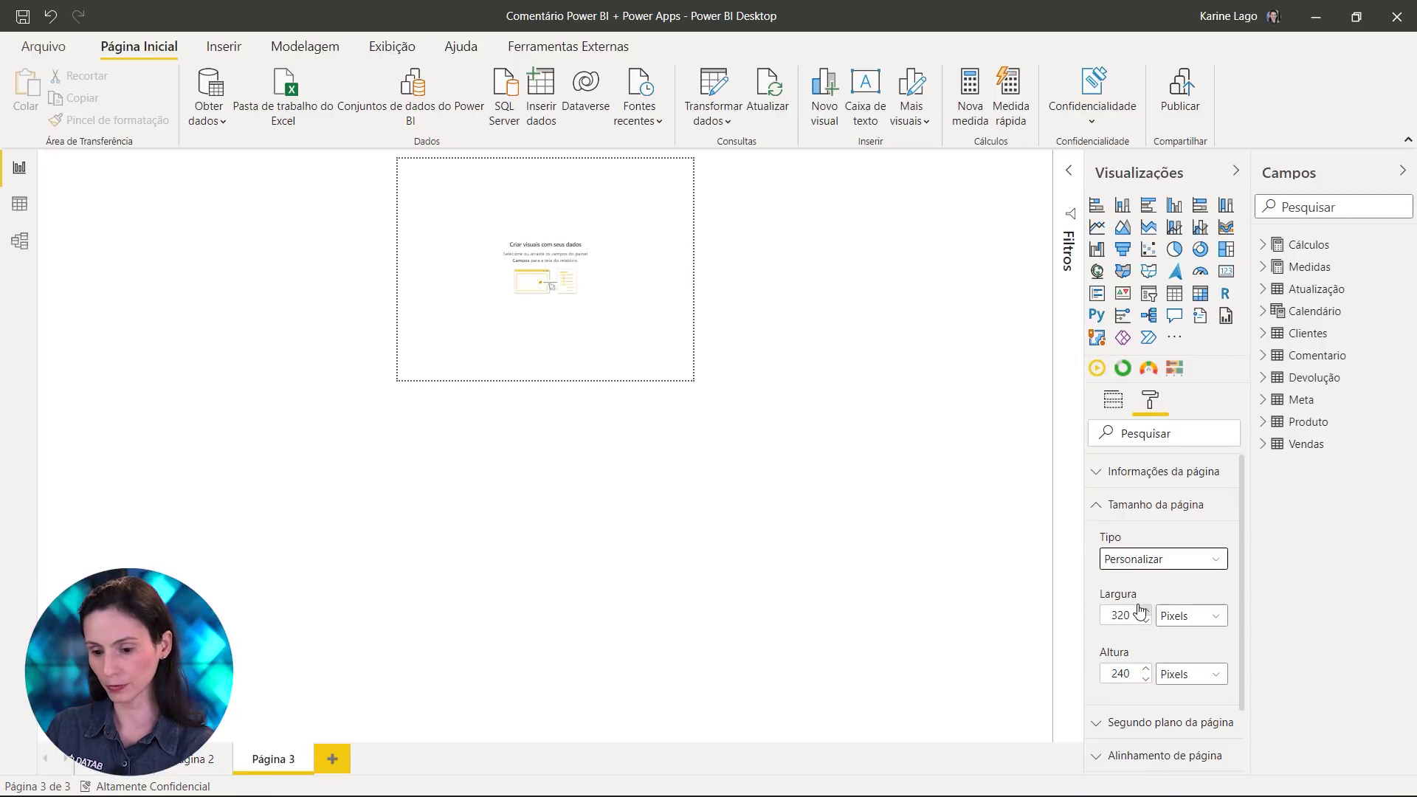
double_click(1114, 676)
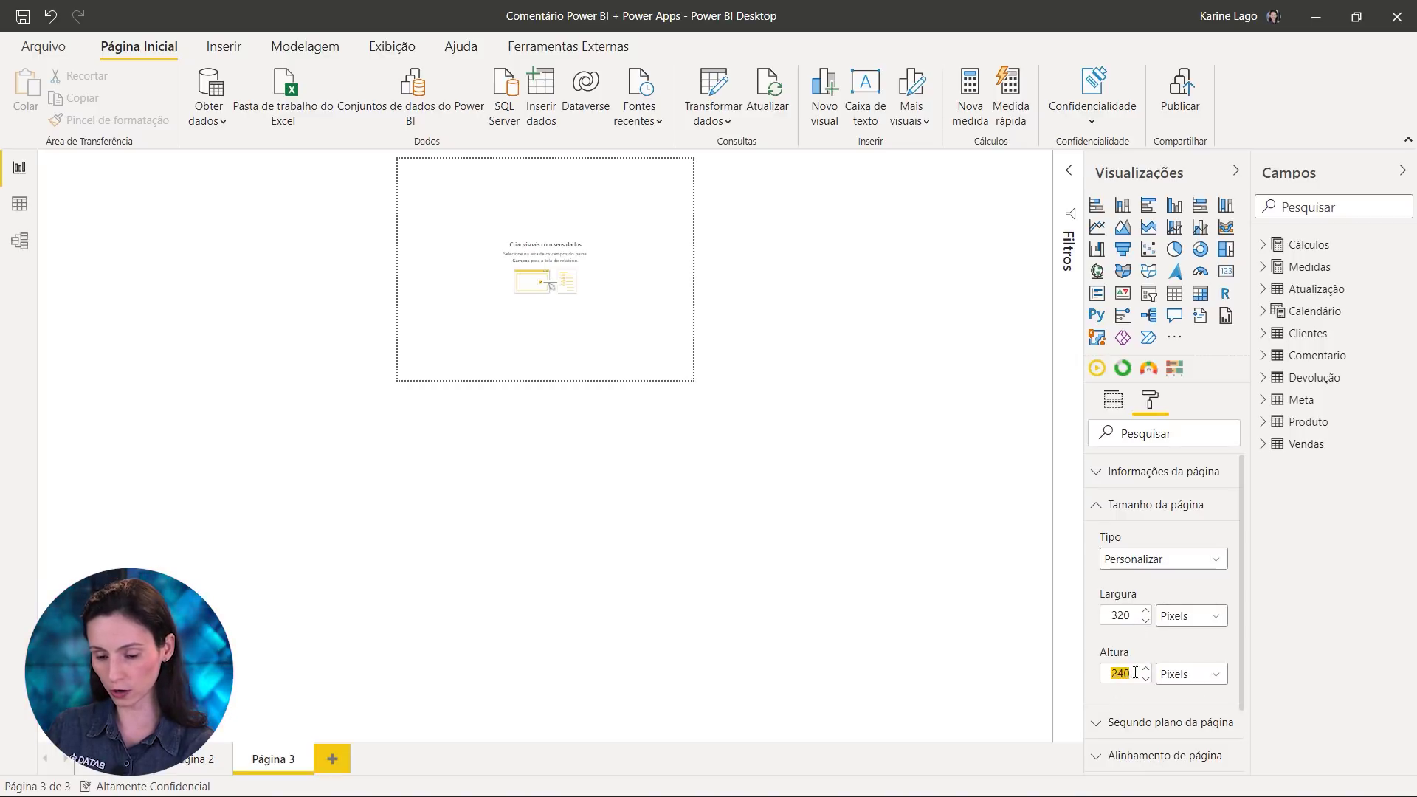
text(190)
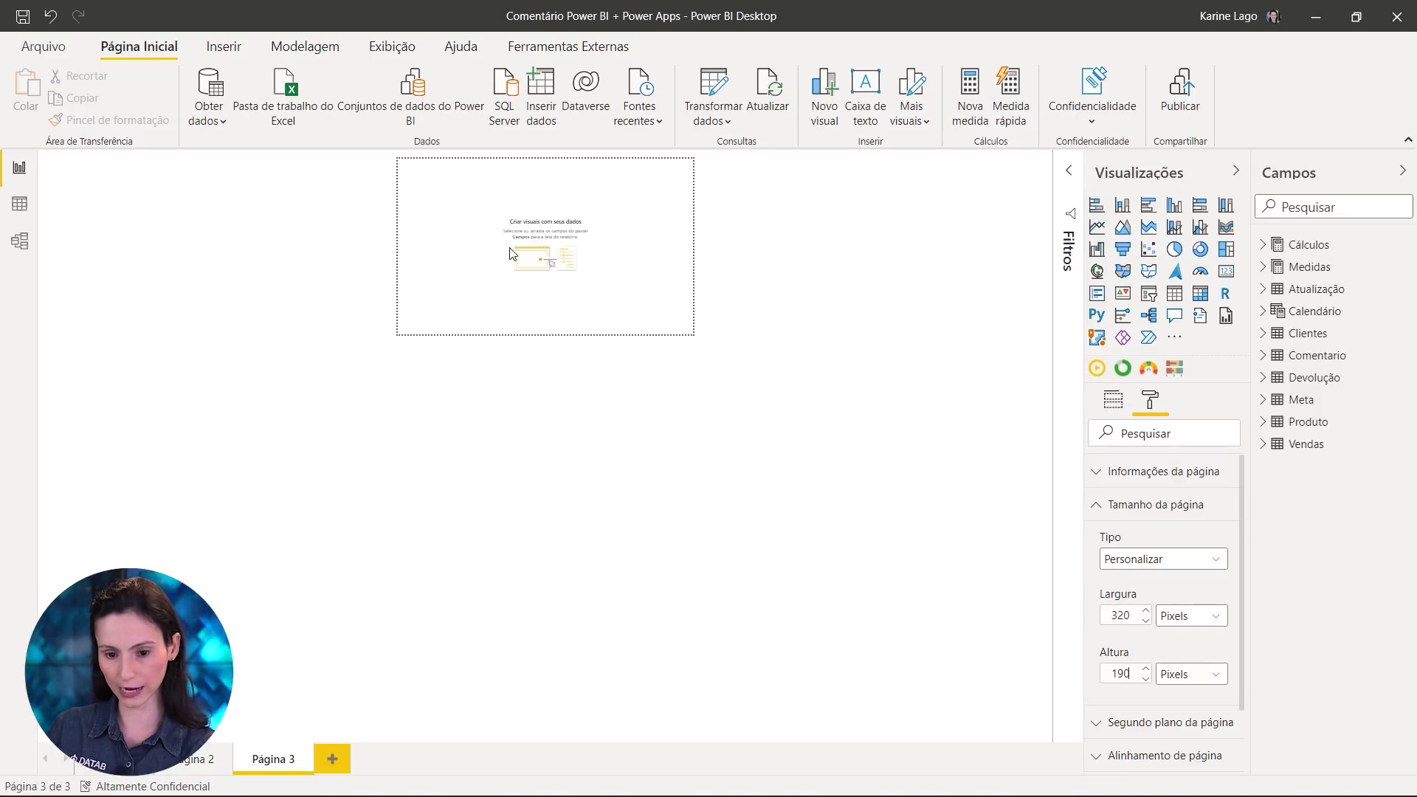
click(1174, 478)
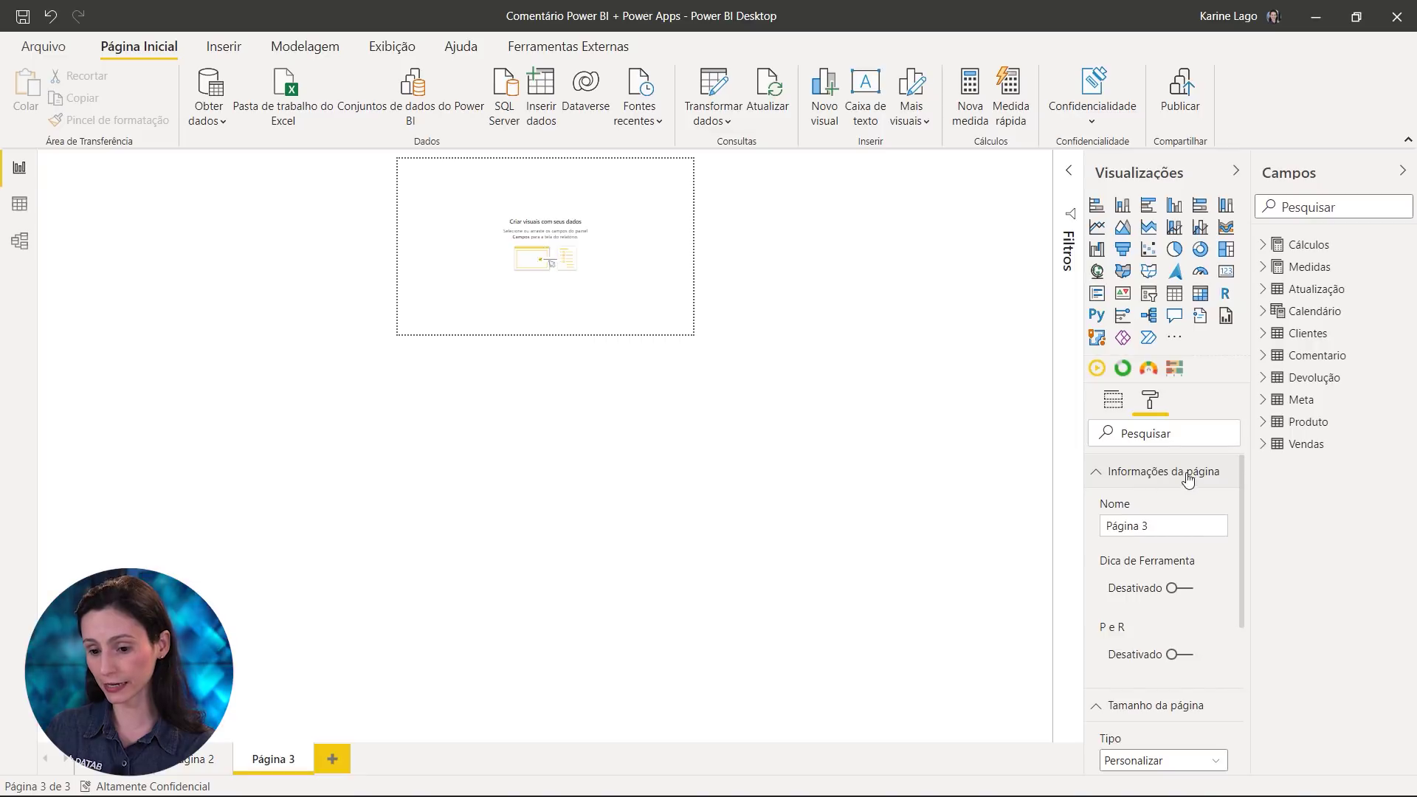
click(1182, 590)
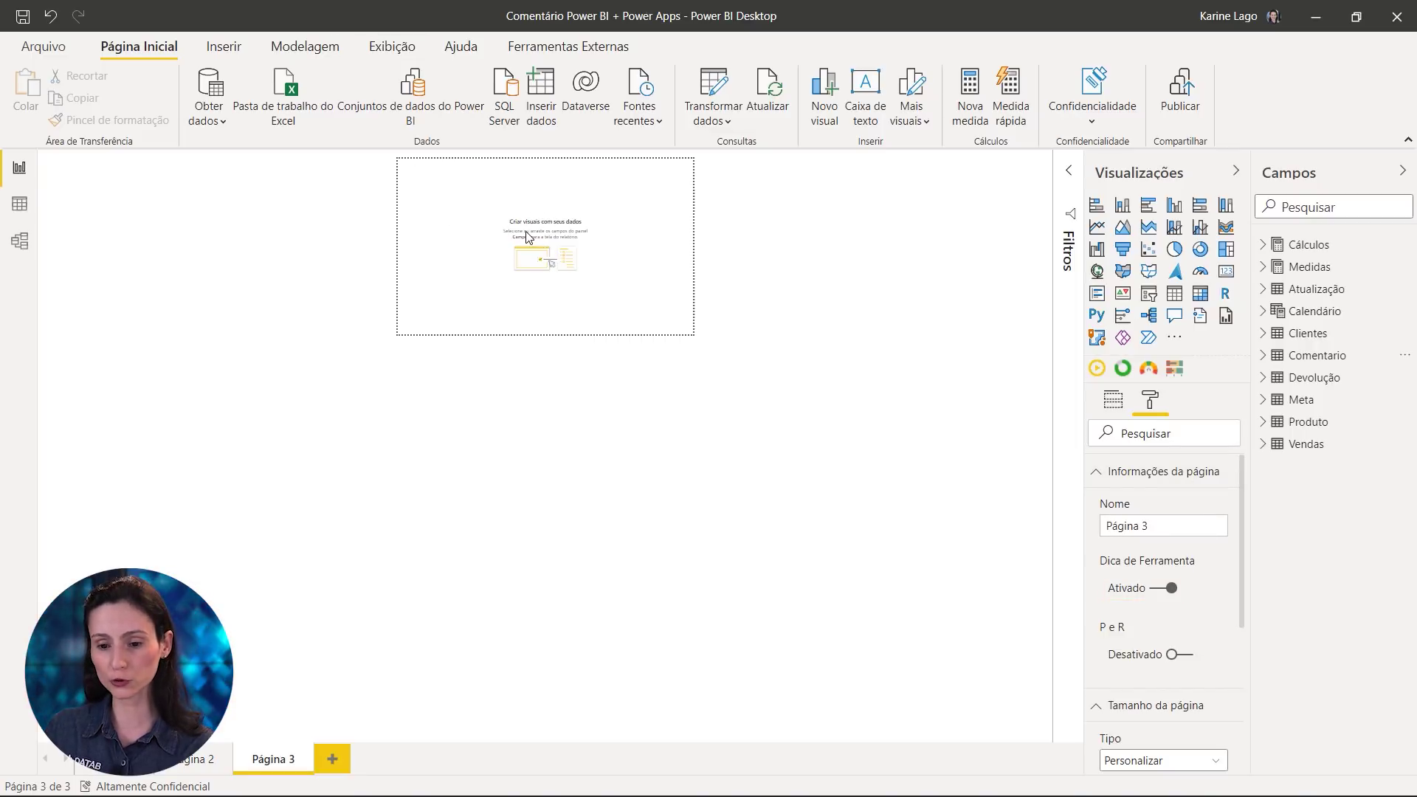
Insert a text box and resize it to fill most of the width of the page's lower part
click(222, 49)
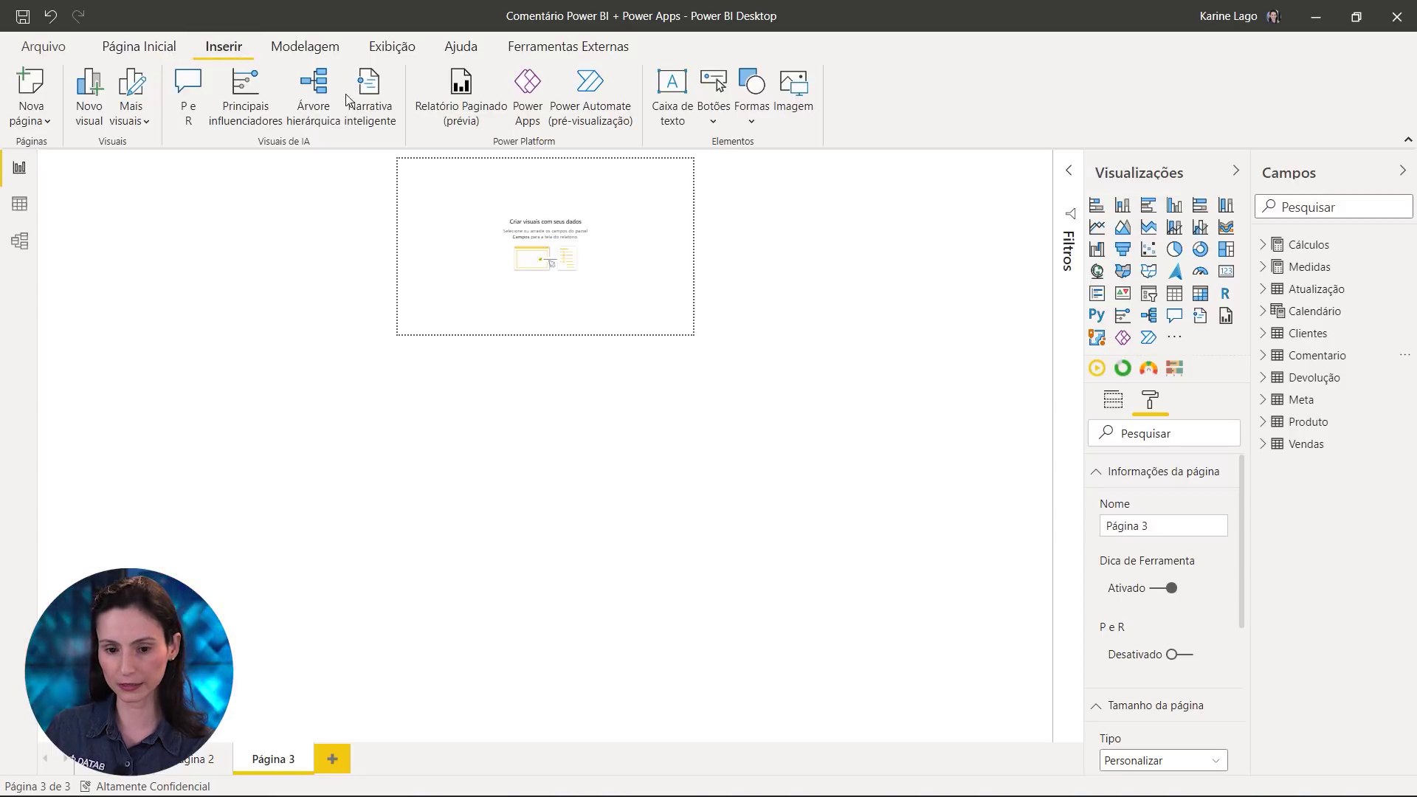
click(692, 124)
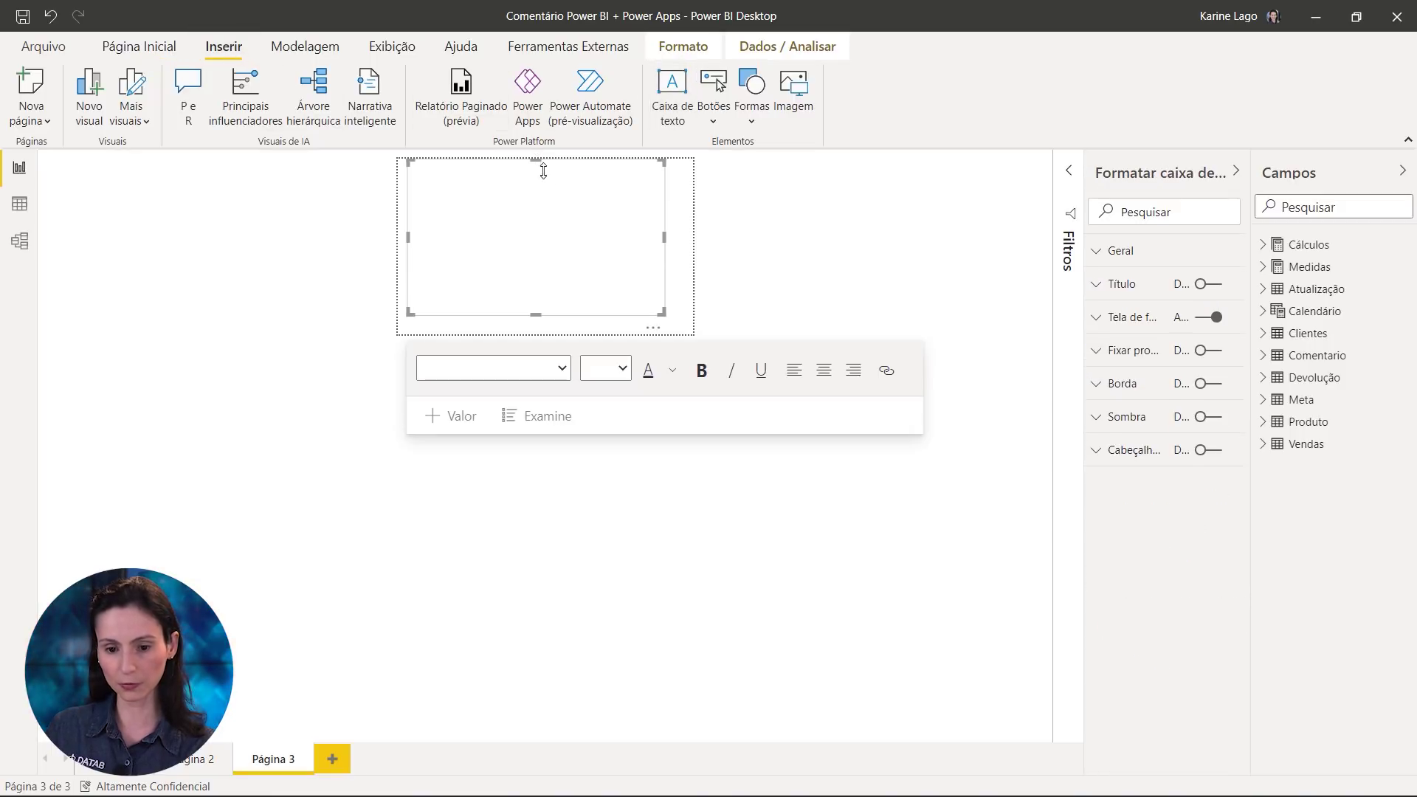
drag(544, 166, 548, 239)
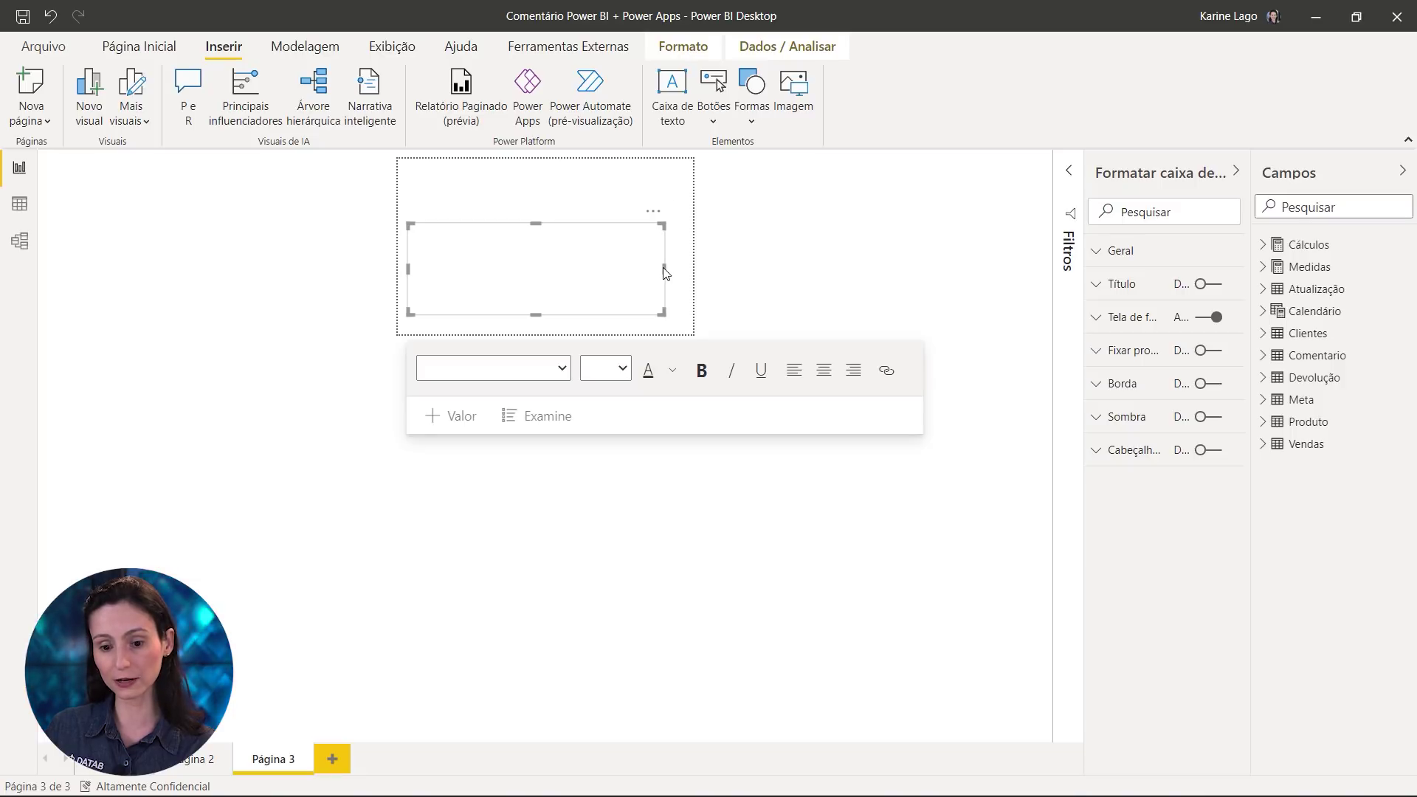
drag(670, 274, 680, 279)
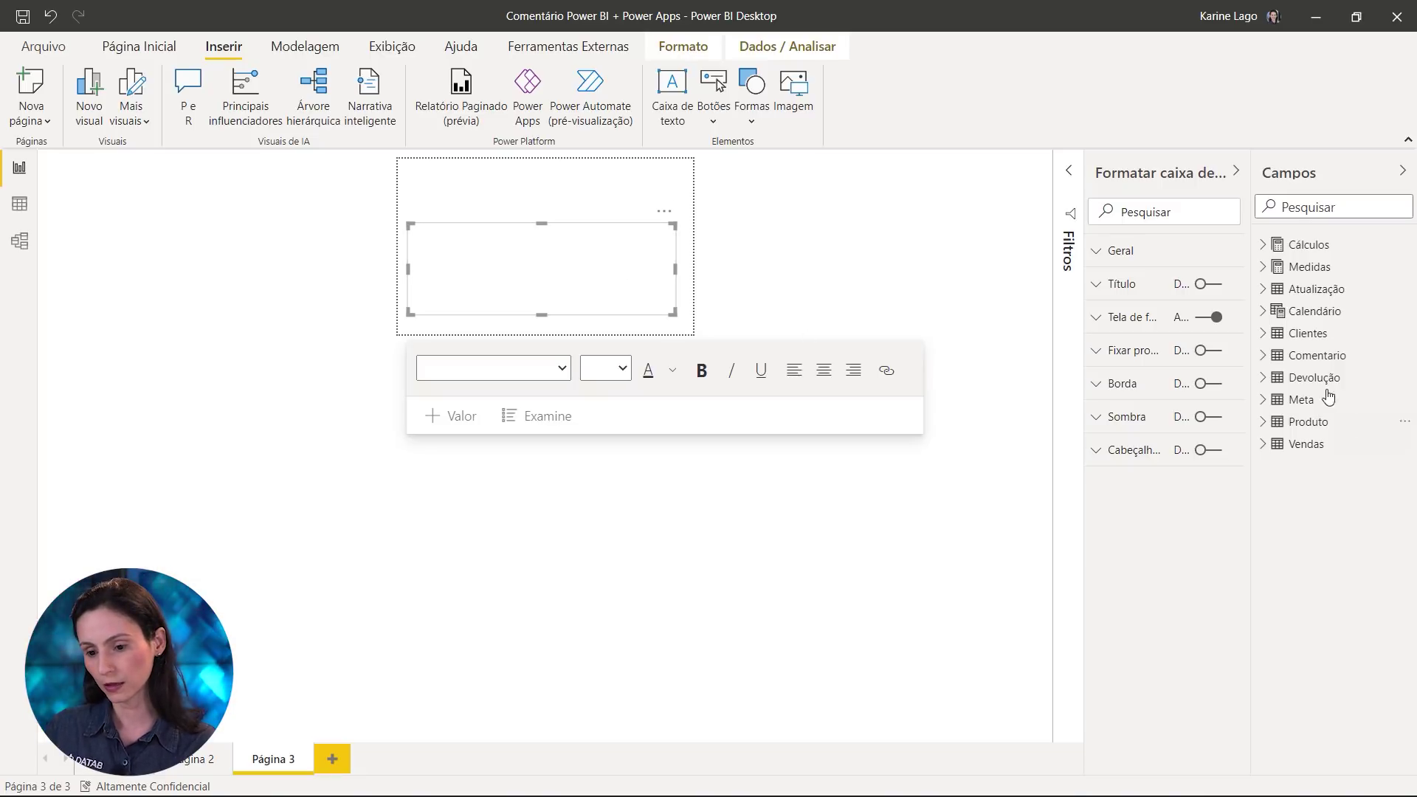
Create a new measure in the Comentario table and name it Texto Comentário
click(1263, 356)
right_click(1290, 366)
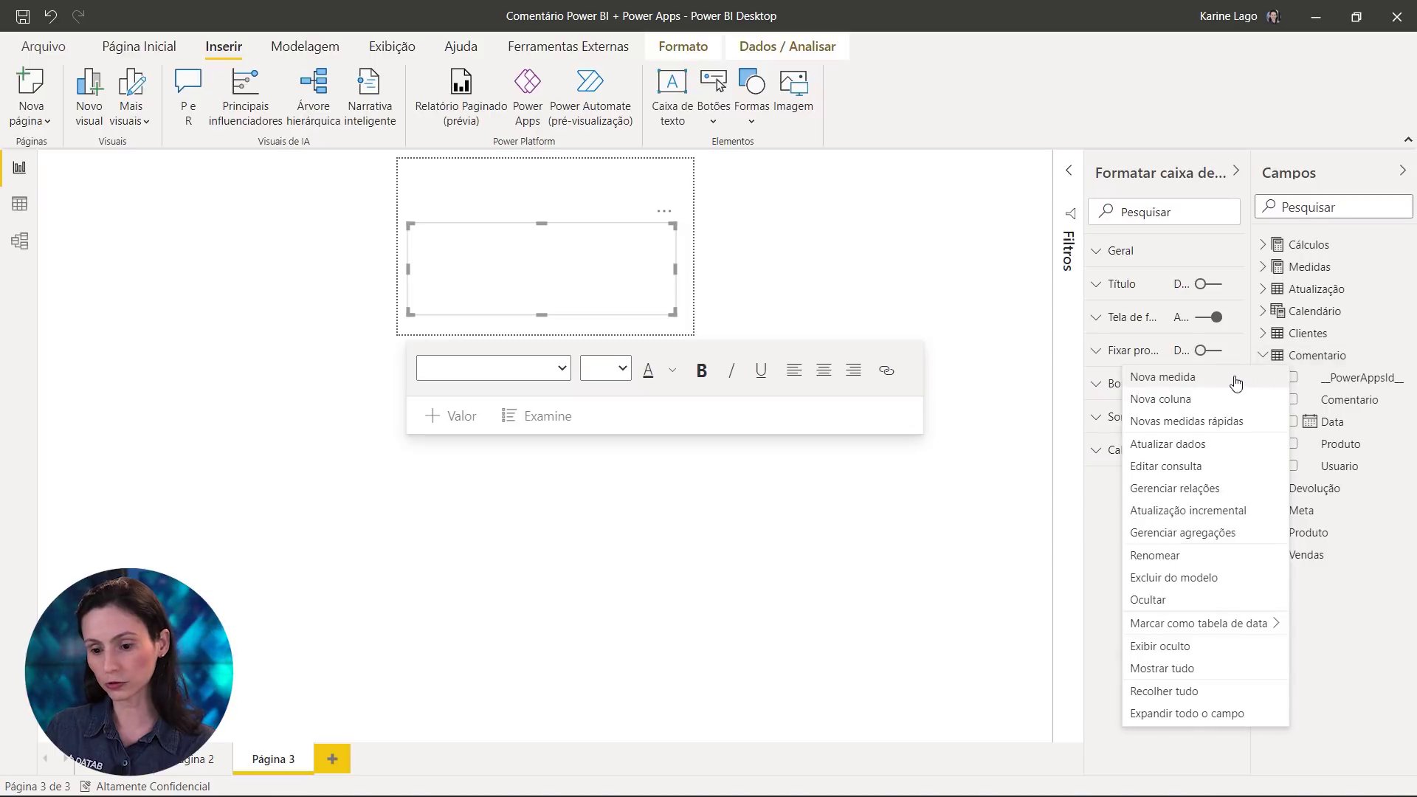
click(1207, 377)
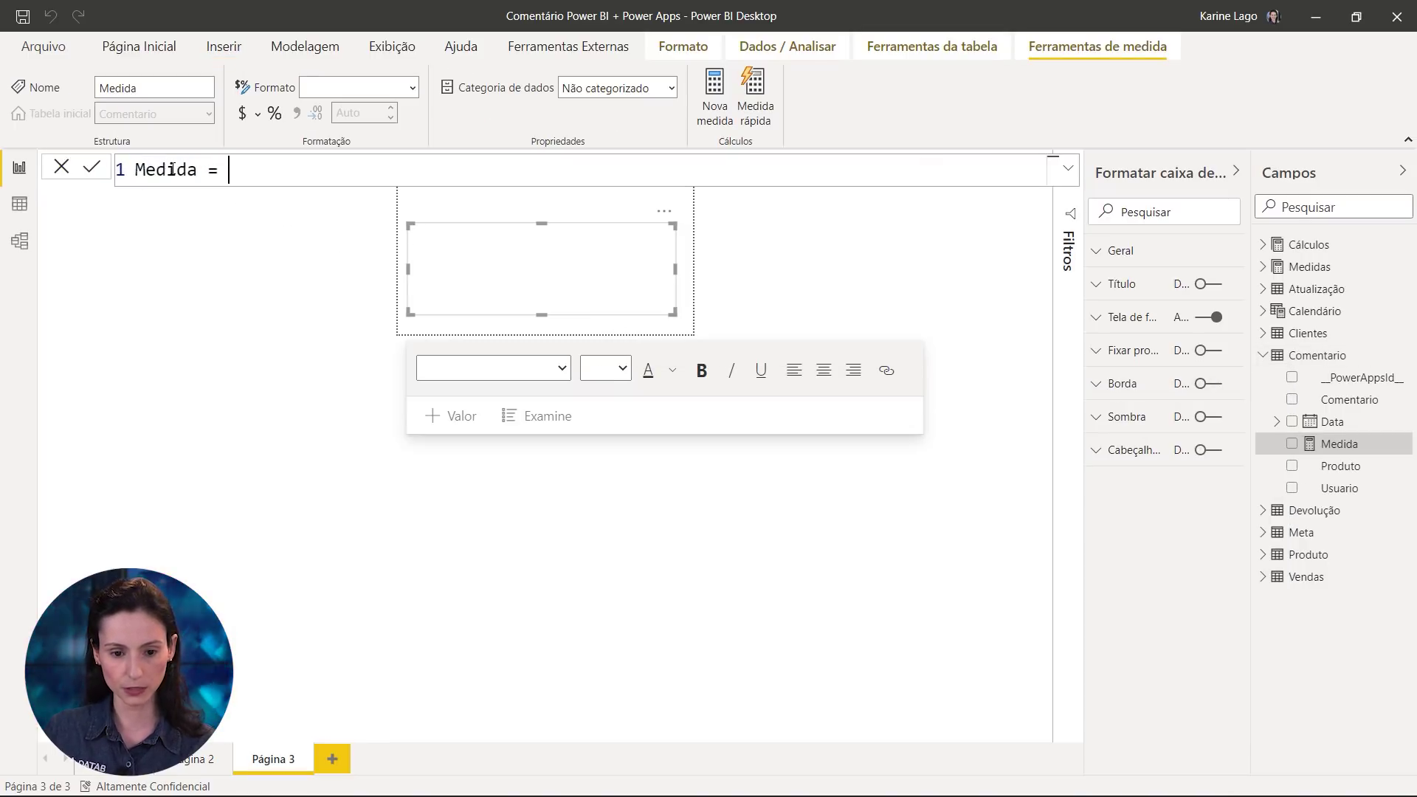
double_click(177, 168)
text(text)
text(o Coment)
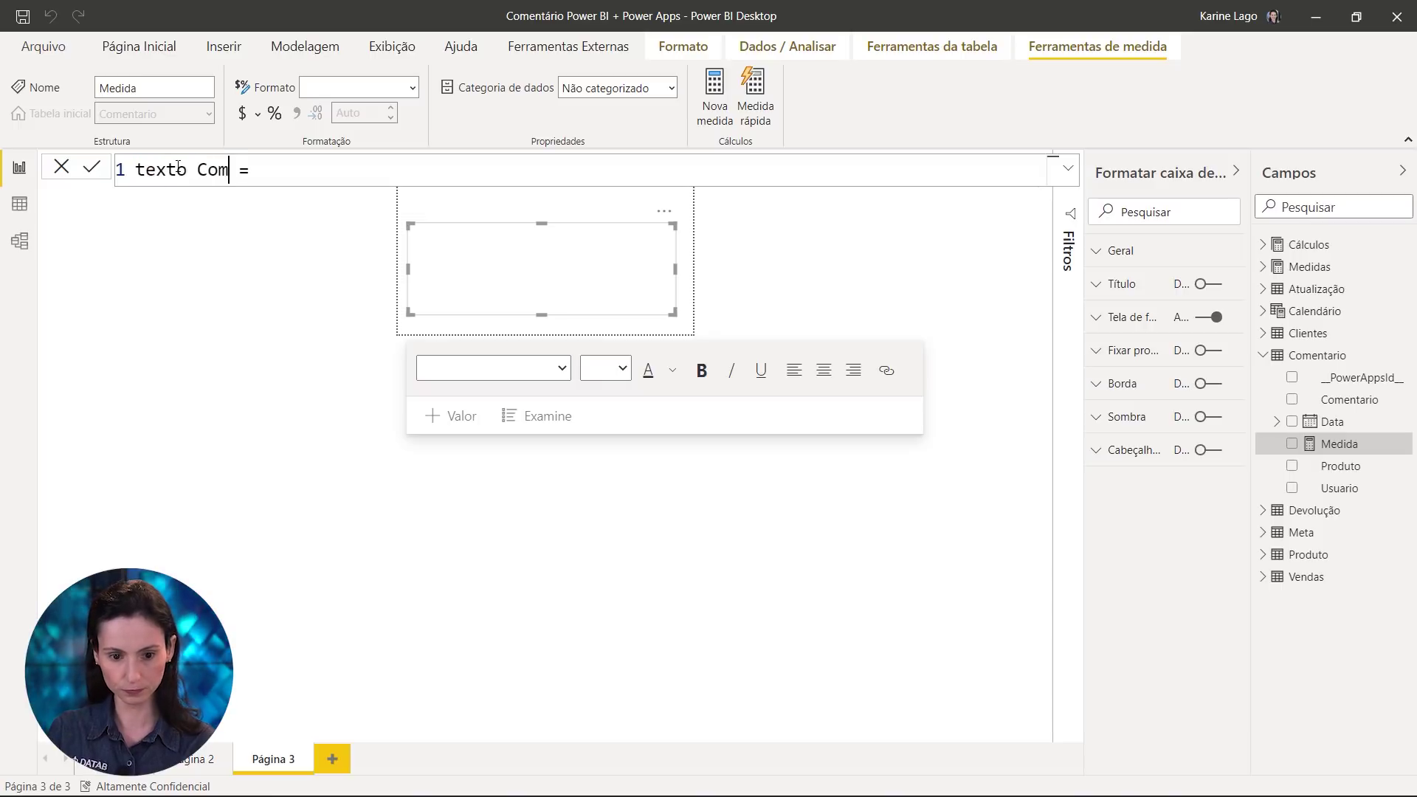
text(ário)
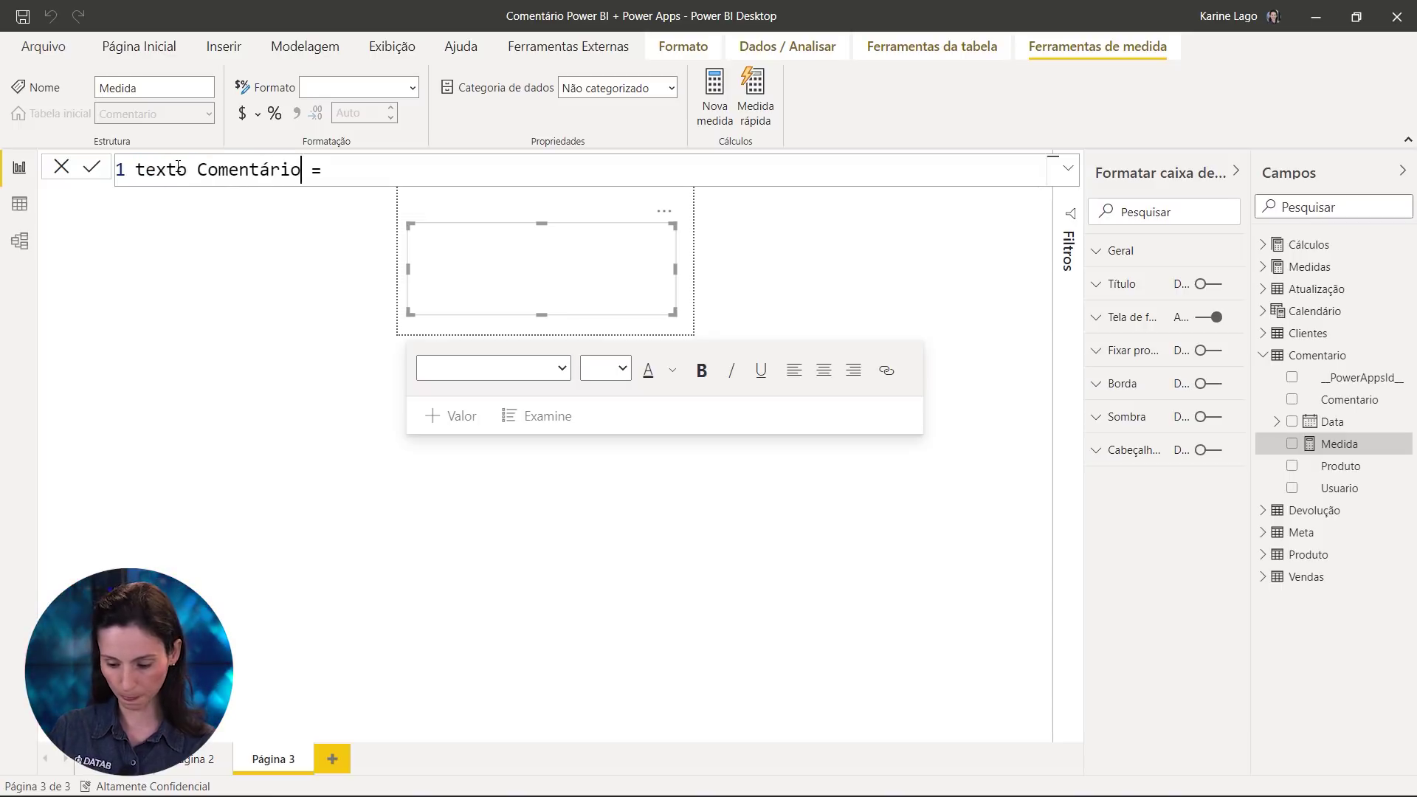
key(Home)
key(Delete)
text(T)
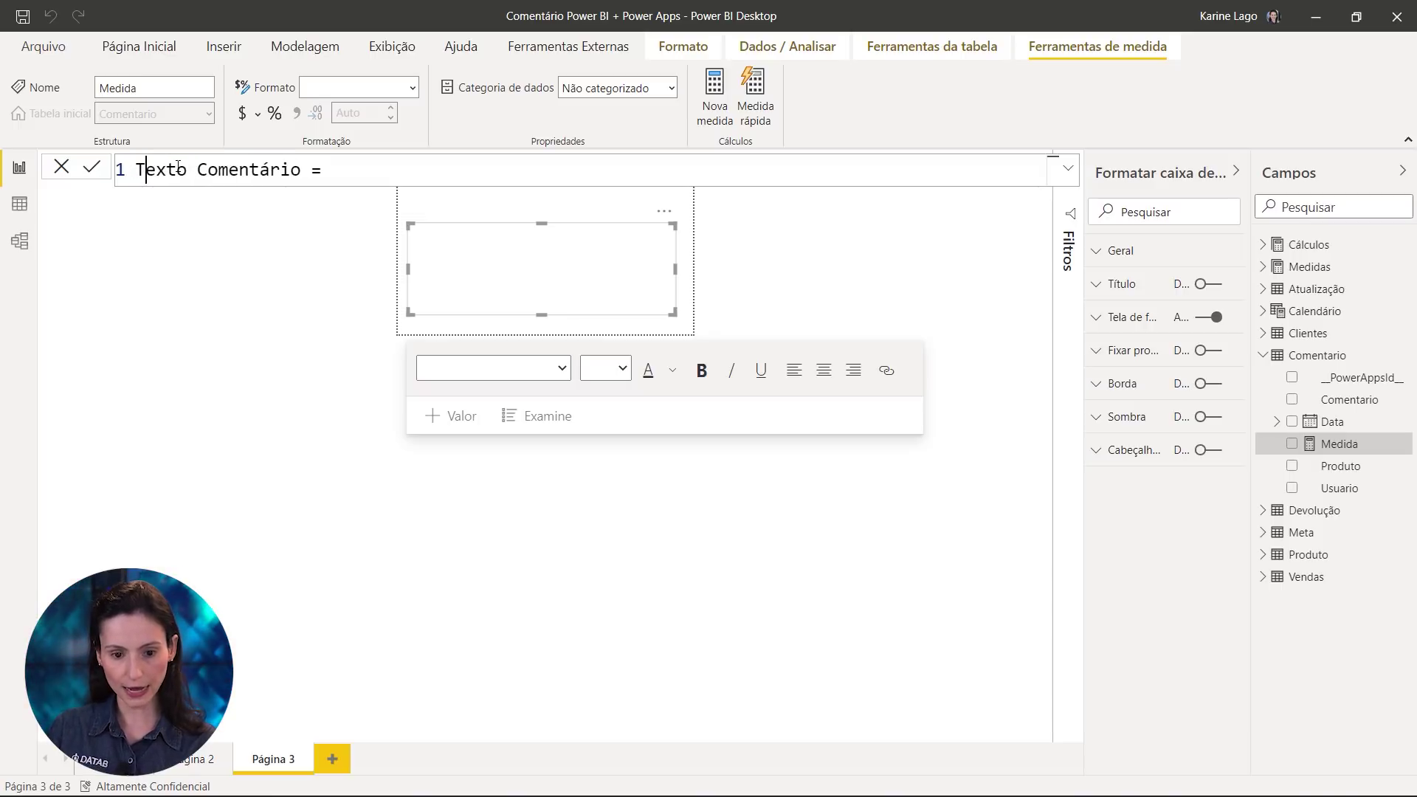
Define the Texto Comentário measure as SELECTEDVALUE(Comentario[Comentario]) and commit the formula
text(SELEC)
key(Down)
key(Down)
key(Down)
key(Down)
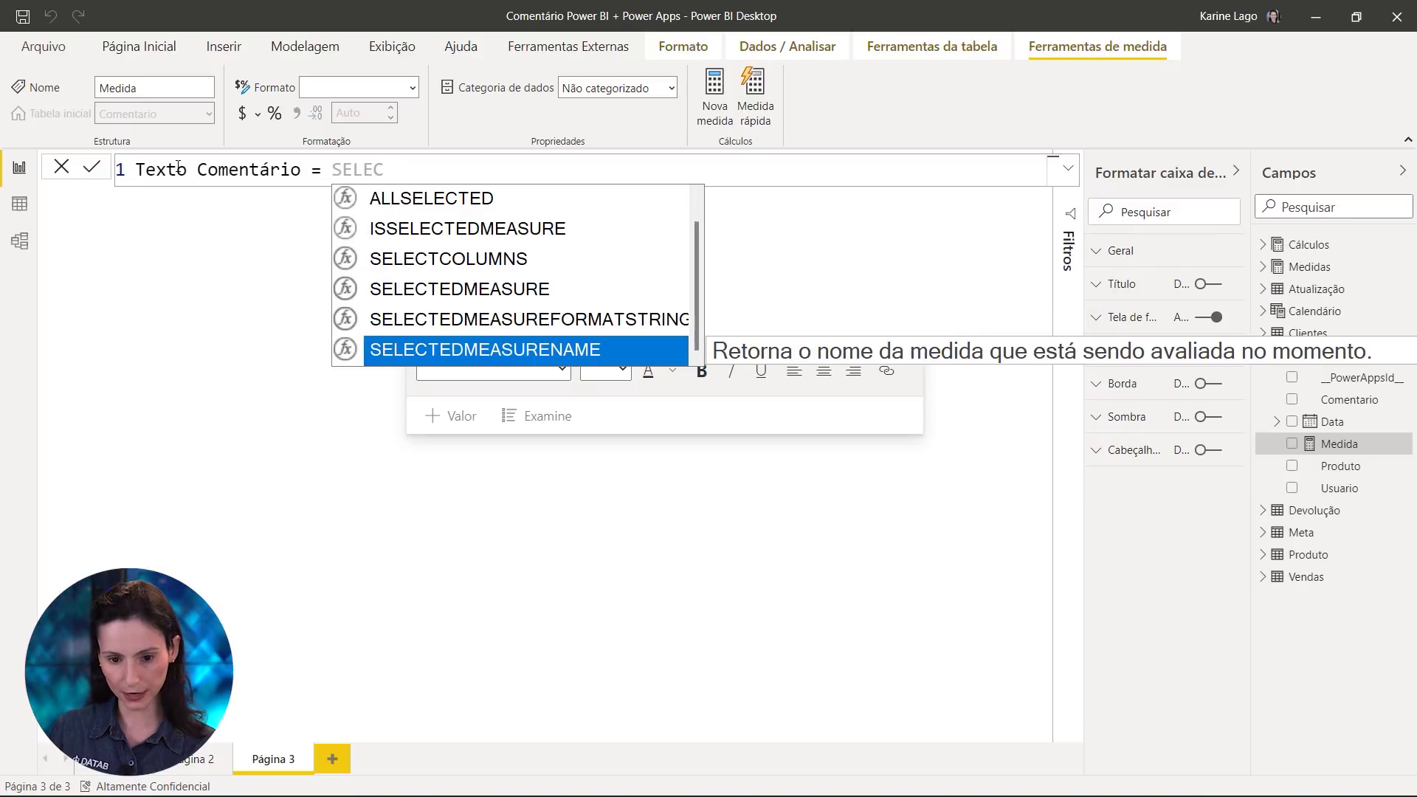
key(Tab)
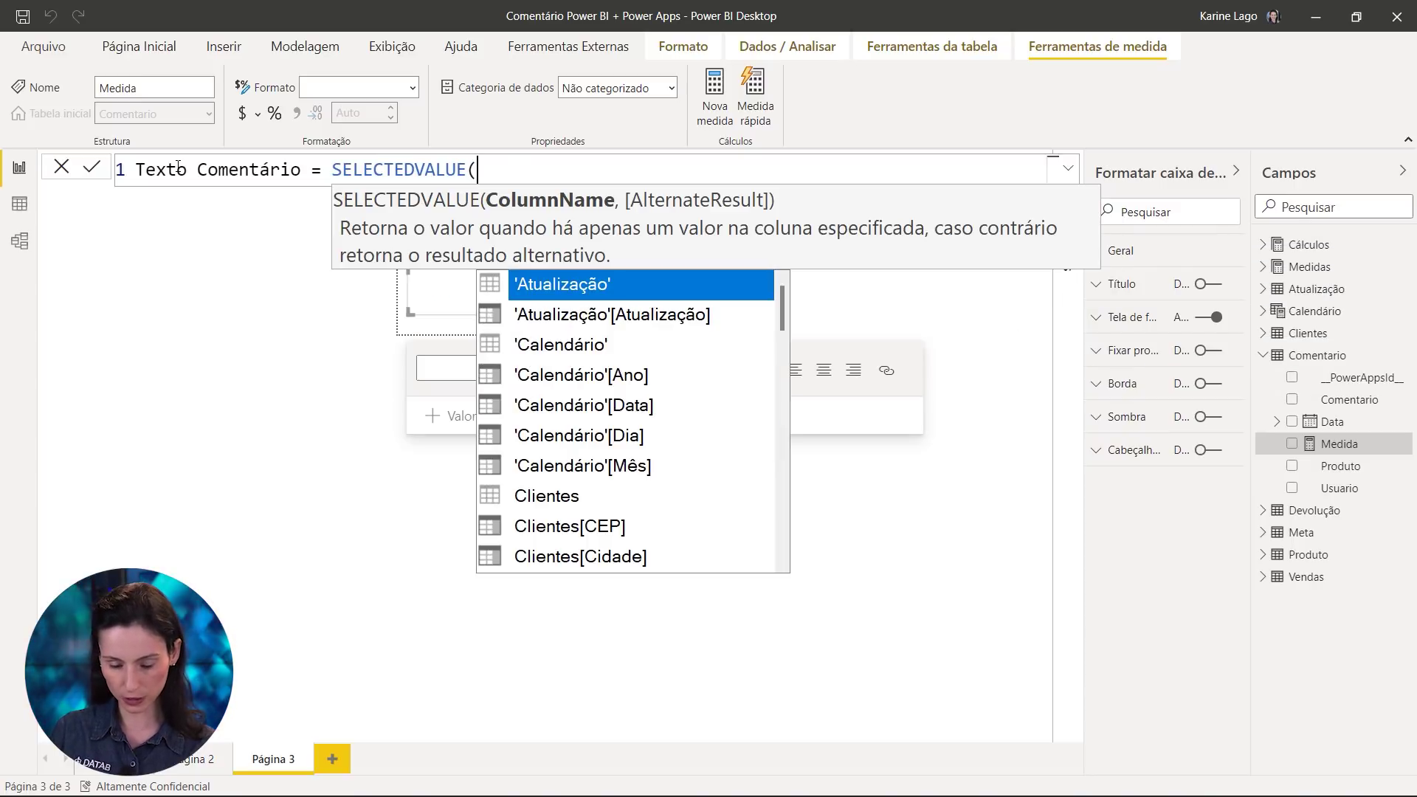
text(Com)
key(Down)
key(Tab)
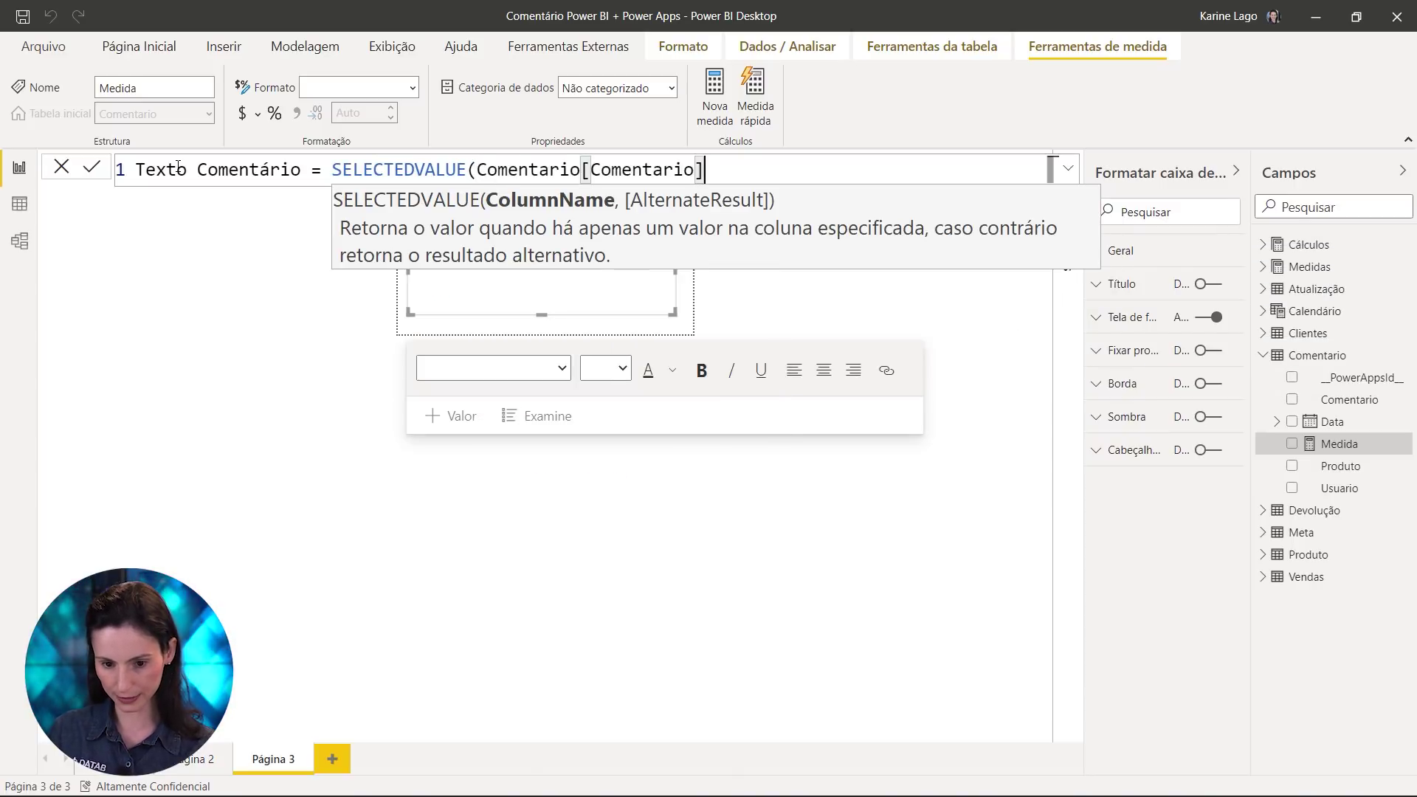
text())
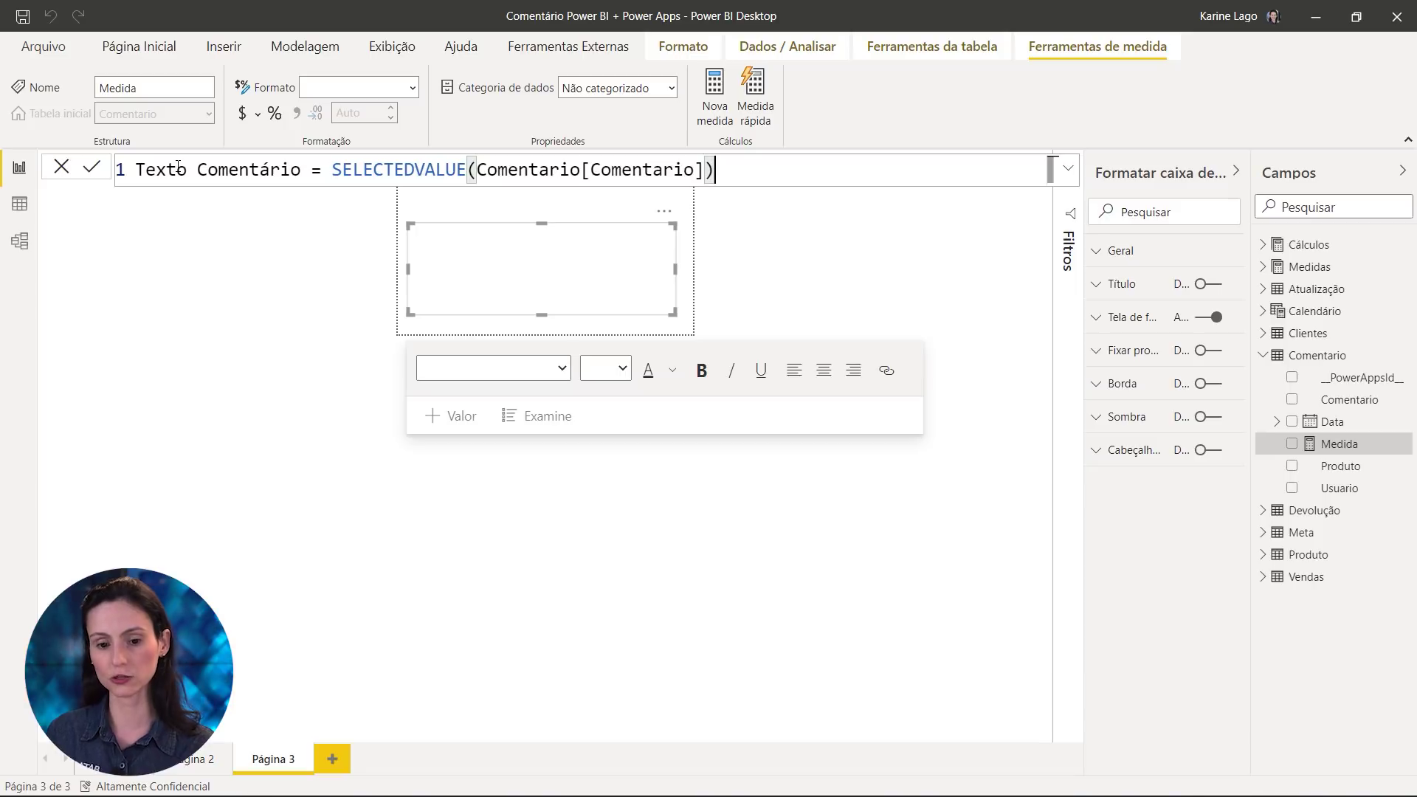
key(Return)
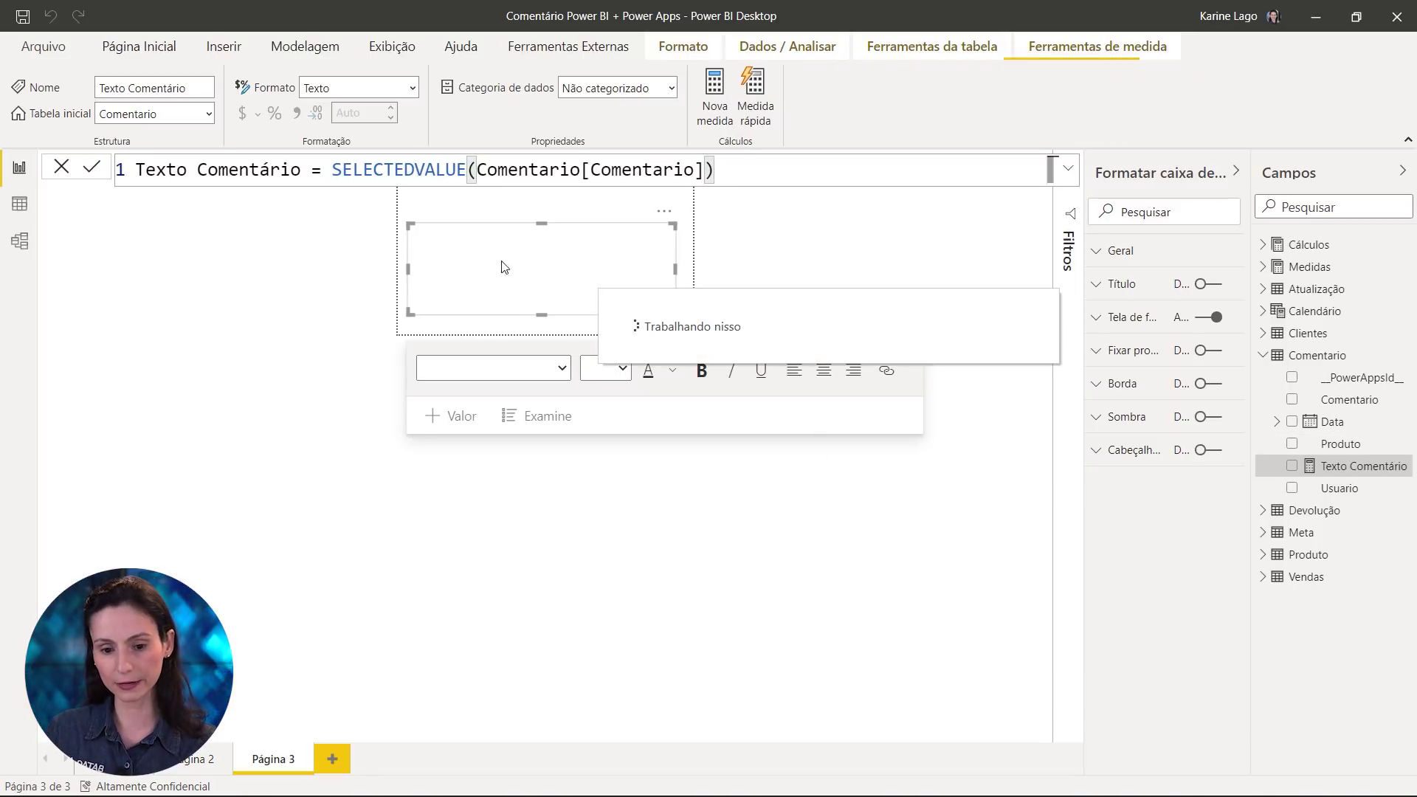
Add a dynamic value based on texto comentário to the text box and save it
click(421, 268)
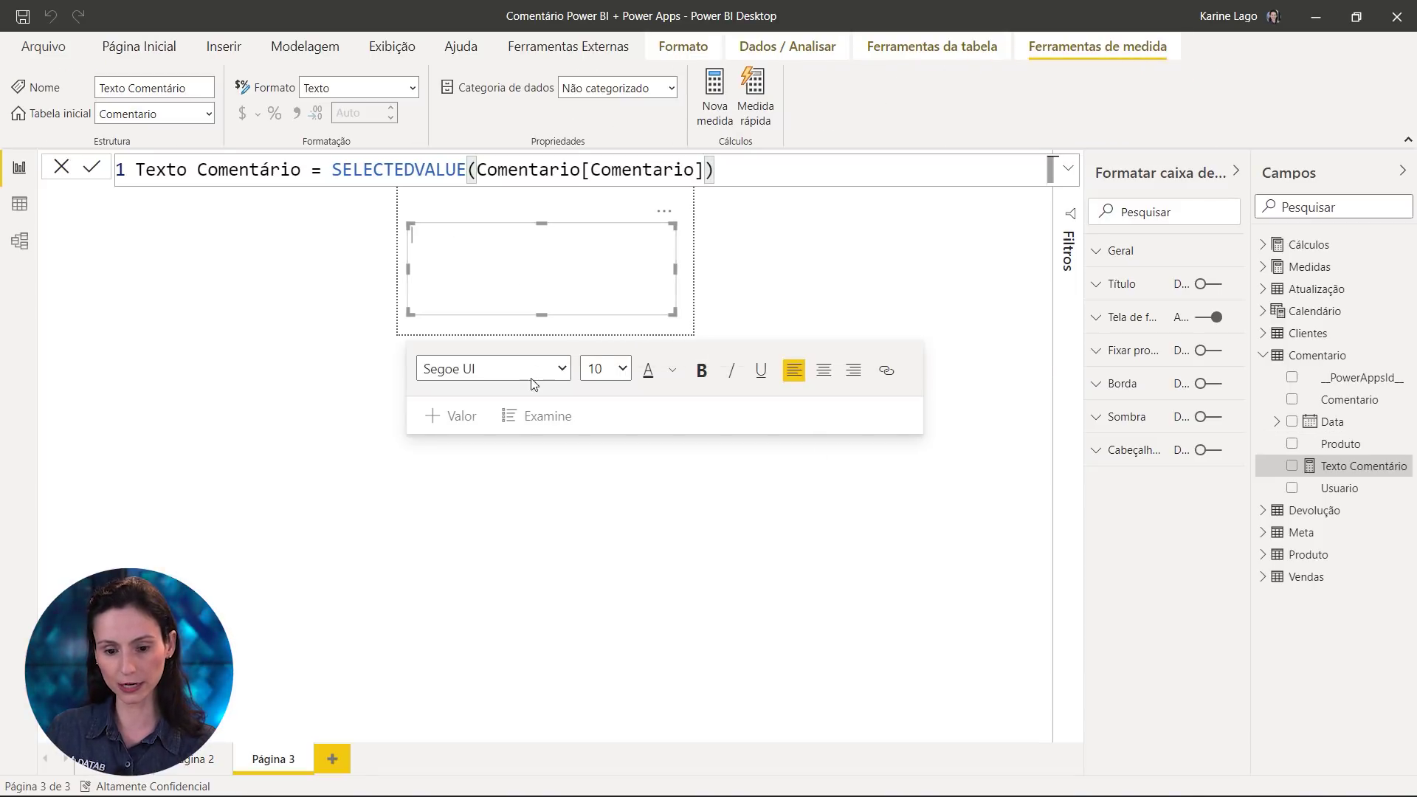
click(450, 422)
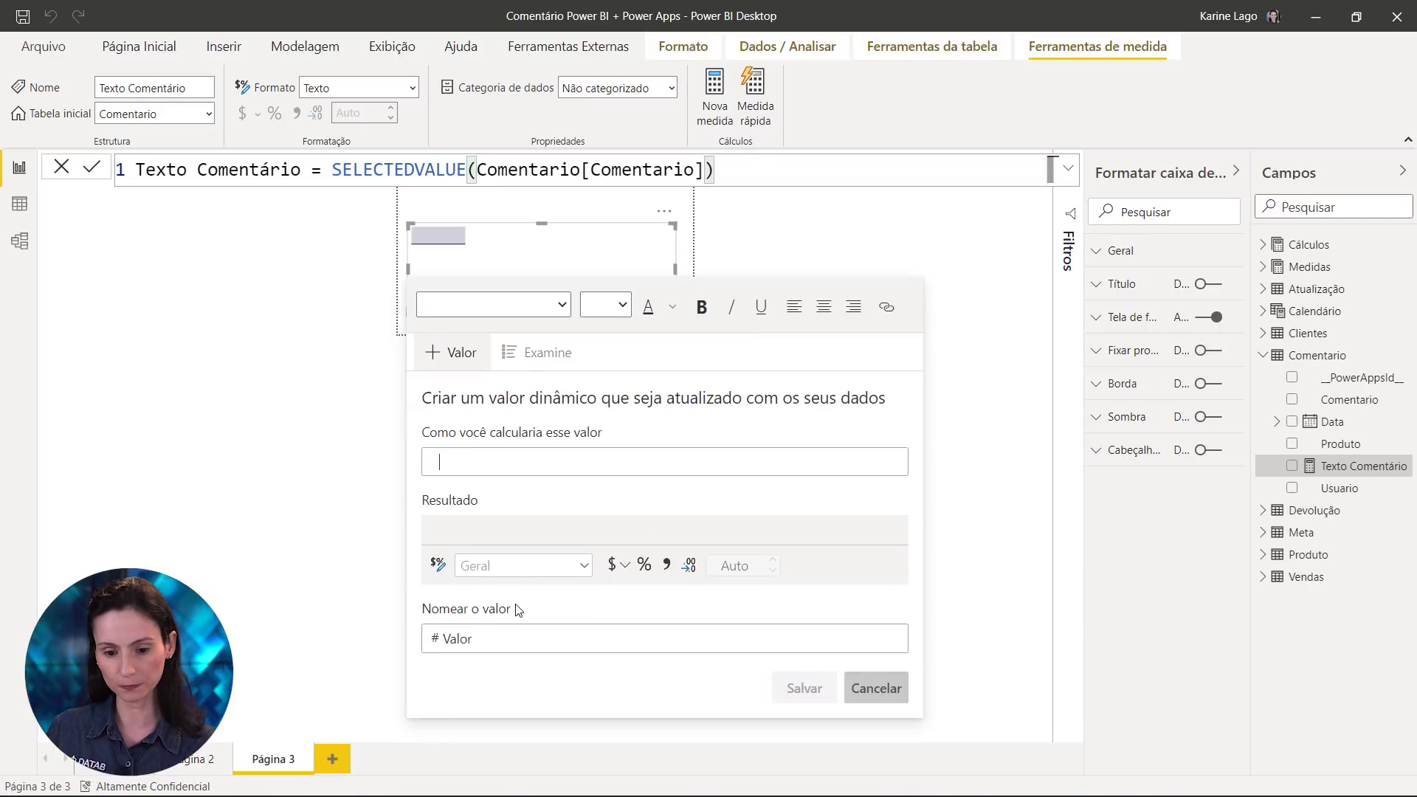
text(Texto)
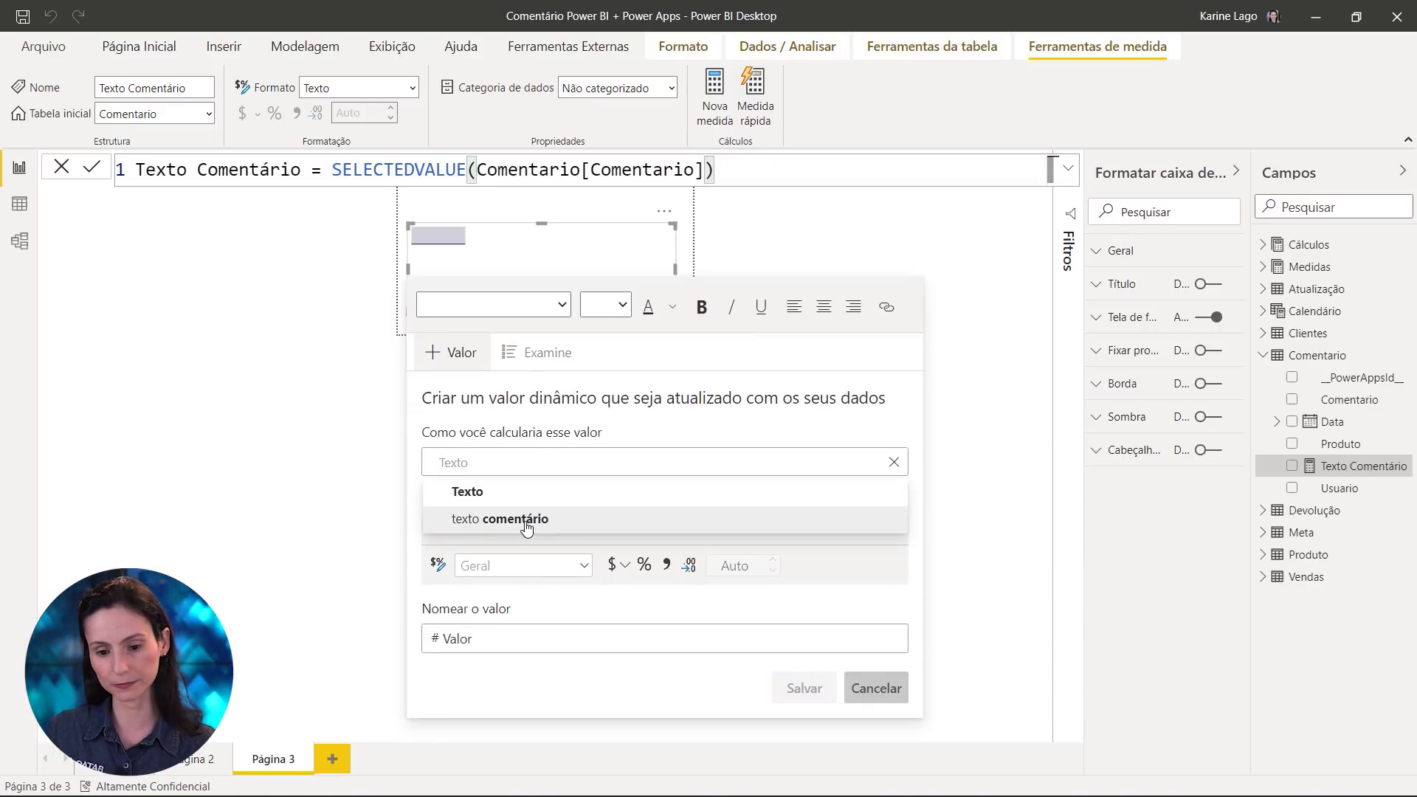
click(525, 520)
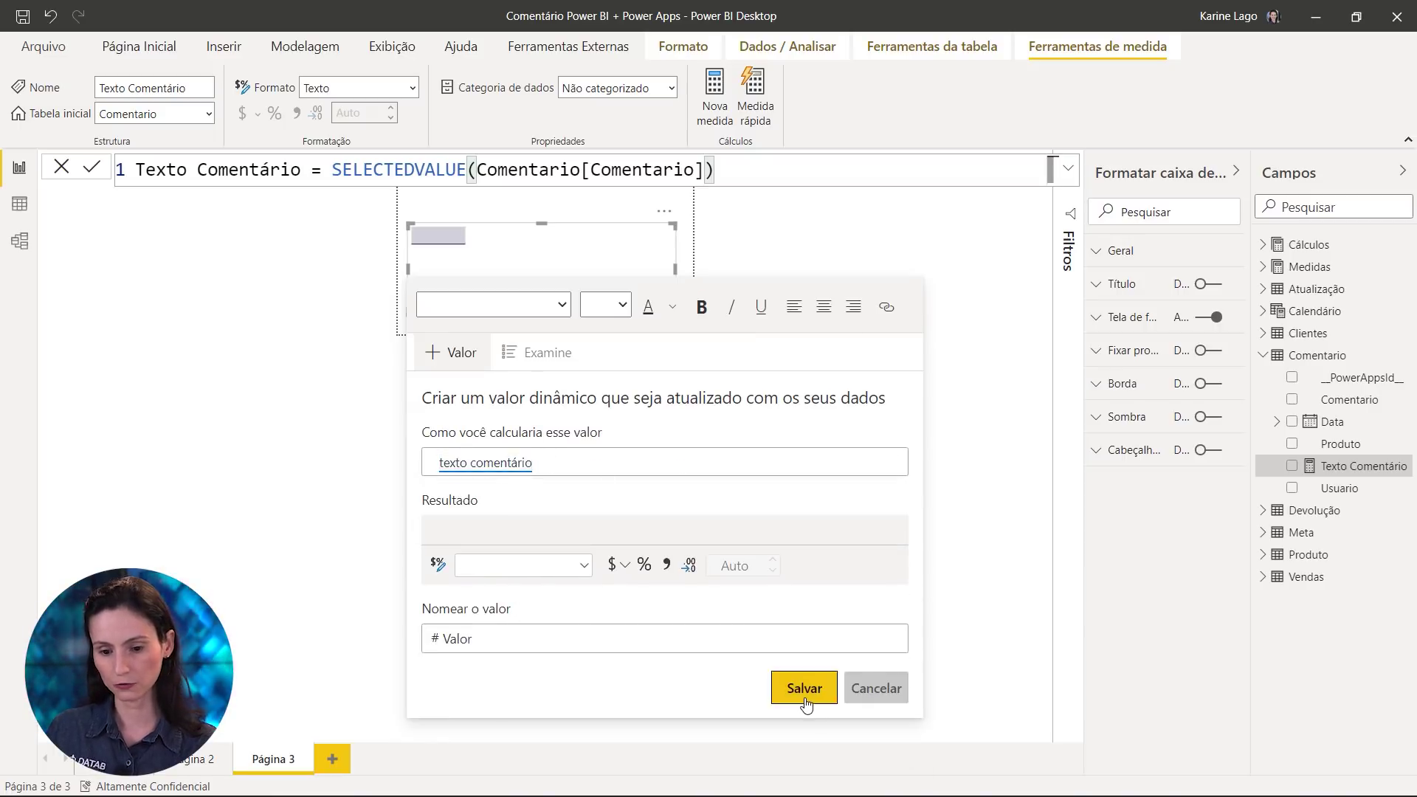
click(806, 703)
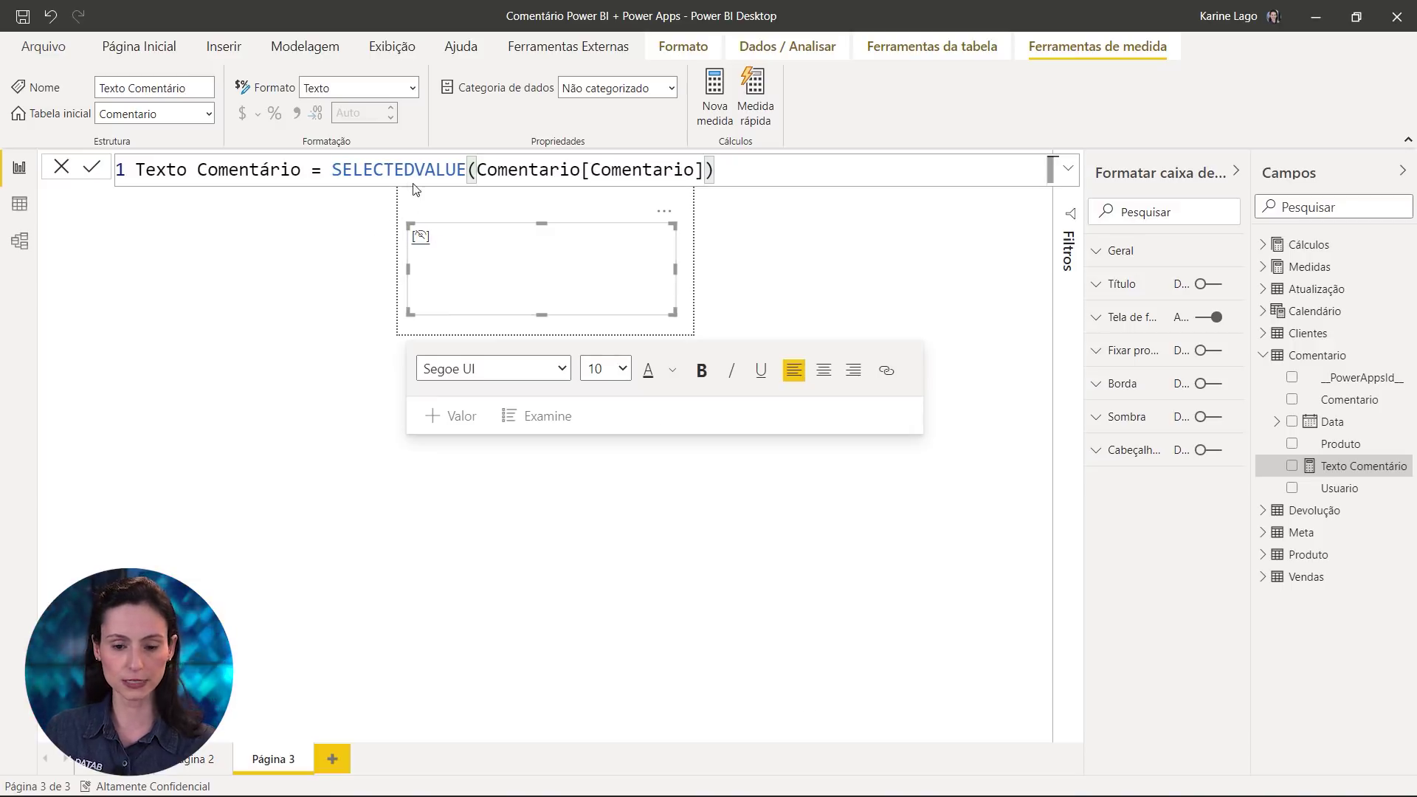
click(478, 170)
click(457, 191)
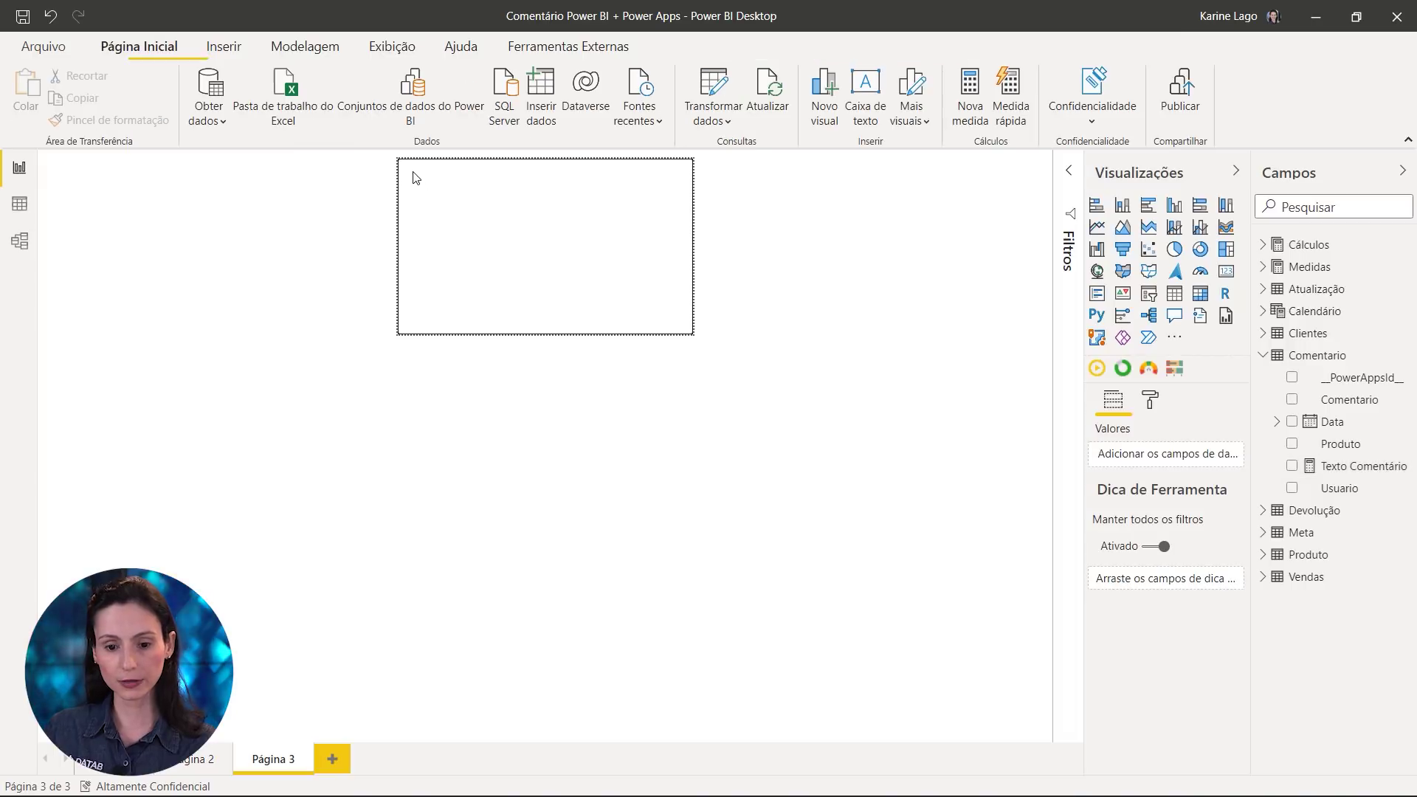
Insert a second text box, shrink it and place it at the page's upper edge above the comment text box
click(223, 45)
click(671, 92)
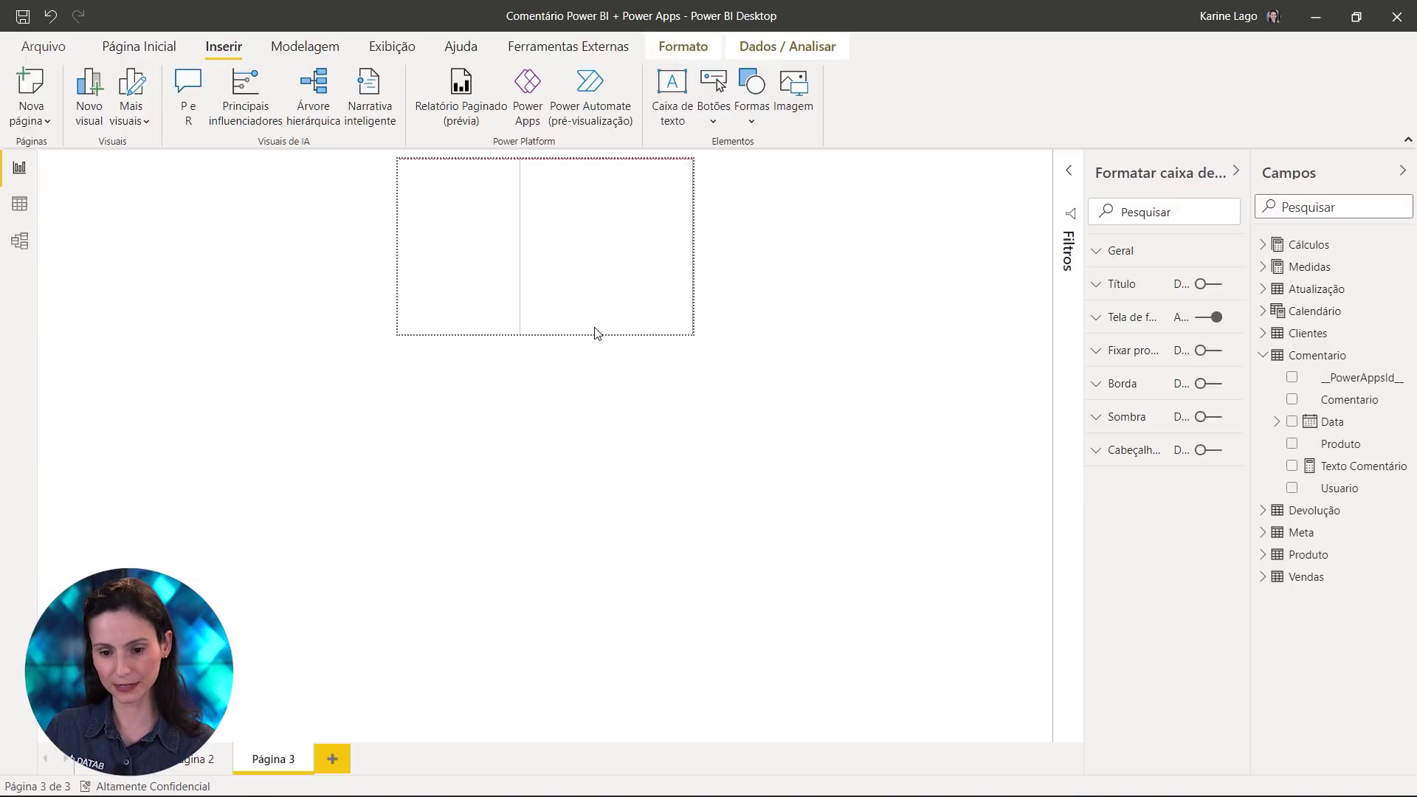
drag(582, 159, 552, 219)
drag(673, 237, 680, 210)
click(528, 235)
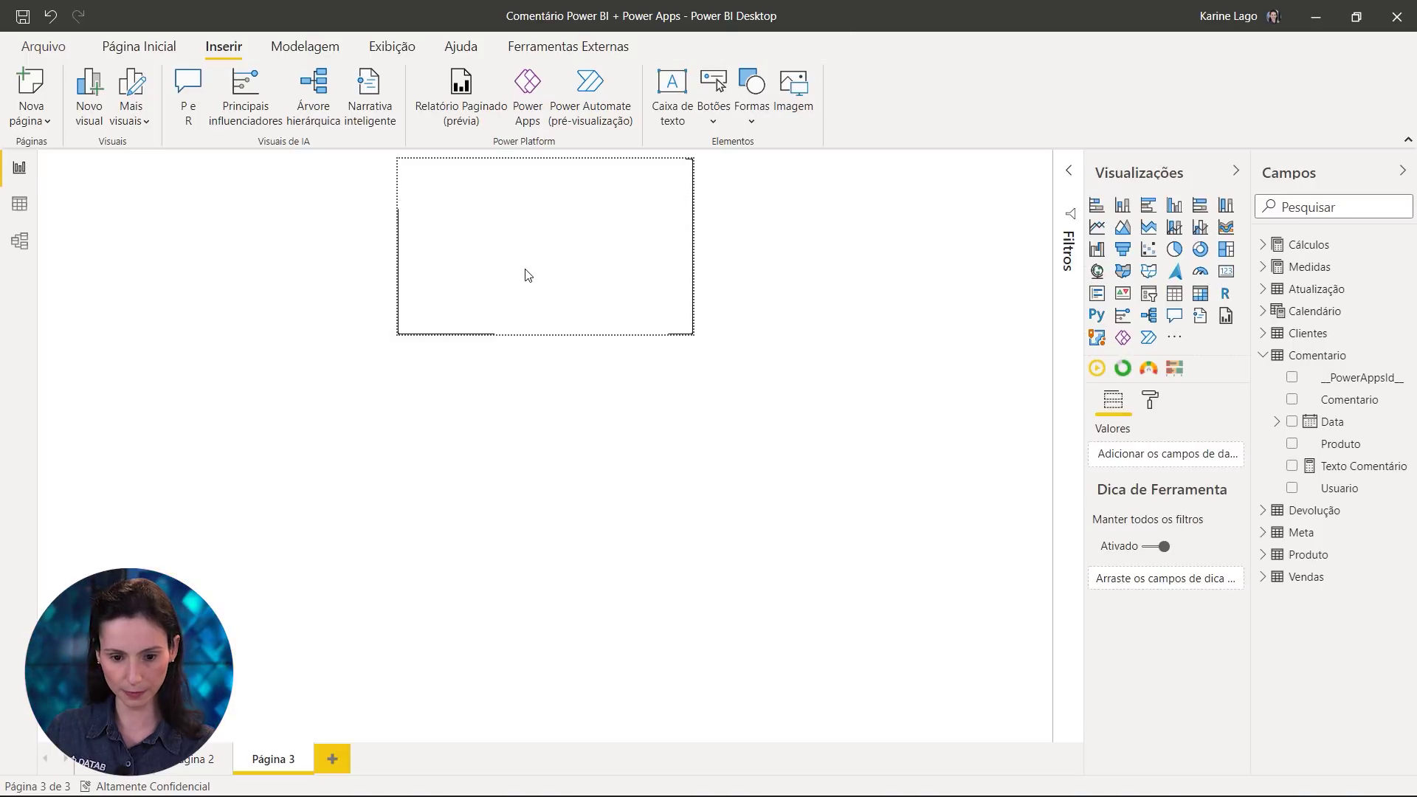
right_click(652, 310)
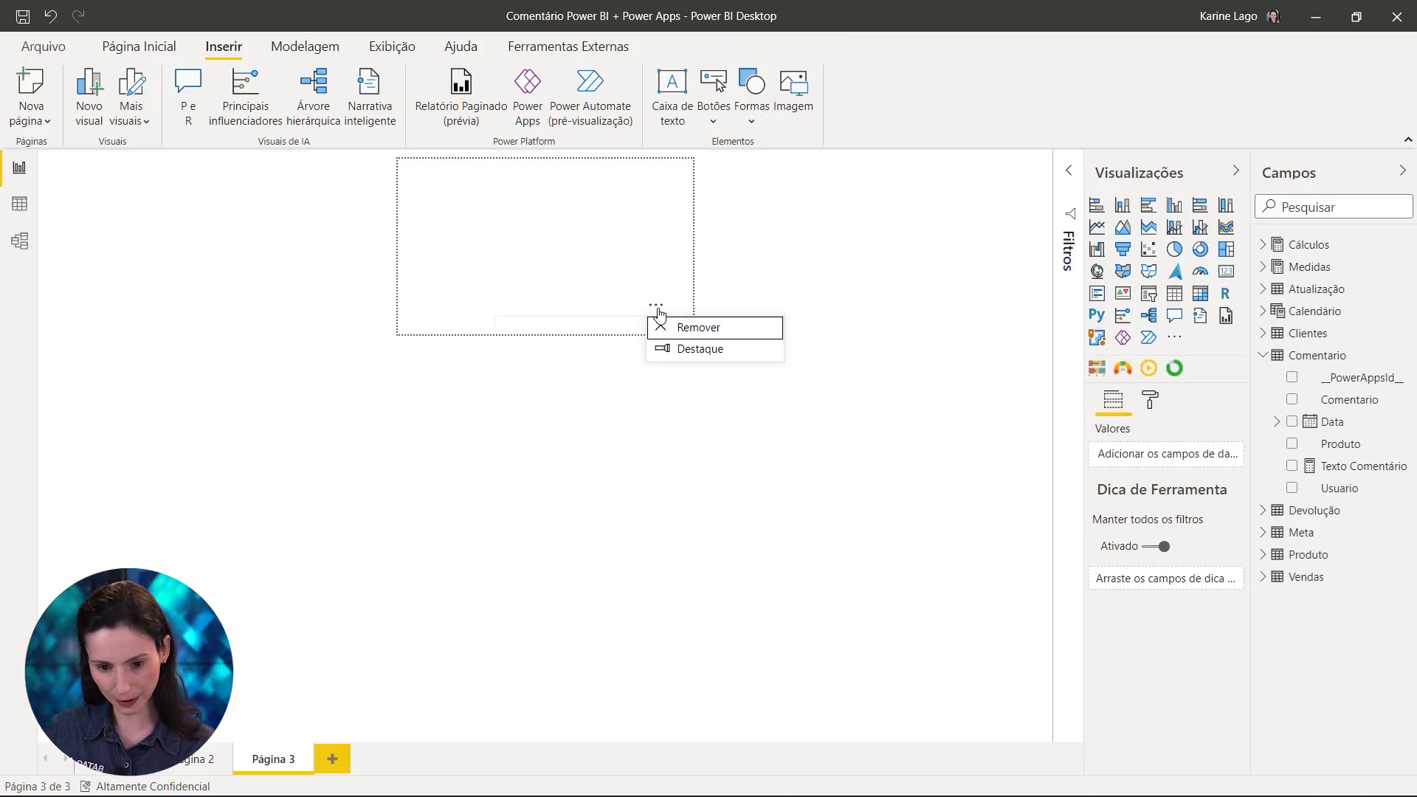
key(Escape)
click(655, 303)
drag(624, 194, 583, 169)
click(492, 228)
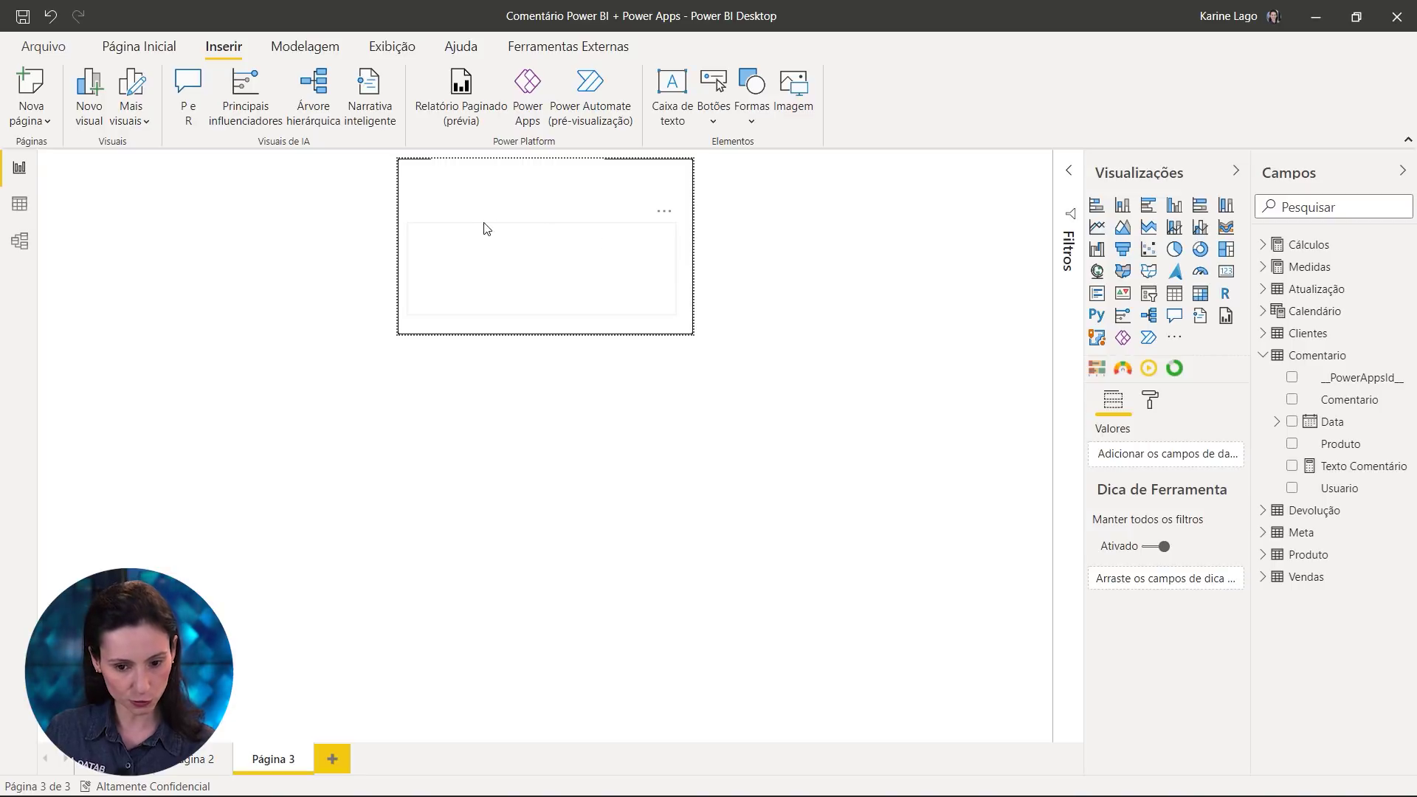
click(485, 229)
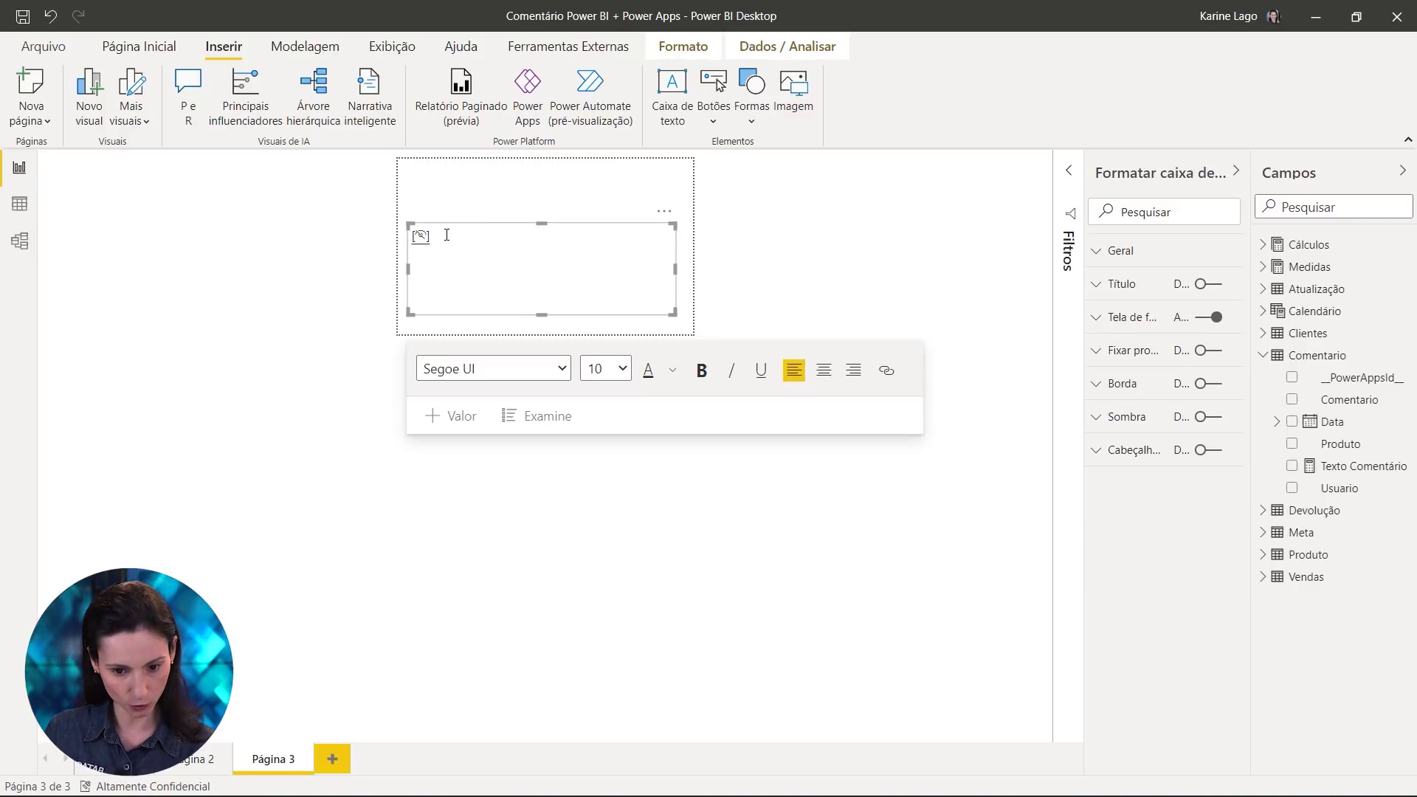
drag(446, 235, 462, 174)
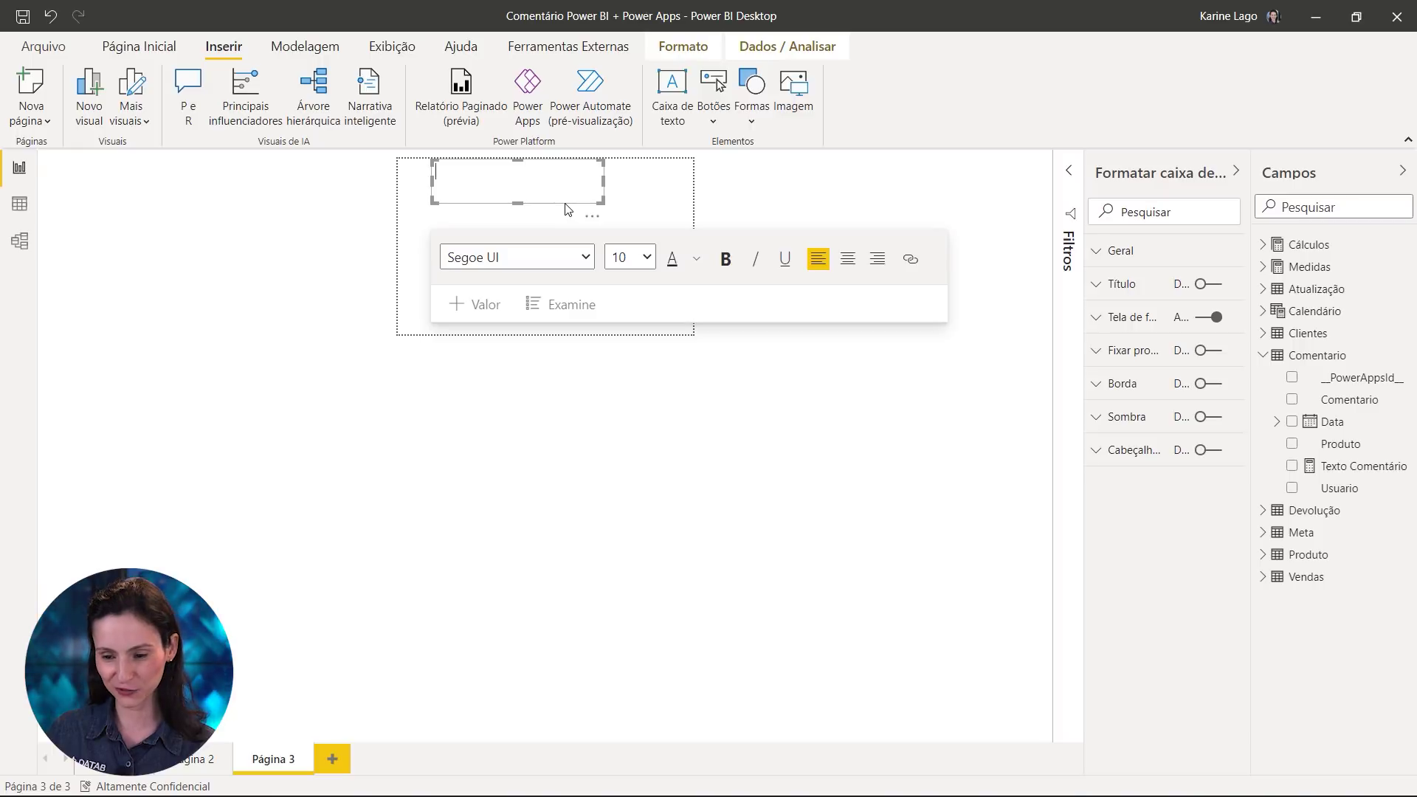
Create another measure in the Comentario table and name it Usuário Comentário
right_click(1280, 360)
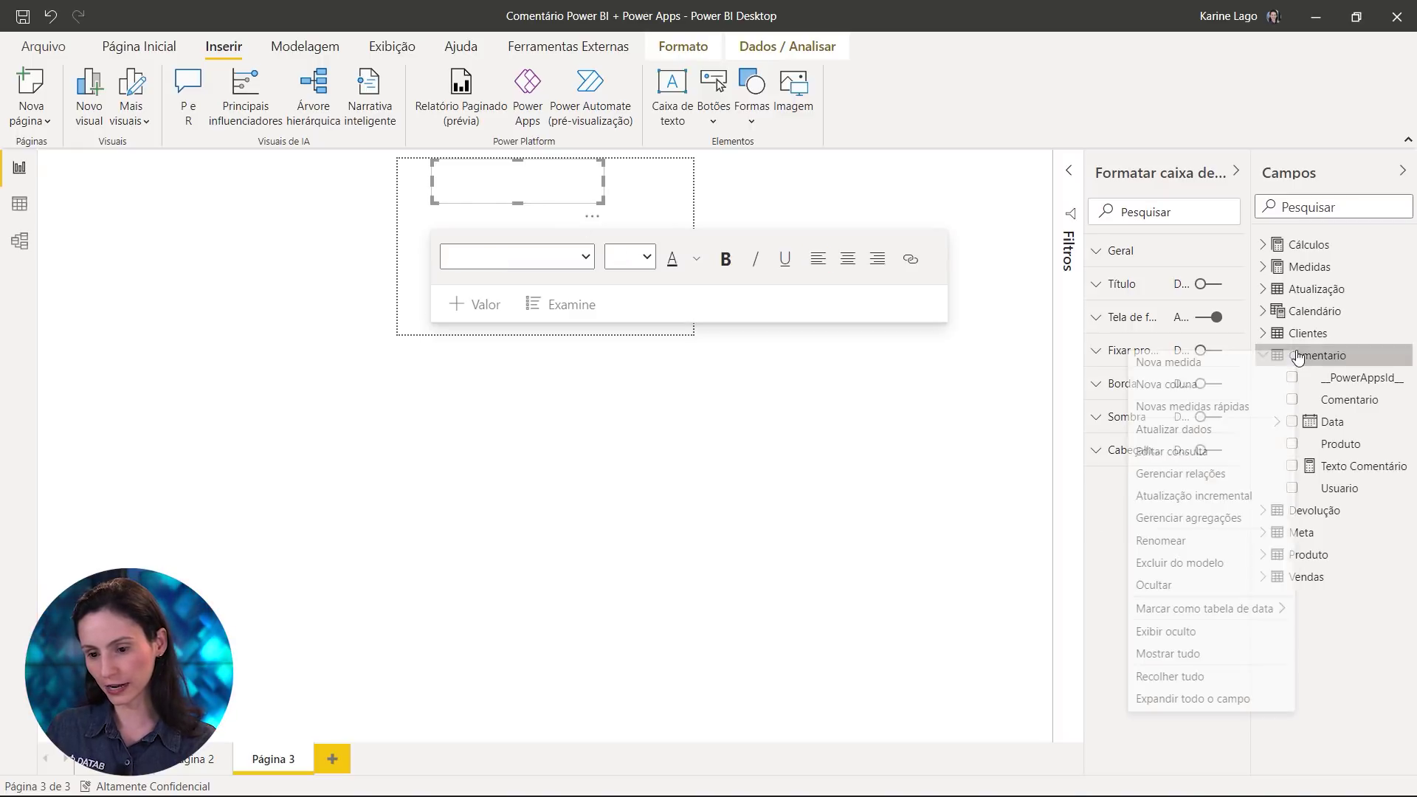
click(1271, 362)
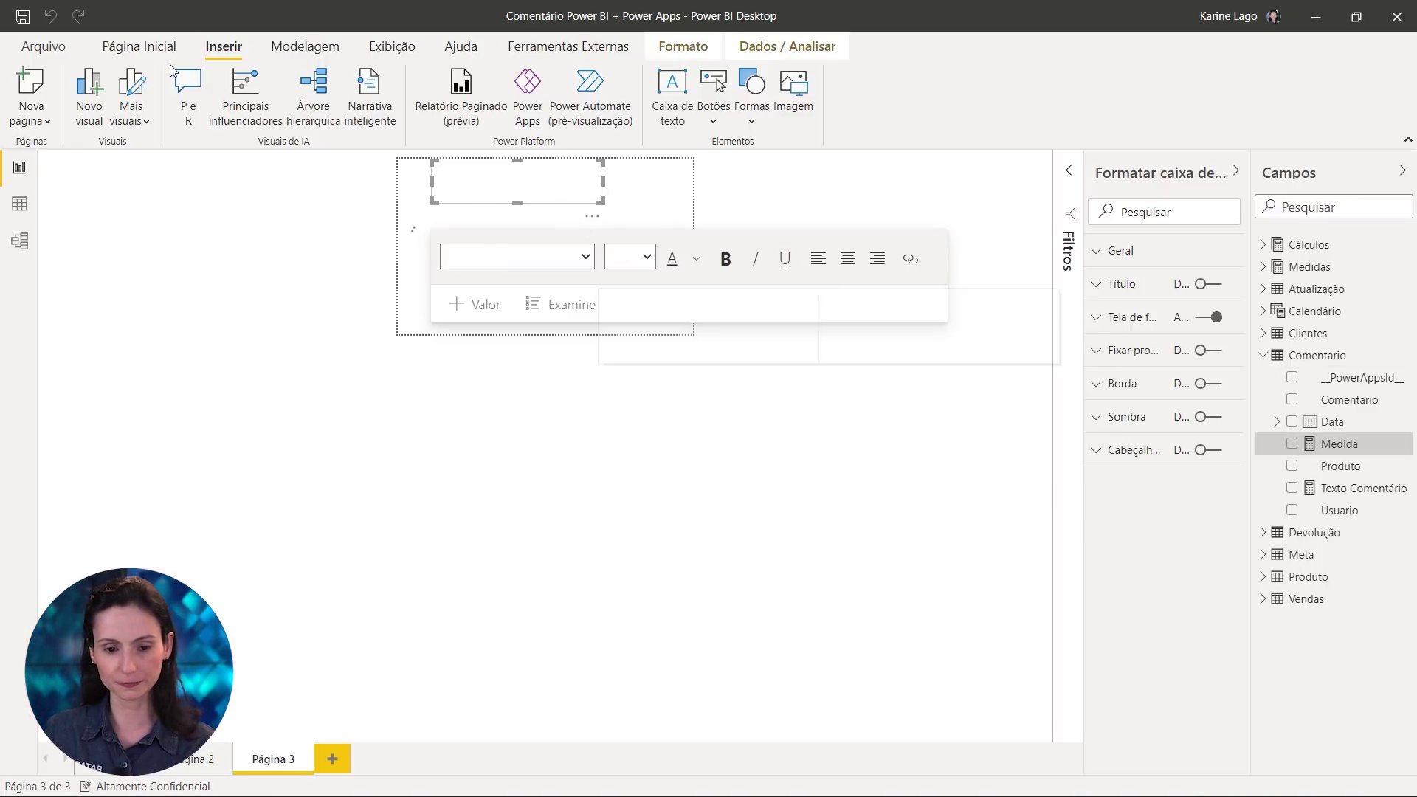
text(Usuário )
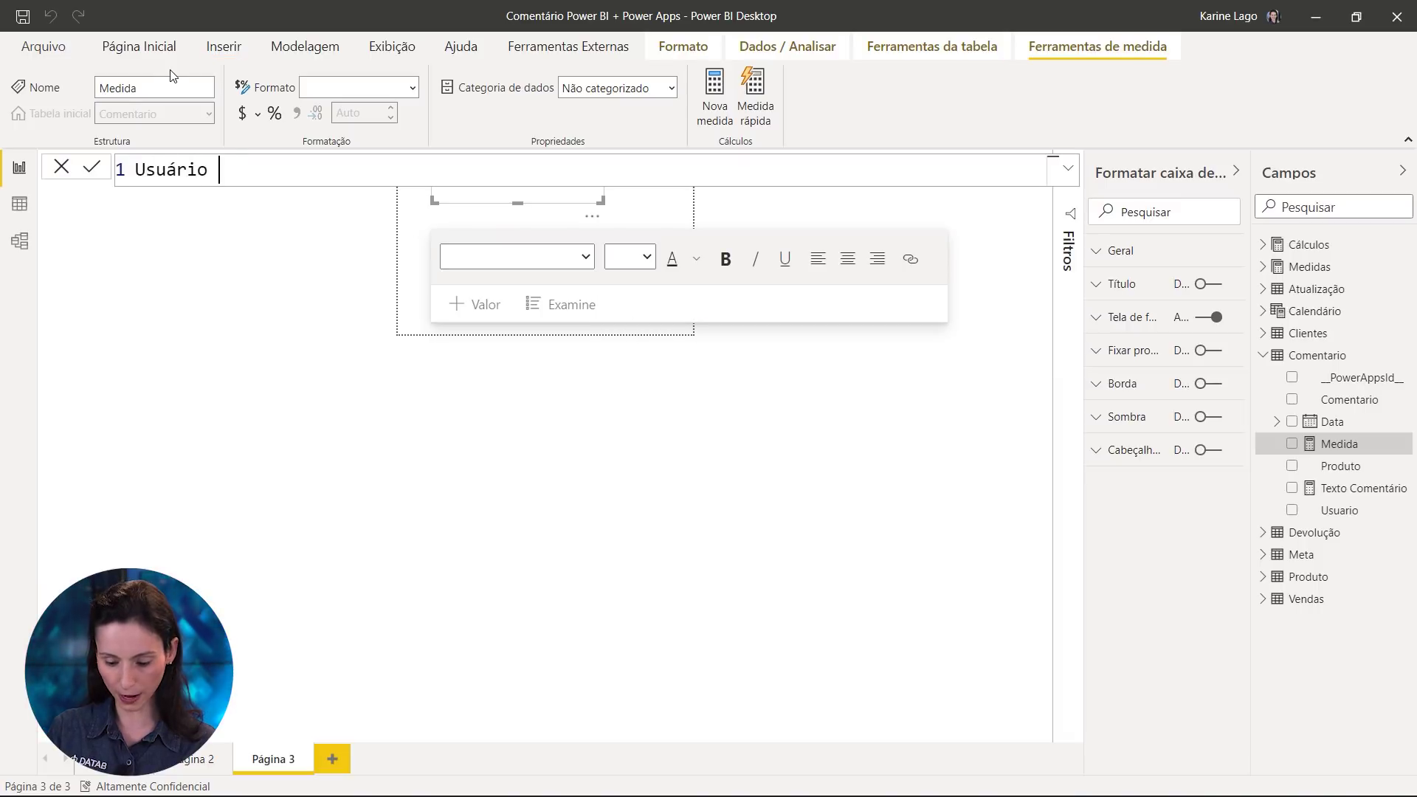
text(Comentário )
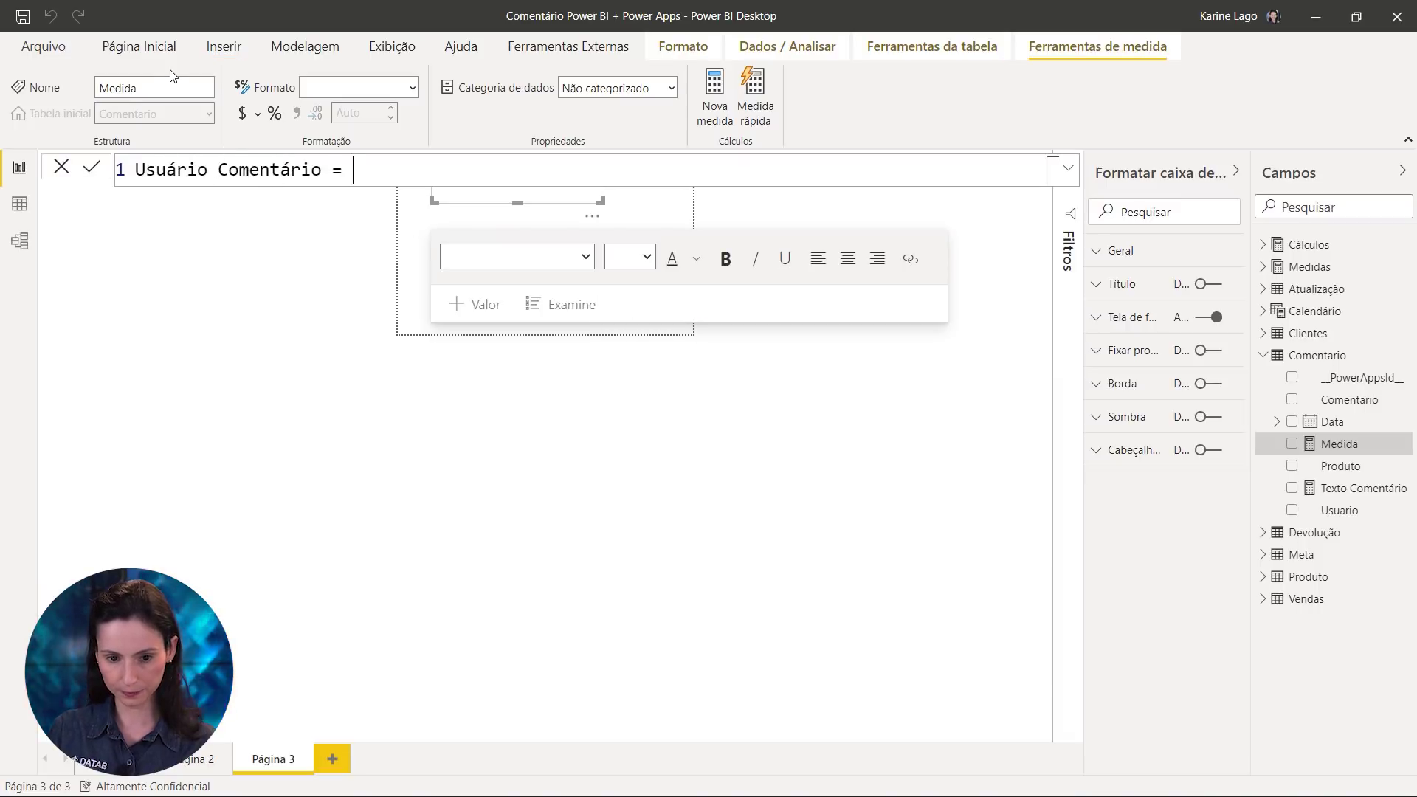
Define the Usuário Comentário measure as "Comentário de: " & SELECTEDVALUE(Comentario[Usuario]) and commit the formula
text(= "Com)
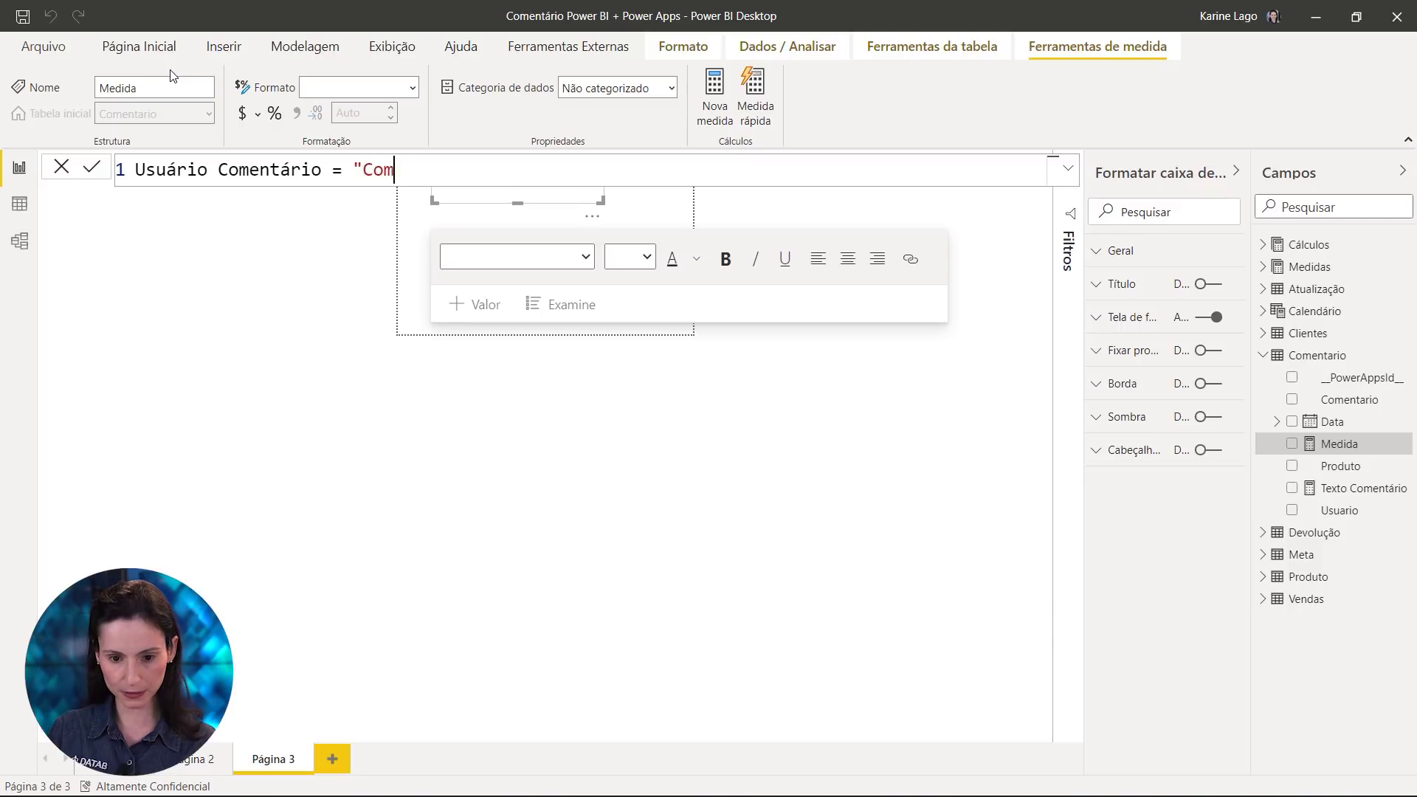
text(entário de )
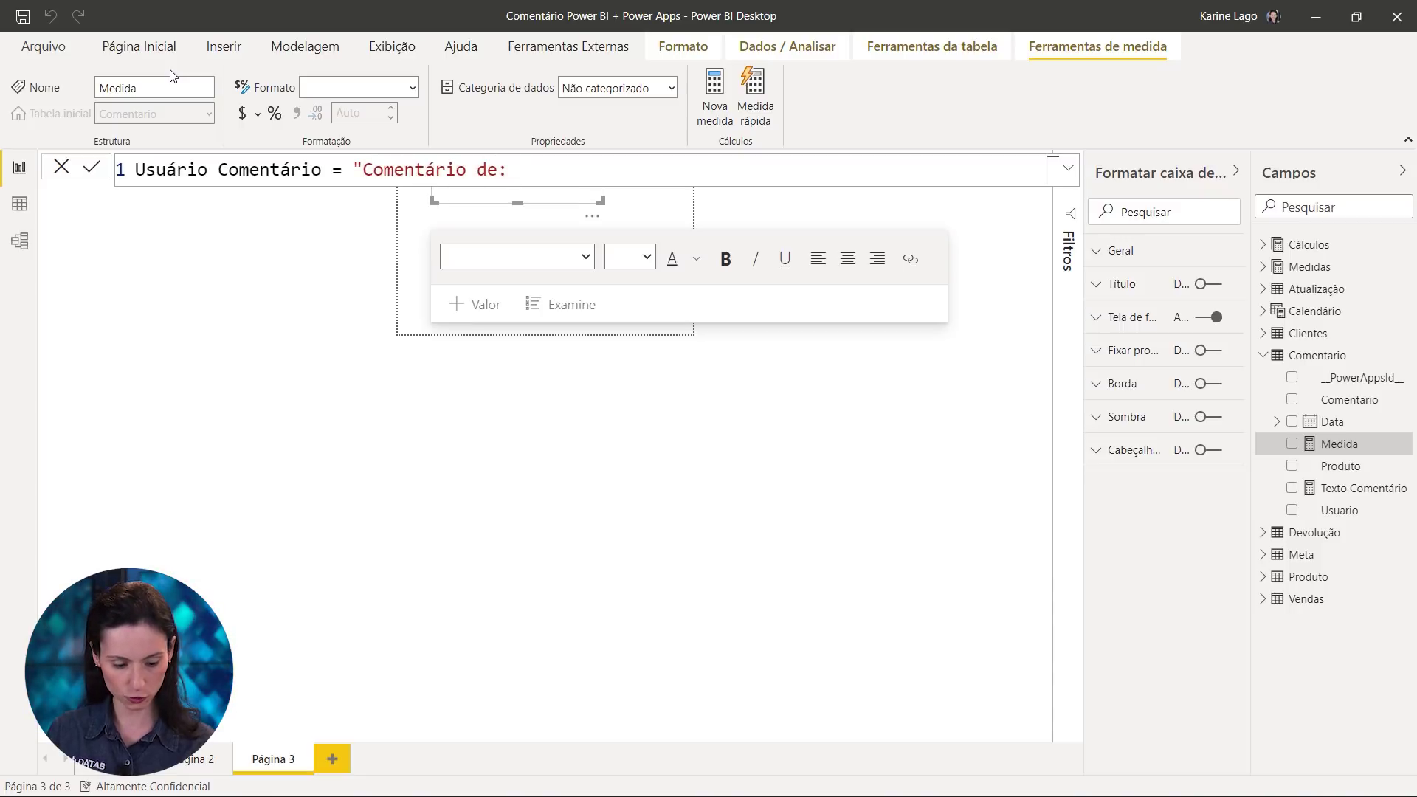
text(: " & S)
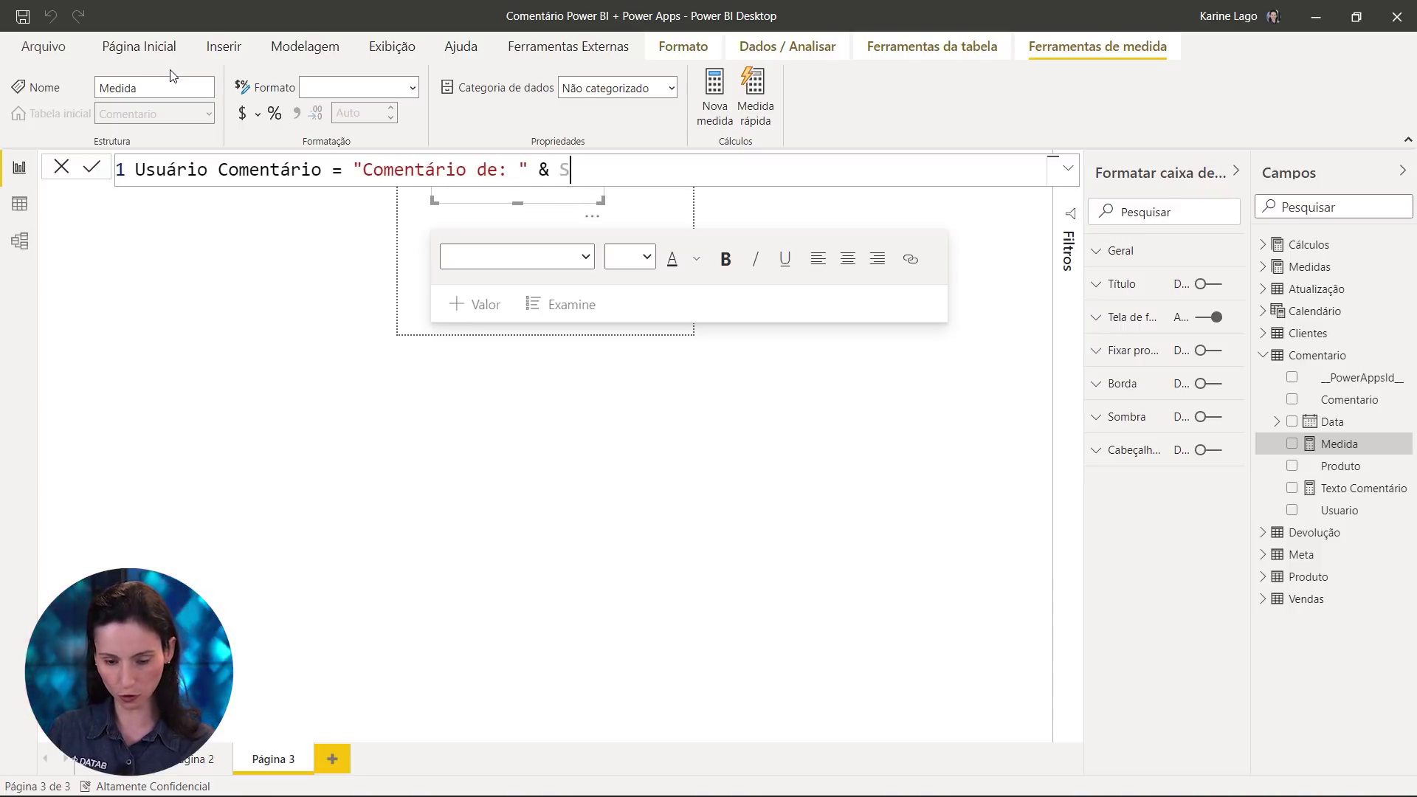
text(ELE)
key(Down)
key(Down)
key(Down)
key(Down)
key(Tab)
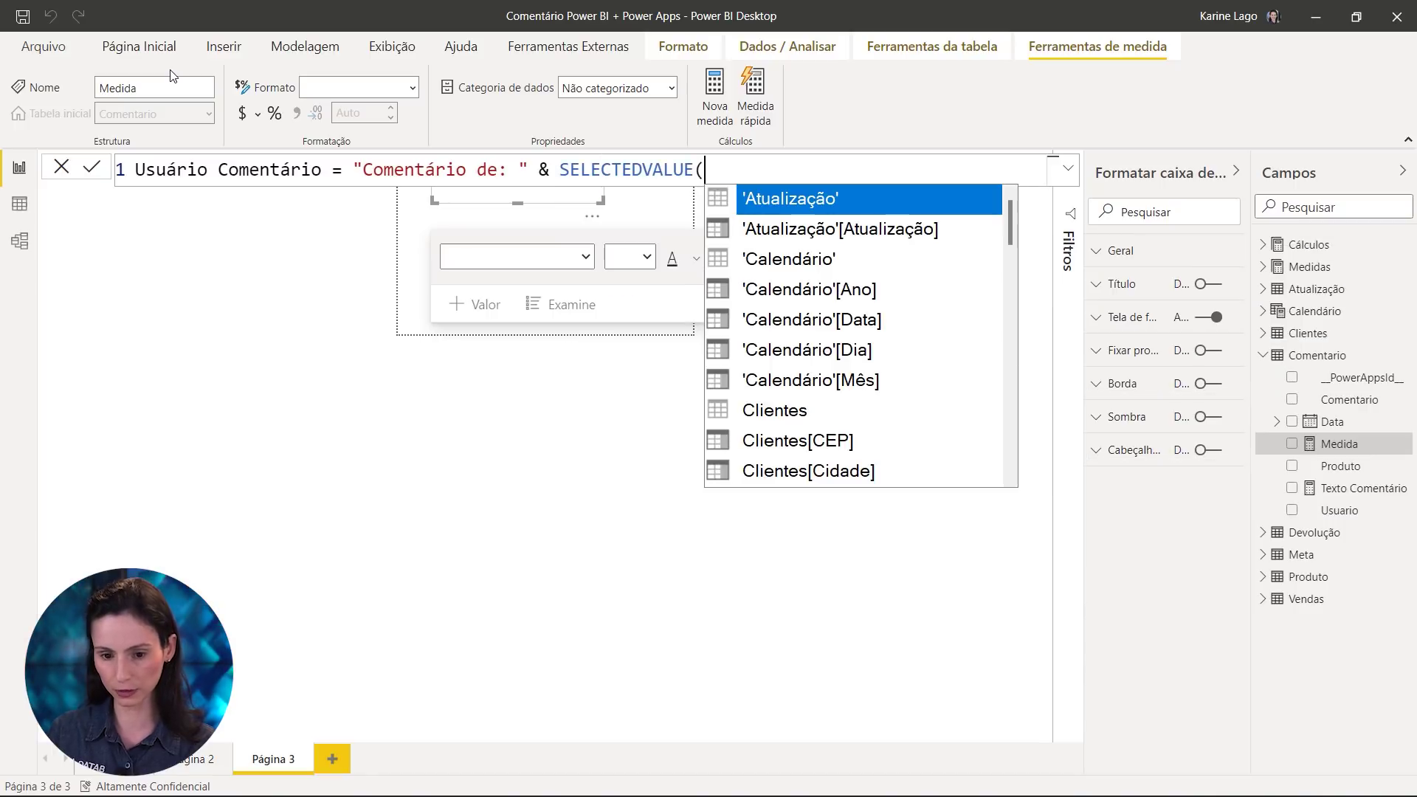
text(Usu)
key(Tab)
text())
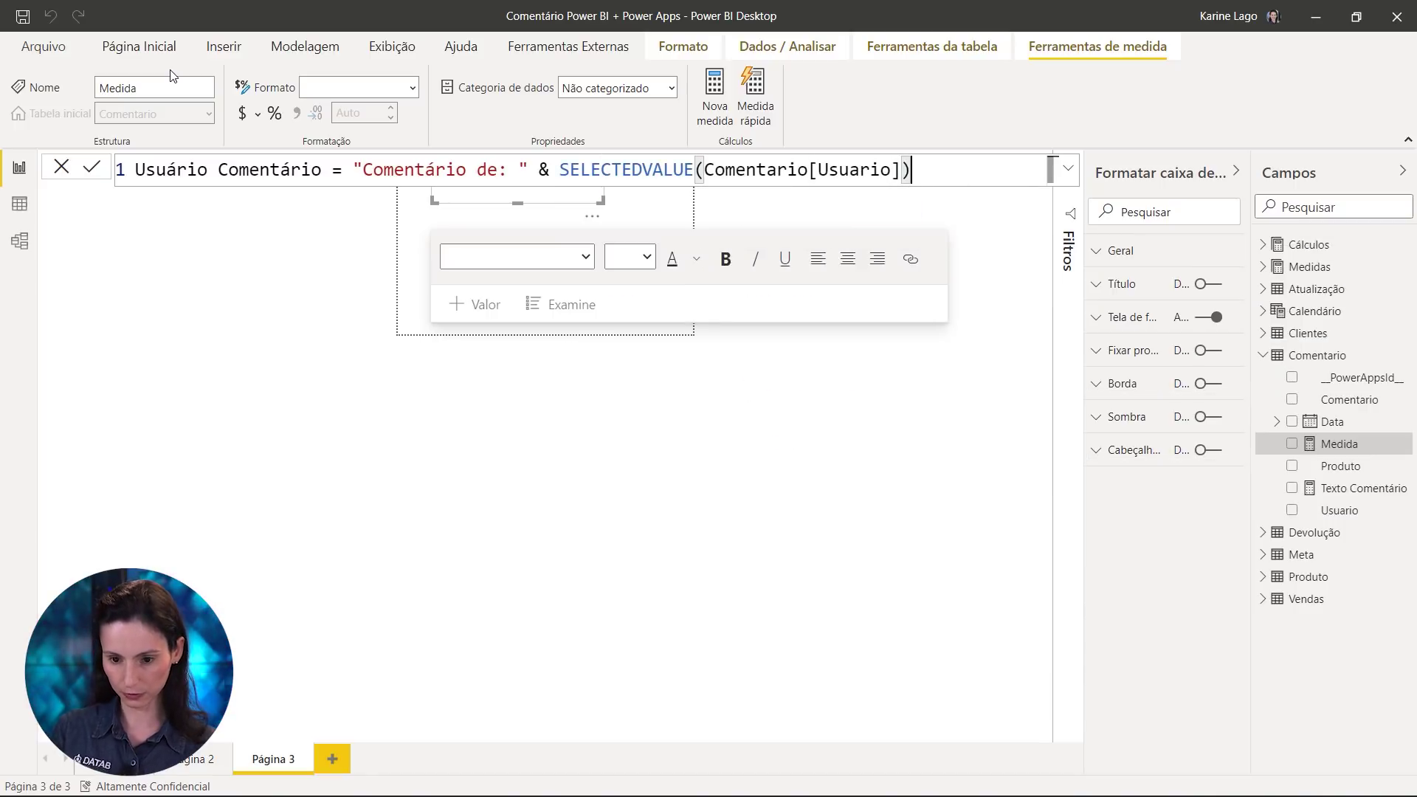
key(Return)
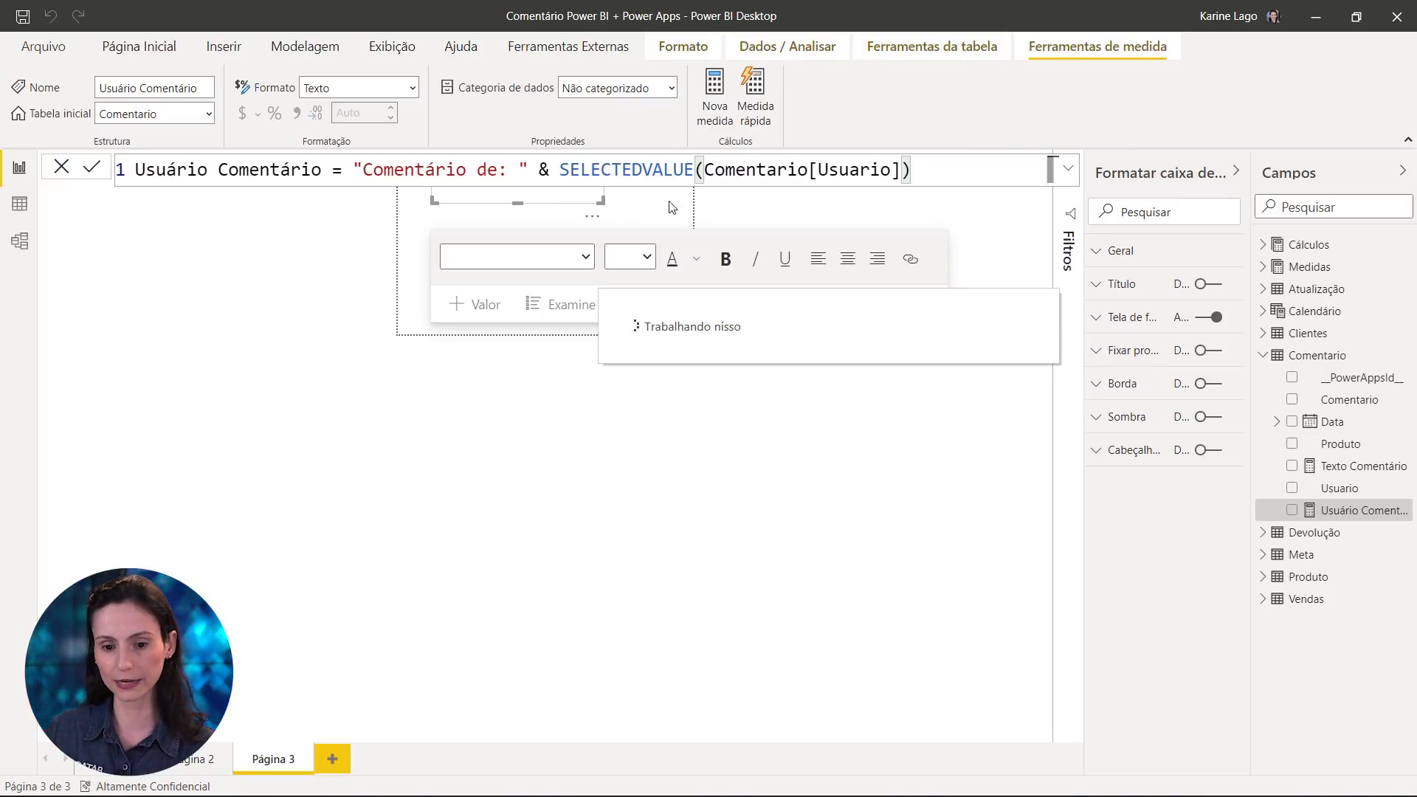
Add a dynamic value based on usuário comentário to the upper text box, turn on bold and save the value
click(547, 197)
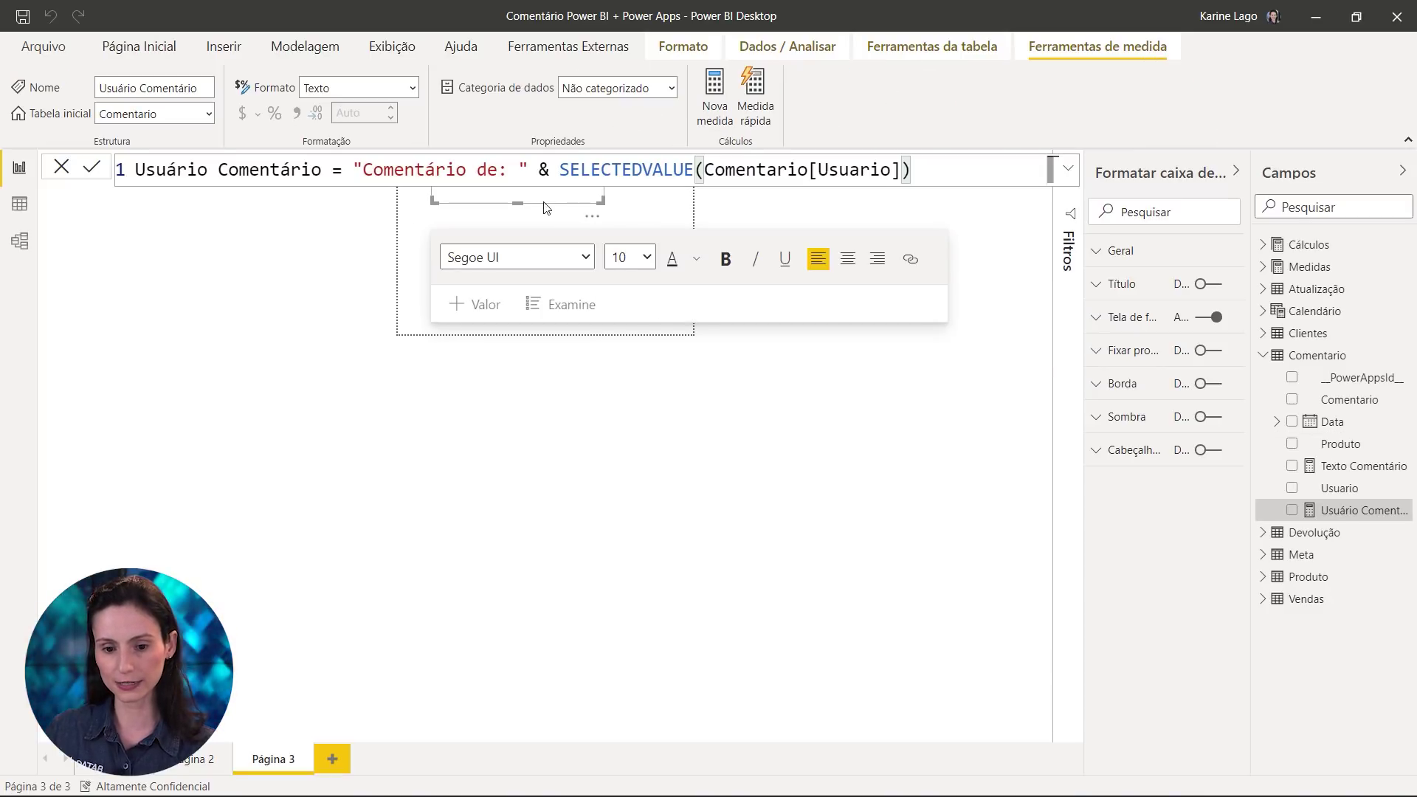
click(472, 304)
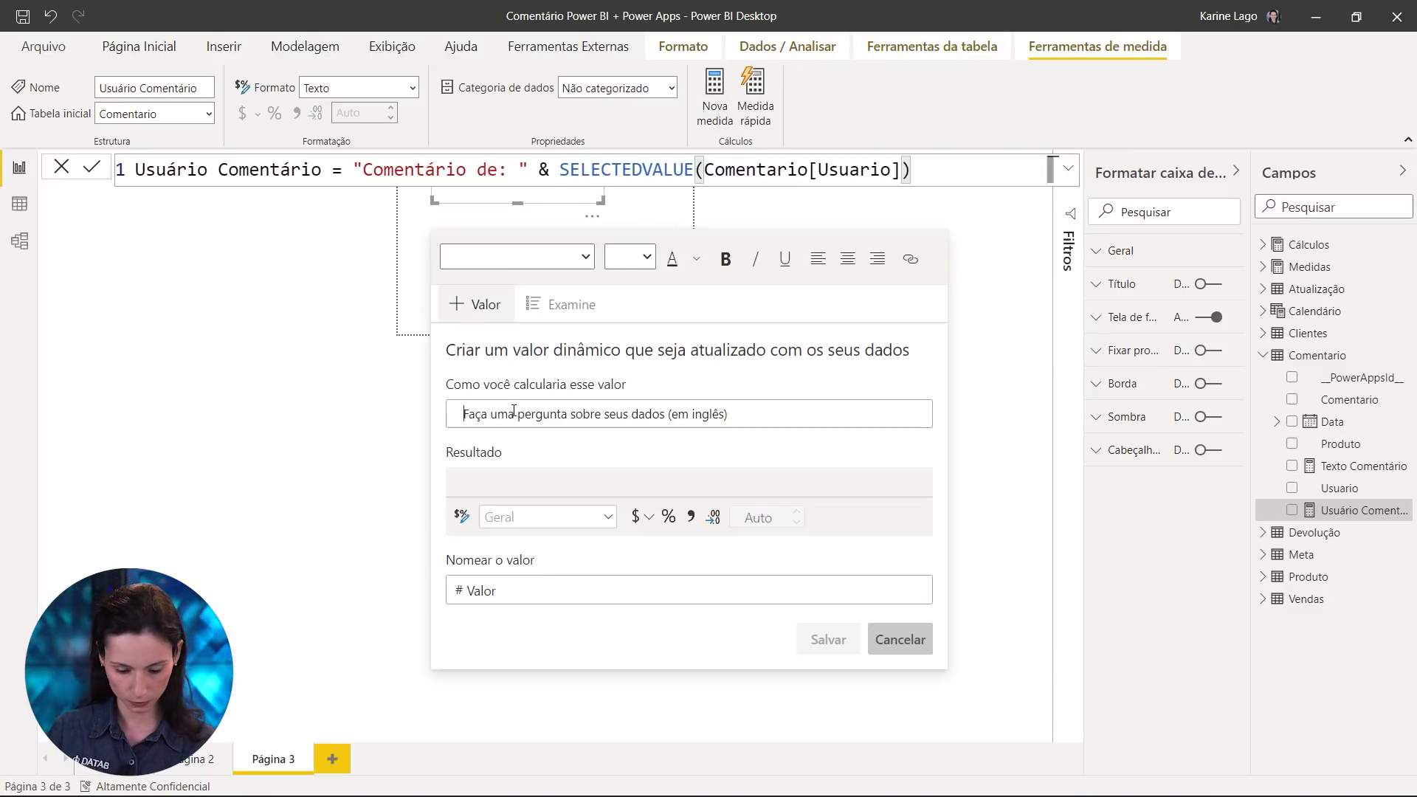
text(usu)
click(555, 479)
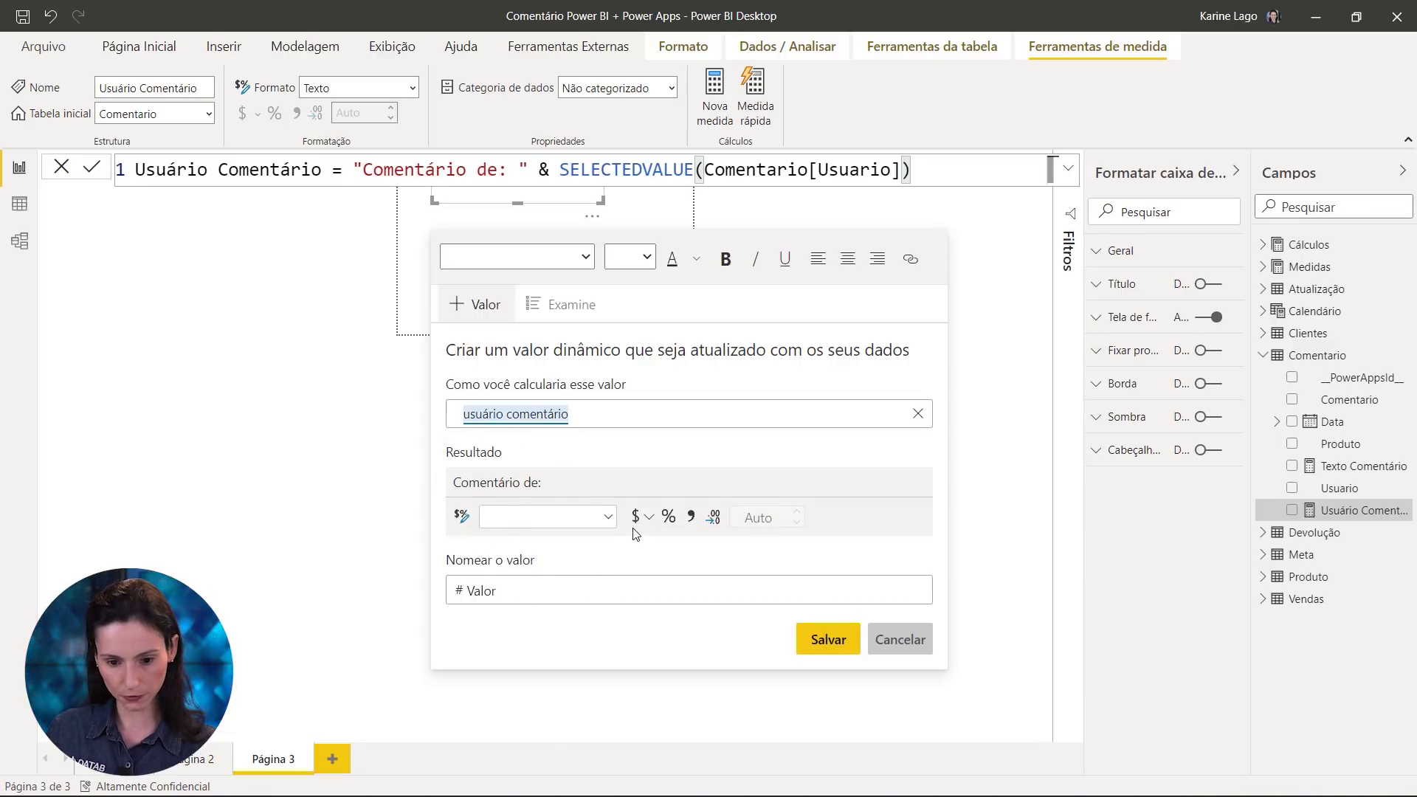
click(727, 261)
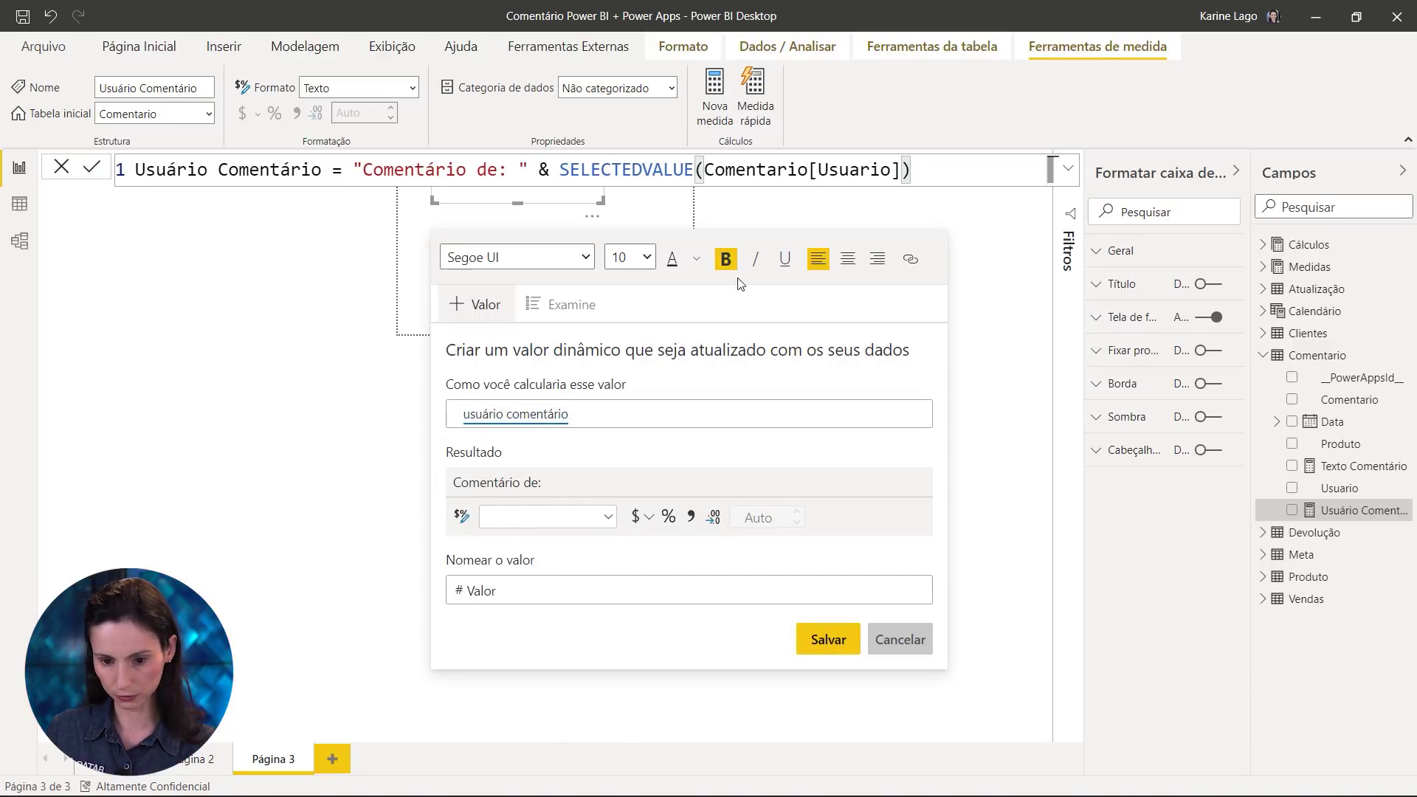
click(830, 639)
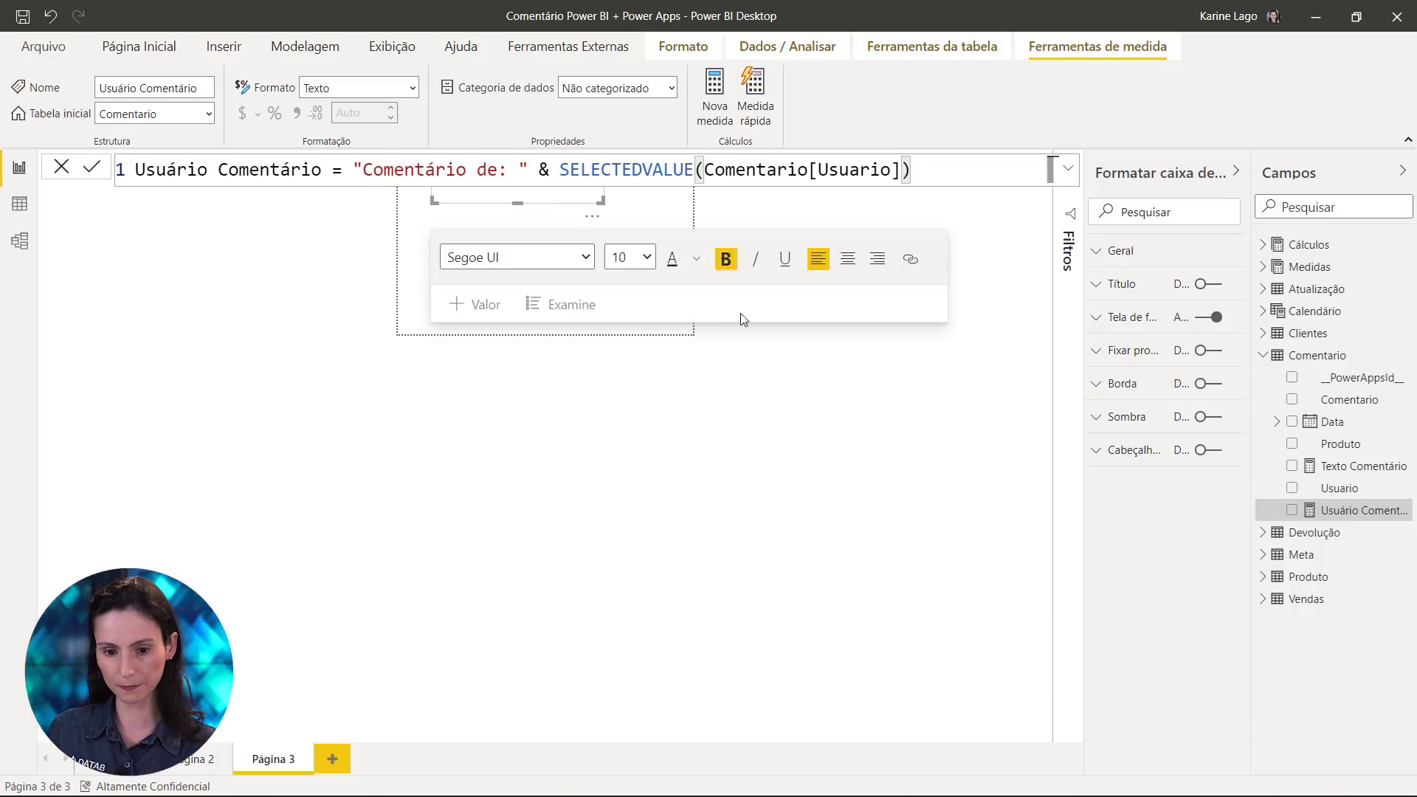
click(583, 153)
click(544, 168)
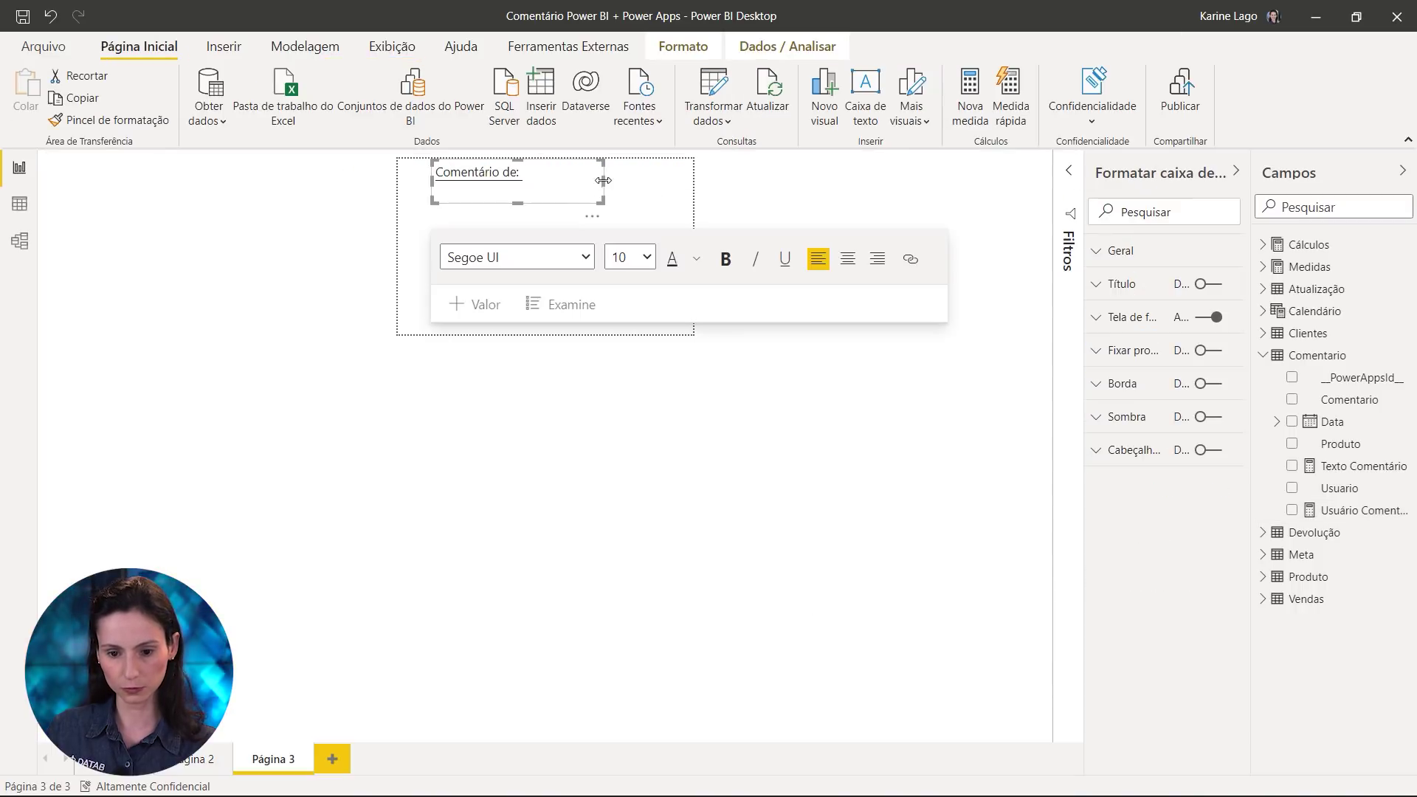
Widen the upper text box toward both sides of the page and try to make its dynamic value bold
drag(604, 180, 664, 184)
triple_click(510, 173)
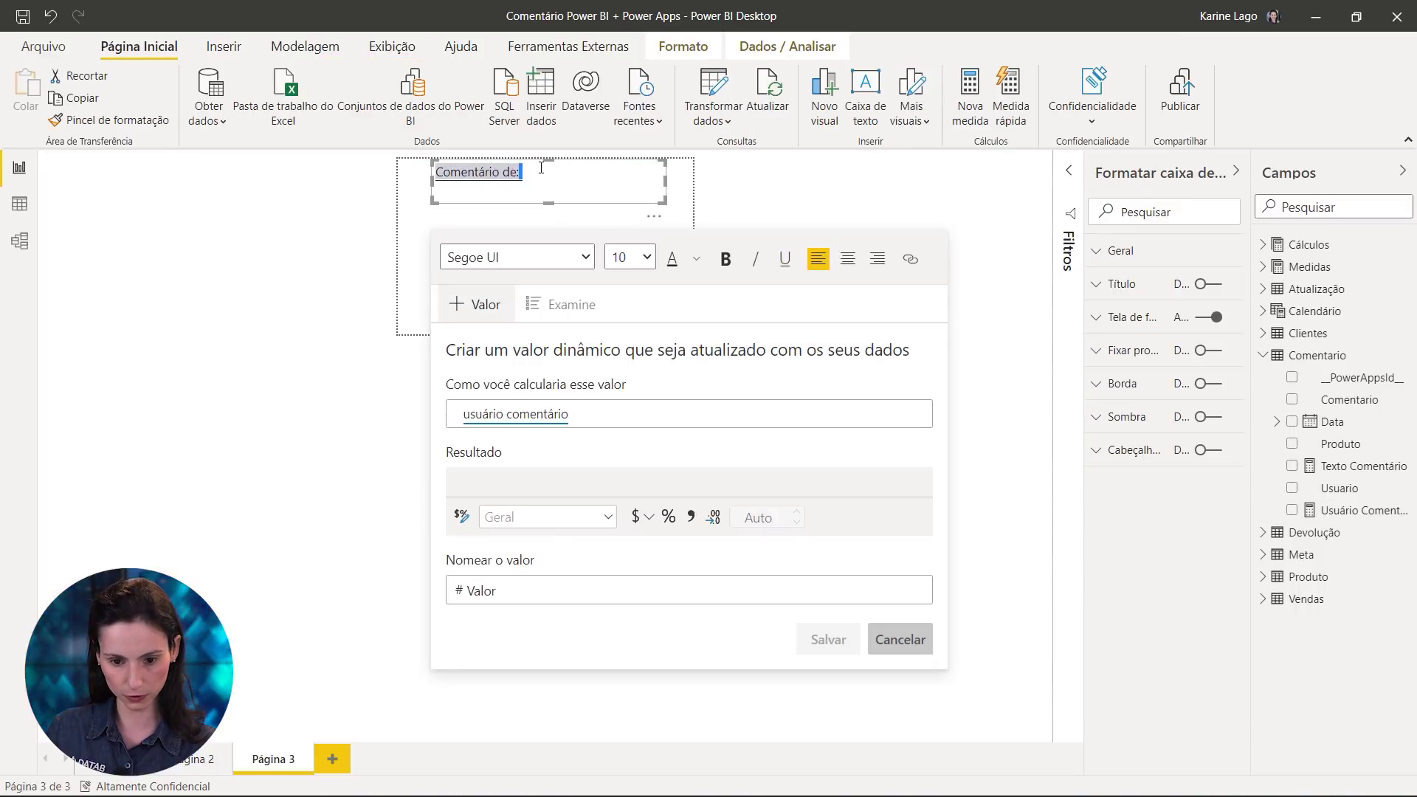
click(725, 258)
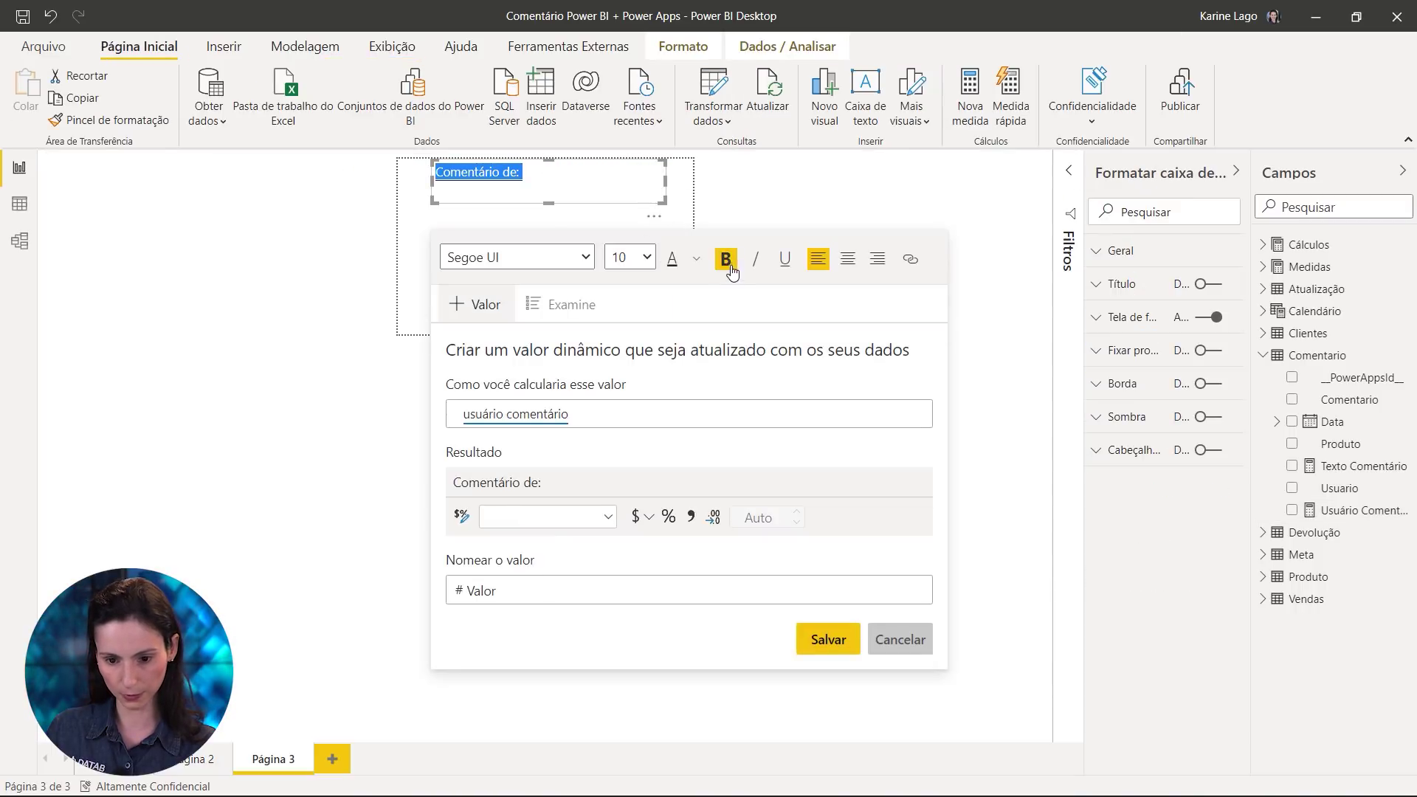
click(819, 641)
click(917, 499)
click(441, 192)
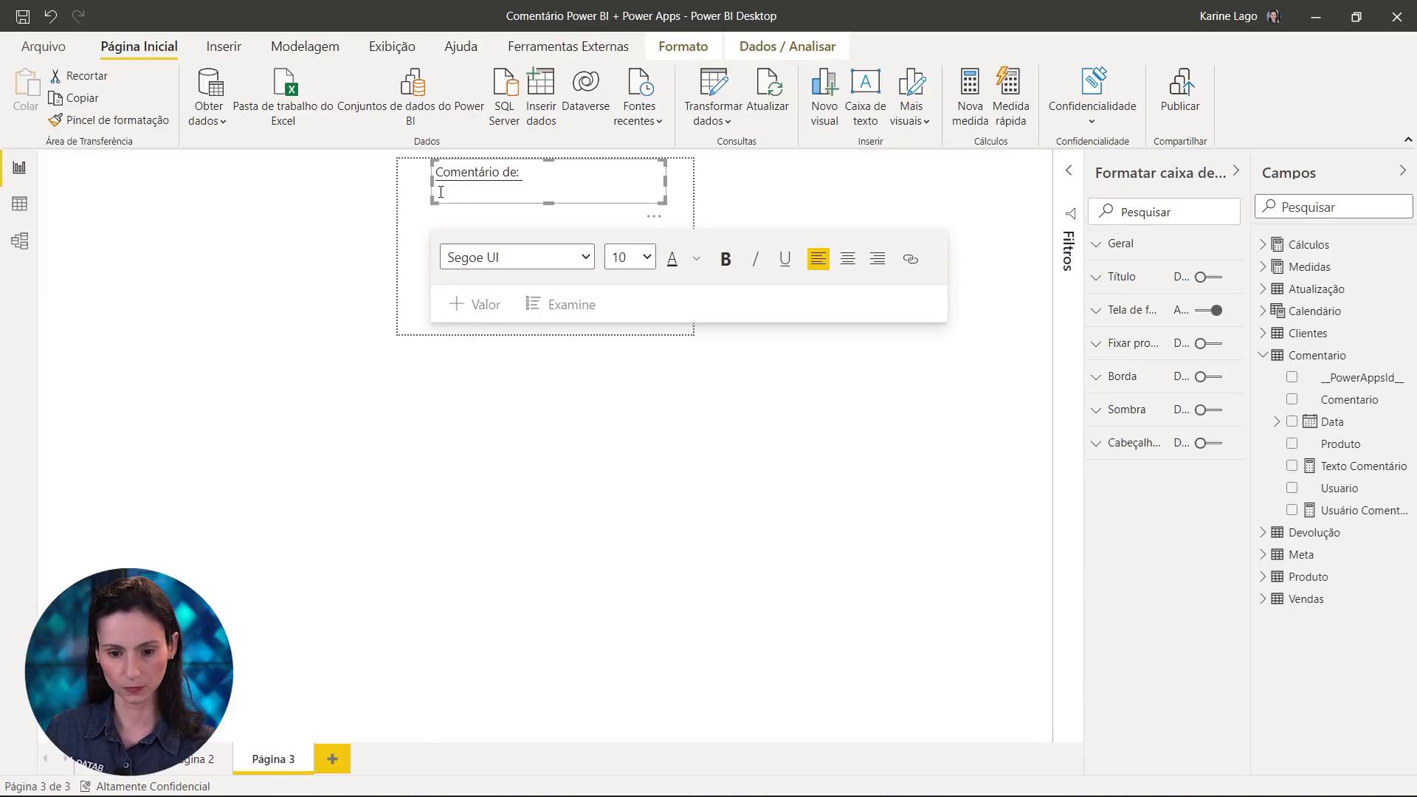
drag(434, 200, 418, 198)
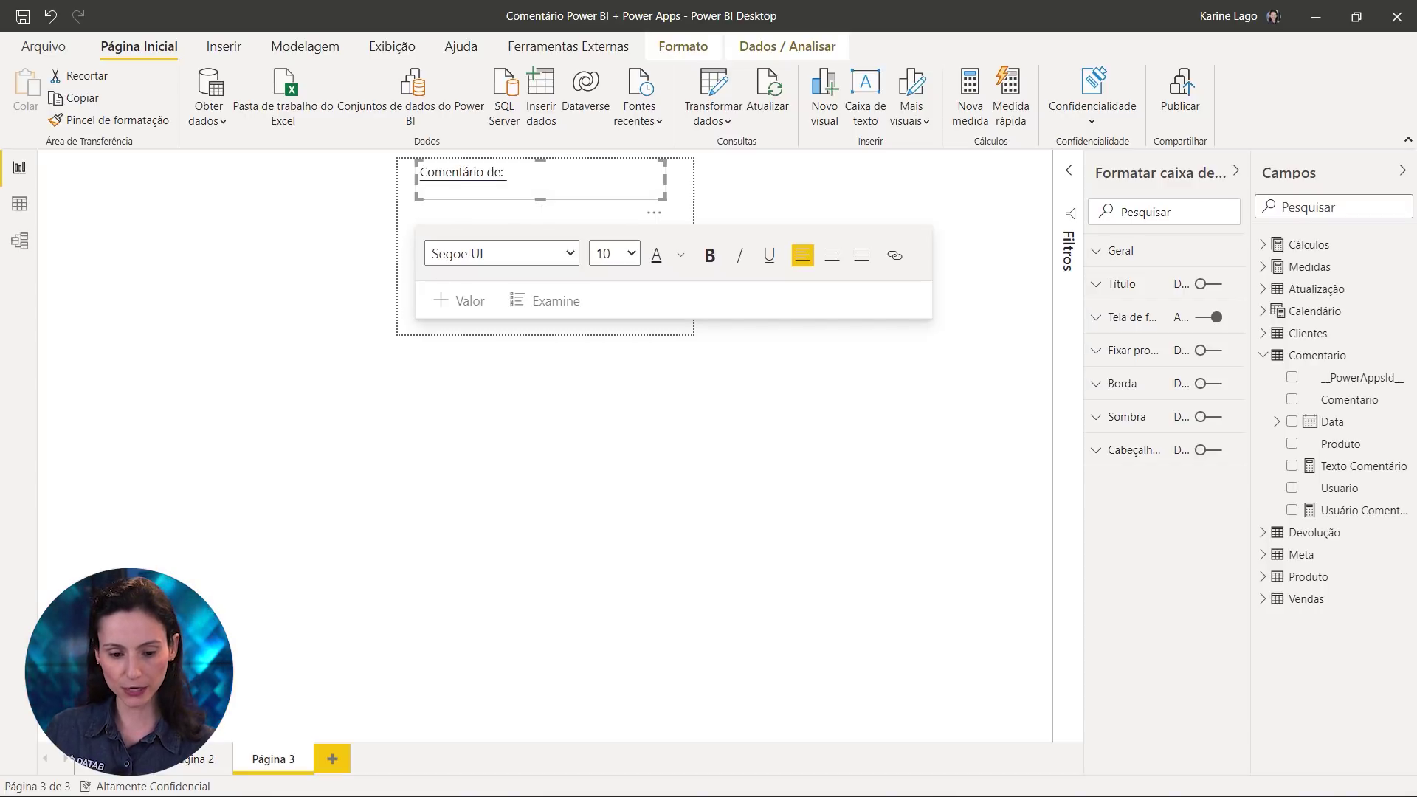
Go to the KPI Produtos report page and create a measure named Possui Comentário in the Comentario table
click(109, 767)
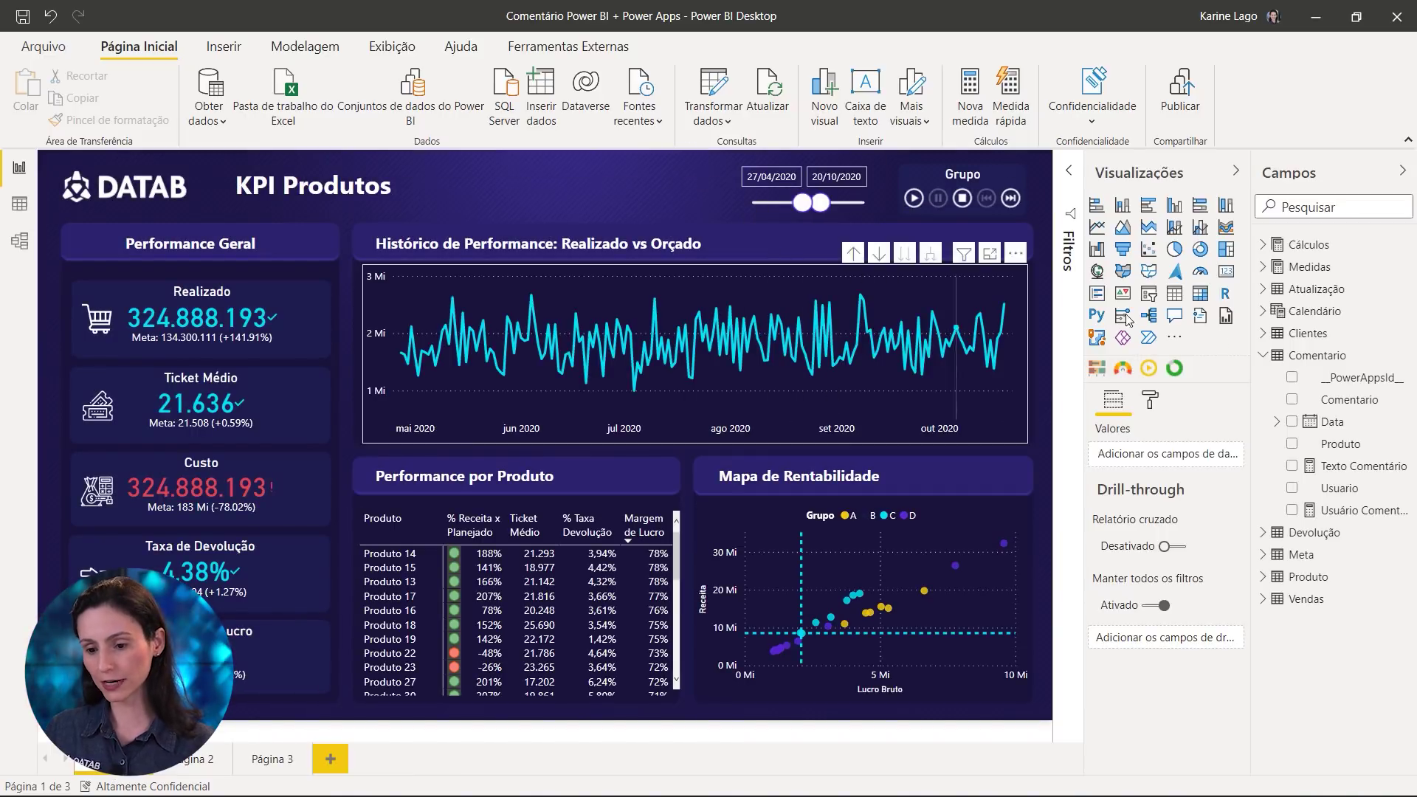
right_click(1297, 361)
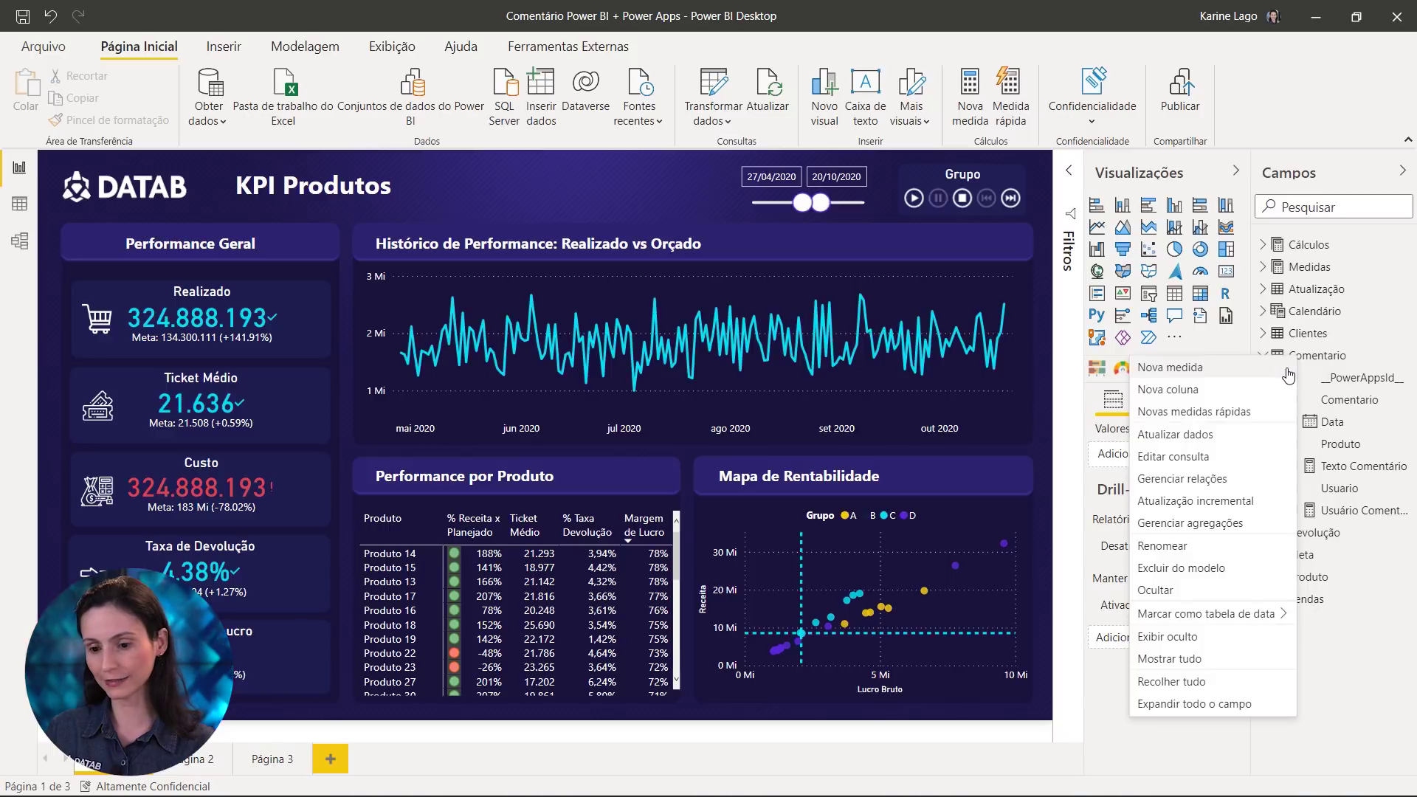
click(1286, 367)
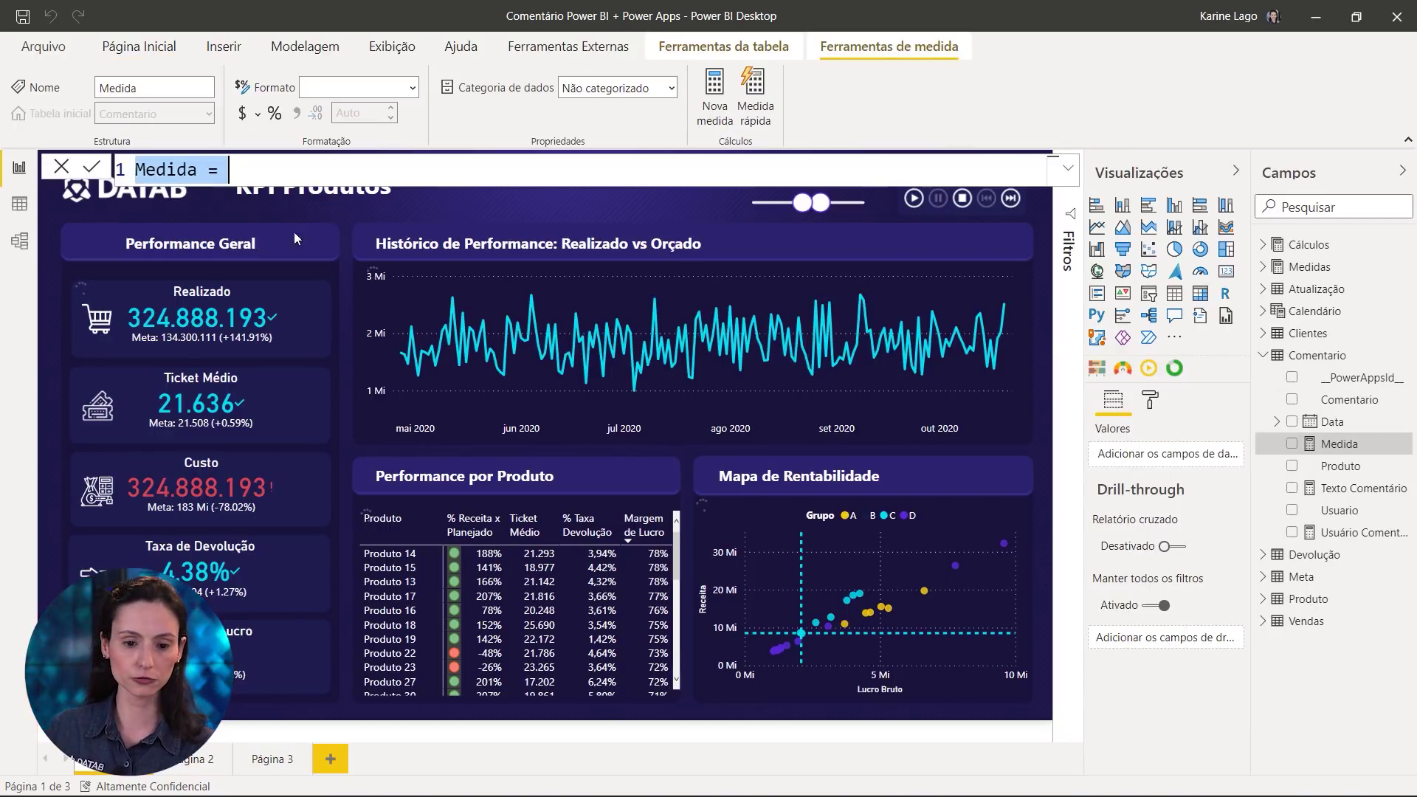
text(Possi )
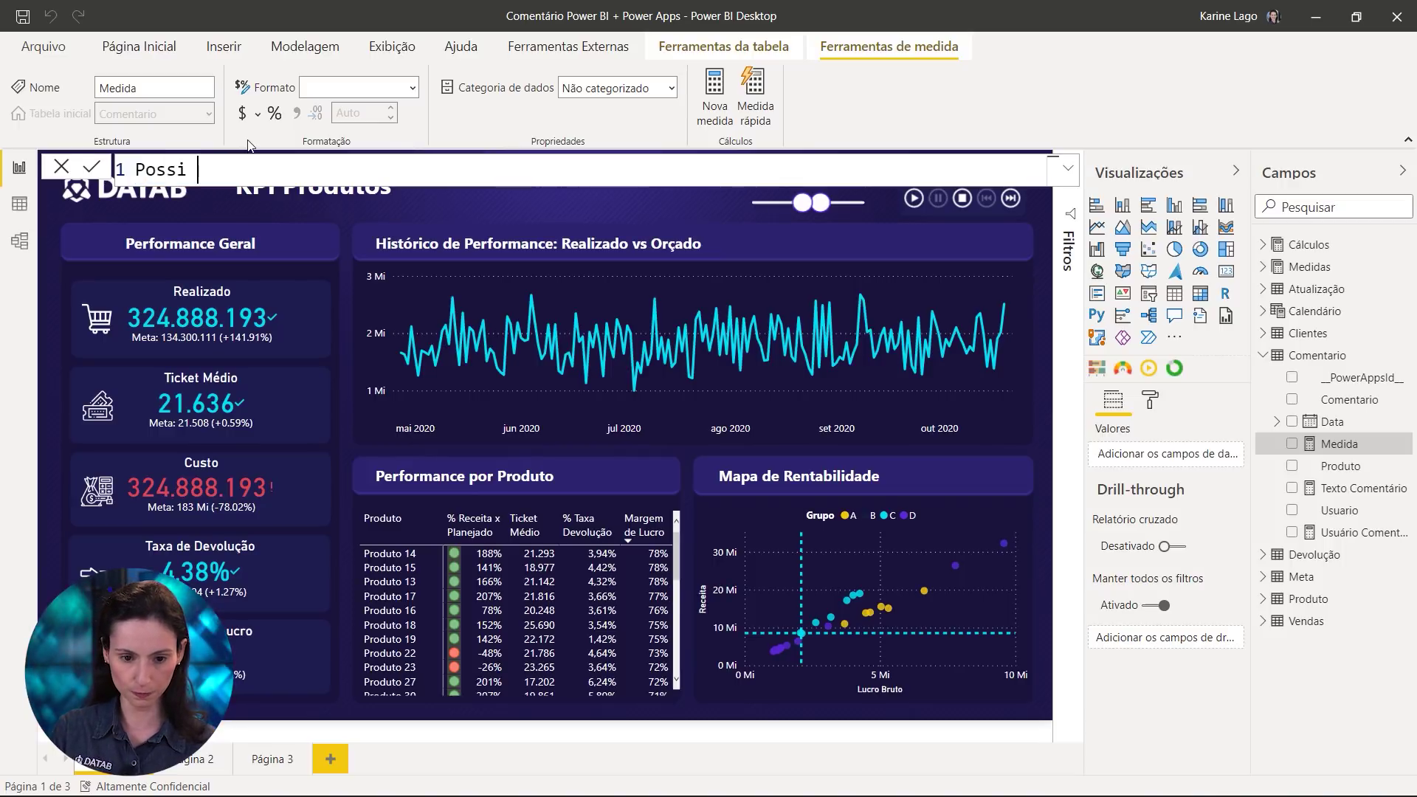
text(i Comentário)
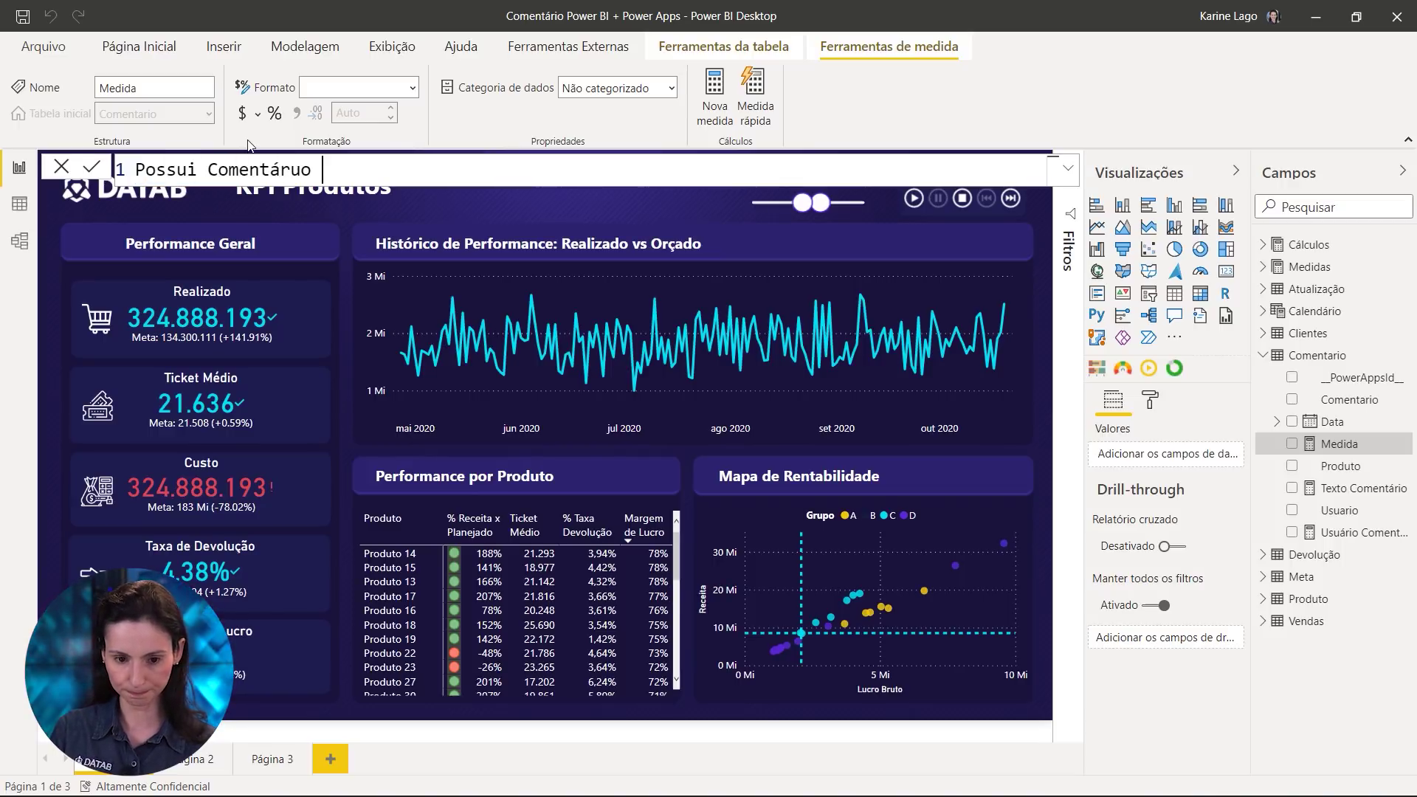
key(BackSpace)
key(BackSpace)
text(io = )
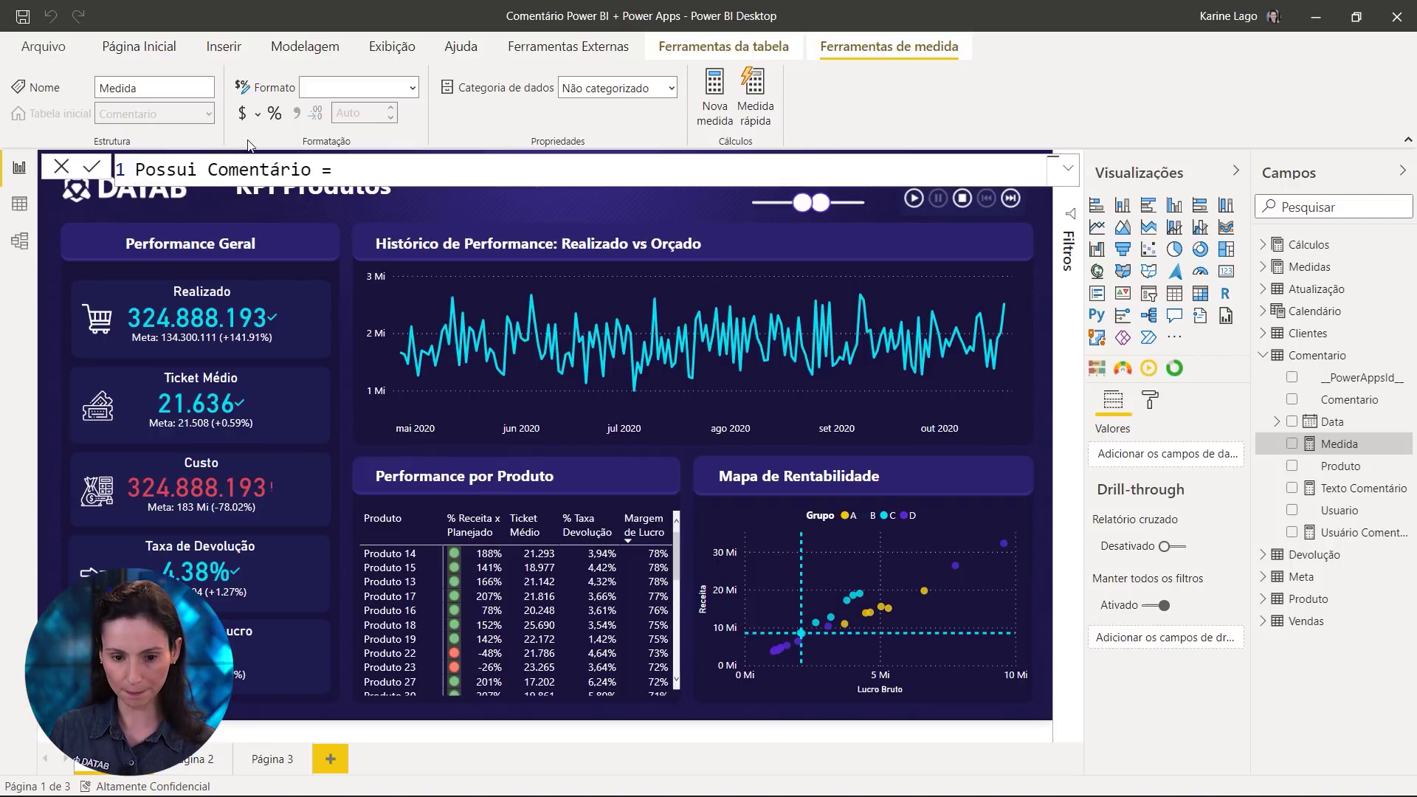
Define the Possui Comentário measure as COUNTROWS(Comentario) and commit the formula
text(COU)
key(Down)
key(Down)
key(Down)
key(Down)
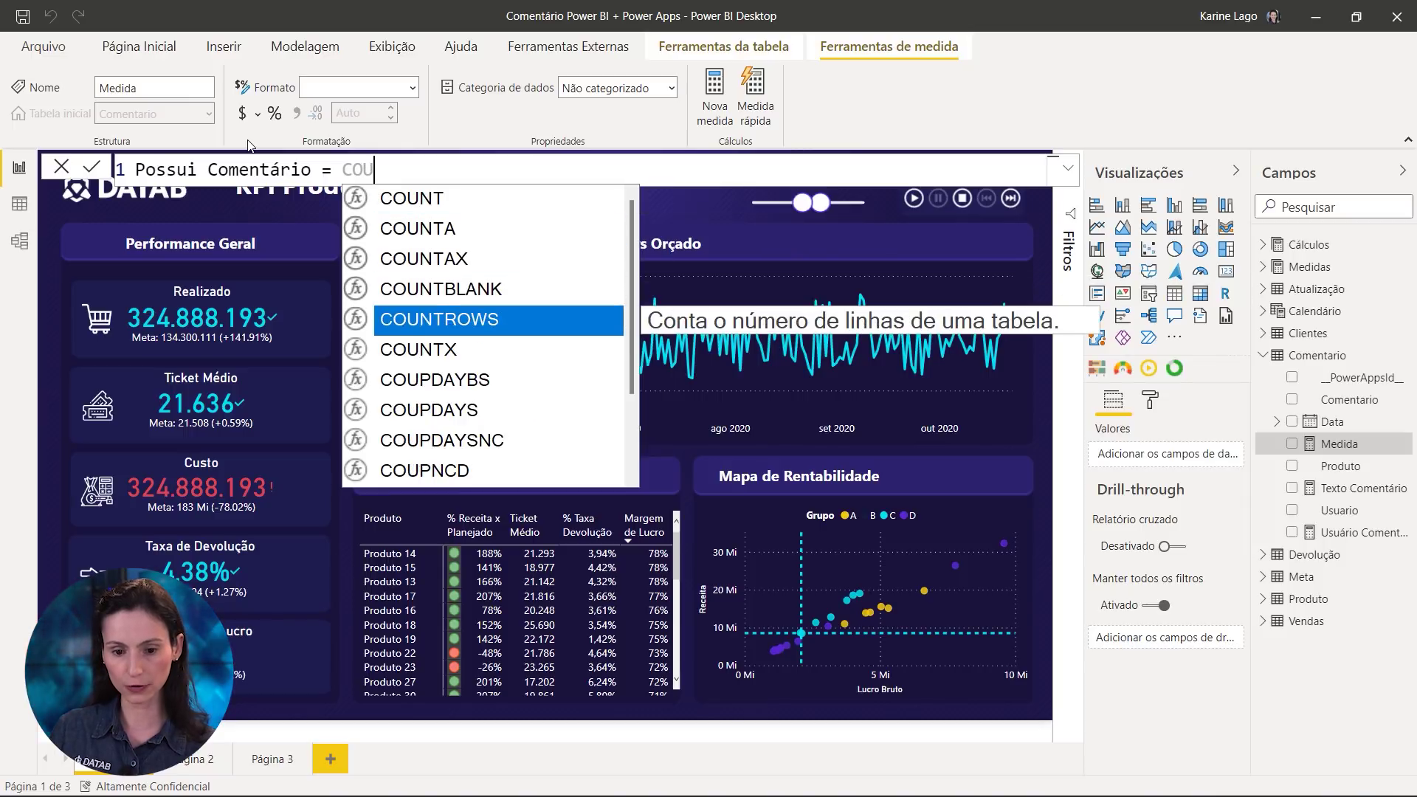
key(Tab)
text(c)
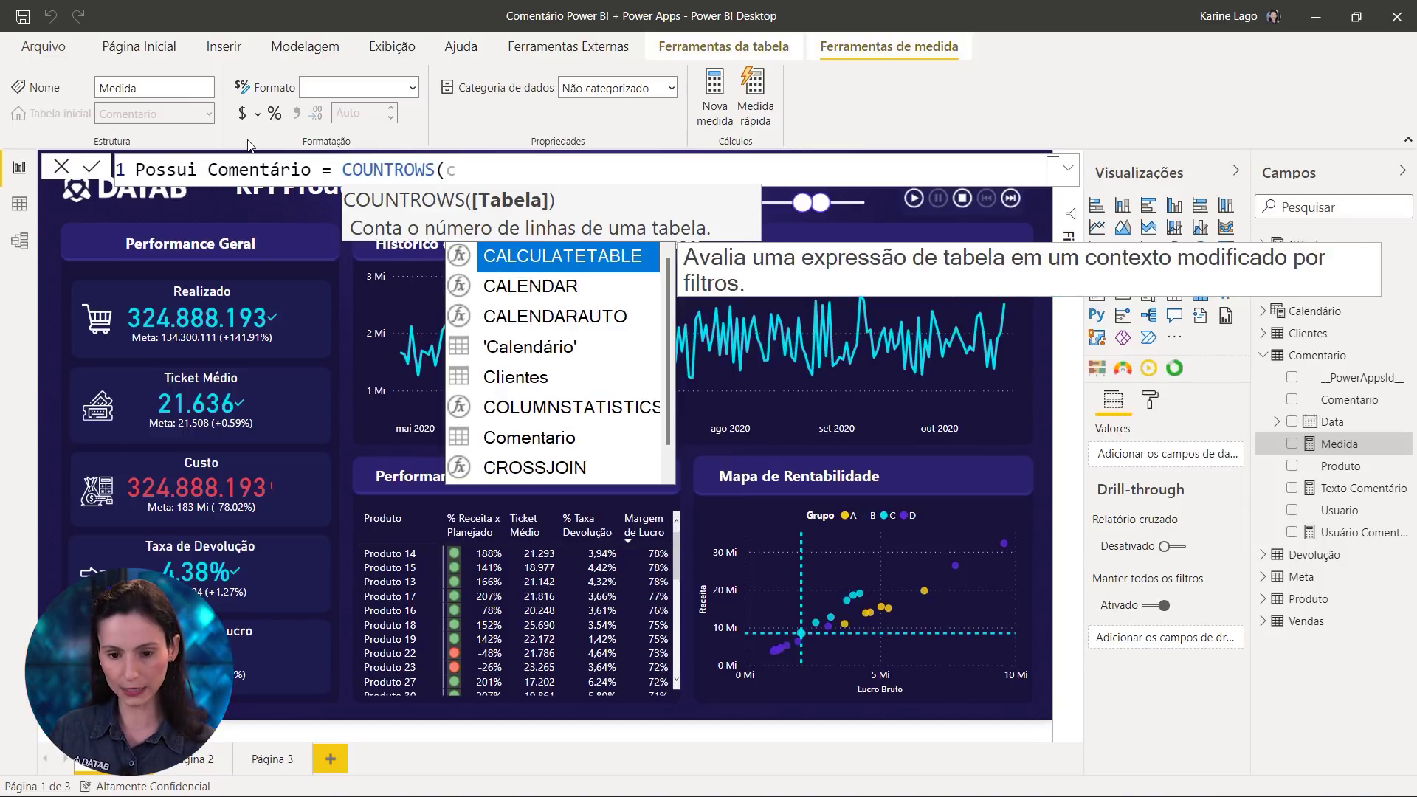
text(om)
key(Tab)
text())
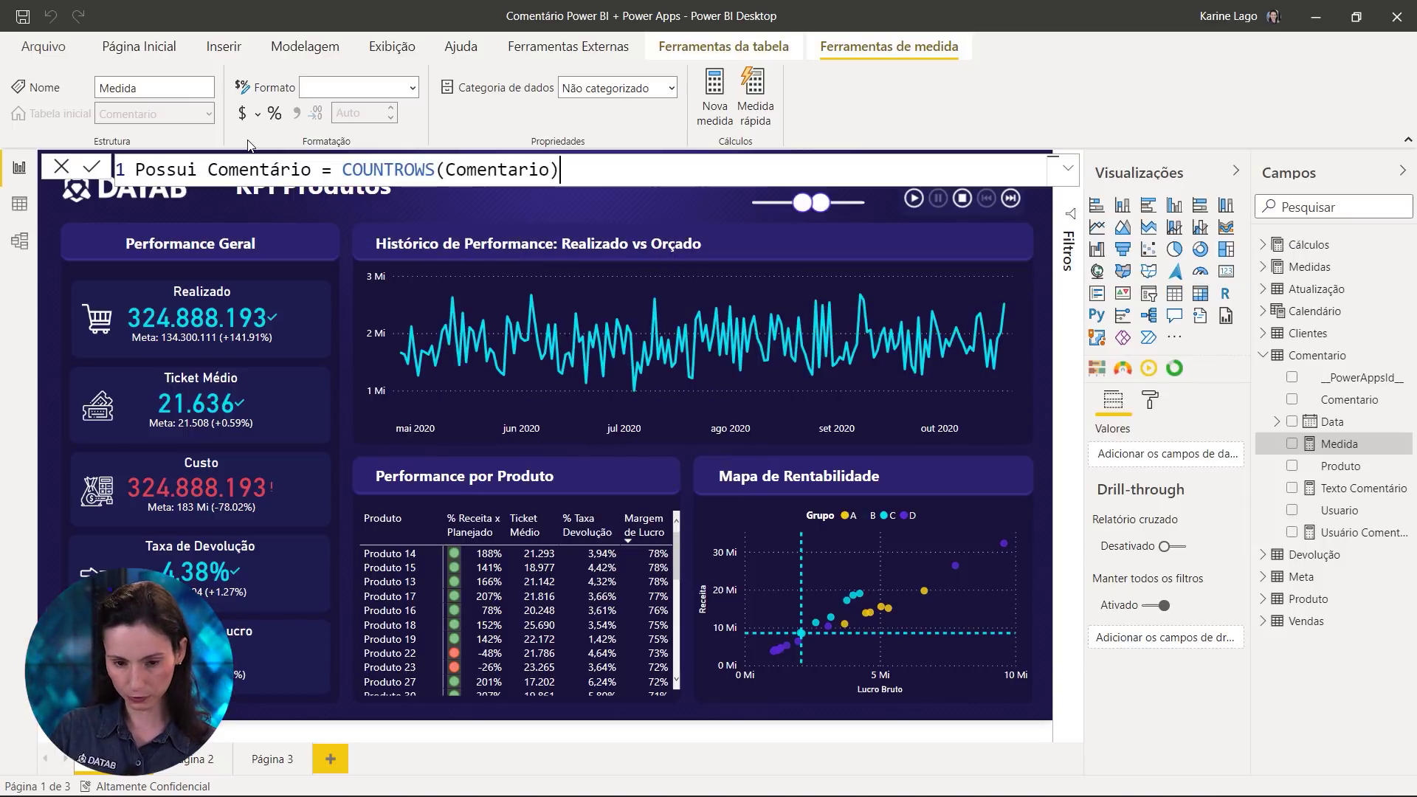
key(Return)
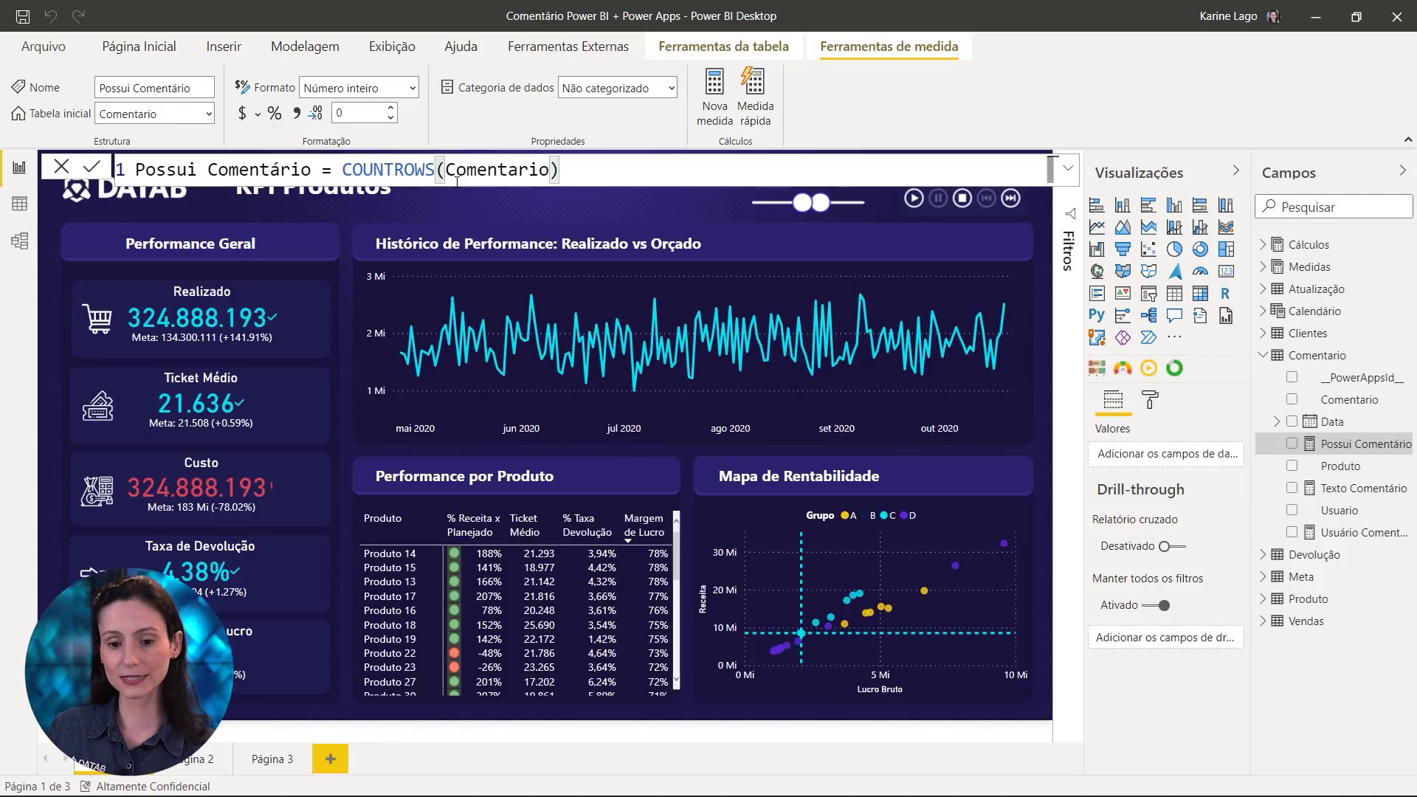
Add the Possui Comentário measure to the values of the Histórico de Performance line chart and check its data points
click(794, 273)
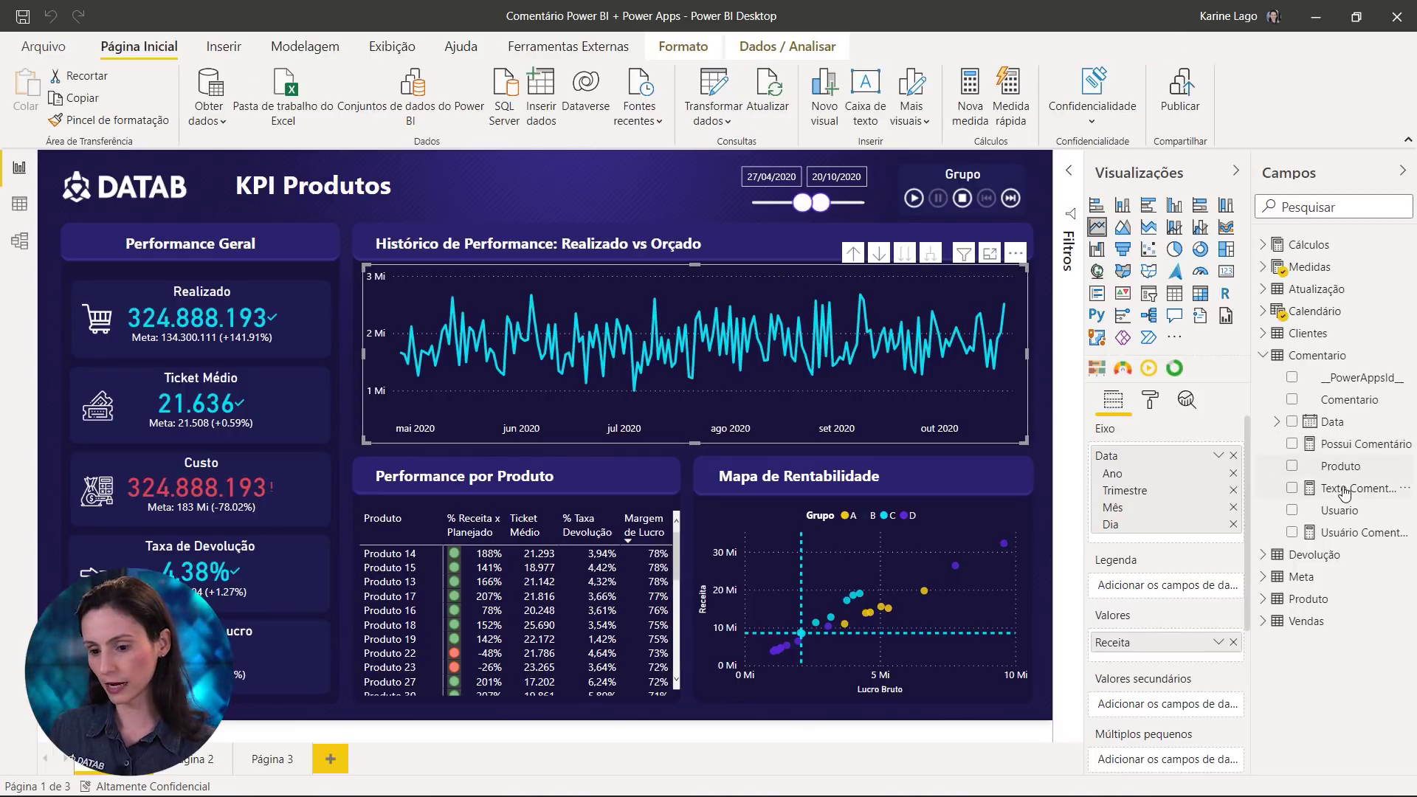
click(1347, 446)
drag(1348, 445, 1176, 649)
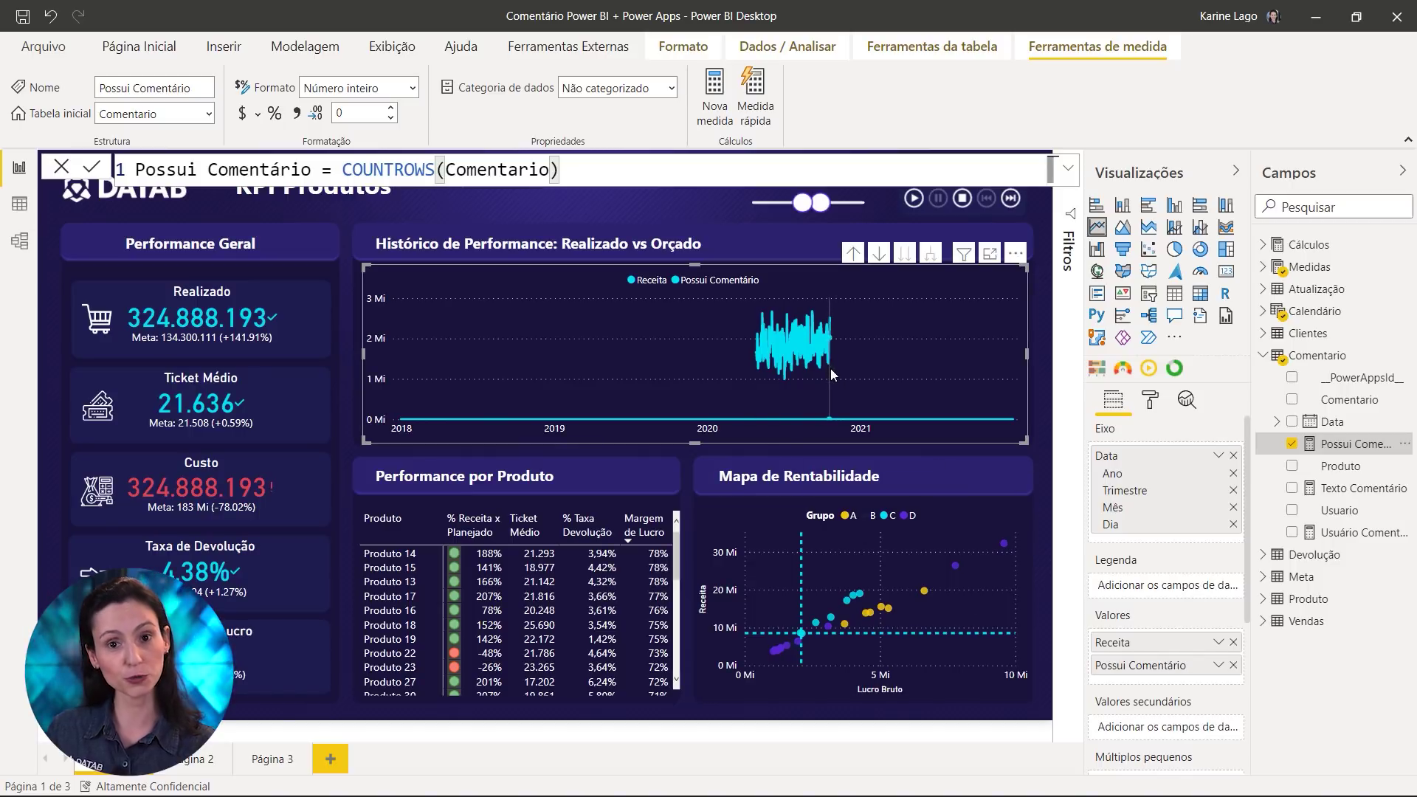
mouse_move(831, 370)
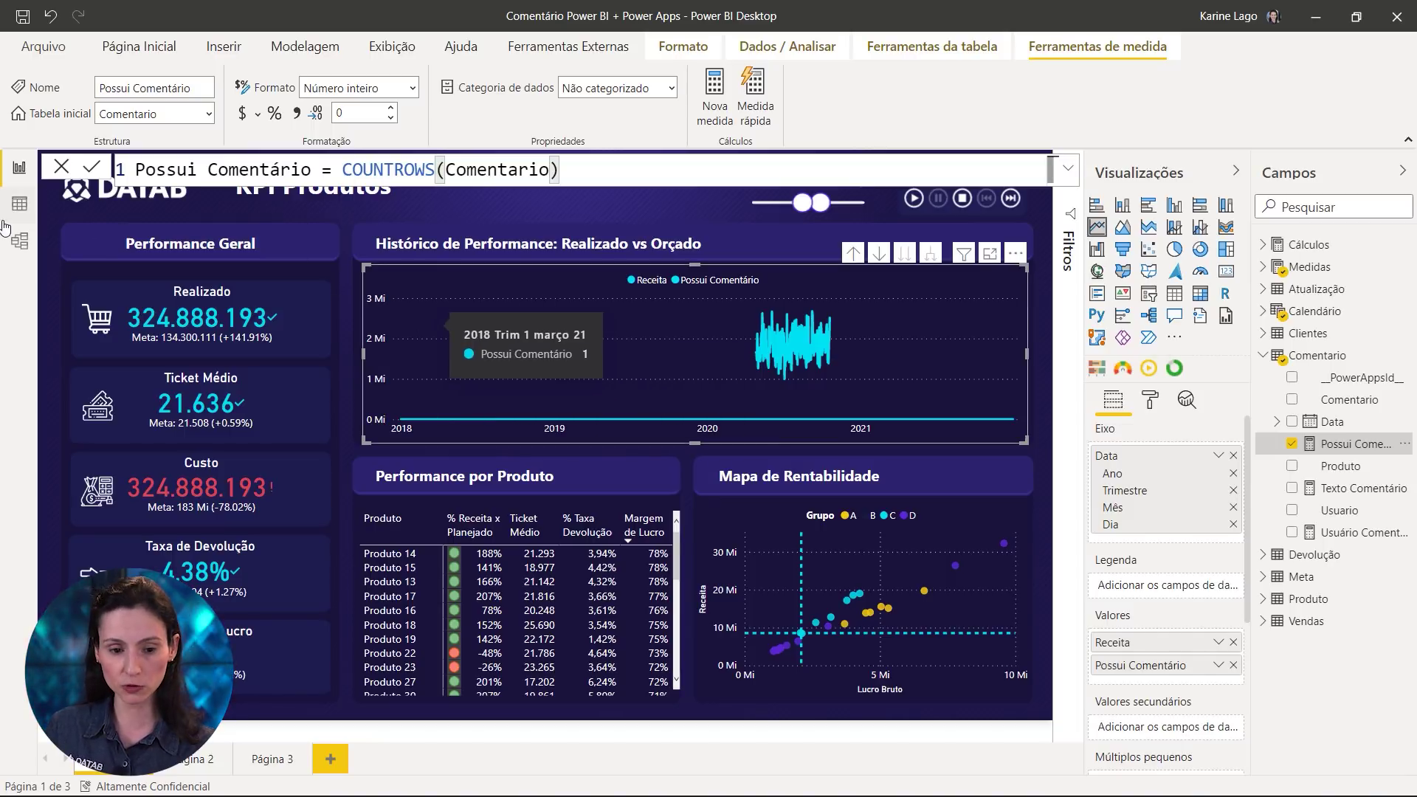
Open the Comentario table in the data view to examine its rows
click(19, 203)
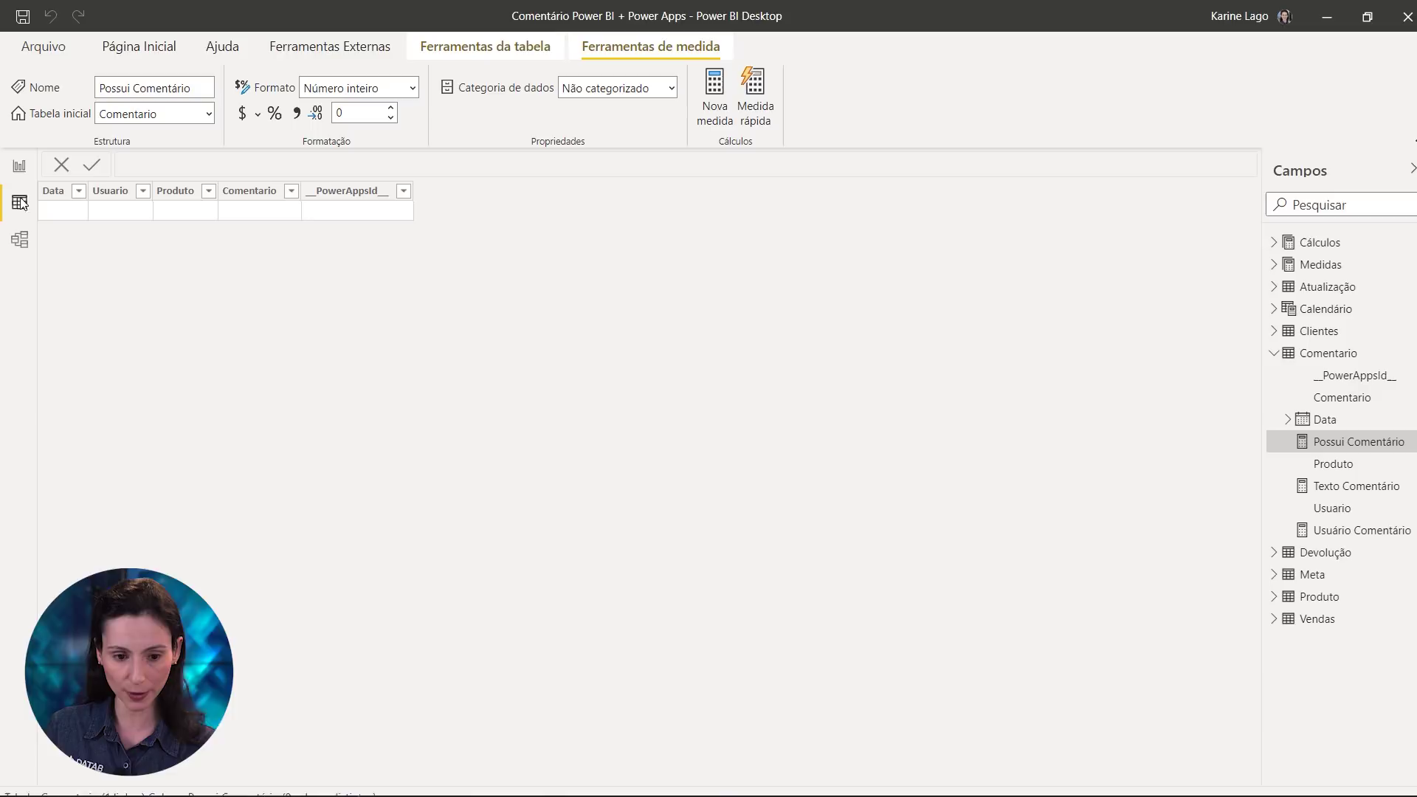
click(1302, 354)
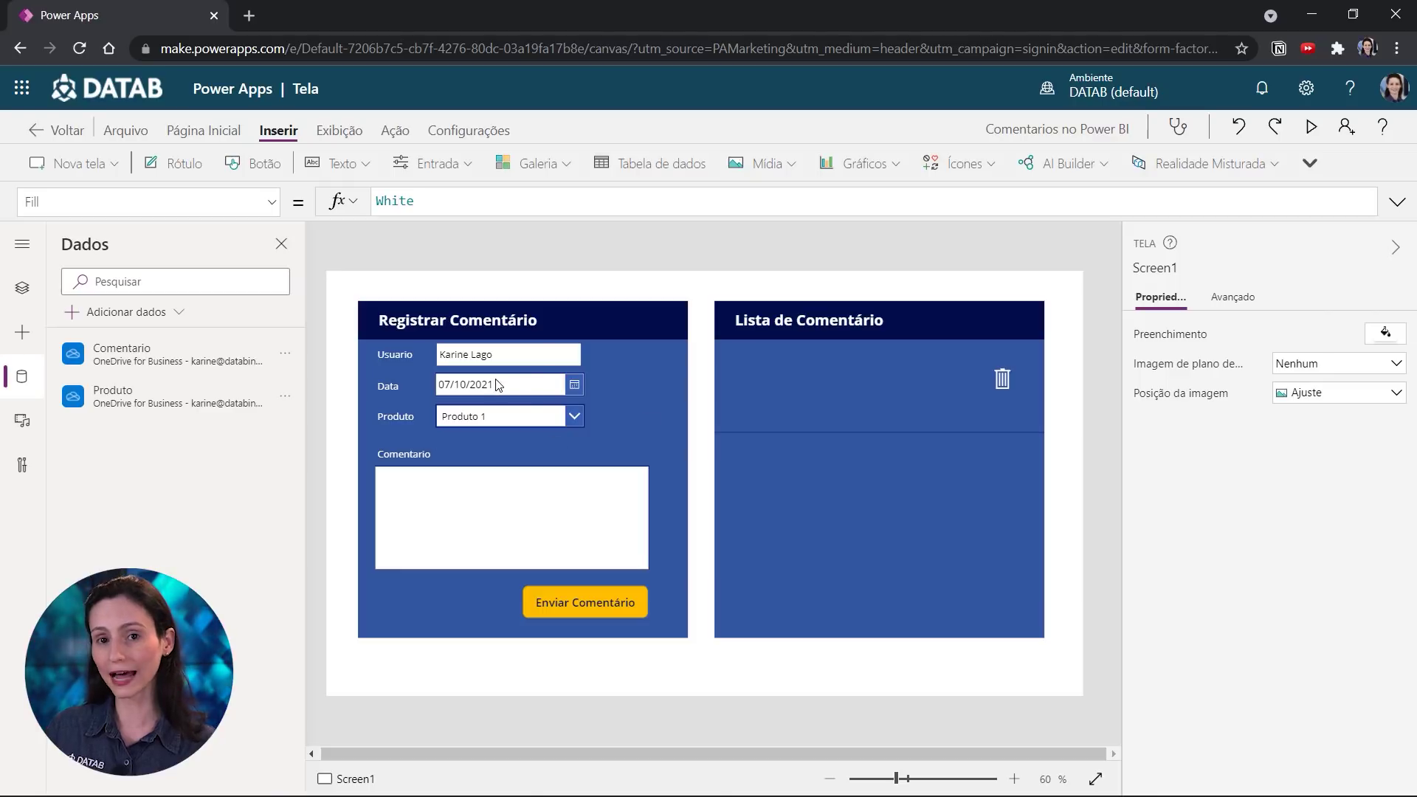
Preview the comment app and set the new comment's date to 01/10/2020 and its product to Produto 3
click(1310, 127)
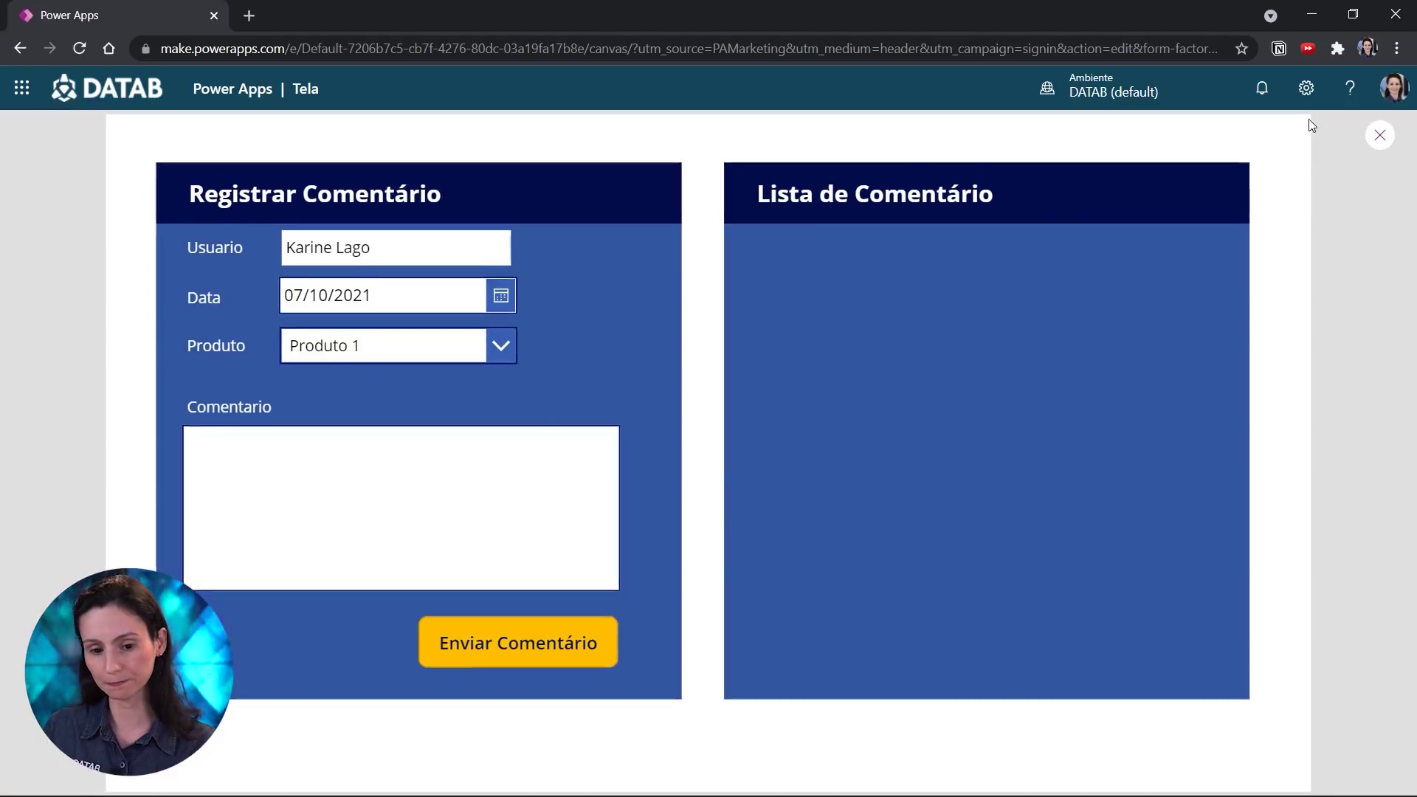
drag(374, 296, 287, 300)
text(01/10/2020)
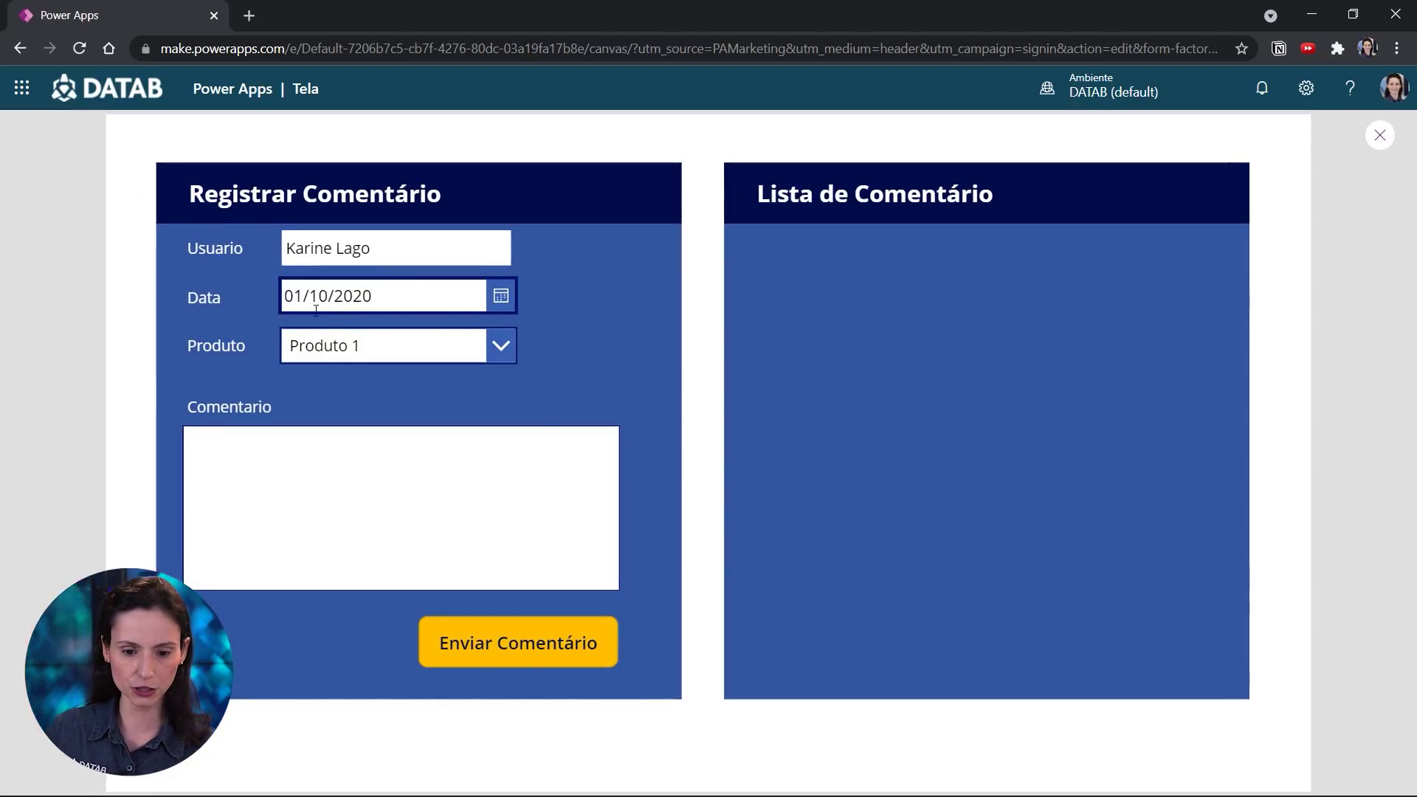
click(502, 347)
click(411, 480)
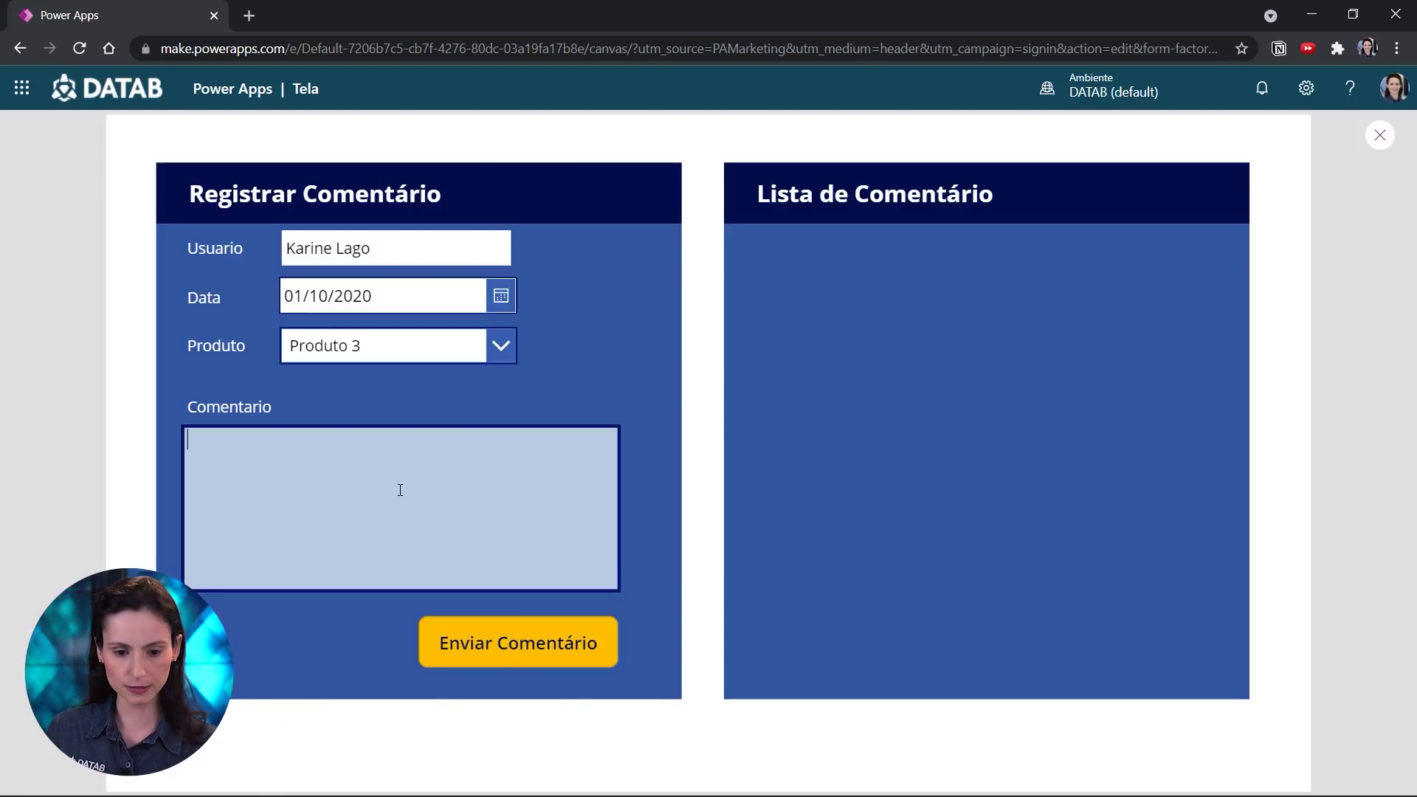
Begin the comment with "O faturamento desse dia foi impactado por perdermos o principal cliente de key account que tinhamos na carteira no nordeste."
text(O faturamento desse )
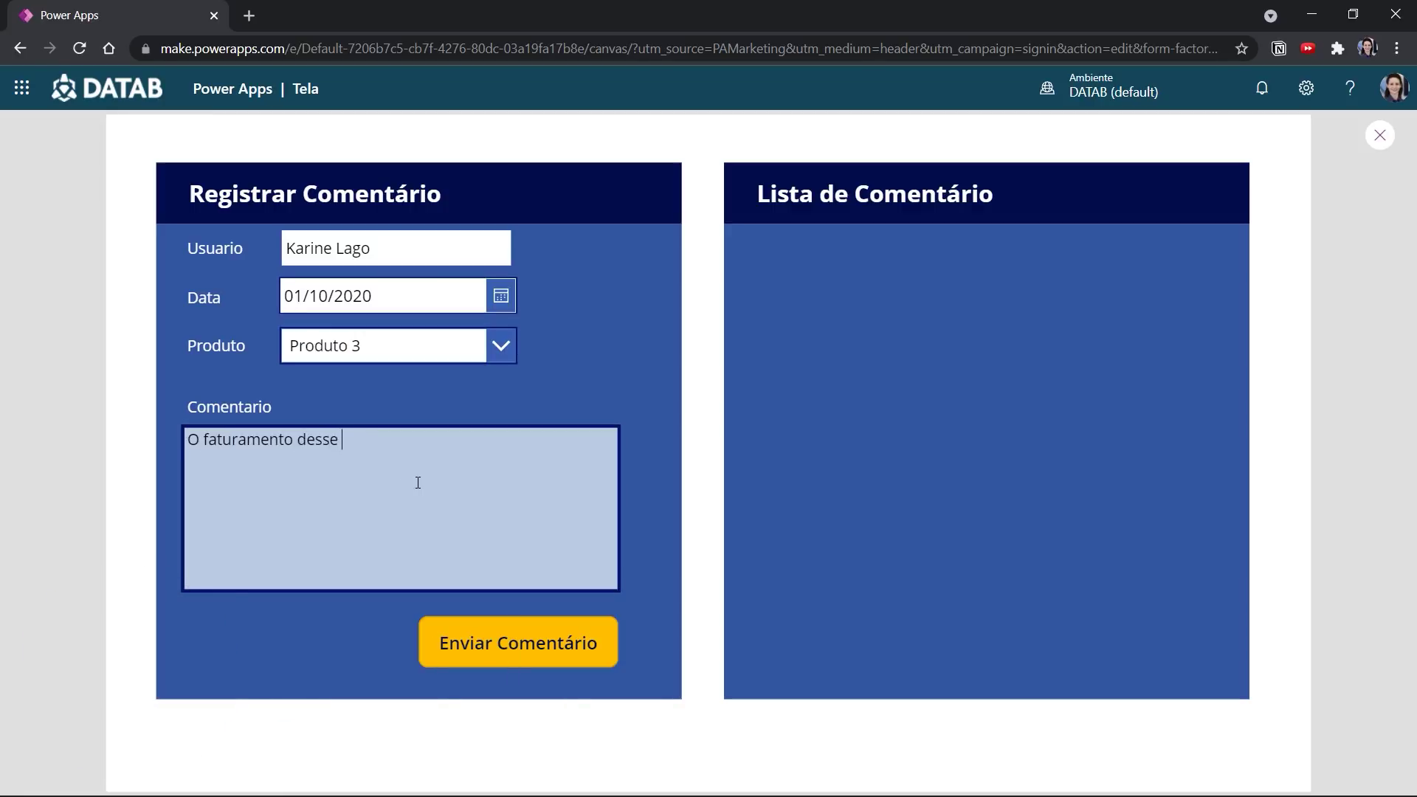
text(dia foi impactado por perdermos o pri)
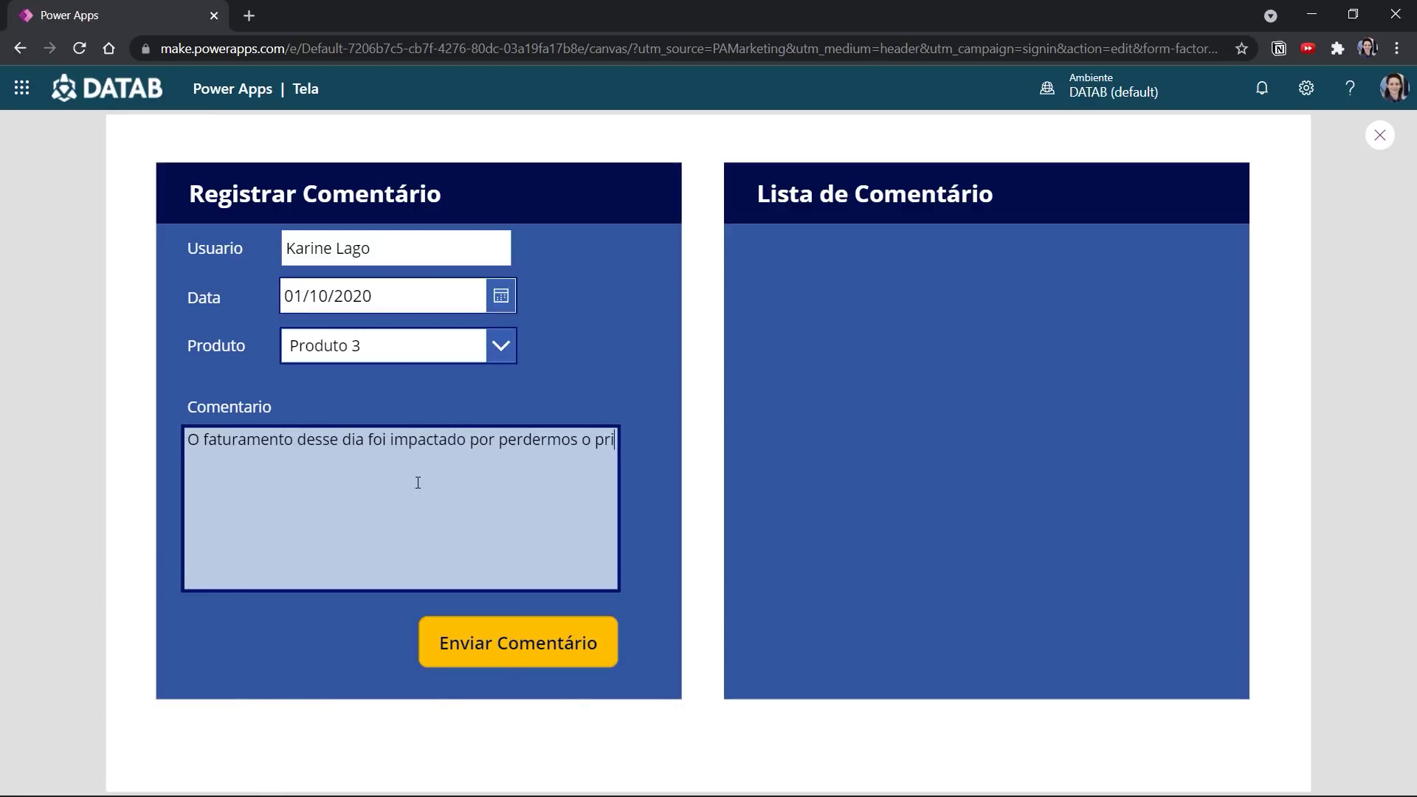
text(ncipal cliente de key account que tinham)
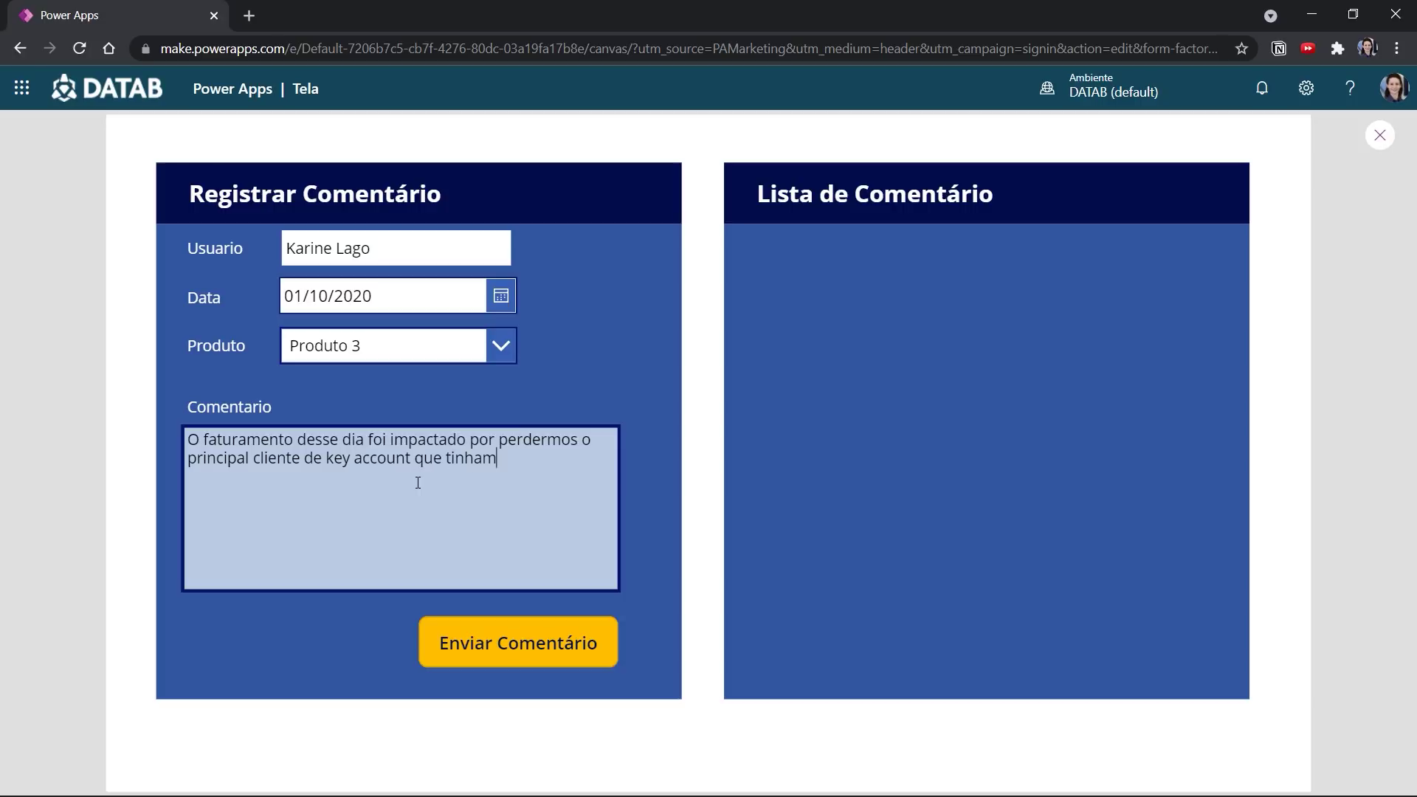
text(os na carteira no nordeste. Já e)
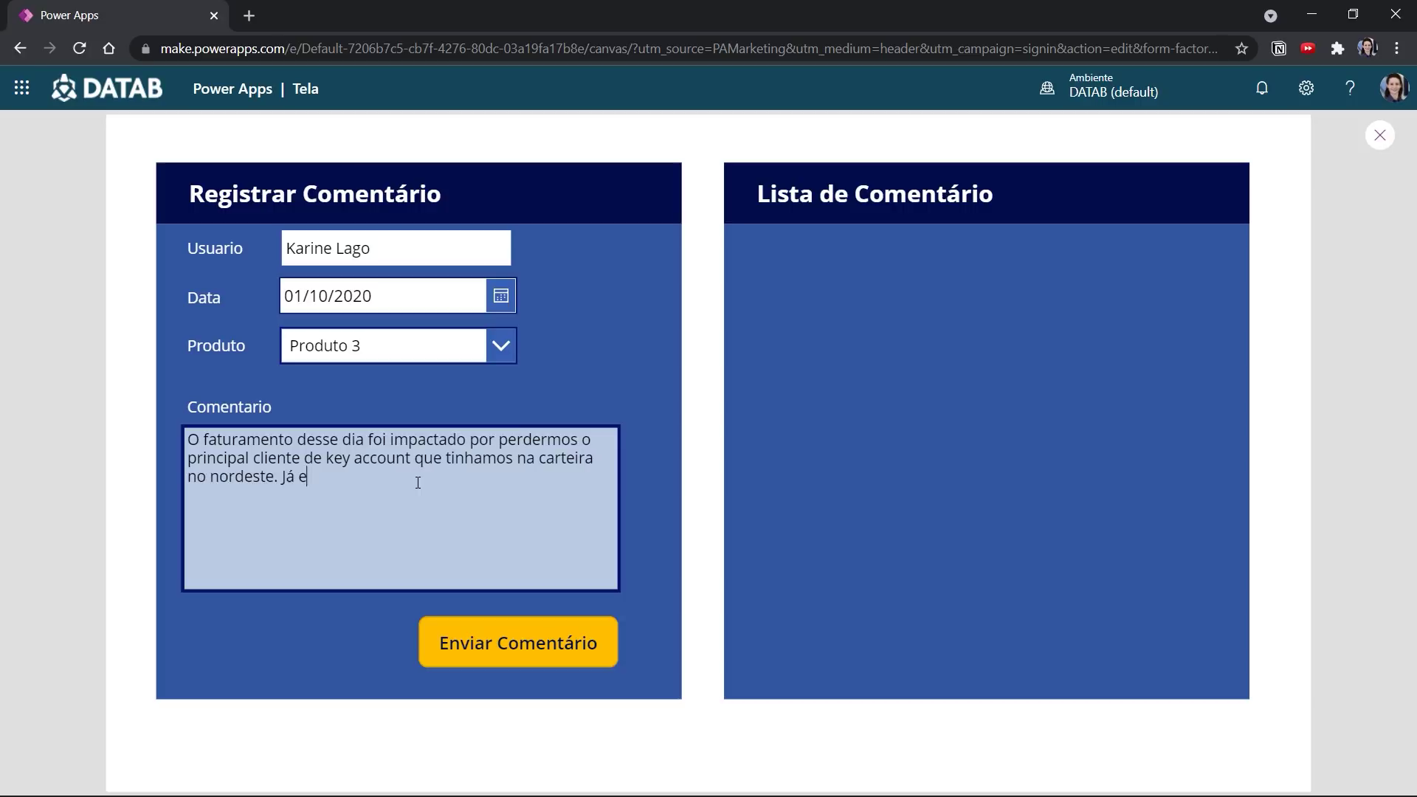
Continue the comment with "Já estamos buscando por mais 2 clientes potenciais para complementar a carteira na região." and submit it
text(stamos buscando por mais 2 clientes pot)
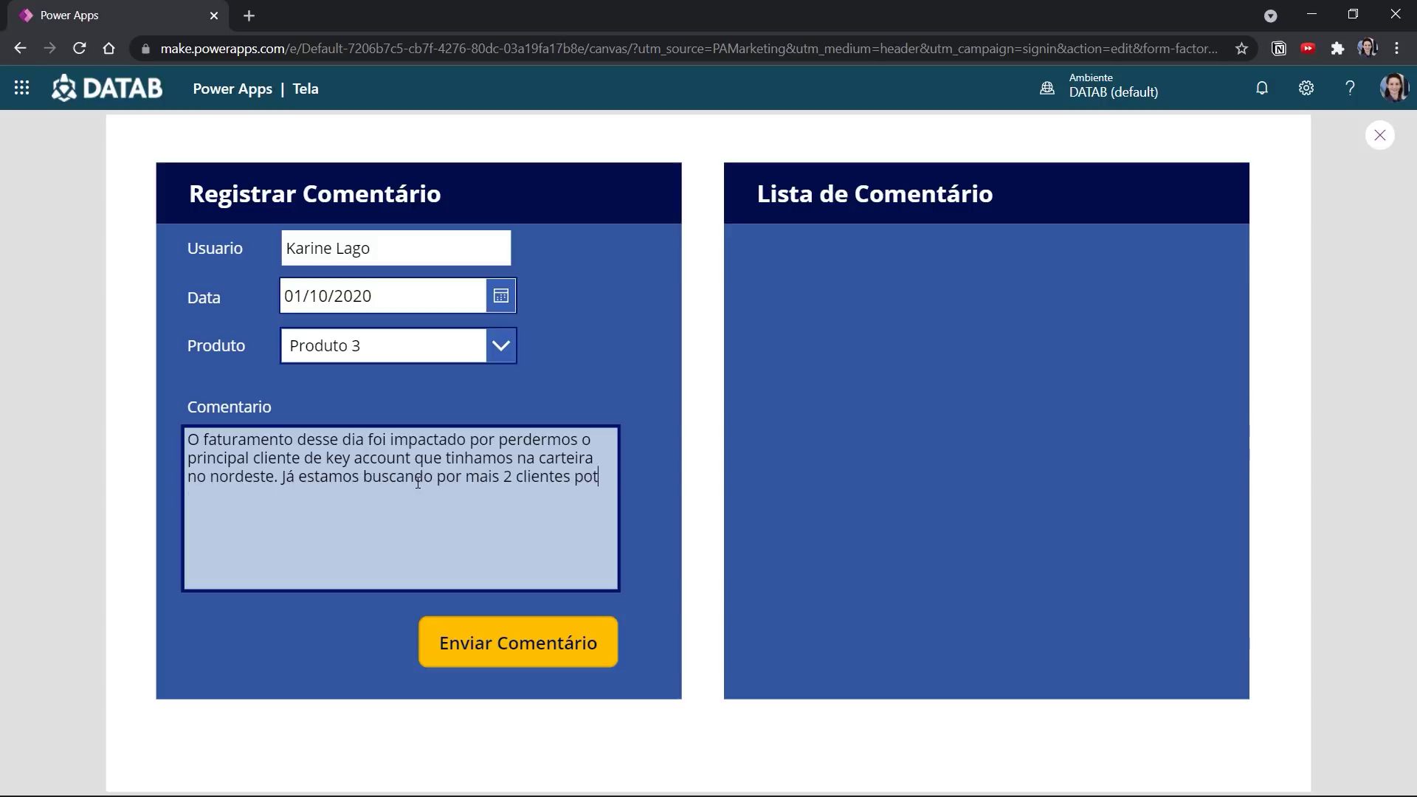
text(enciais para complementar a carte)
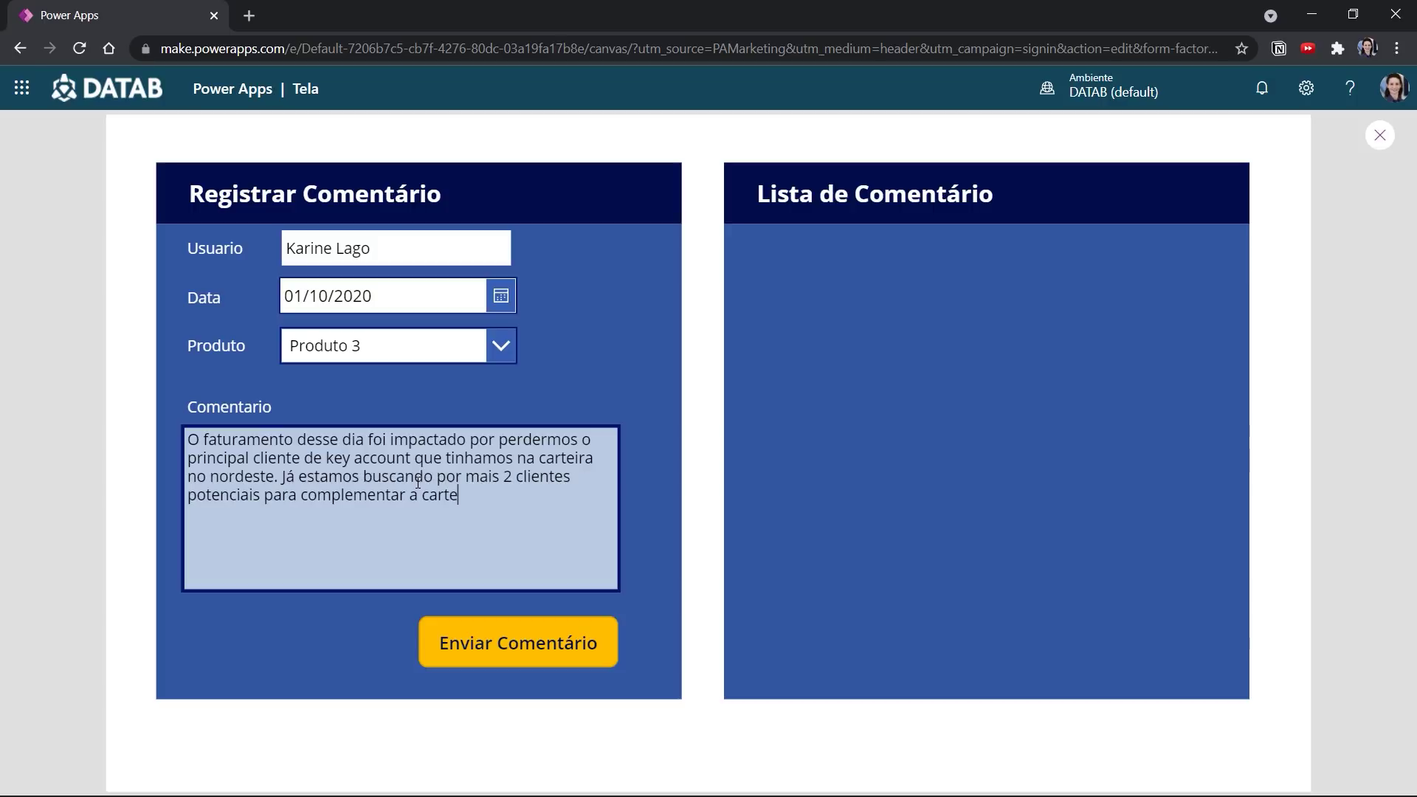
text(ira na região.)
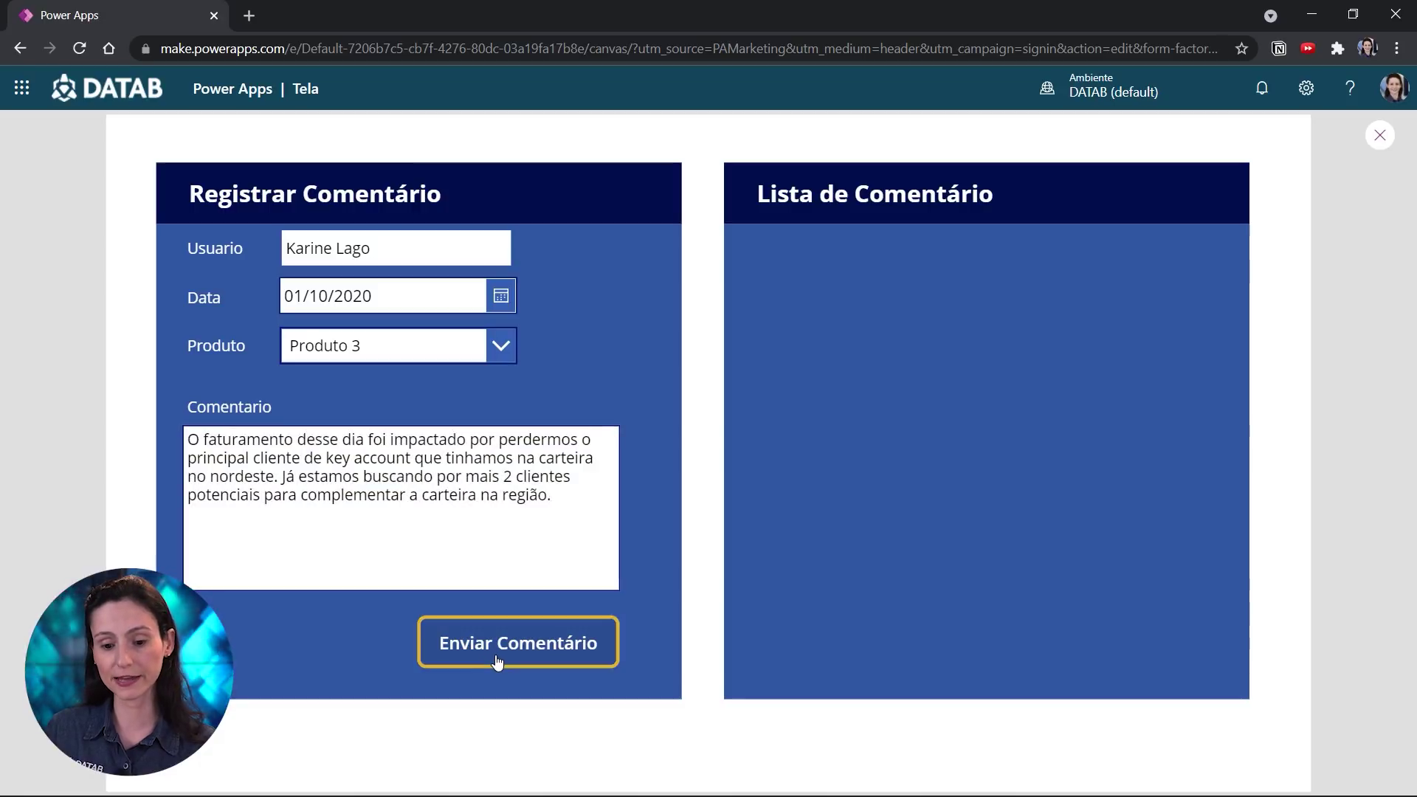
click(497, 660)
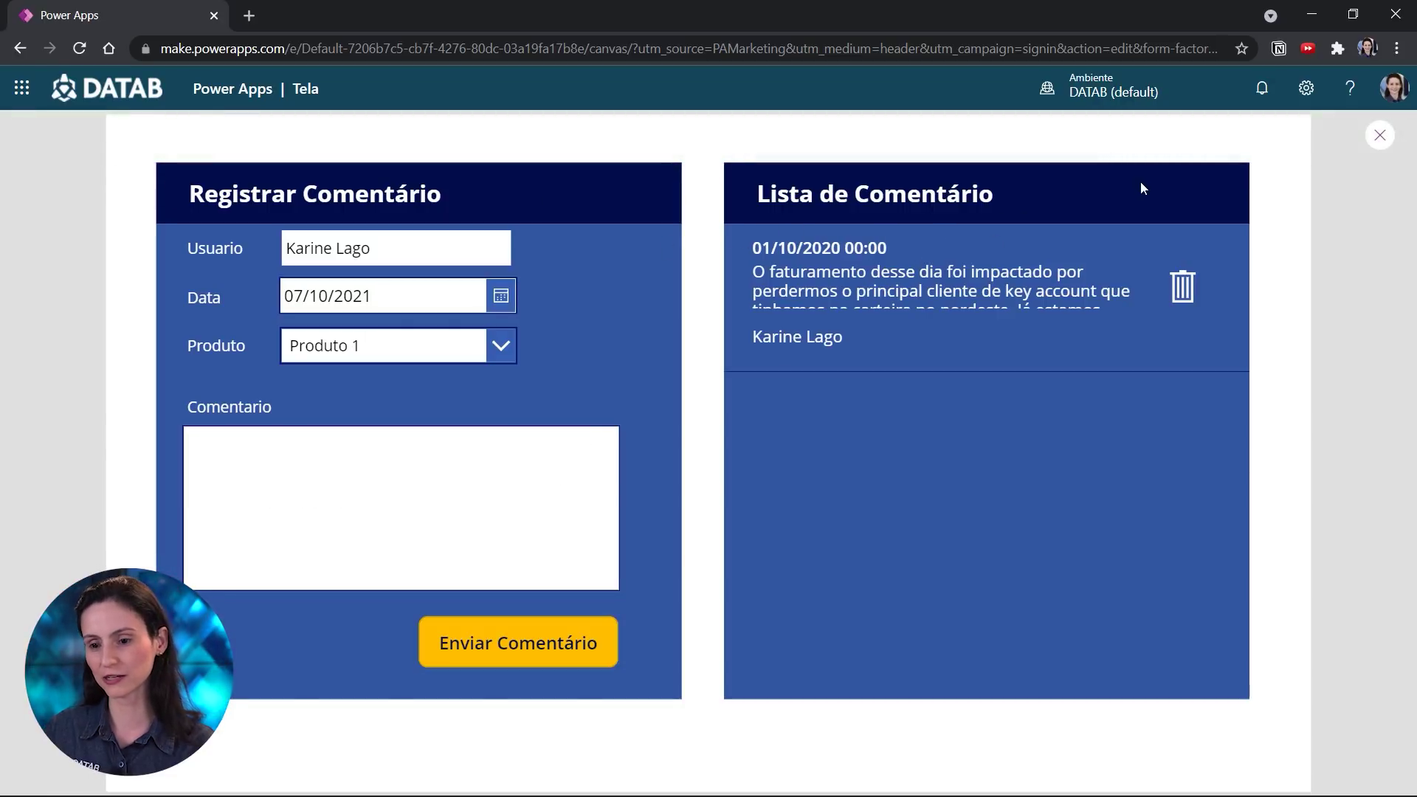
Switch to Power BI Desktop and refresh the Comentario table's data in the data view
click(1311, 15)
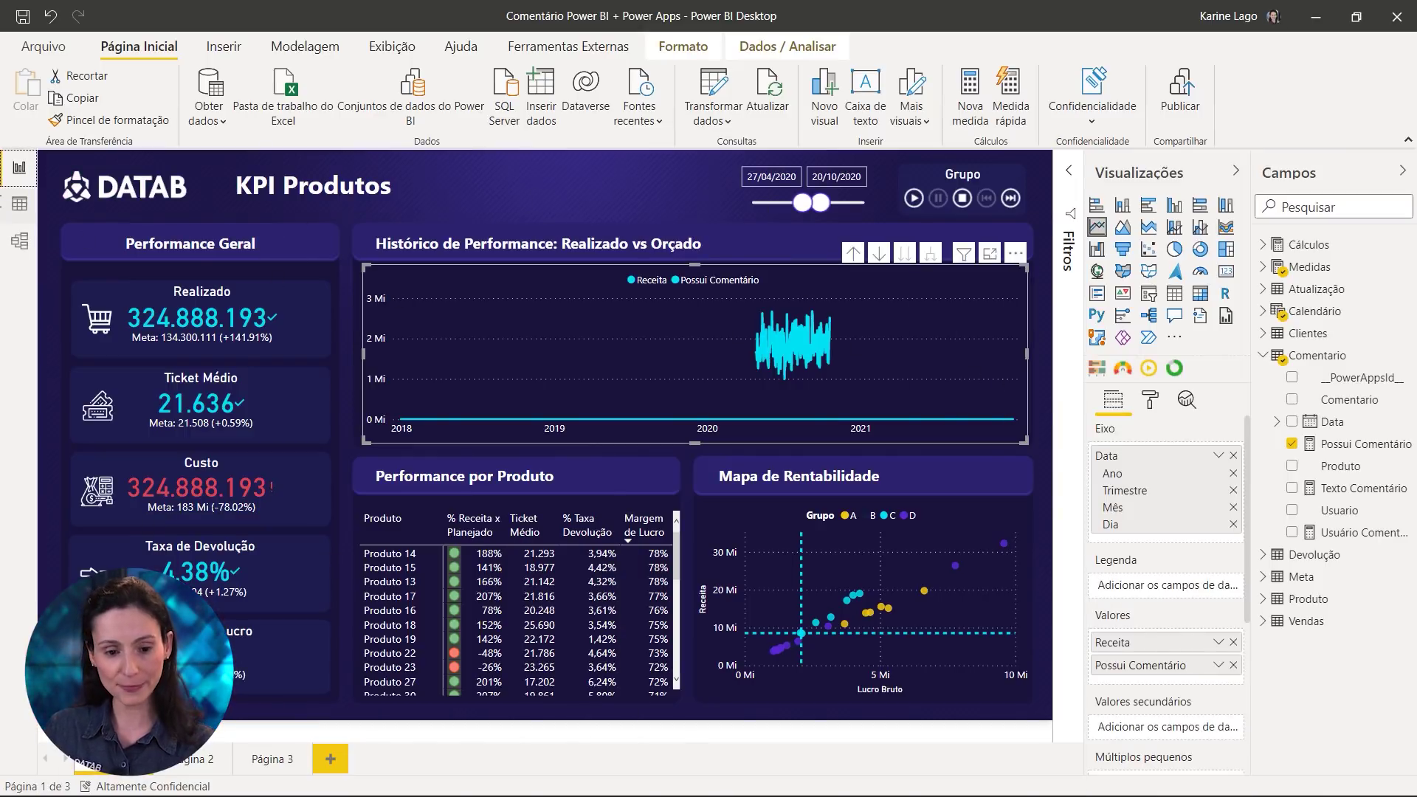
click(19, 203)
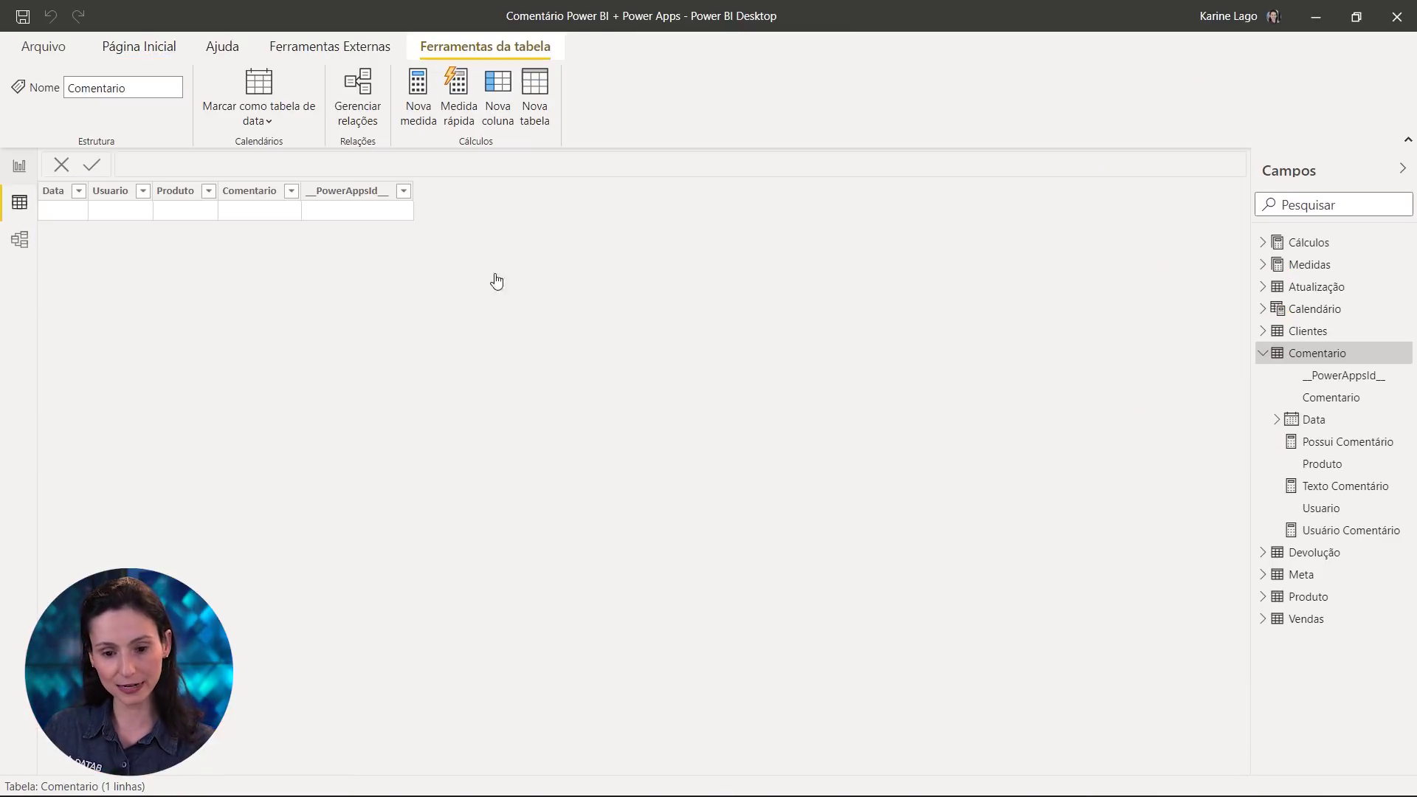
right_click(1318, 353)
click(1218, 441)
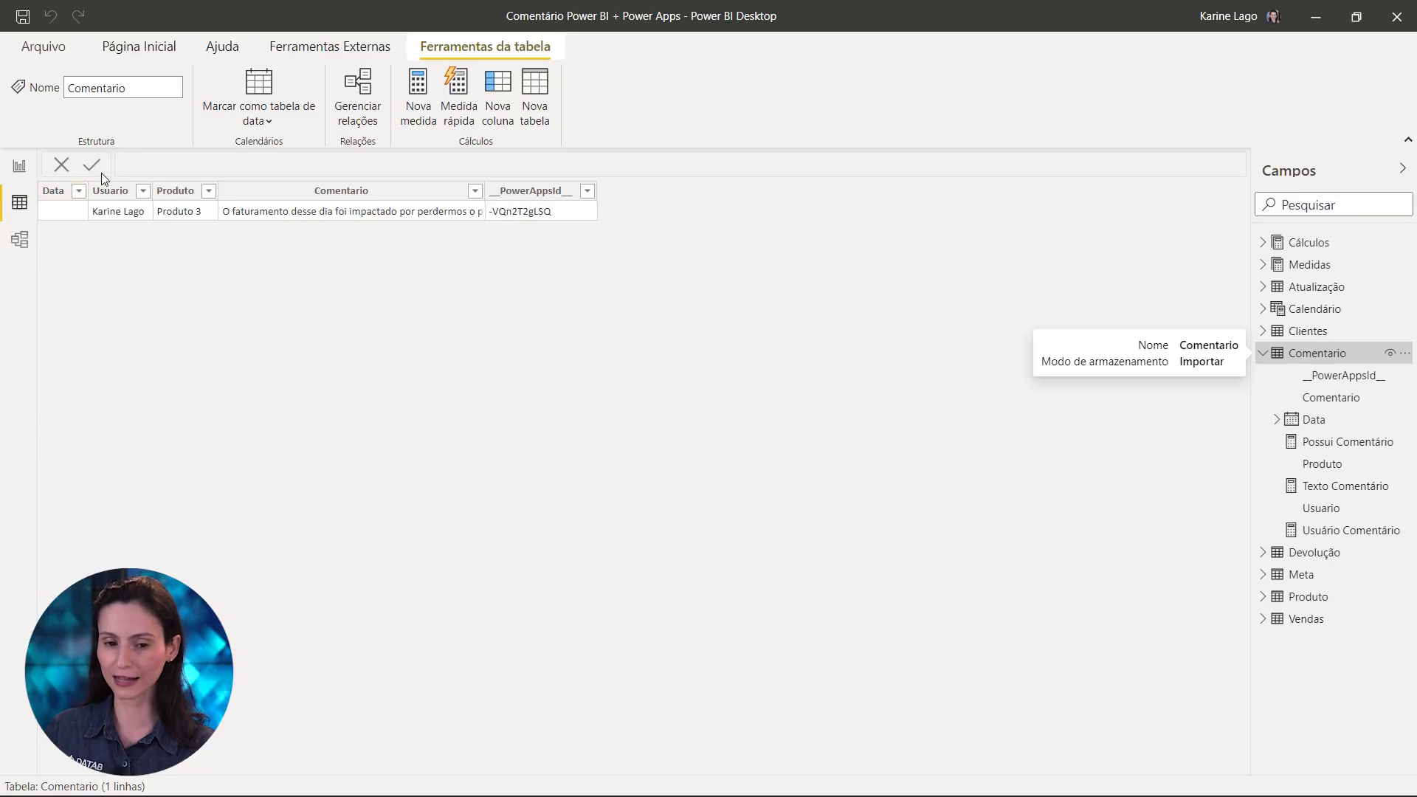
Open the Comentario query in the Power Query editor and select its Navegação step
click(157, 48)
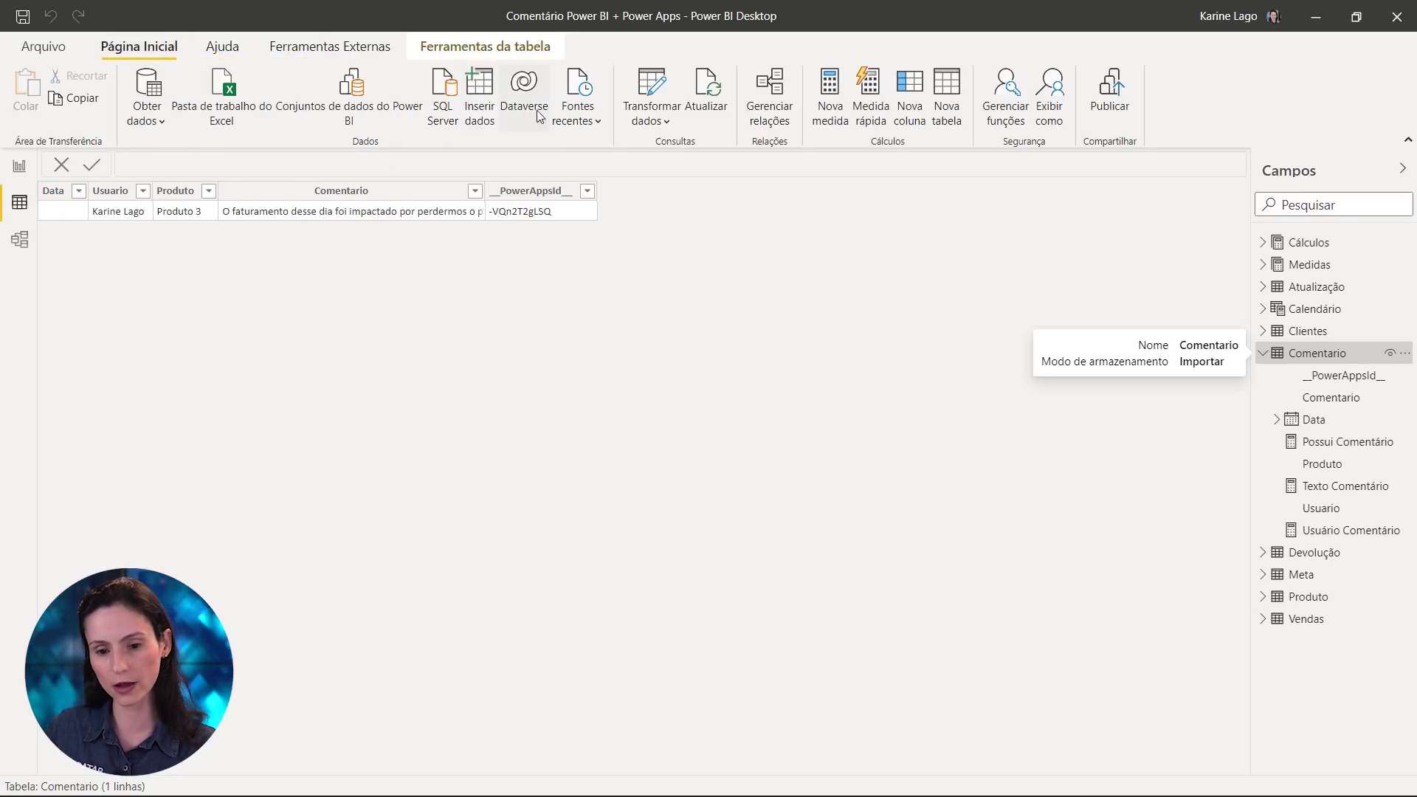
click(648, 85)
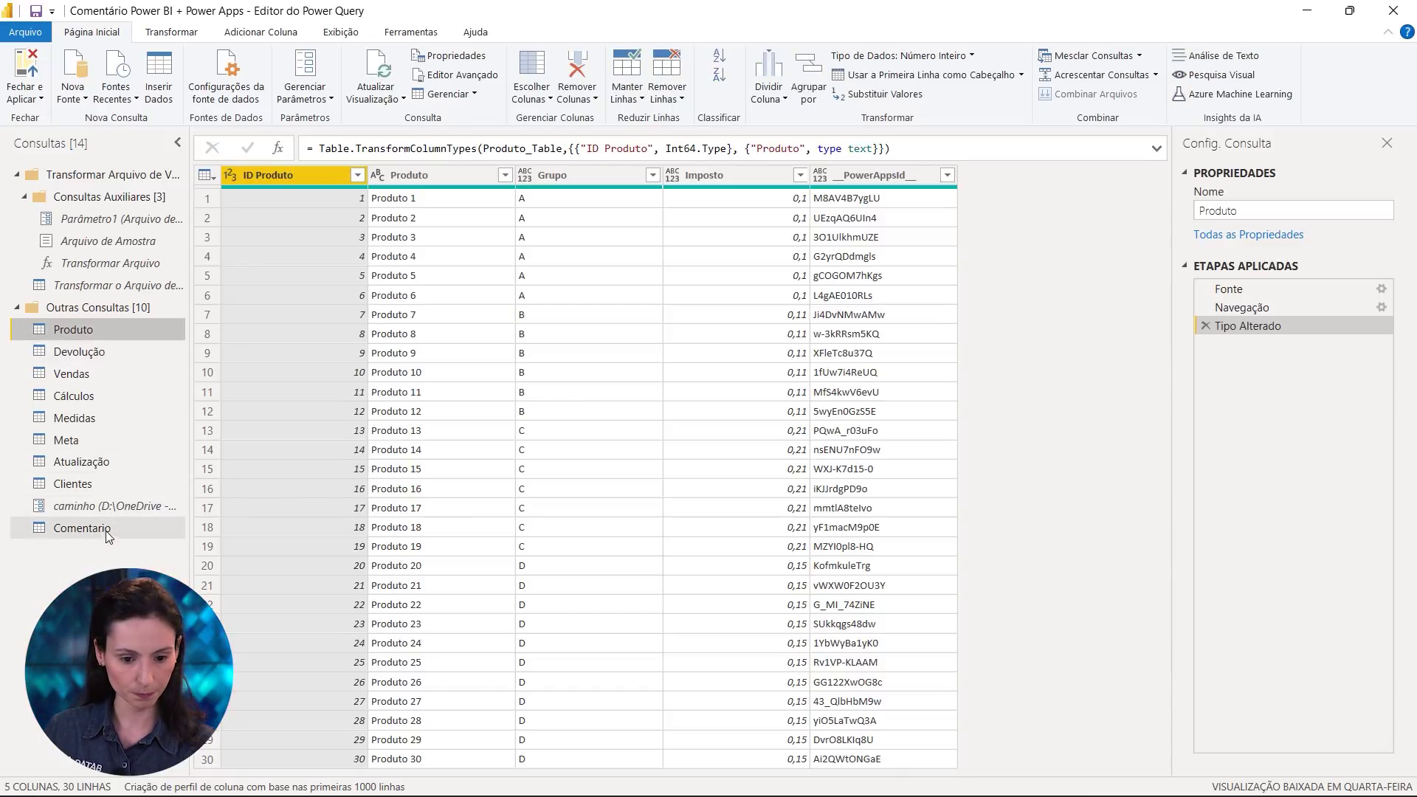
click(66, 527)
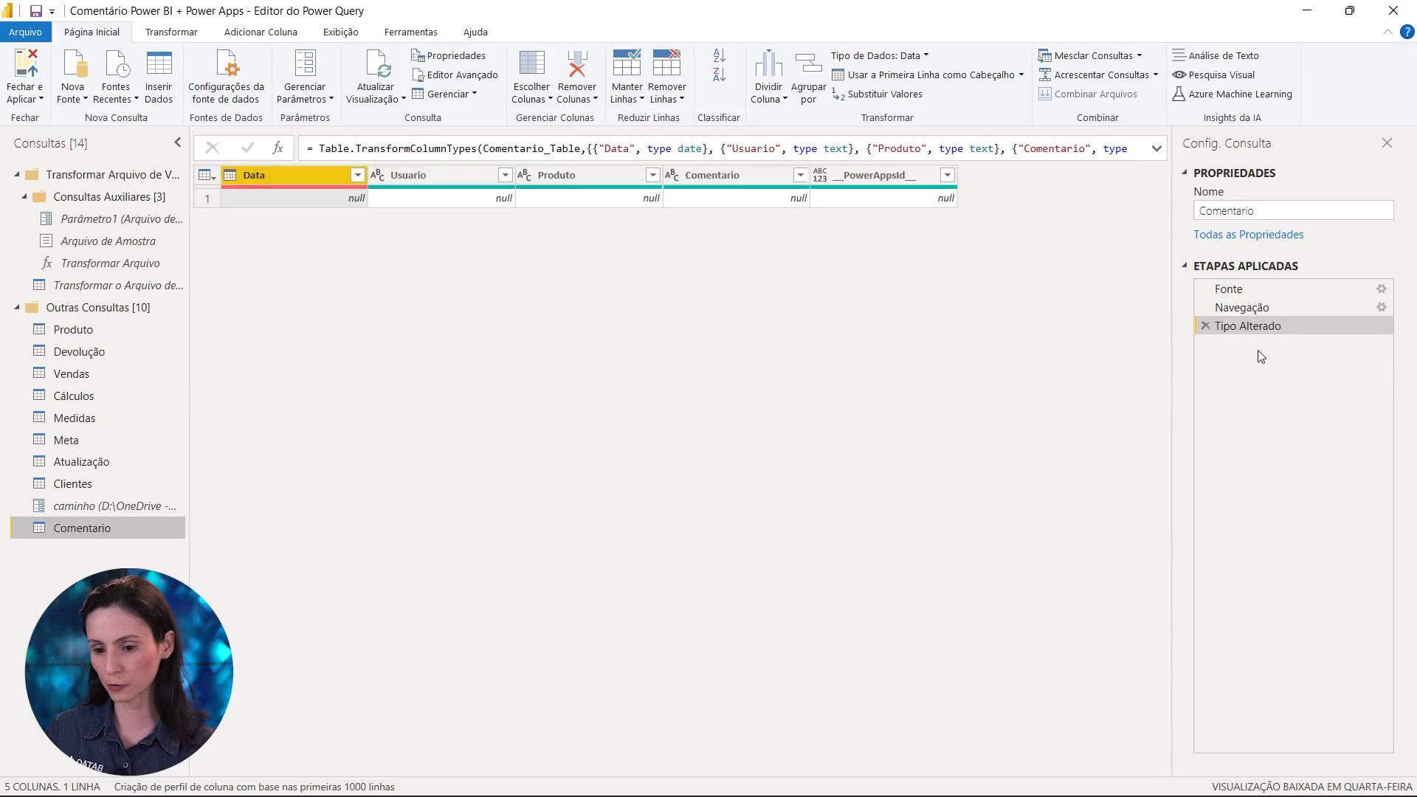
click(1243, 307)
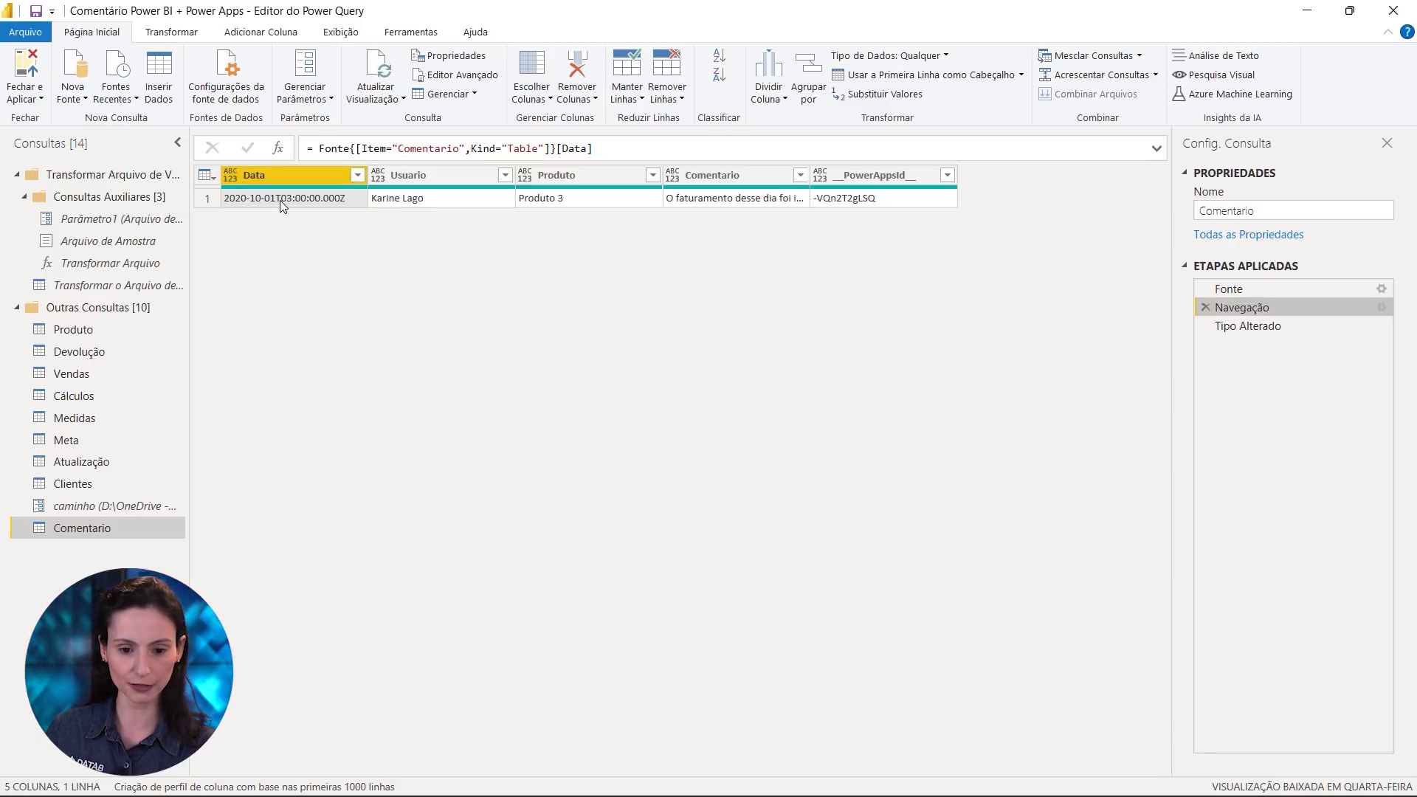
Insert a step after Navegação that keeps only the text before the delimiter T in the Data column
click(183, 37)
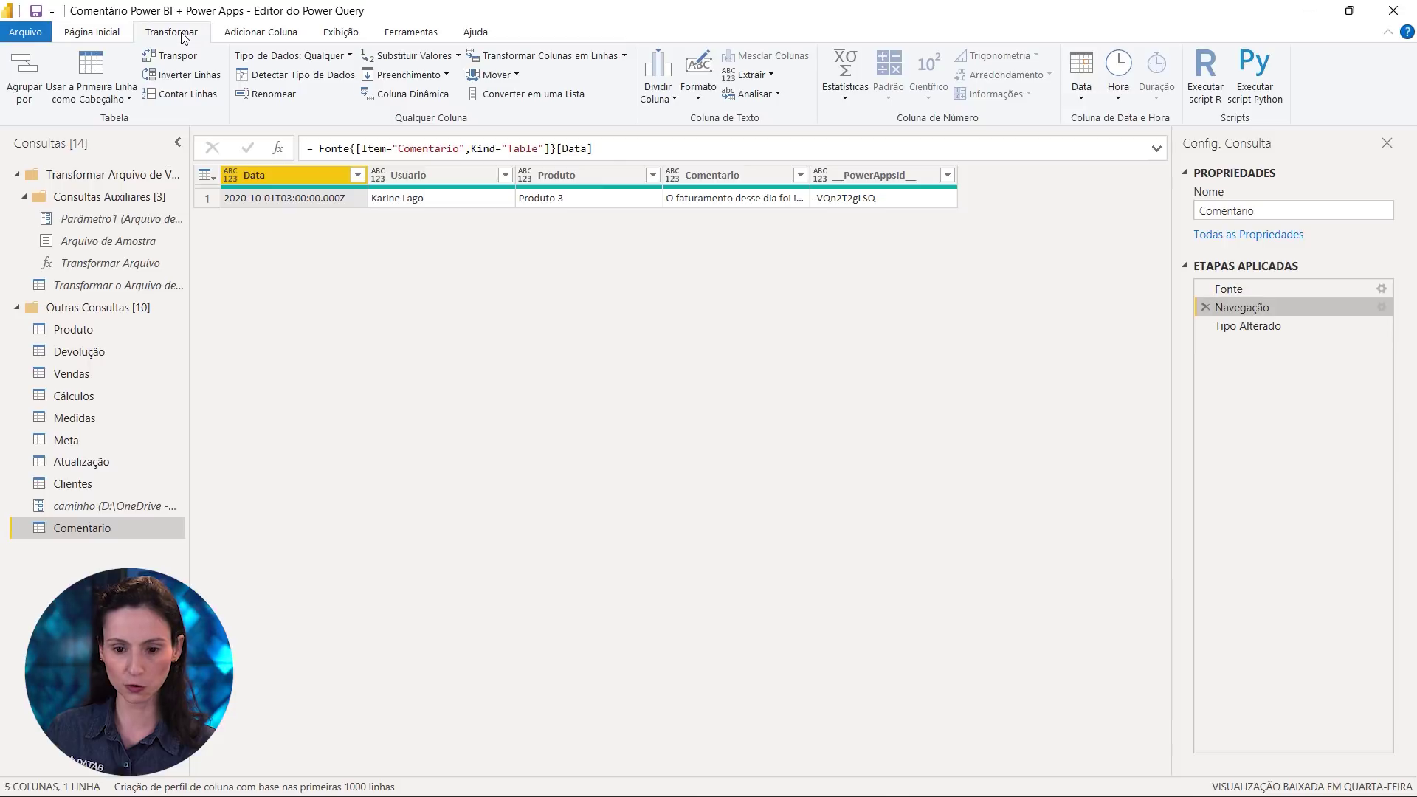
click(751, 74)
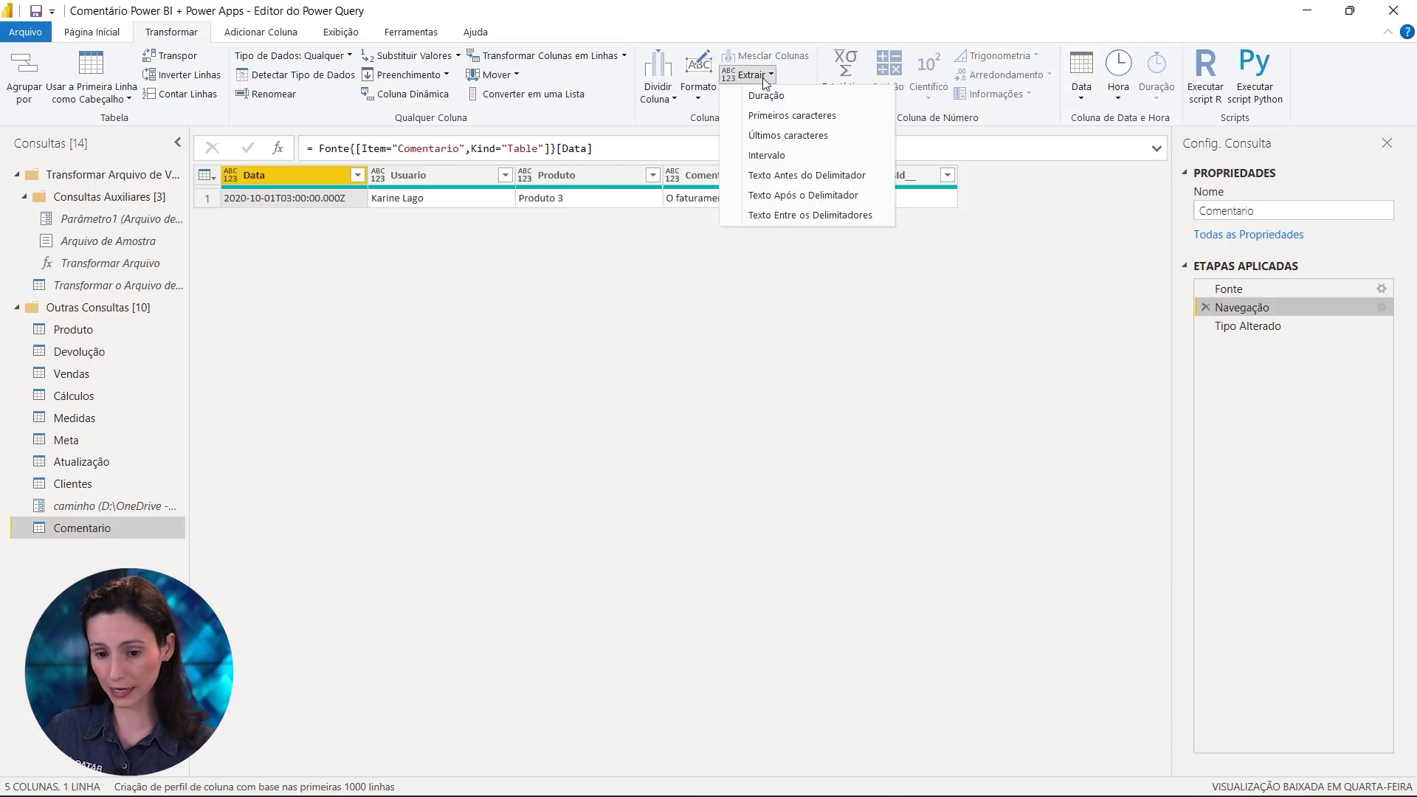
click(814, 180)
click(797, 453)
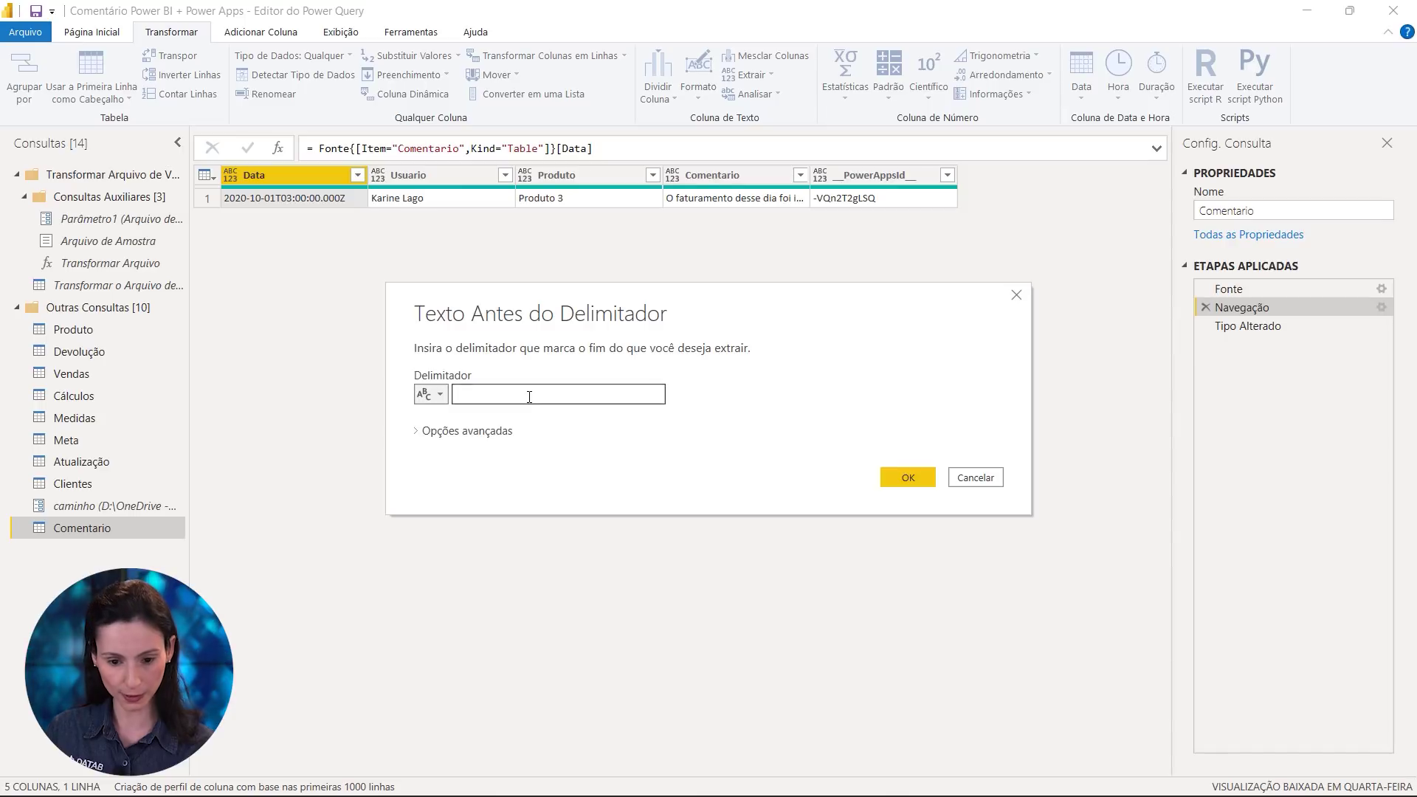
click(563, 388)
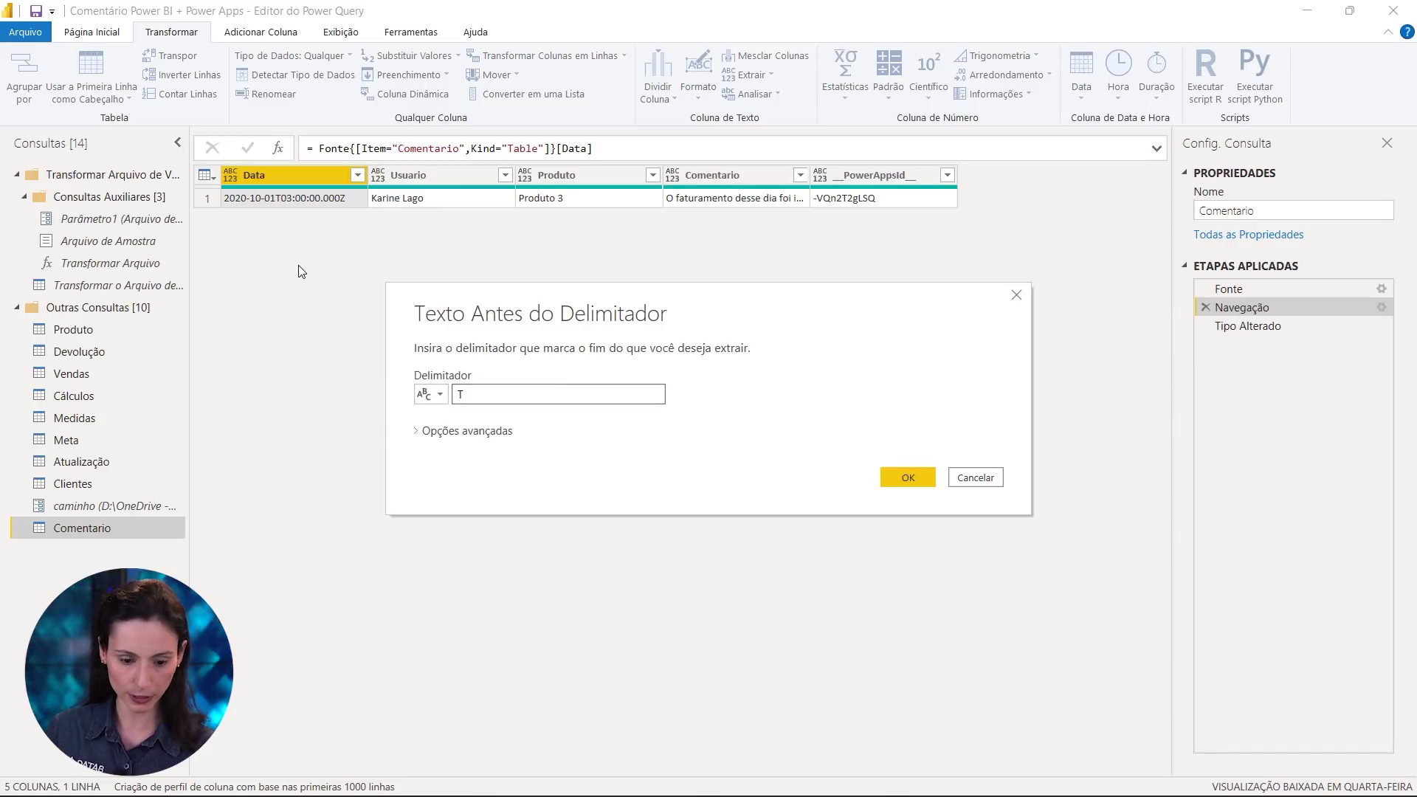
click(909, 476)
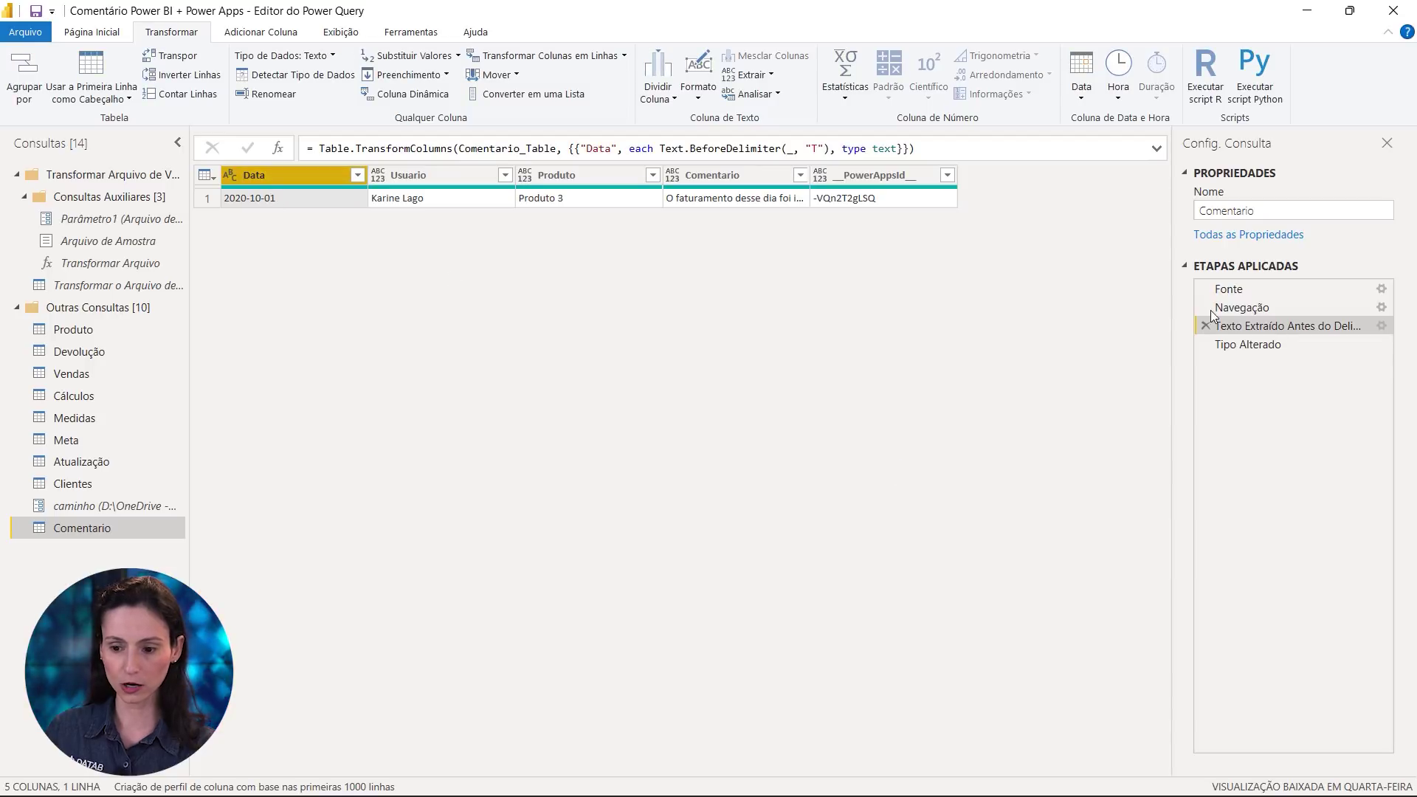
Check the Tipo Alterado step, apply the query changes, and inspect Possui Comentário data points on the Histórico de Performance chart
click(1262, 343)
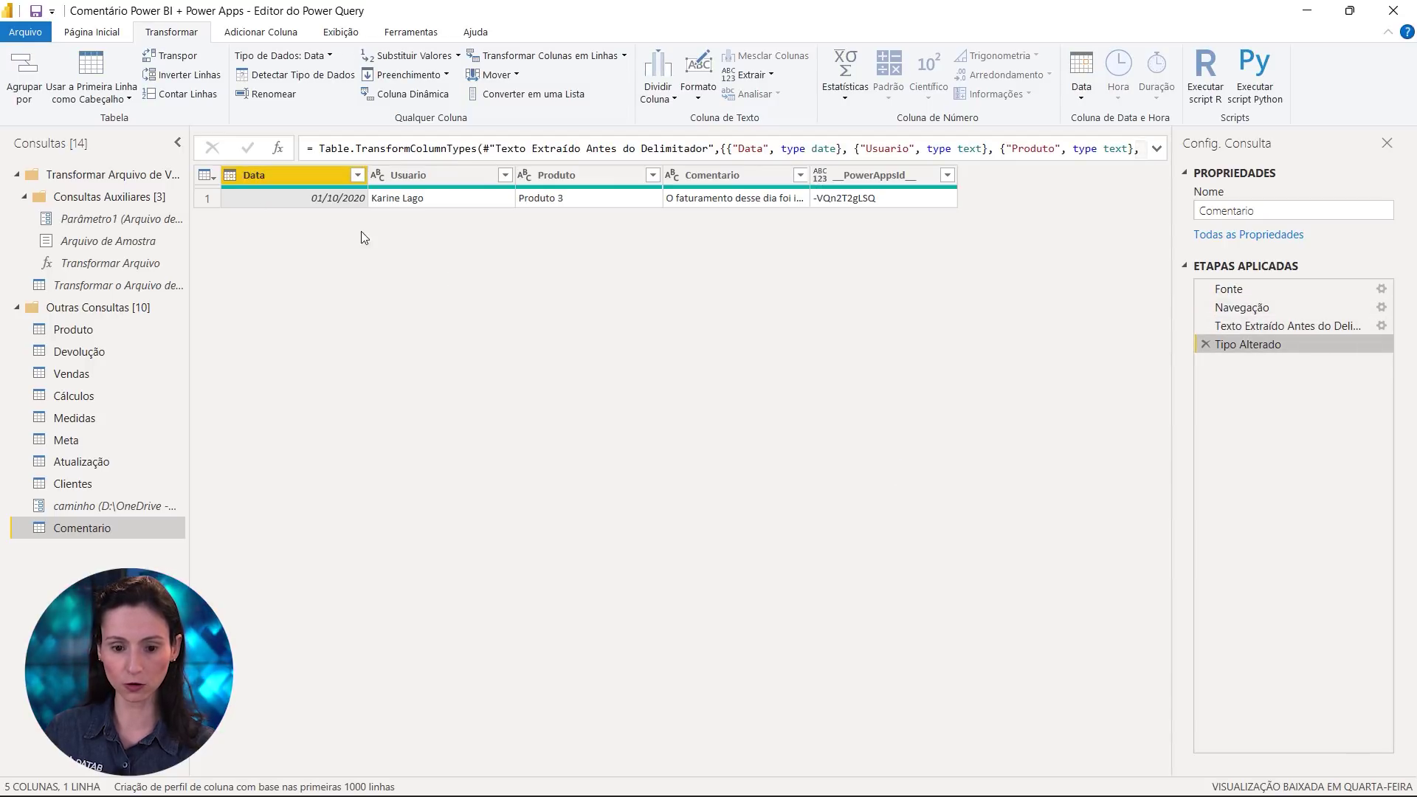
click(92, 32)
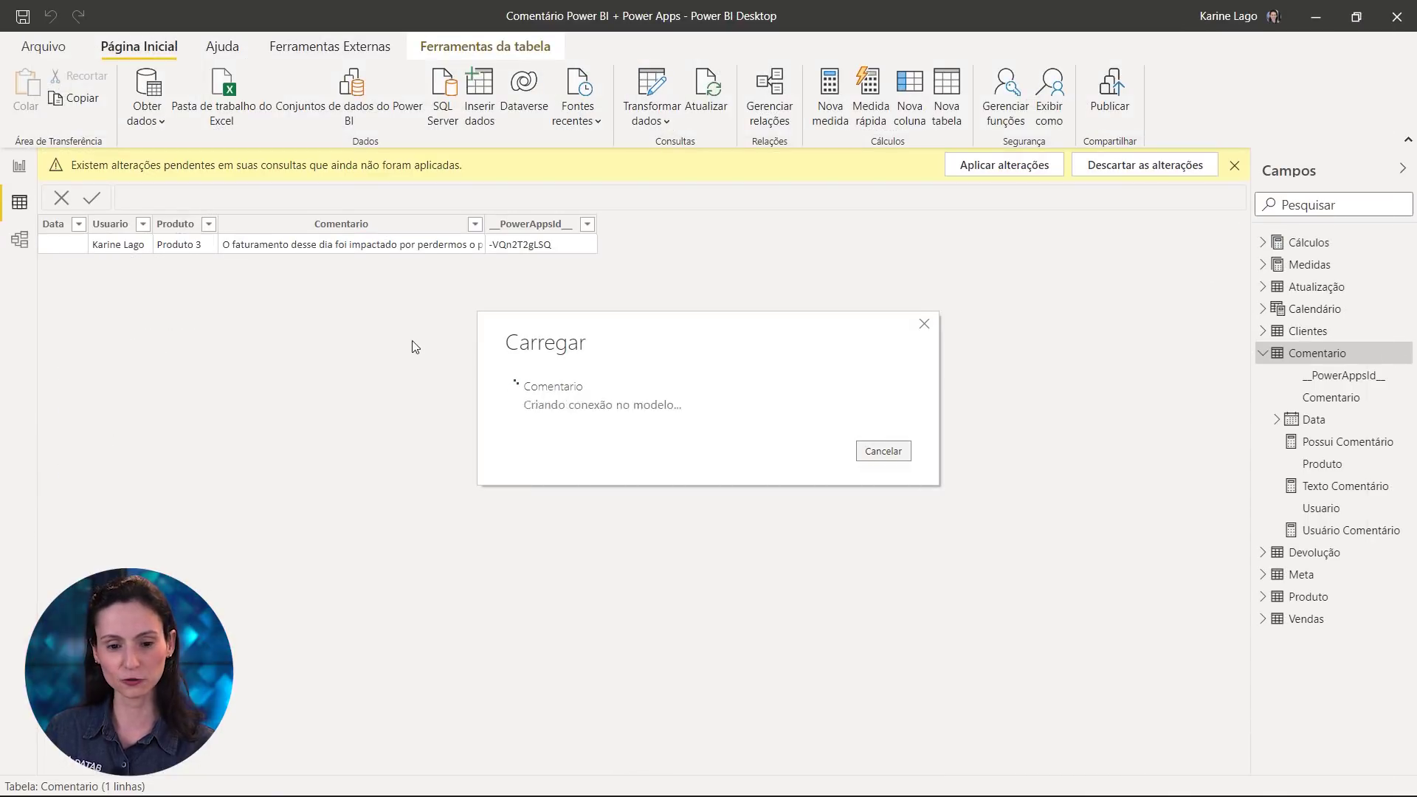
click(21, 169)
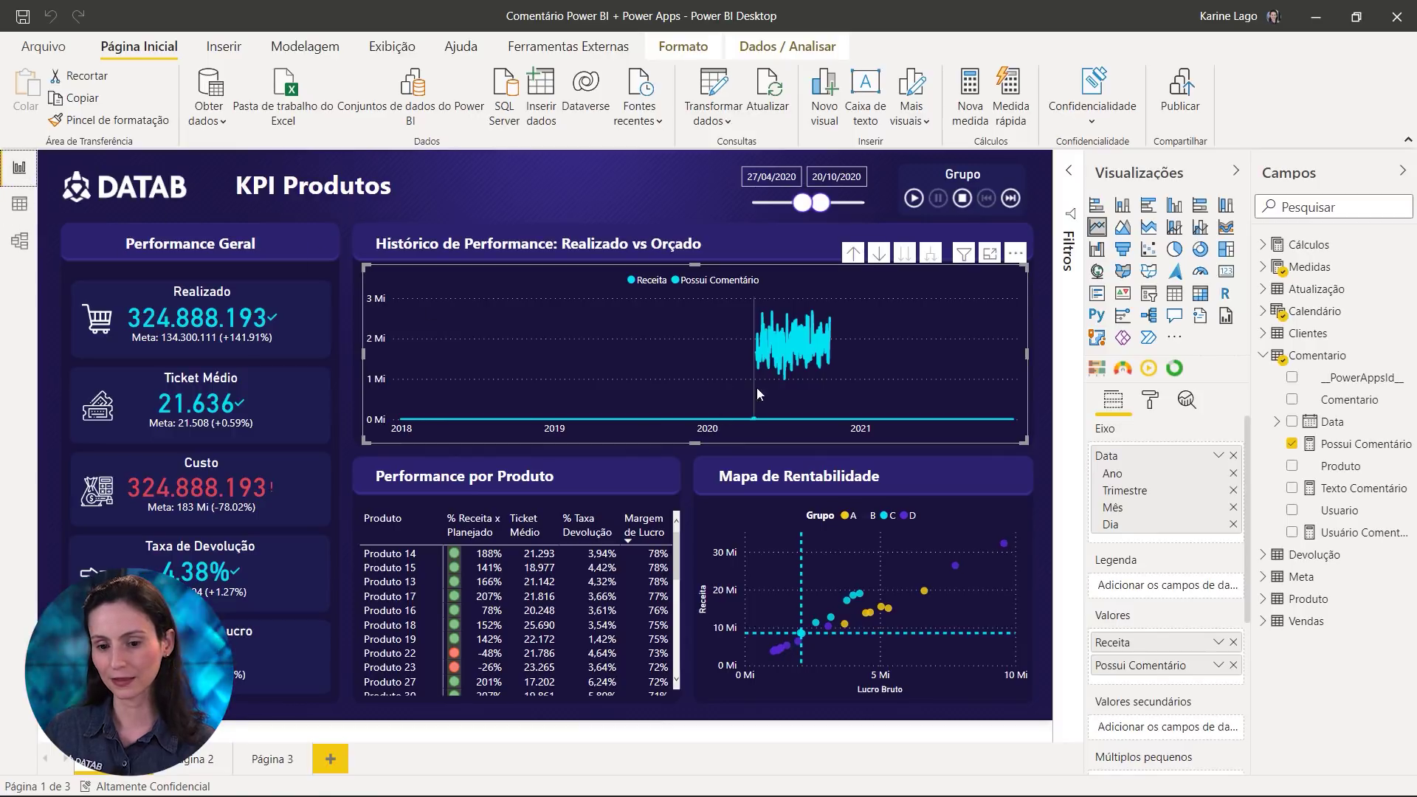
mouse_move(910, 397)
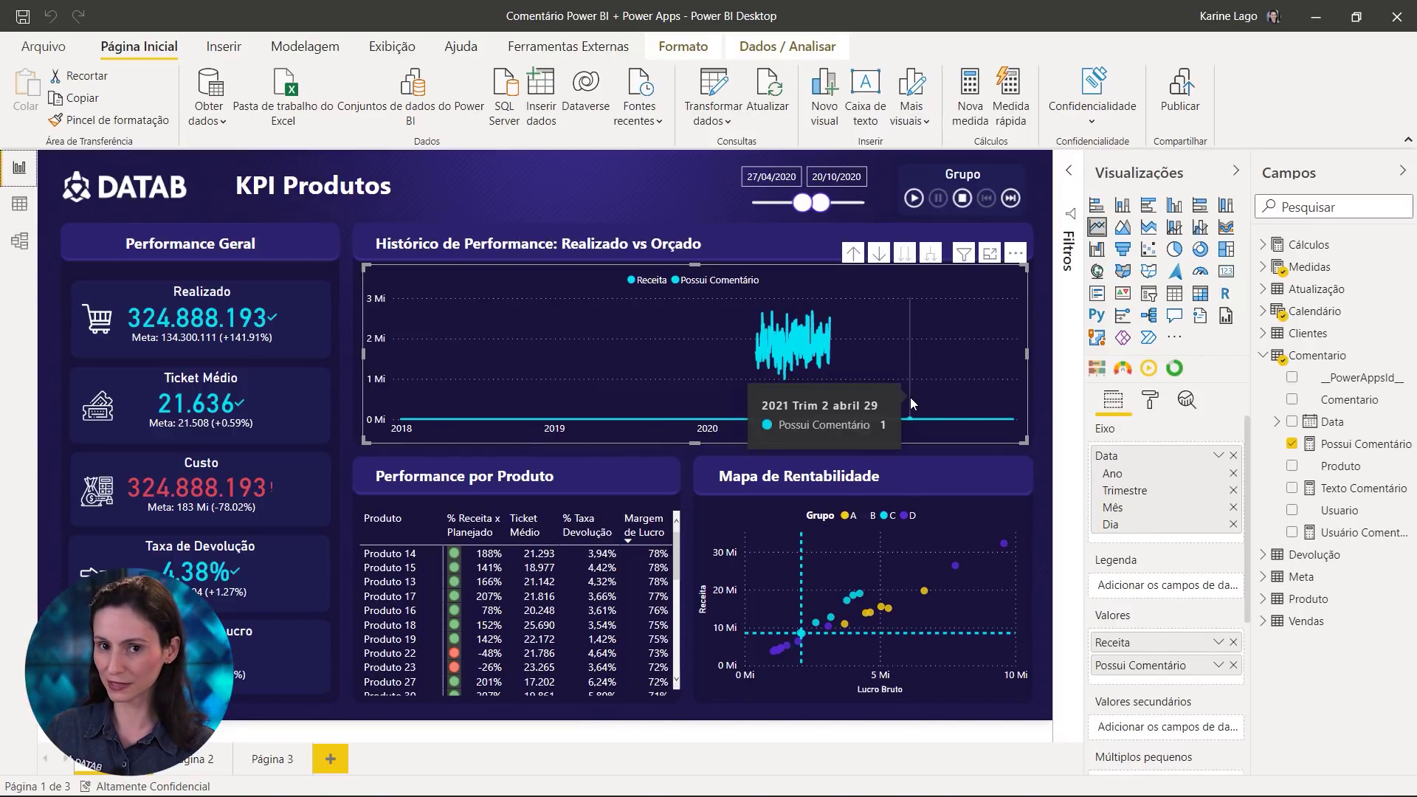
In the model view, place the Comentario table near Meta and create a relationship from Calendário Data to Comentario Data
click(20, 244)
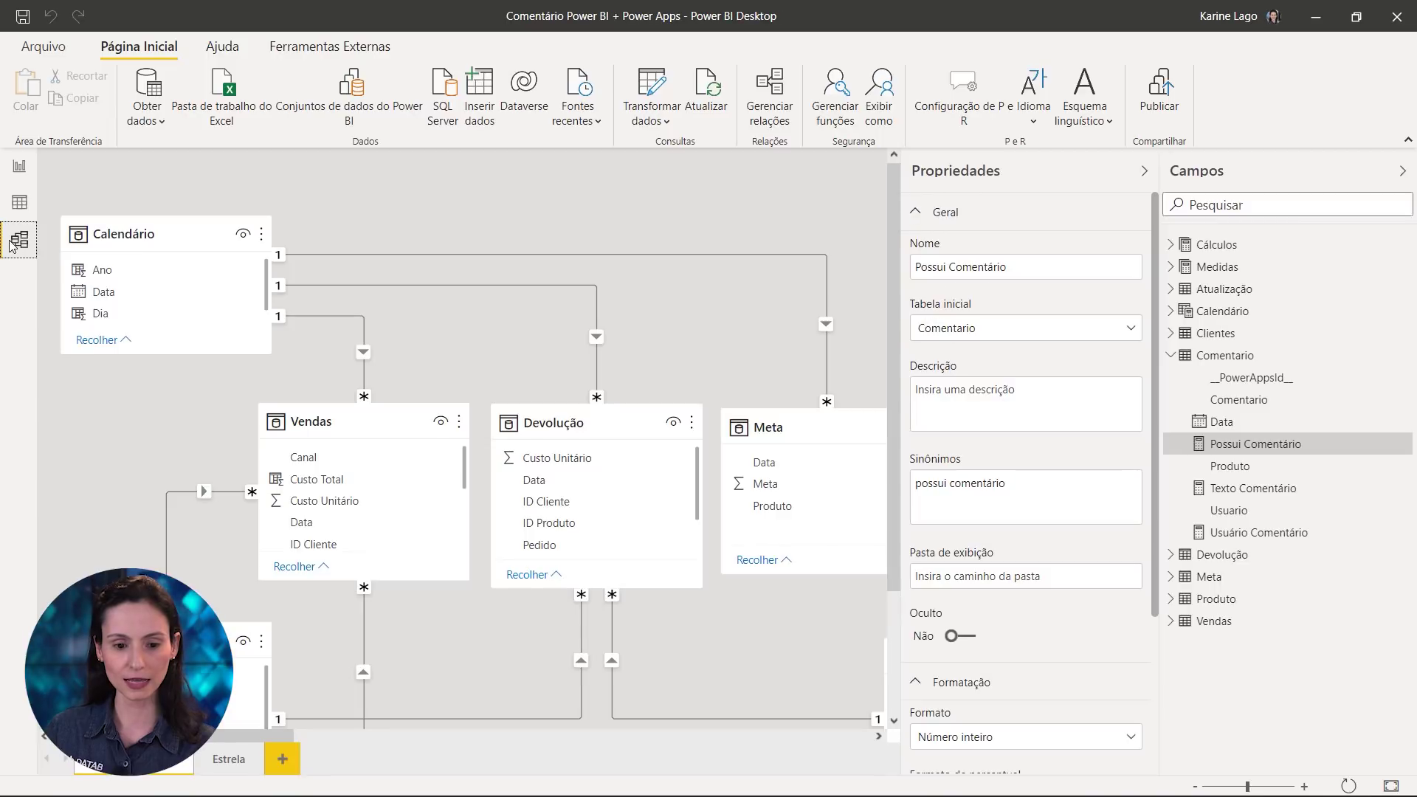
click(1143, 170)
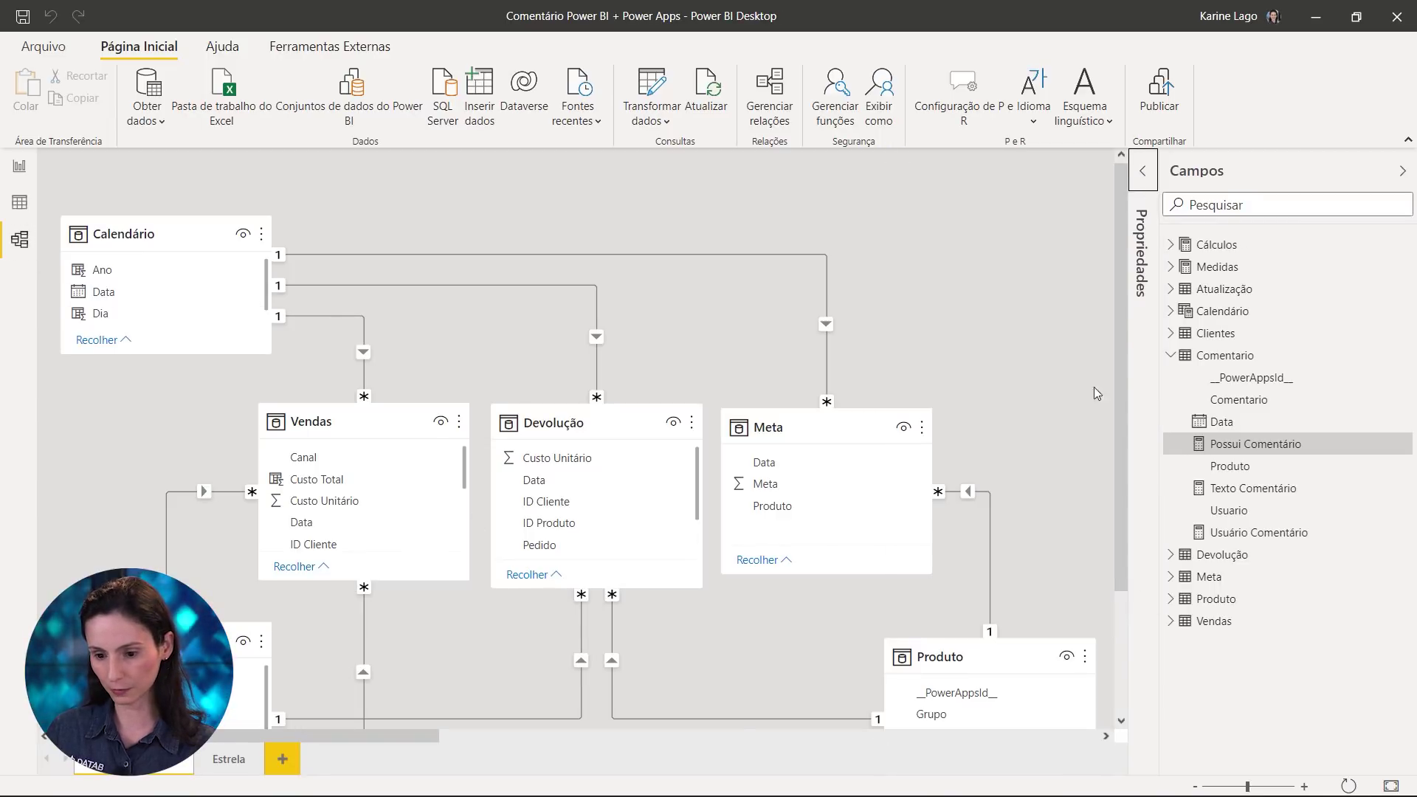
drag(432, 737, 1098, 736)
drag(588, 343, 22, 498)
drag(712, 737, 335, 737)
drag(1002, 498, 562, 225)
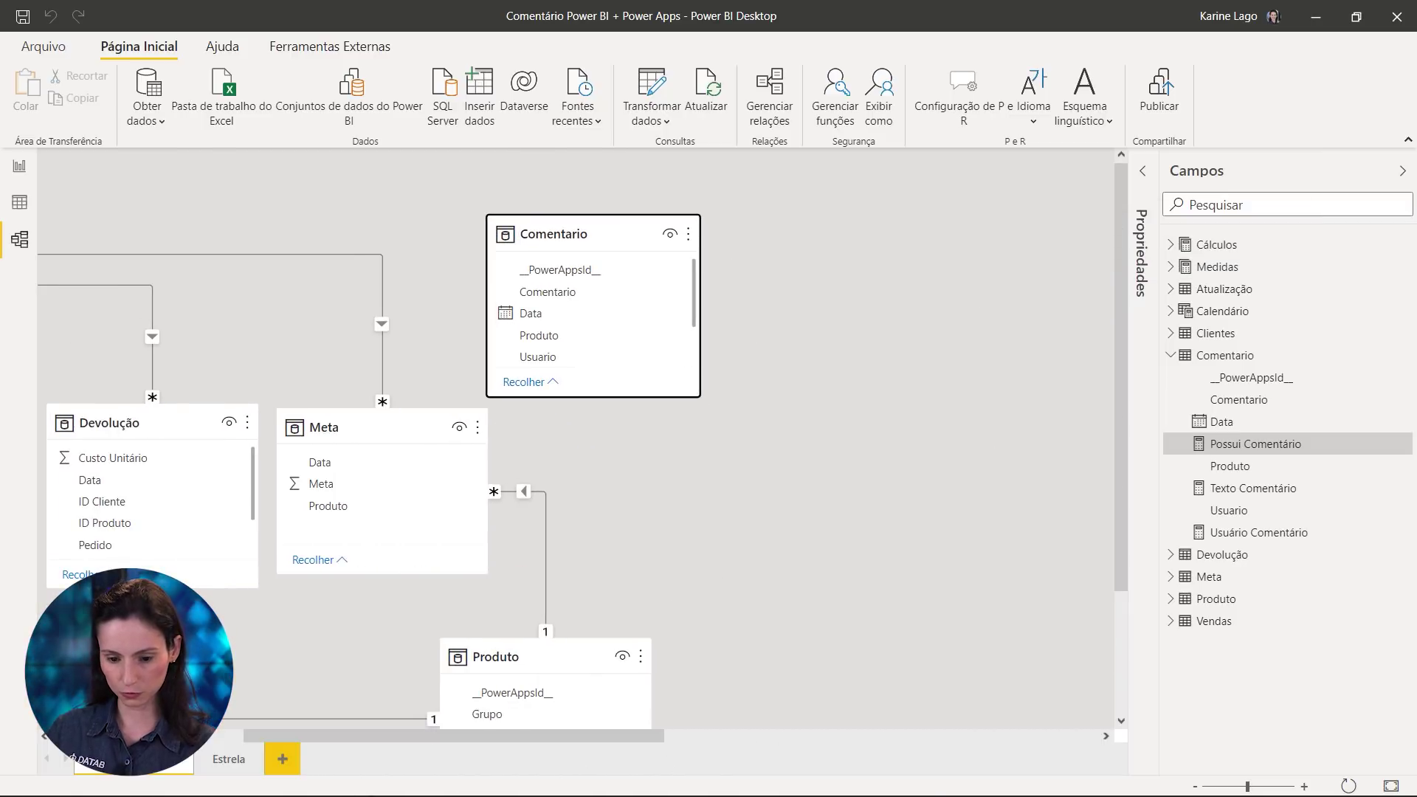
drag(615, 733, 332, 745)
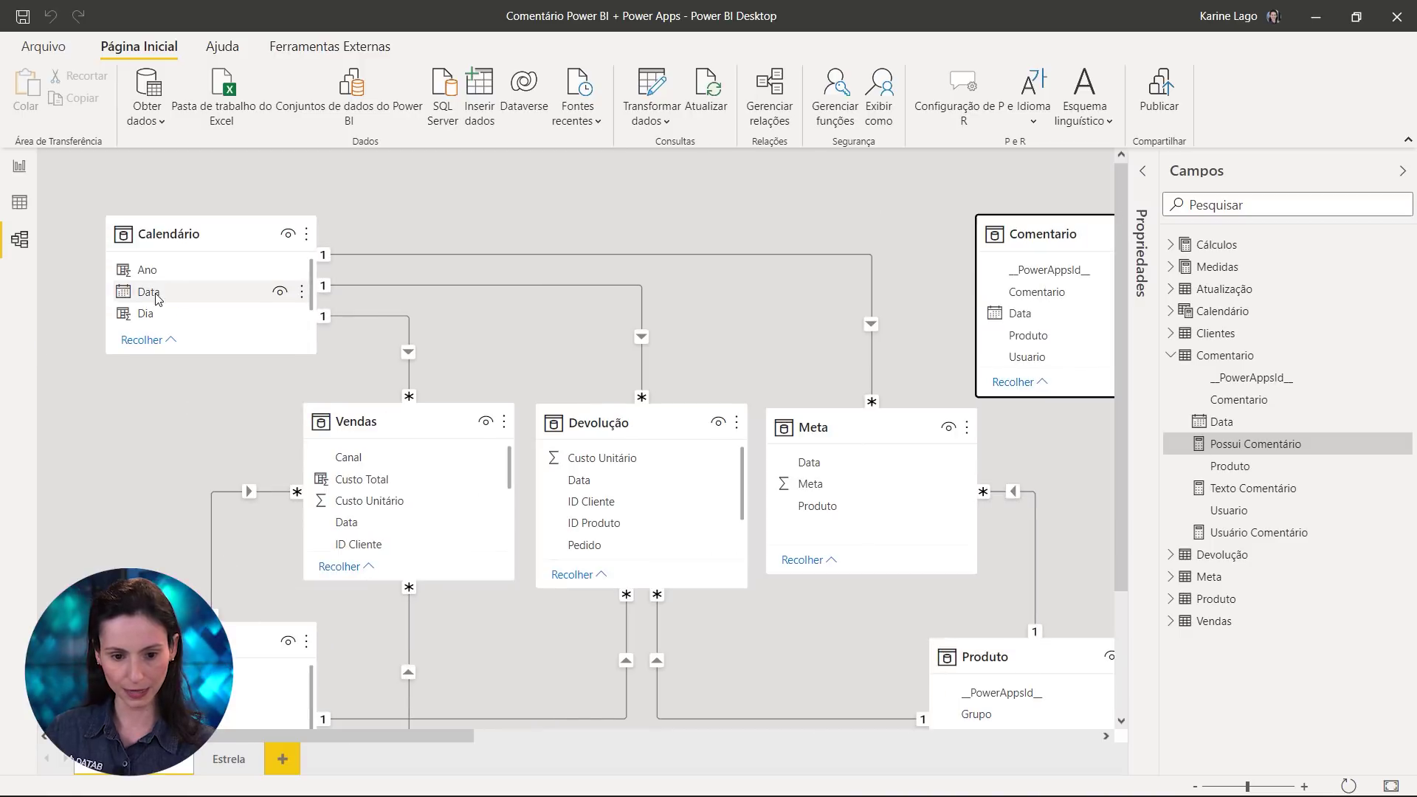
drag(153, 293, 1017, 313)
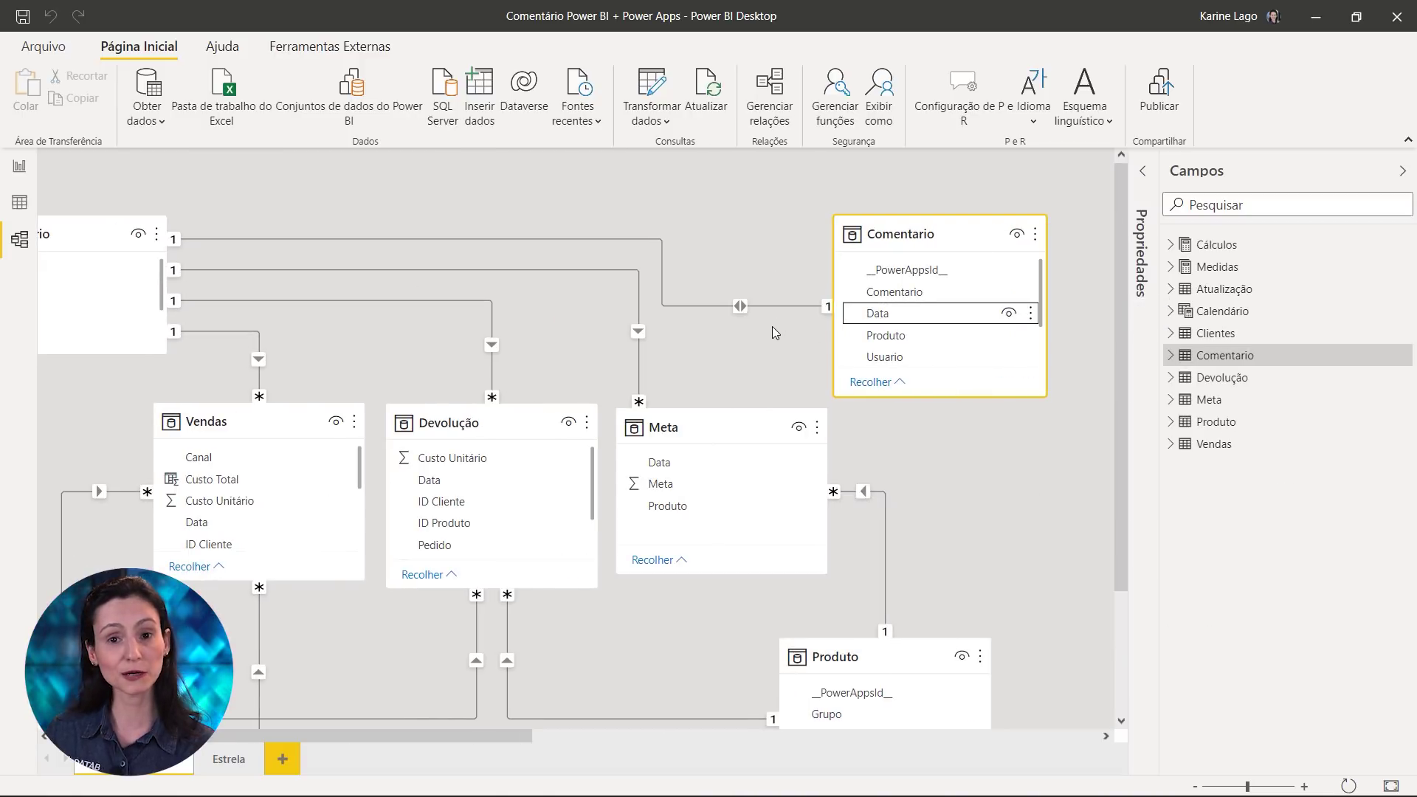
Return to the KPI Produtos report page, select the Histórico de Performance line chart and expand the Comentario table's fields
click(22, 167)
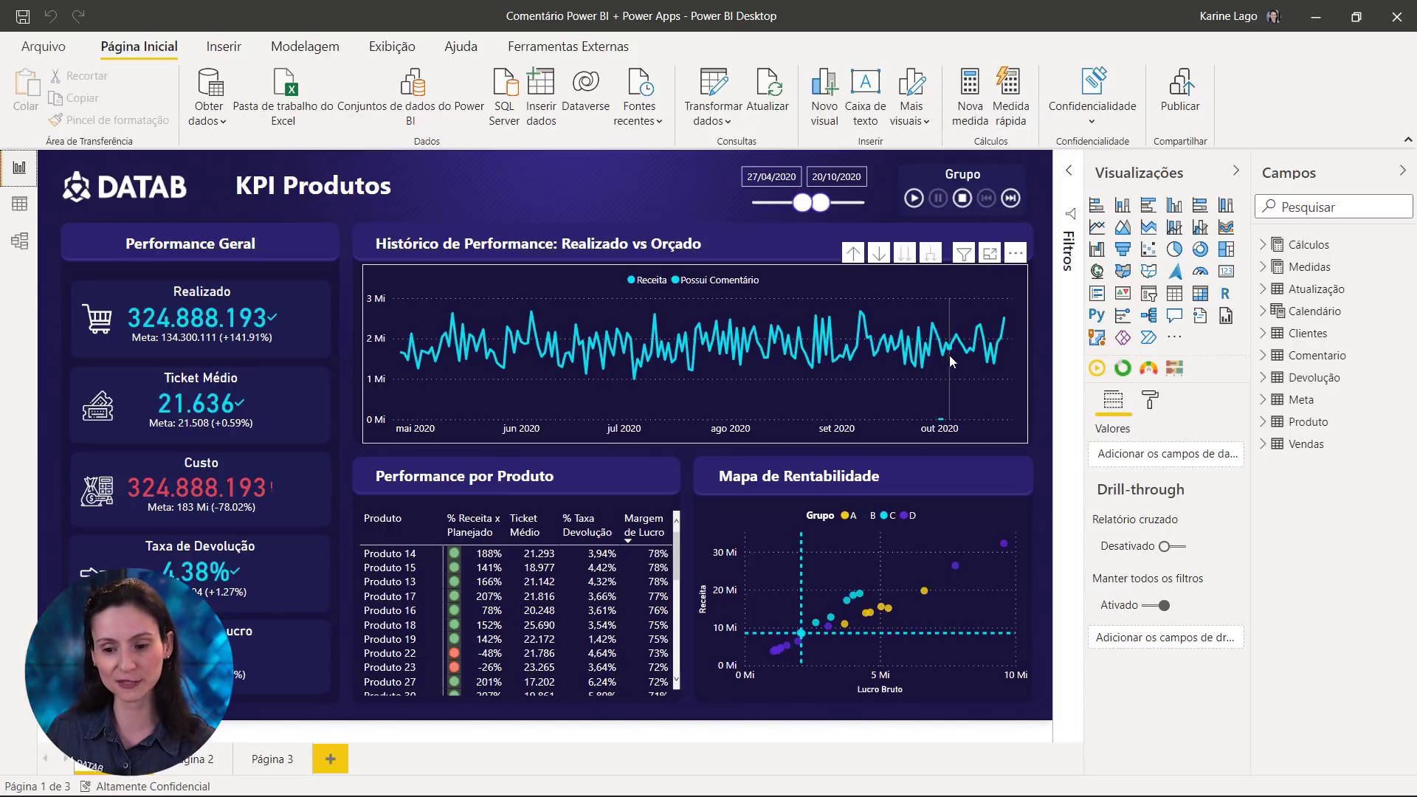
click(1000, 416)
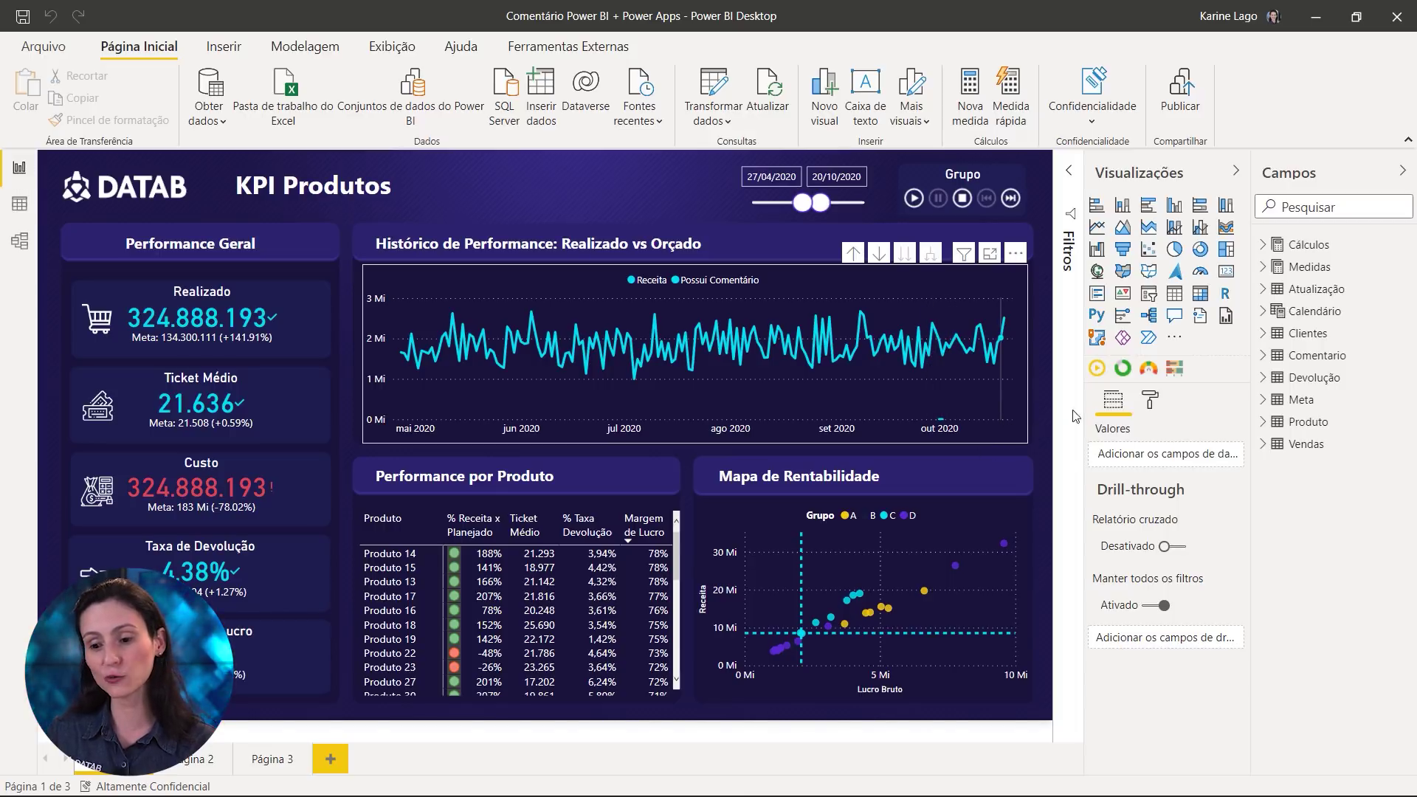
click(1261, 355)
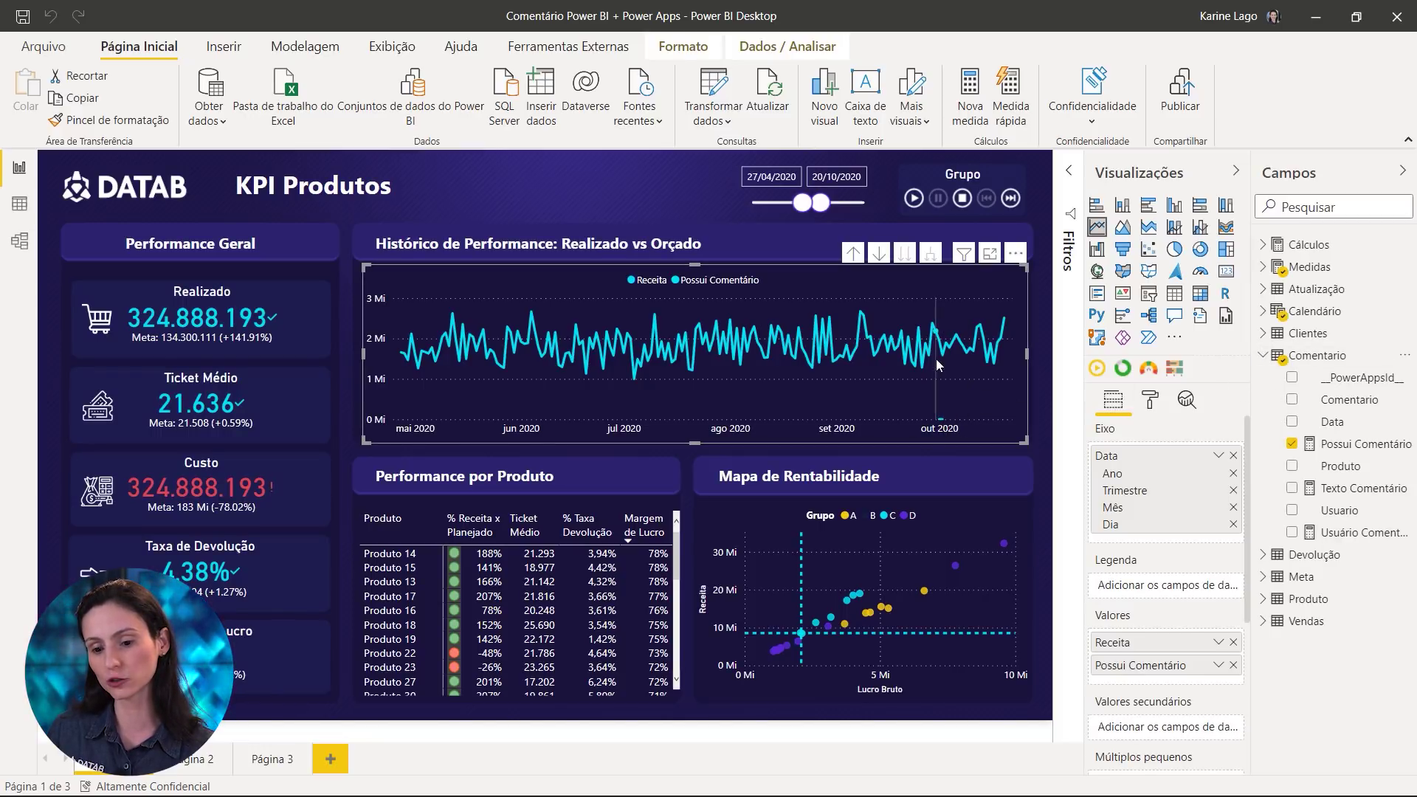
Change the Possui Comentário measure to IF(COUNTROWS(Comentario)>0,[Receita]) and commit the formula
click(1350, 443)
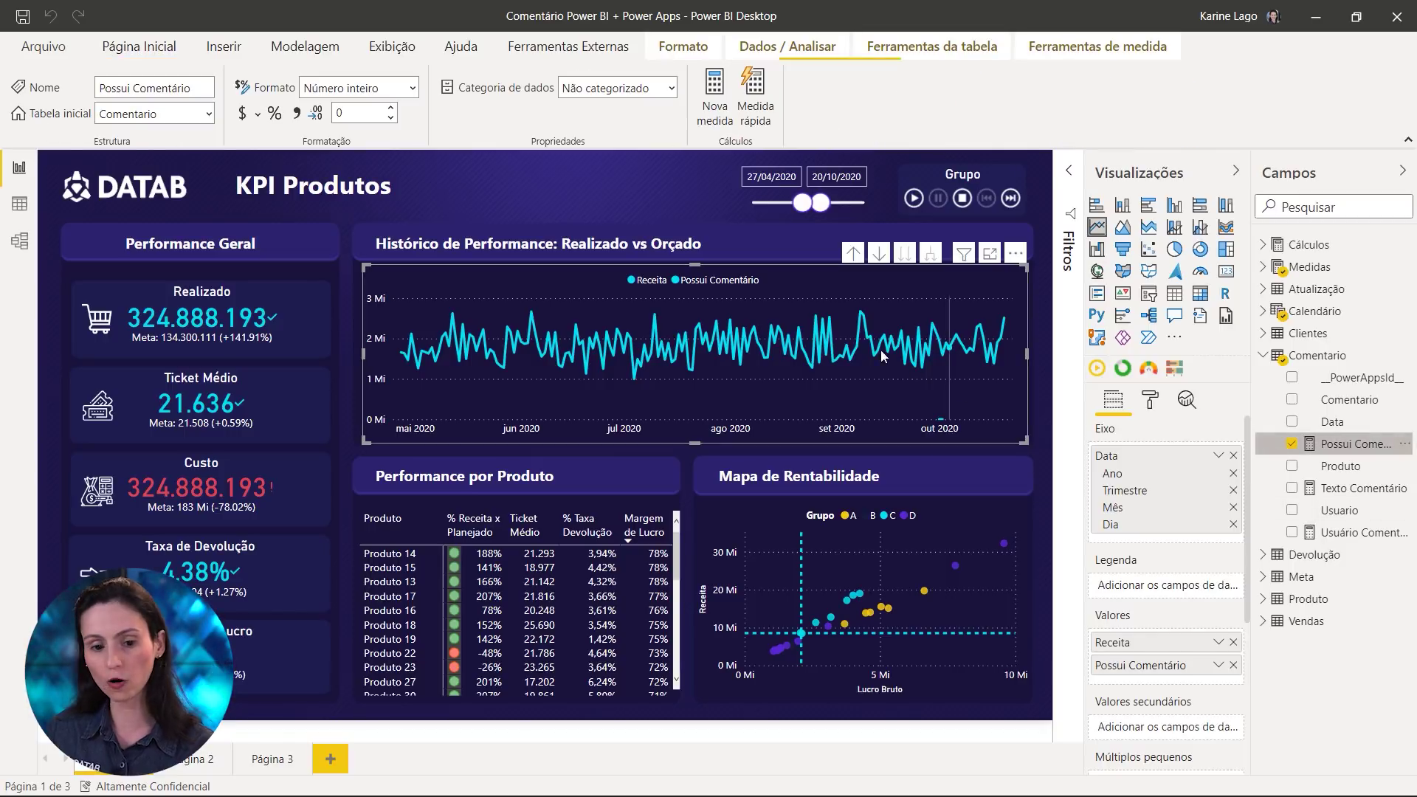
click(192, 166)
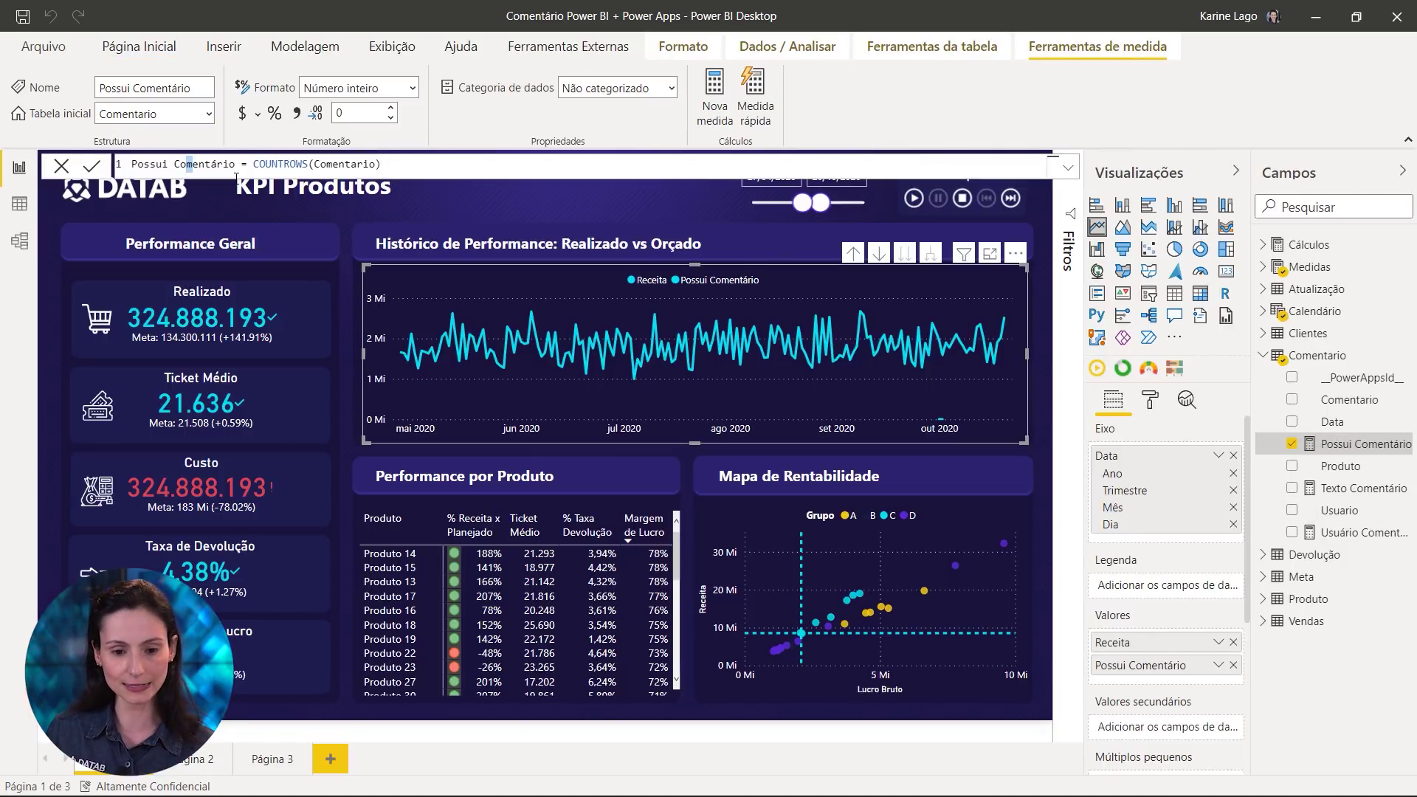
ctrl+scroll(236, 177, up, 3)
click(336, 171)
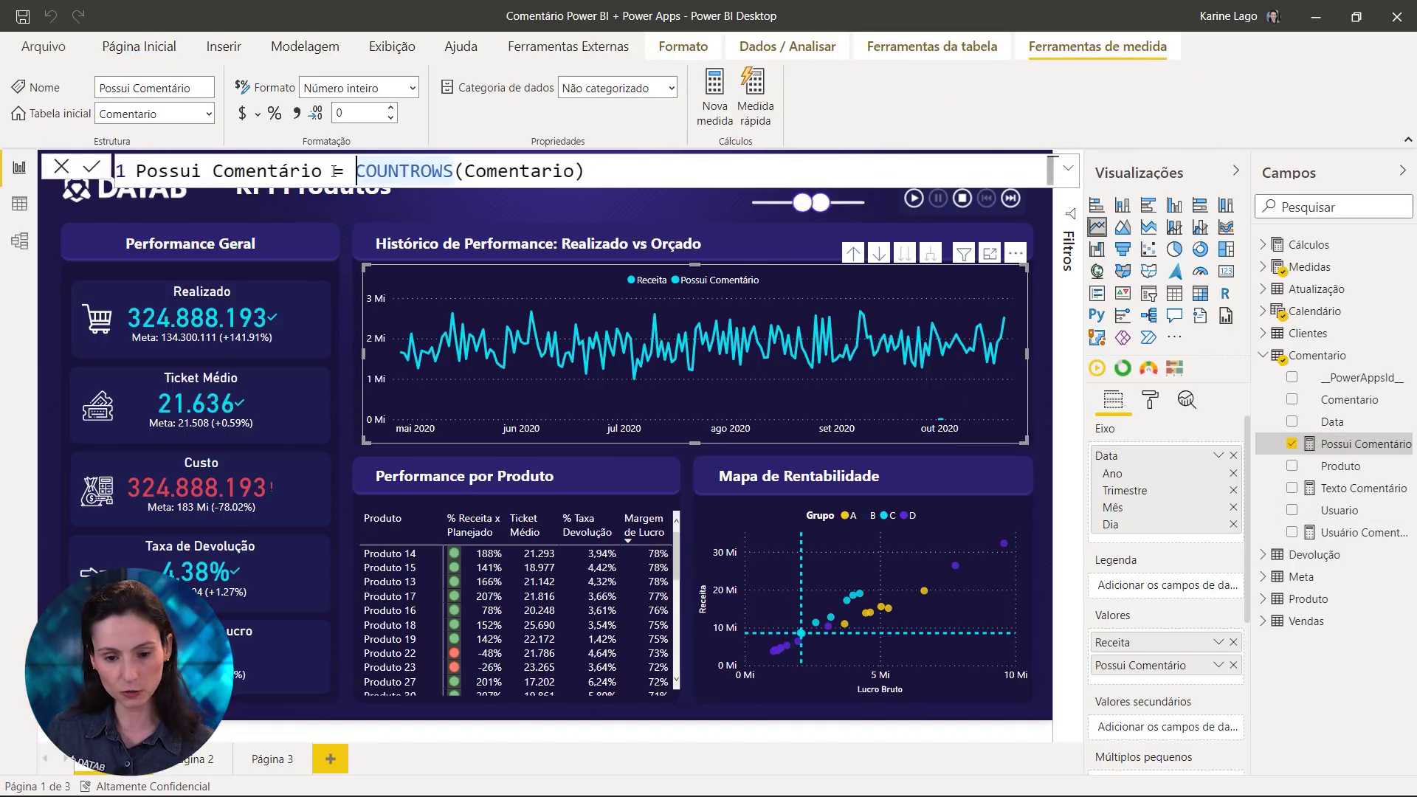
ctrl+scroll(347, 168, up, 1)
text(IF()
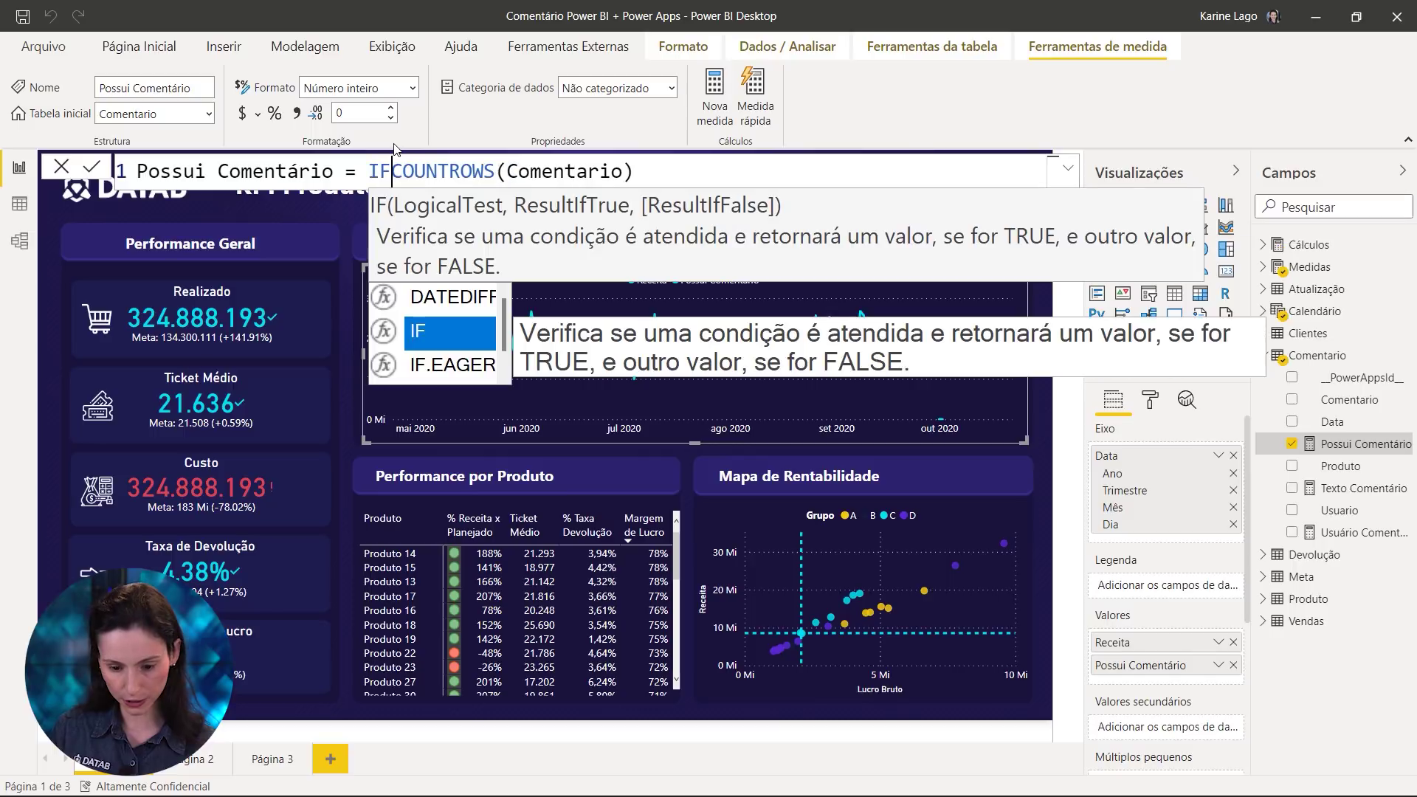
key(End)
text(>)
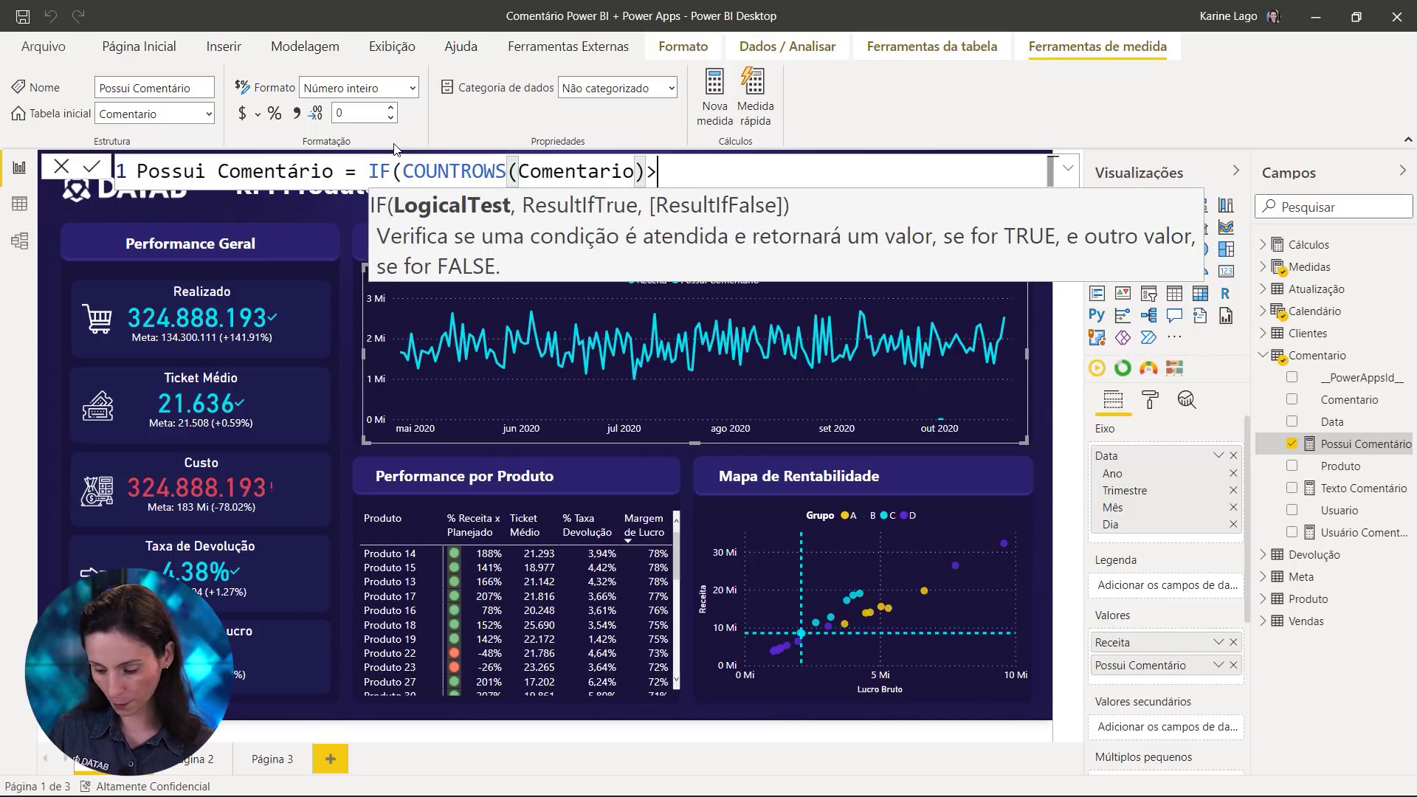
text(0)
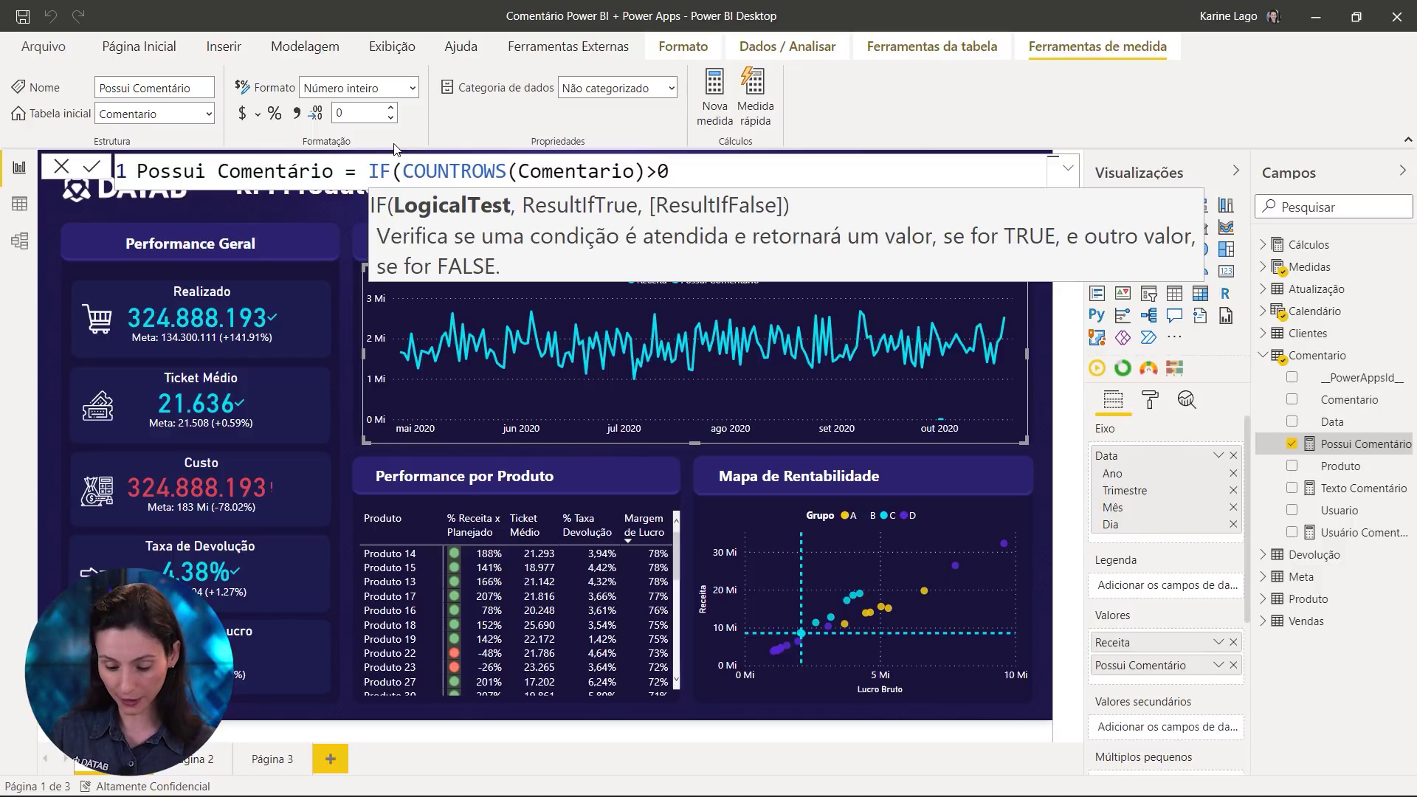
text(,rec)
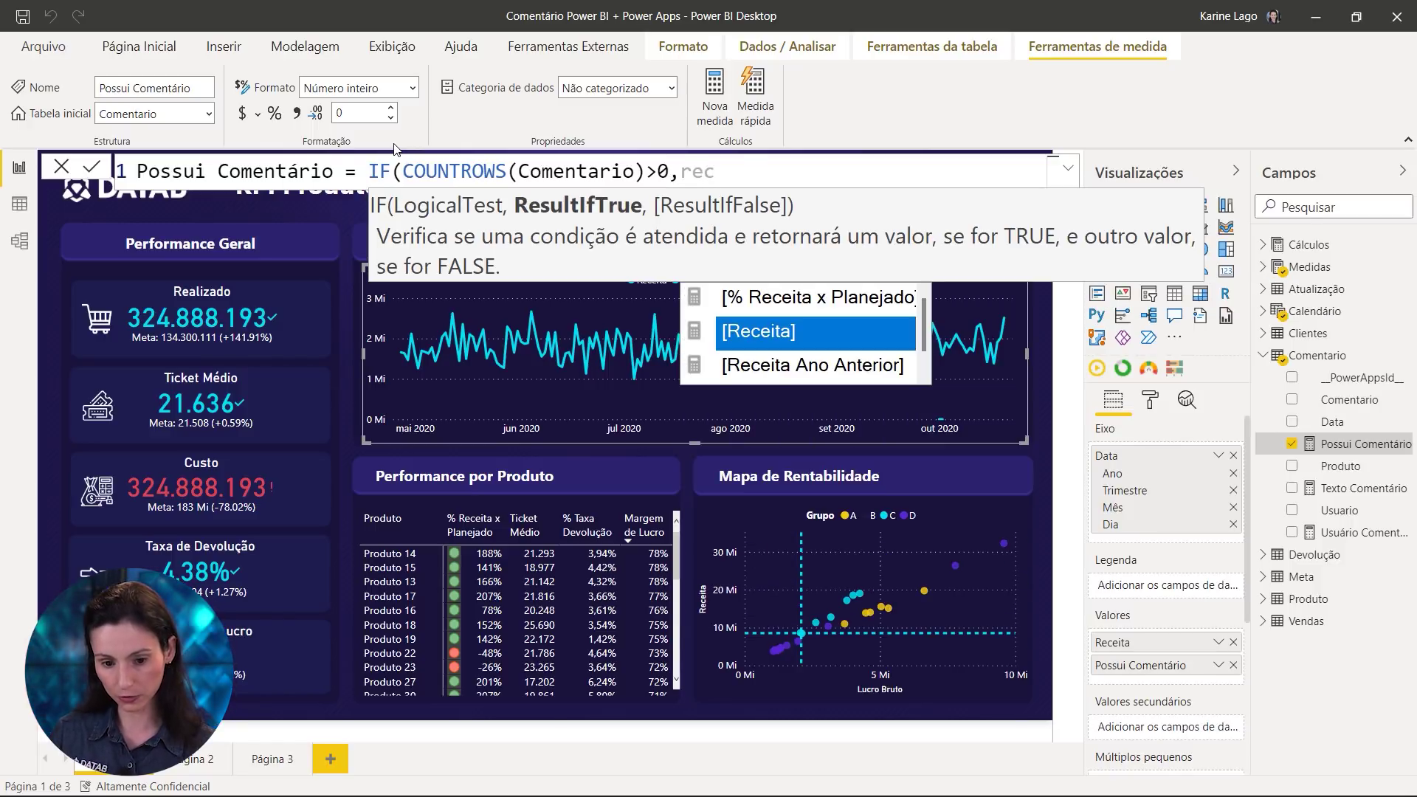
key(Tab)
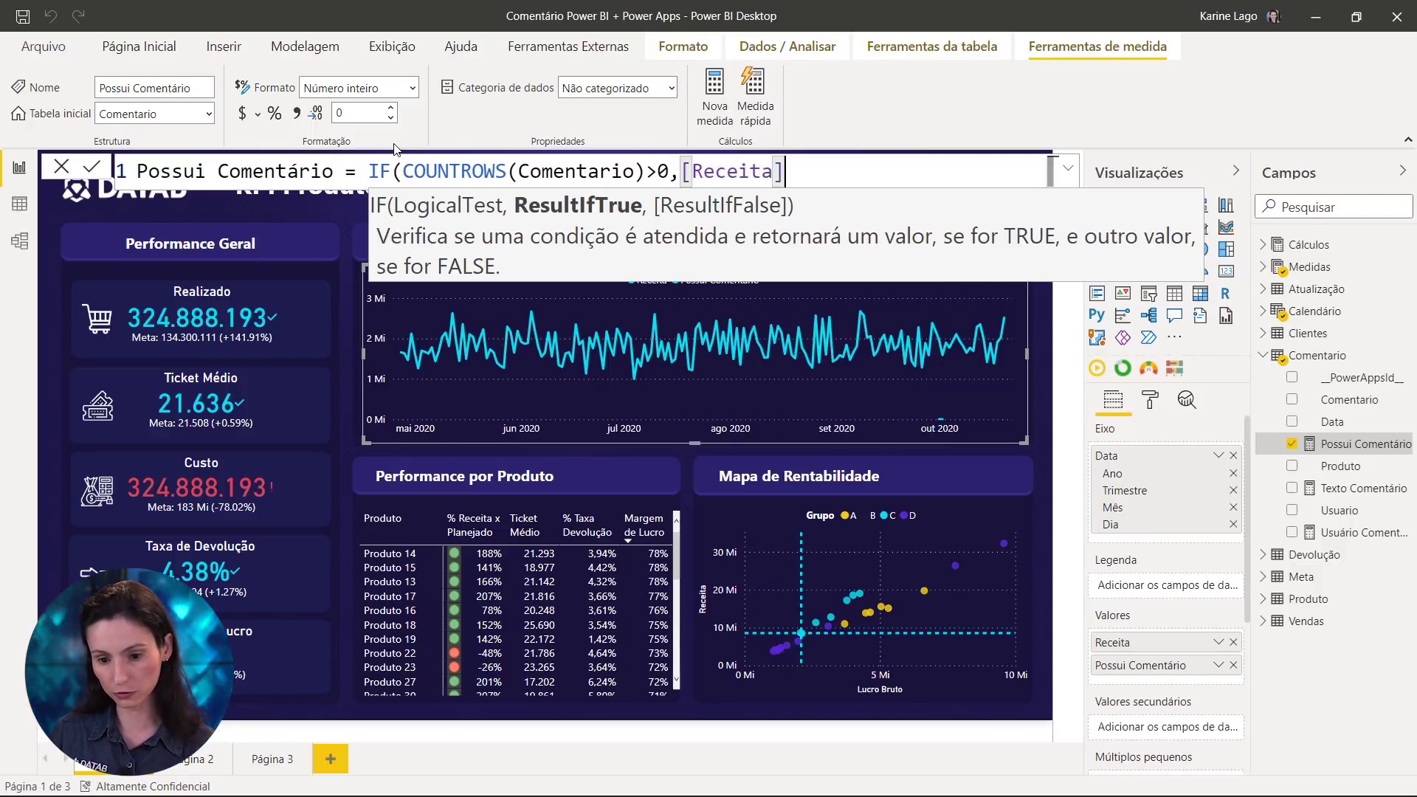
text())
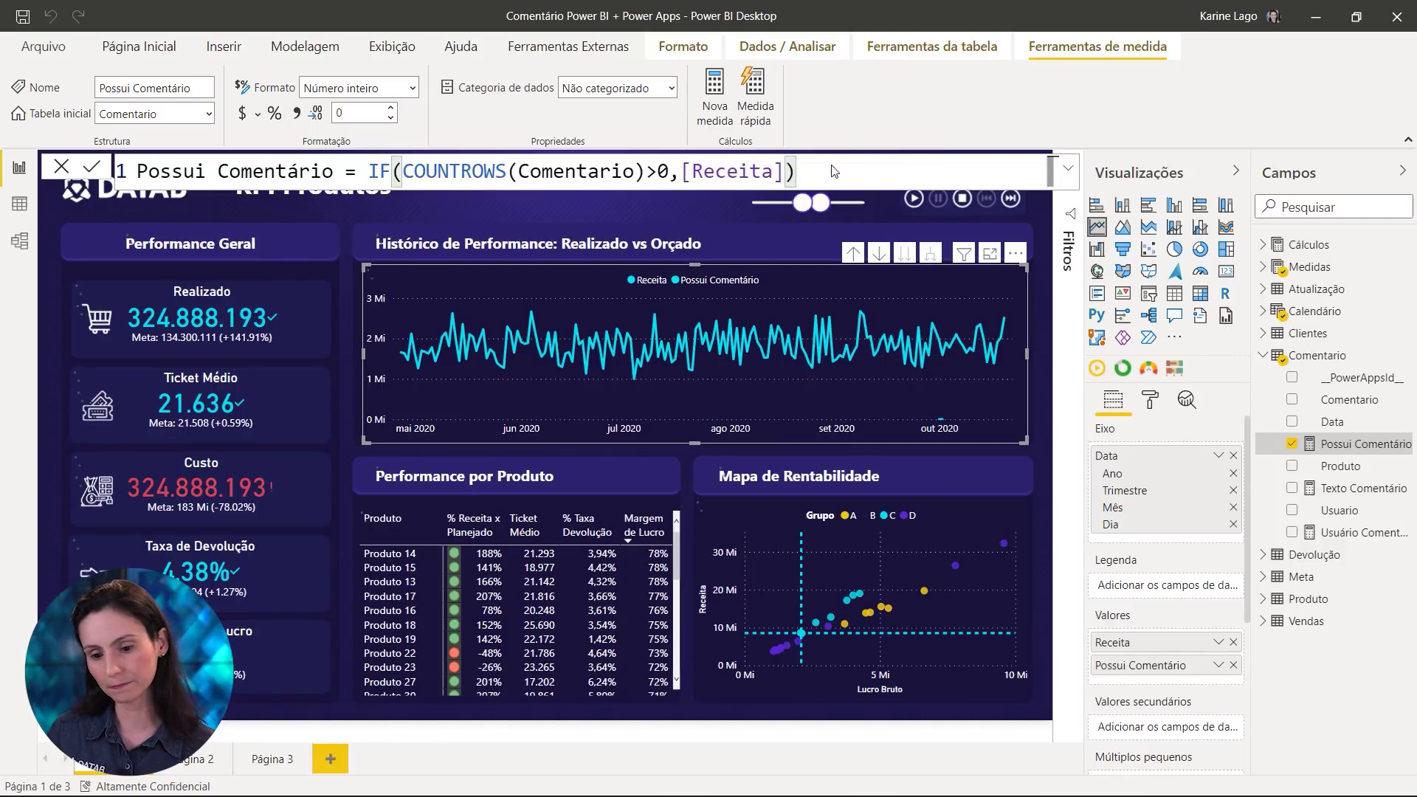
key(Return)
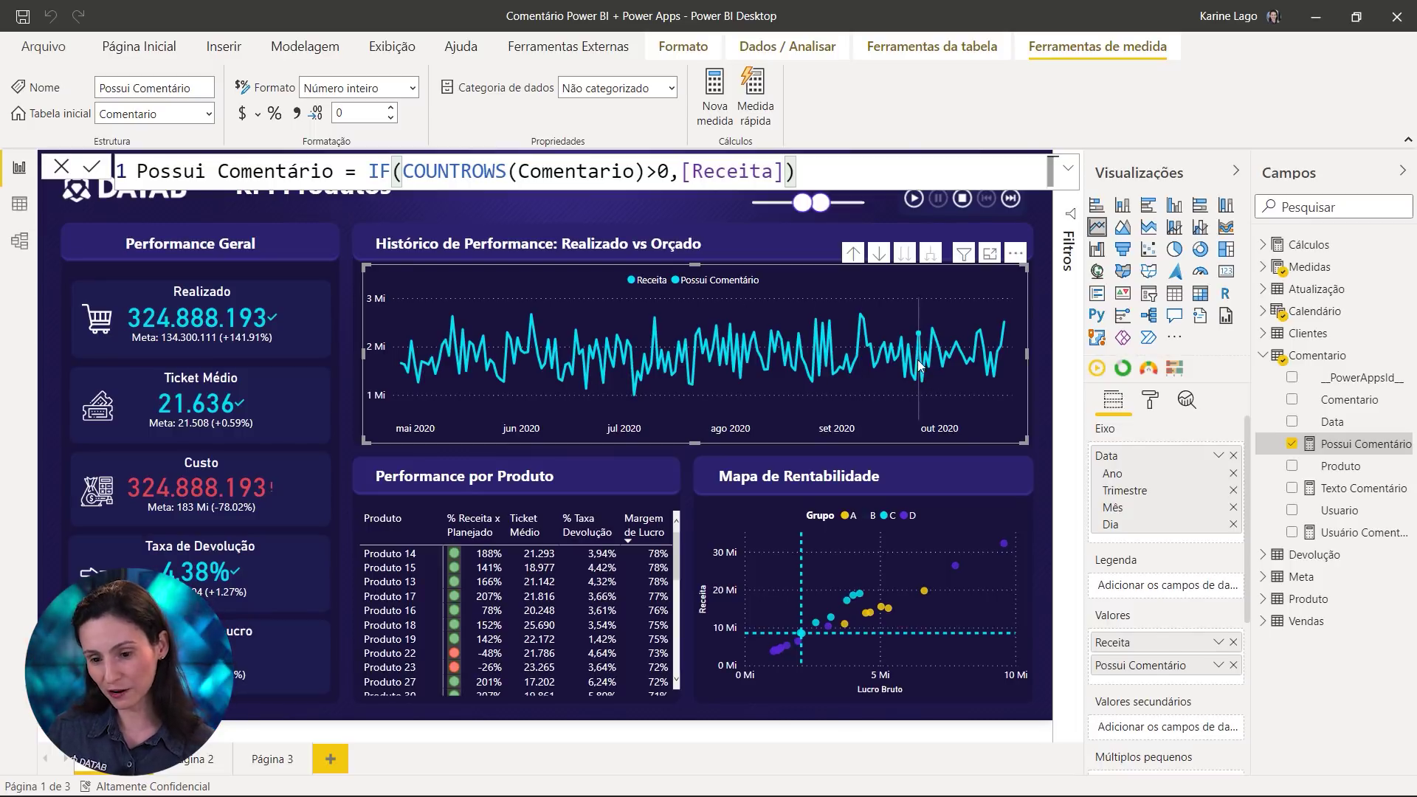
Set the Possui Comentário data colour to yellow on the Histórico de Performance line chart and check its data point
click(787, 282)
click(1156, 414)
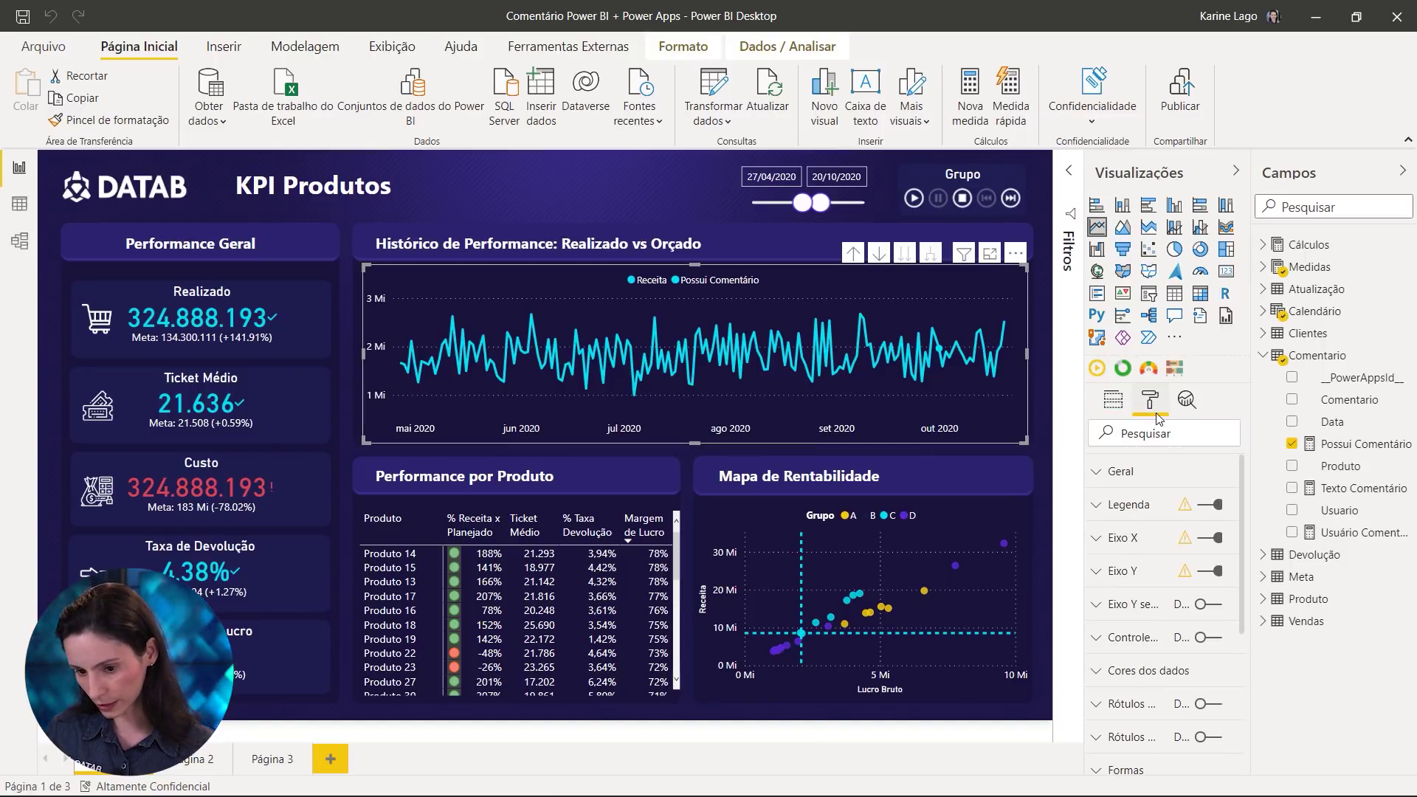
click(1148, 671)
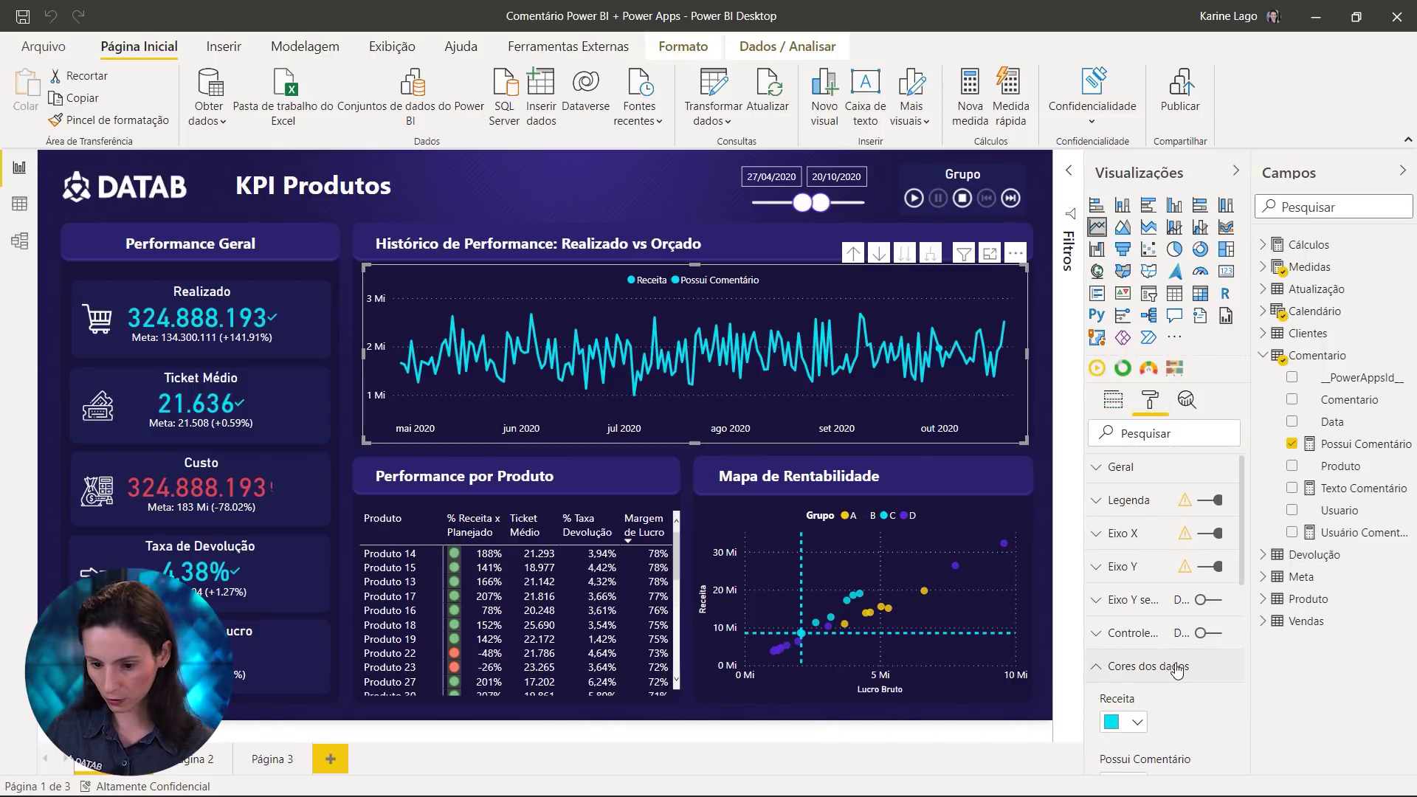
click(1134, 668)
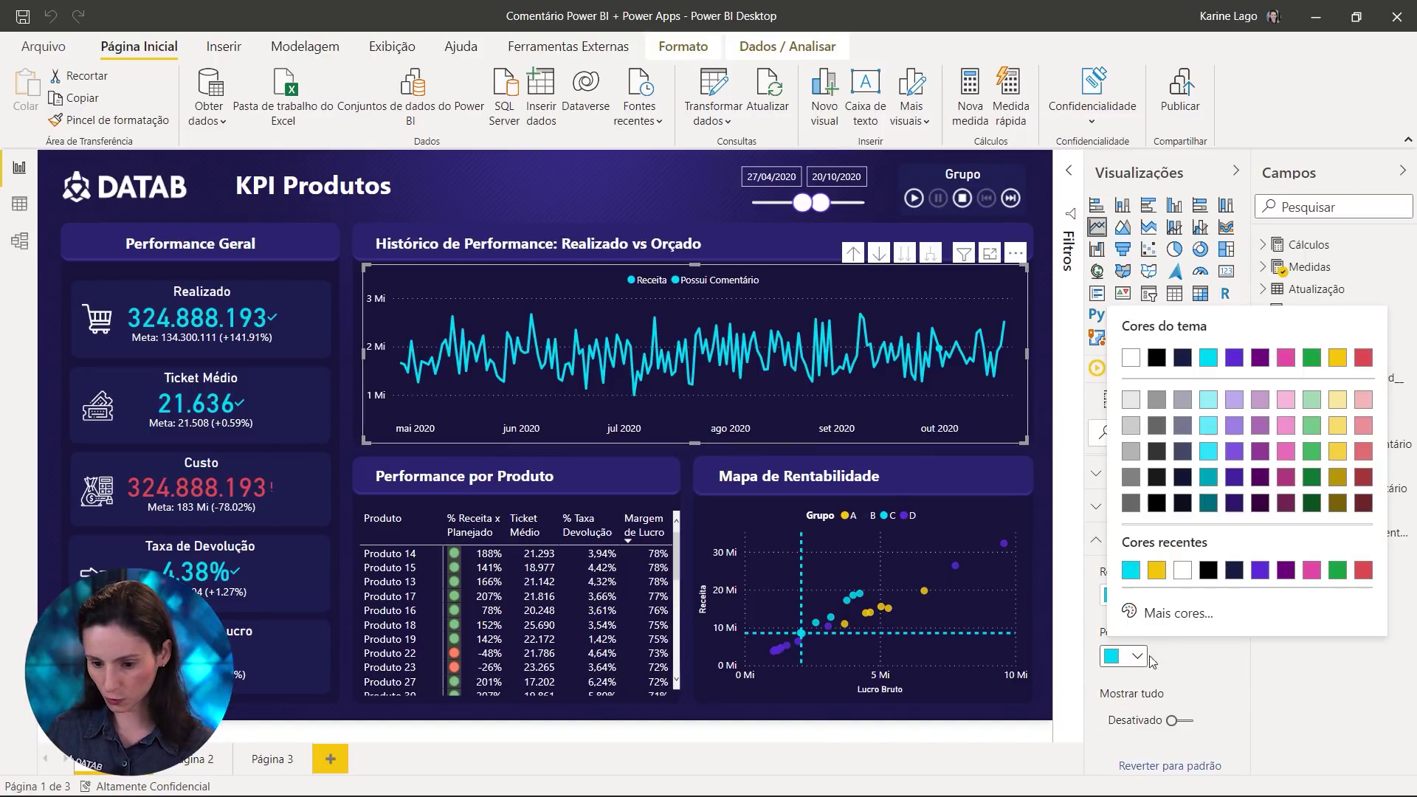
click(1159, 580)
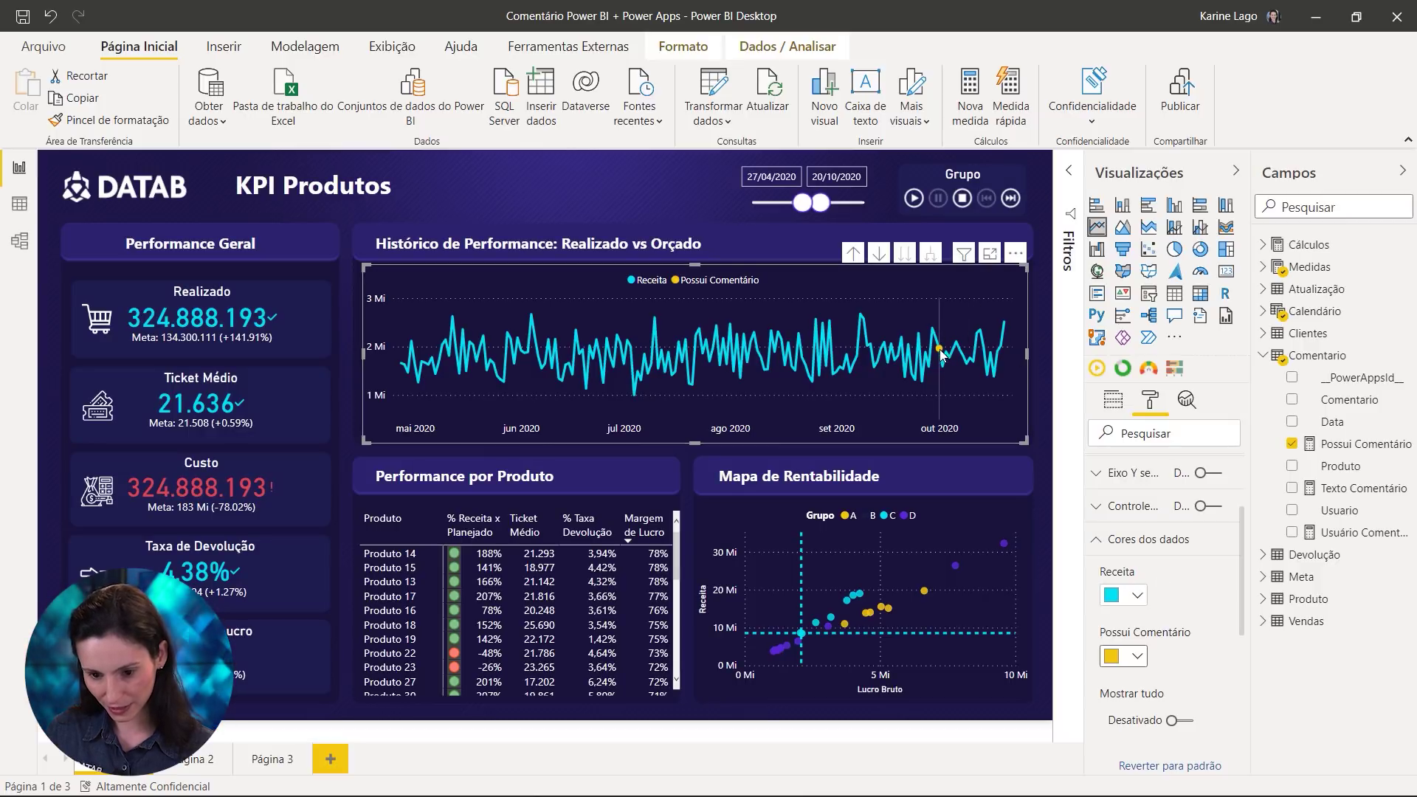
mouse_move(941, 350)
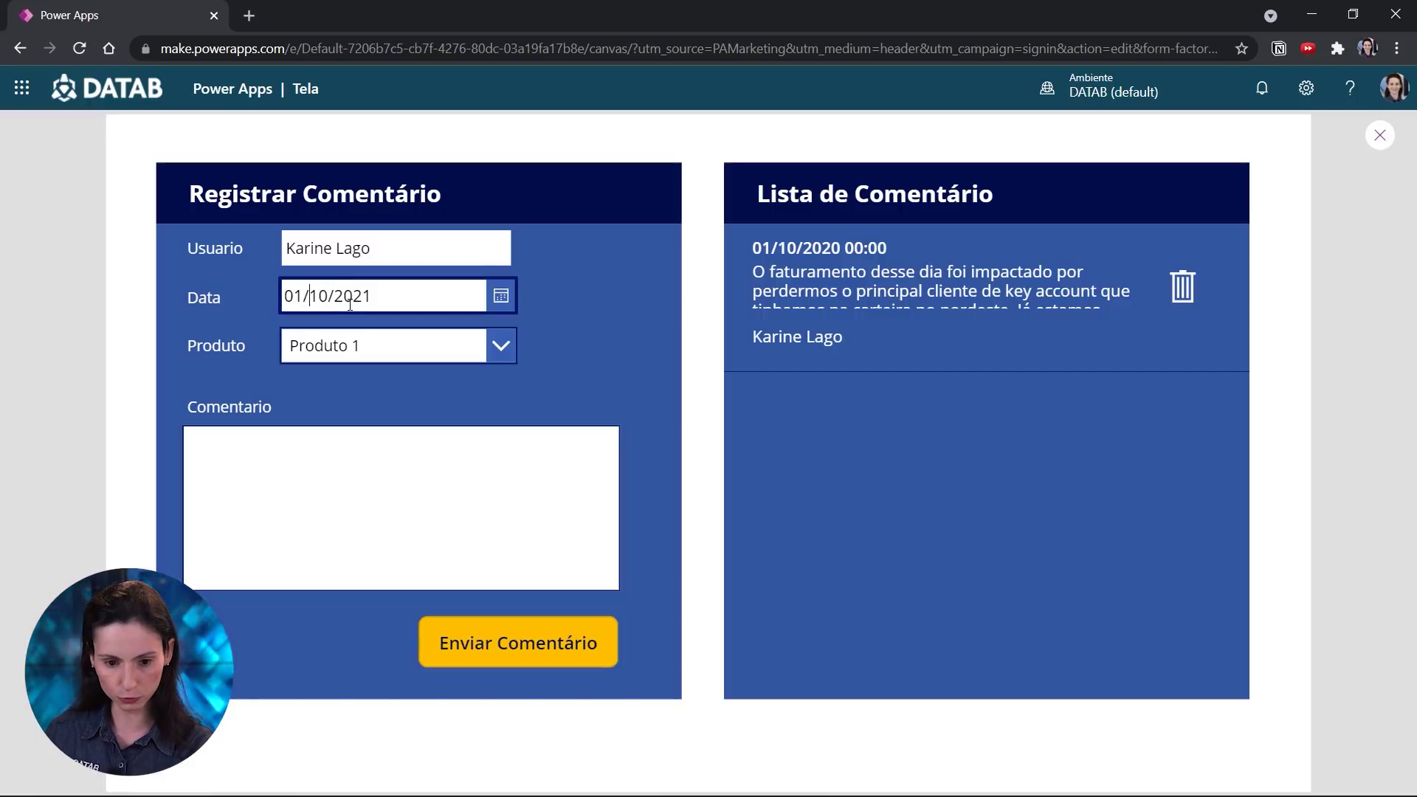
In the Power Apps Registrar Comentário form, set Data to 01/09/2020 and Produto to Produto 5
key(Delete)
key(Delete)
key(Delete)
text(09/)
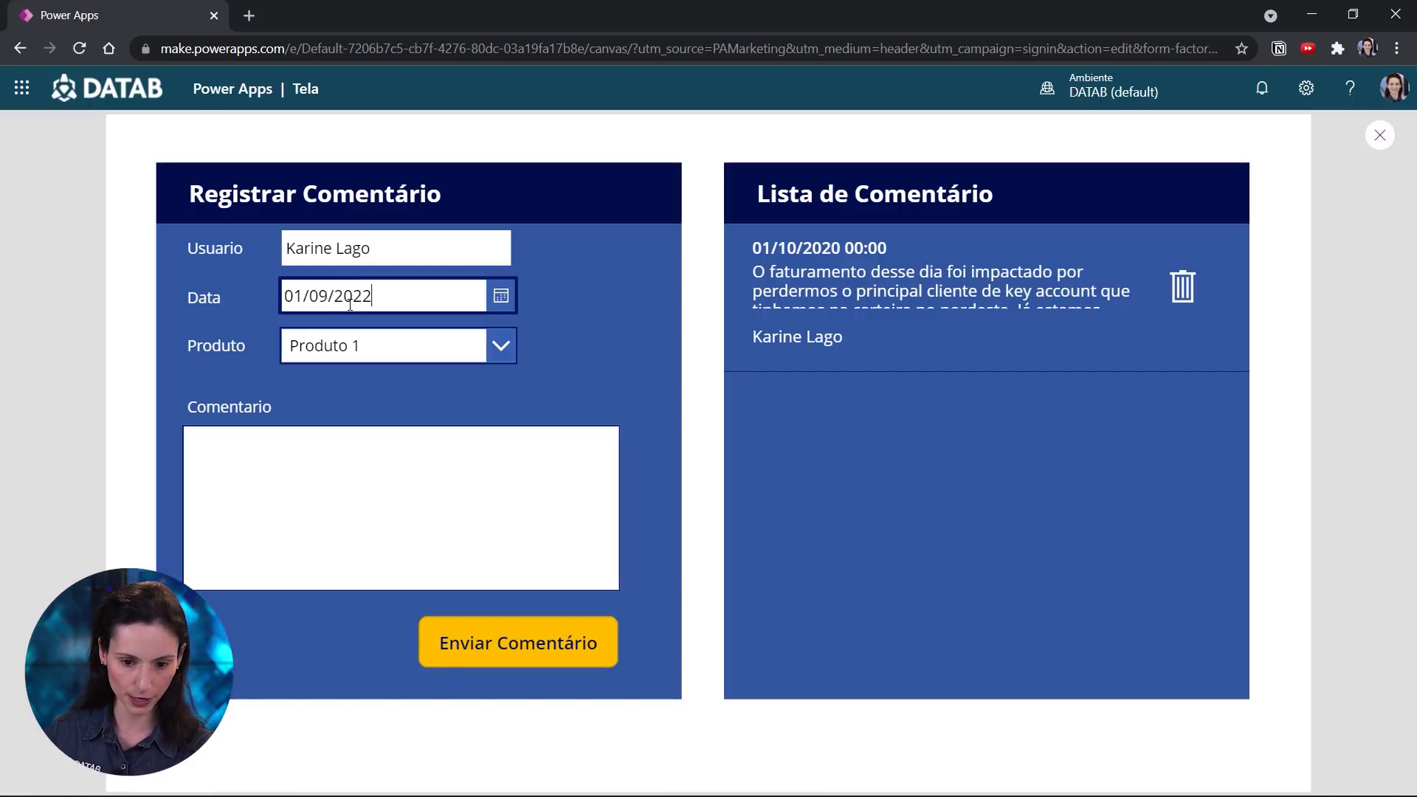
click(488, 352)
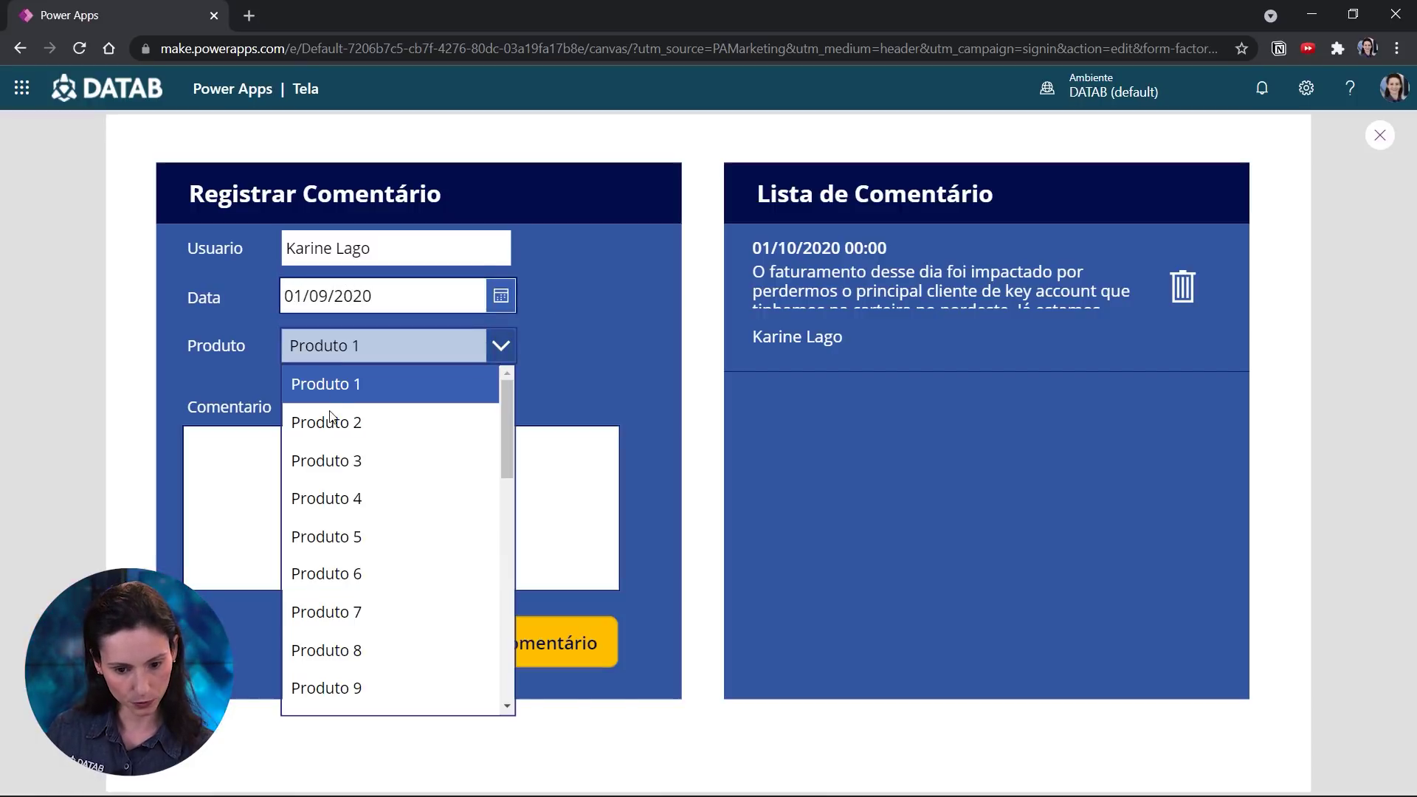
click(340, 520)
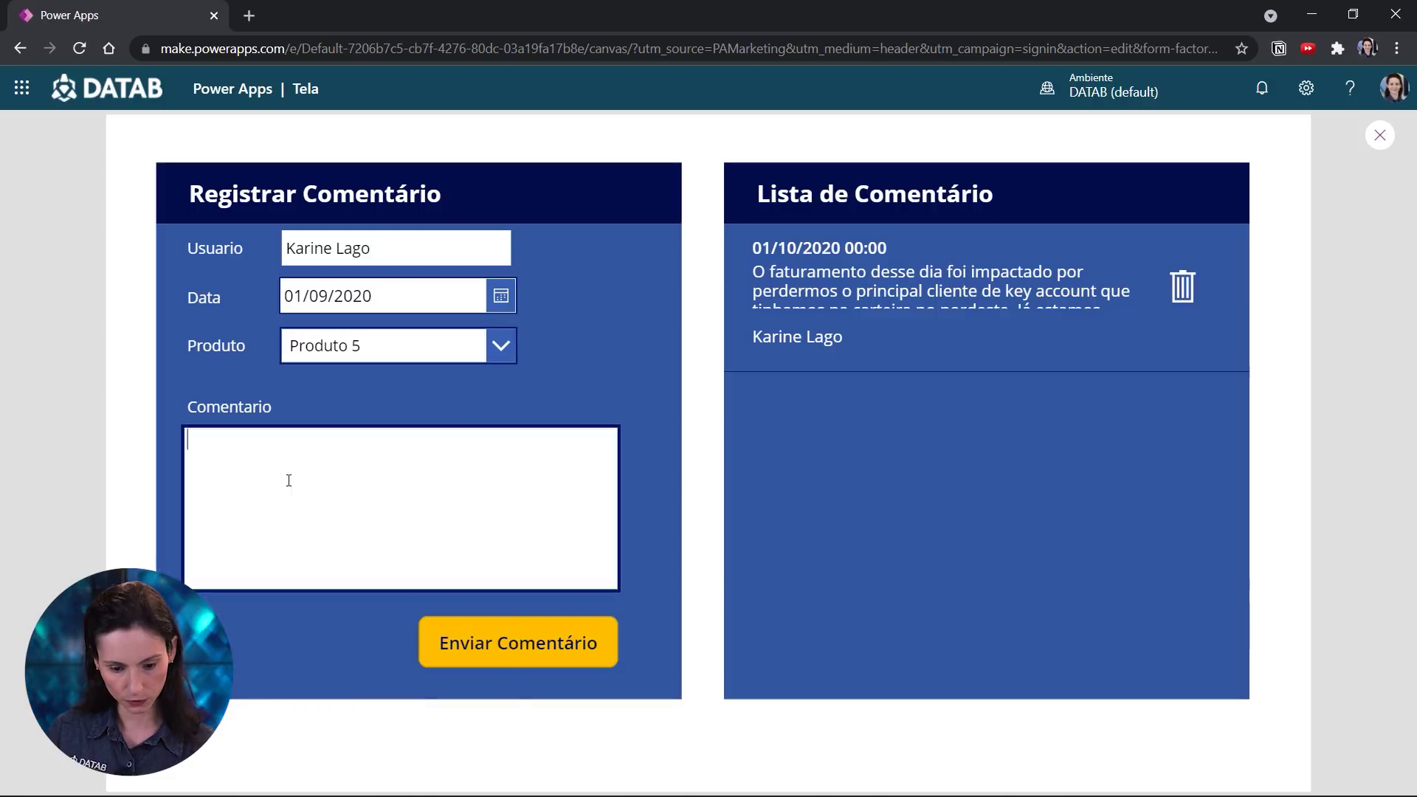
Enter Teste 2 as the Comentario text and send the comment
click(288, 480)
text(Tes)
key(BackSpace)
text(este)
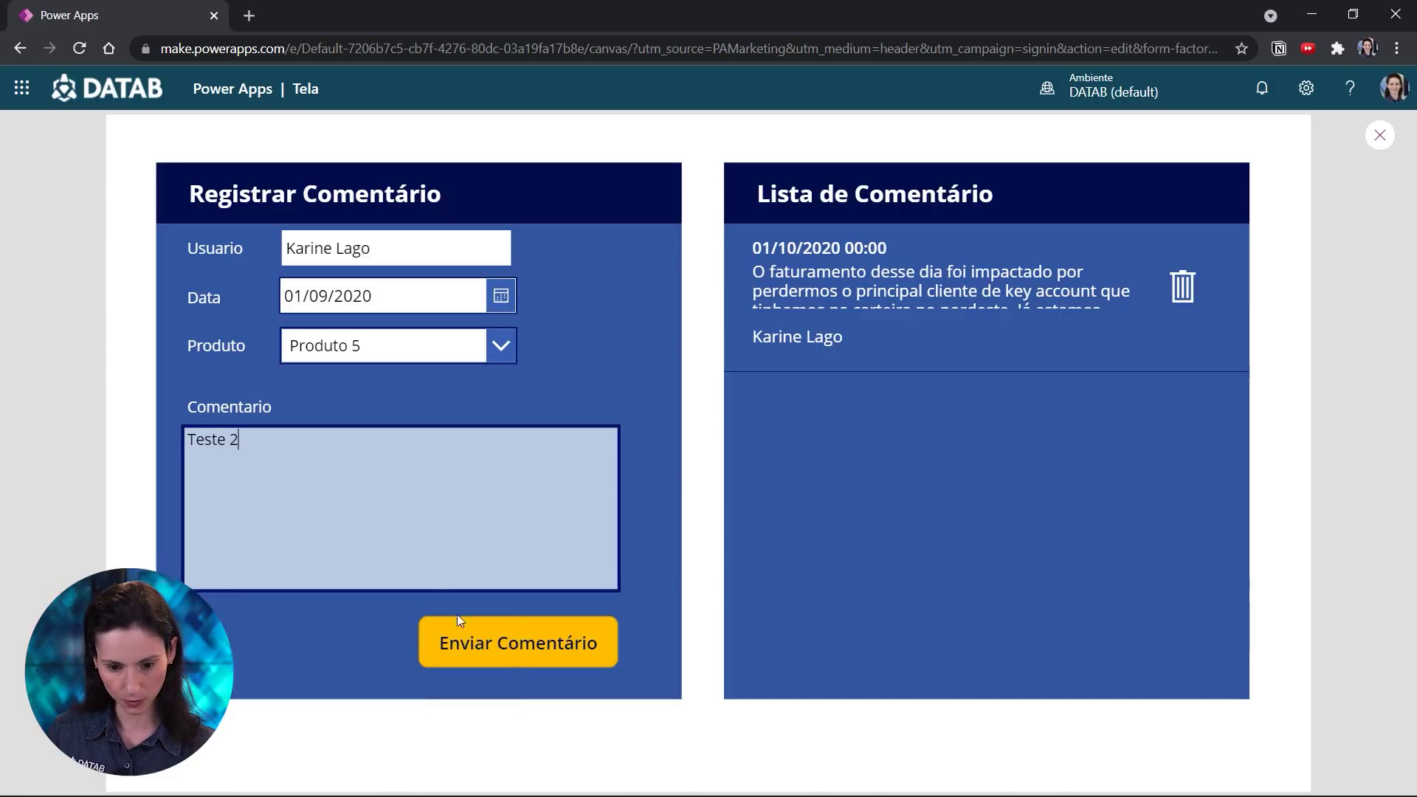
click(511, 655)
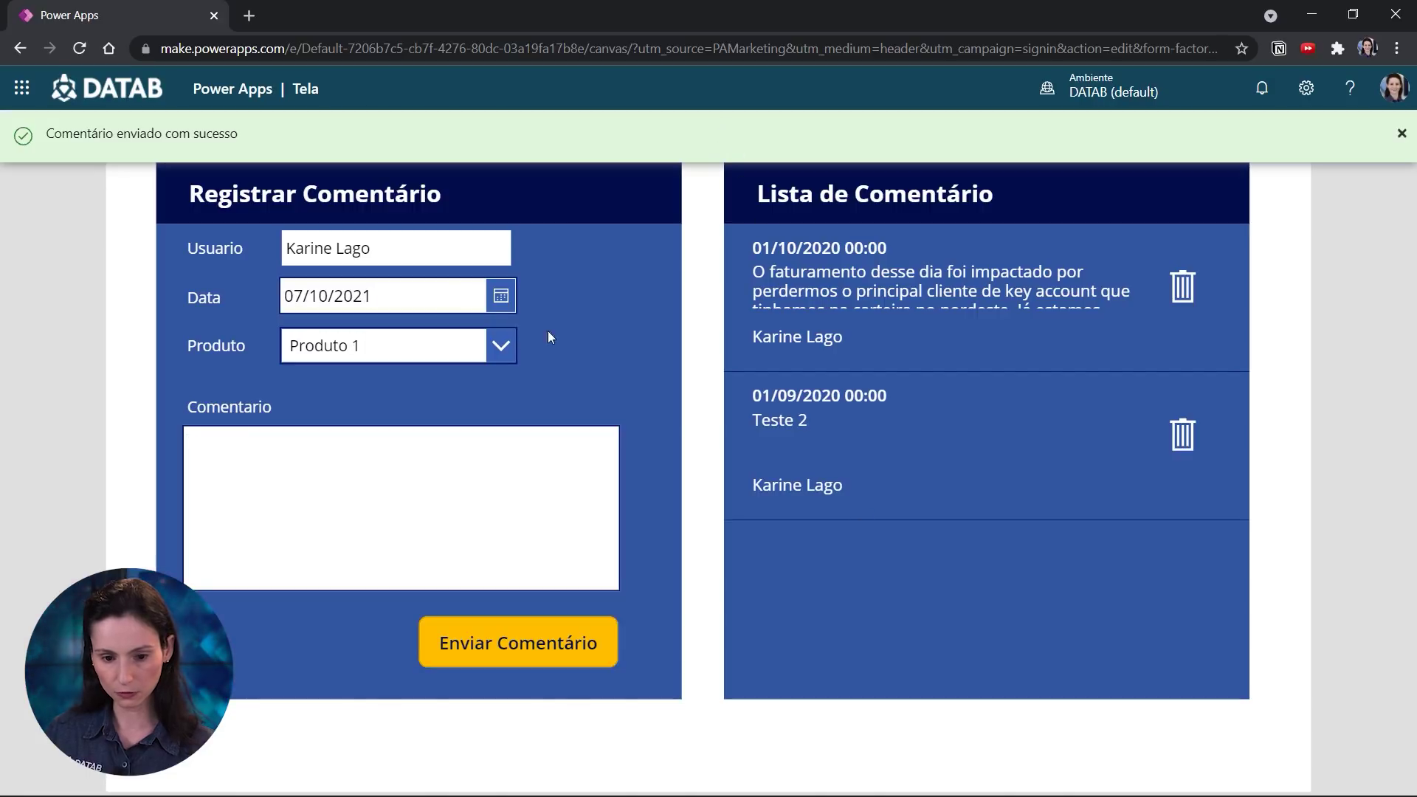
Send another comment dated 30/09/2020 for Produto 1 with the text Teste 3
click(313, 298)
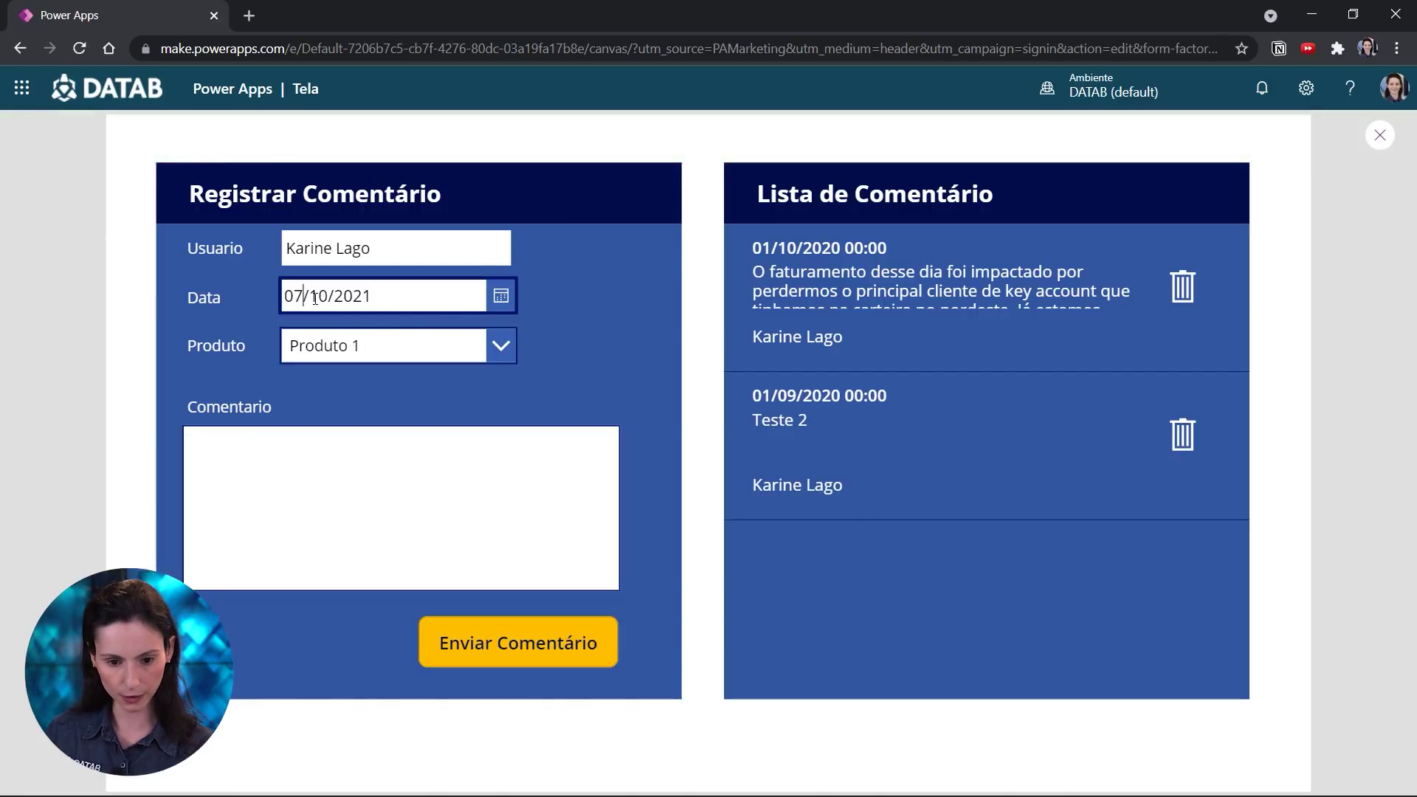
key(BackSpace)
key(BackSpace)
text(30)
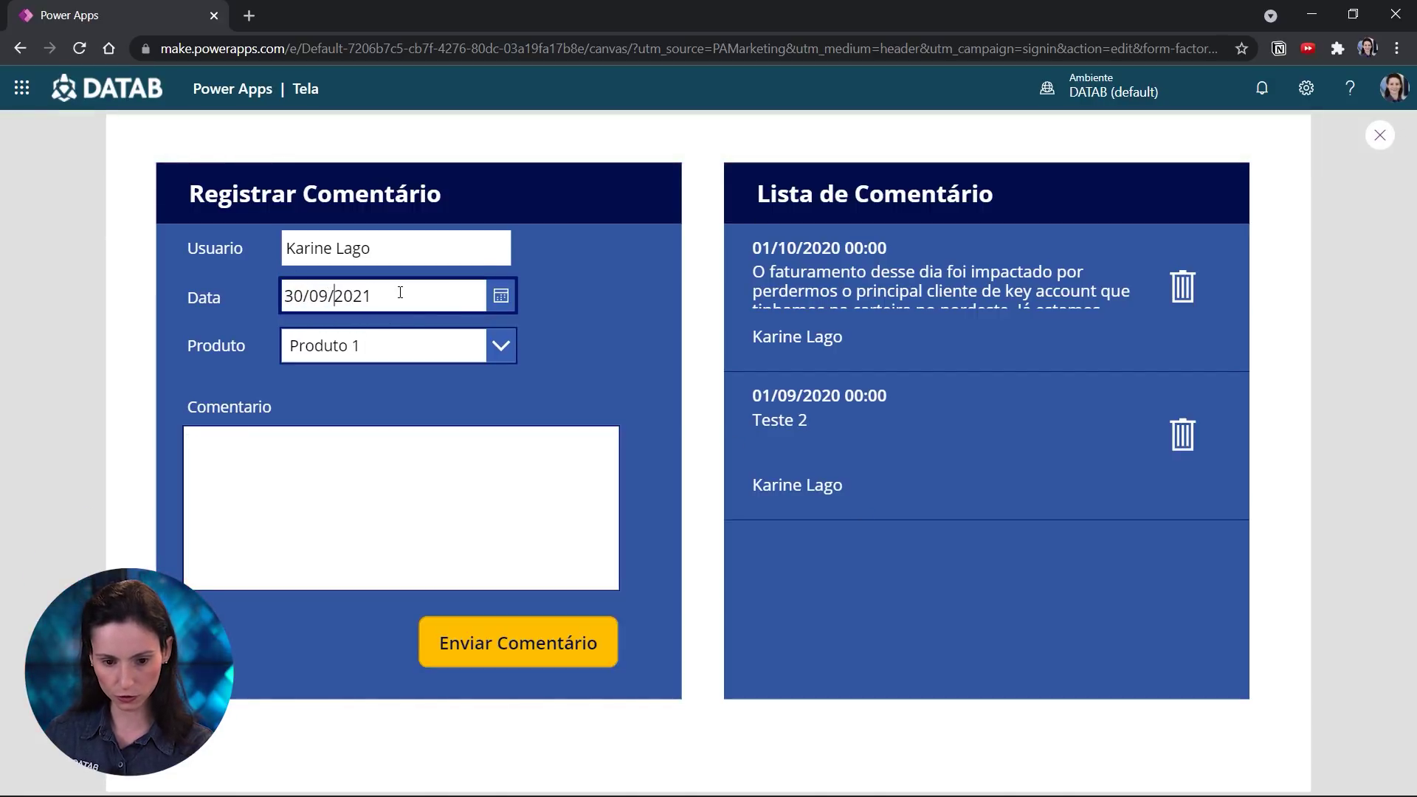
click(389, 434)
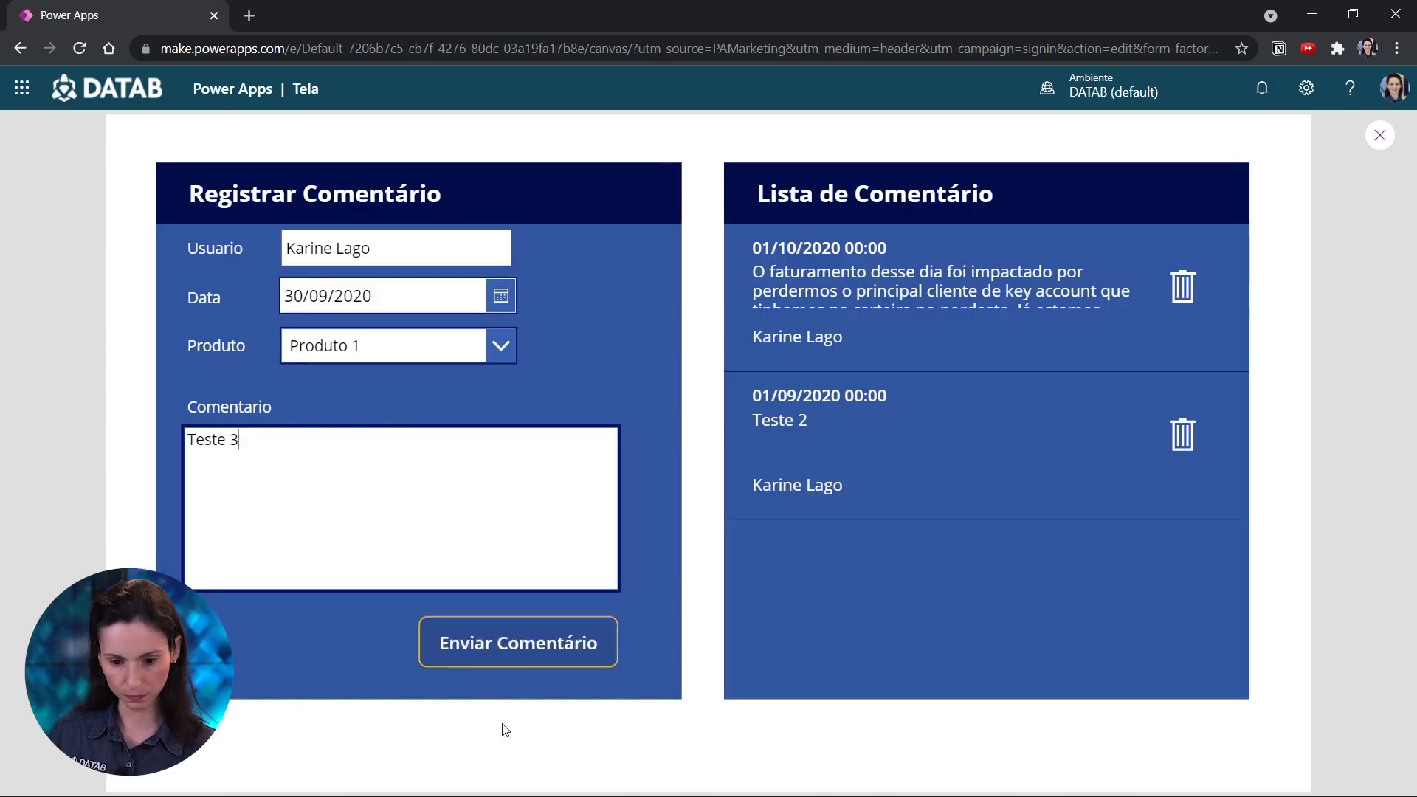
click(561, 653)
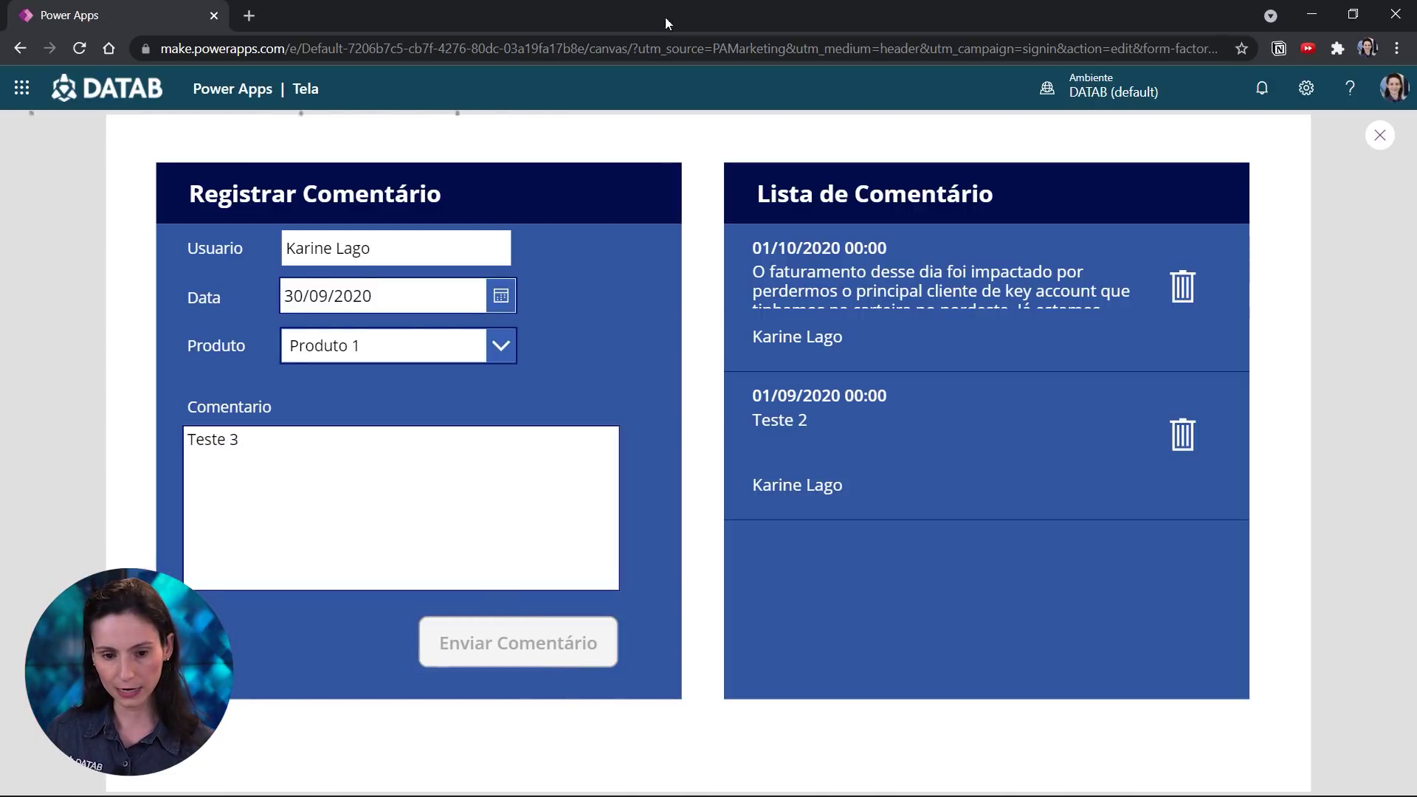
Return to Power BI Desktop and refresh the data of the Comentario table
click(1311, 14)
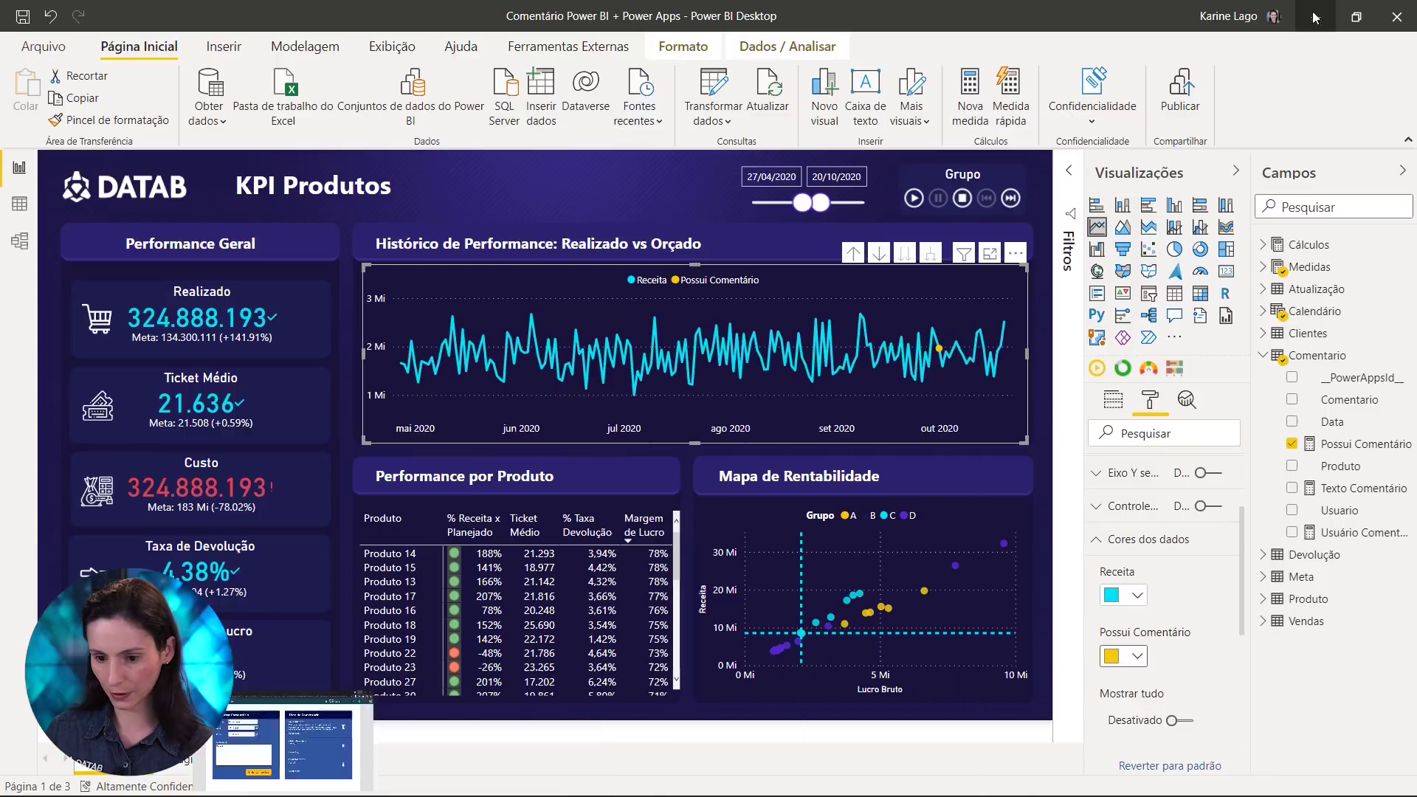
right_click(1321, 361)
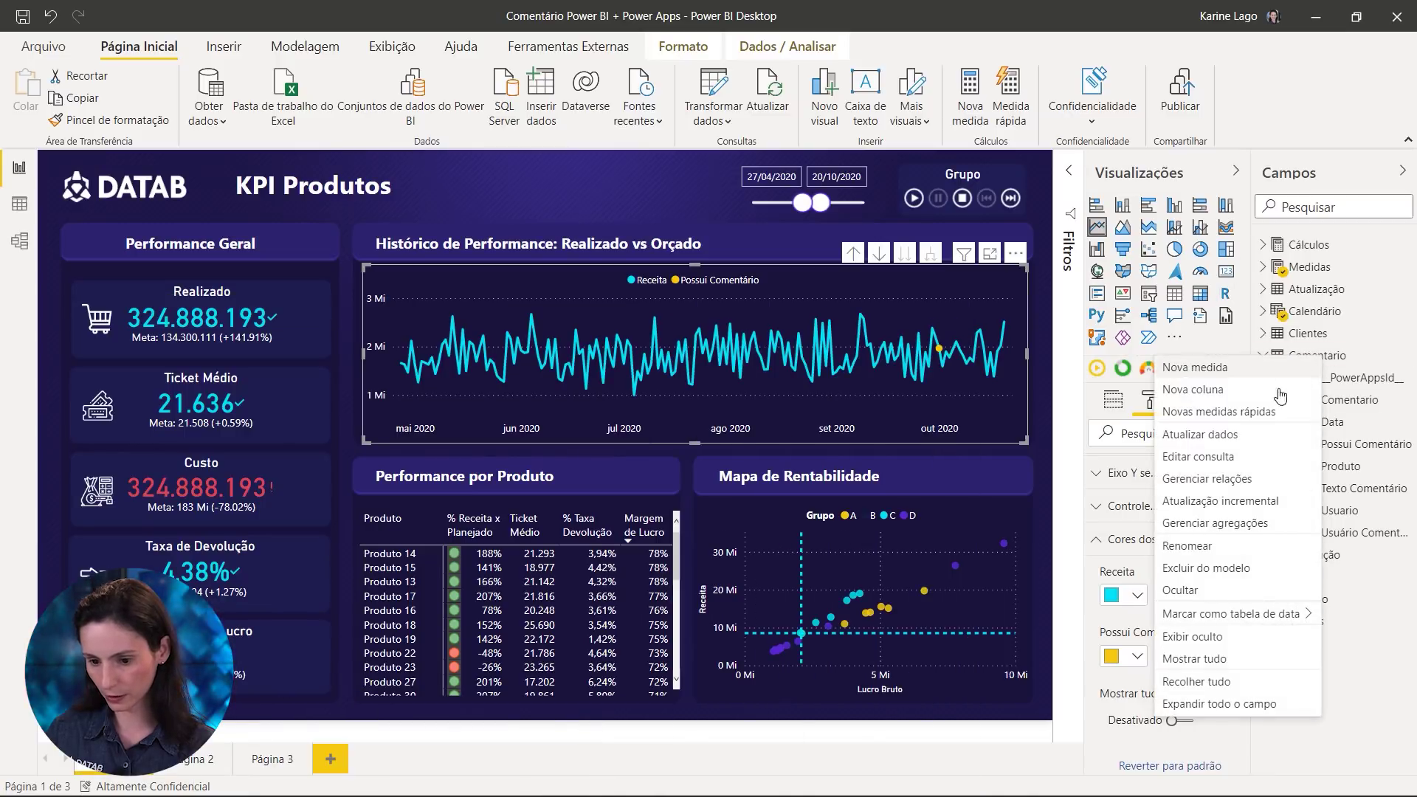
click(1189, 437)
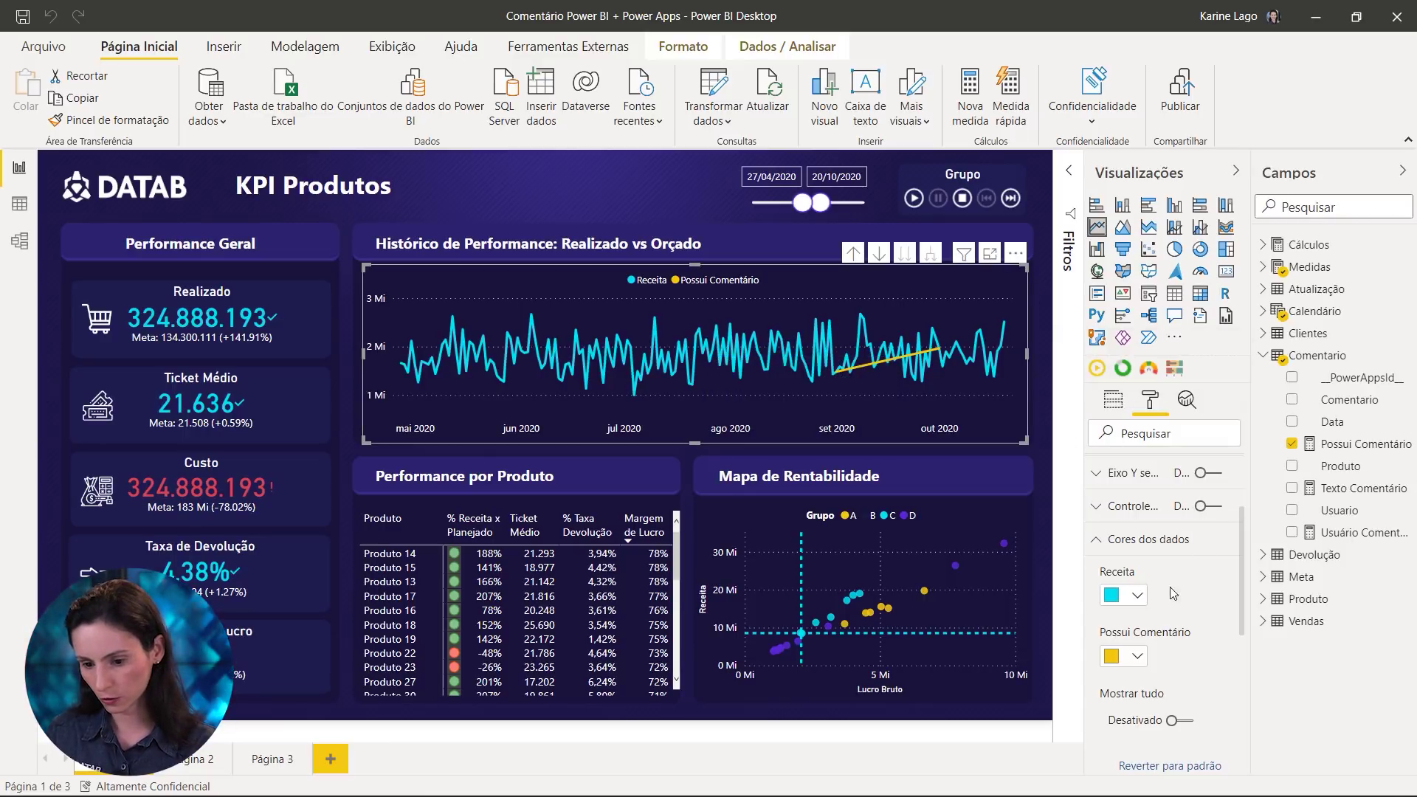
Enable Personalizar séries in the Formas formatting settings of the Histórico de Performance line chart
click(1144, 546)
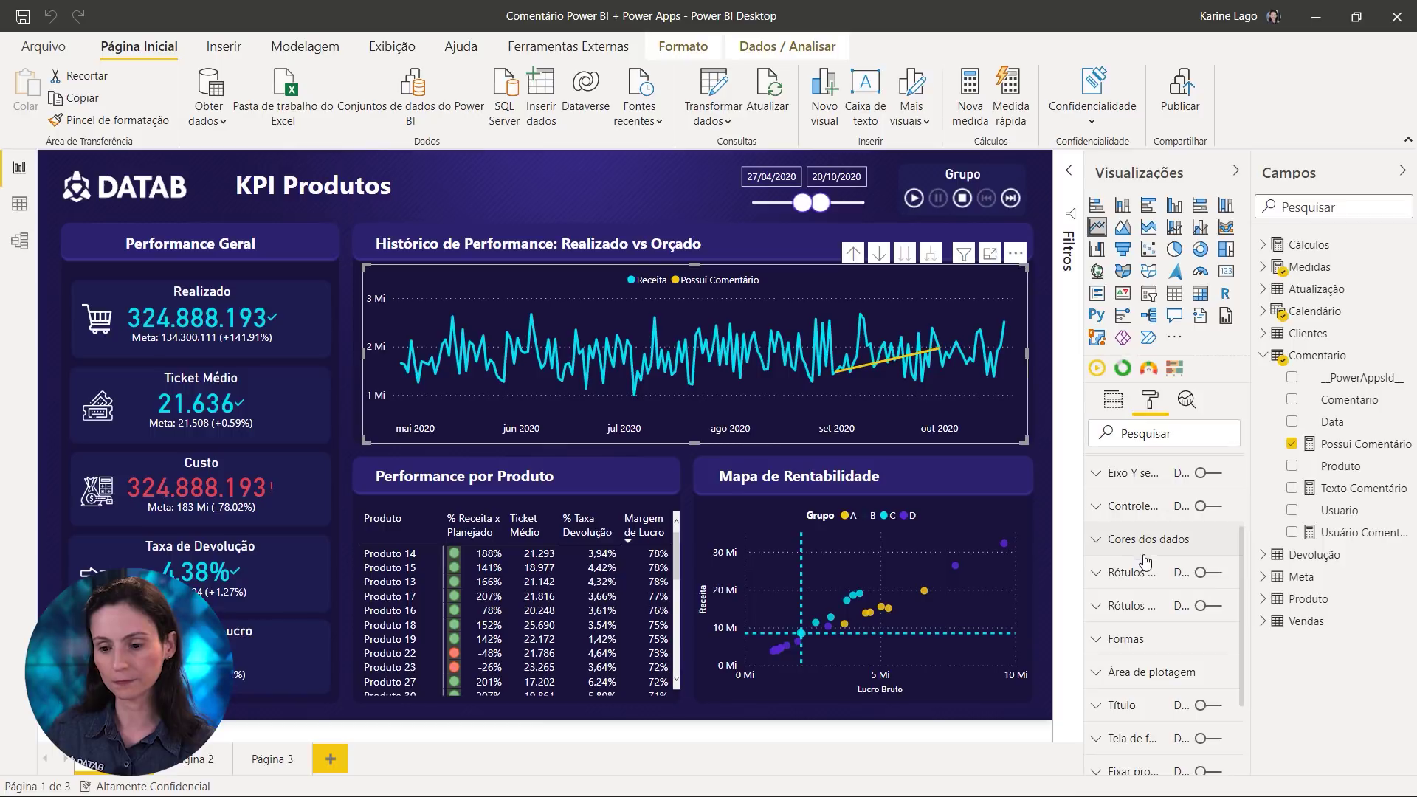
click(1136, 638)
scroll(1159, 650, down, 5)
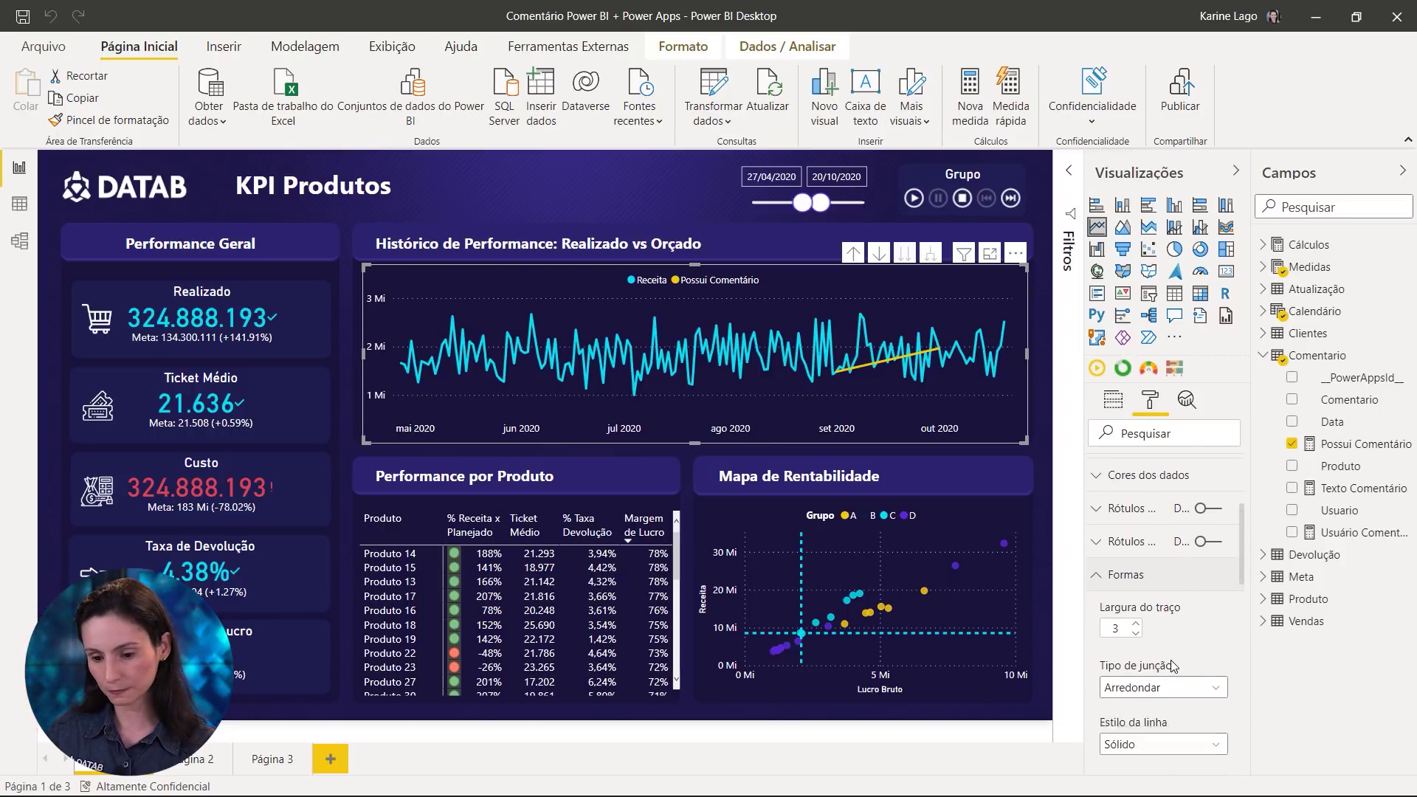
scroll(1165, 652, down, 3)
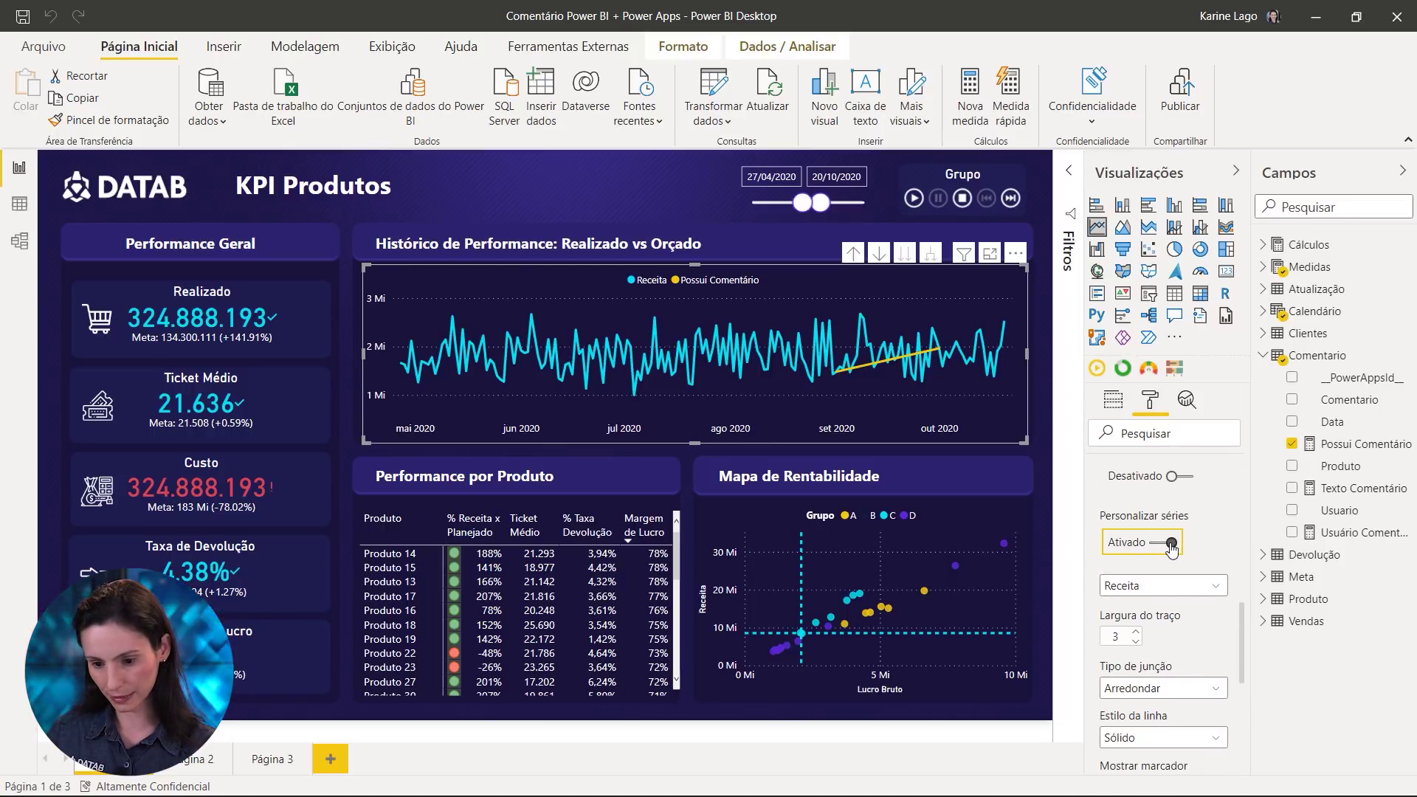
click(1171, 547)
click(1172, 547)
For the Possui Comentário series, set the stroke width to 0 and turn on Mostrar marcador
click(1162, 586)
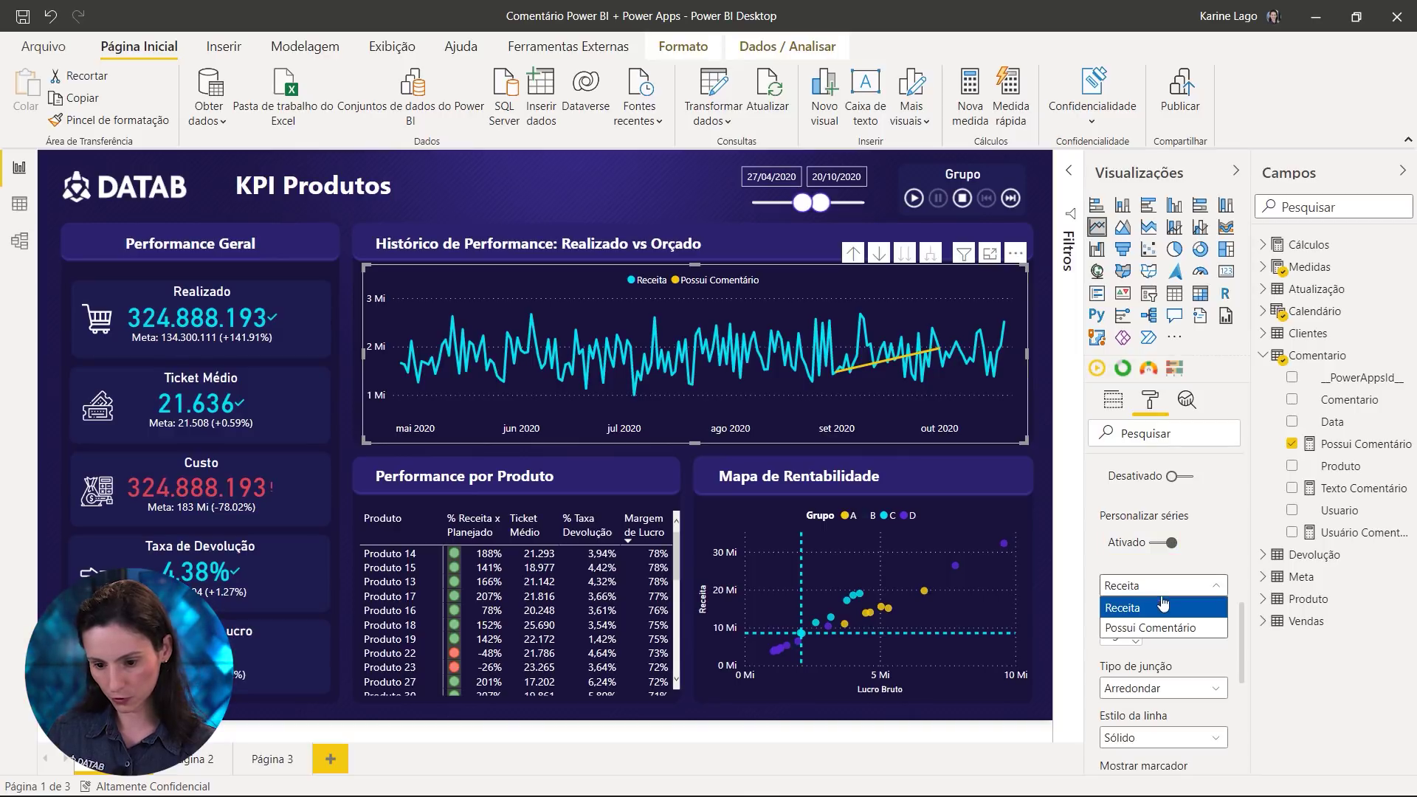
click(1149, 628)
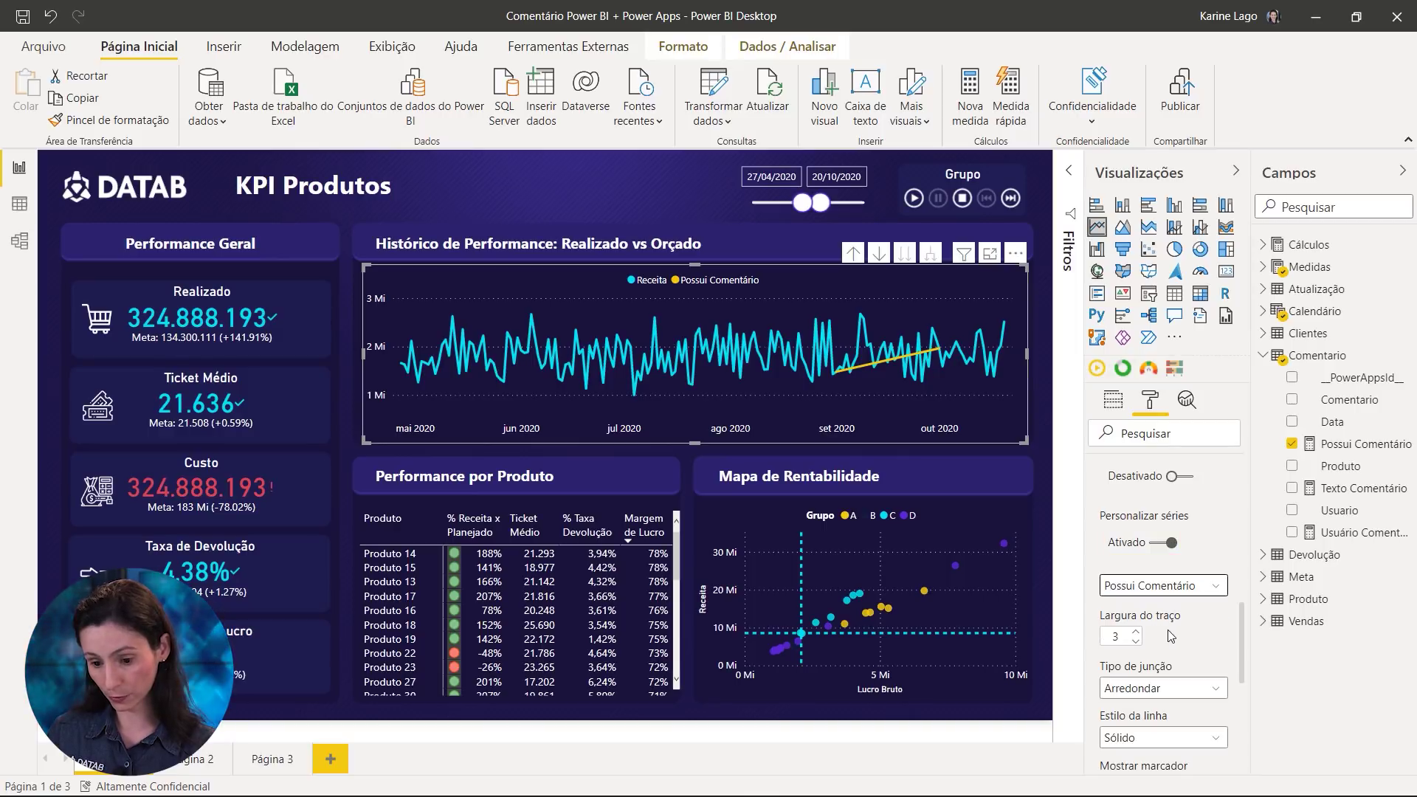
drag(1119, 639, 1093, 639)
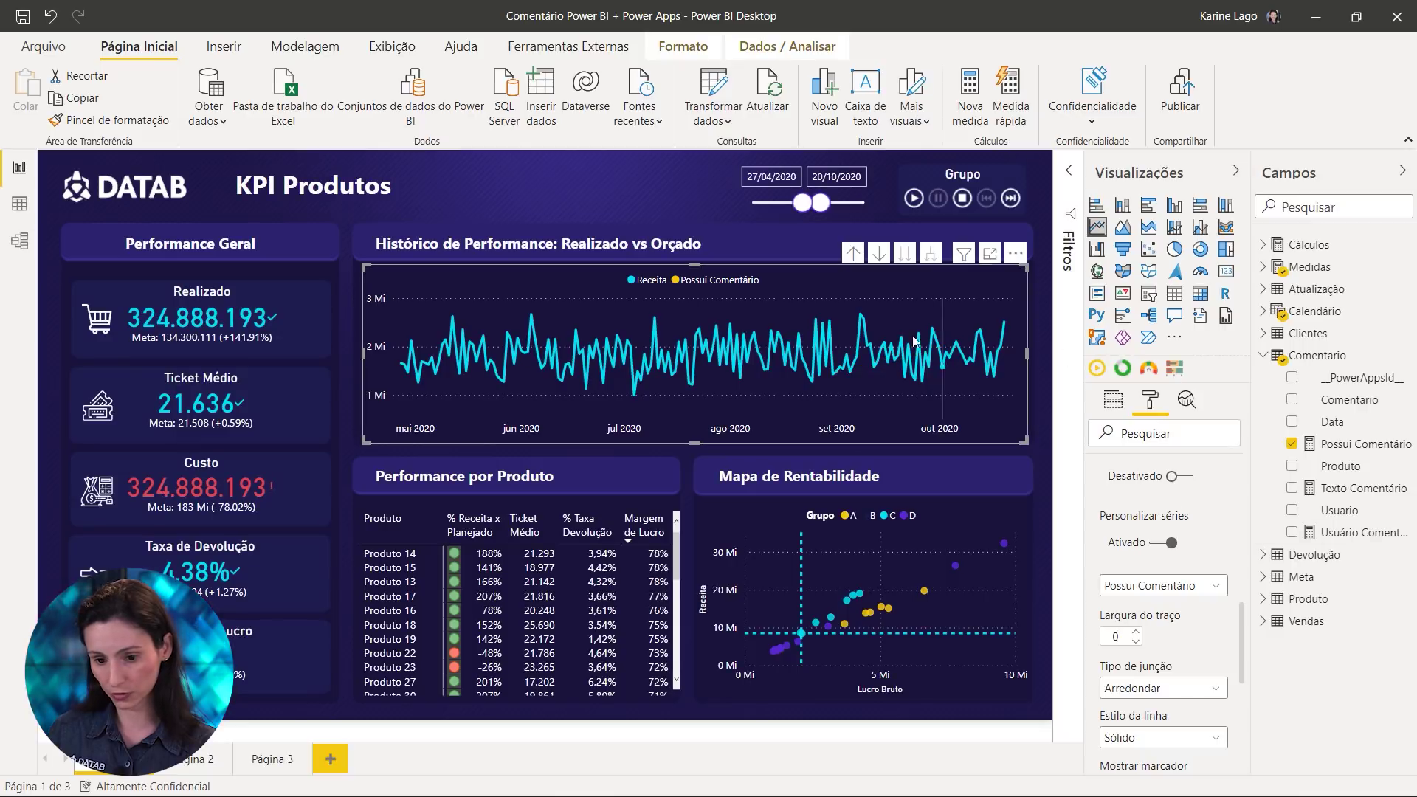
scroll(1173, 649, down, 5)
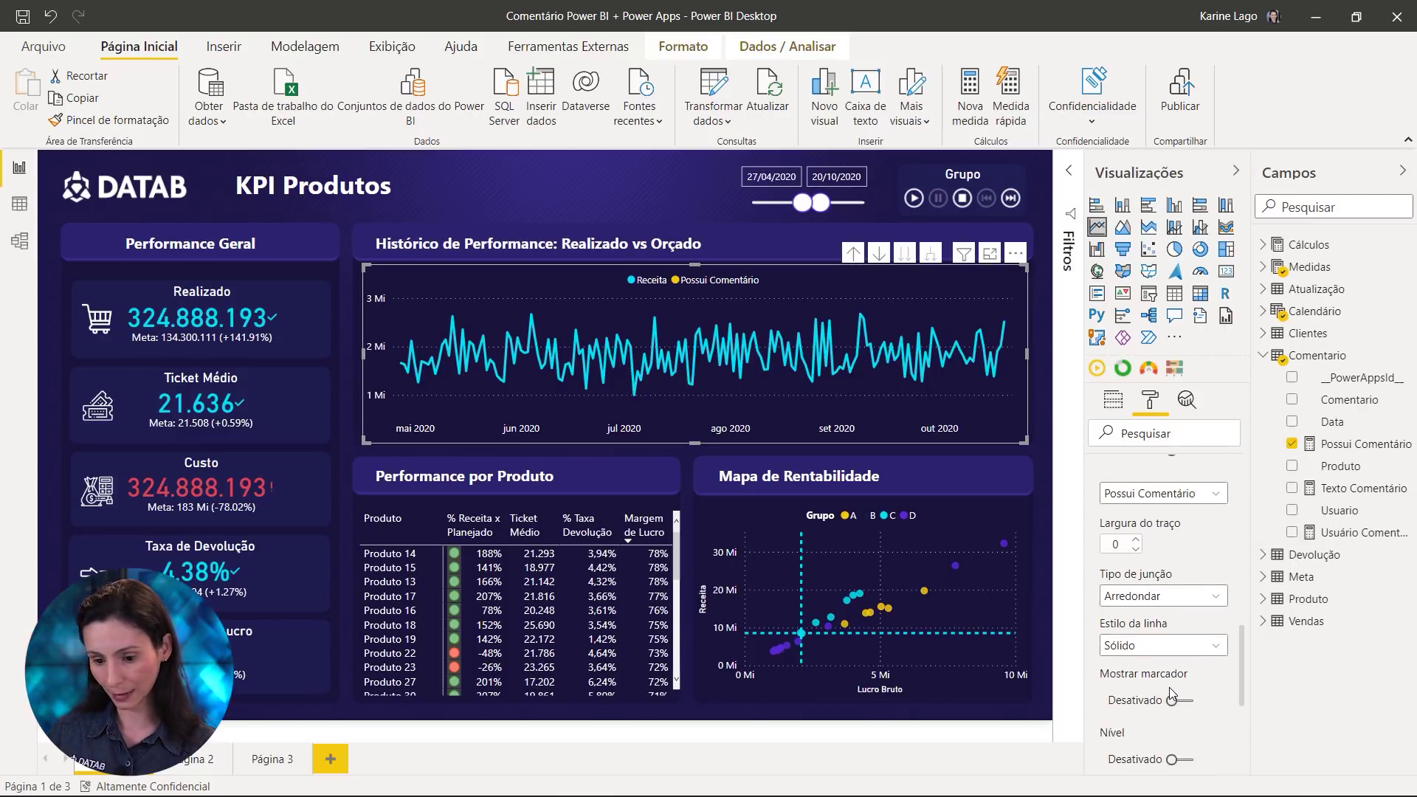
click(1183, 611)
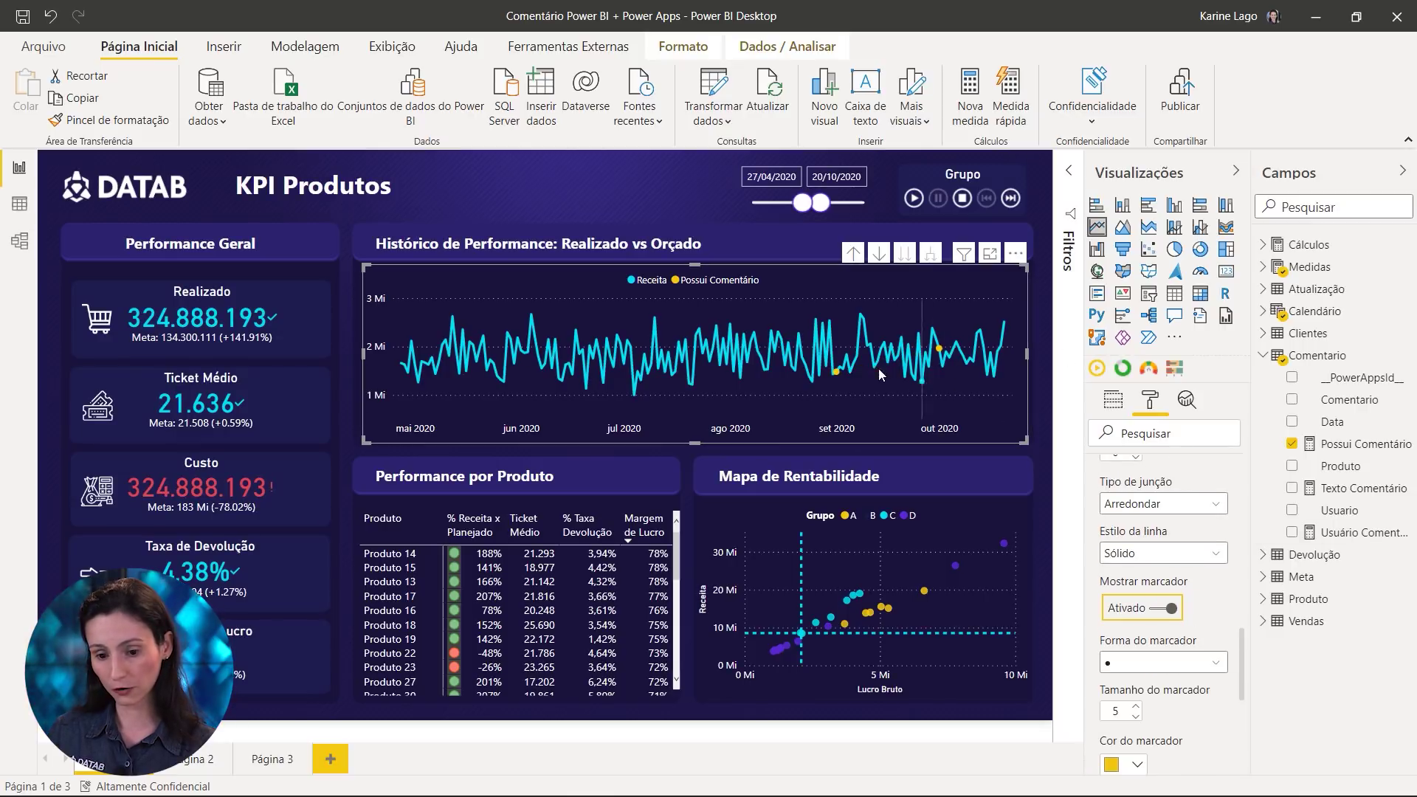
Set the Possui Comentário series marker shape to a square and its size to 7
scroll(1195, 731, down, 2)
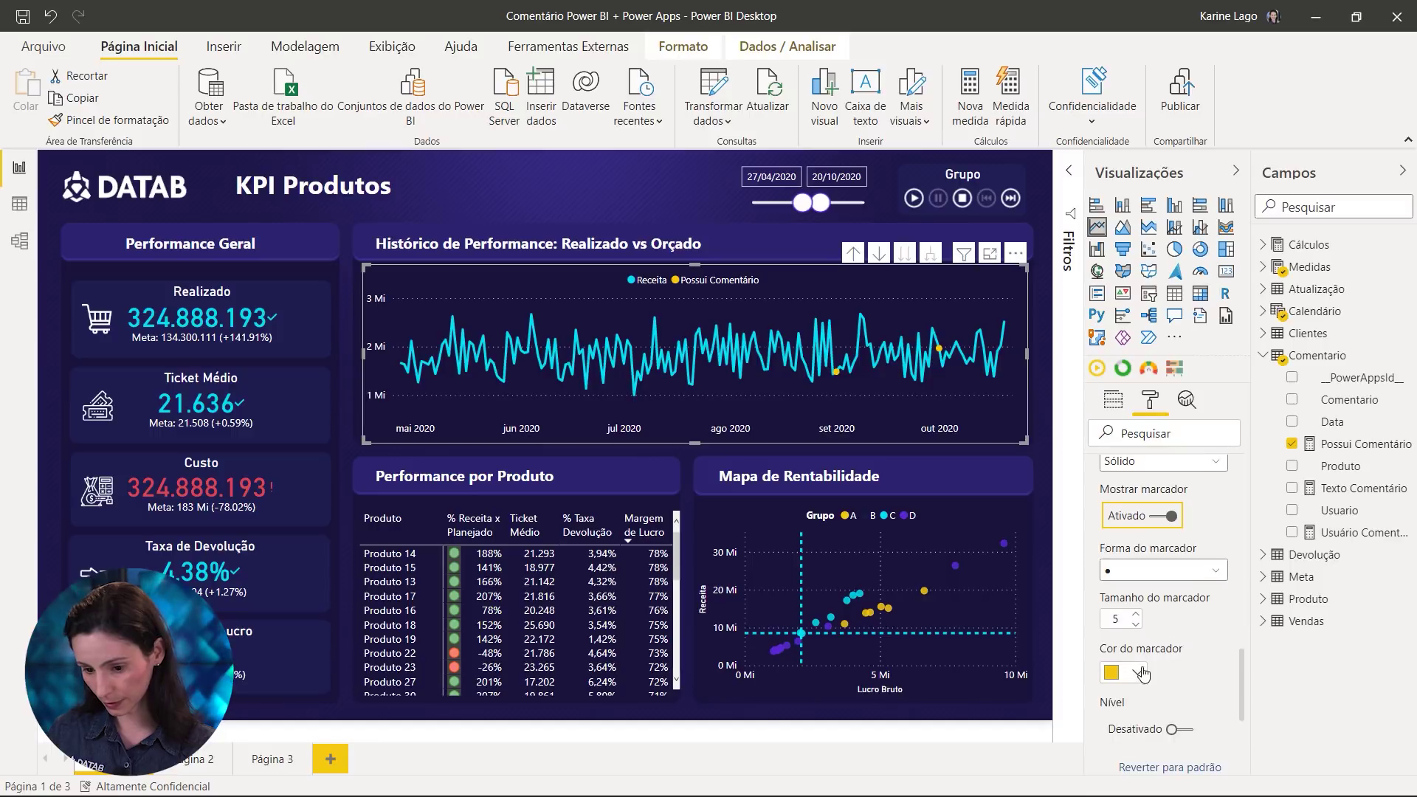
click(1169, 571)
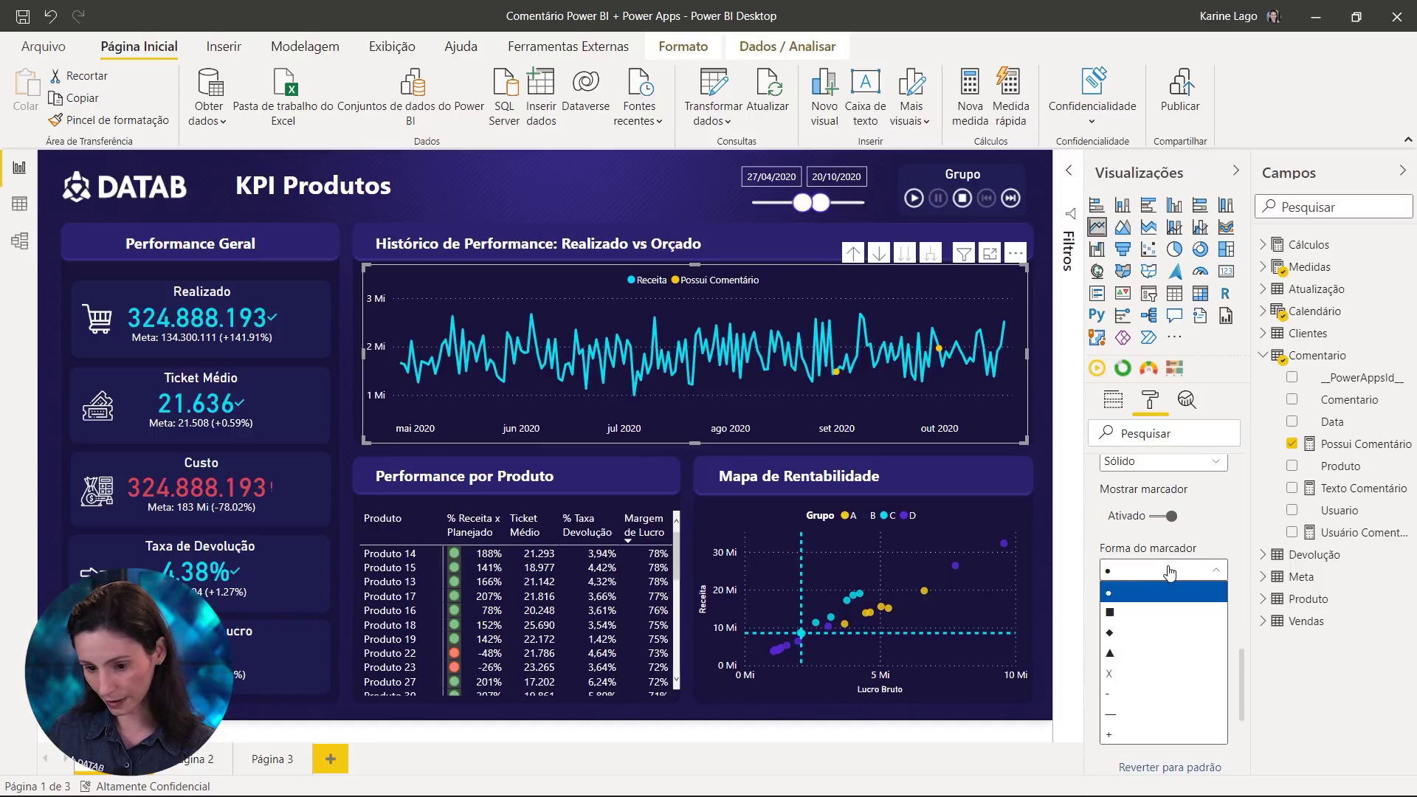
click(1161, 622)
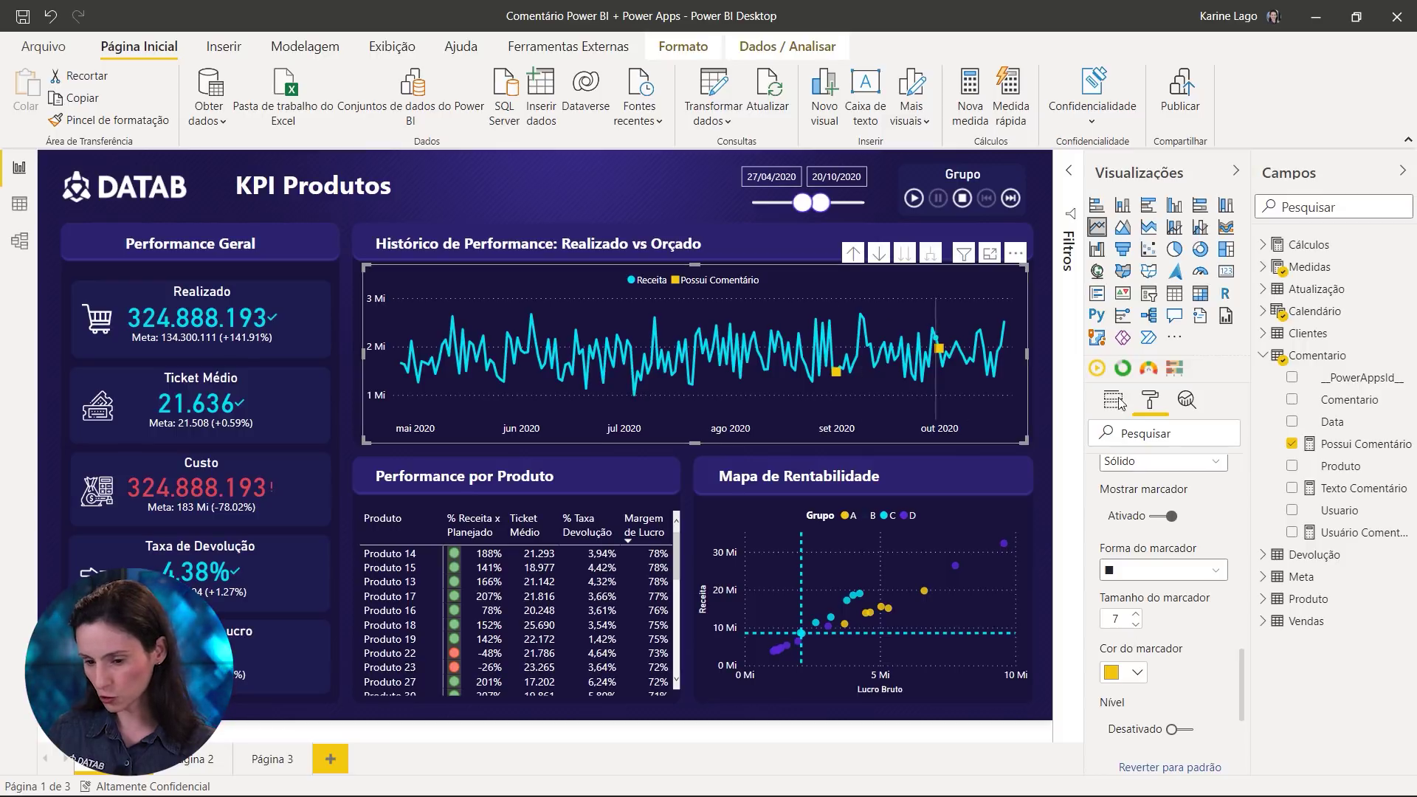
Refresh the data of the Comentario table and check the comment markers on the history chart
right_click(1305, 360)
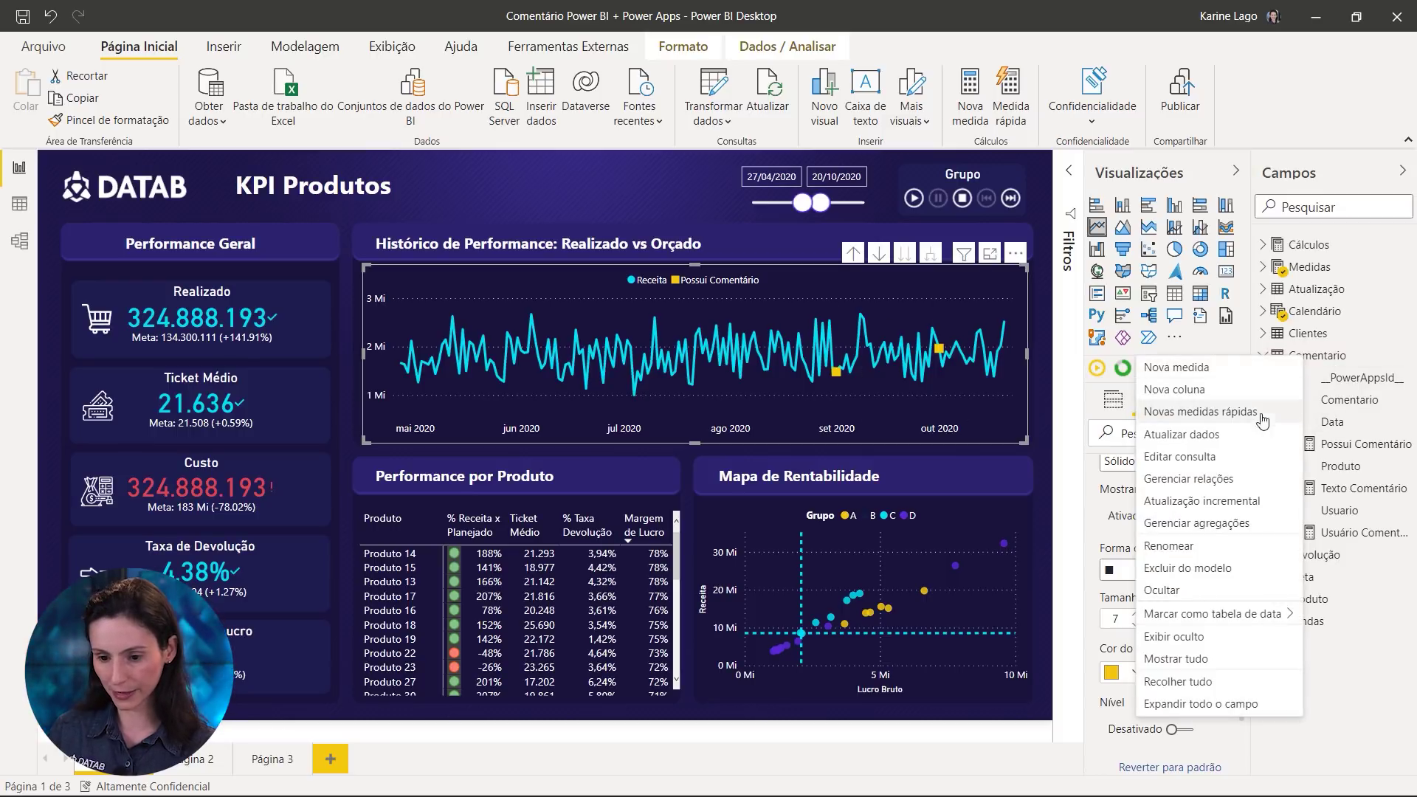
key(Escape)
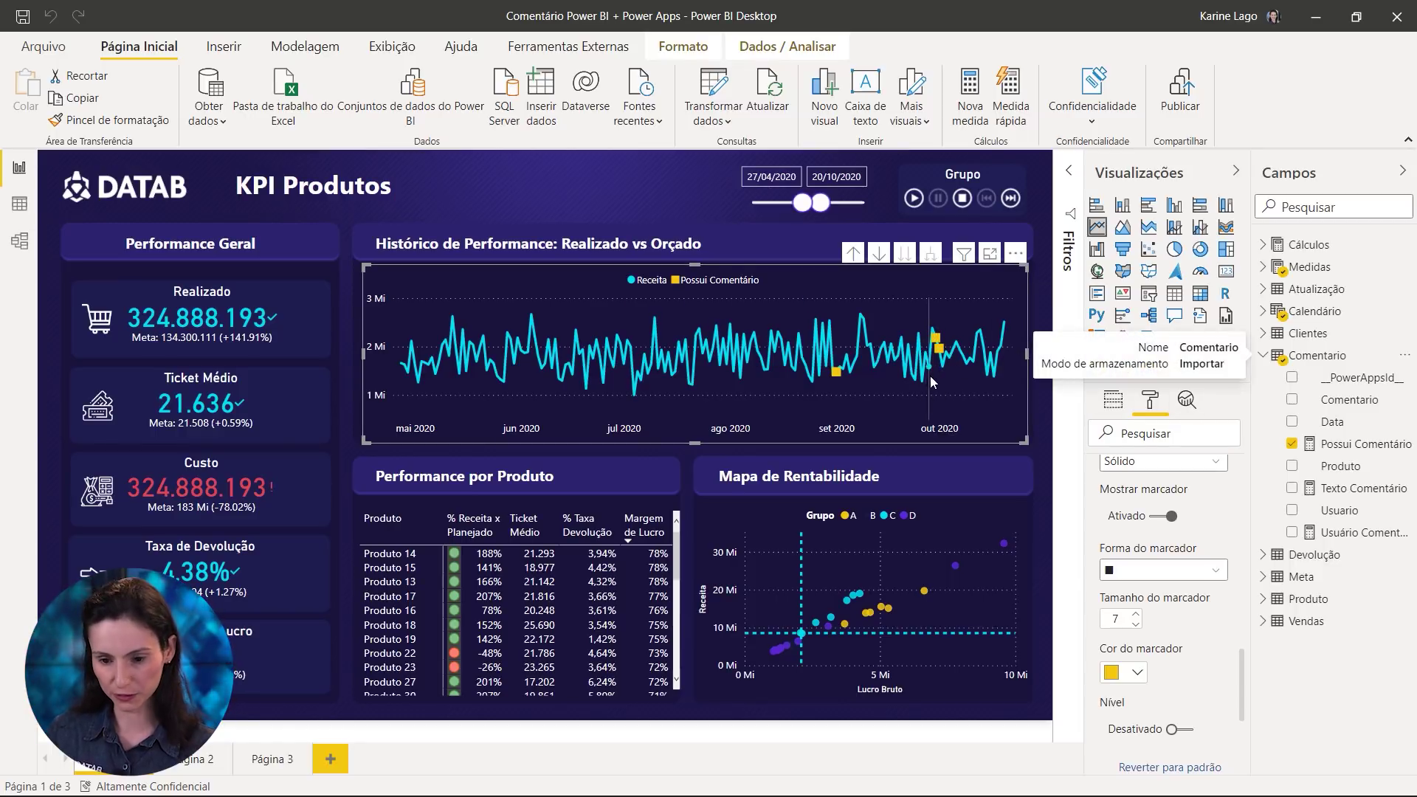
mouse_move(930, 368)
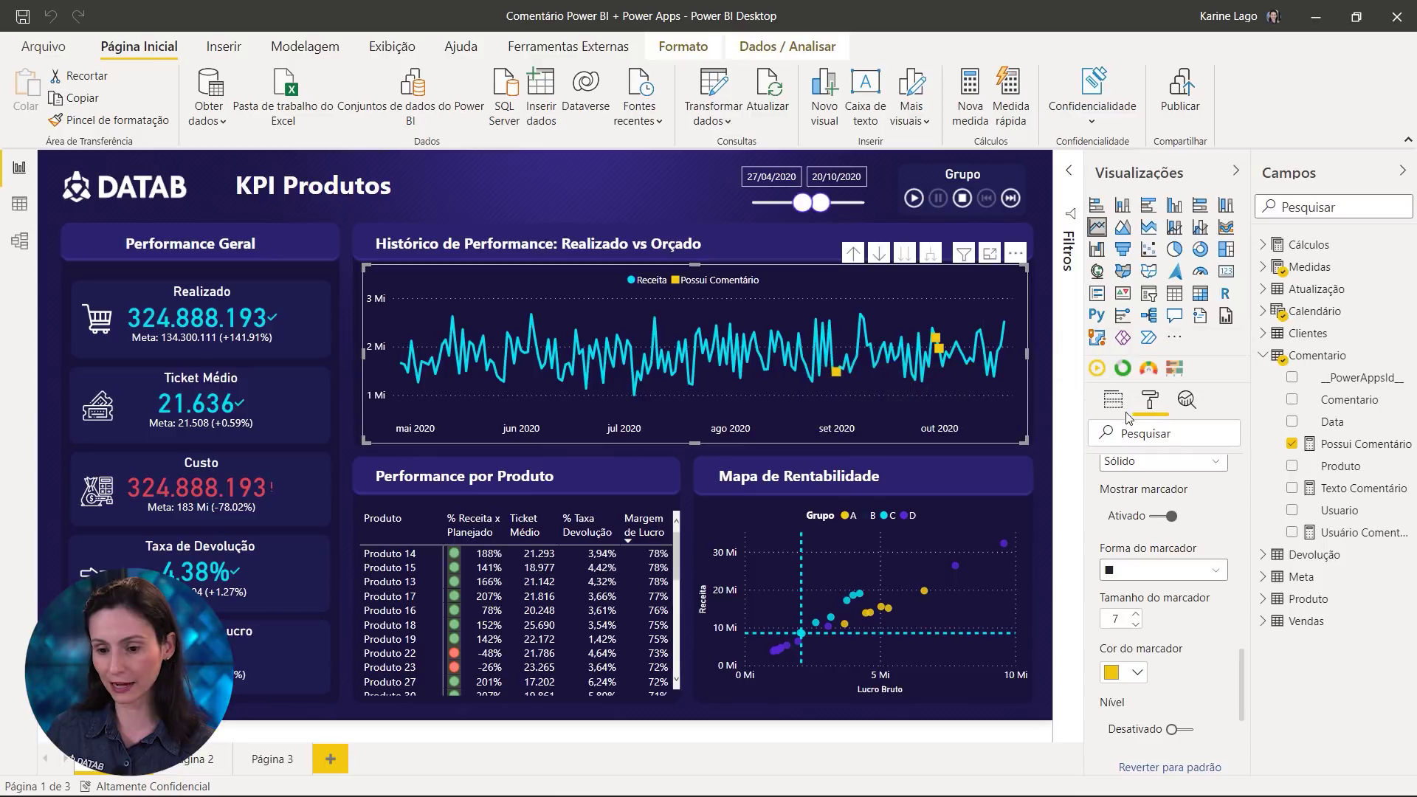
Set the history chart's tooltip to use the report page Página 3
scroll(1155, 520, up, 3)
click(1156, 520)
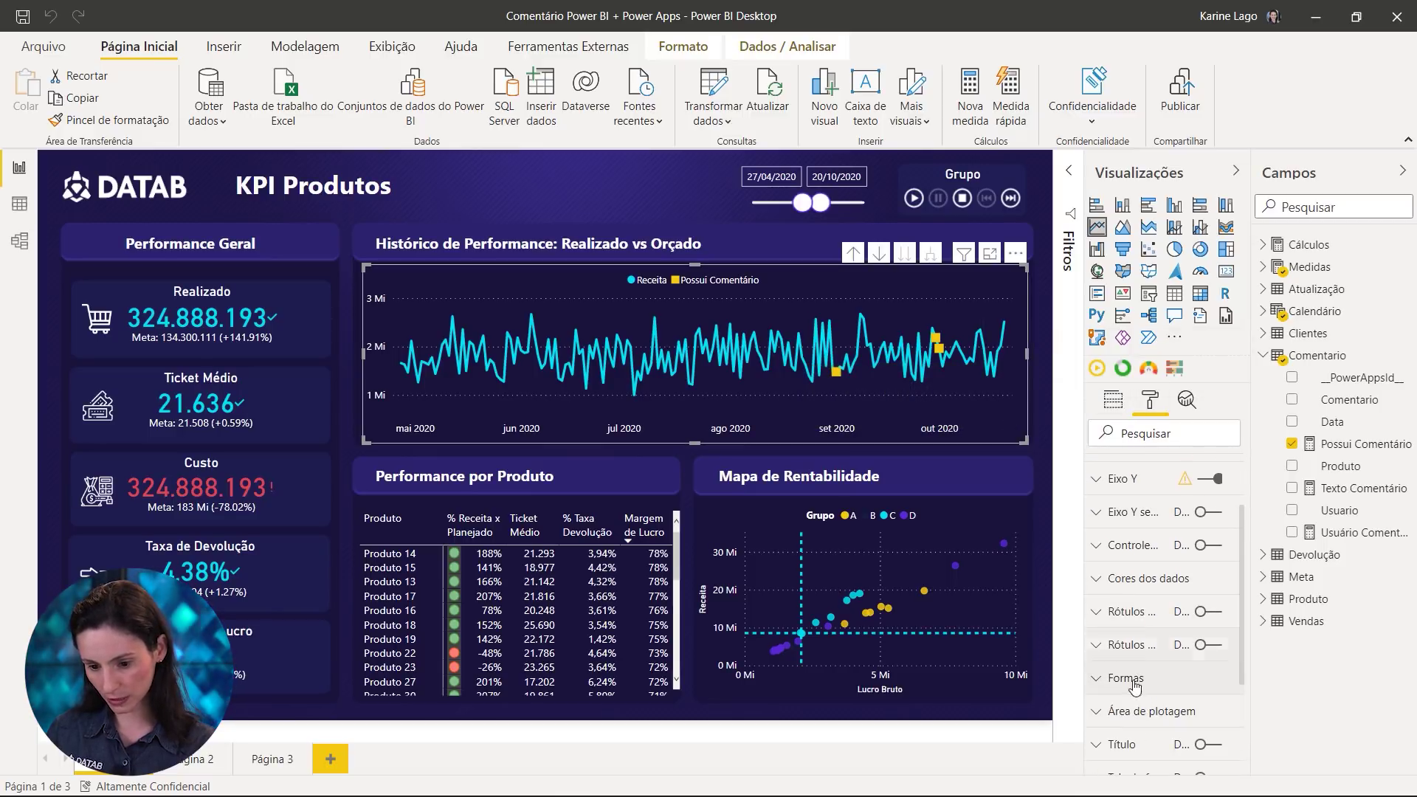
scroll(1142, 704, down, 3)
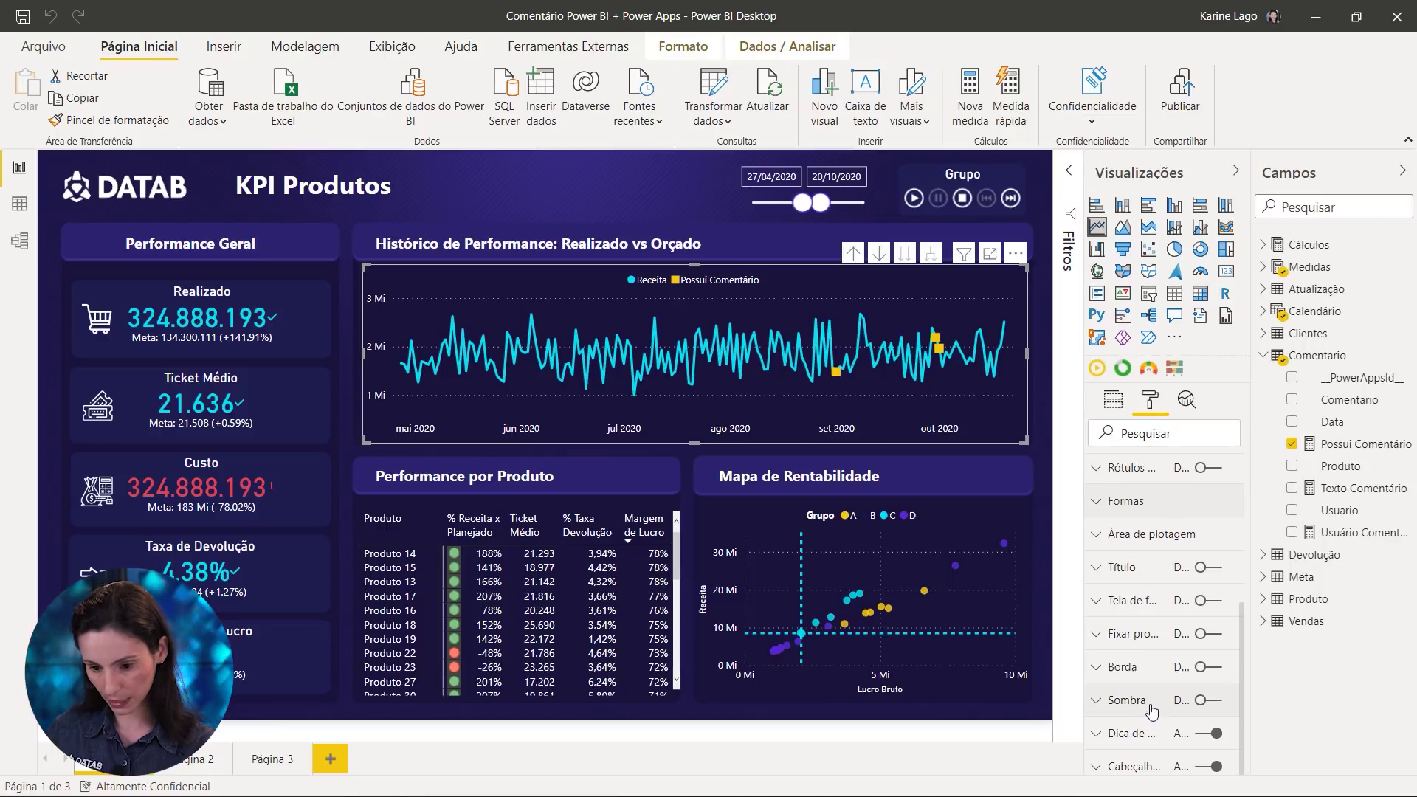
click(1124, 734)
click(1158, 567)
click(1134, 626)
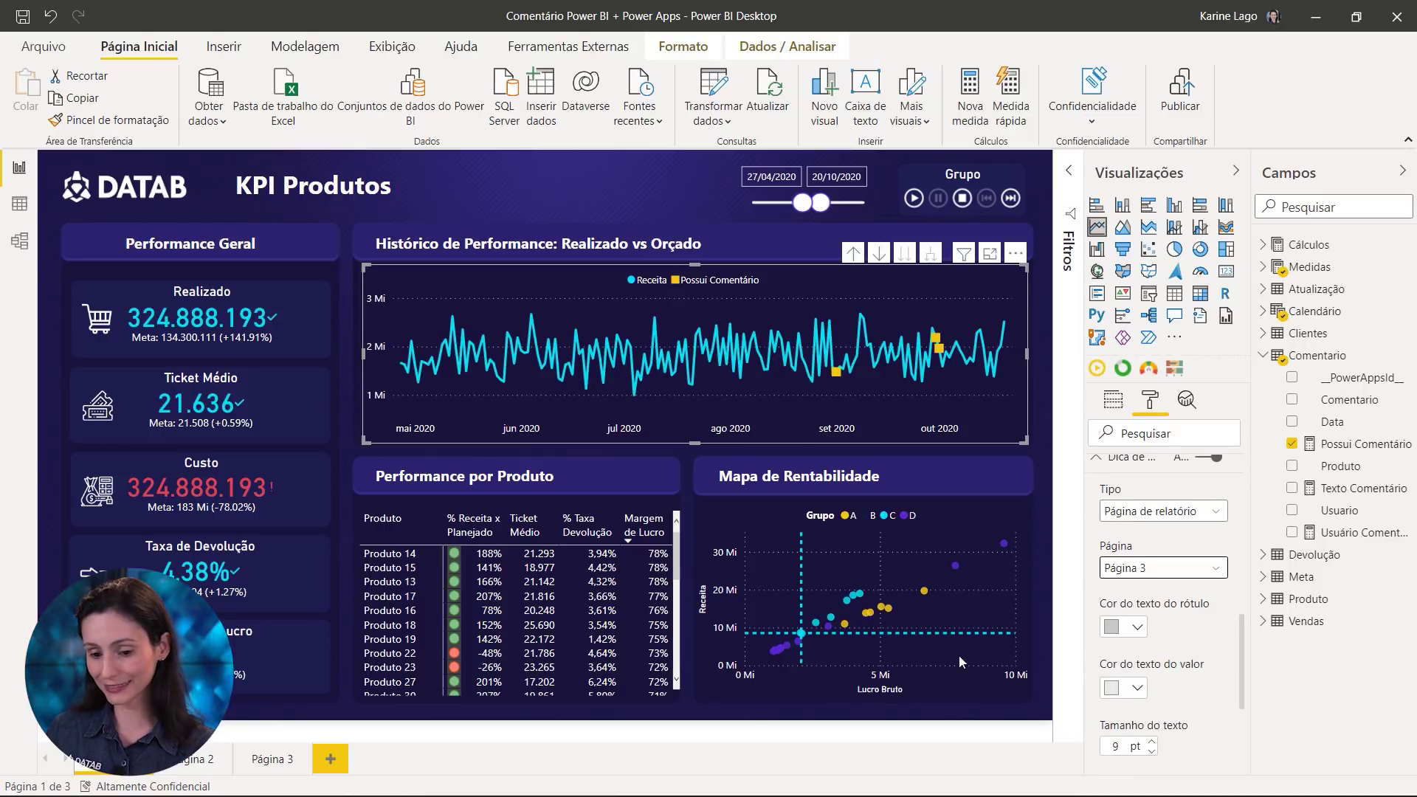
Look over the tooltip layout on Página 3 and preview it on the history chart's comment markers
click(267, 765)
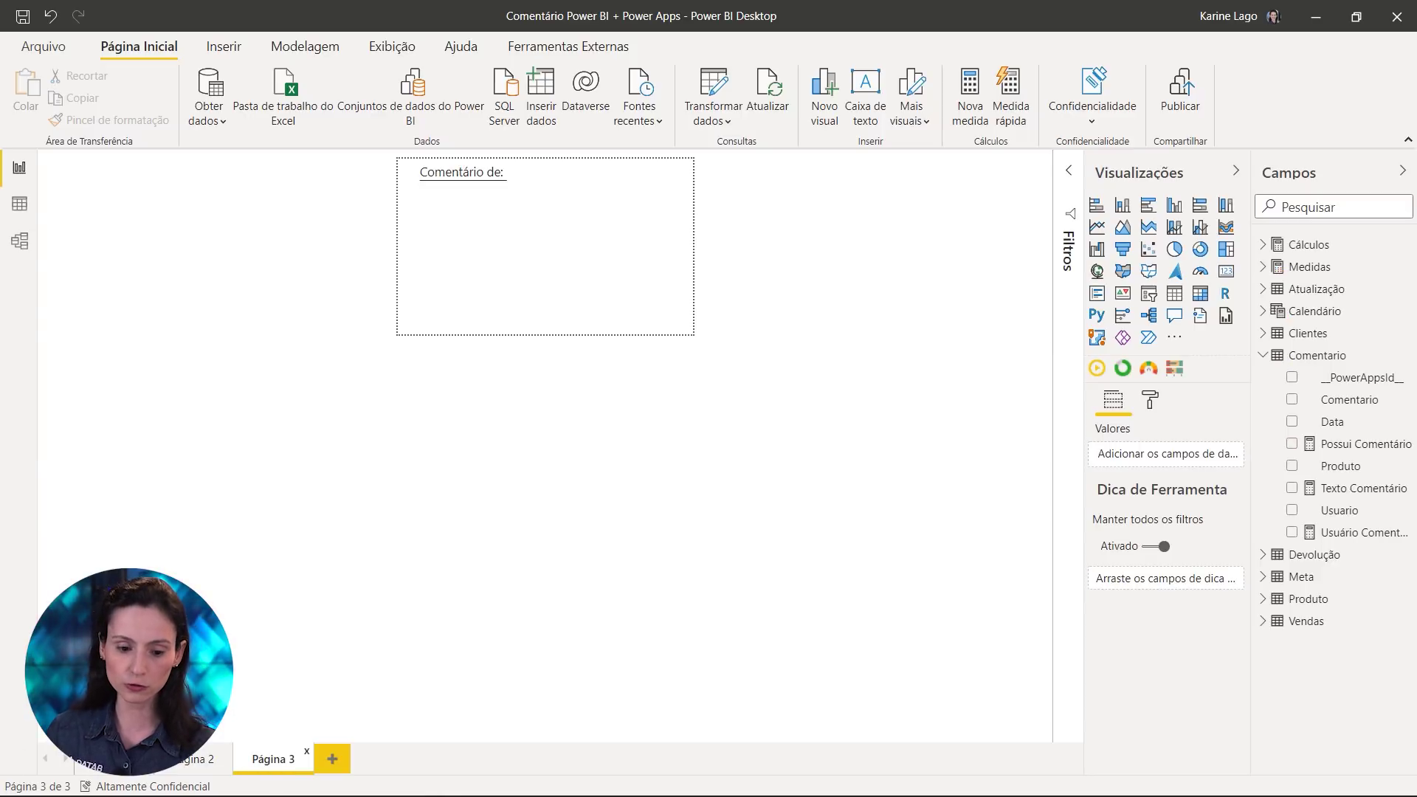
key(ctrl+Page_Up)
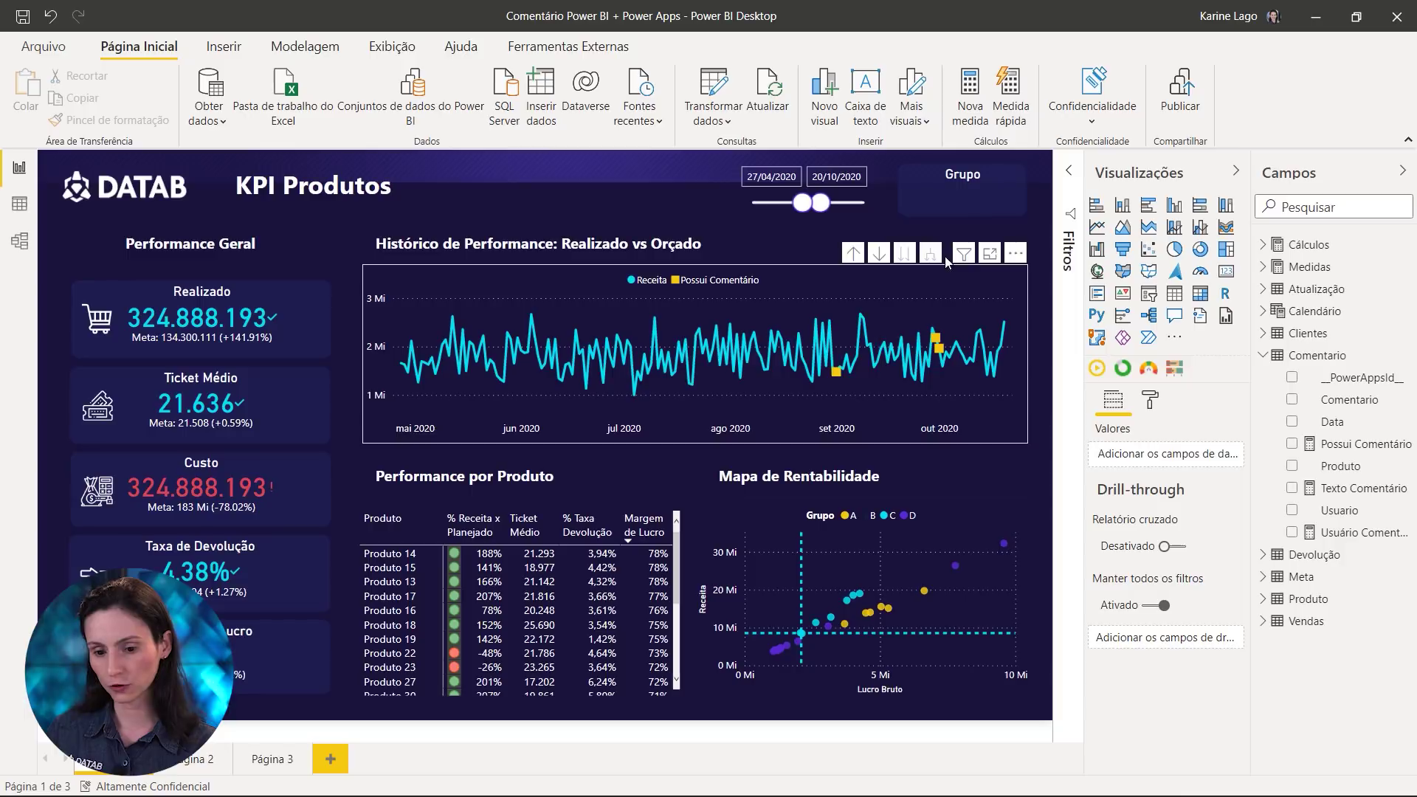
mouse_move(838, 380)
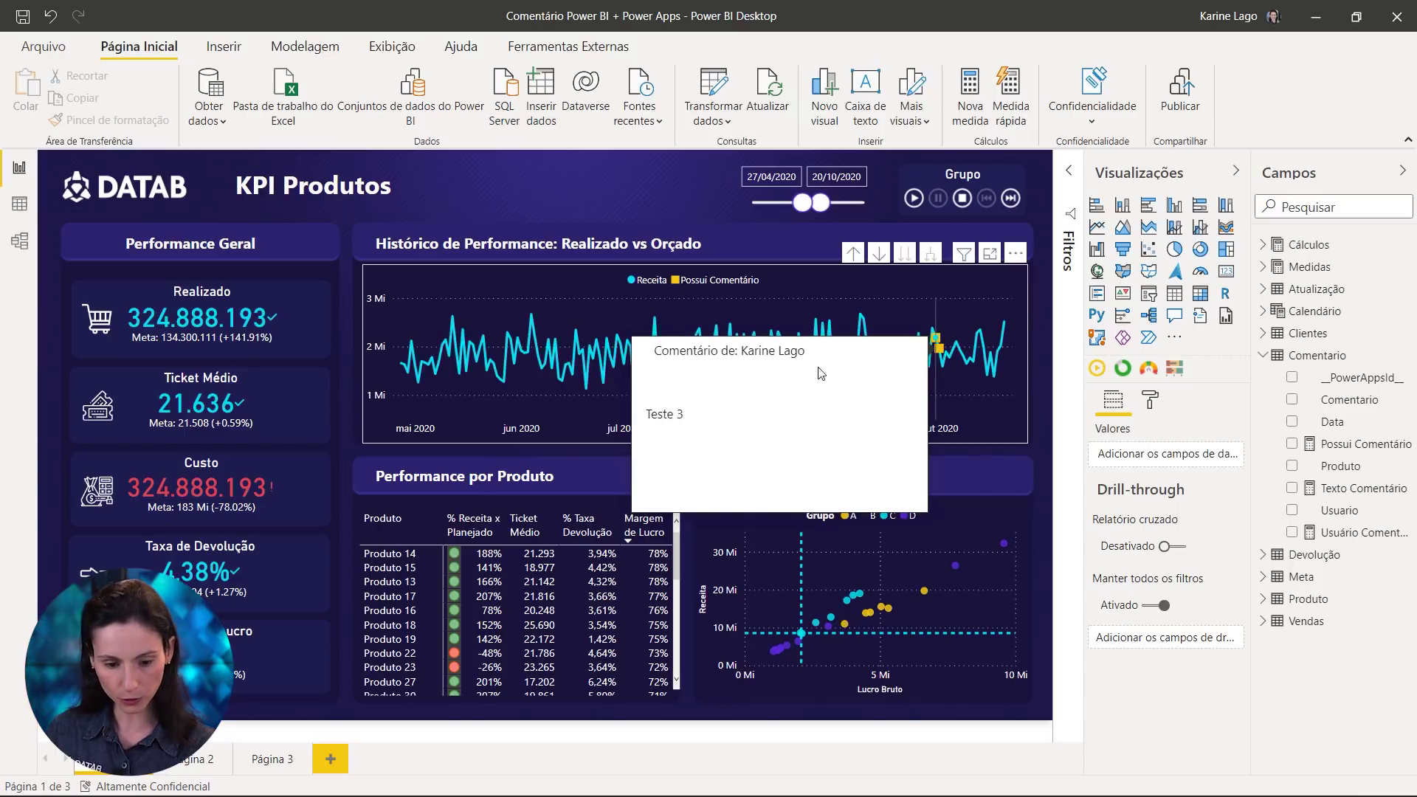
On Página 3, resize the comment text box to fill the area under the heading and set its font size to 9
click(273, 758)
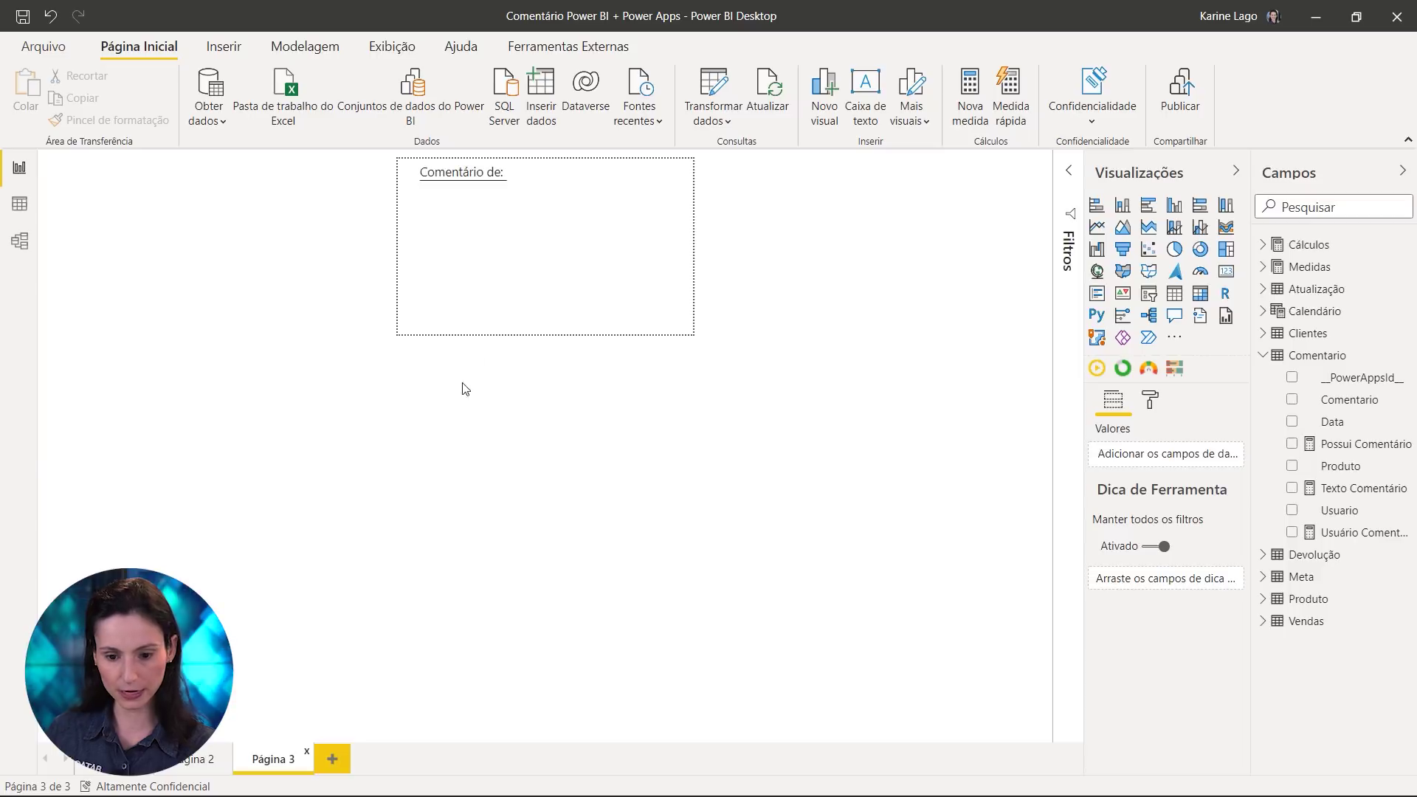
click(664, 273)
drag(676, 316, 678, 322)
drag(548, 224, 542, 200)
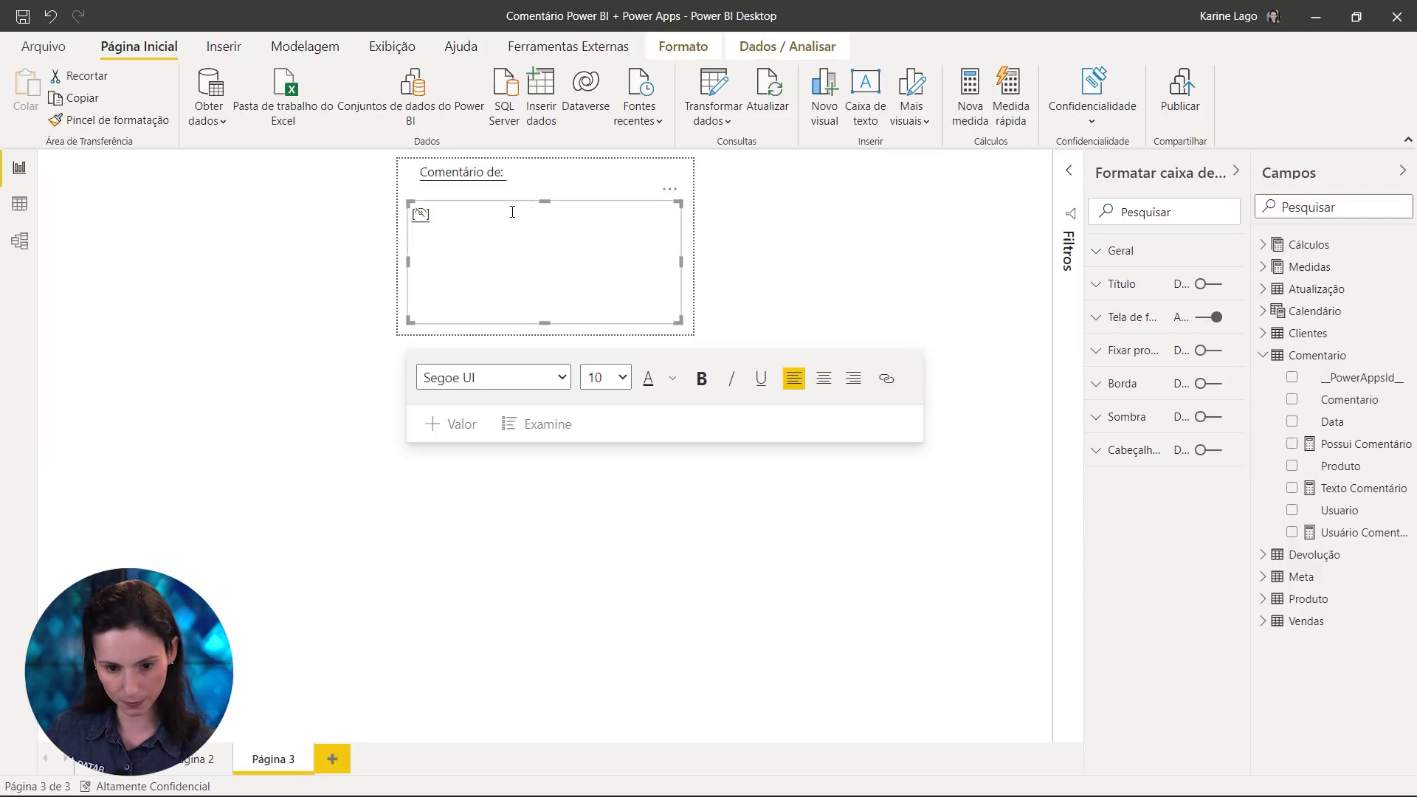
click(601, 377)
click(616, 418)
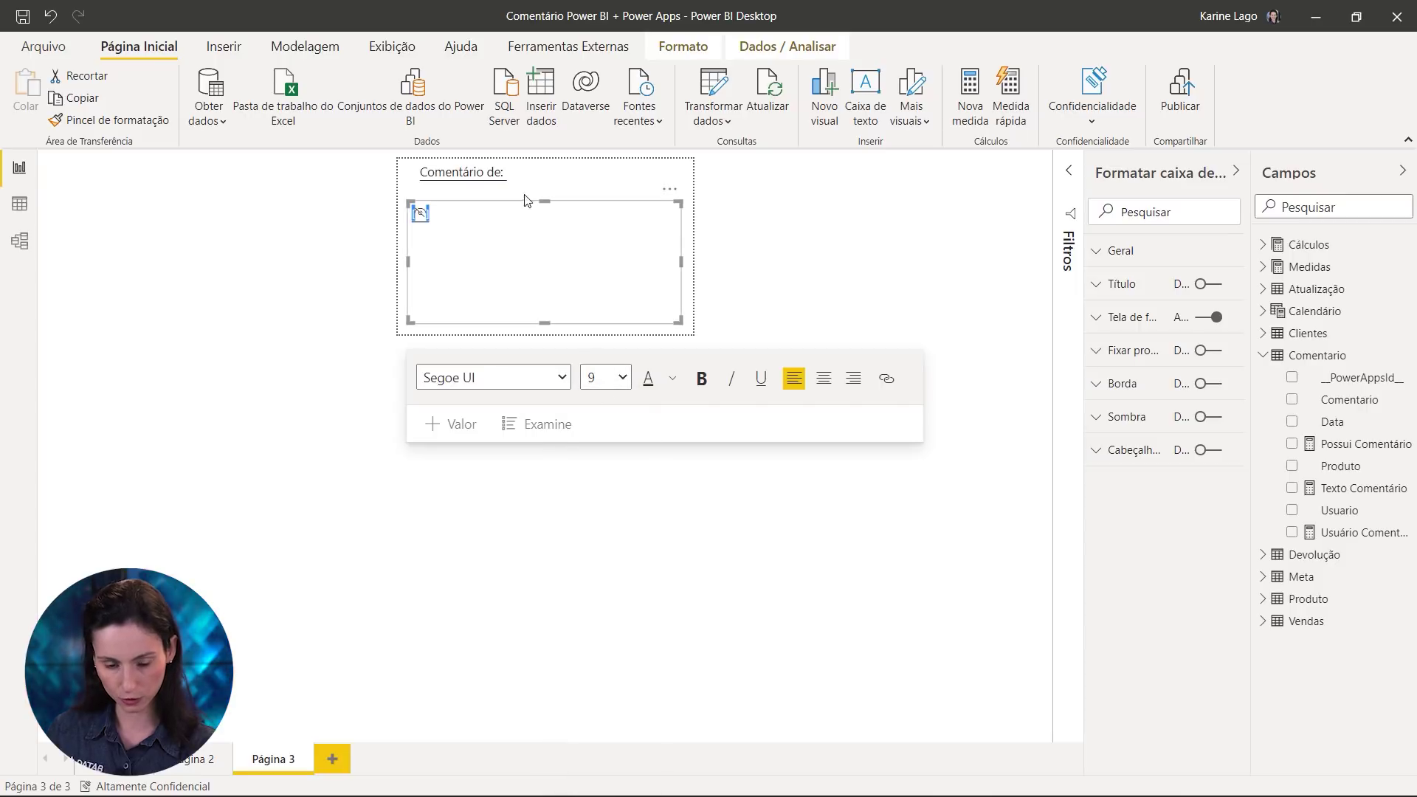
Align the Comentário de: heading with the comment box's left edge, make it bold, and preview the tooltip on the history chart
triple_click(466, 175)
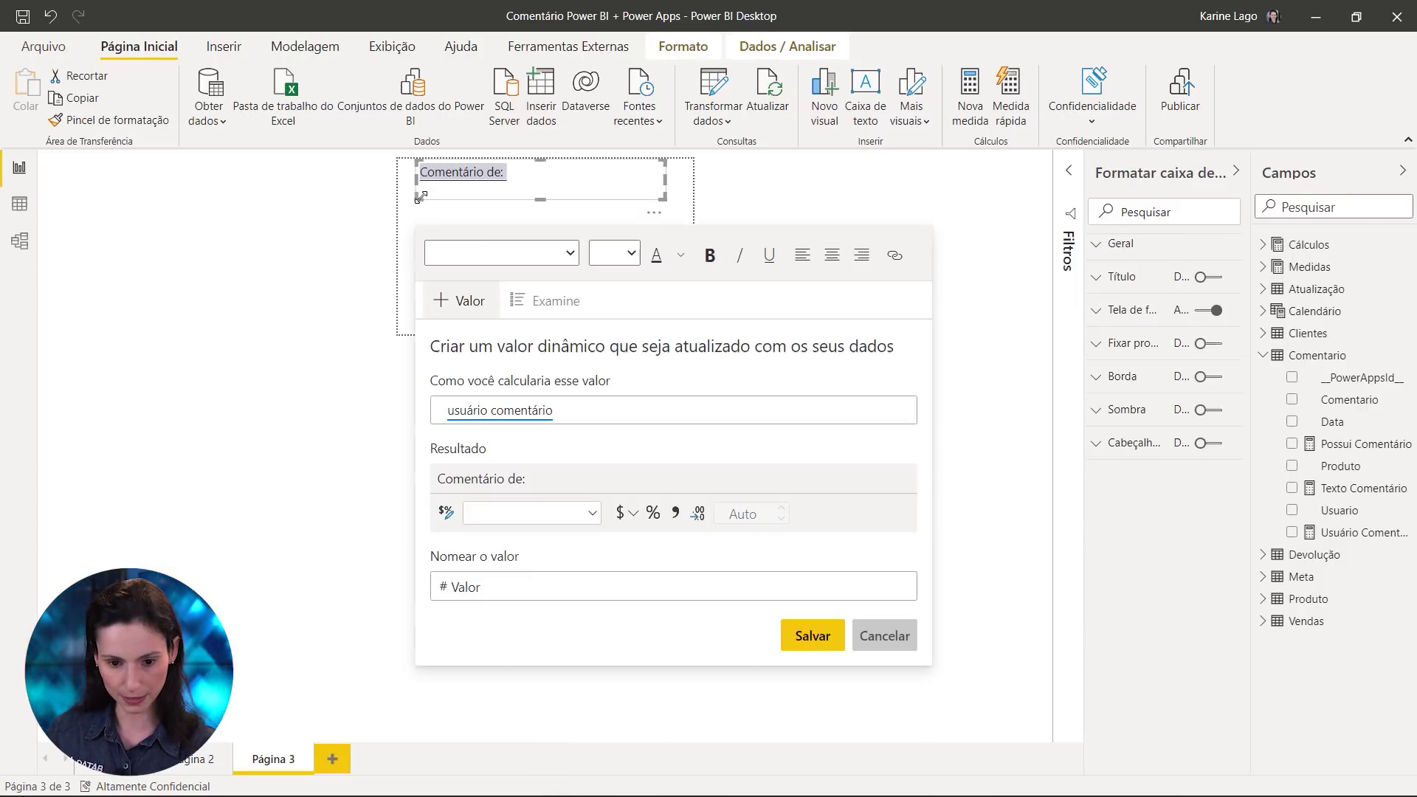
click(425, 205)
click(454, 172)
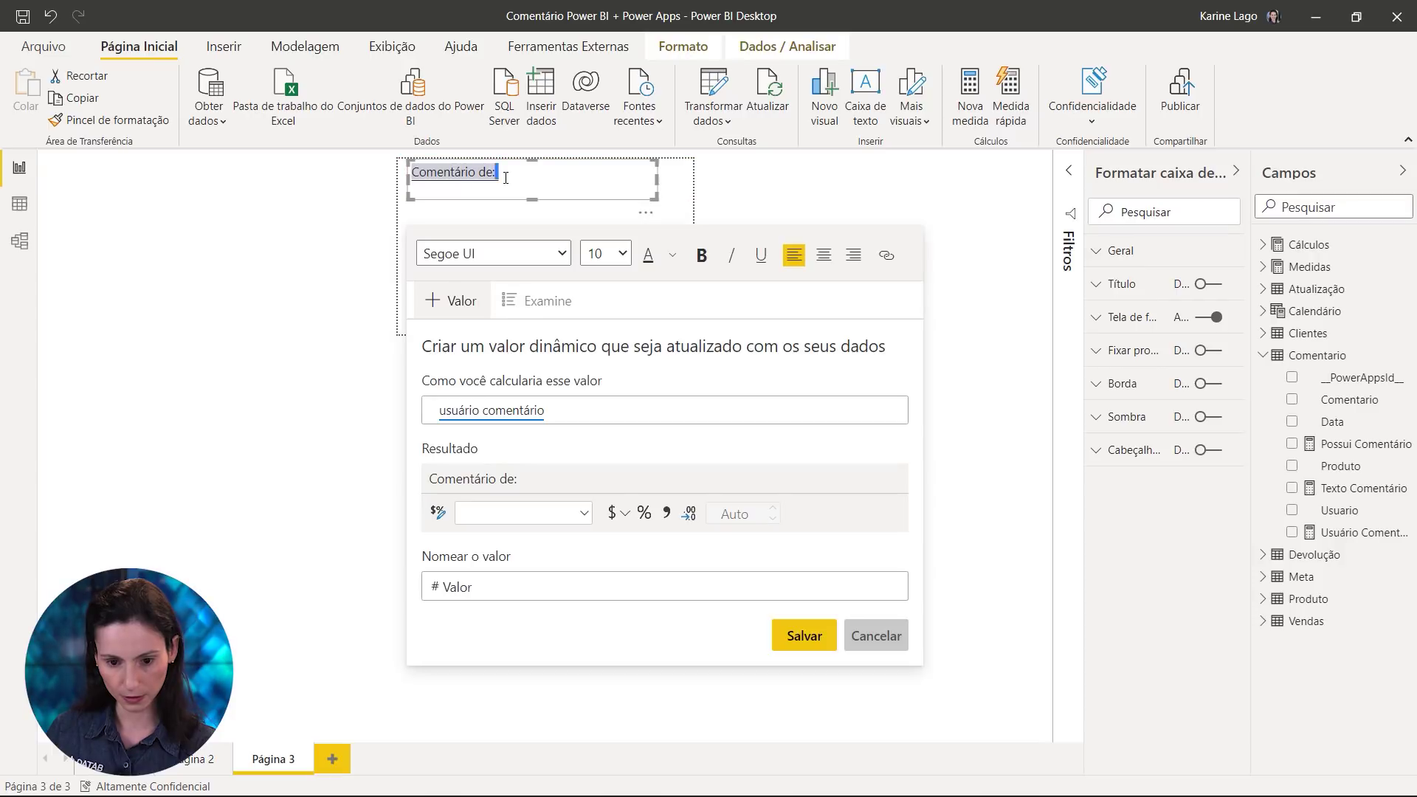
click(760, 257)
click(702, 257)
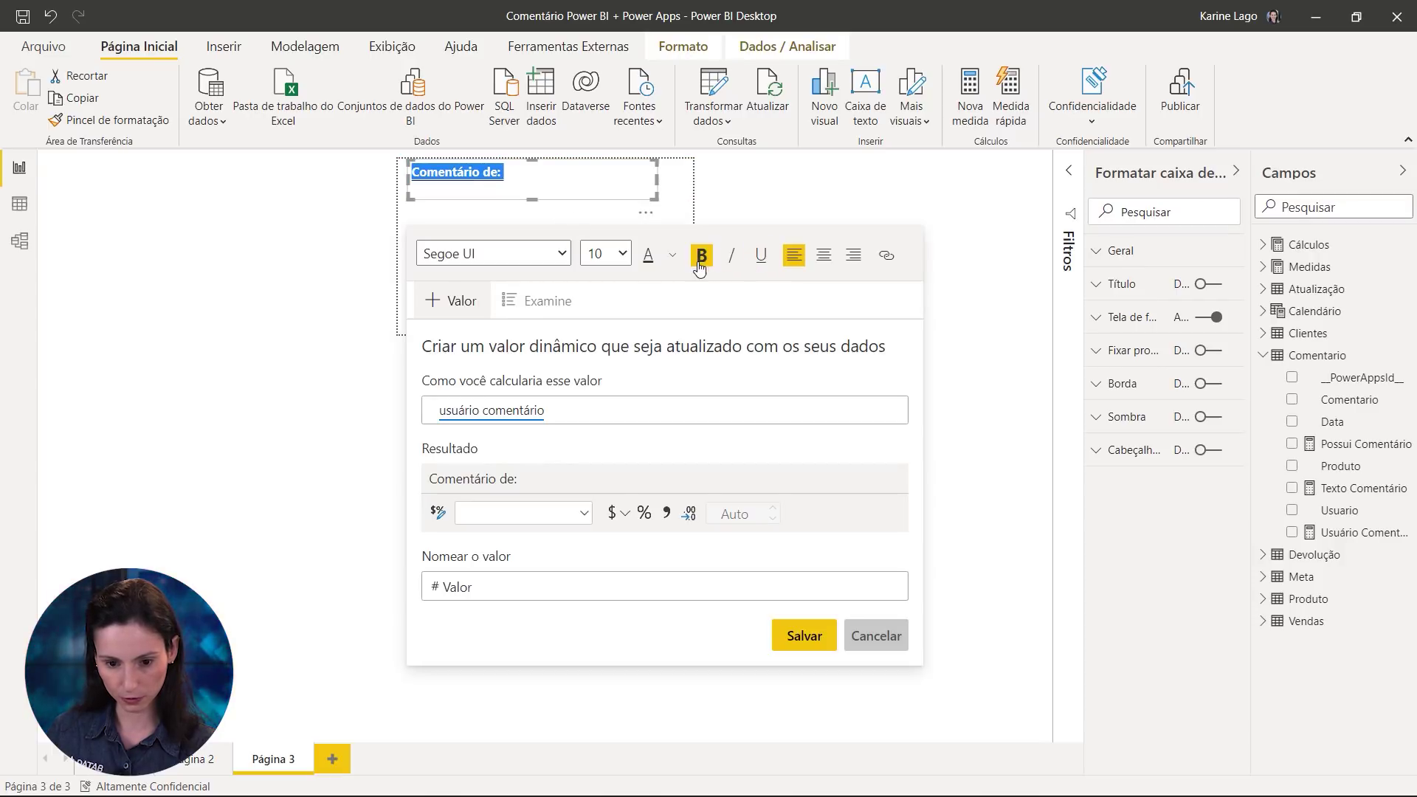
click(807, 638)
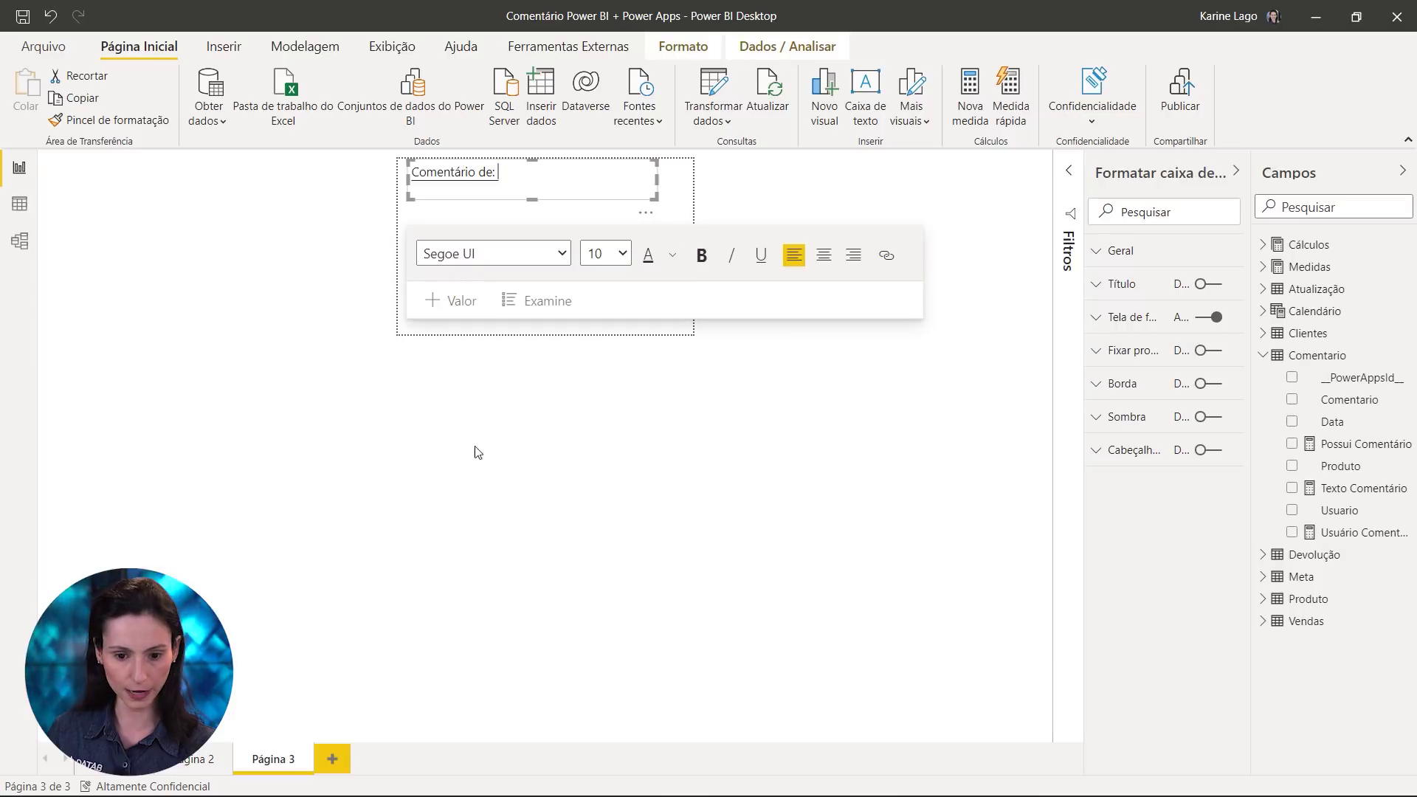
click(509, 356)
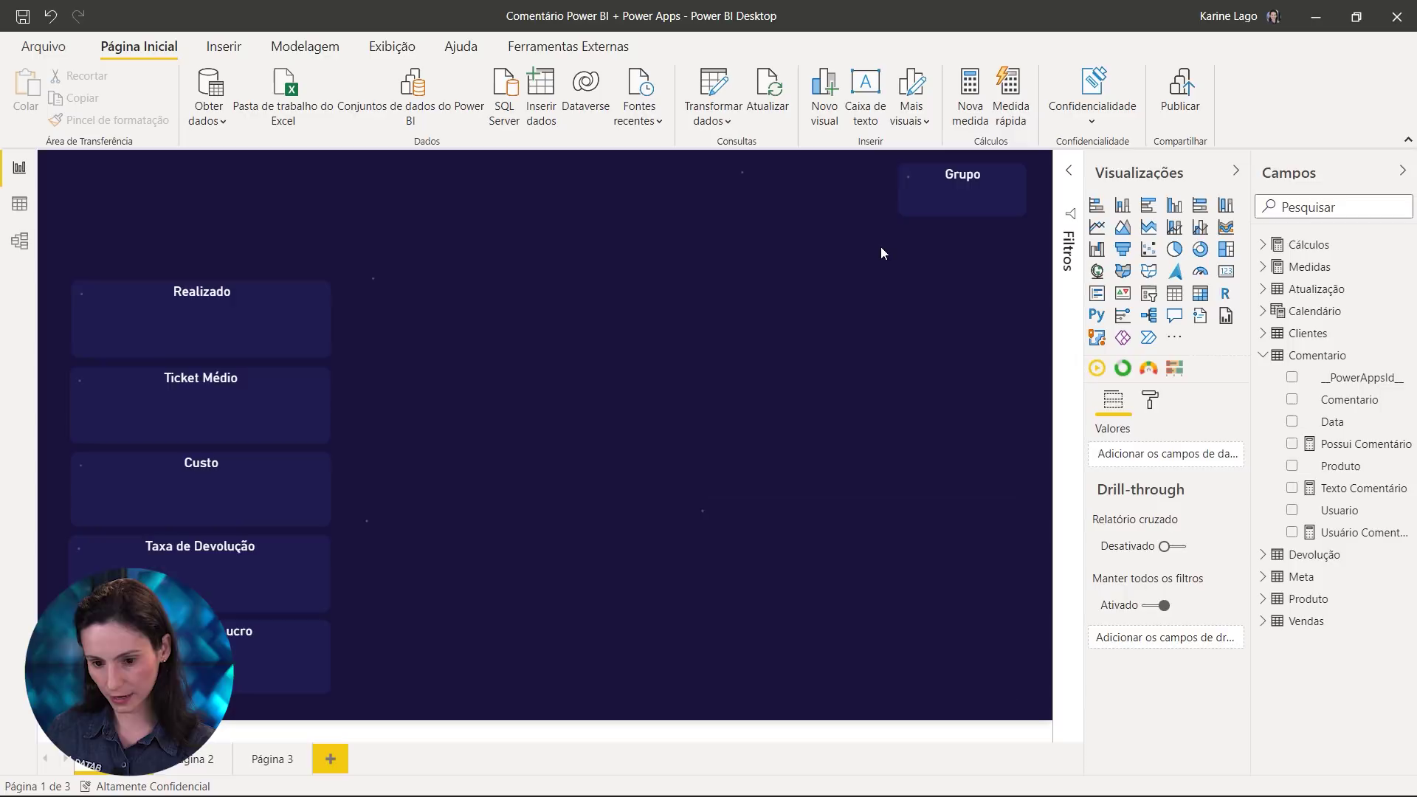
mouse_move(940, 353)
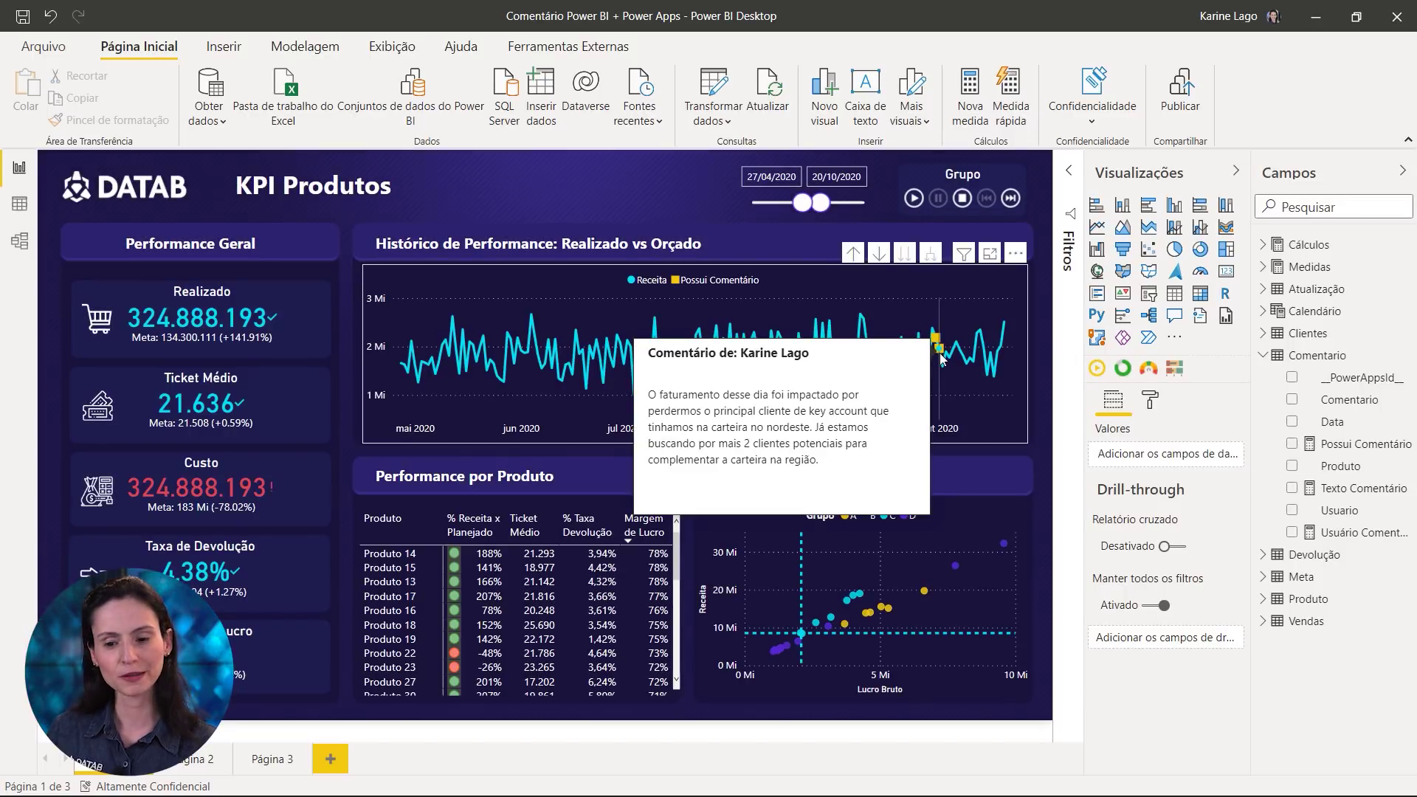
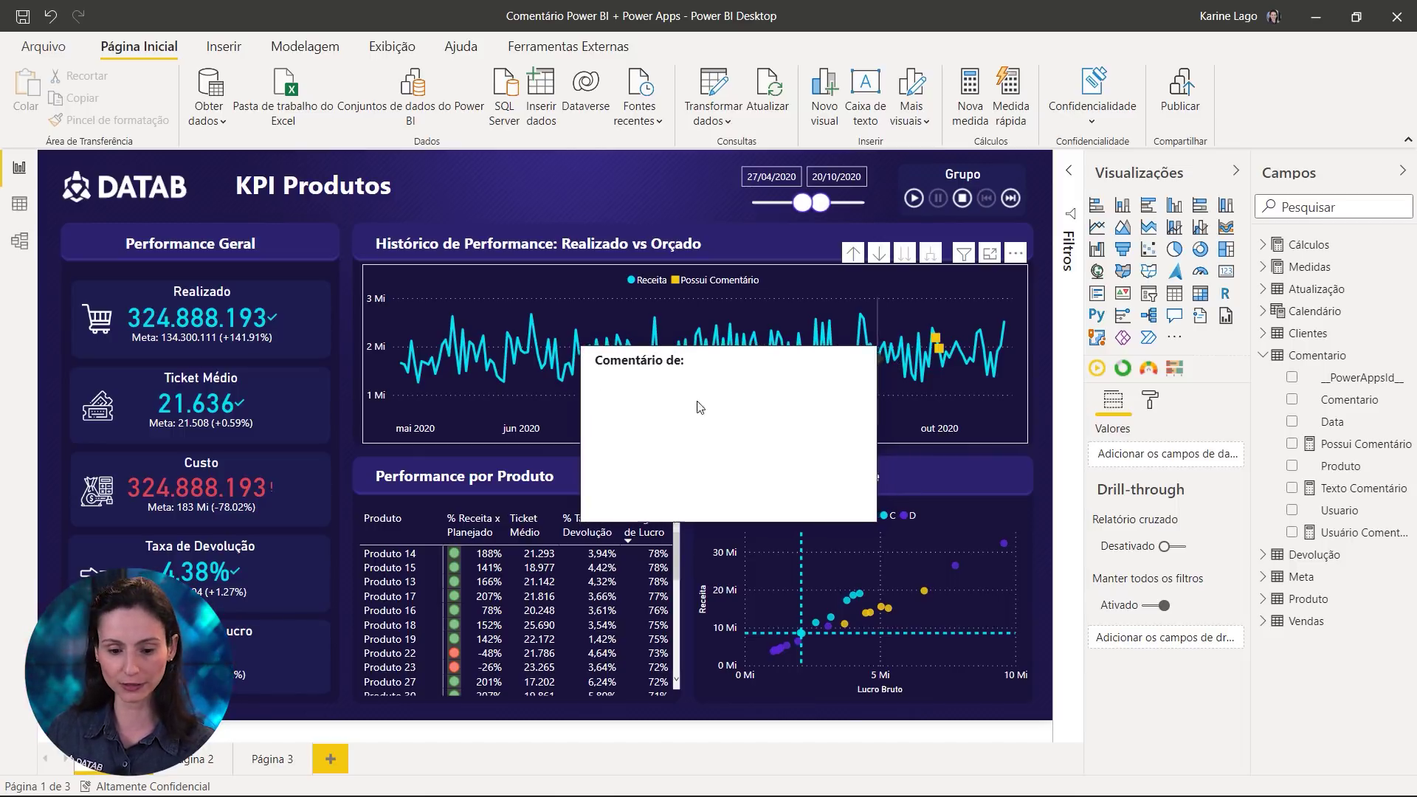
Wrap the Texto Comentário measure's SELECTEDVALUE expression in COALESCE with "Sem Comentário" as the fallback text
click(1344, 490)
click(357, 171)
text(COL)
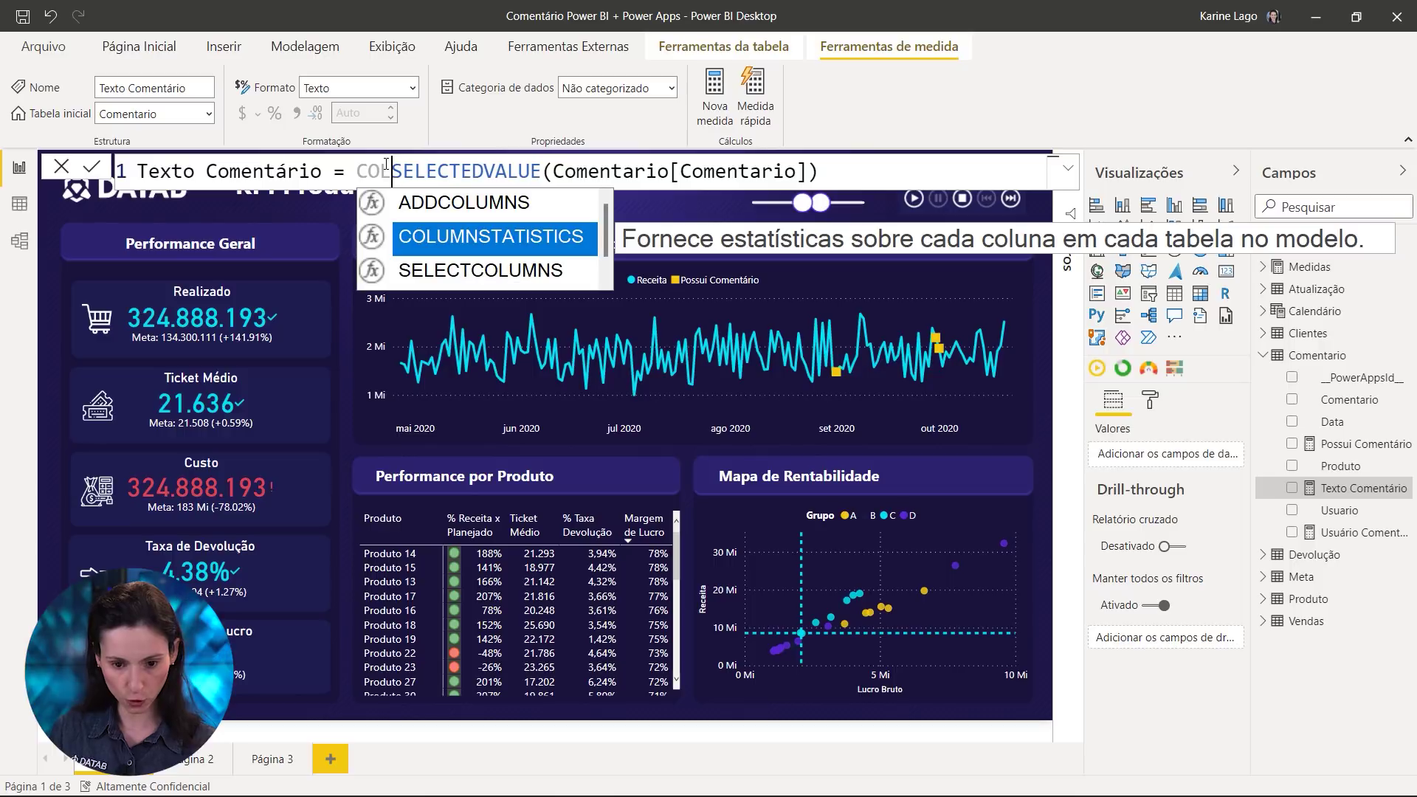
key(BackSpace)
text(A)
key(Tab)
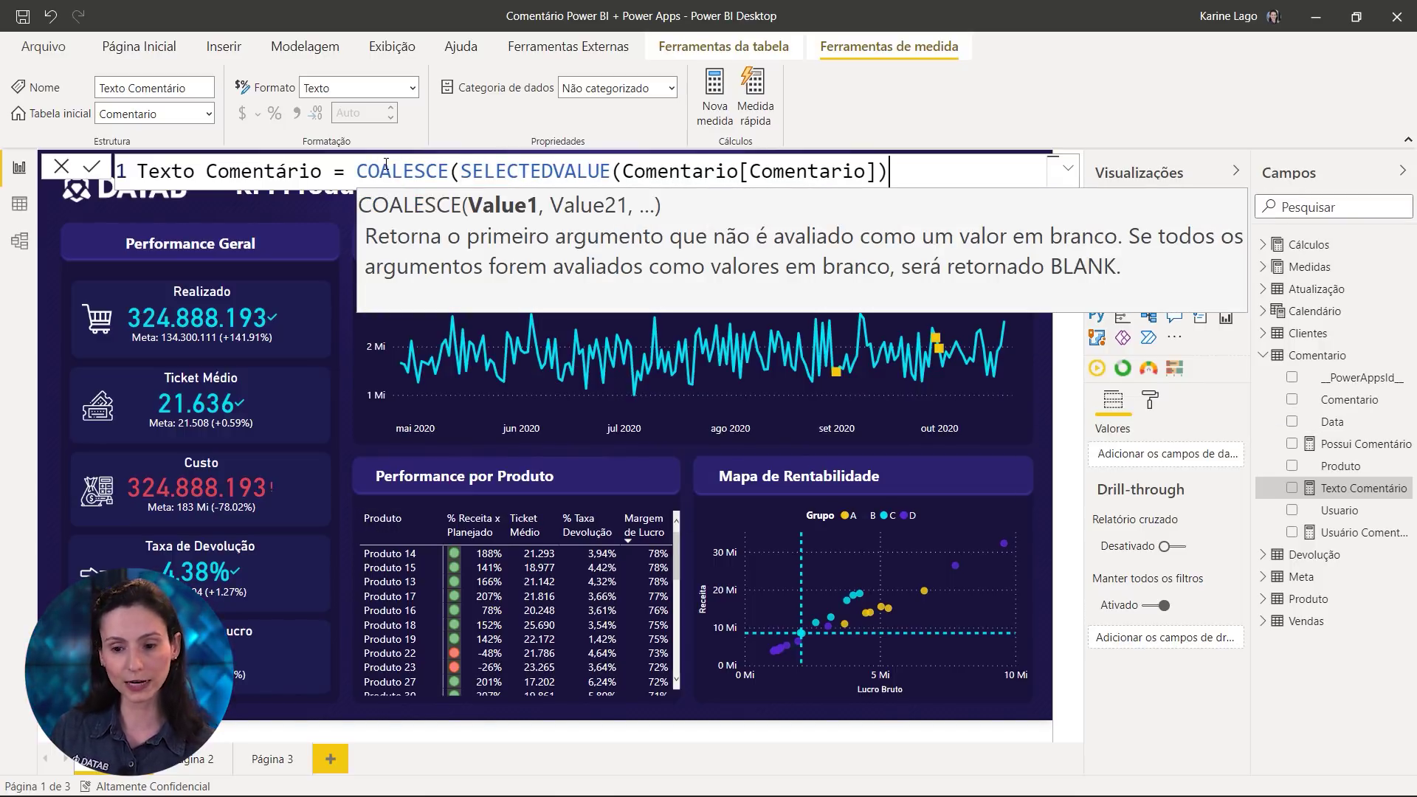
text(,")
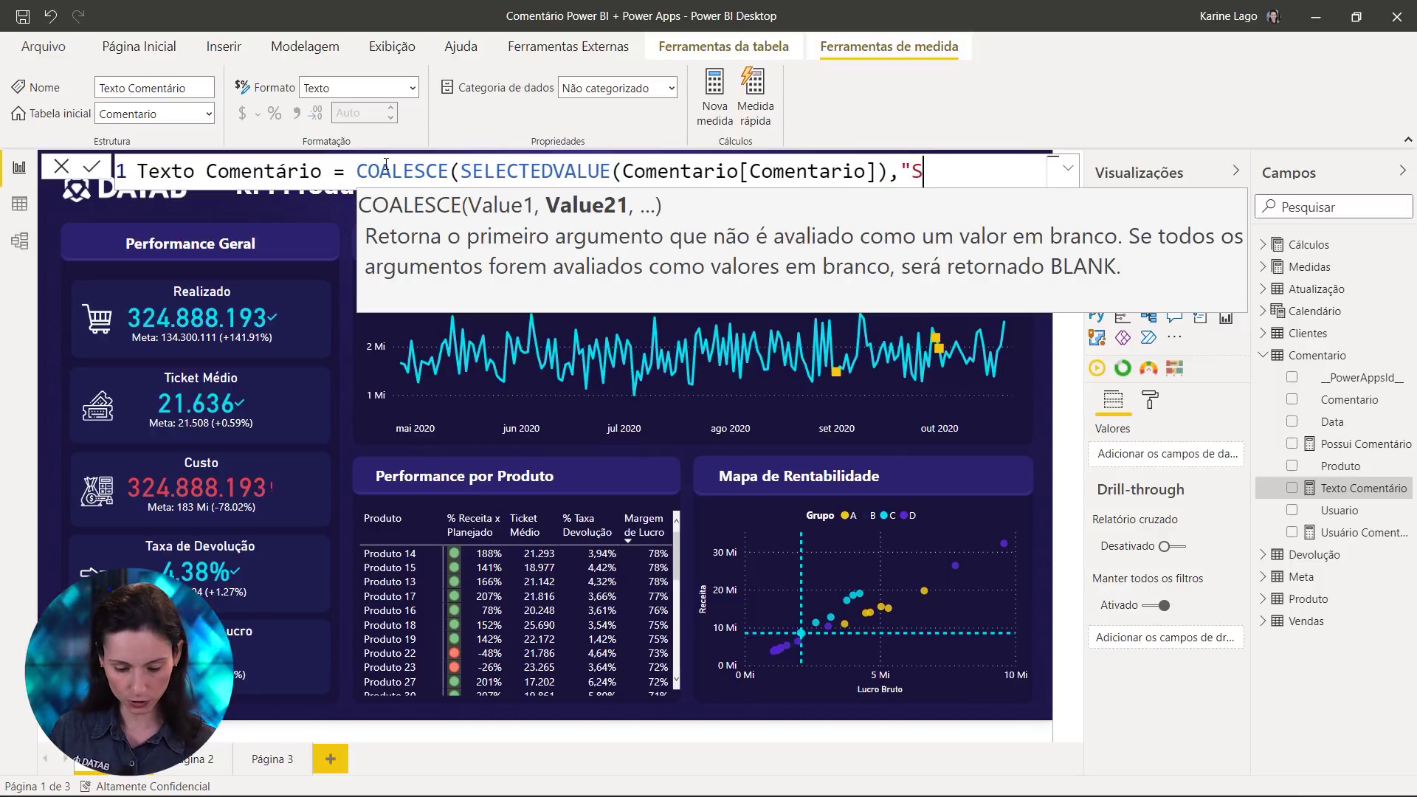
text(Sem Comentá)
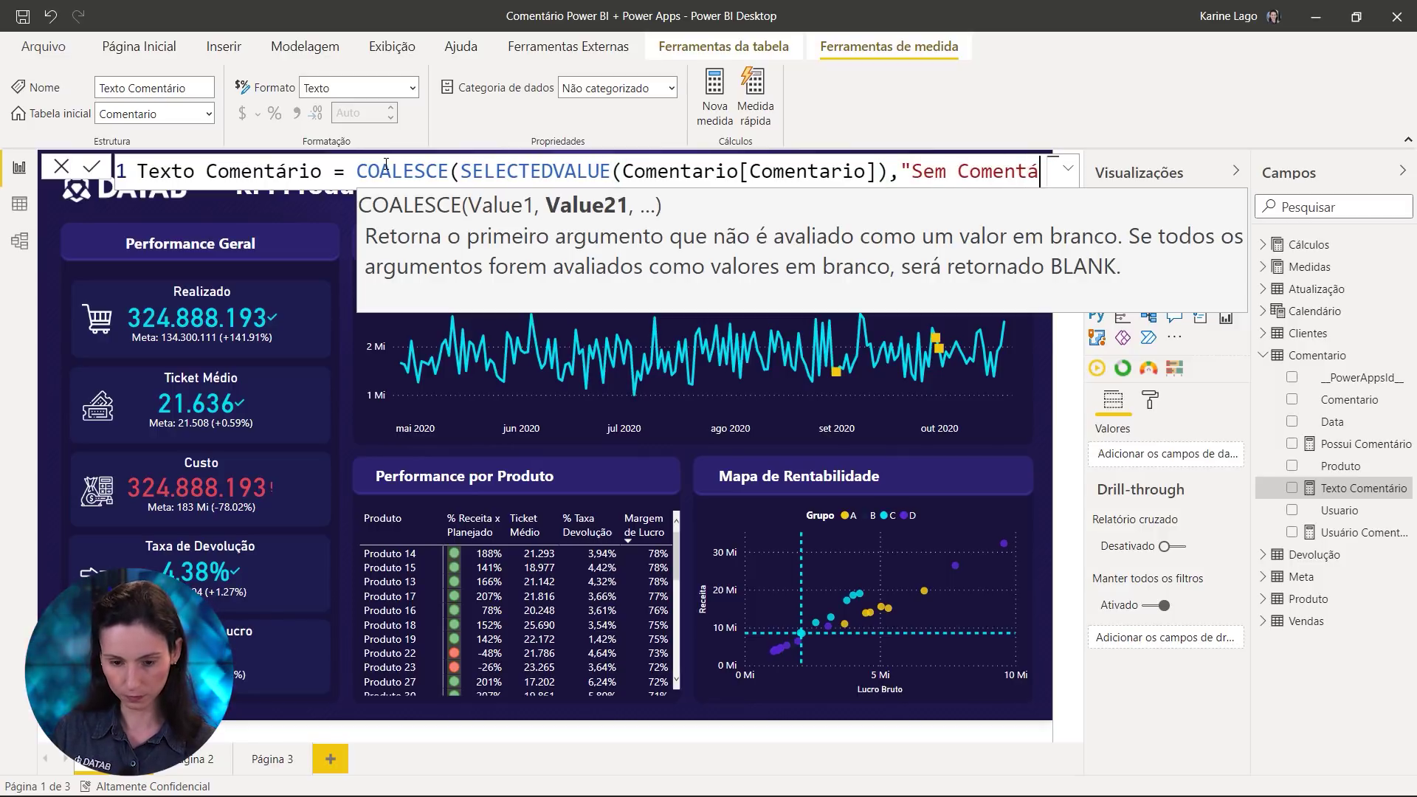
text(rio"))
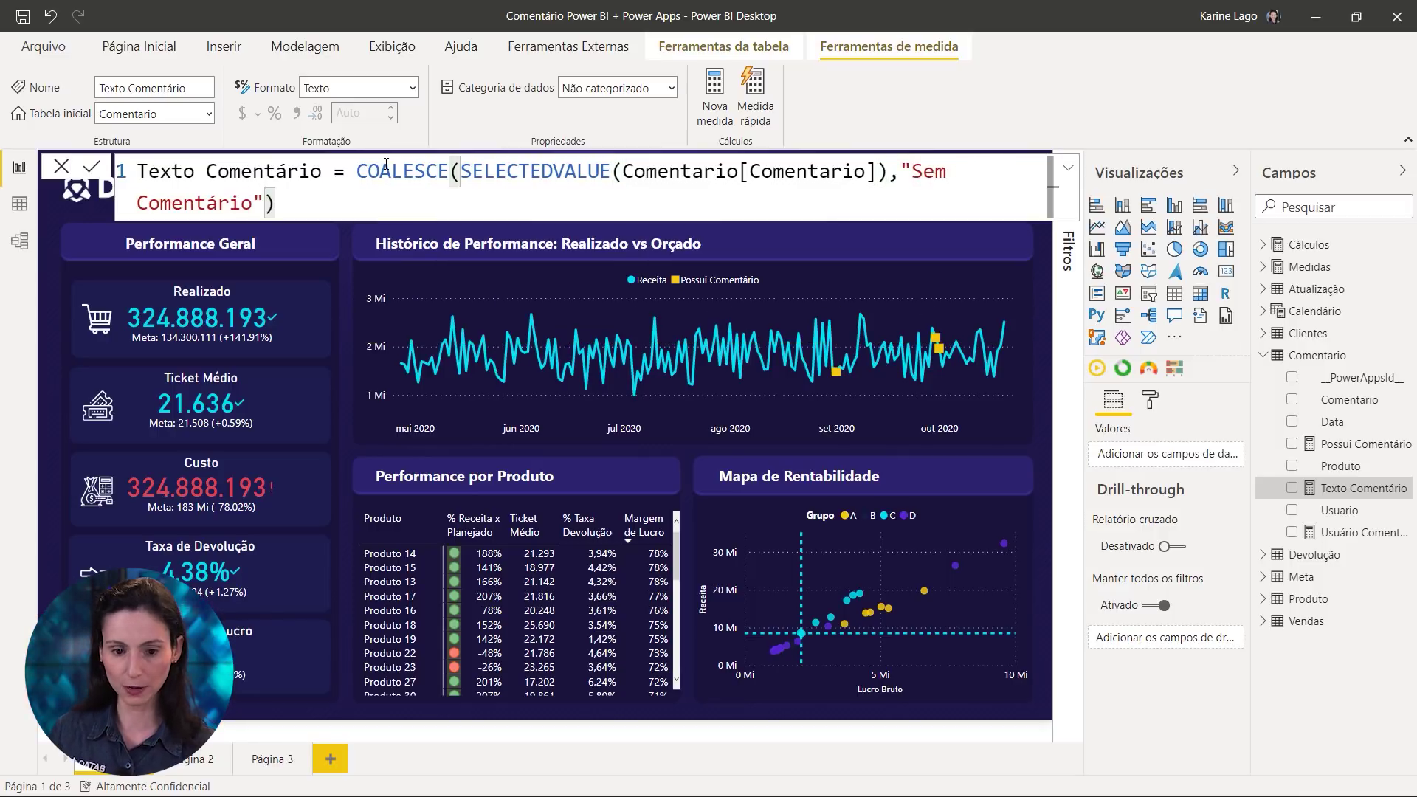
key(Return)
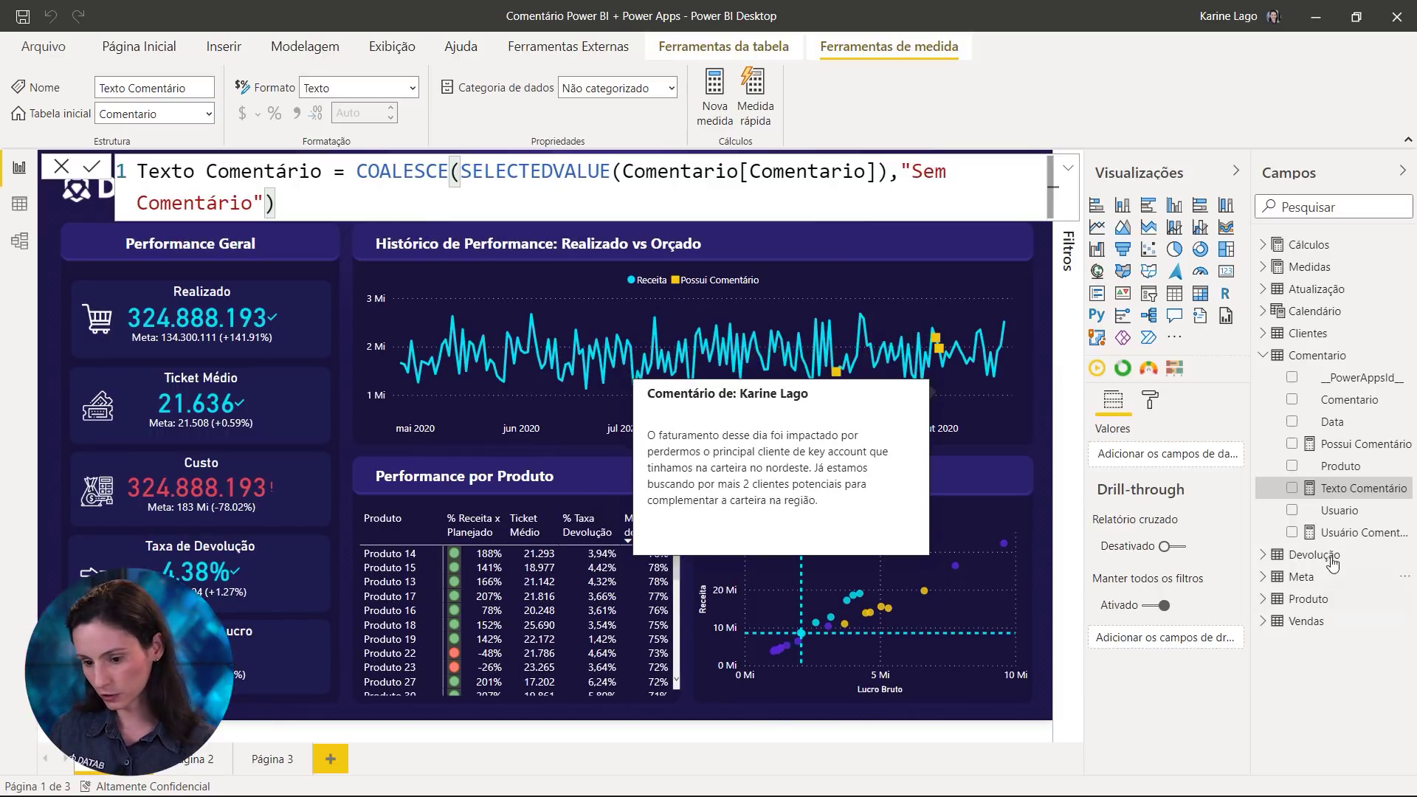
In the Usuário Comentário measure, move SELECTEDVALUE(Comentario[Usuario]) into a variable named Usuario above the "Comentário de: " text
click(1341, 534)
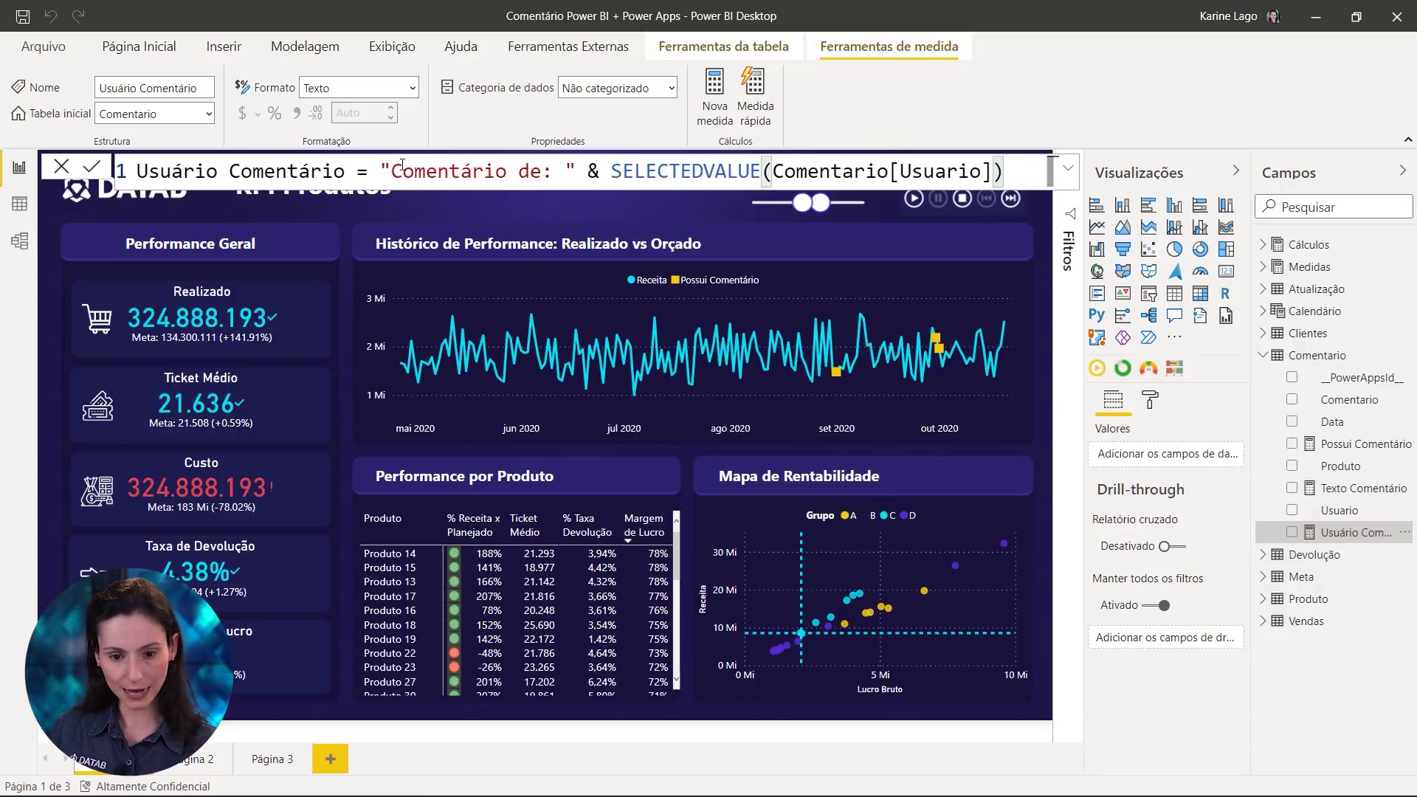
drag(384, 174, 854, 174)
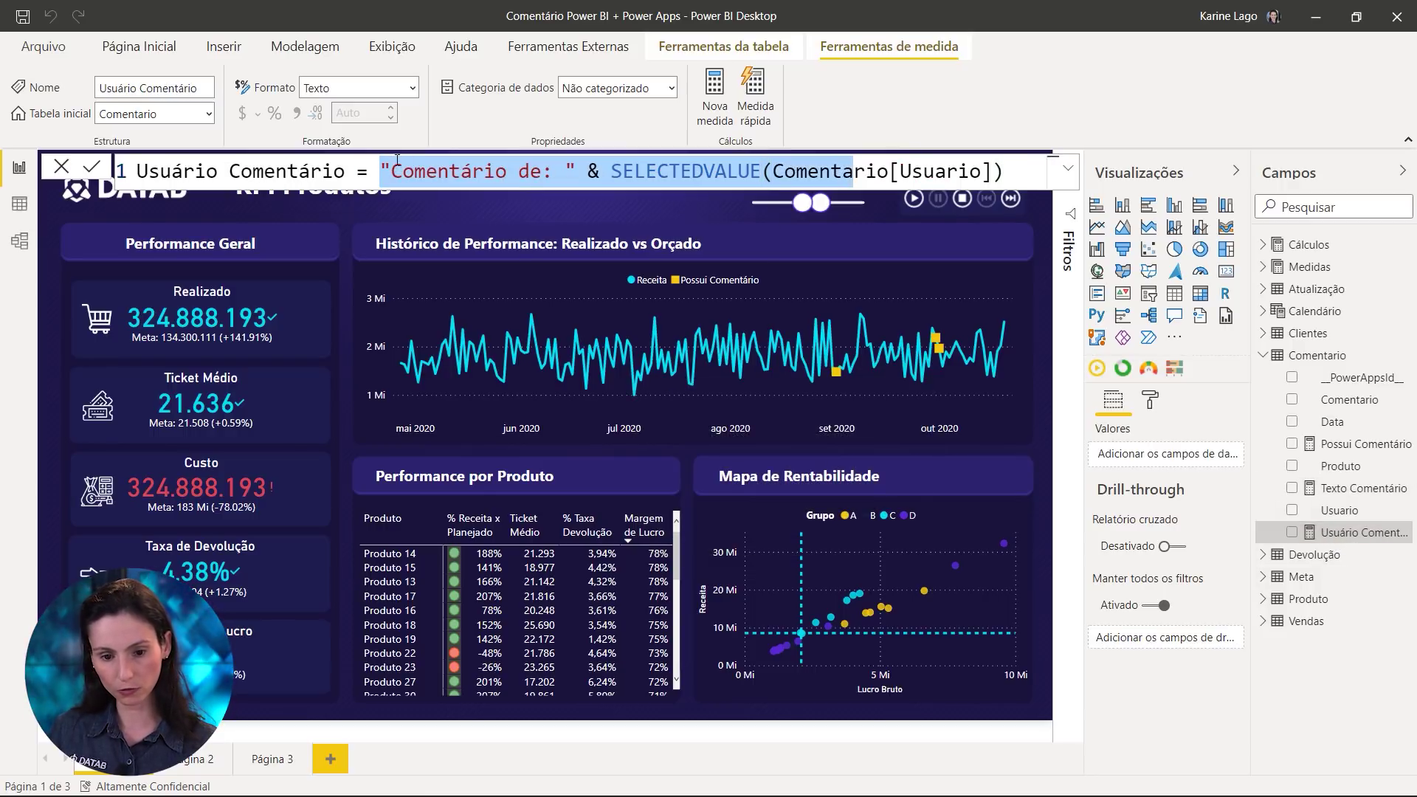
click(393, 175)
key(shift+Return)
key(shift+Return)
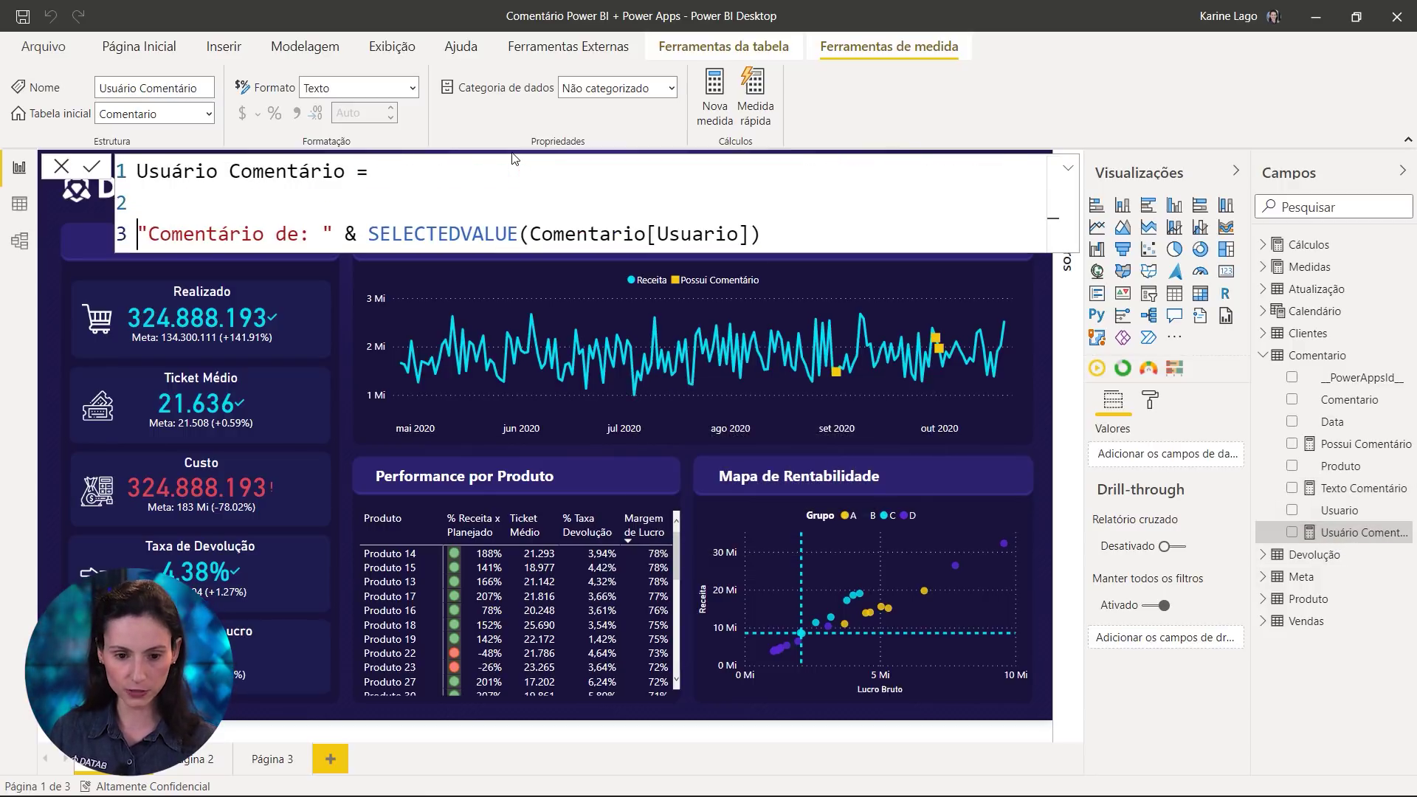
text(VAR)
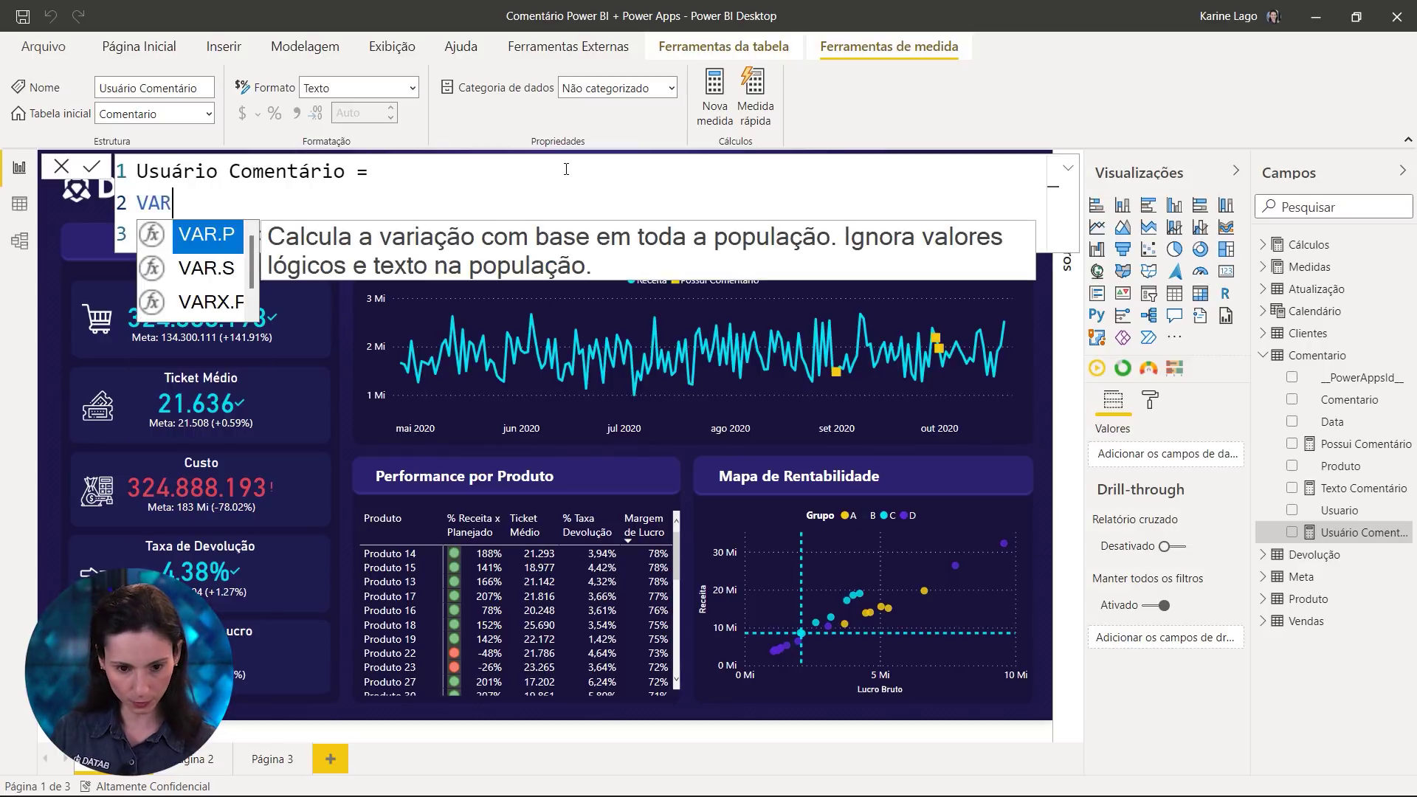
drag(777, 238, 371, 235)
key(ctrl+x)
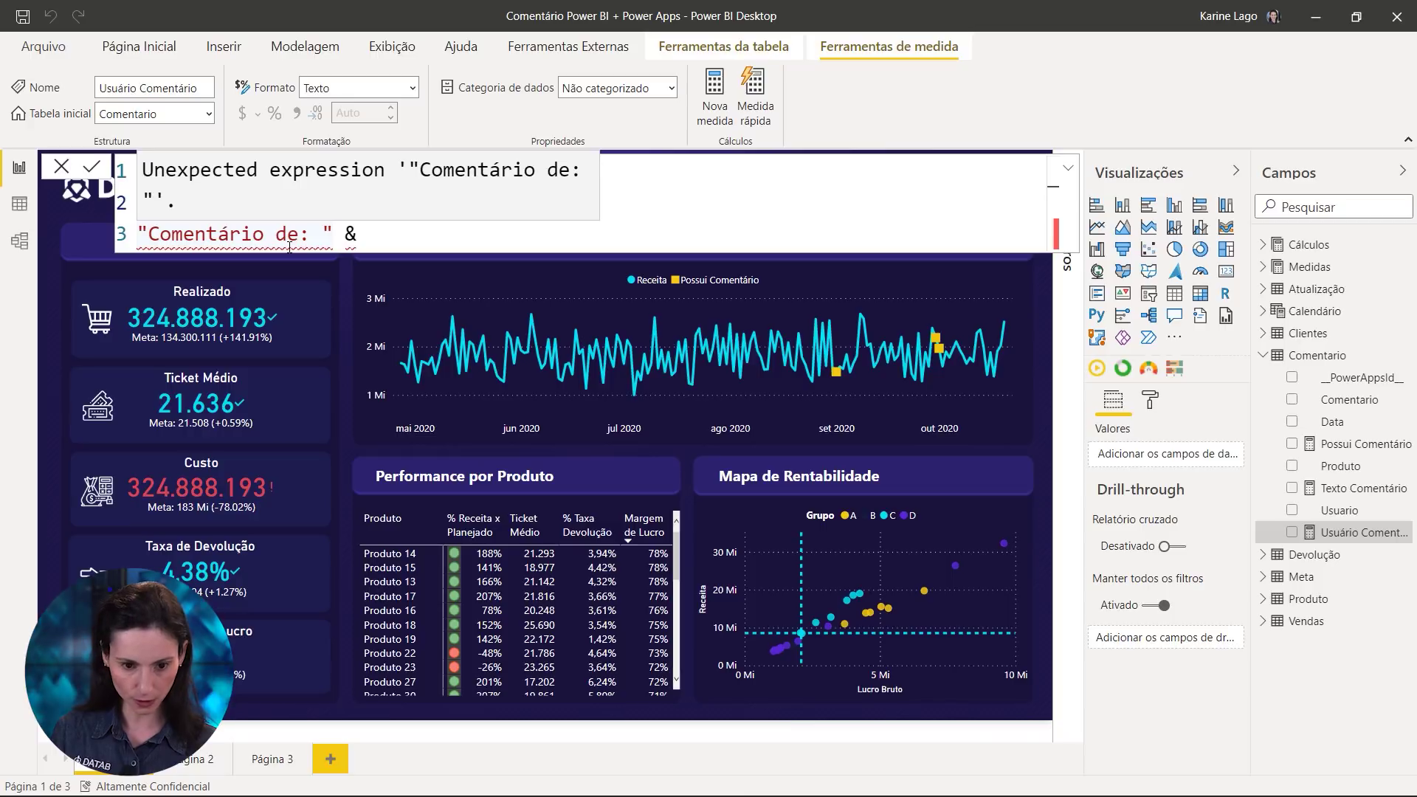
text(VAR )
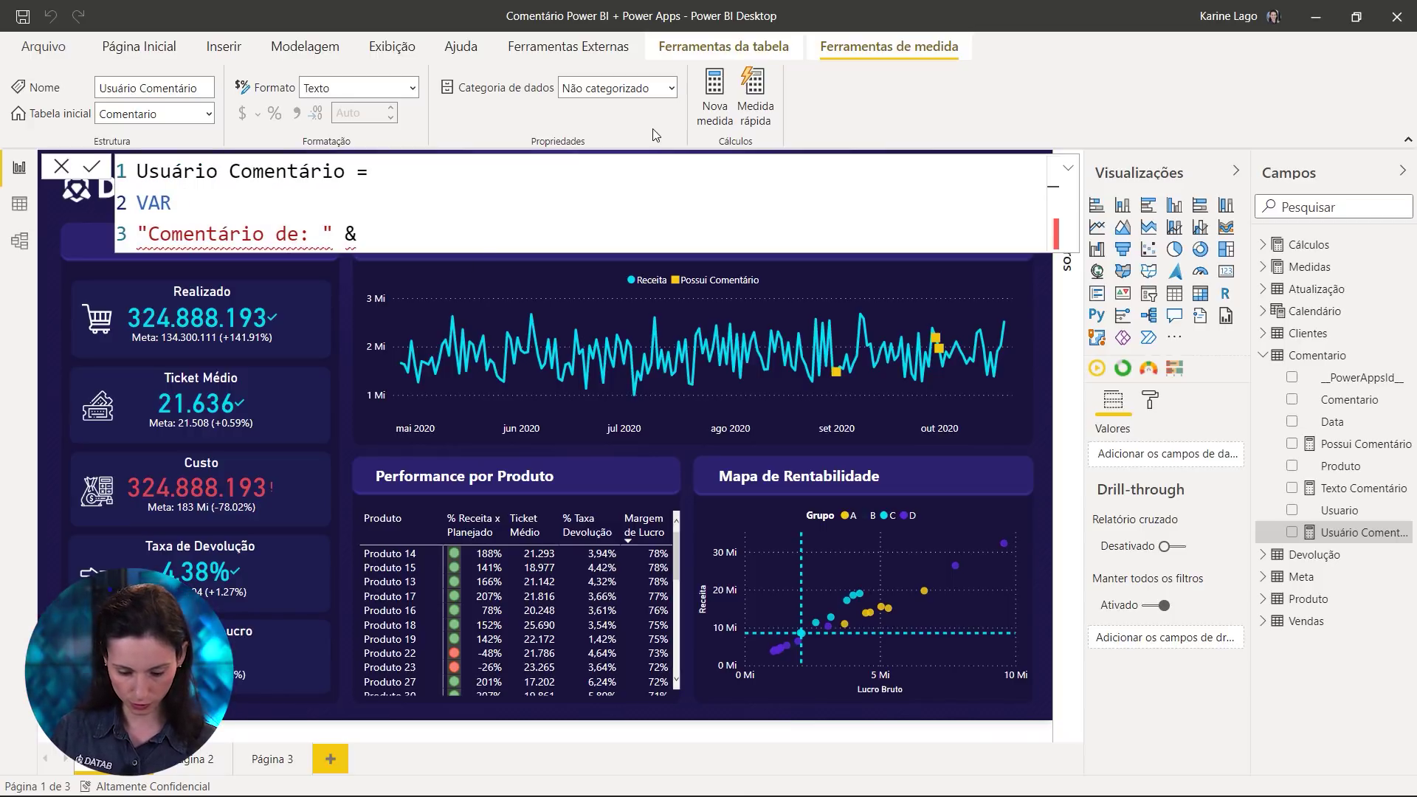
text(Usuario)
key(ctrl+v)
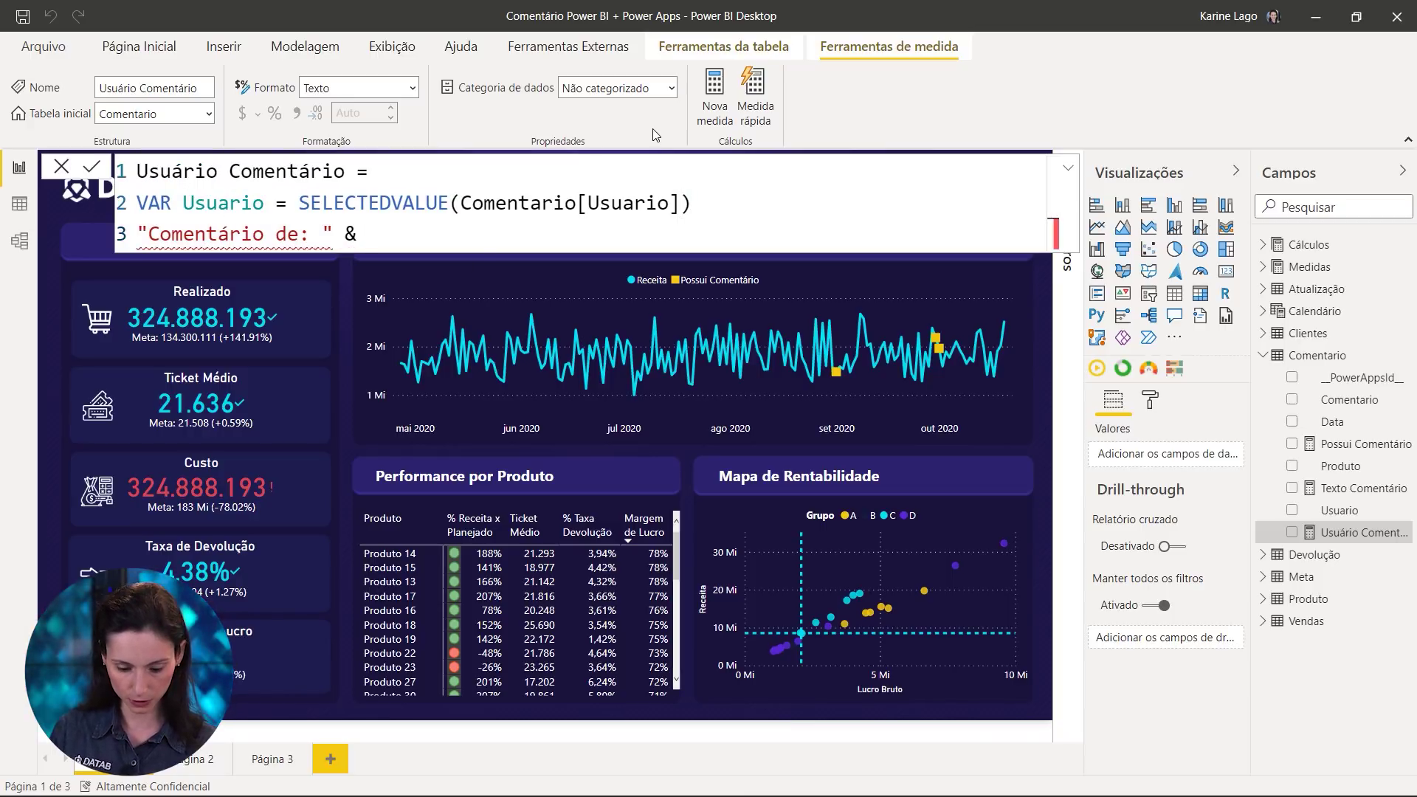
In the Usuário Comentário measure, append the Usuario variable to the "Comentário de: " text and add a RETURN line below the variable definition
key(Up)
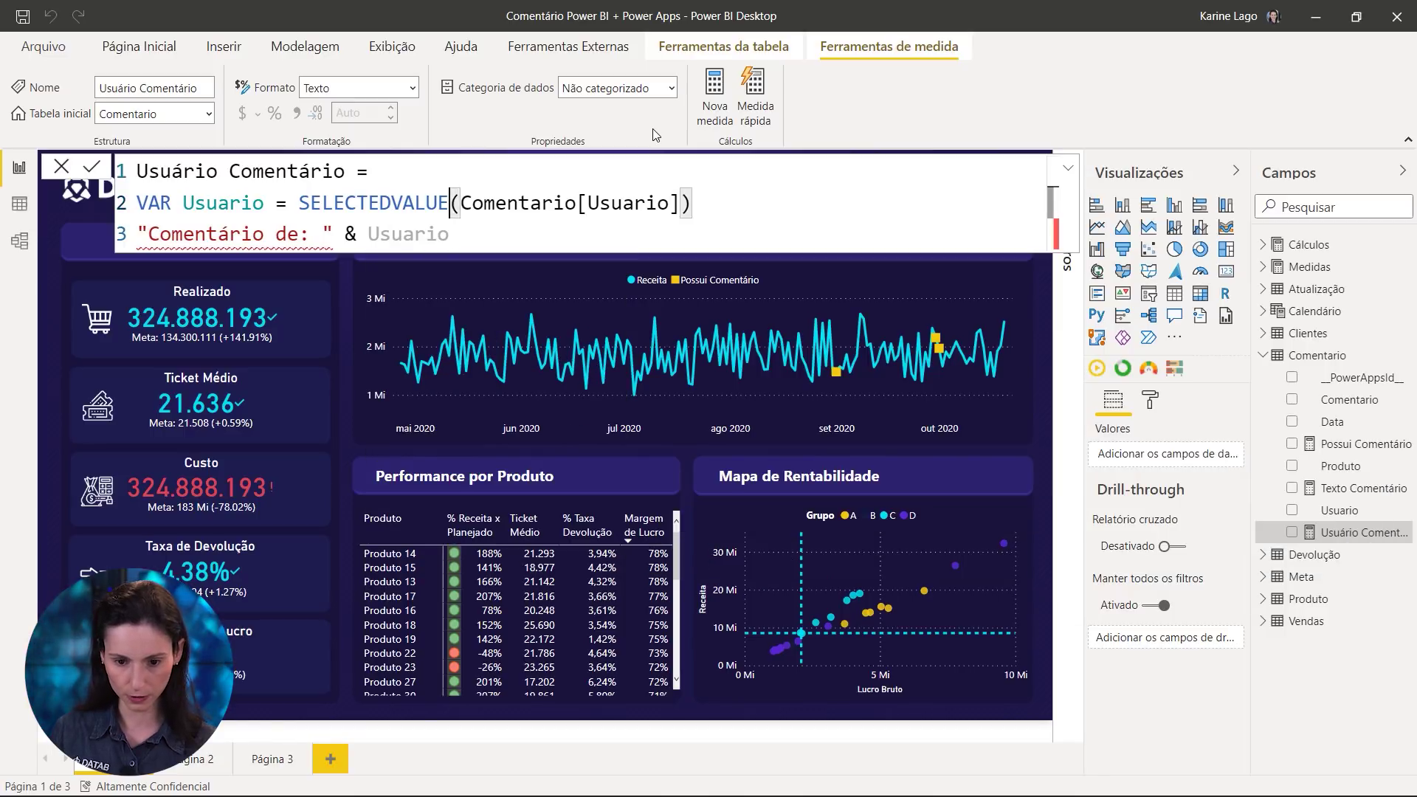
key(End)
key(shift+Return)
text(RETURN)
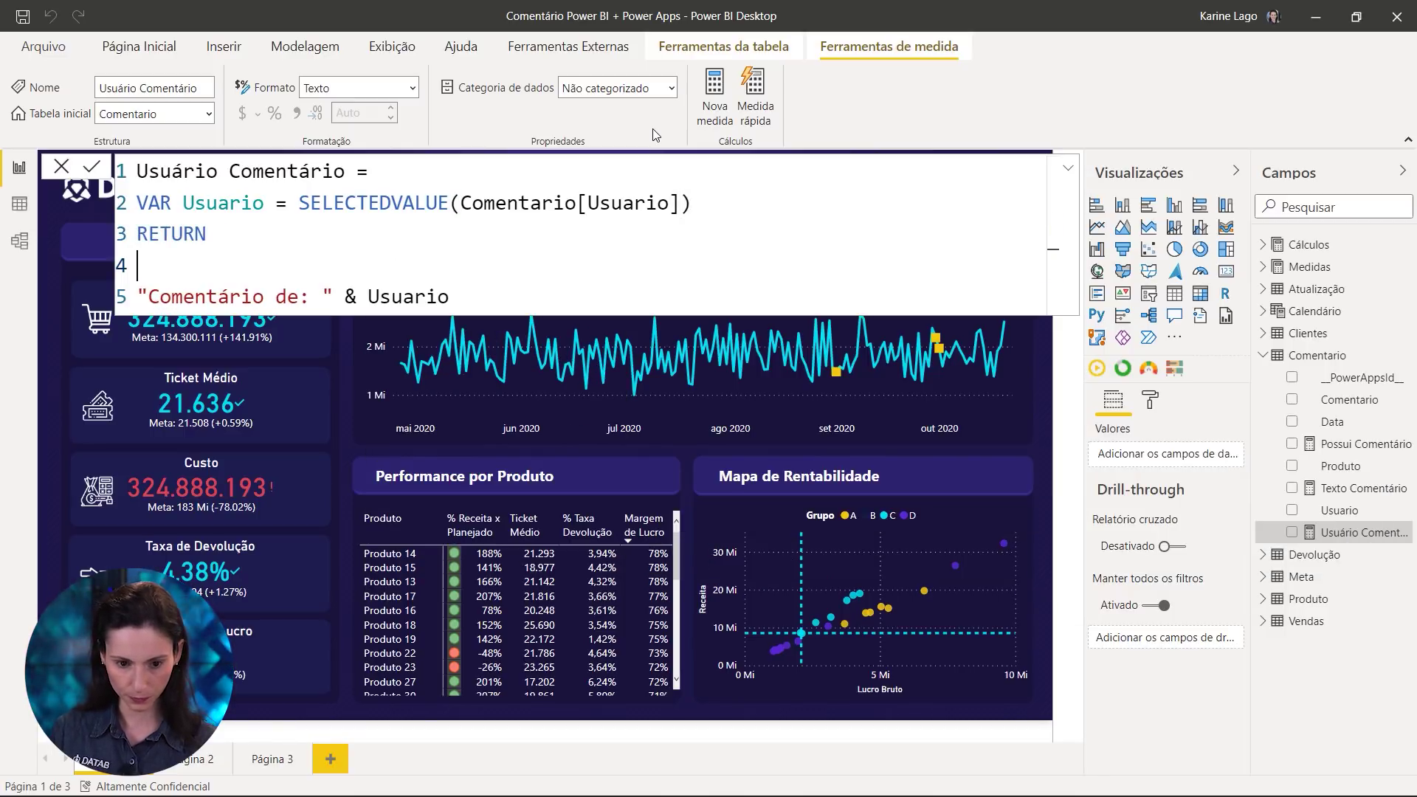
Below RETURN, start an IF function with Usuario = BLANK() as its logical test
key(shift+Return)
text(IF)
text(()
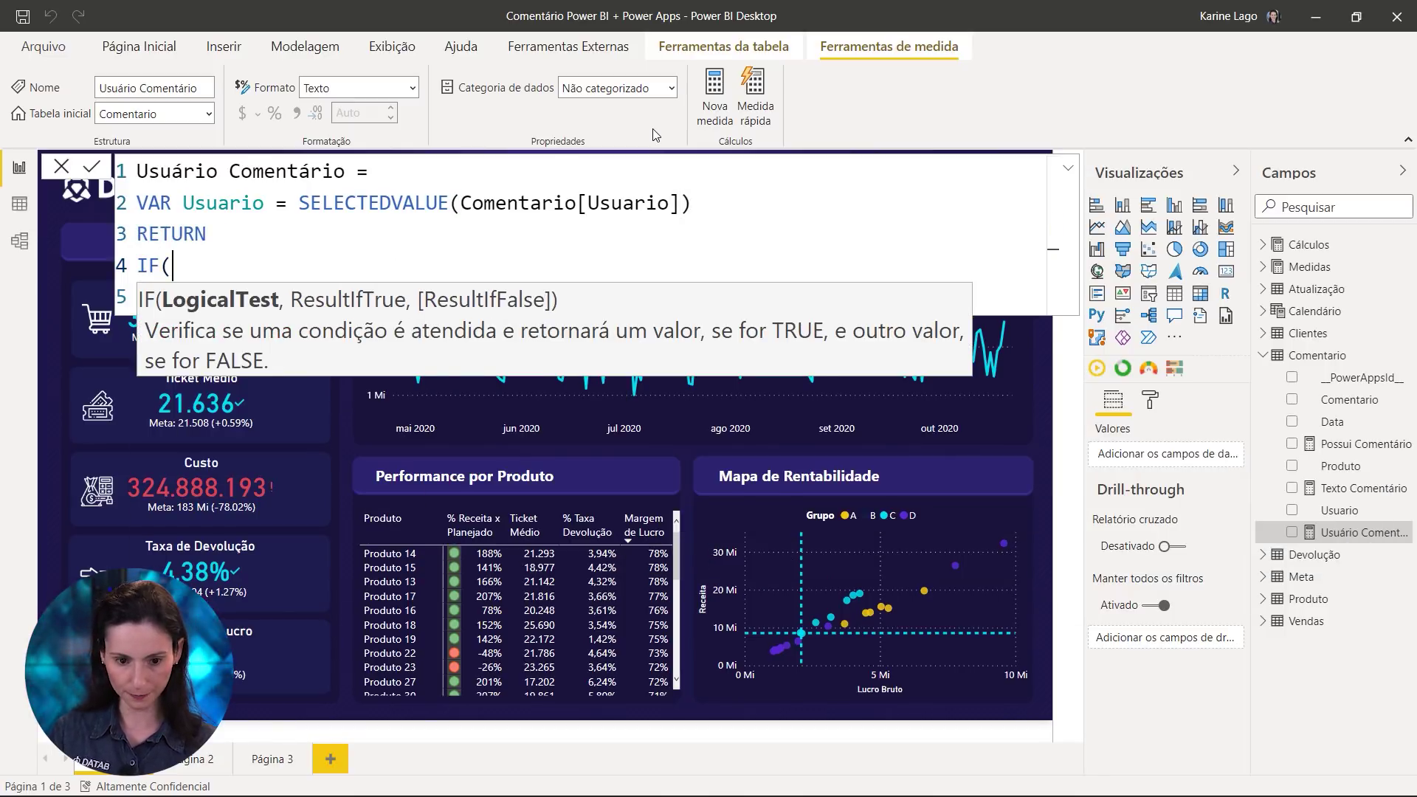
key(shift+Return)
text(Usuario)
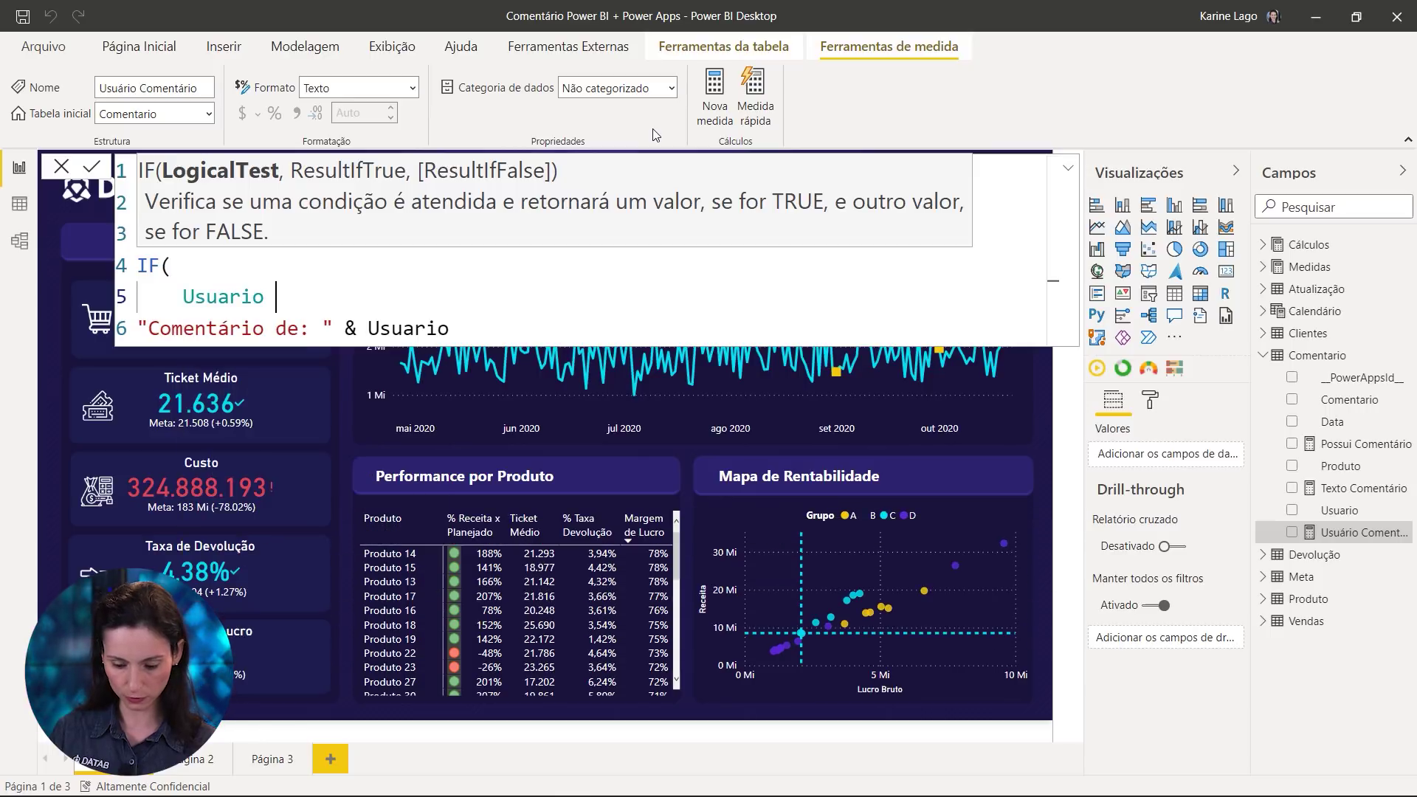
text( = Bla)
key(Tab)
text())
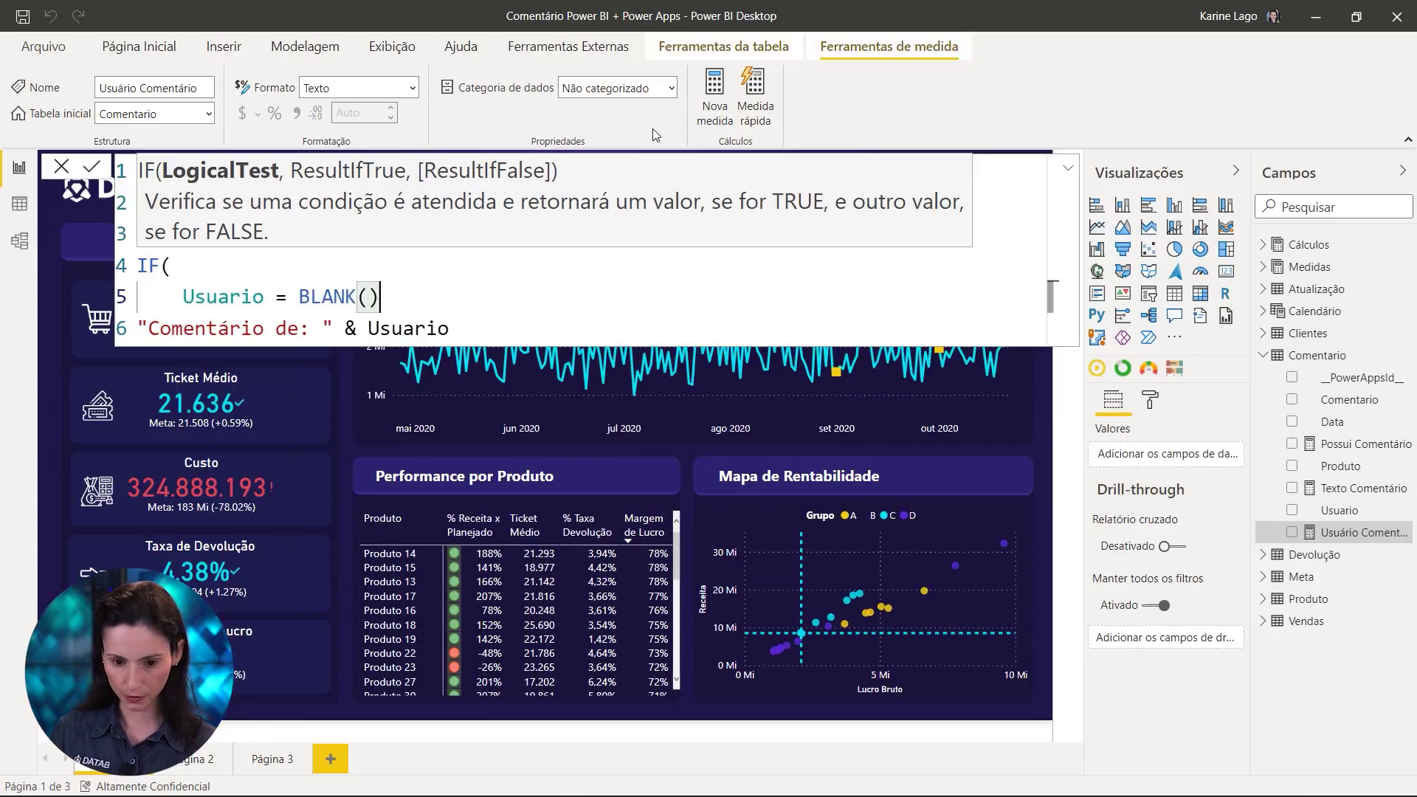
Complete the IF with "" as the true result and the indented "Comentário de: " & Usuario as the false result, and commit the measure
text(,)
key(shift+Return)
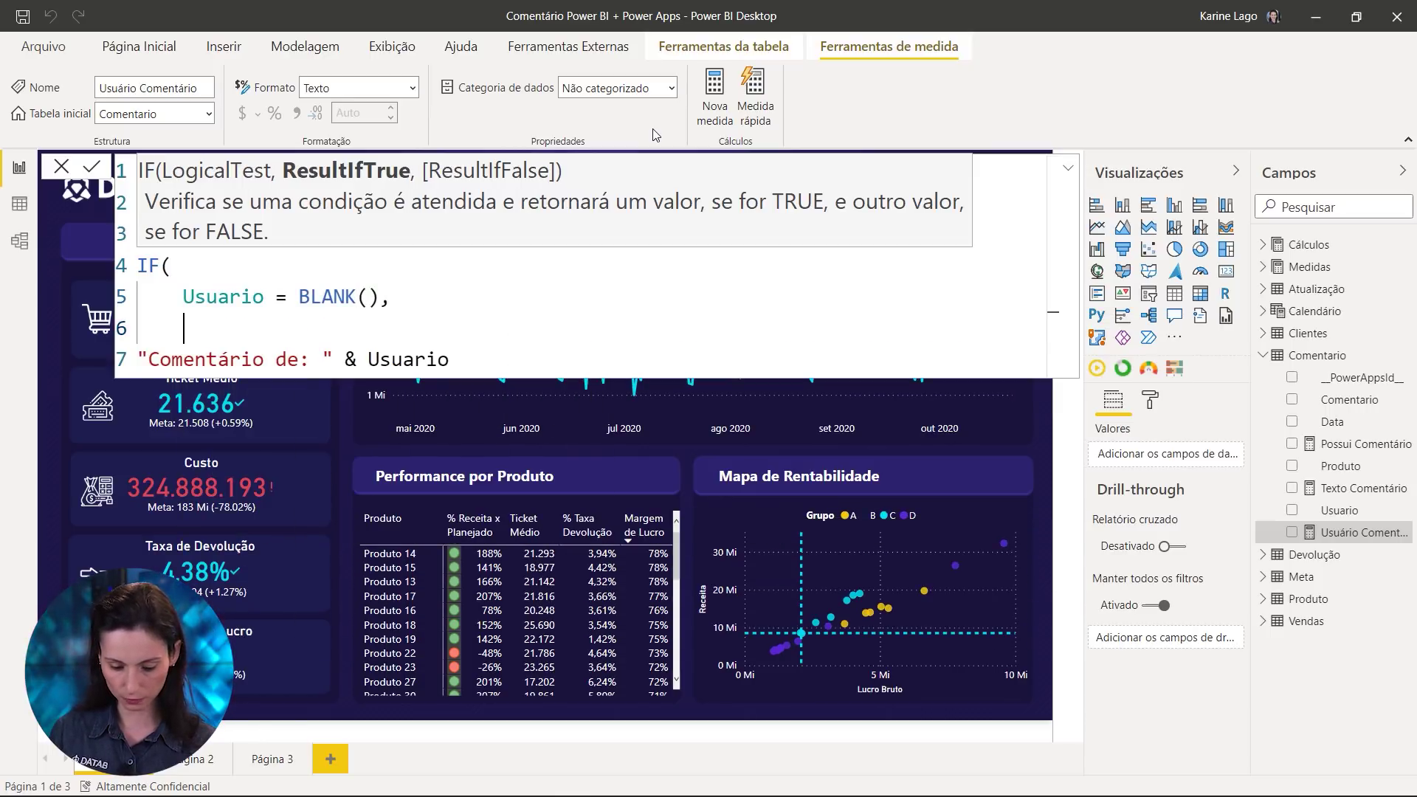
text("",)
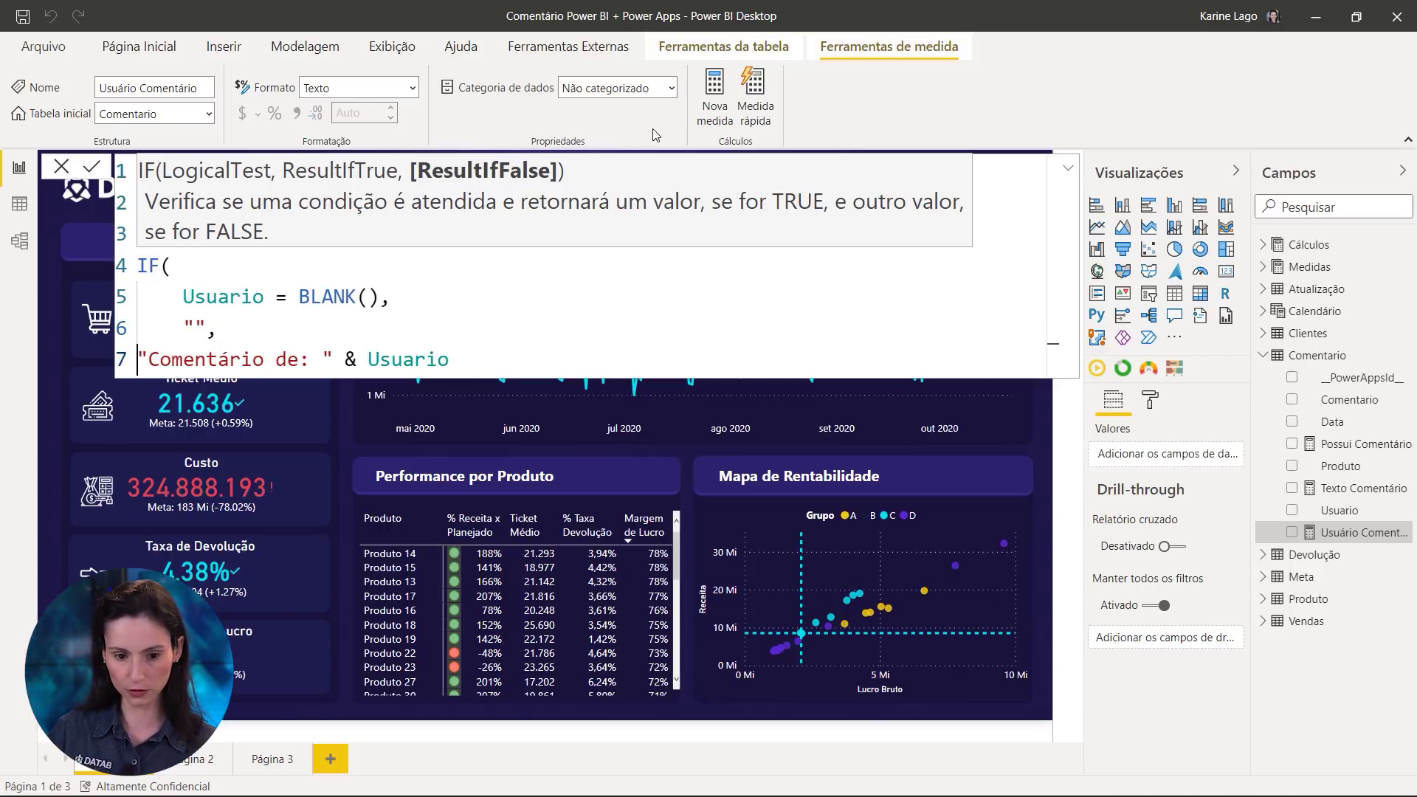
key(Tab)
key(End)
key(shift+Return)
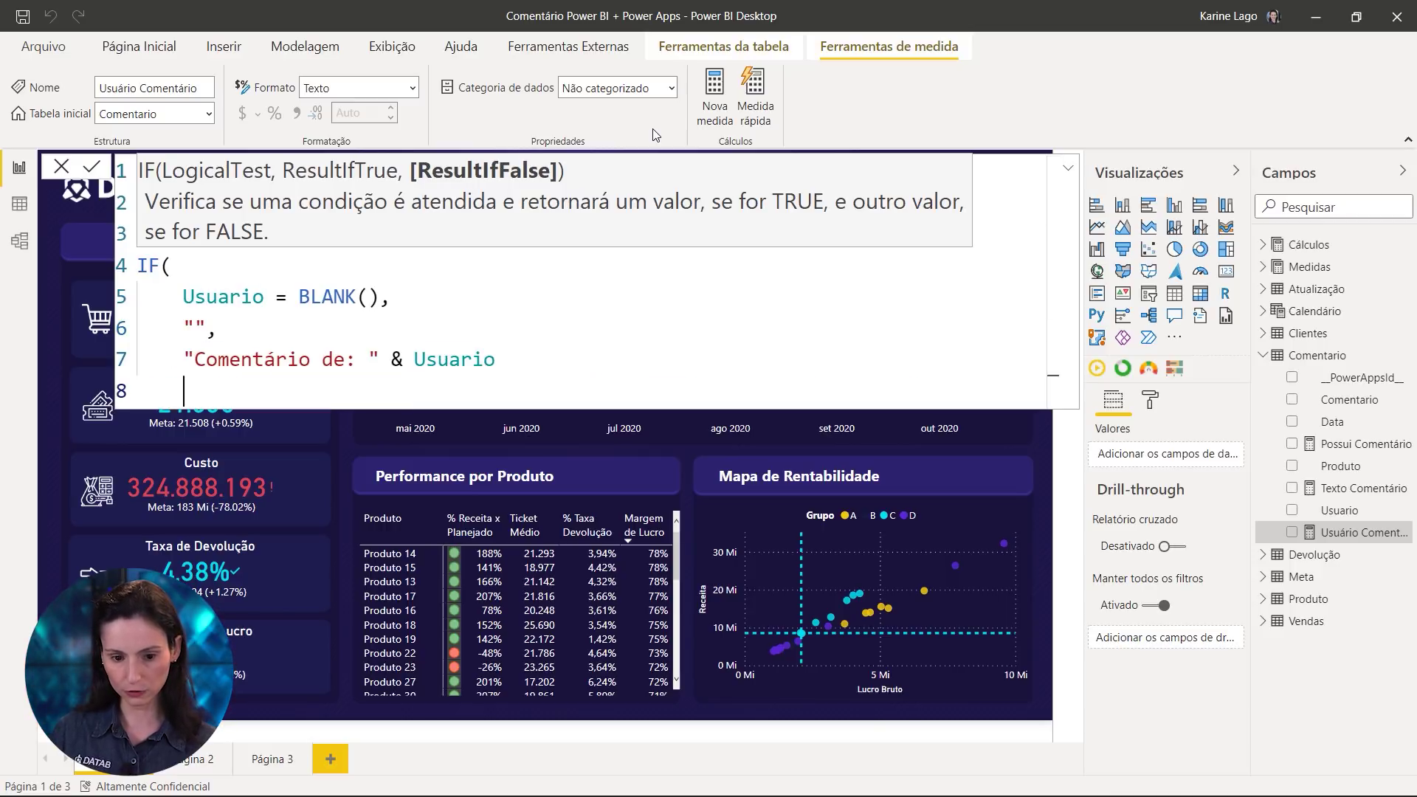
text())
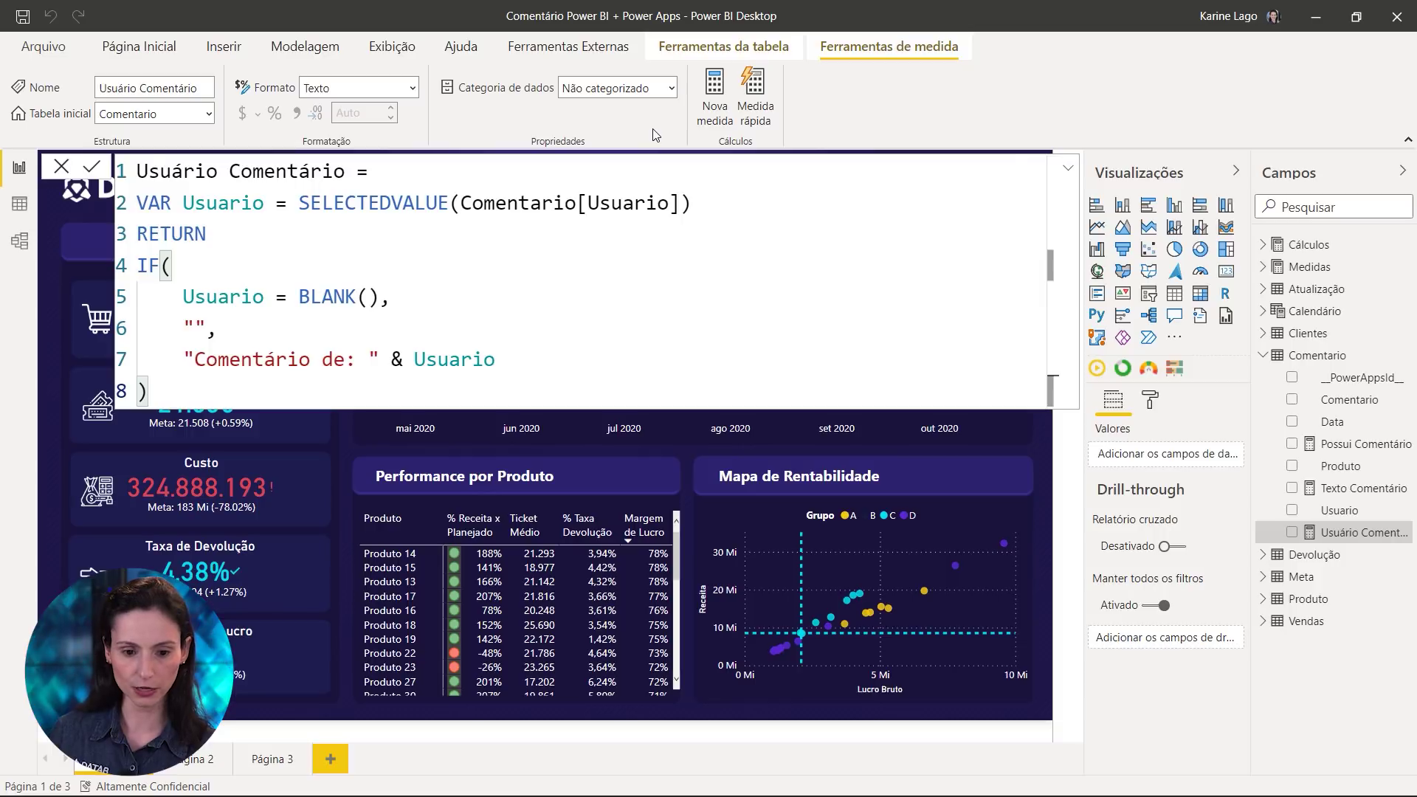
key(Return)
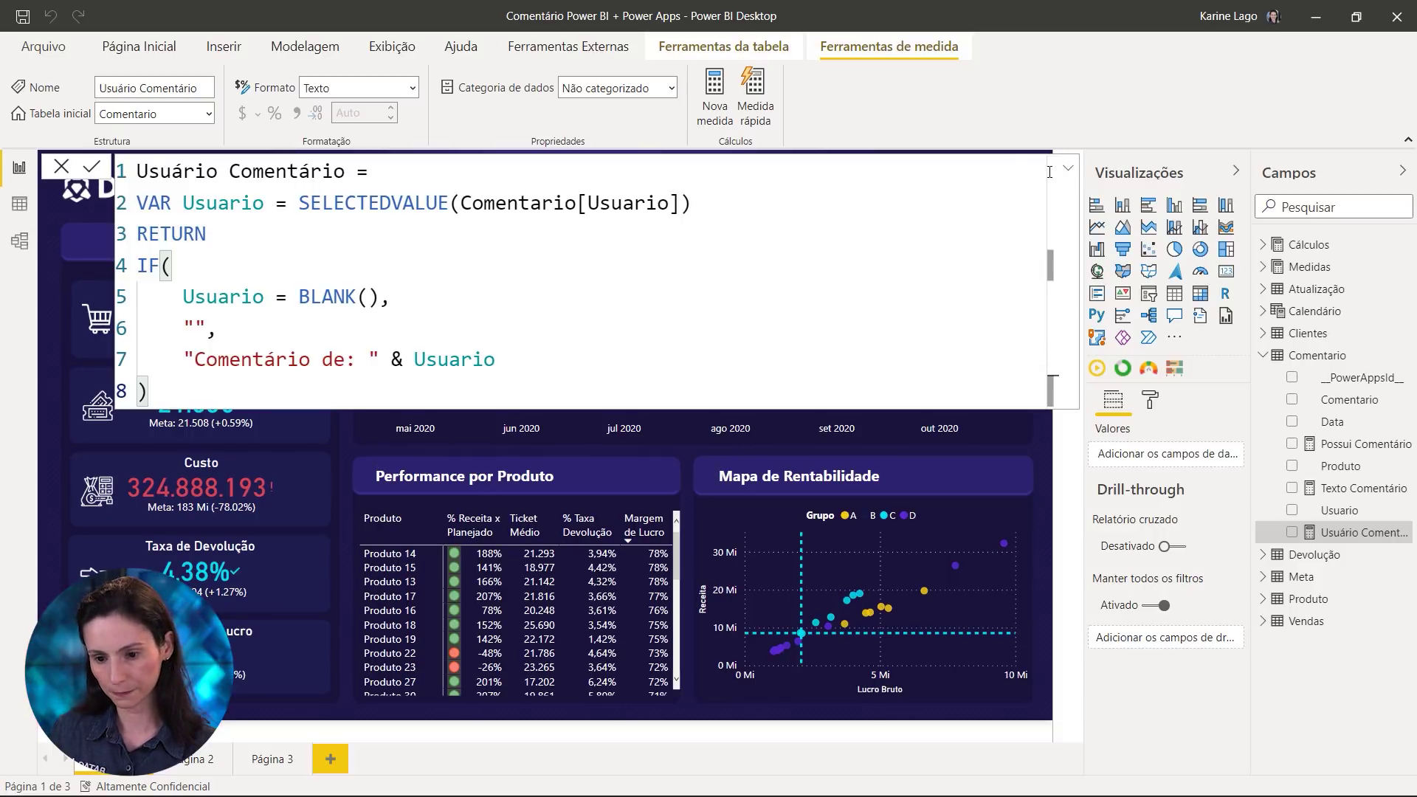
Collapse the formula editor and preview the history chart's tooltip on a date without a comment and on a marked date
click(1044, 177)
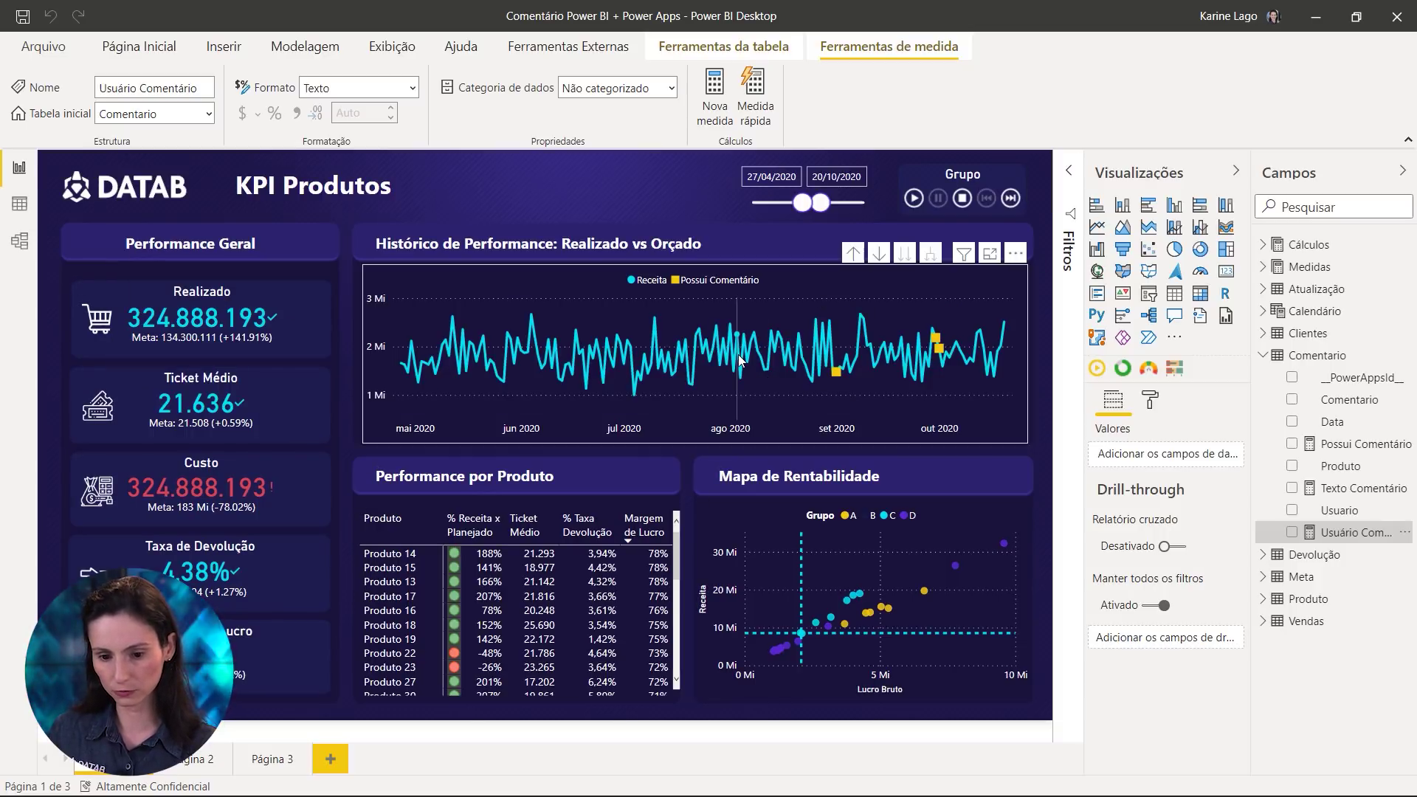
mouse_move(737, 354)
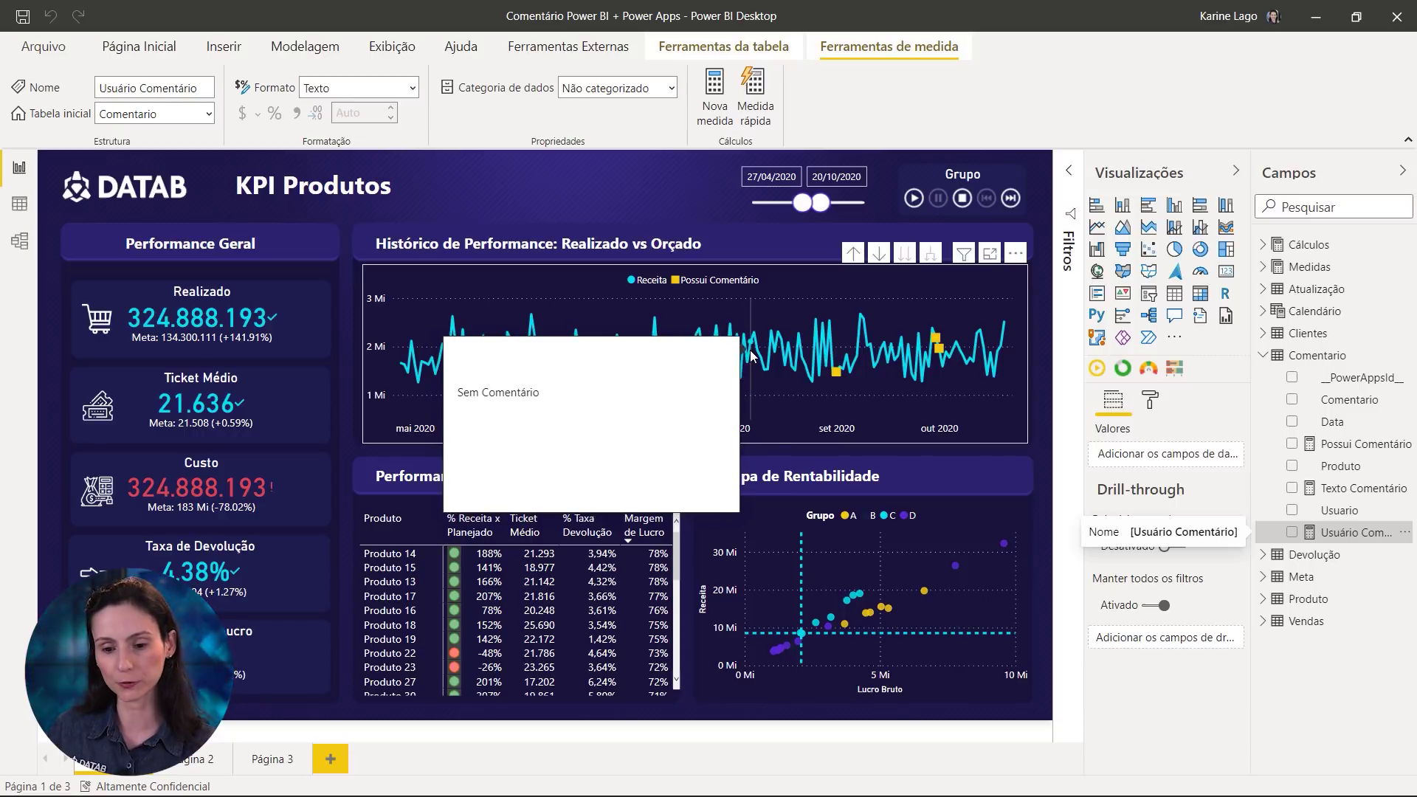
mouse_move(836, 372)
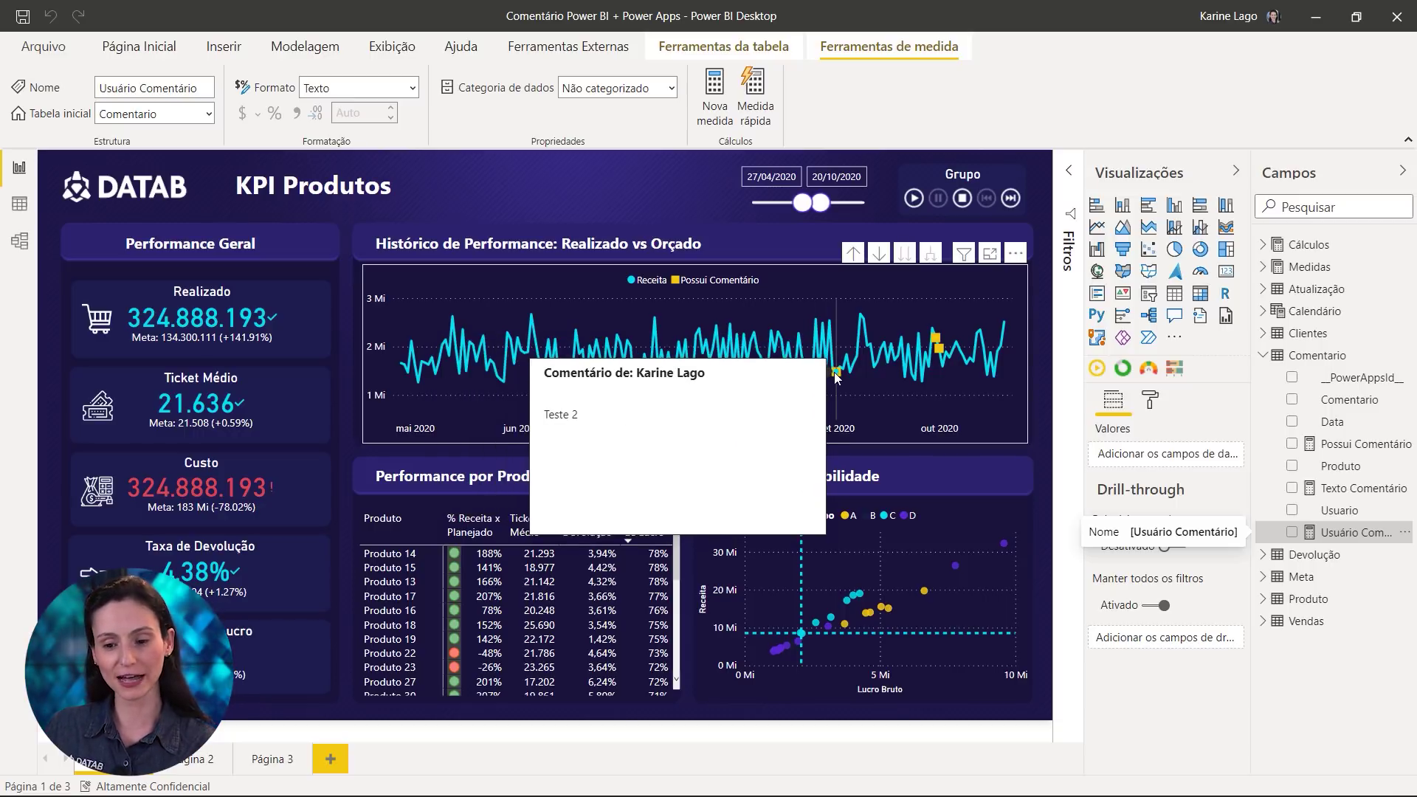